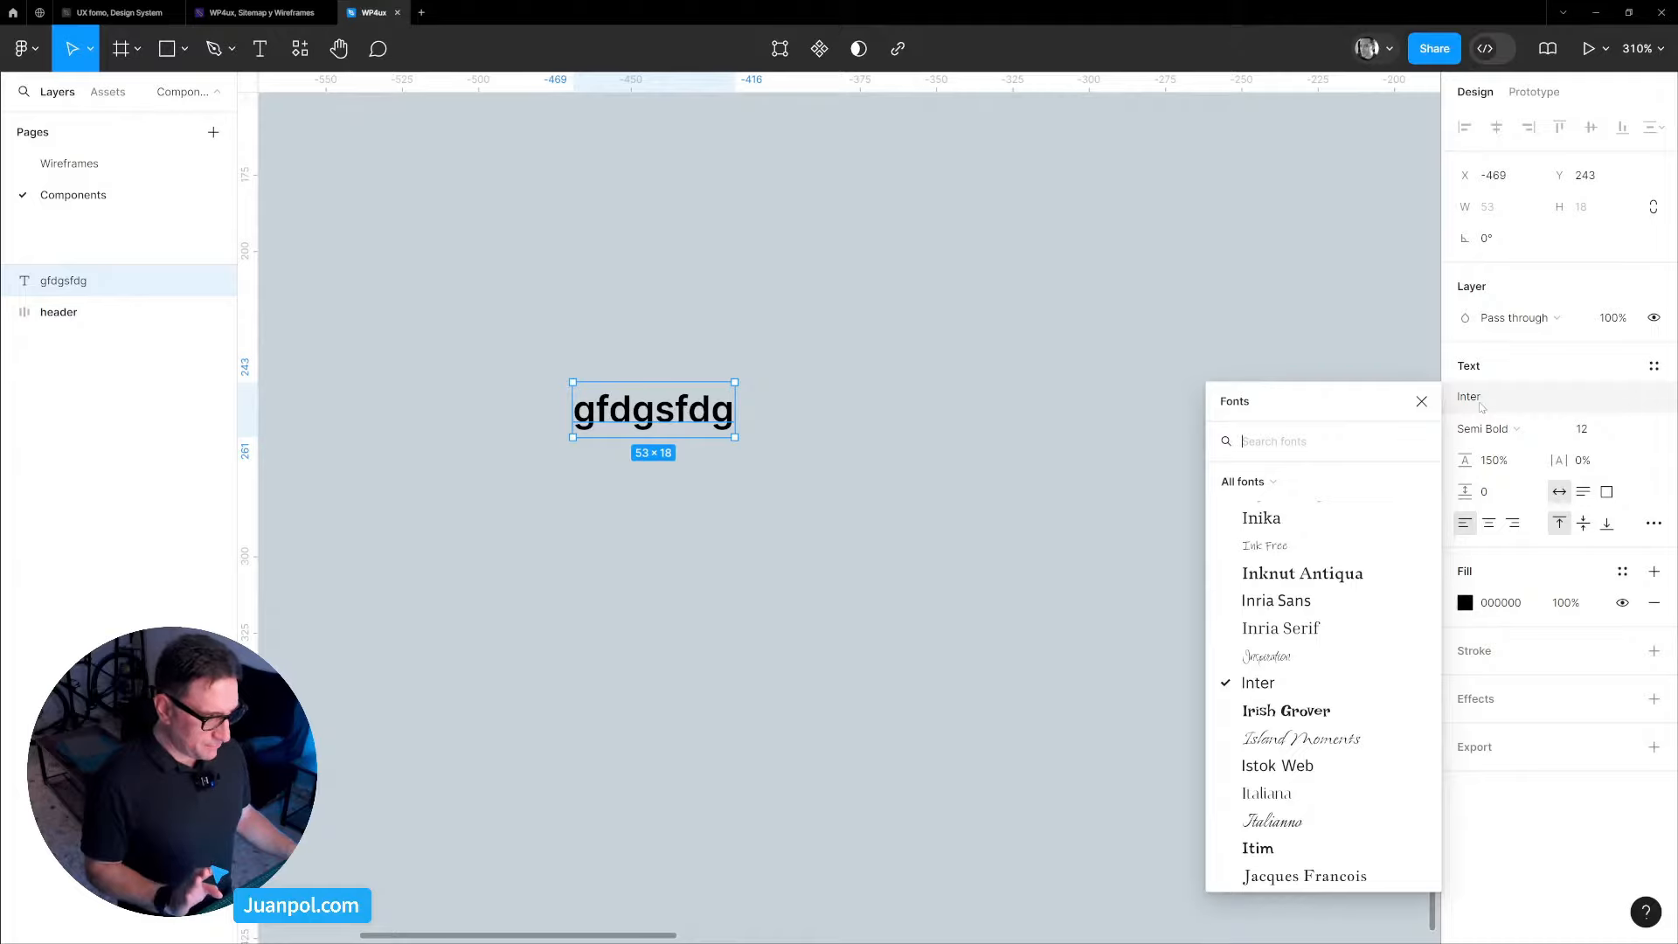
Set the sample text's font size to 16 and its line height to 24.
left_click(1573, 429)
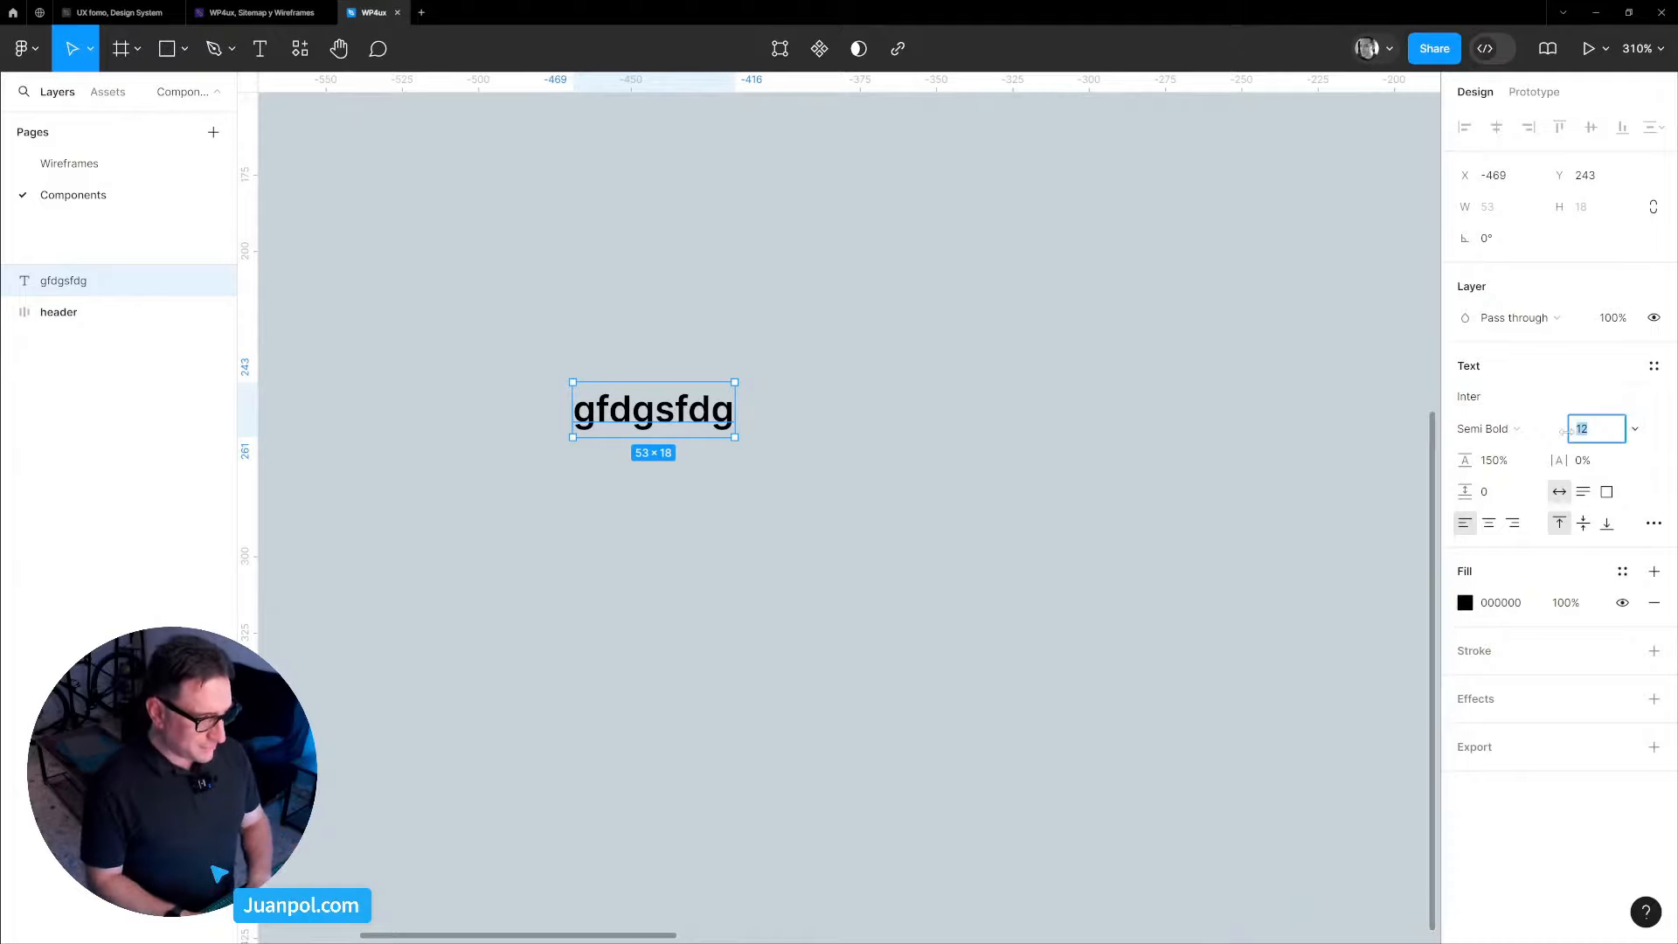
type("16")
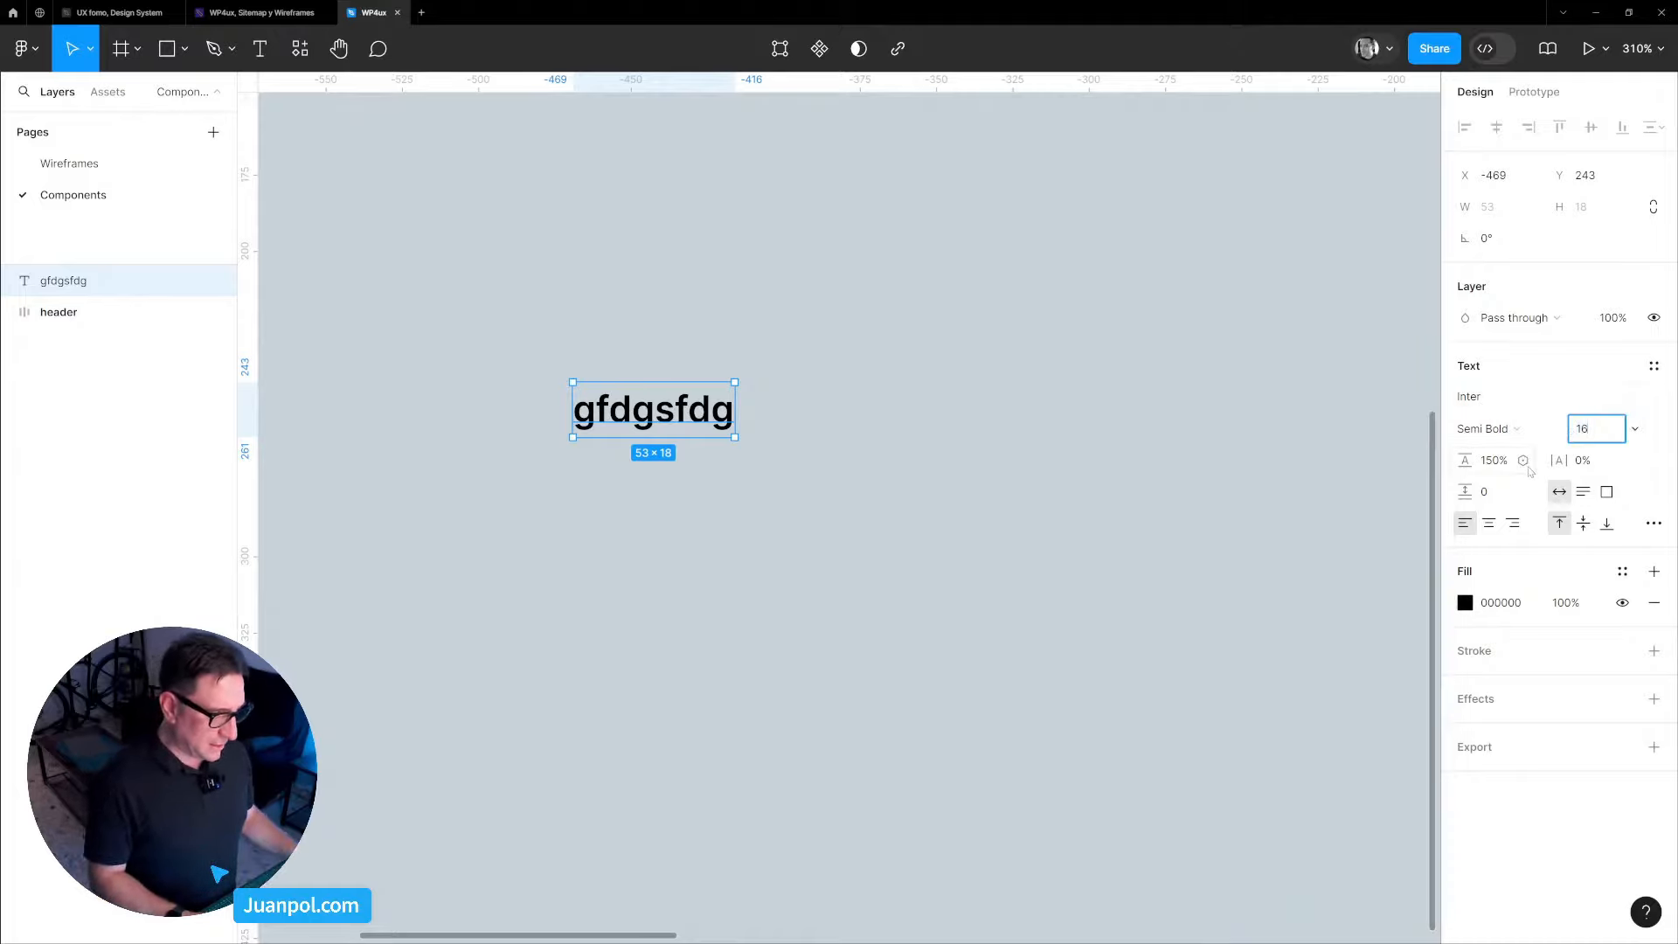
left_click(1524, 464)
left_click(1518, 463)
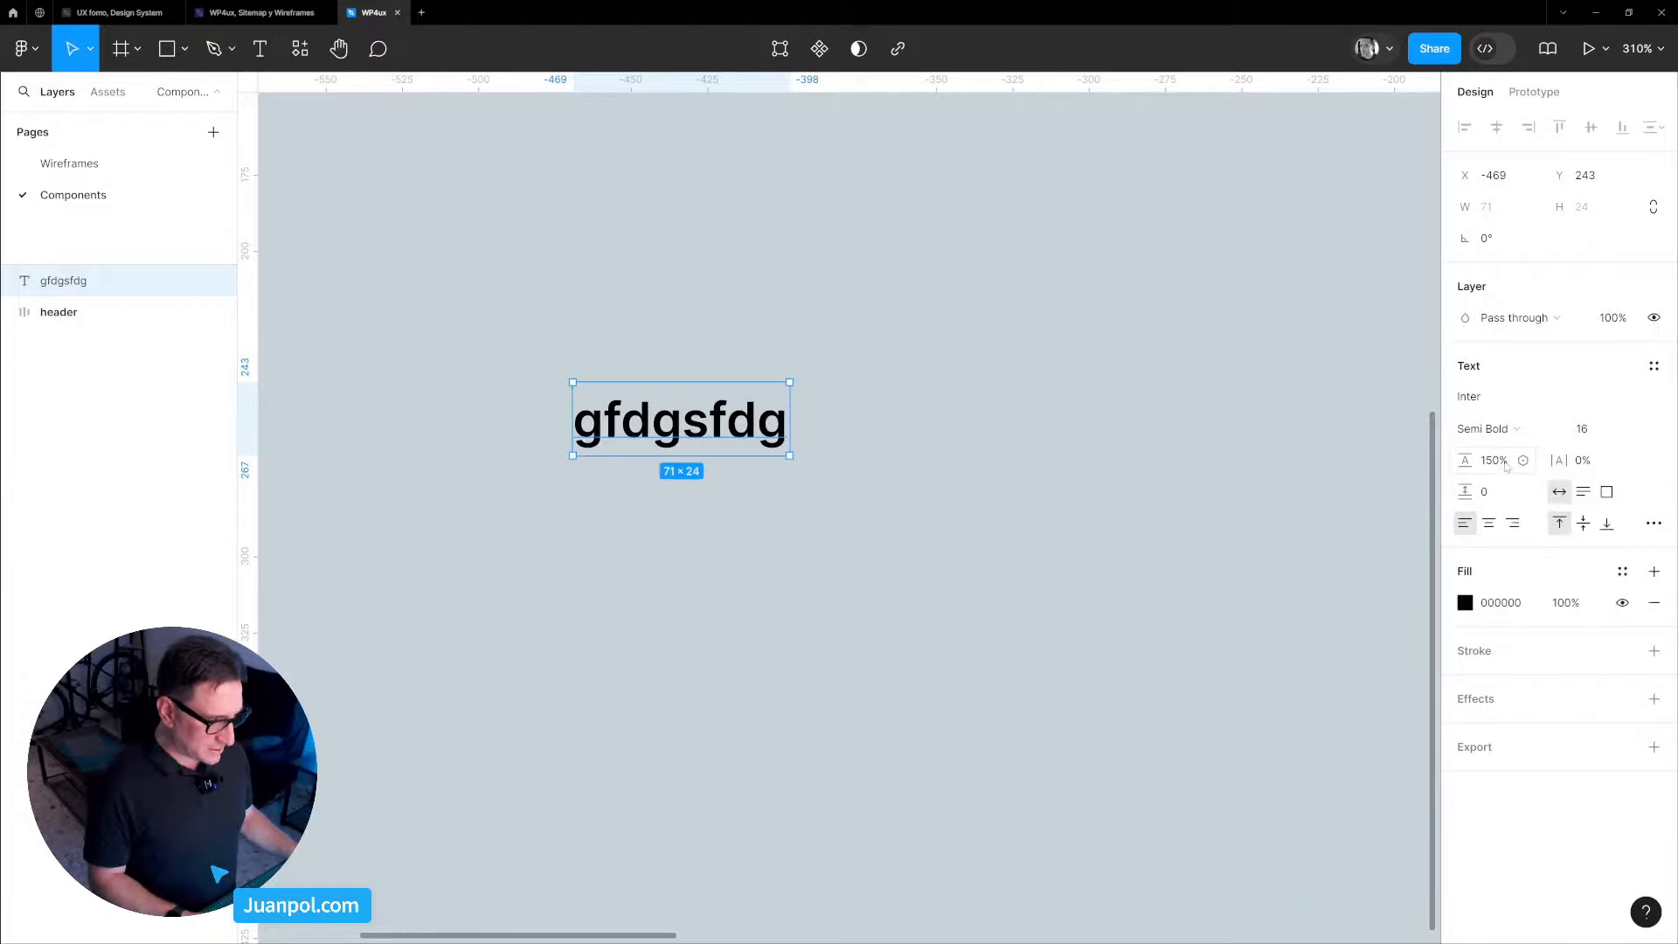
left_click(1501, 461)
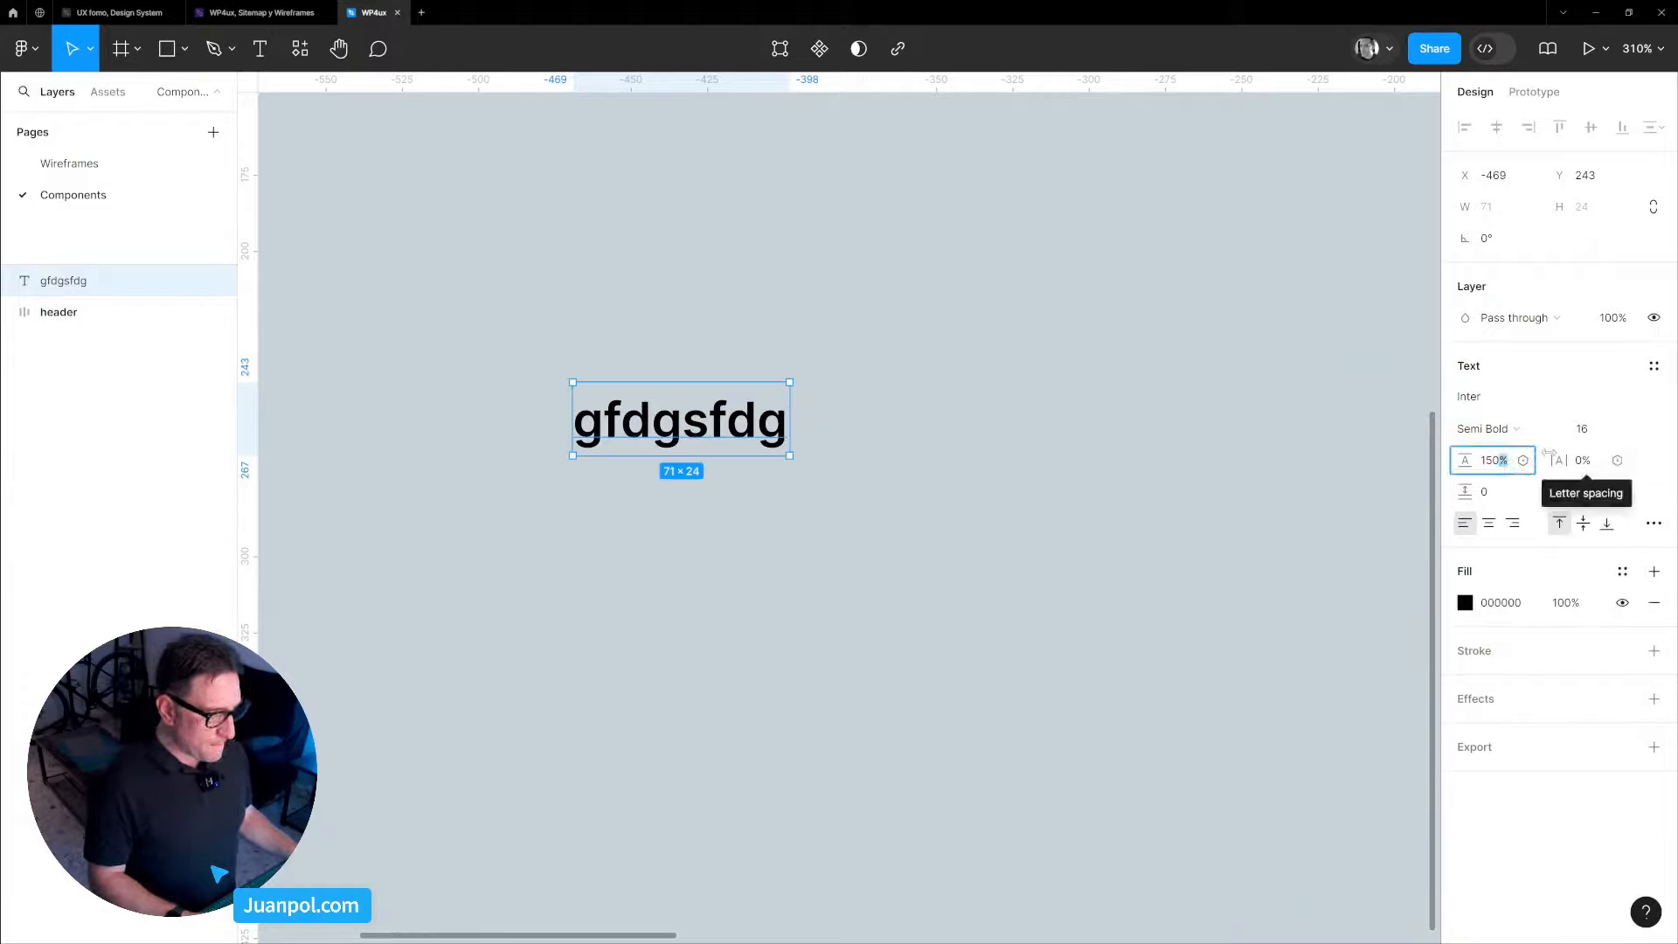
type("24")
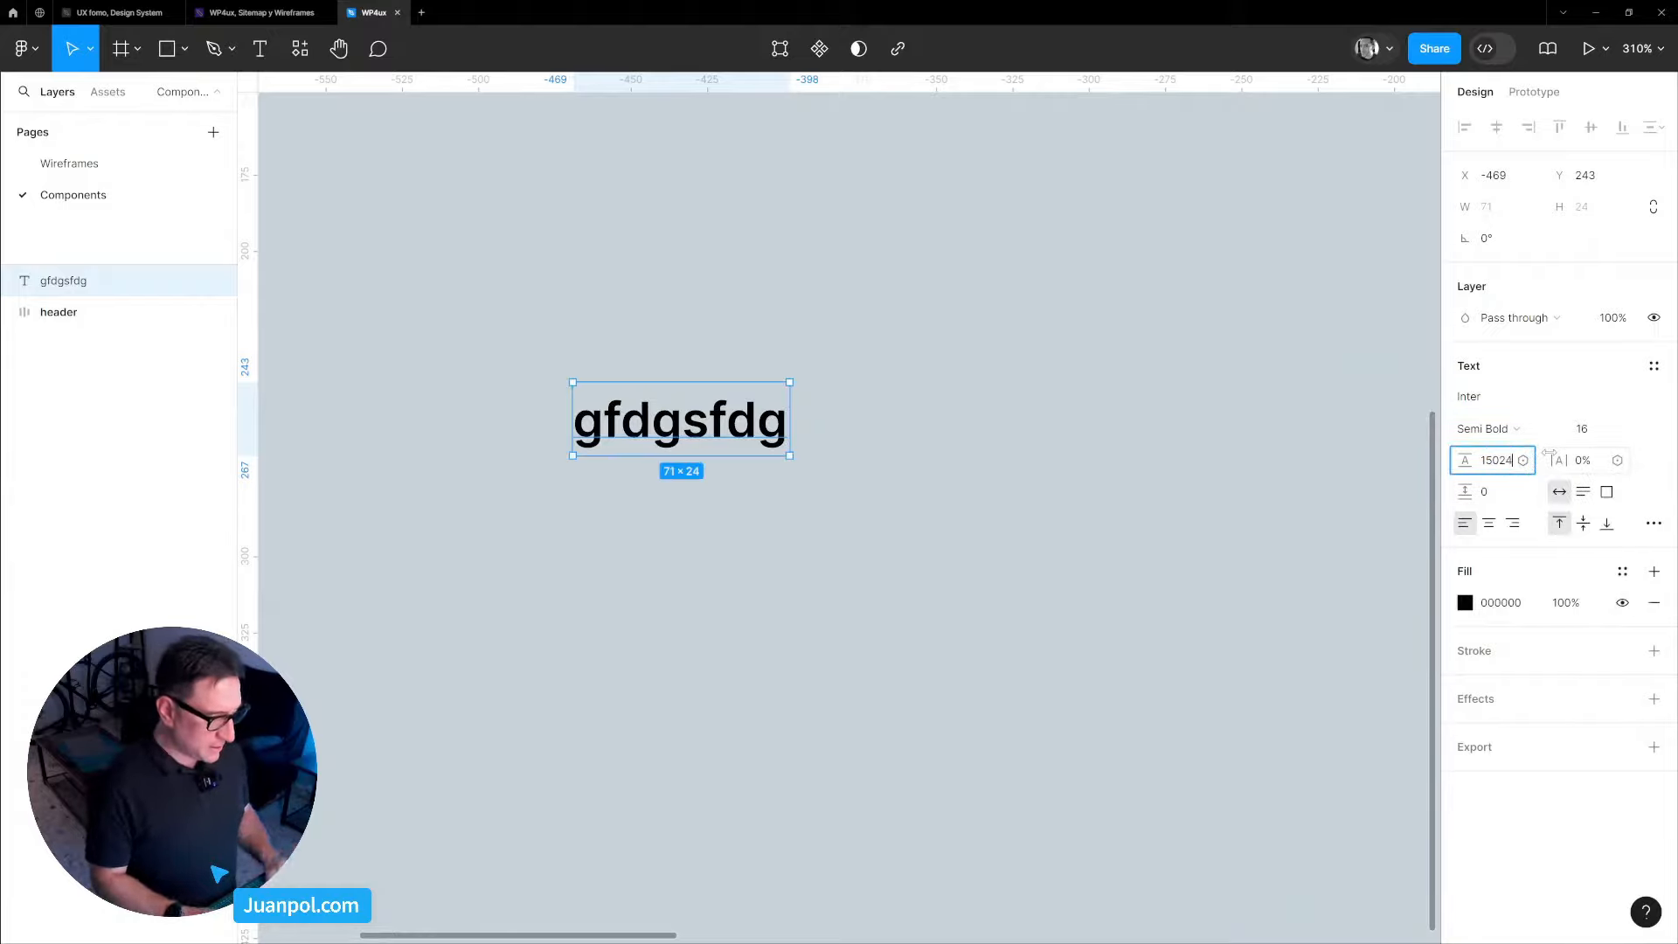
key("Return")
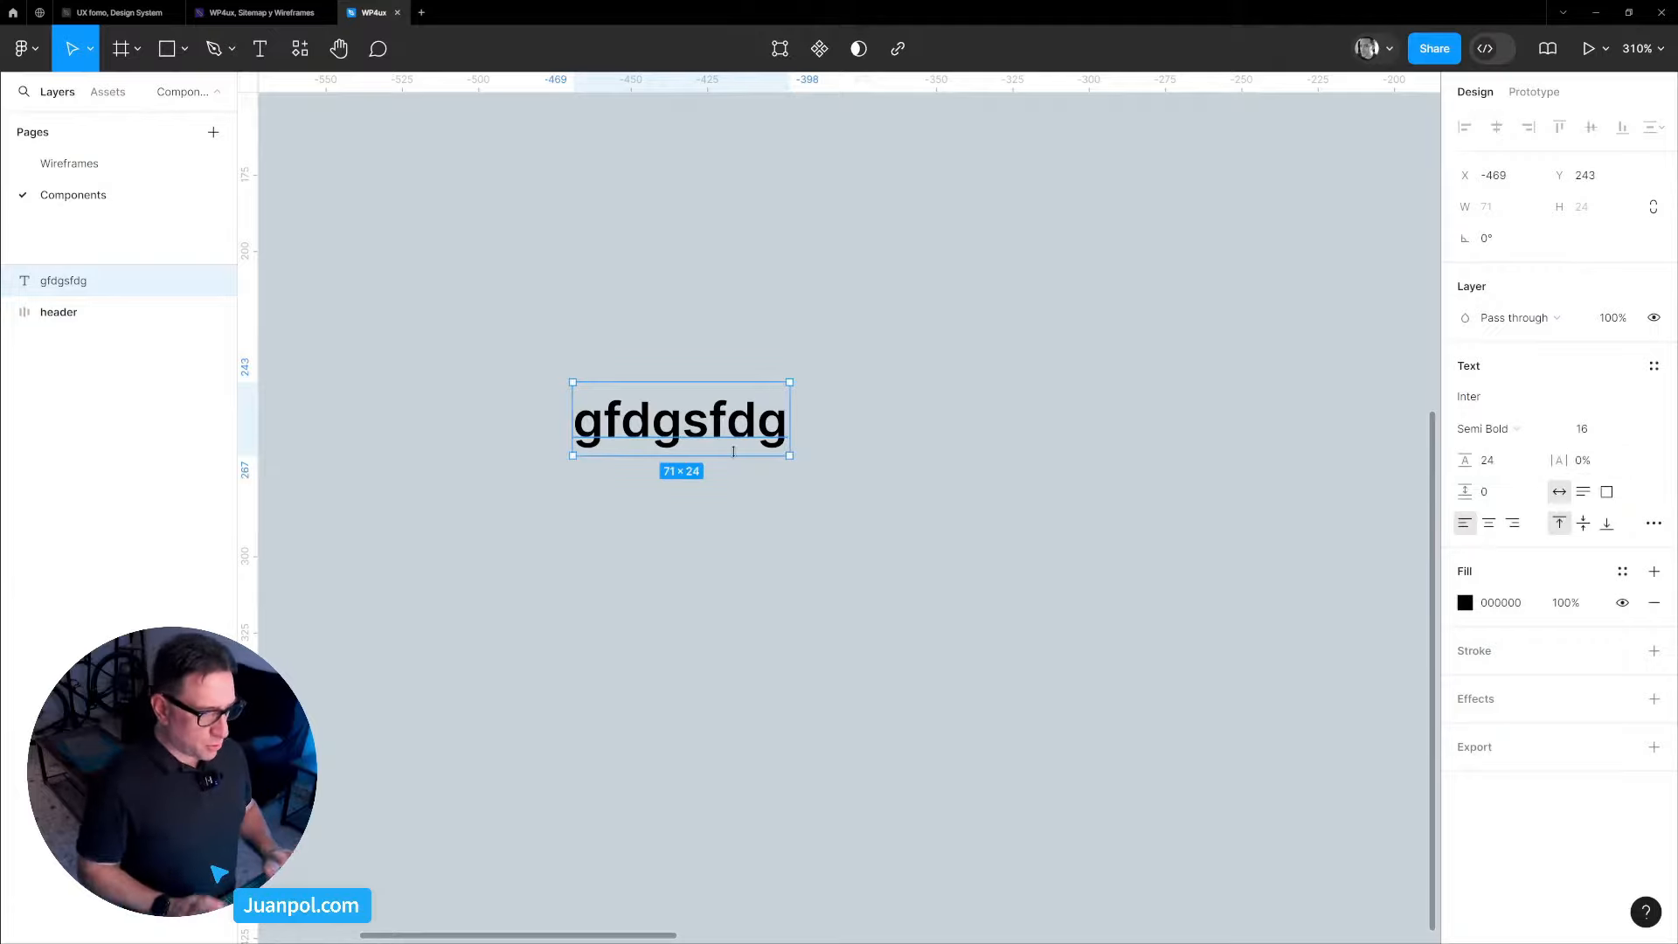
Reposition the sample text below the header, wrap it in an auto layout frame and name the frame LinkMenu.
scroll(781, 555, "down", 5)
scroll(782, 555, "down", 2)
left_click_drag(719, 407, 669, 400)
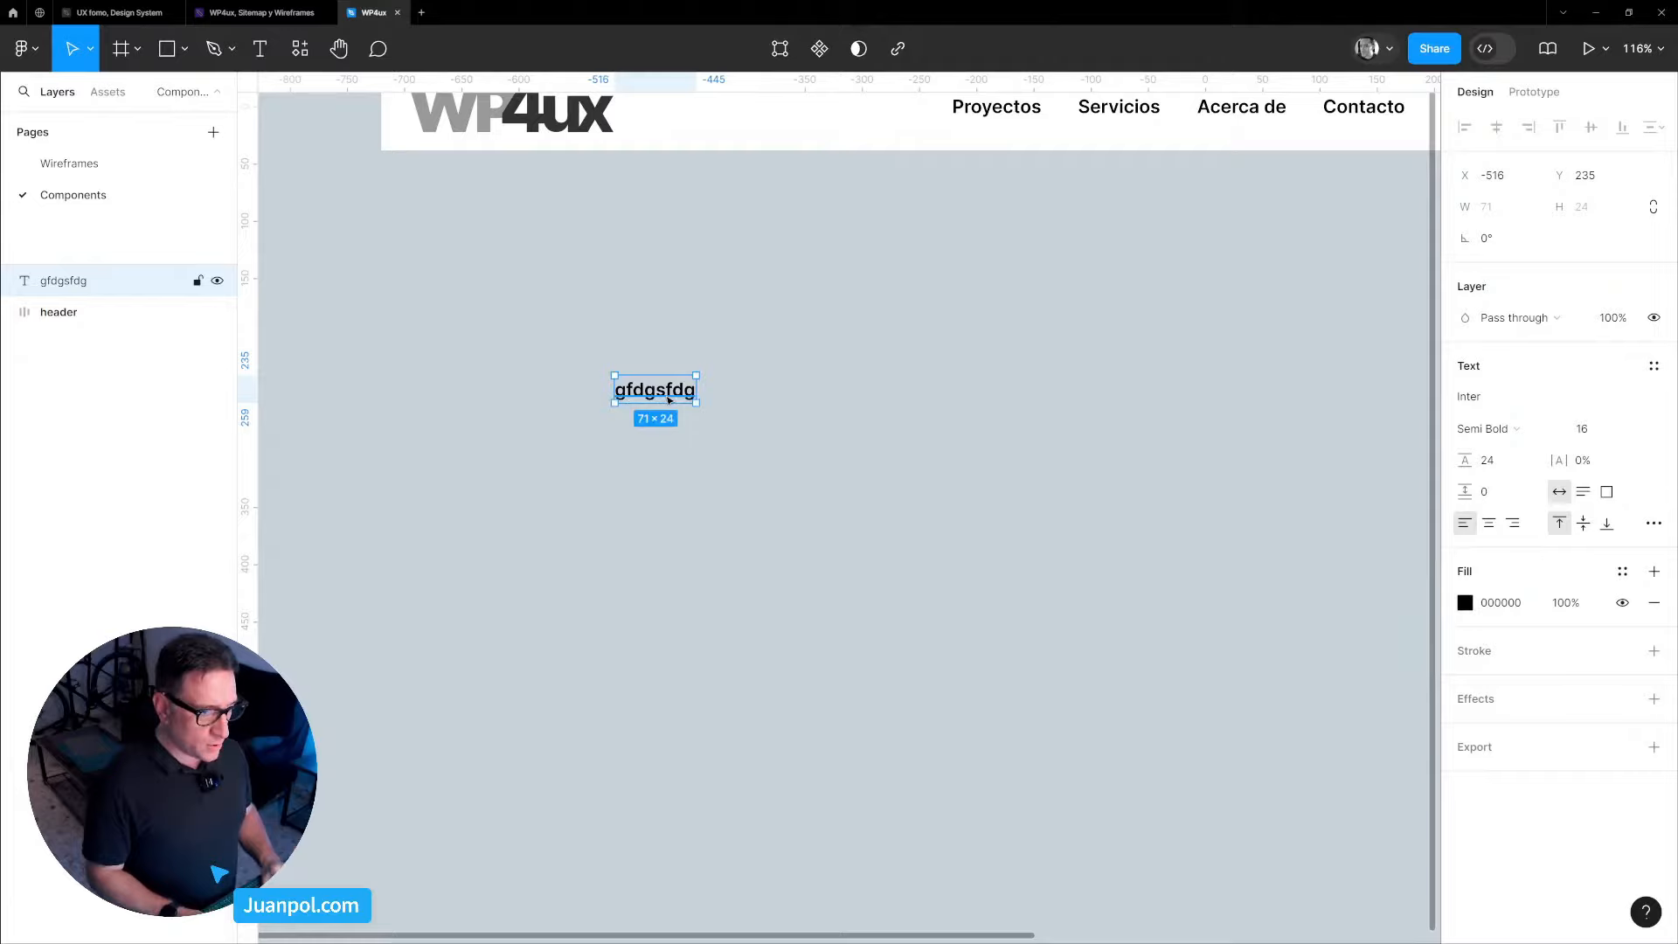
key("shift+a")
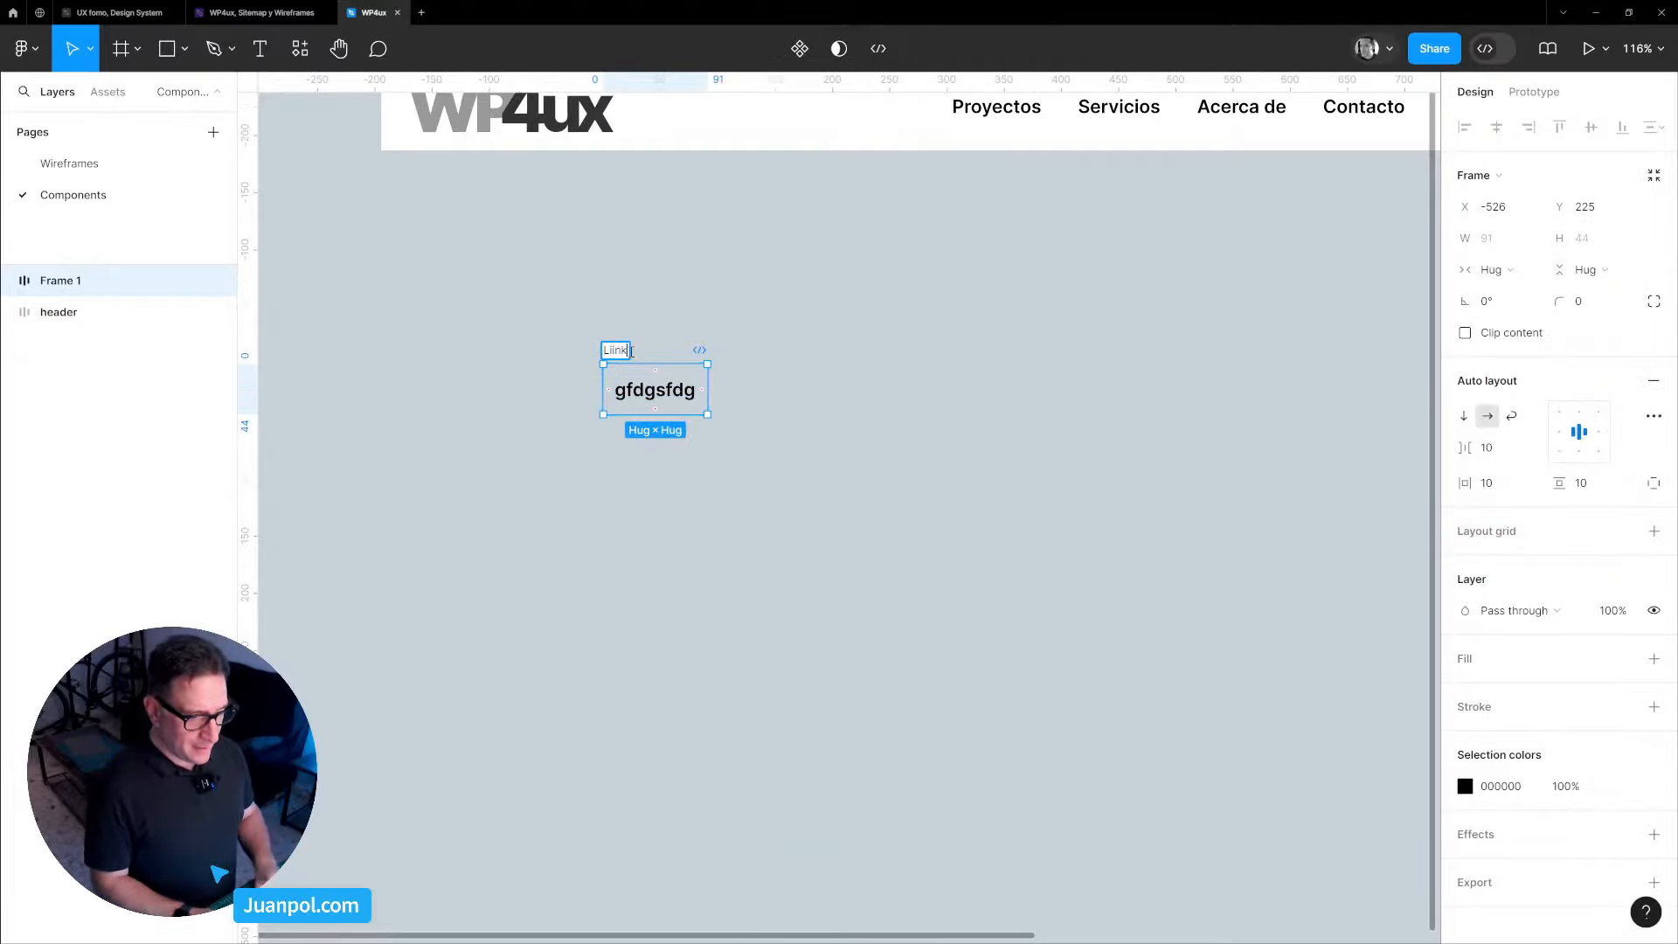
type("LinkMenu")
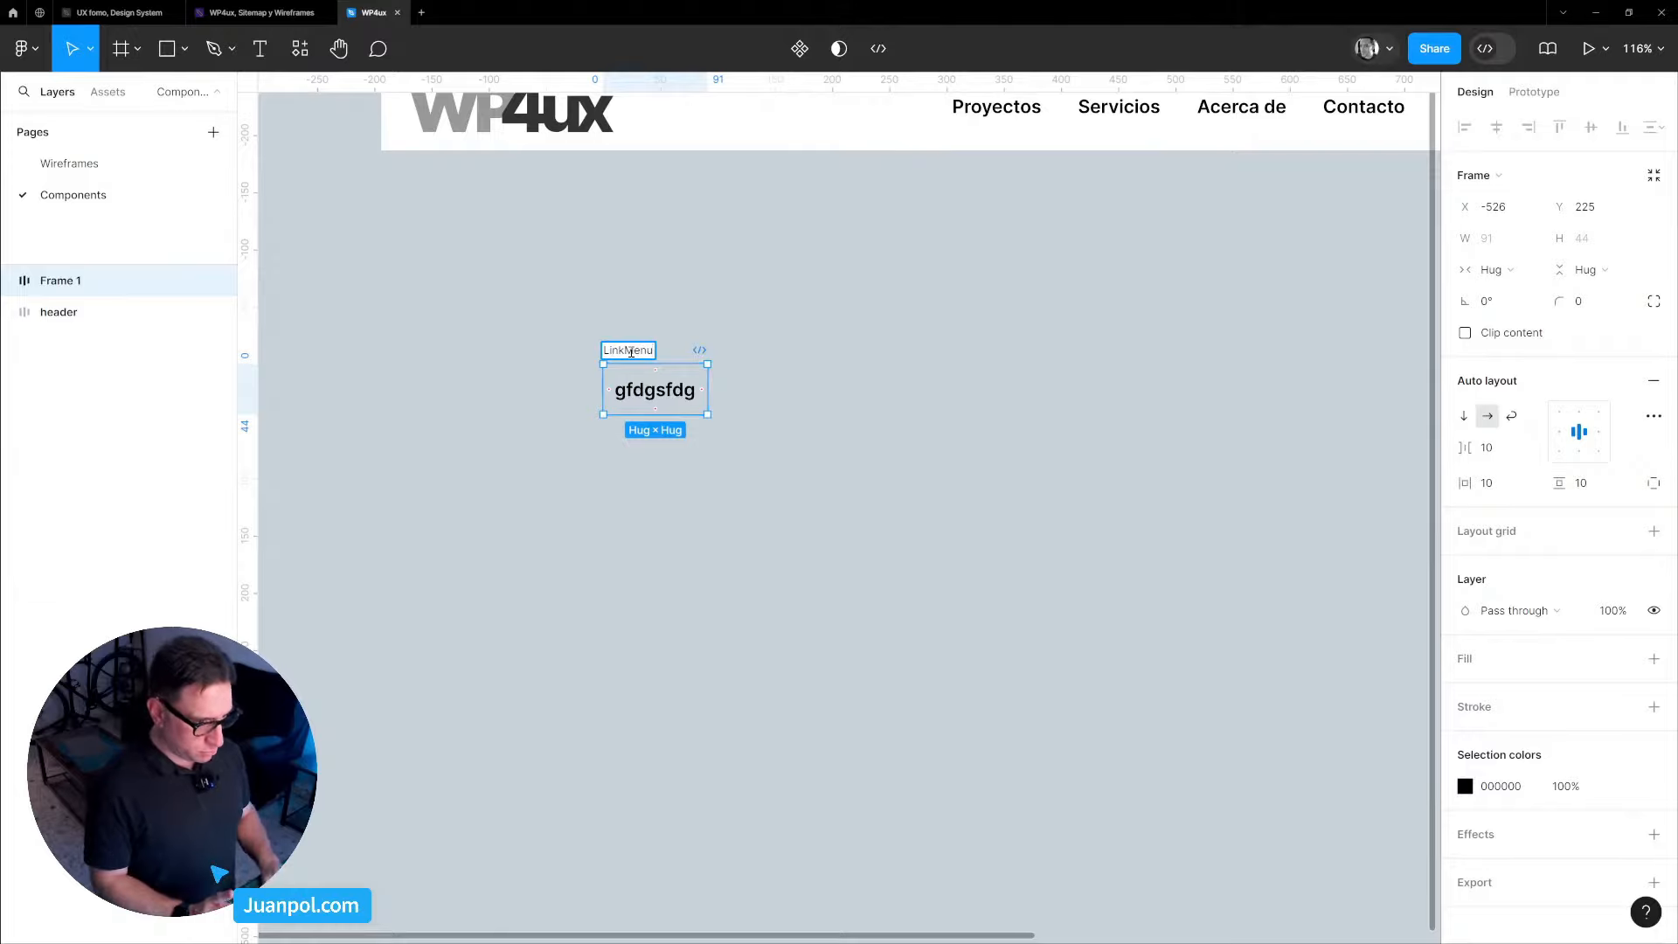
key("Return")
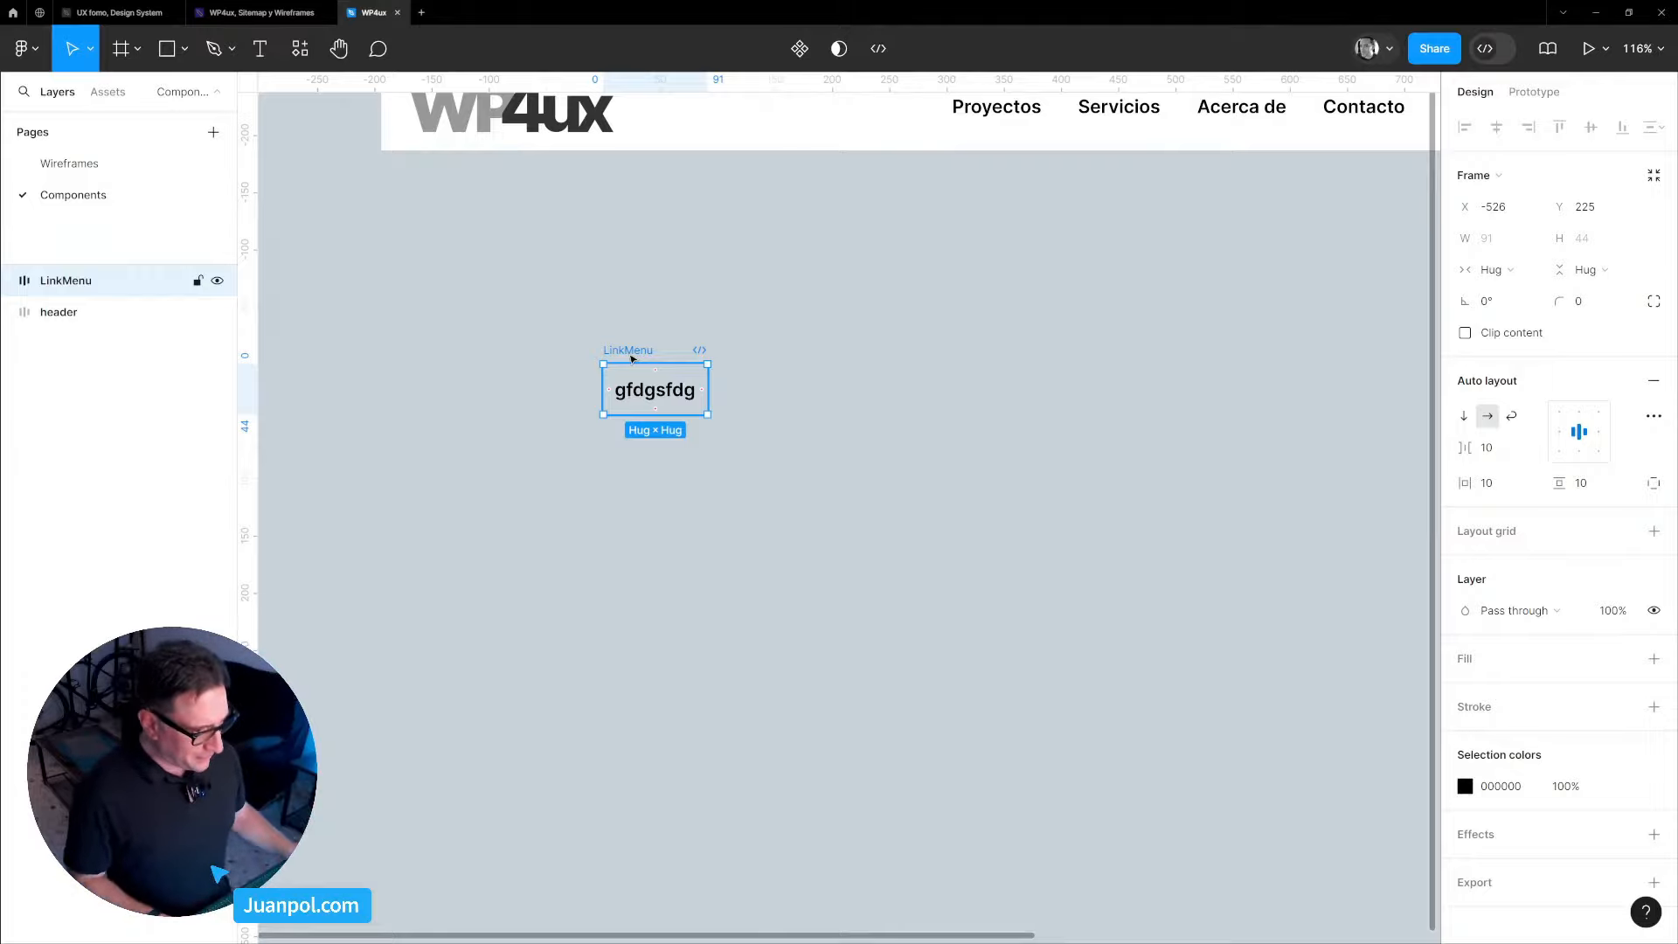
Add a white FFFFFF fill to the LinkMenu frame and set its vertical padding to 12 and horizontal padding to 0.
scroll(629, 359, "up", 3, "ctrl")
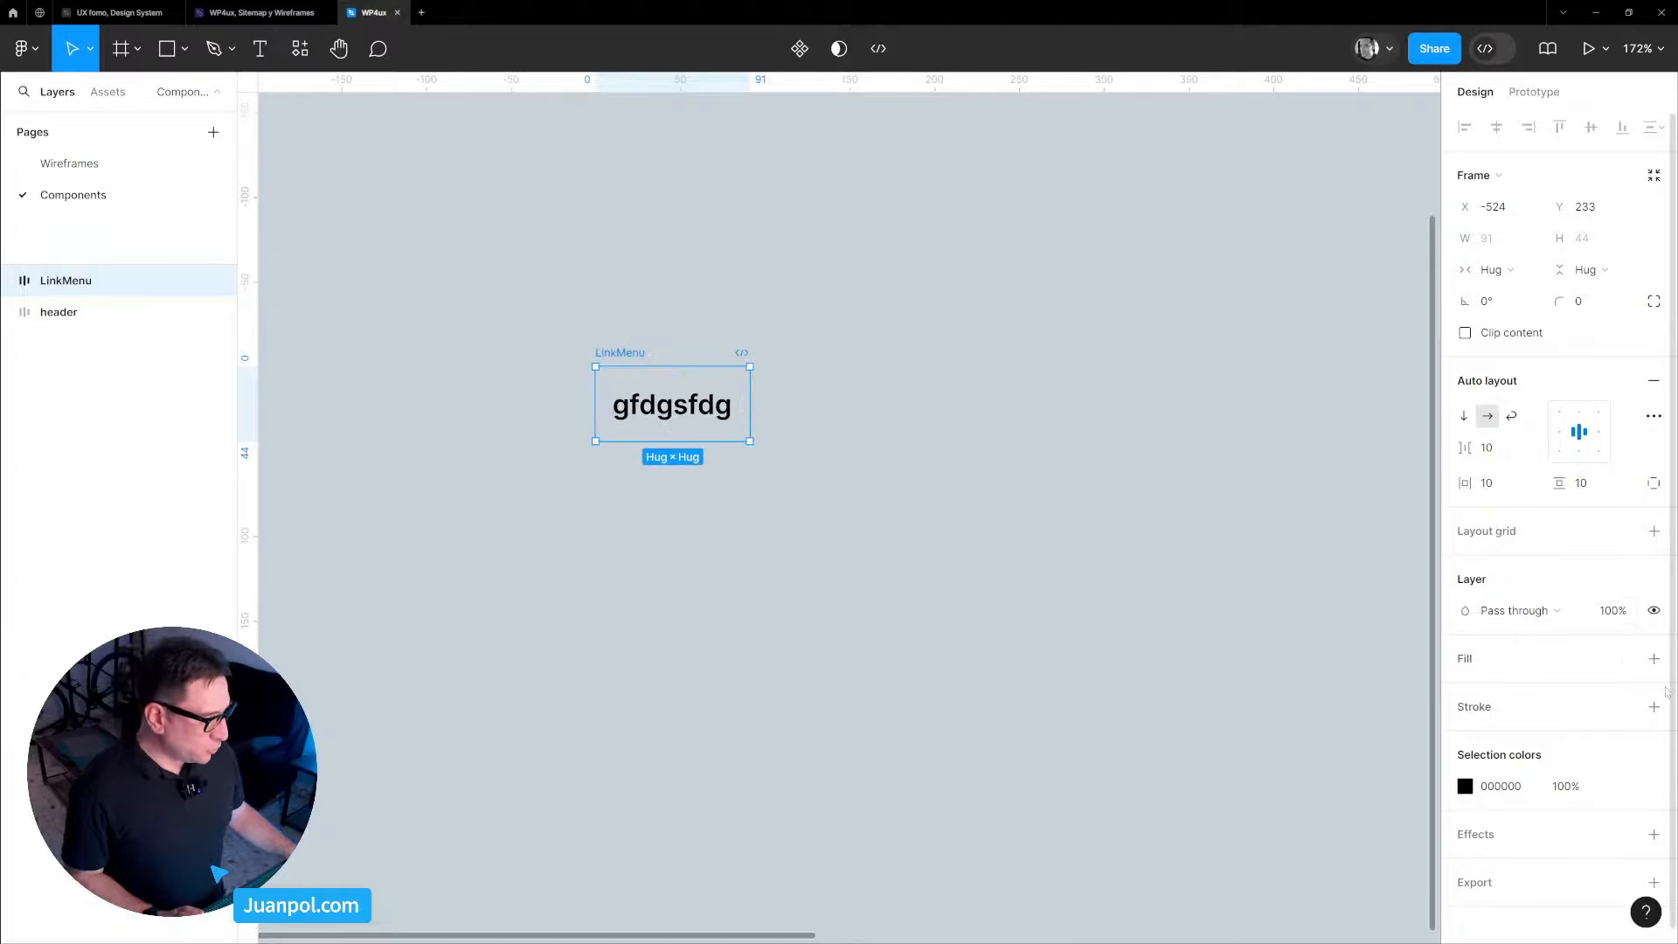
left_click(1653, 659)
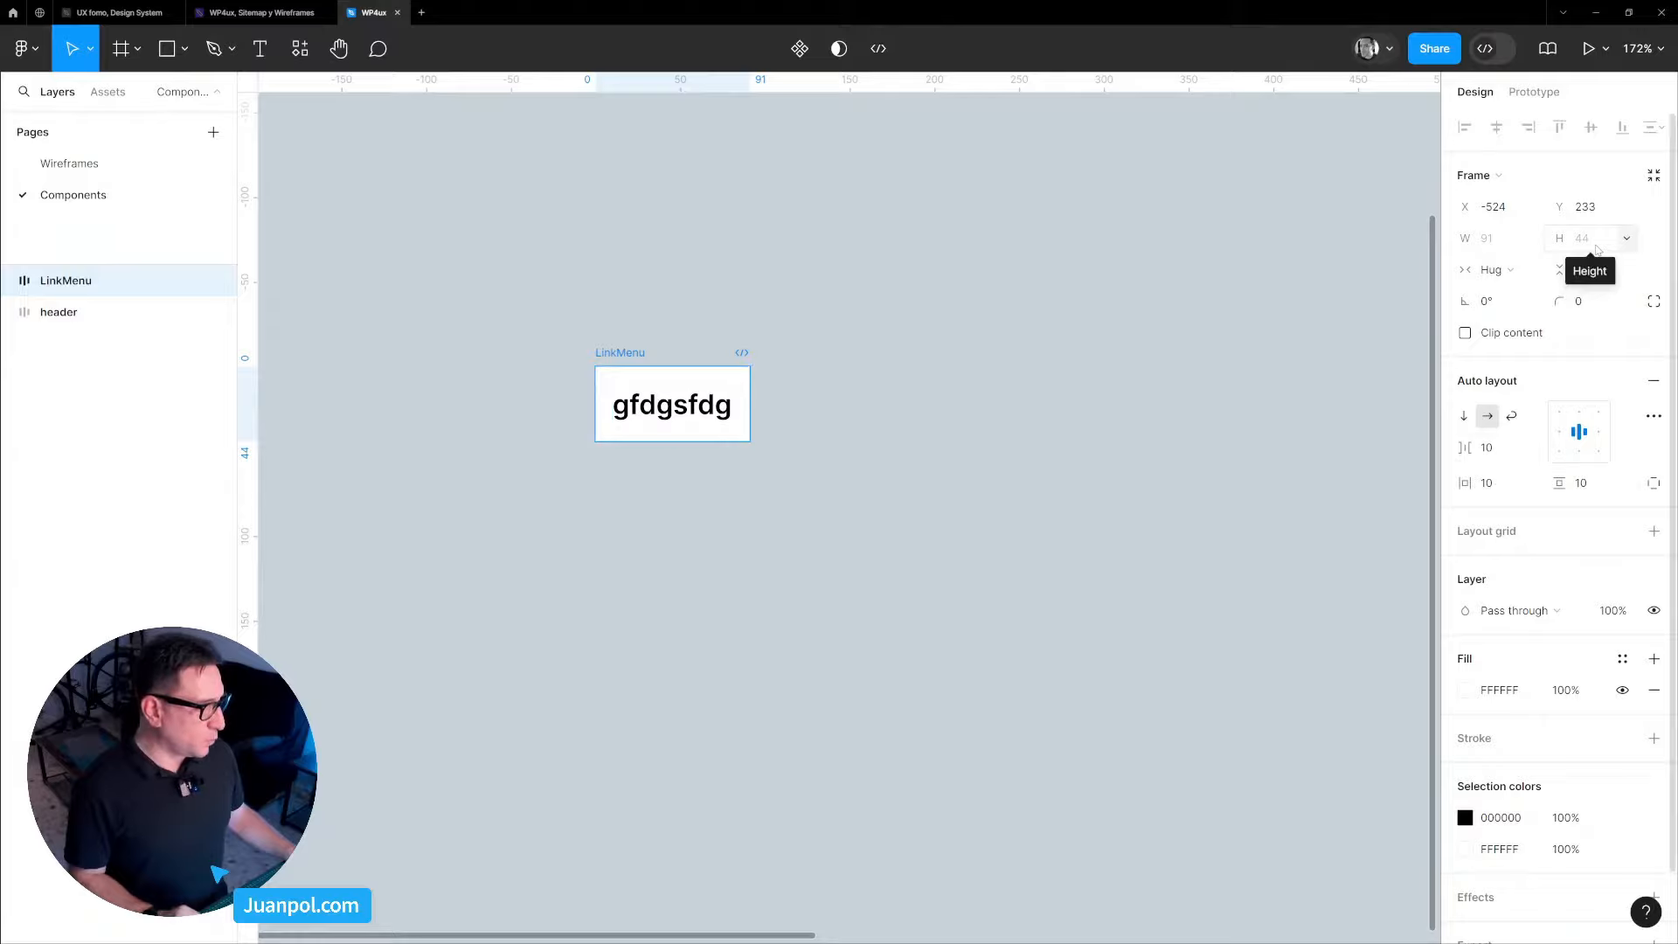
left_click(1586, 483)
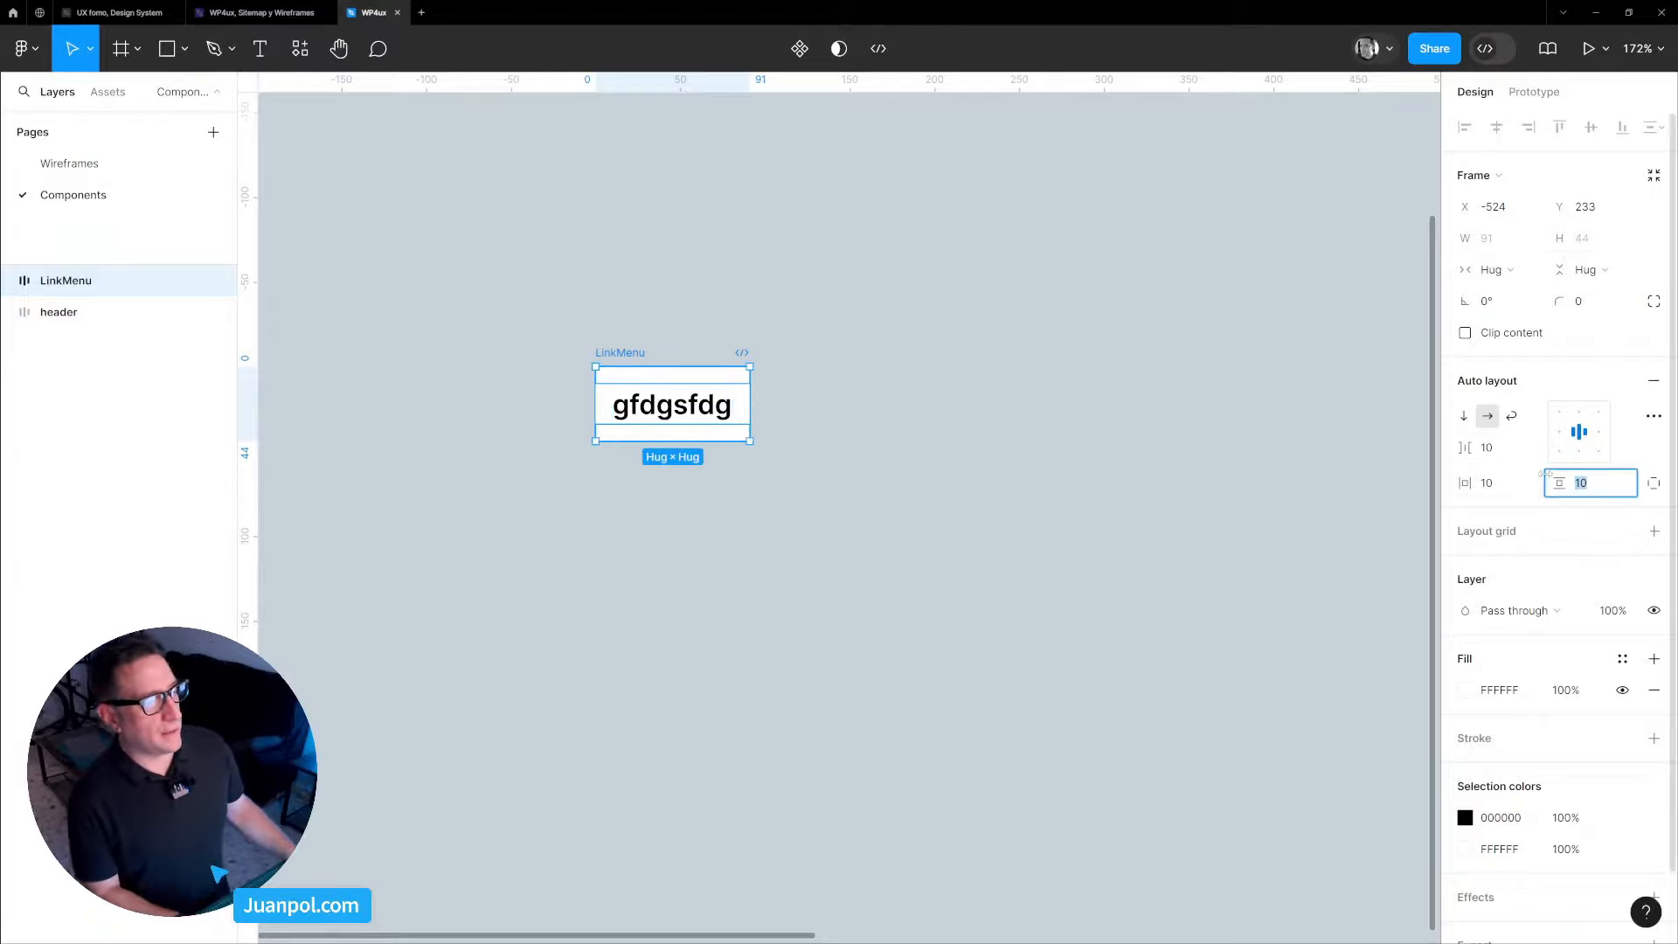
type("12")
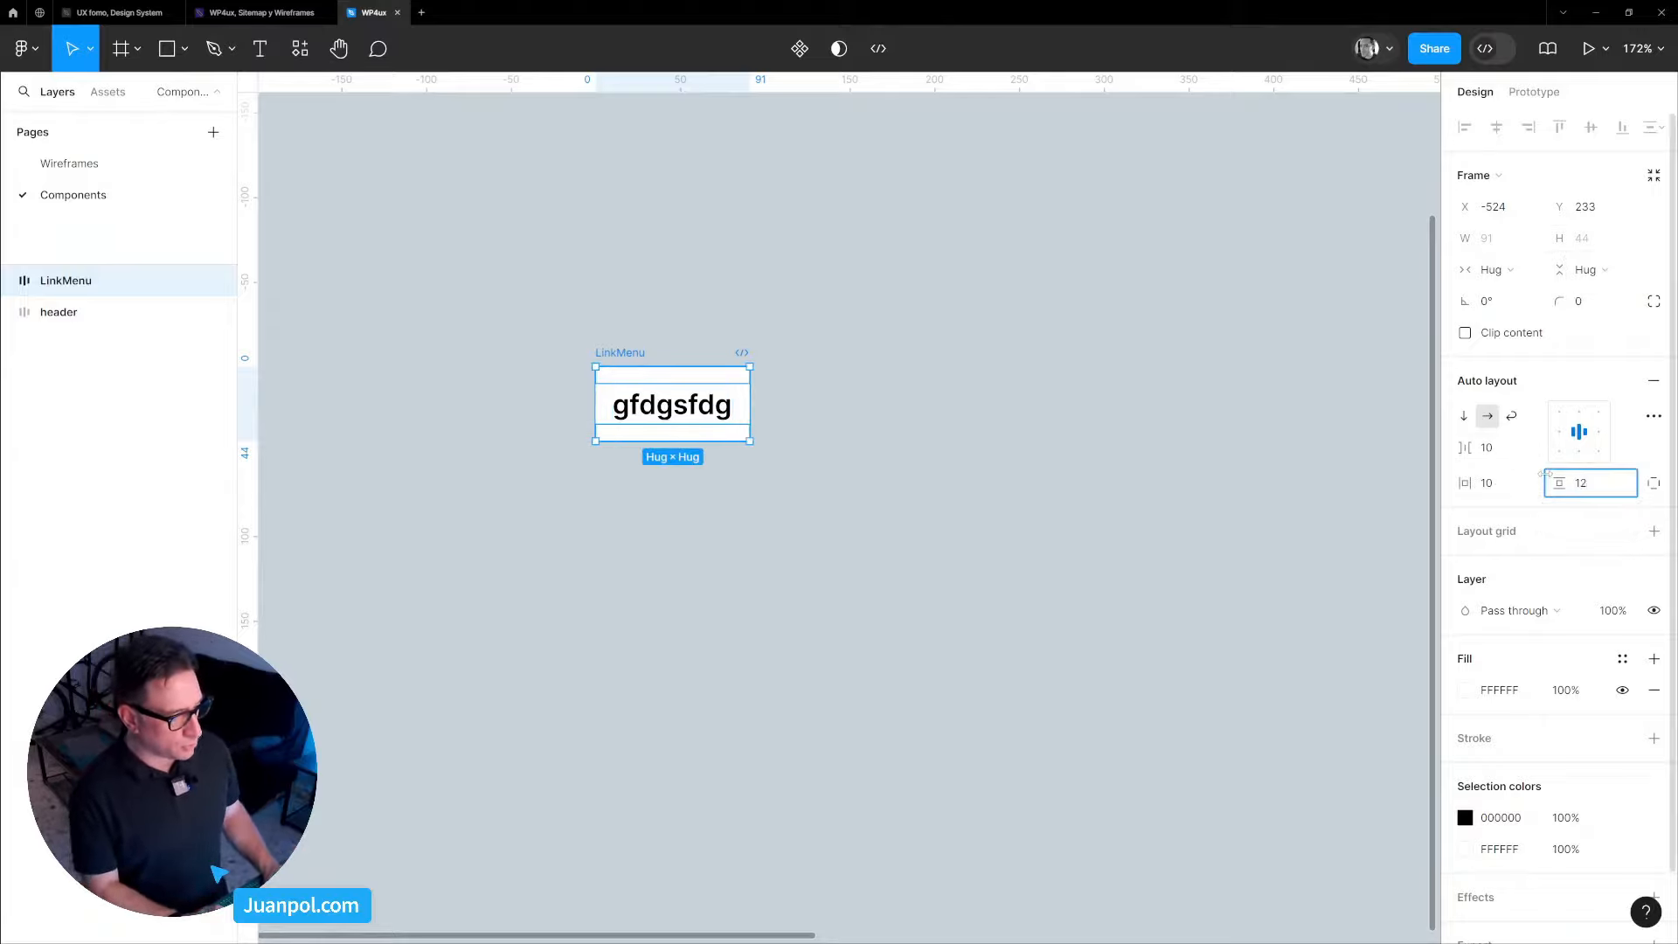
key("Return")
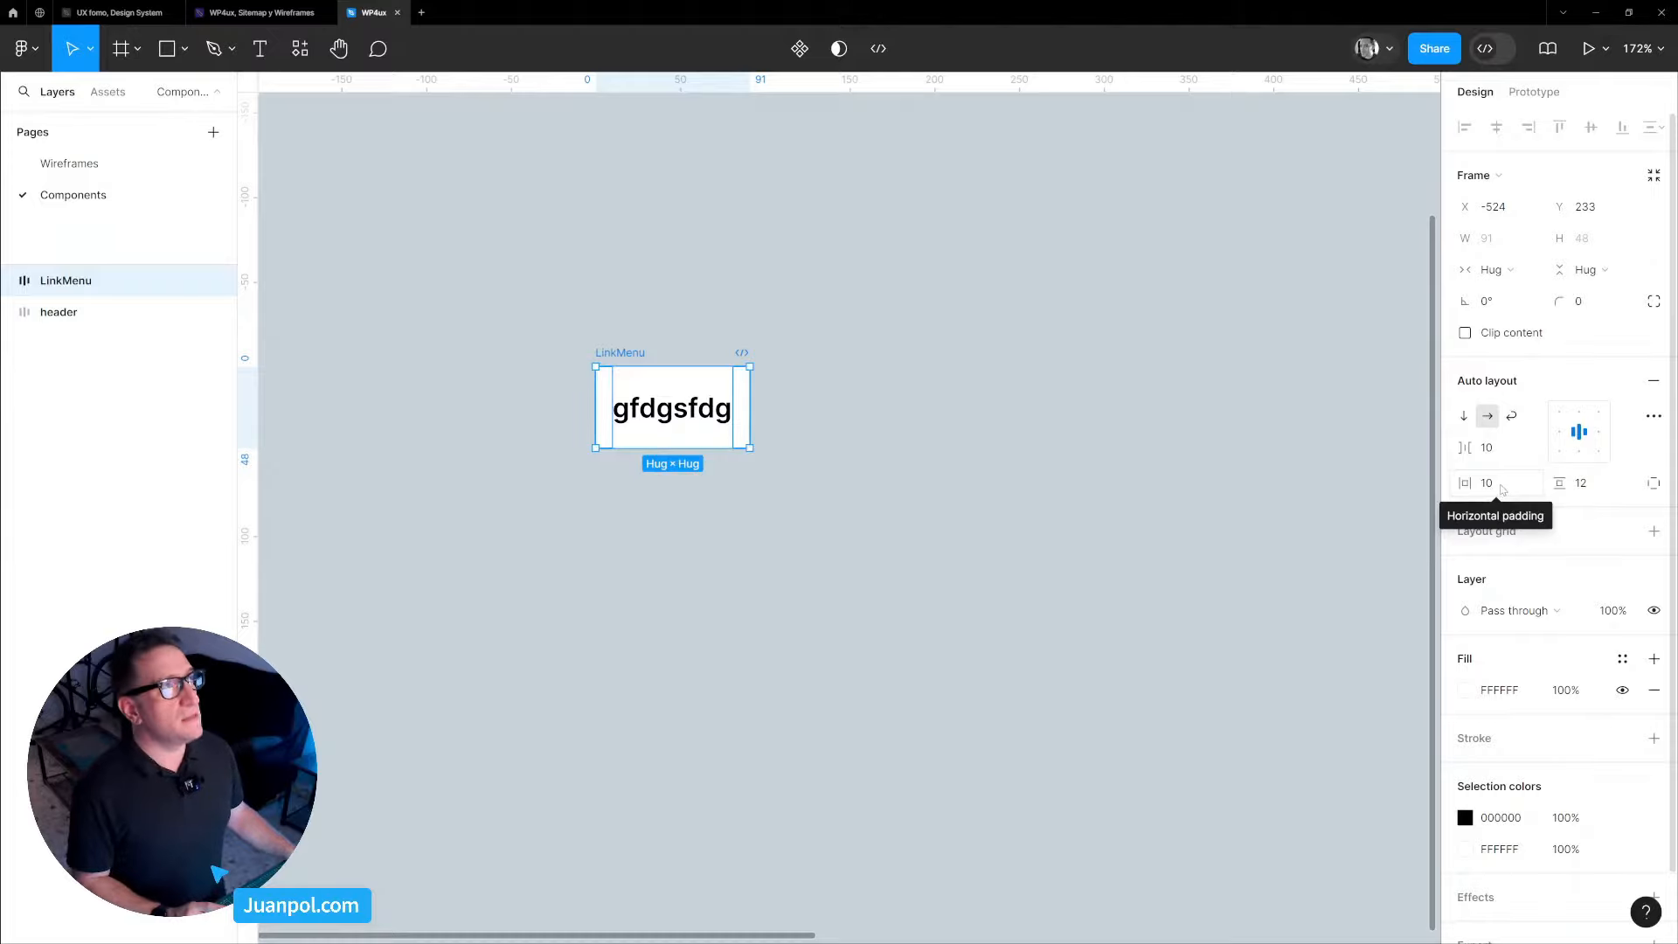
left_click(1503, 486)
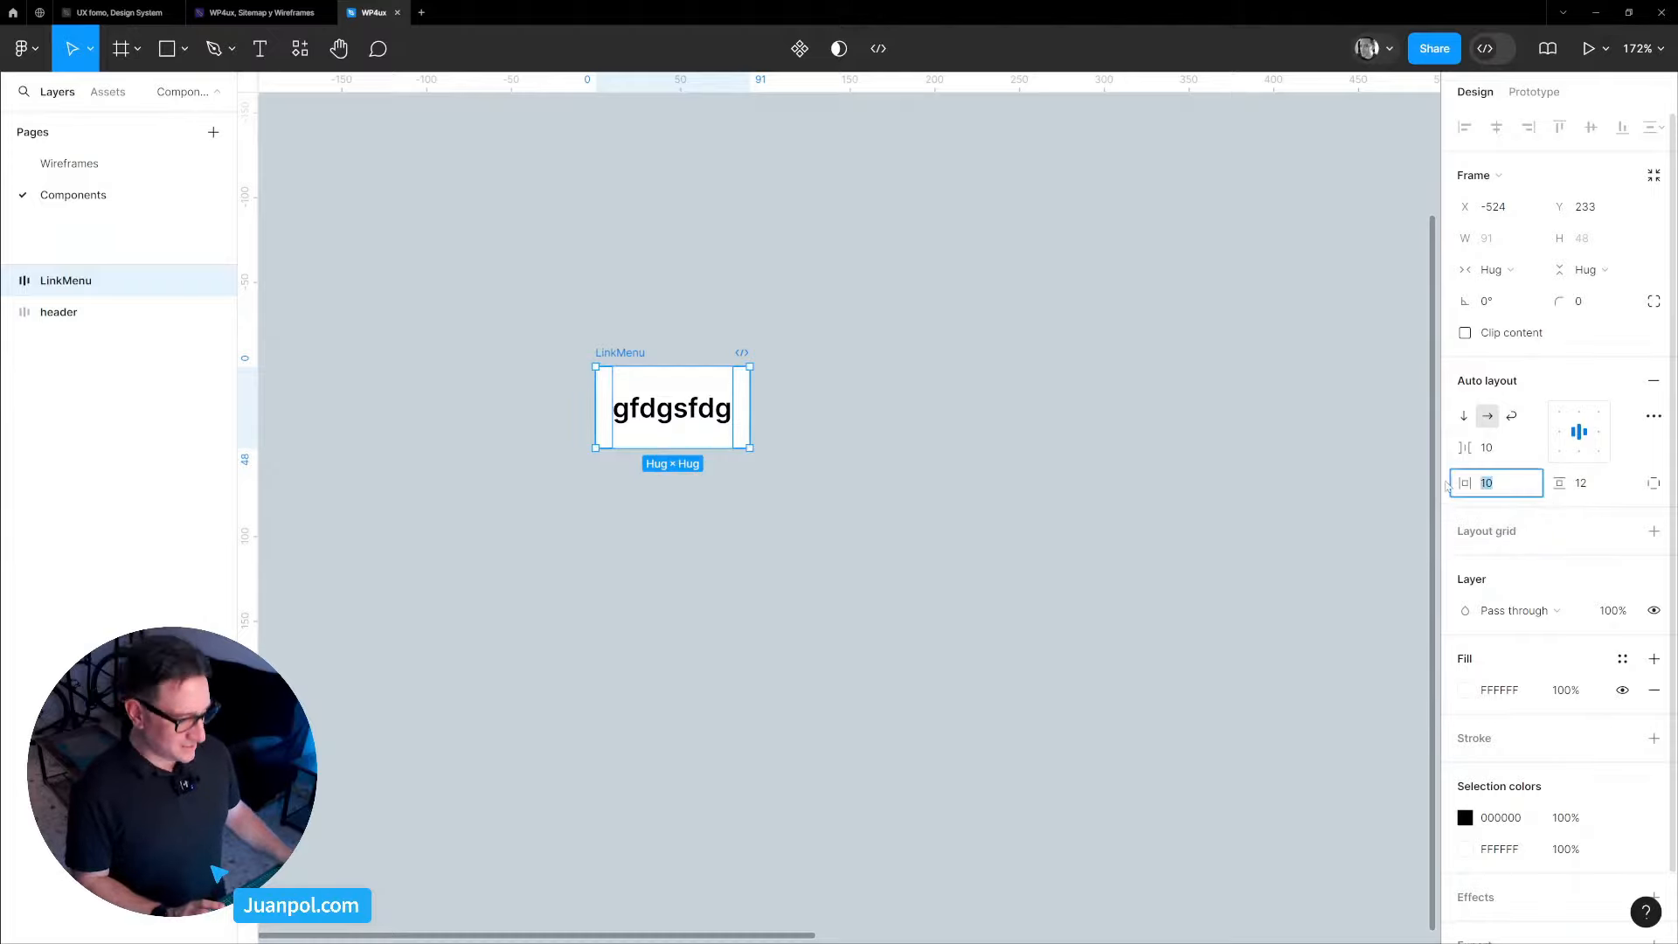
type("0")
key("Return")
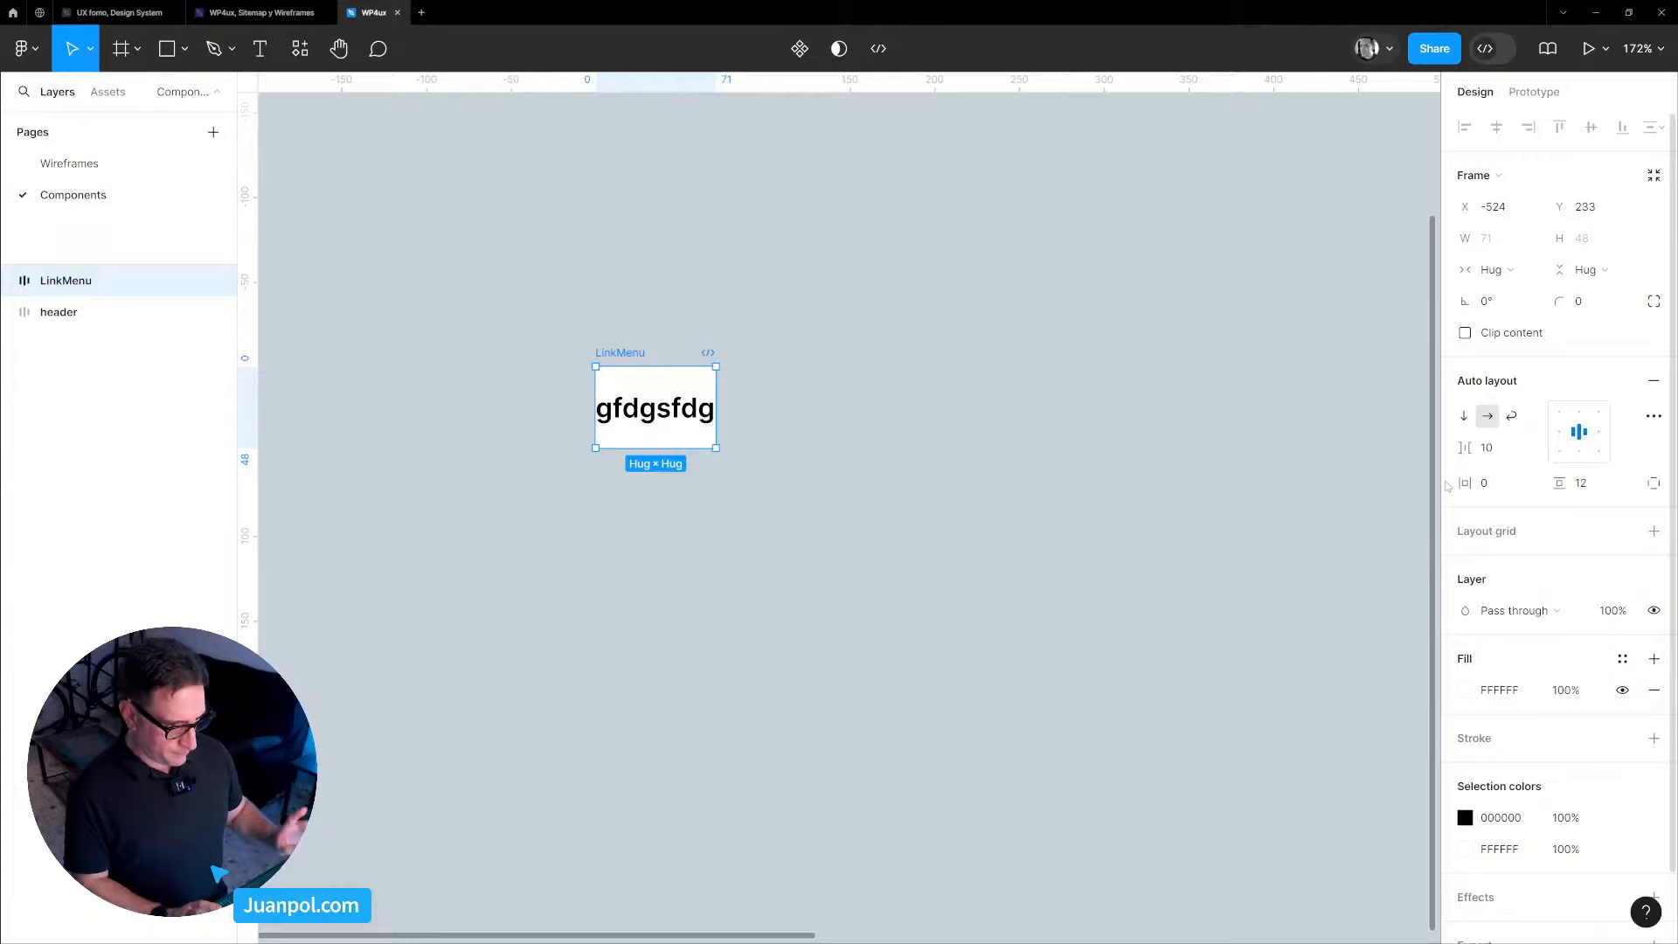
Convert the LinkMenu frame into a component and move it up and to the left, to about X -589, Y 153.
left_click(857, 428)
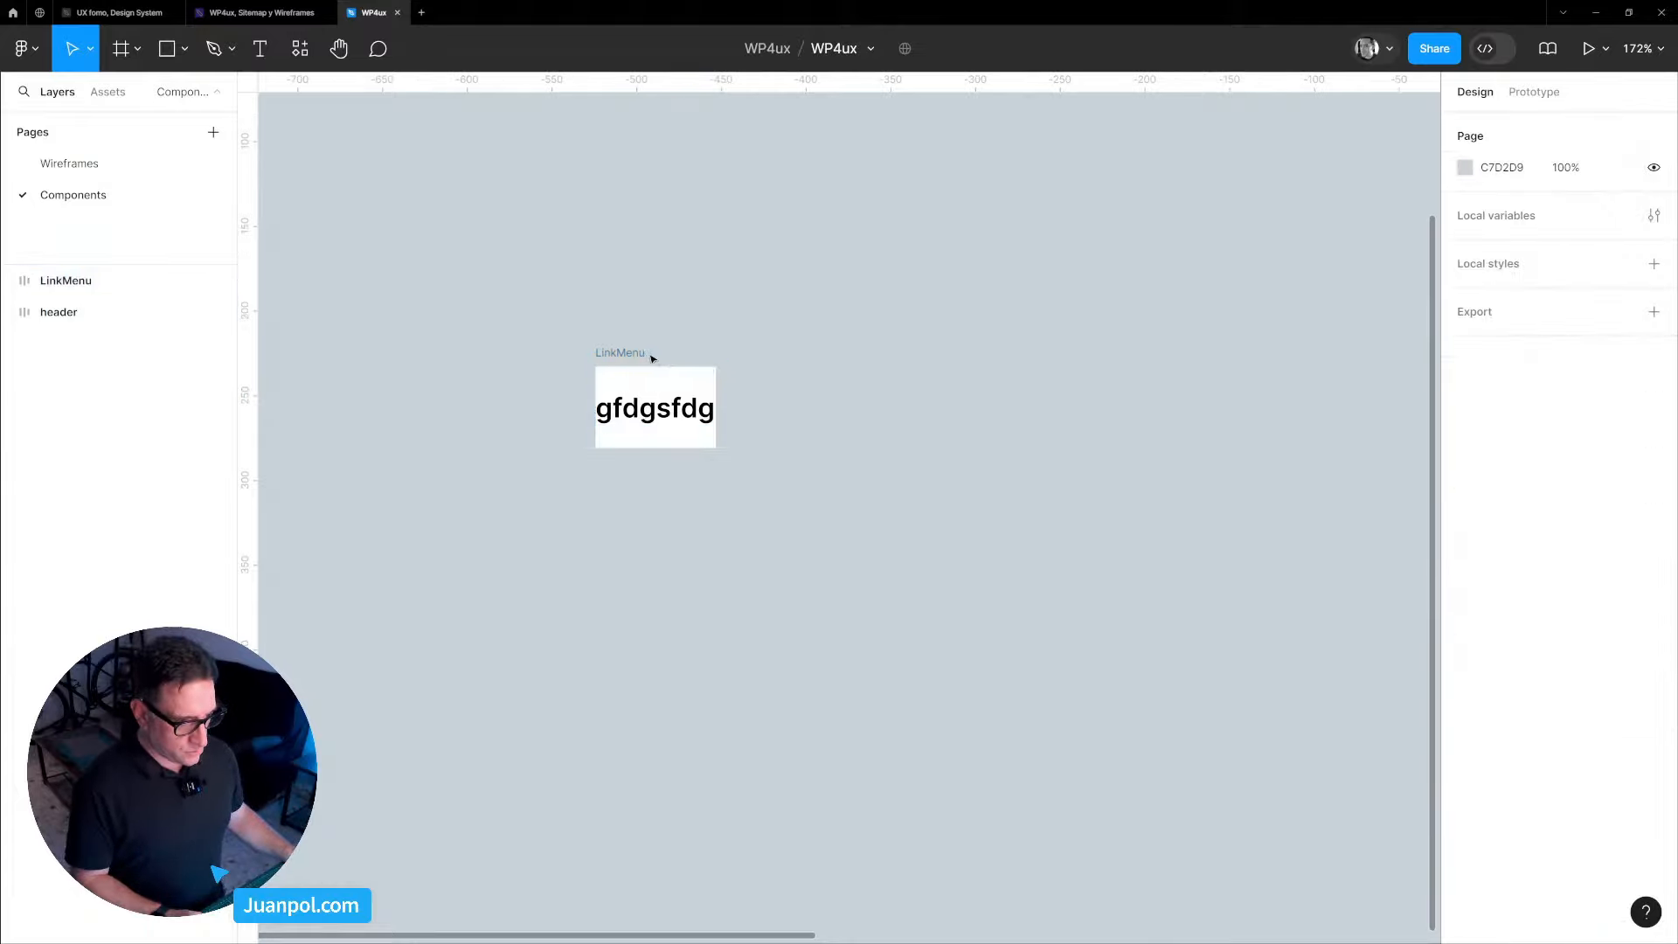
left_click_drag(641, 358, 567, 278)
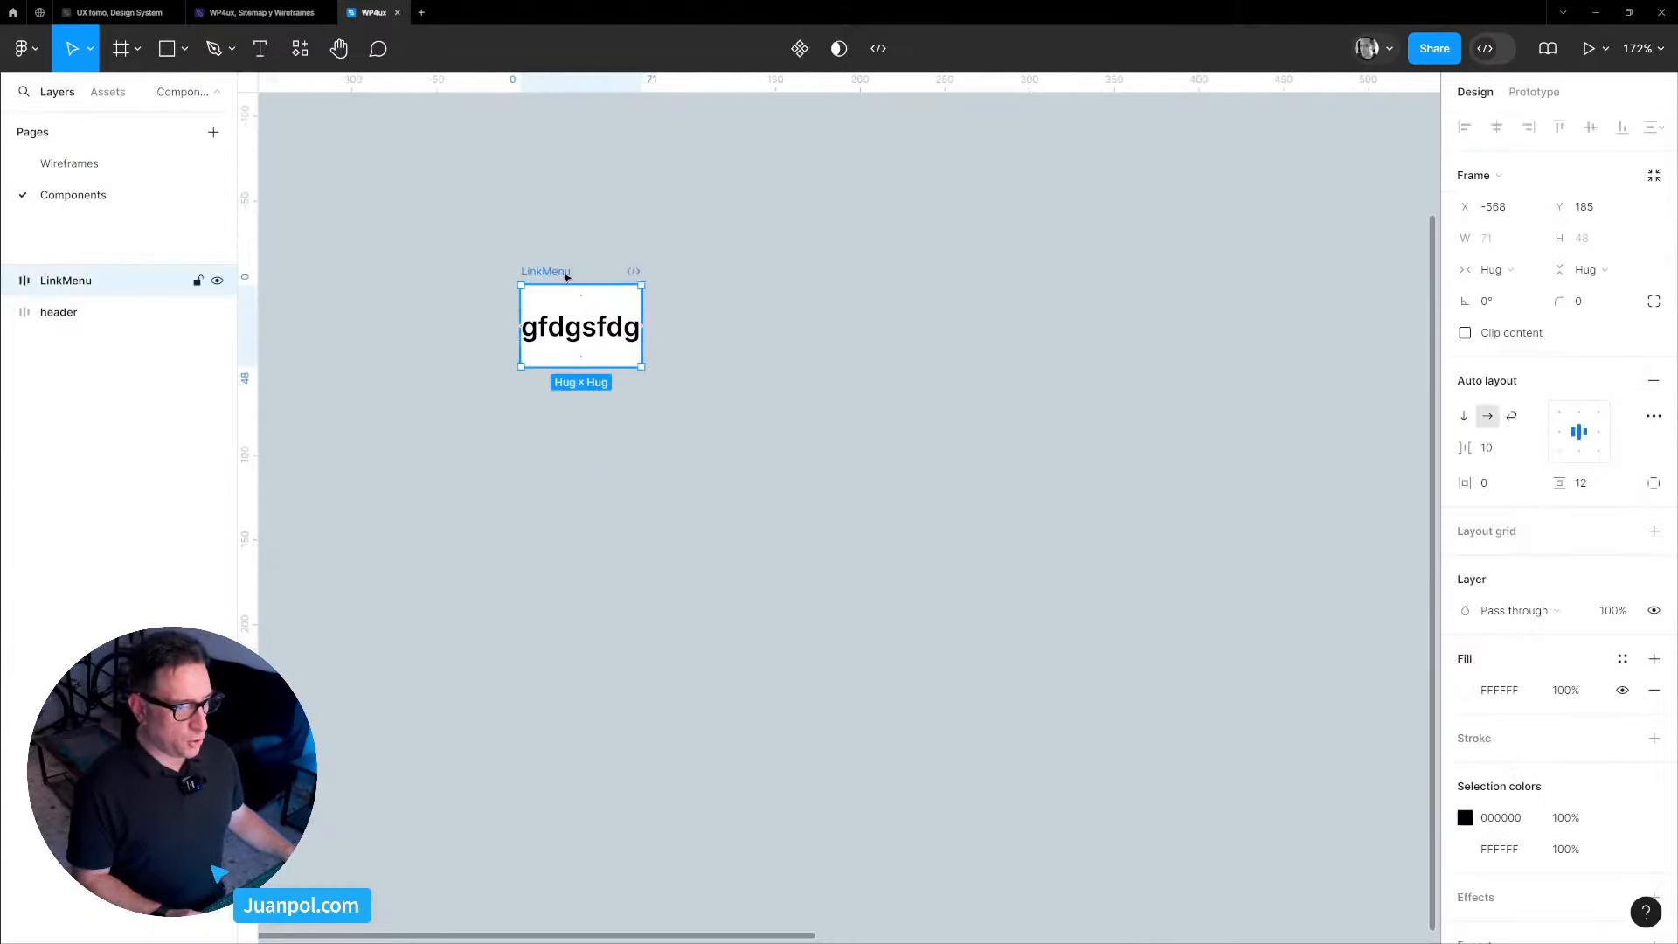
left_click(799, 48)
left_click_drag(573, 274, 537, 219)
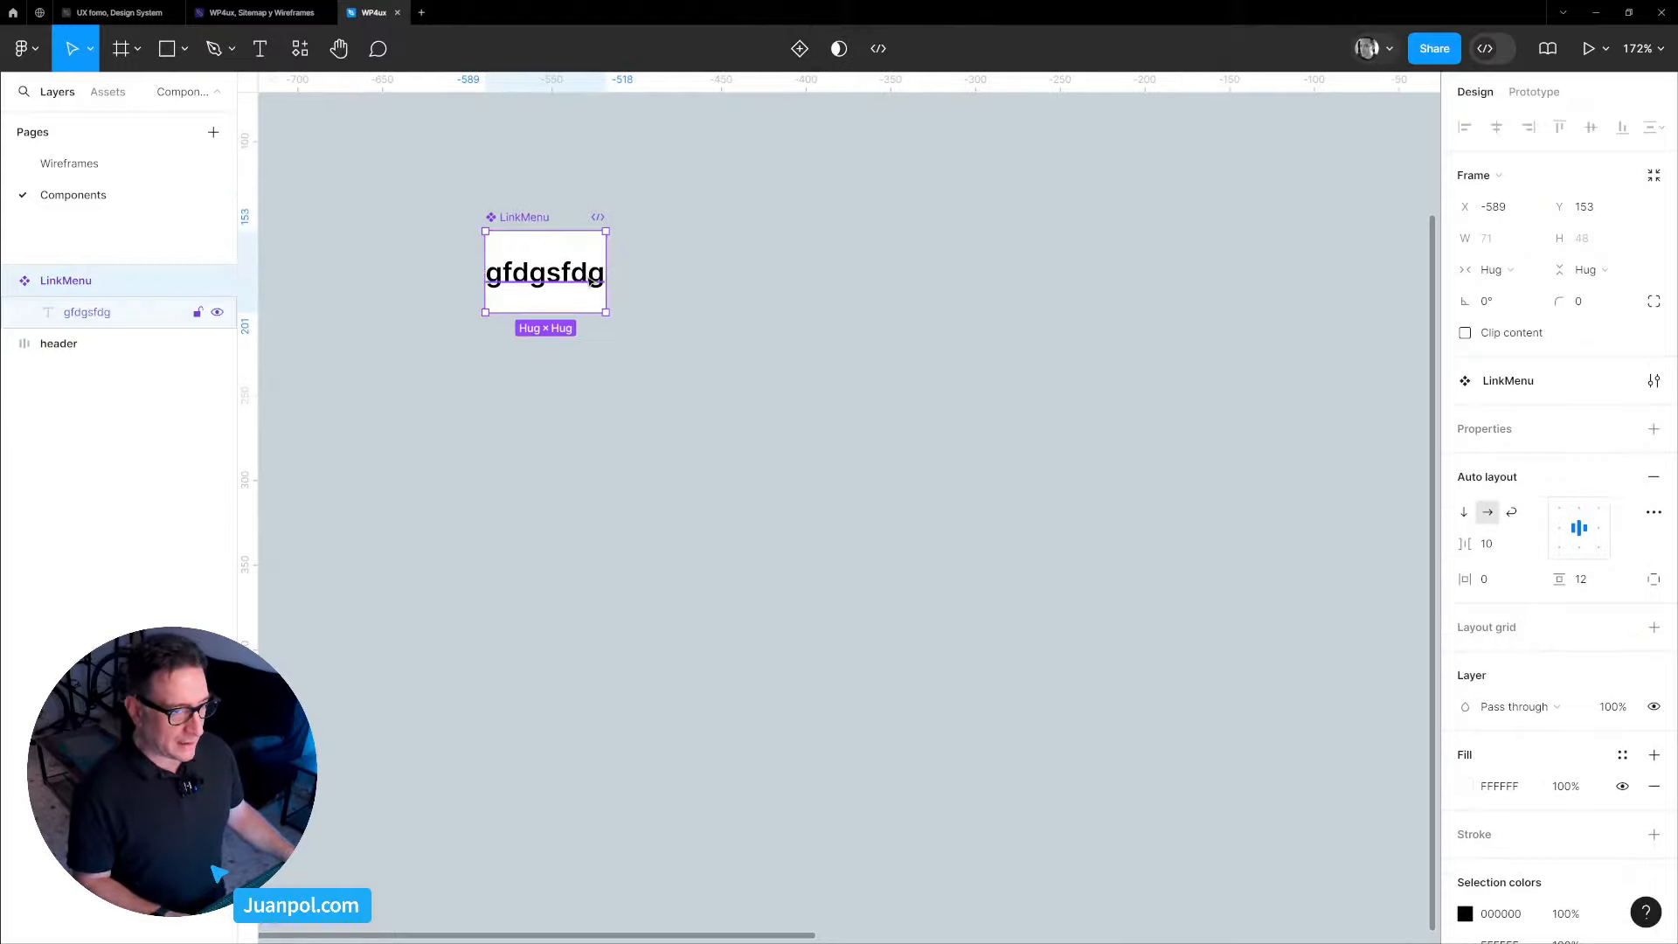
Replace the placeholder text inside the LinkMenu component with "link menu".
left_click(590, 281)
double_click(594, 281)
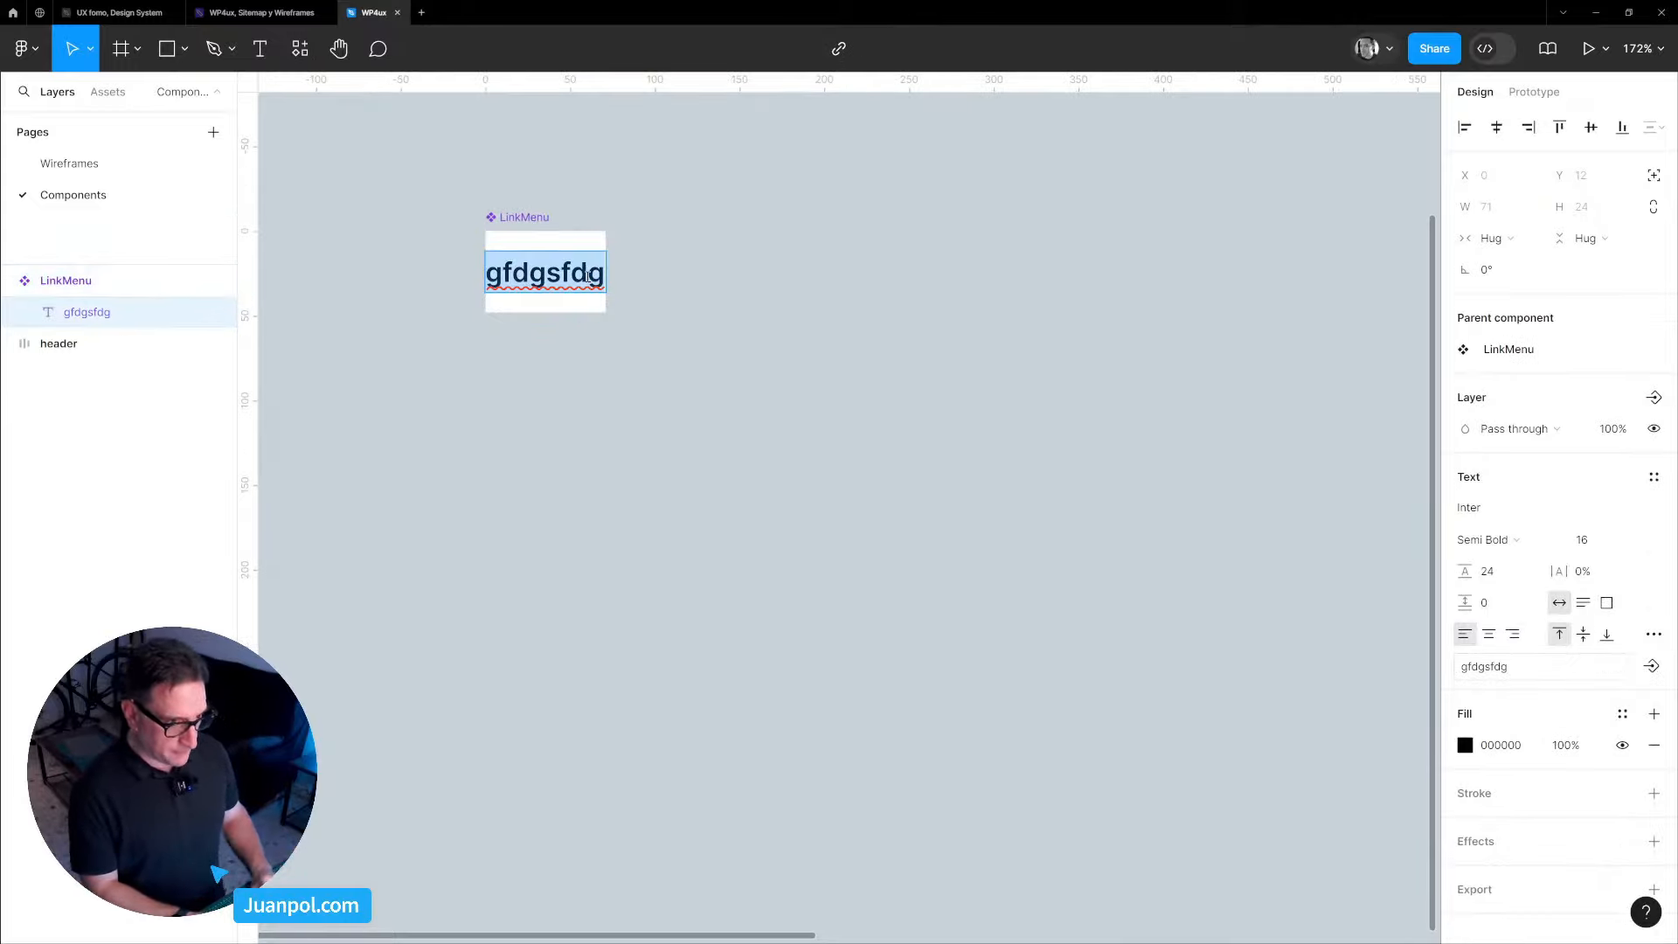
type("link menu")
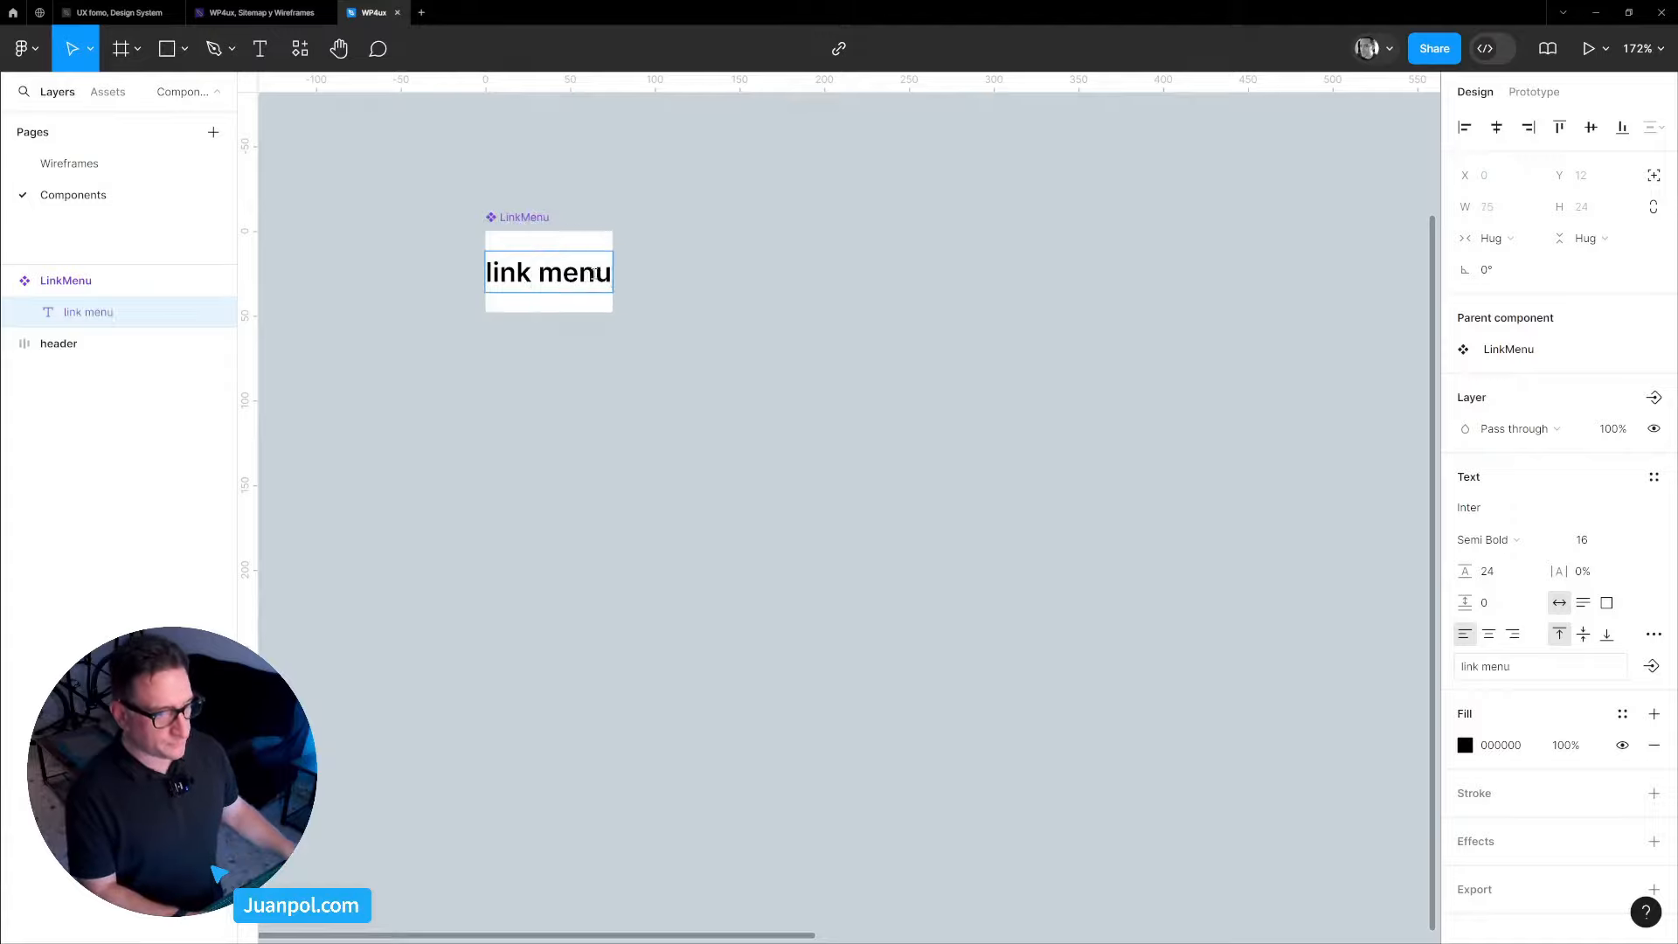
left_click(744, 262)
left_click(743, 262)
Create a text property named label with the value "label" for the text layer of the LinkMenu component.
left_click(558, 278)
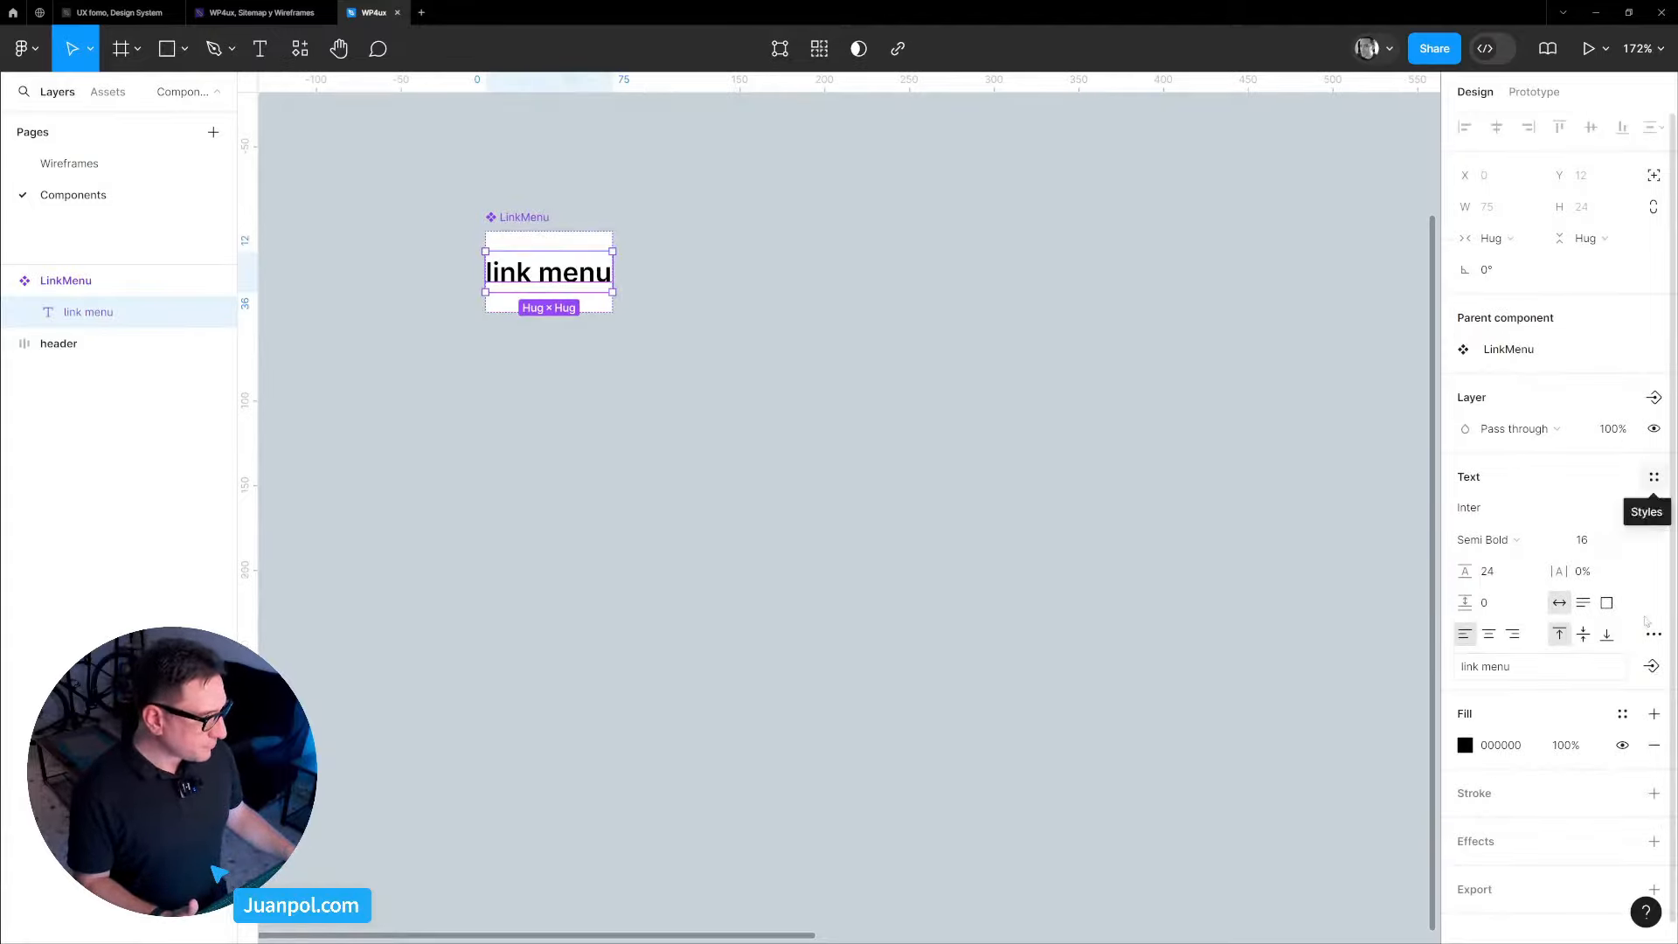
left_click(1651, 666)
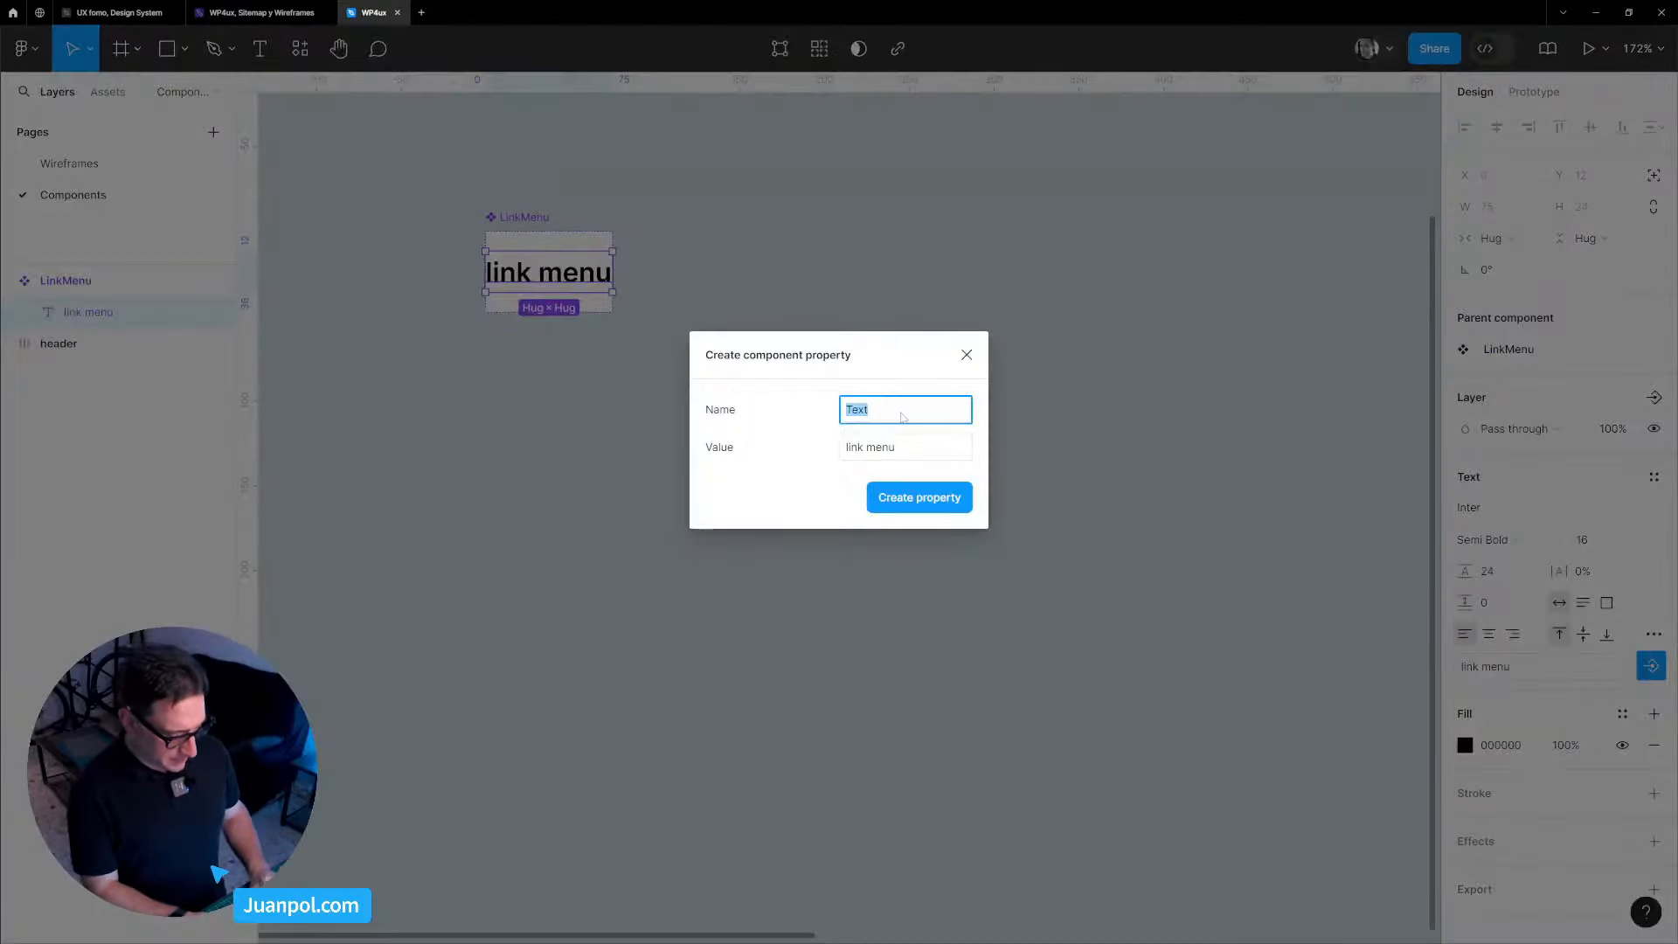
type("label")
left_click(890, 458)
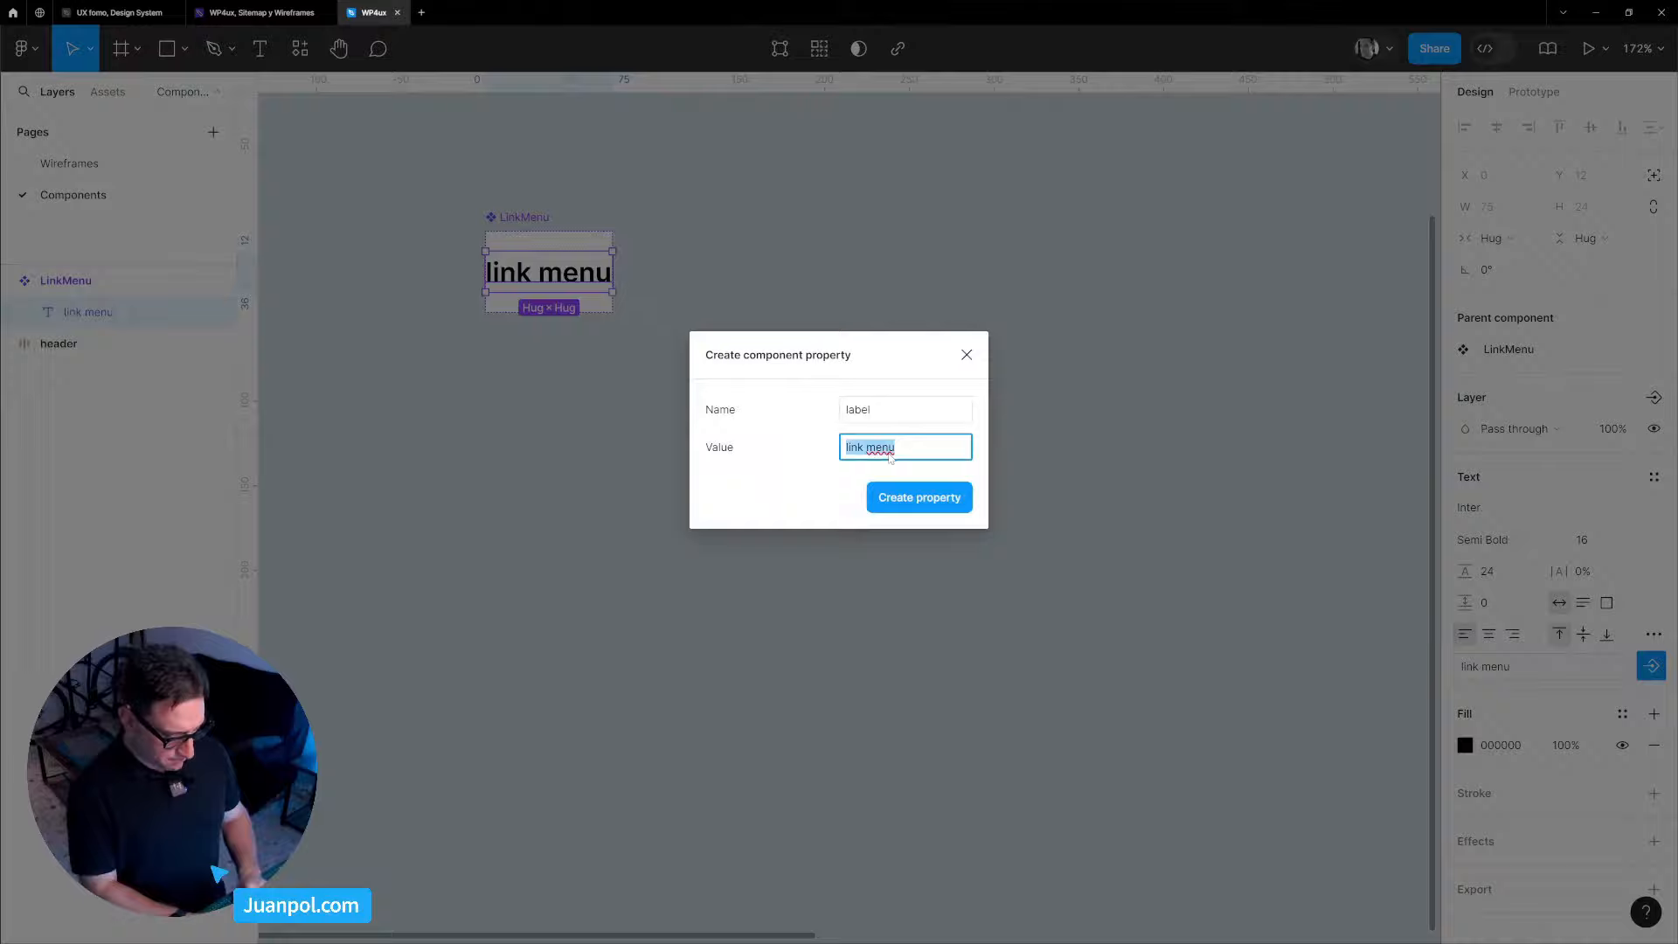
type("label")
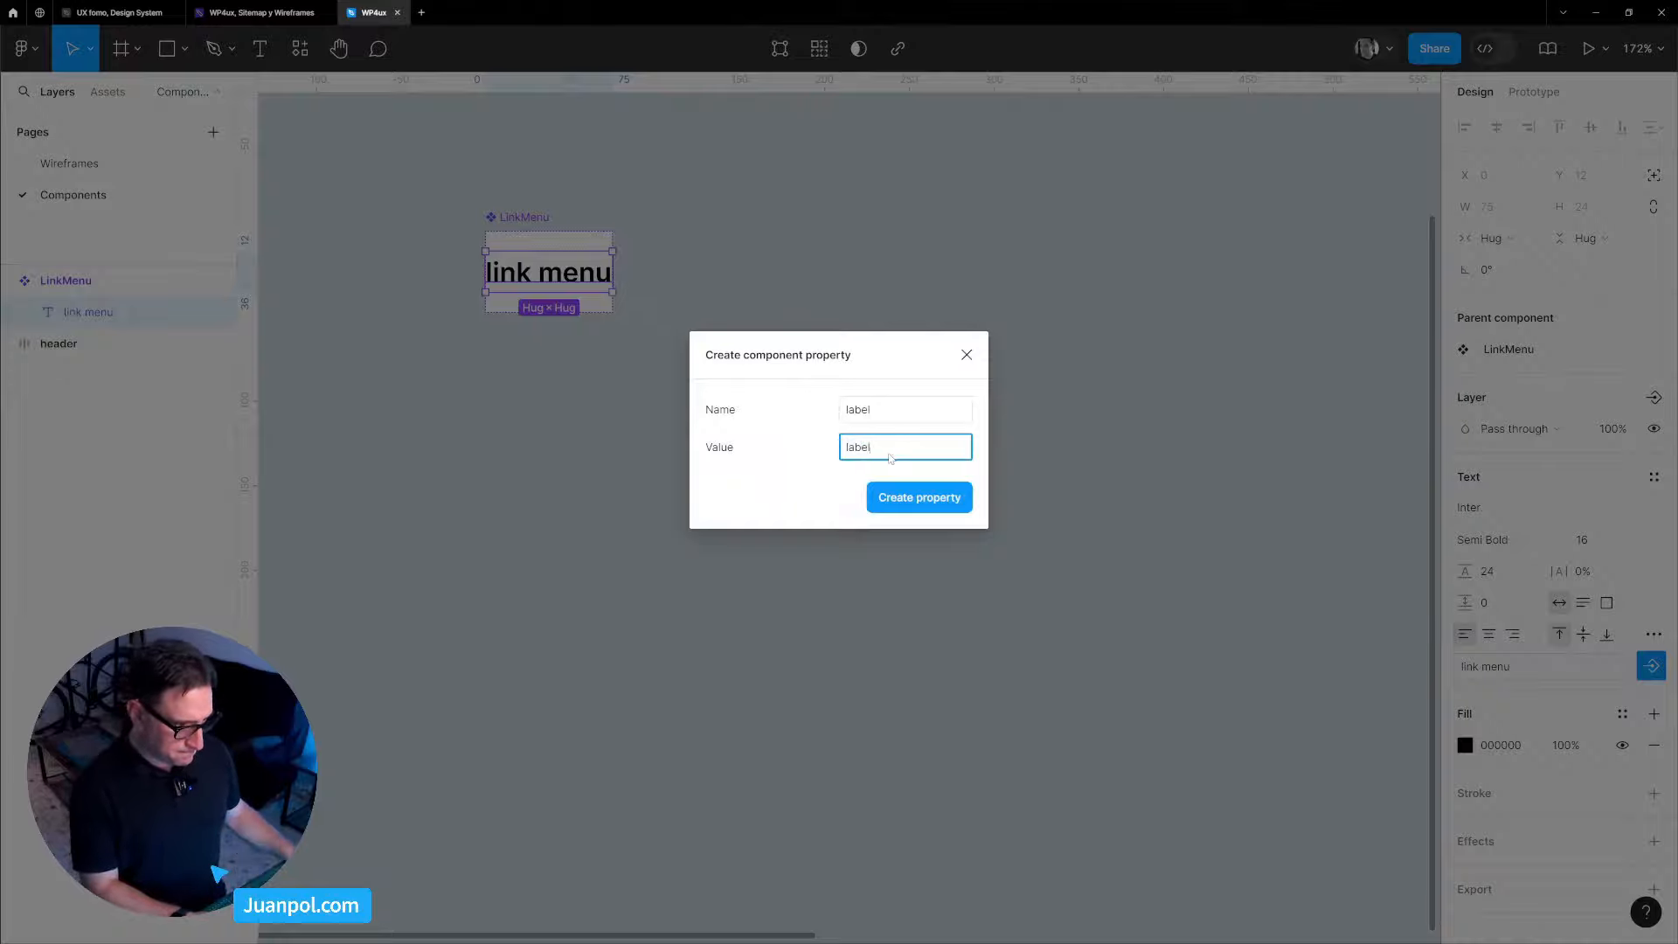
left_click(920, 505)
left_click(635, 356)
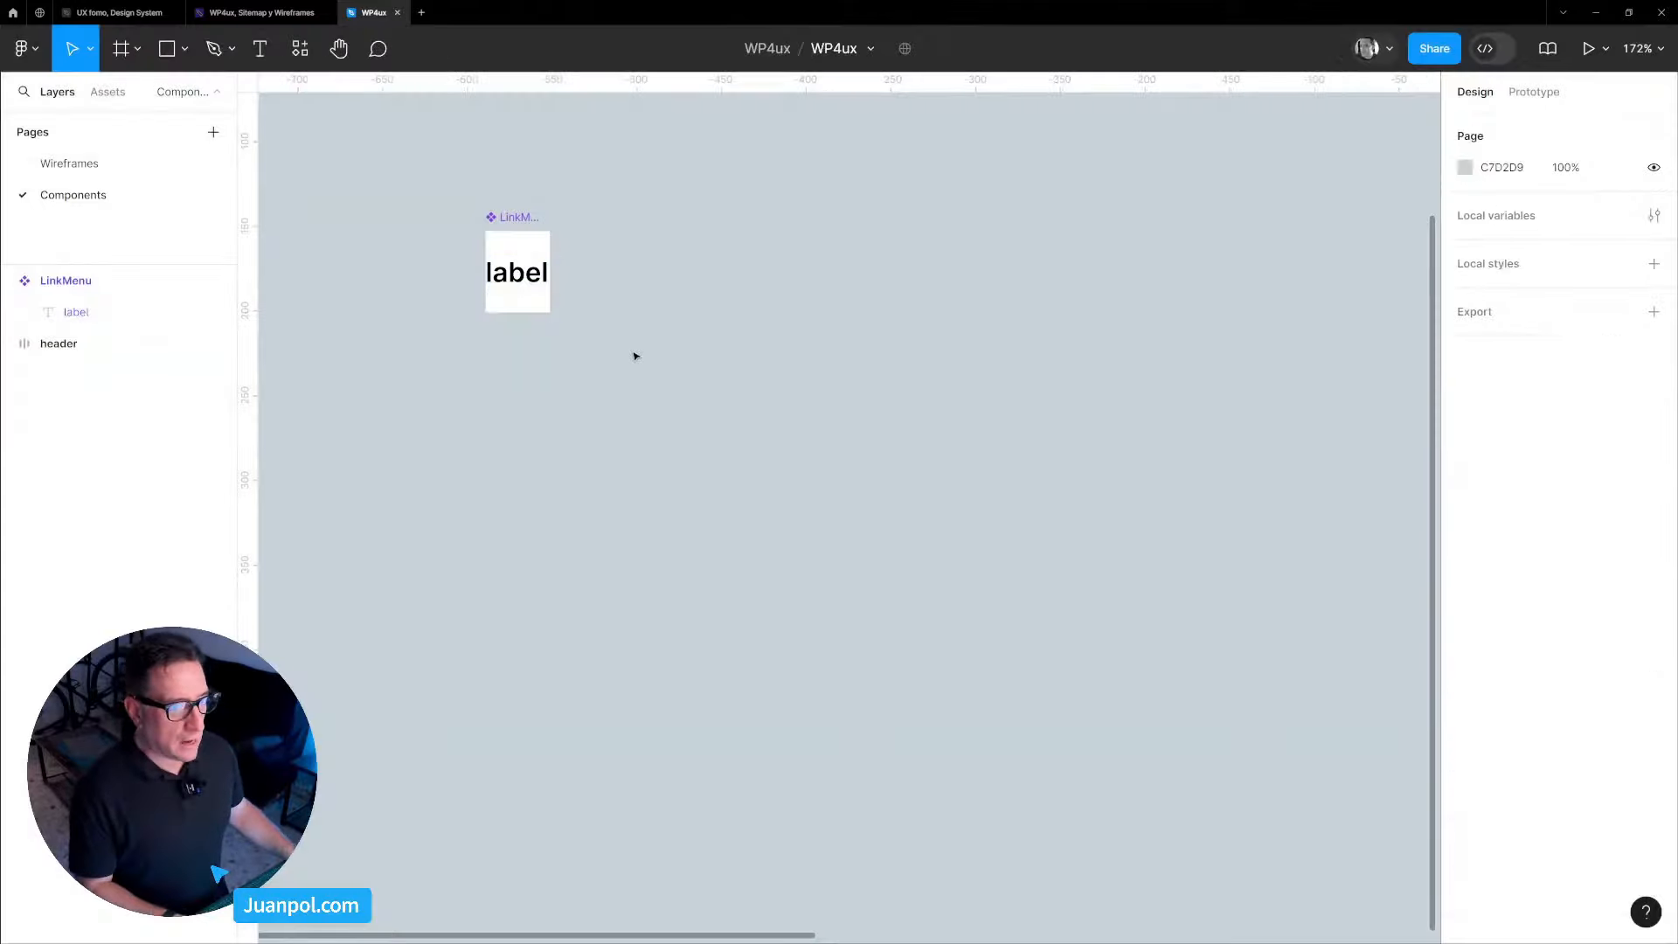
Duplicate the LinkMenu component into a horizontal row of seven instances below and to the right of the original.
scroll(612, 352, "down", 5)
scroll(576, 336, "up", 4)
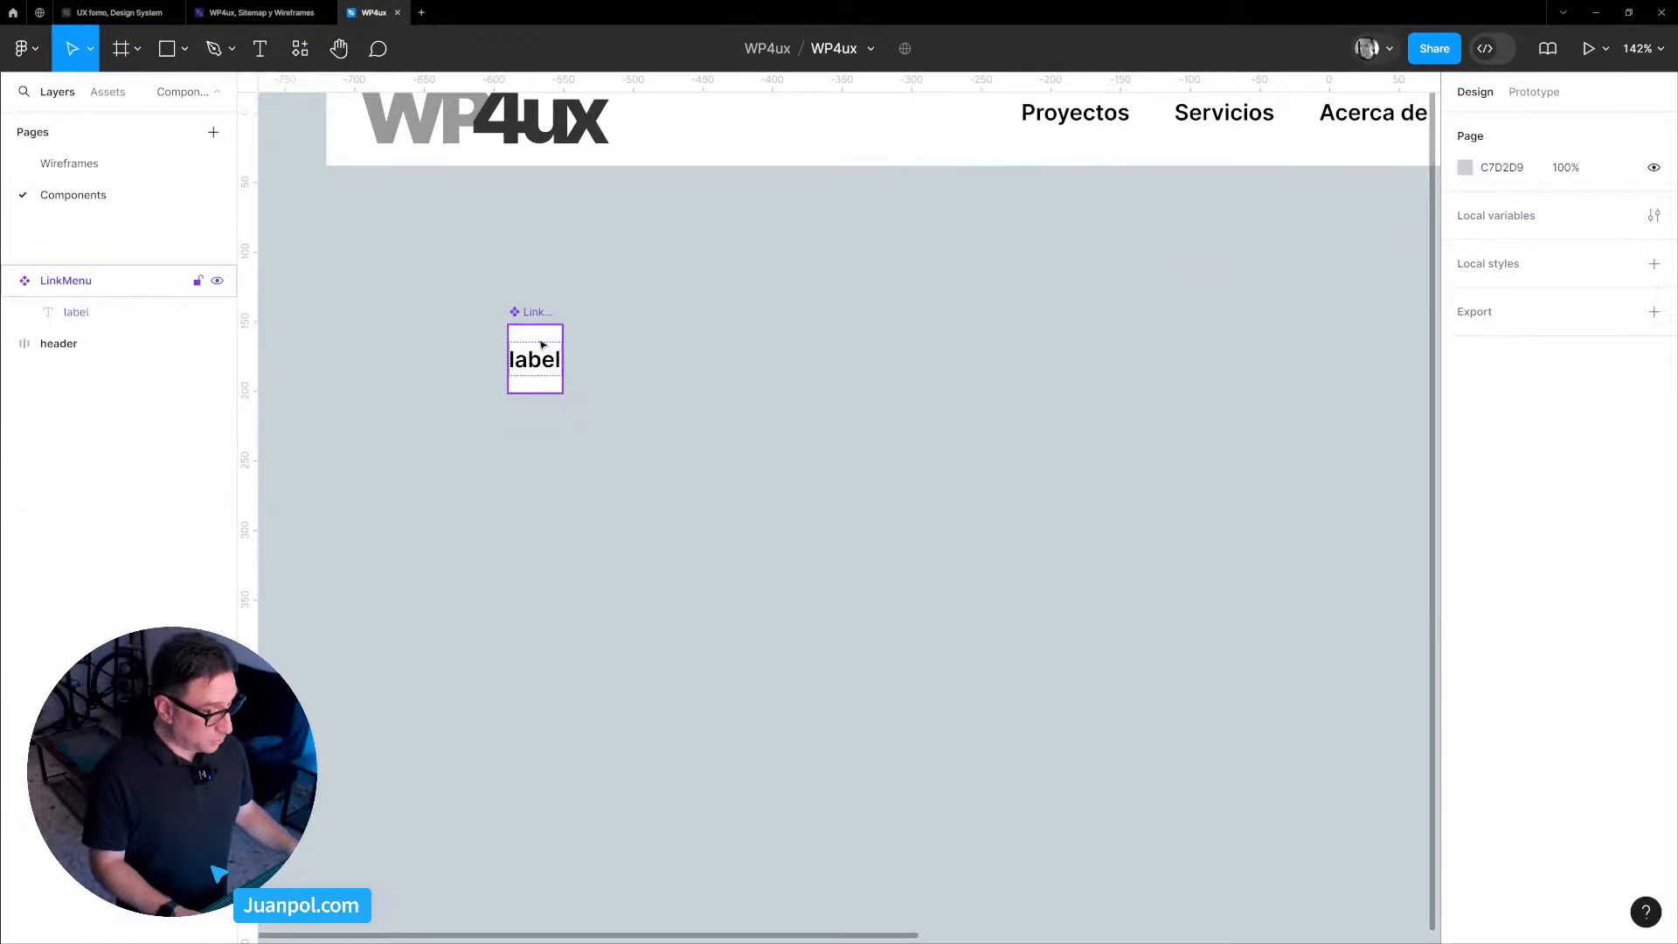
left_click_drag(531, 343, 852, 542)
scroll(769, 507, "up", 3)
scroll(768, 511, "down", 3)
left_click_drag(851, 543, 946, 543)
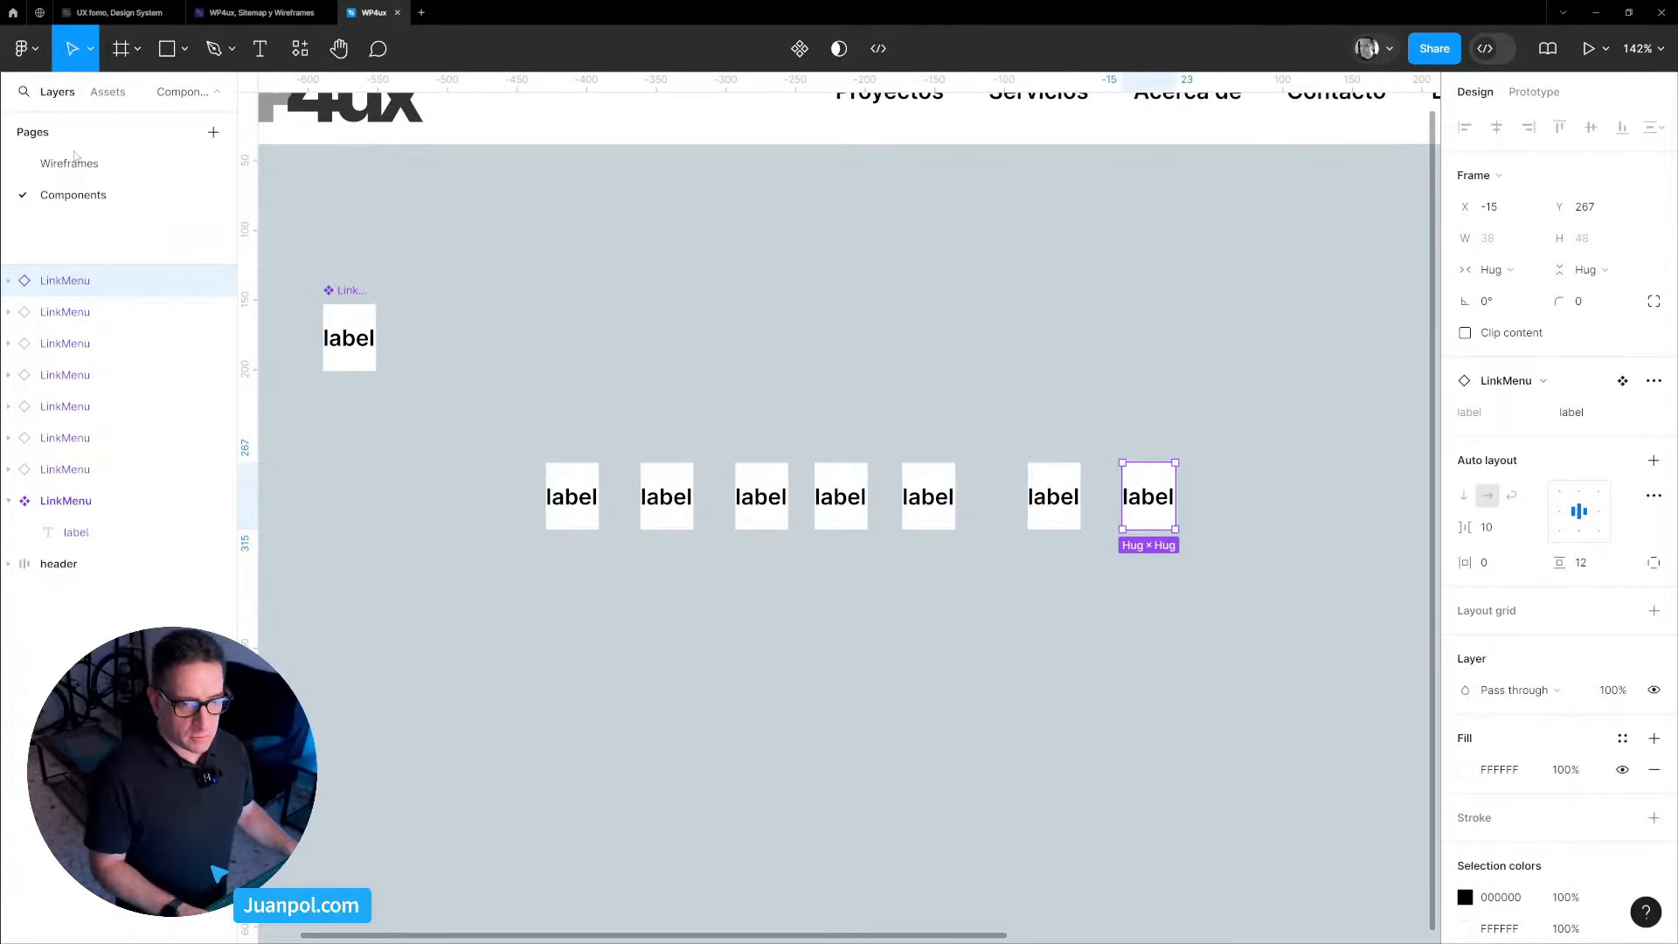
Review the section titles of the sitemap on the Wireframes page, and return to the Components page.
left_click(70, 163)
scroll(738, 375, "down", 2)
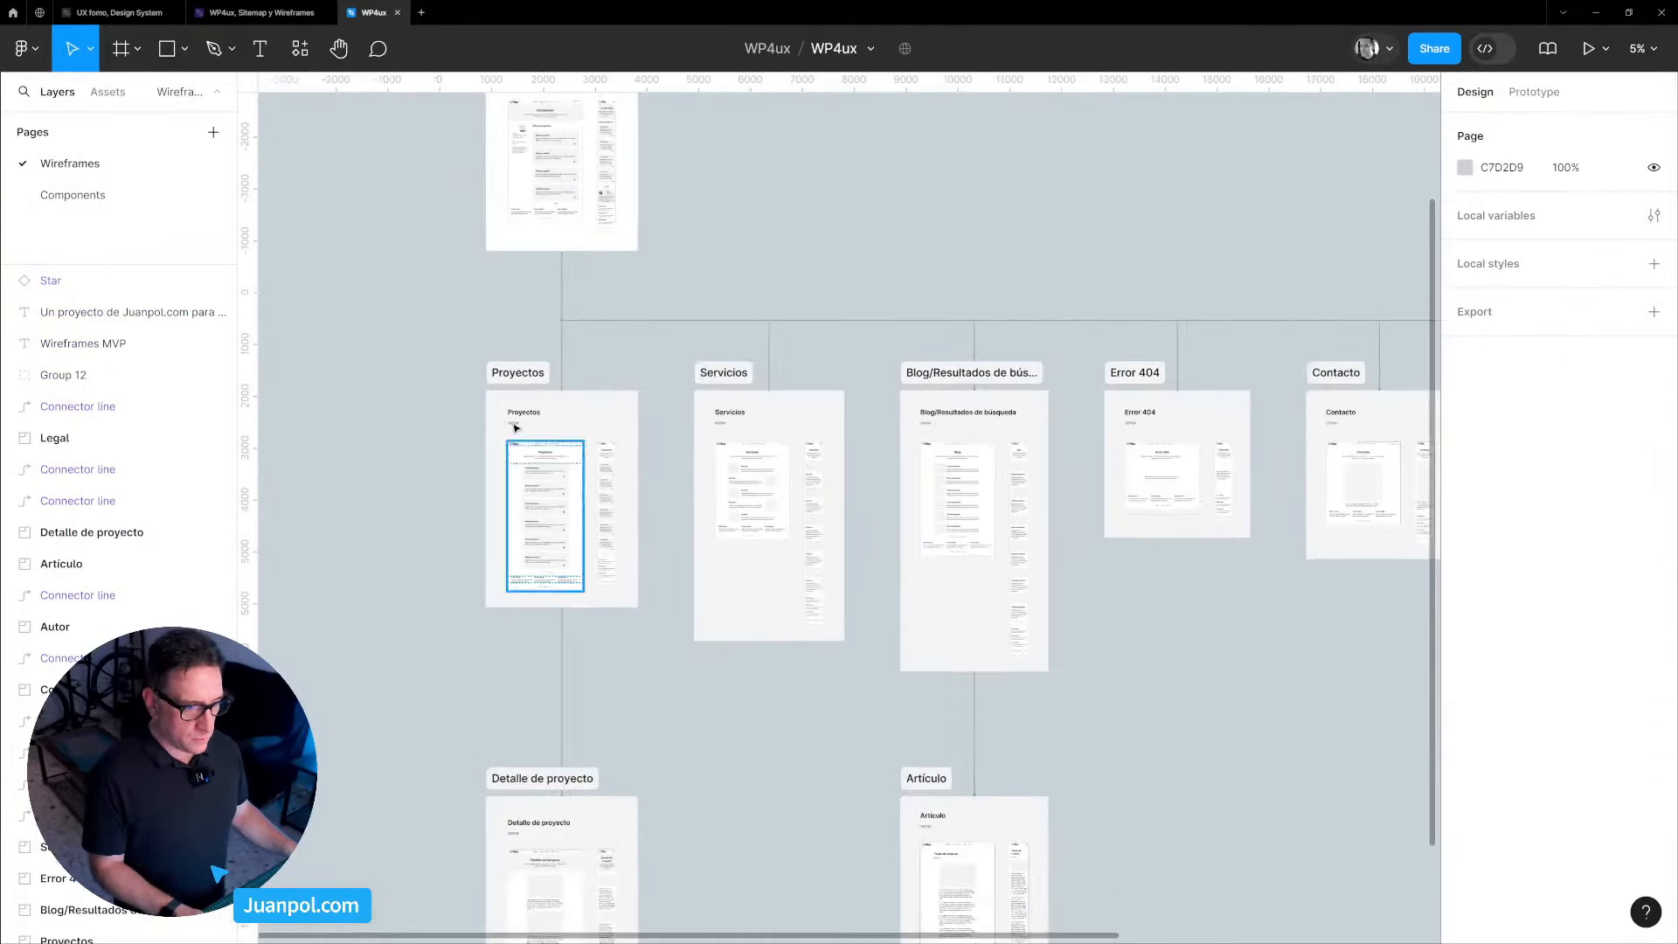
left_click(524, 371)
left_click(680, 389)
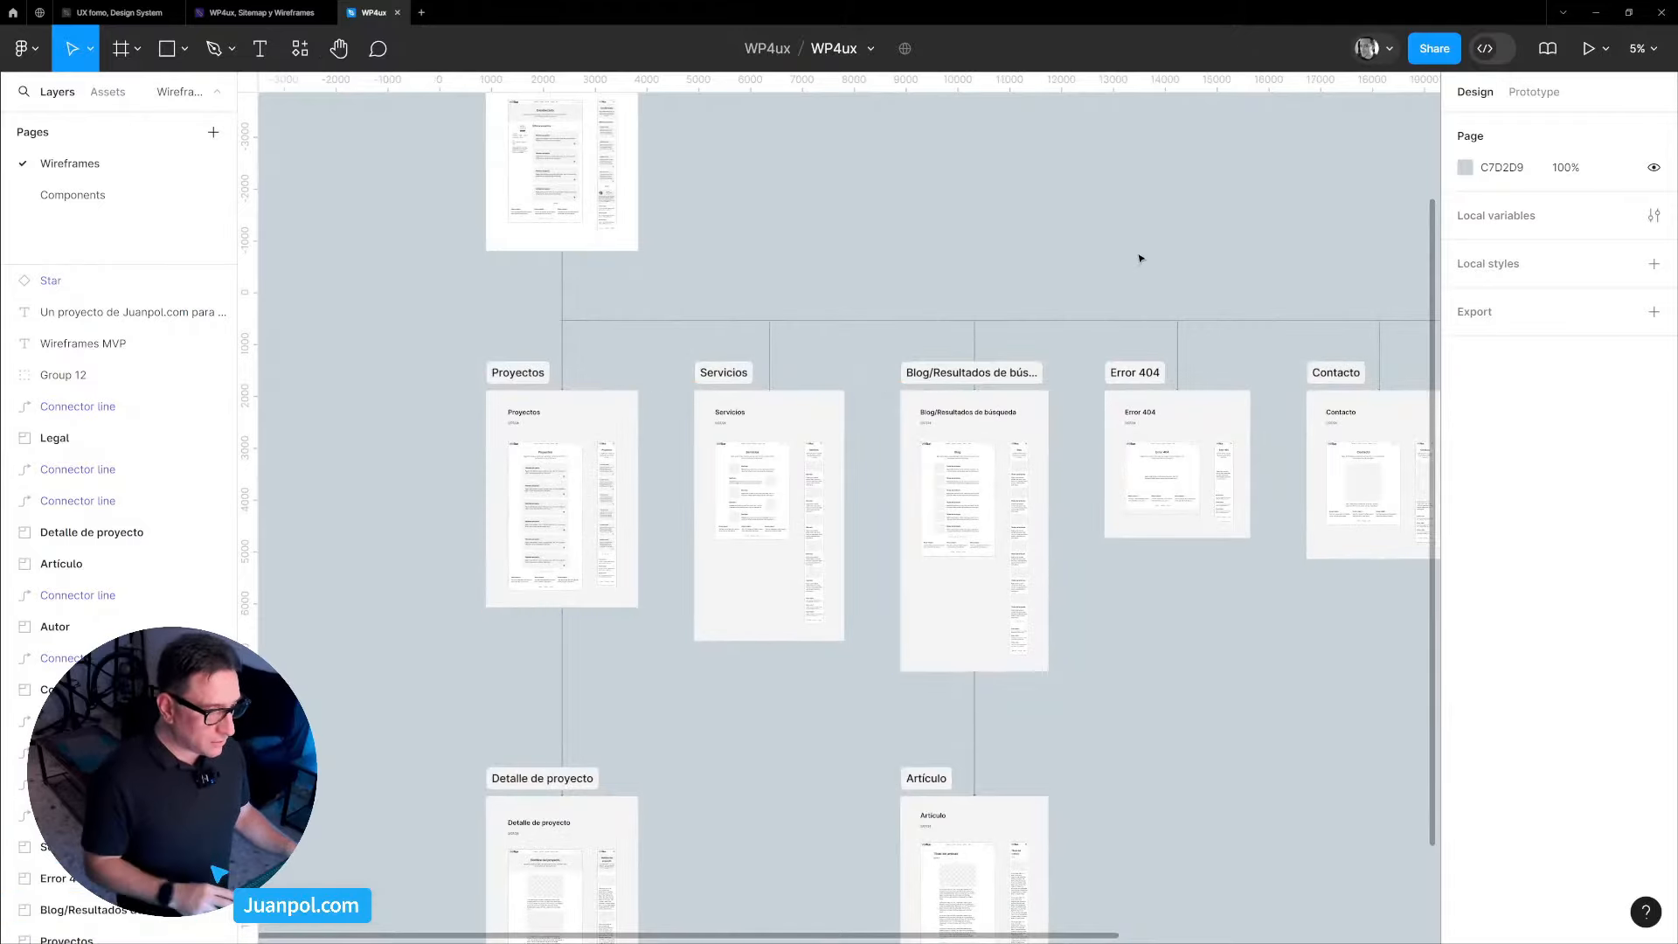
scroll(1092, 254, "right", 3)
left_click(509, 361)
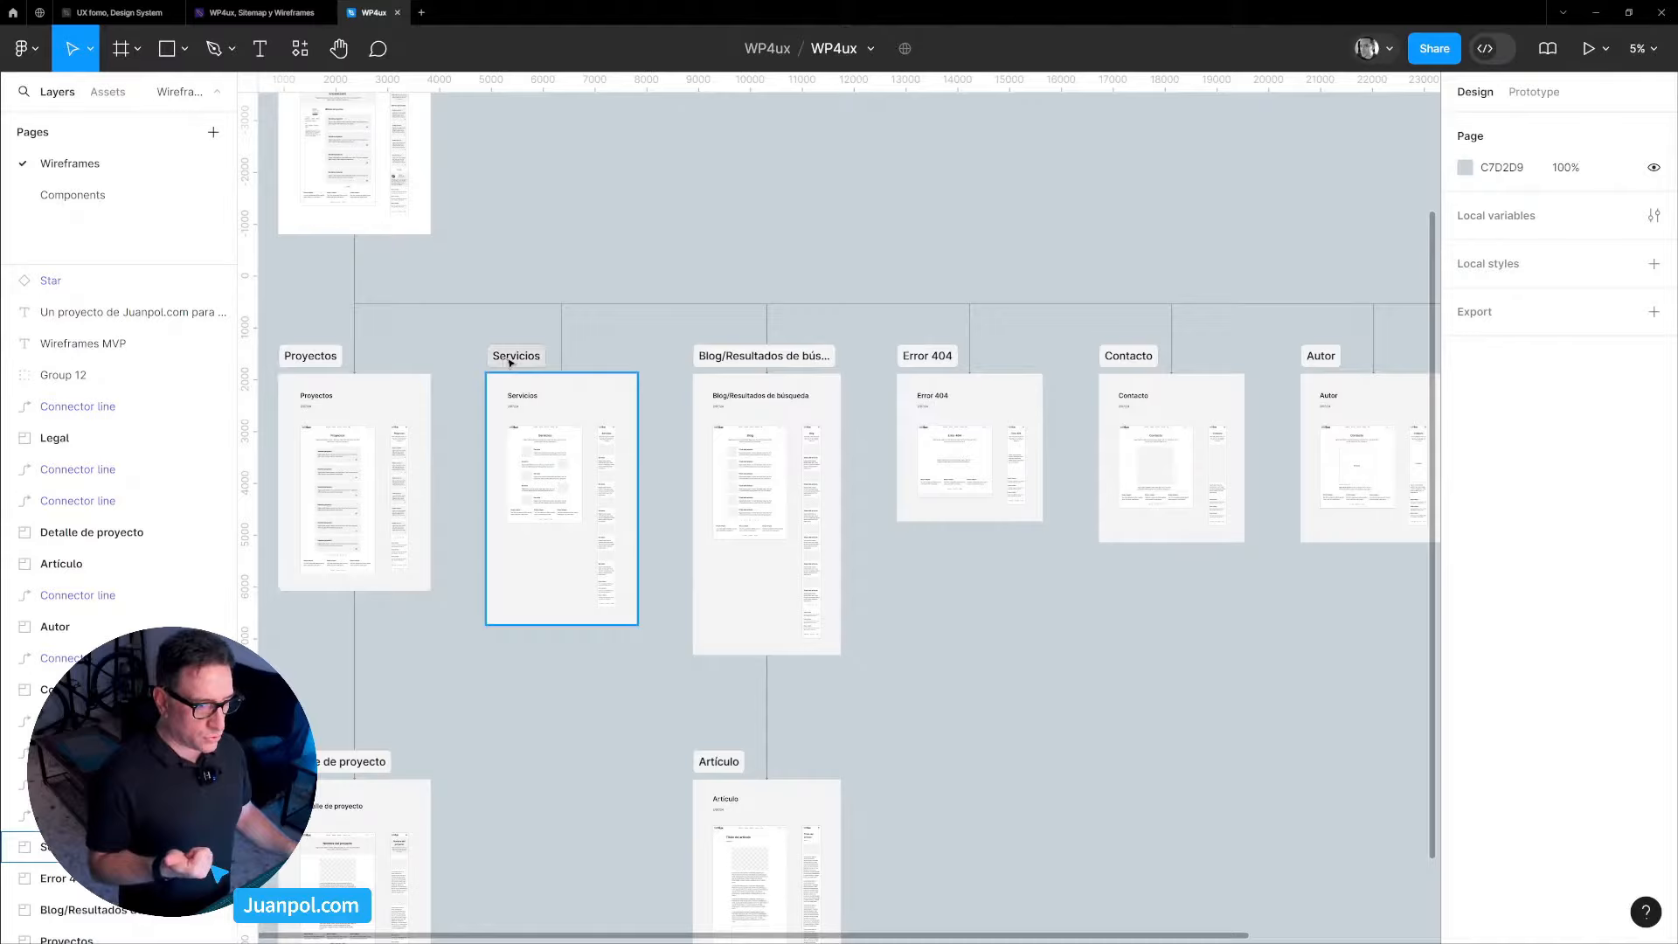
left_click(771, 359)
key("Escape")
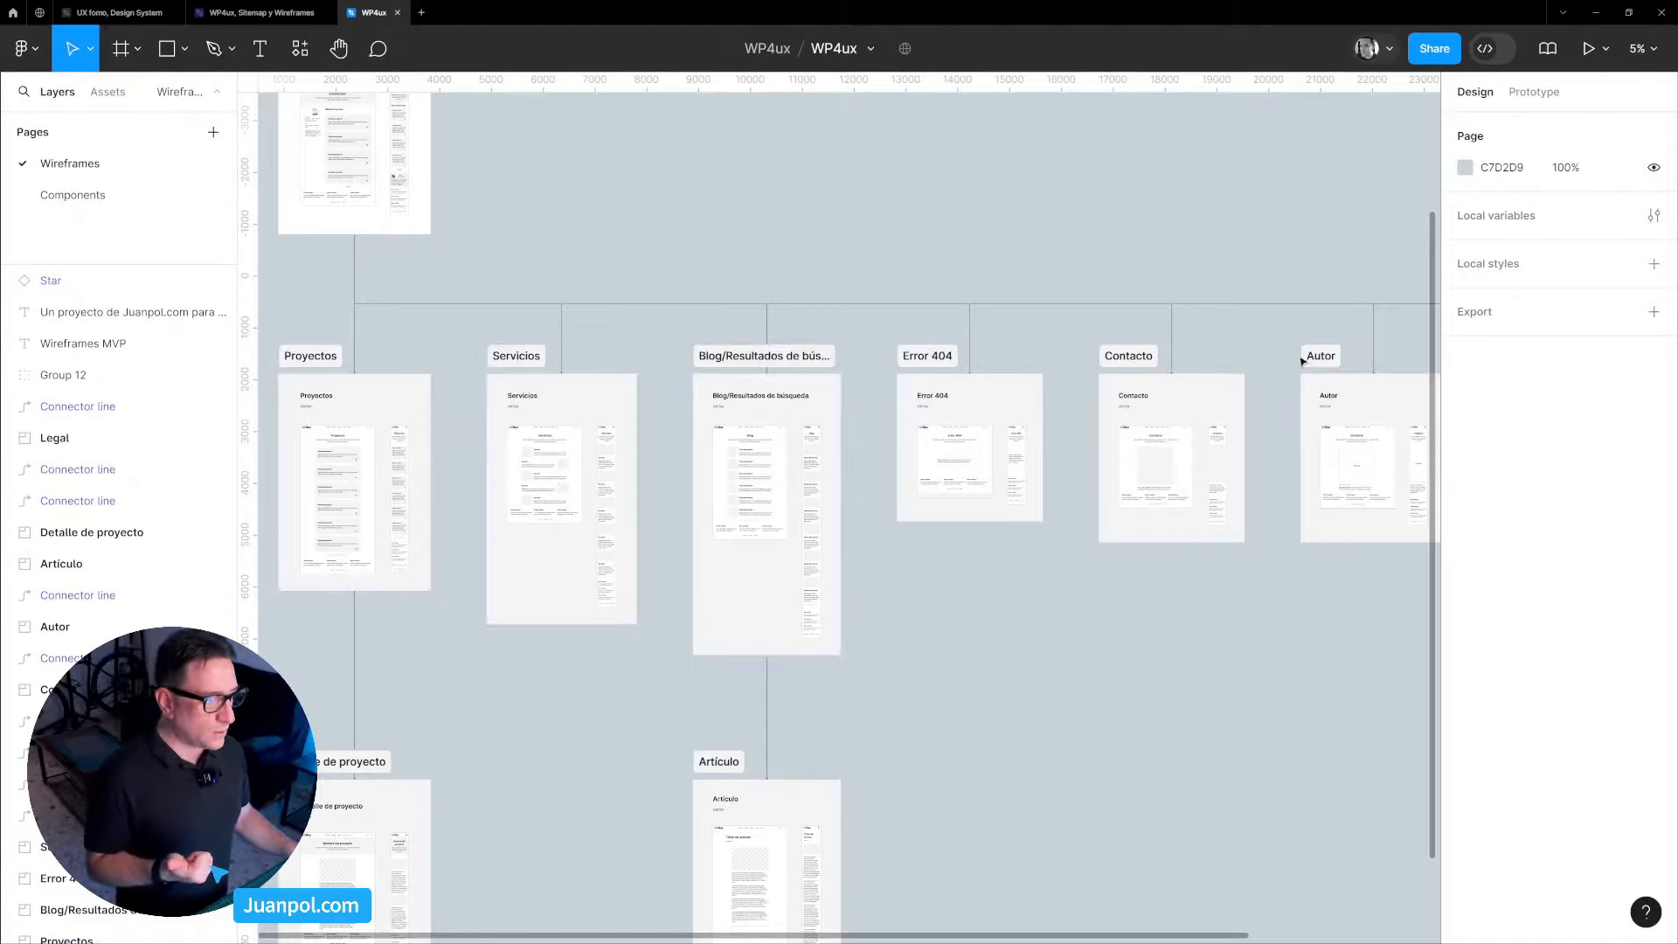
left_click(103, 195)
scroll(783, 438, "down", 2)
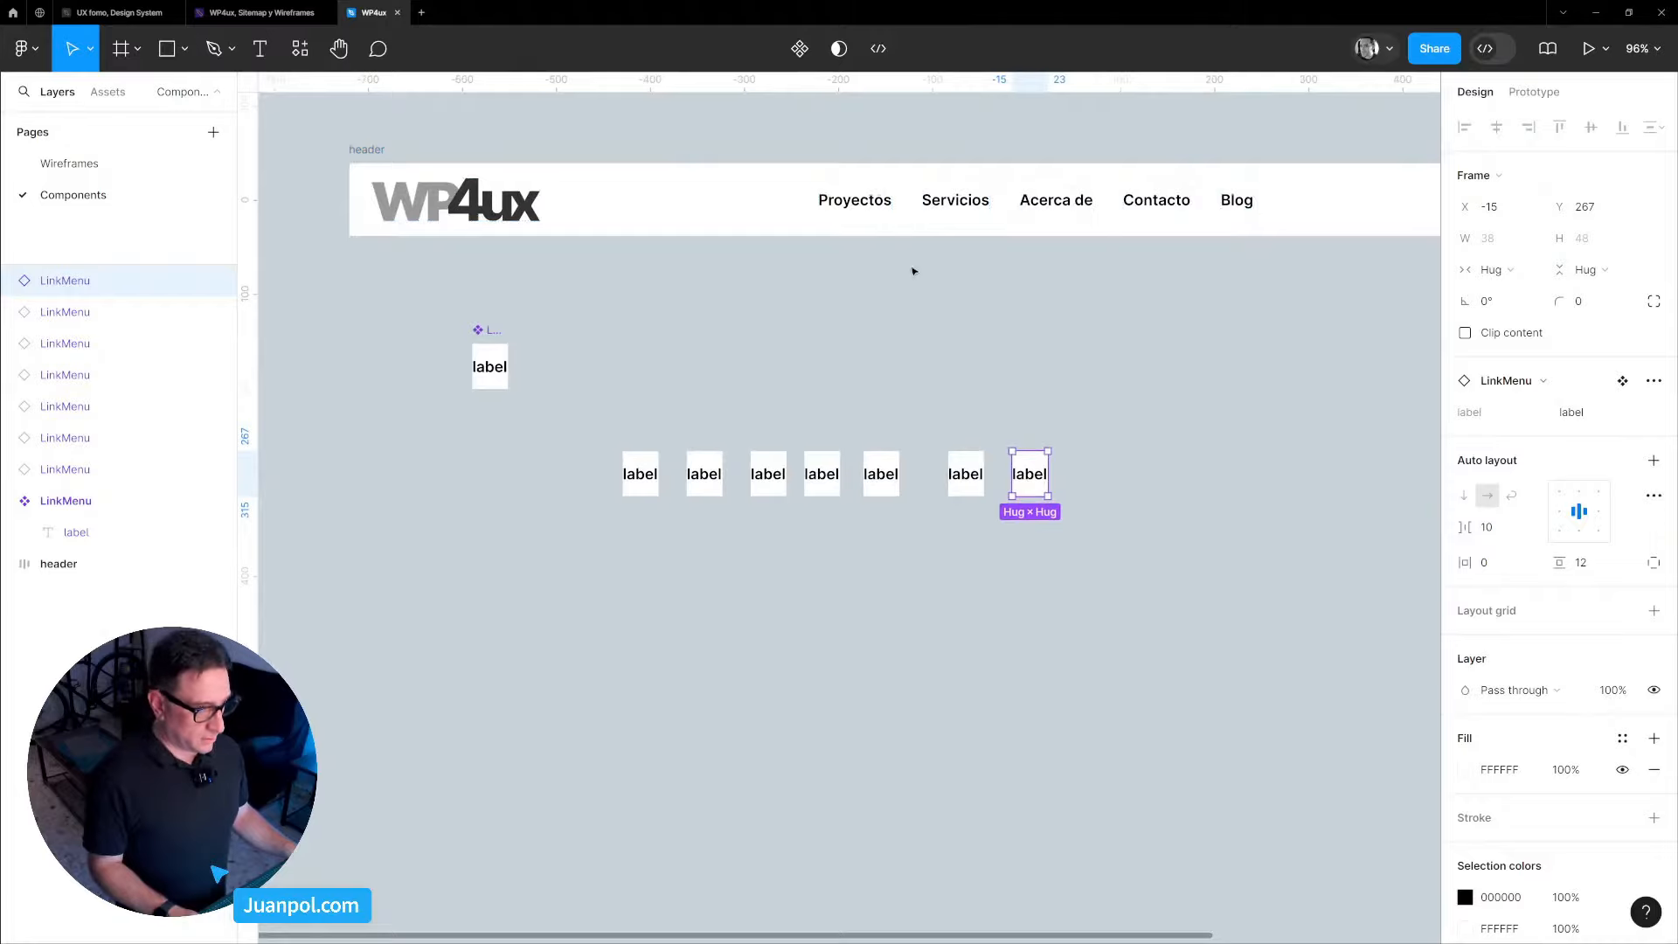
scroll(677, 523, "up", 2)
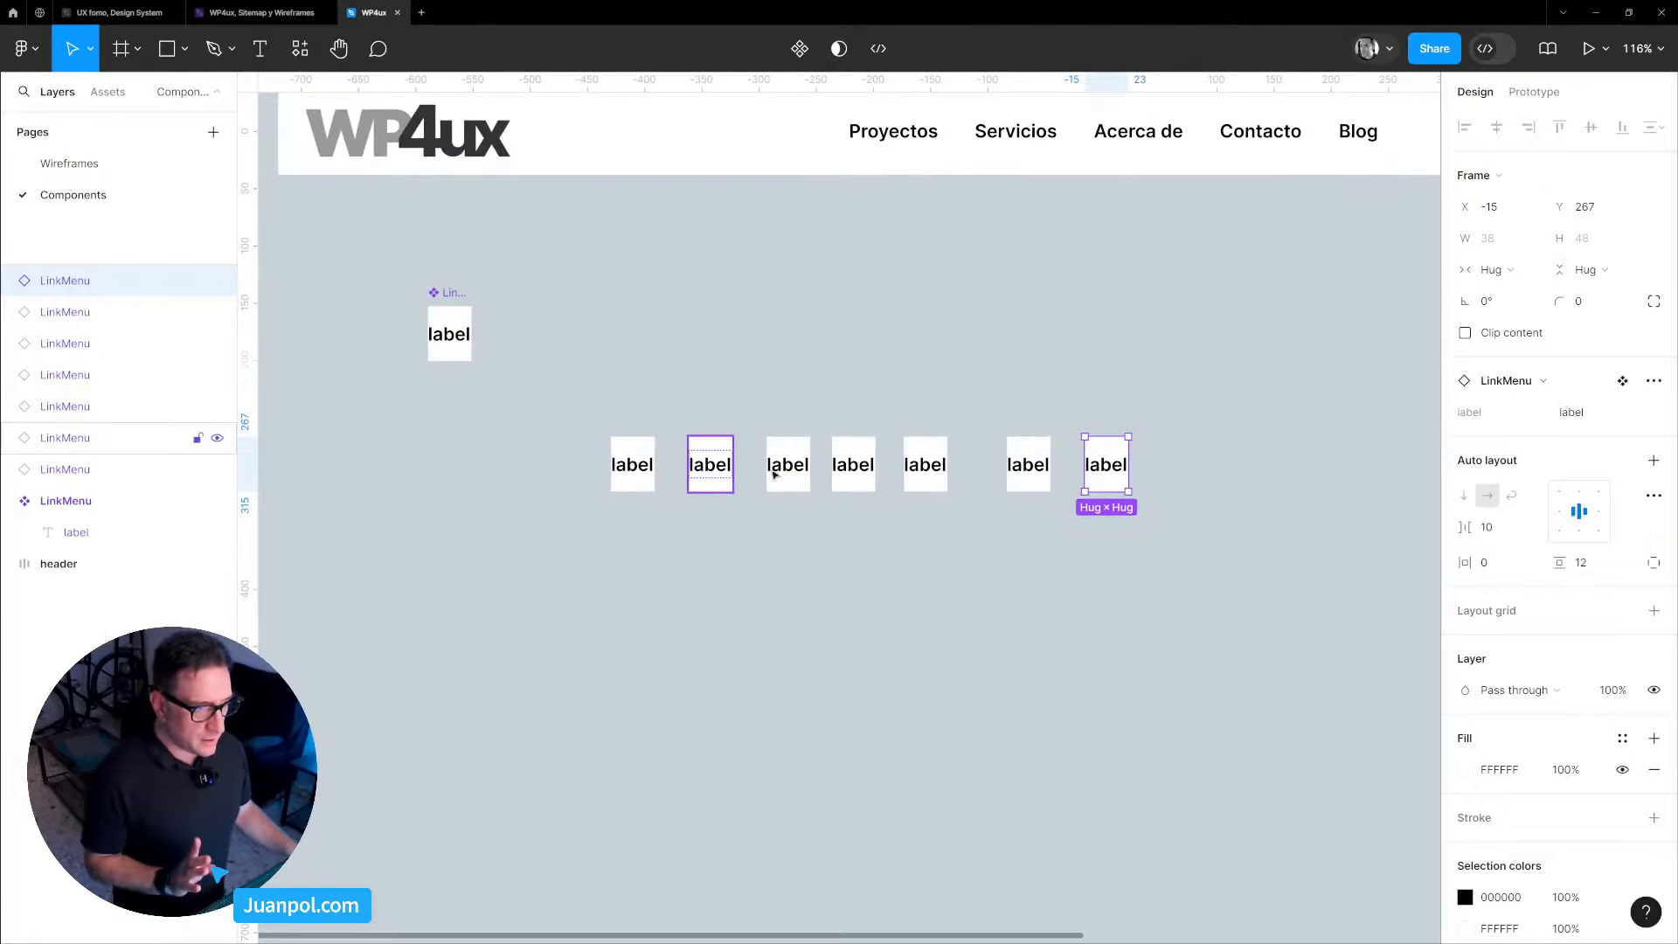
Wrap all seven LinkMenu instances in a single horizontal auto layout frame.
left_click_drag(584, 397, 820, 513)
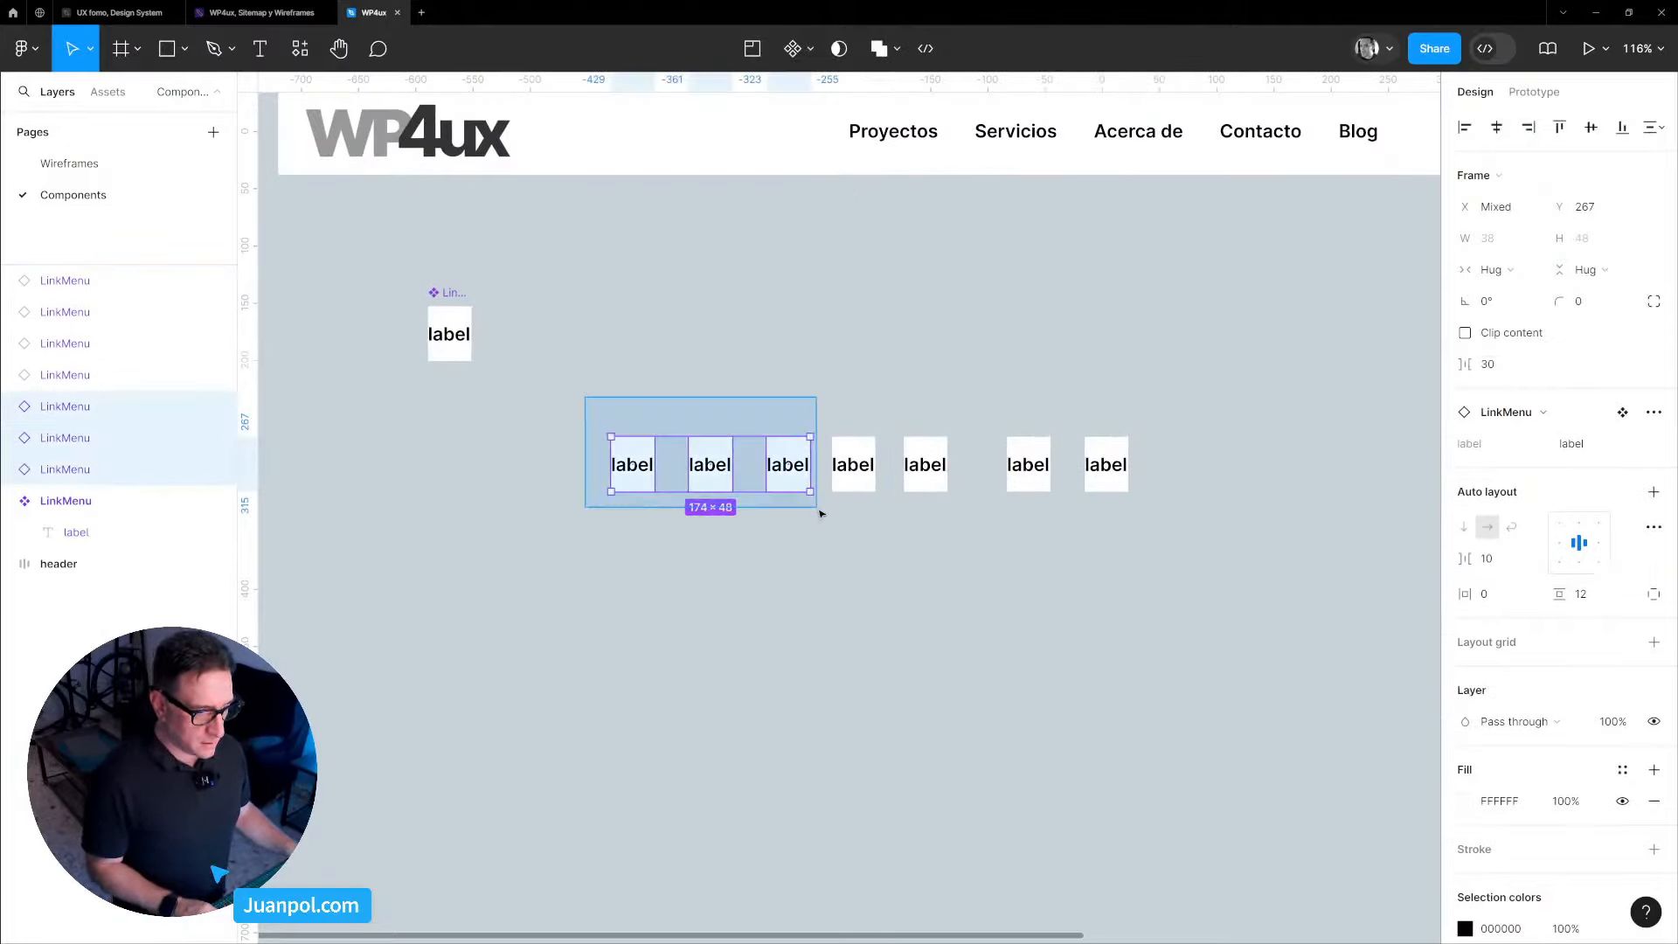
left_click_drag(1172, 535, 544, 384)
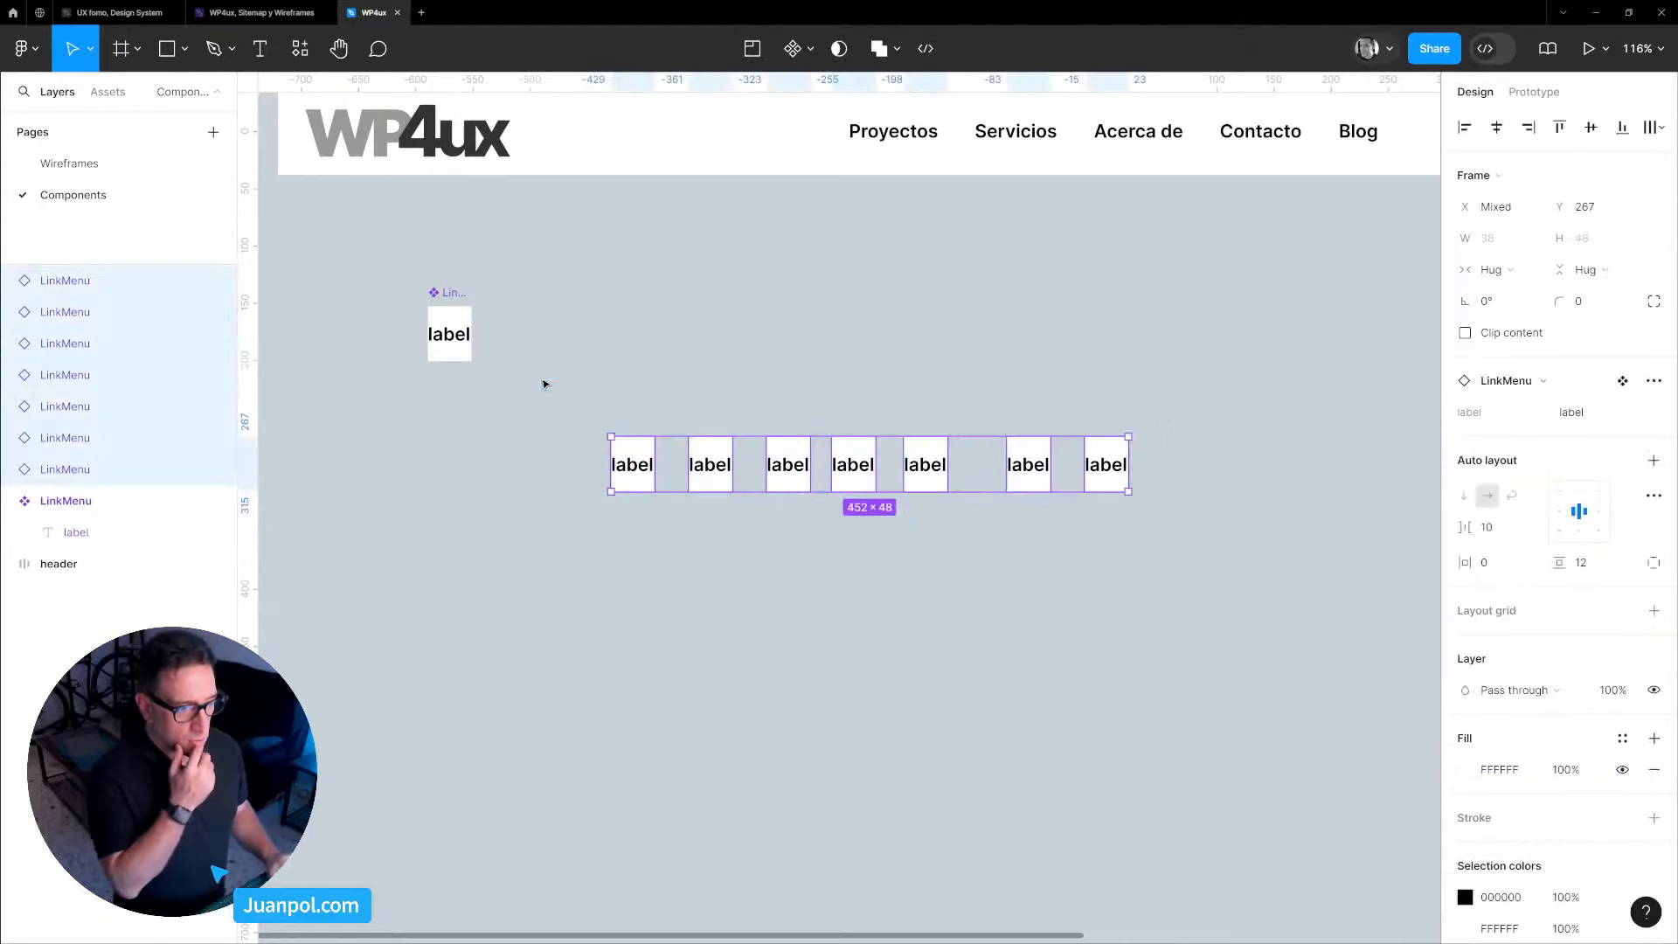
key("shift+a")
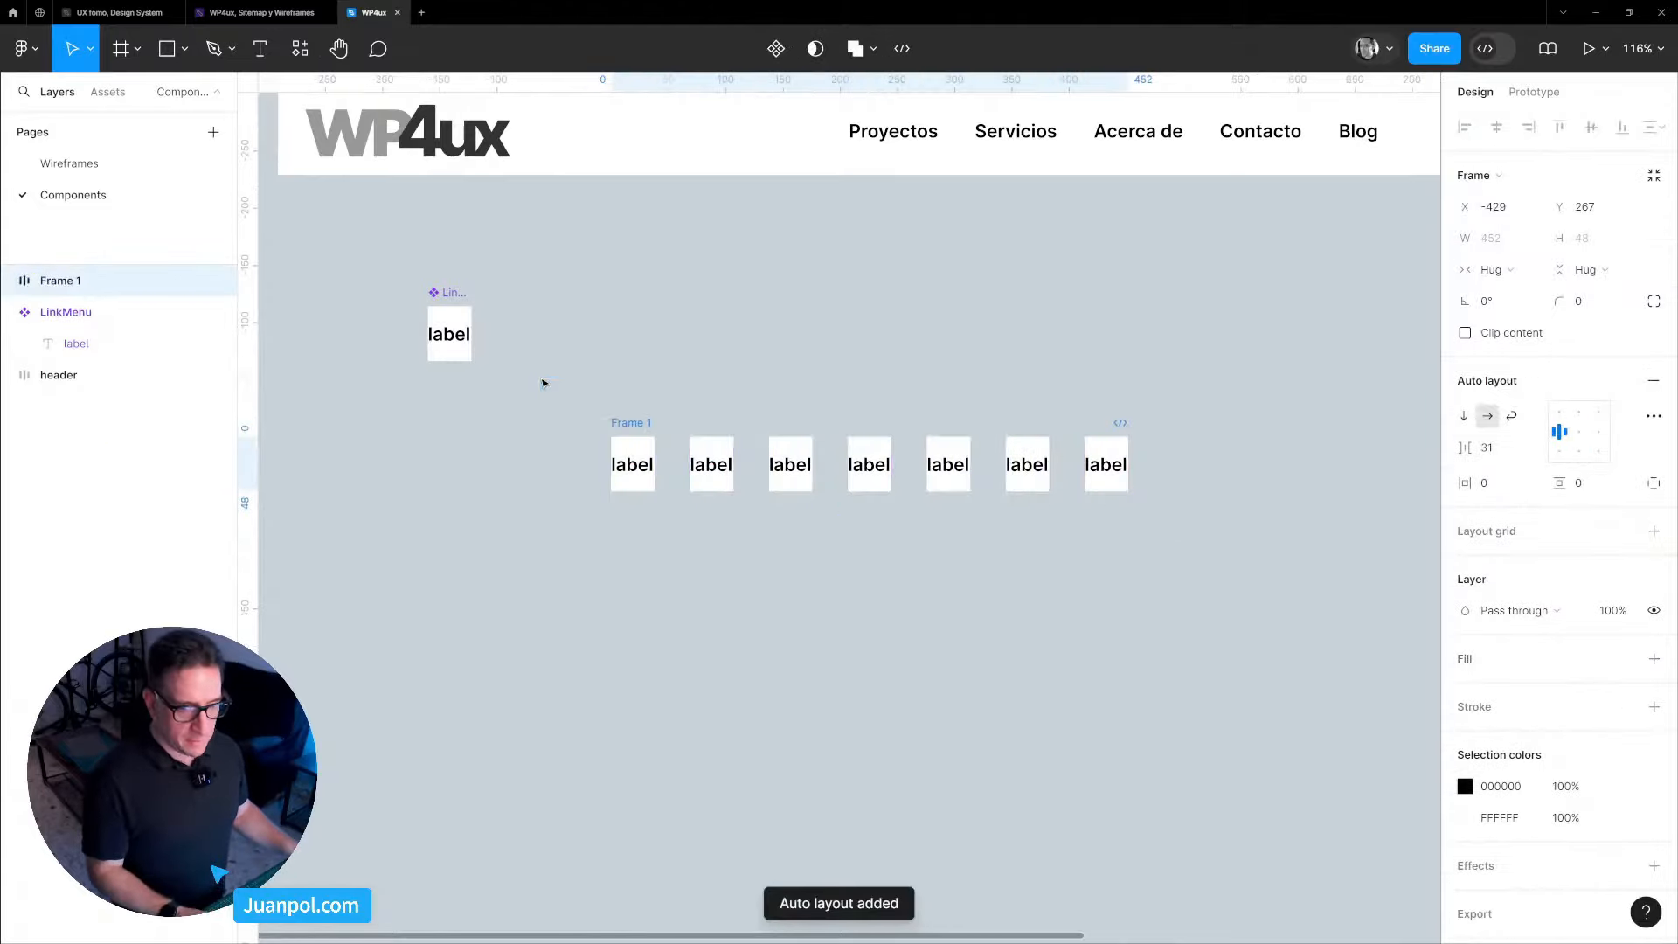
Rename the auto layout frame around the LinkMenu instances to MenuPrincipal and convert it into a component.
double_click(87, 291)
type("MenuPrinc")
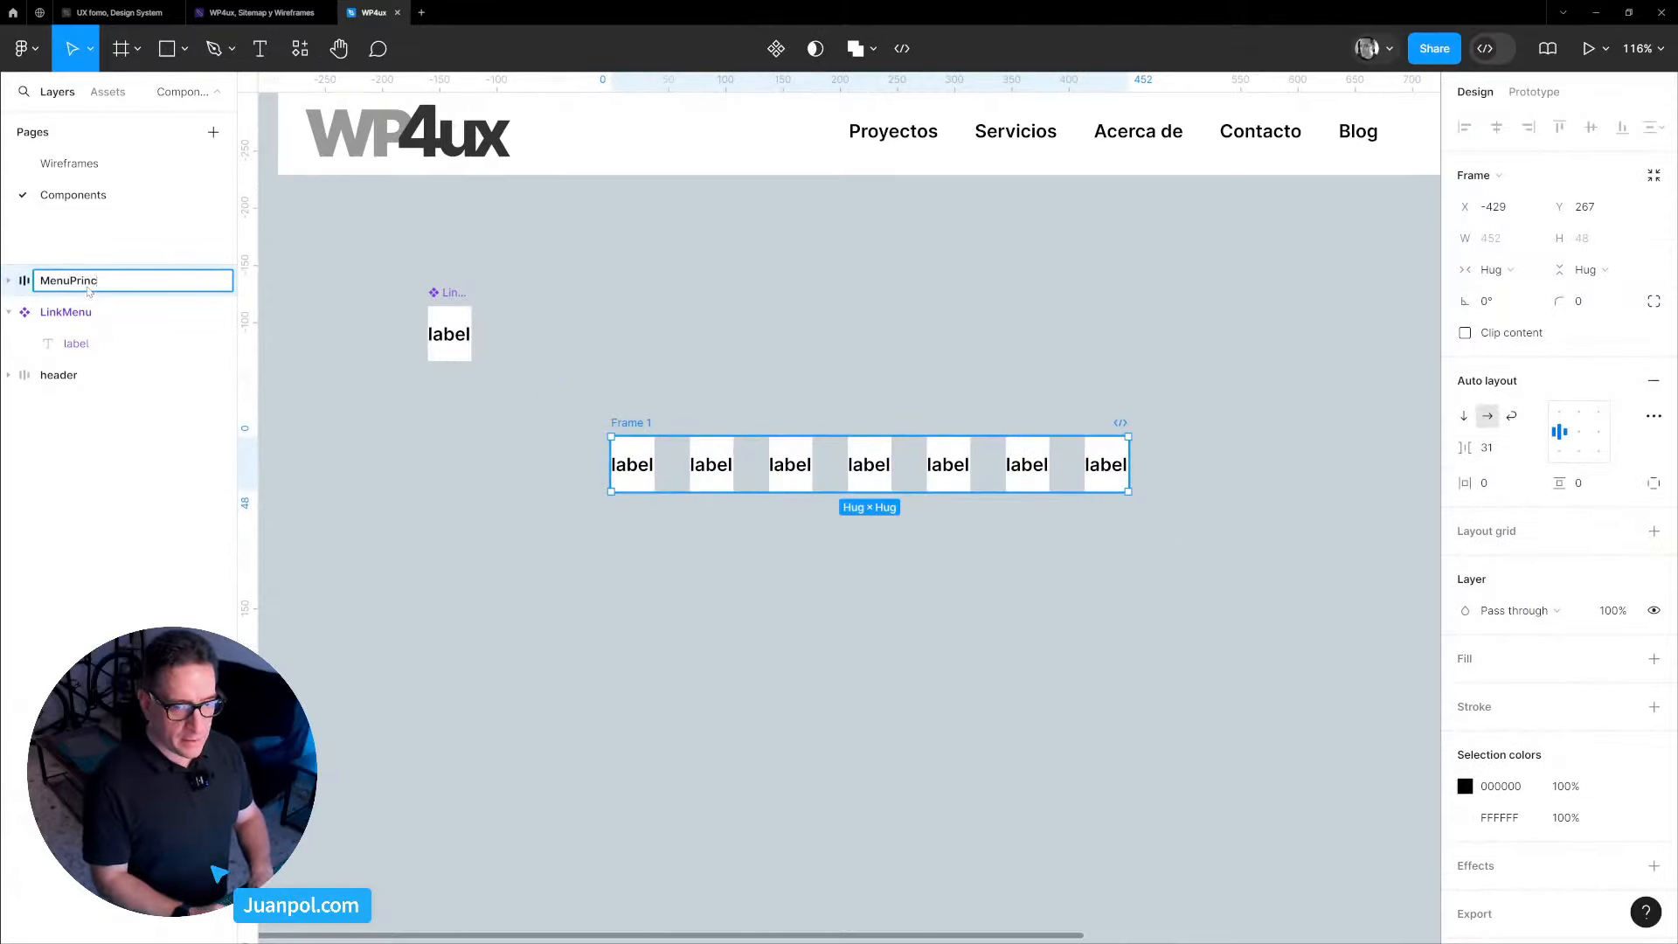
type("inpa")
key("BackSpace")
key("BackSpace")
key("BackSpace")
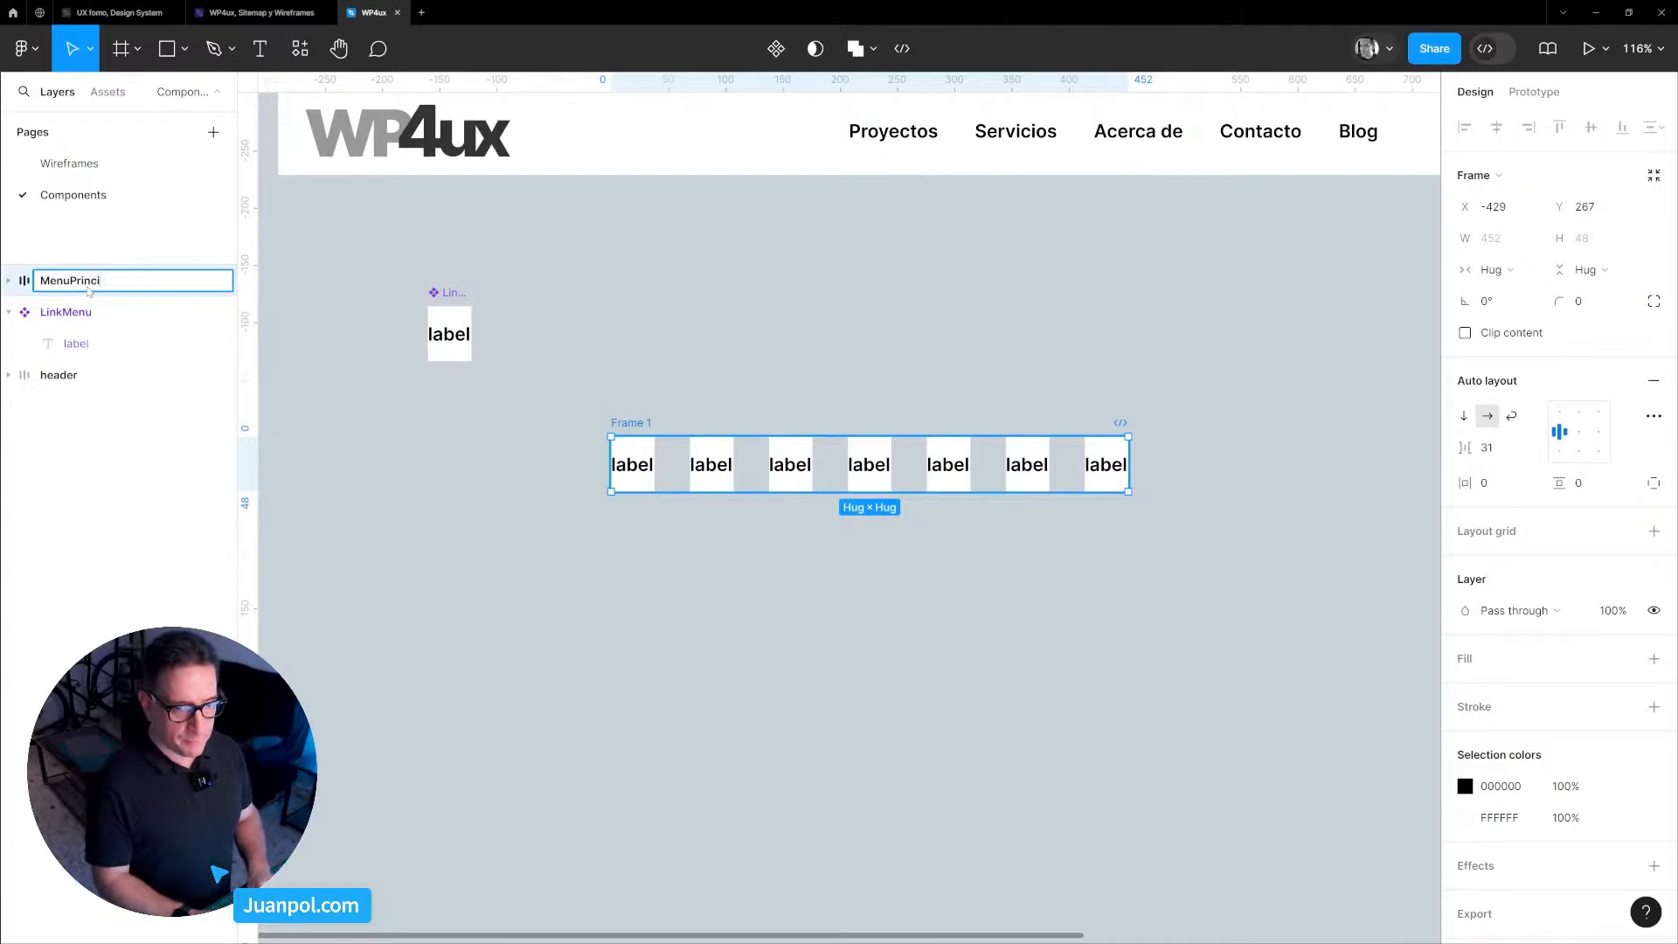
type("pal")
key("Return")
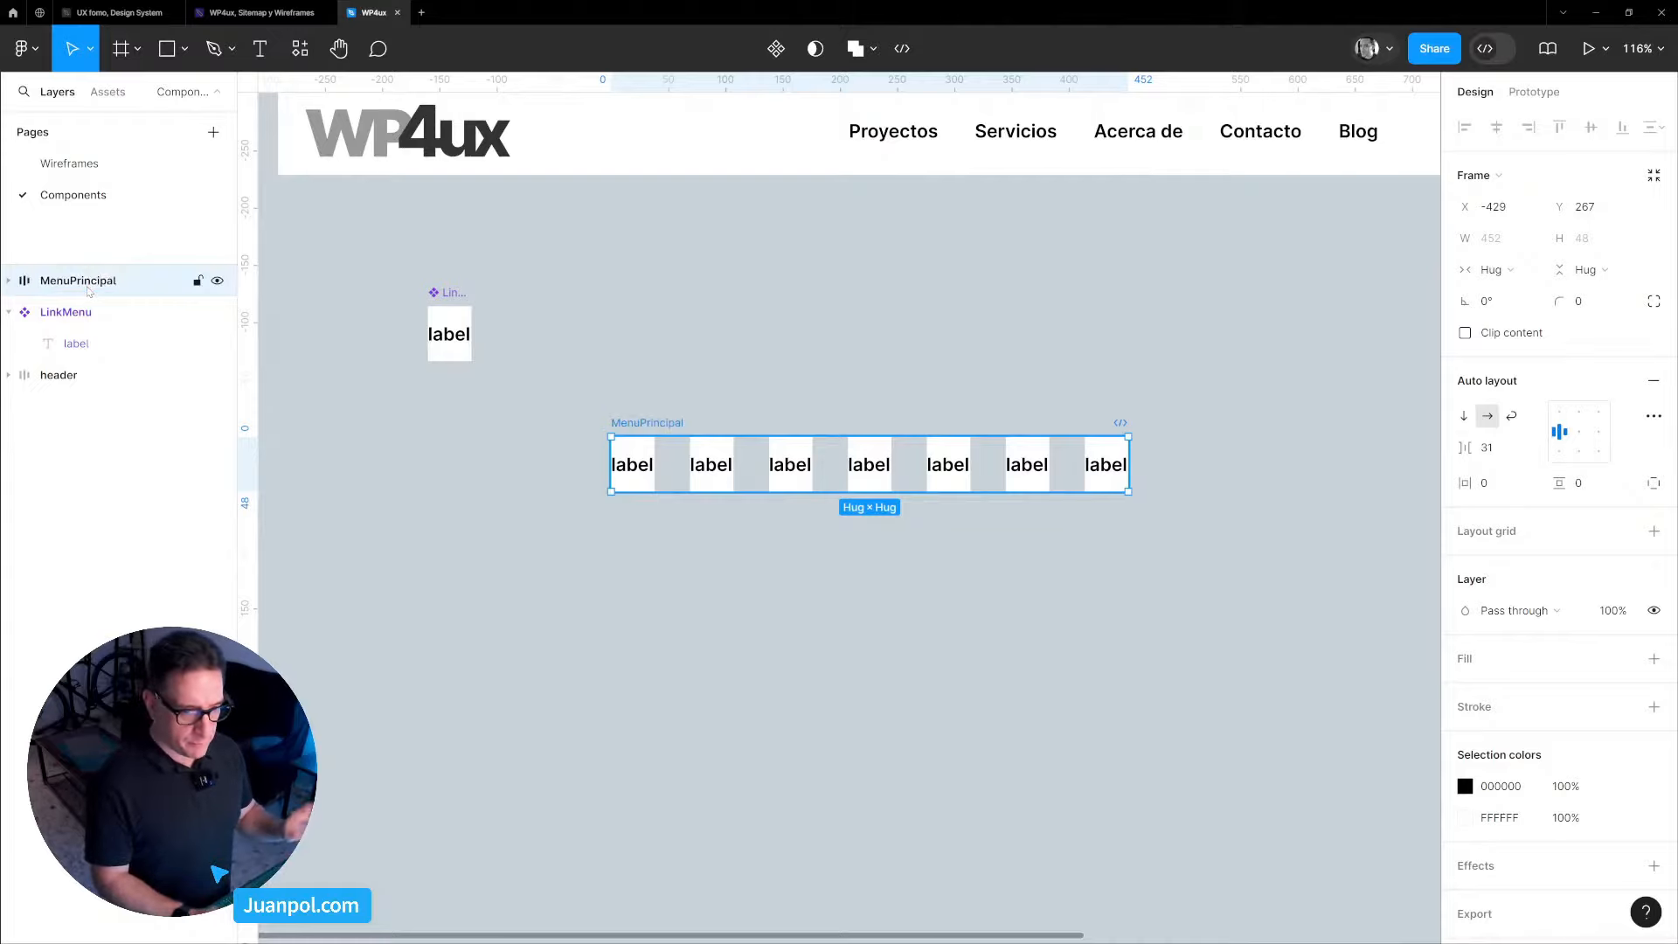
left_click(777, 49)
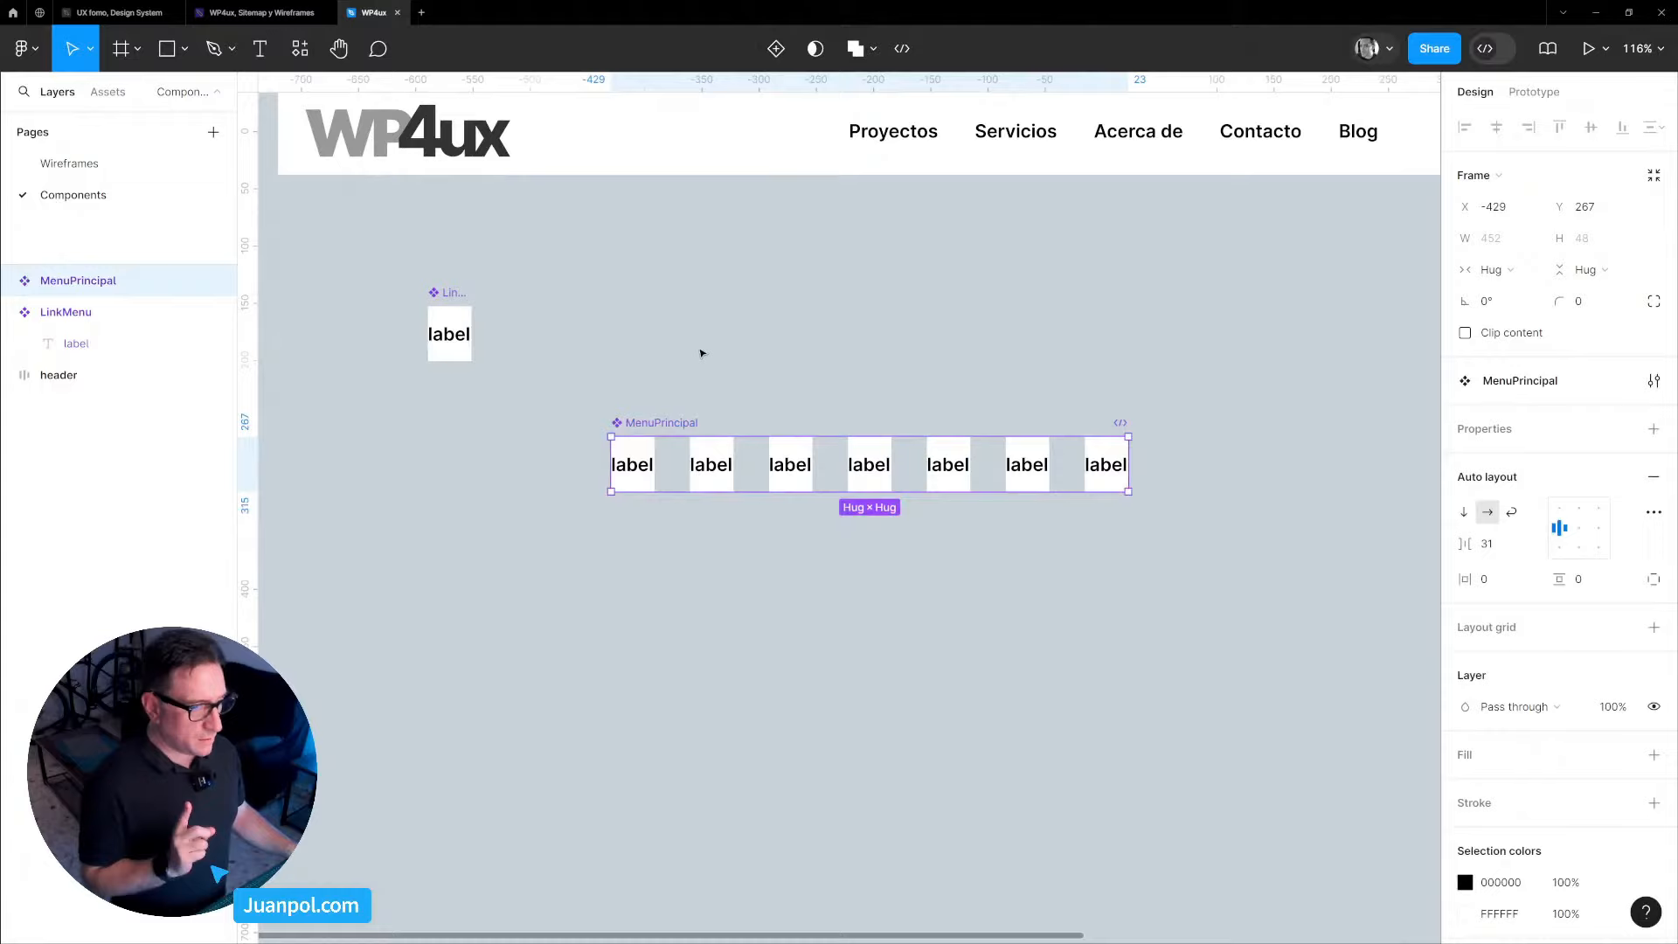
Set the horizontal gap between the items of the MenuPrincipal component to 16.
left_click(1493, 543)
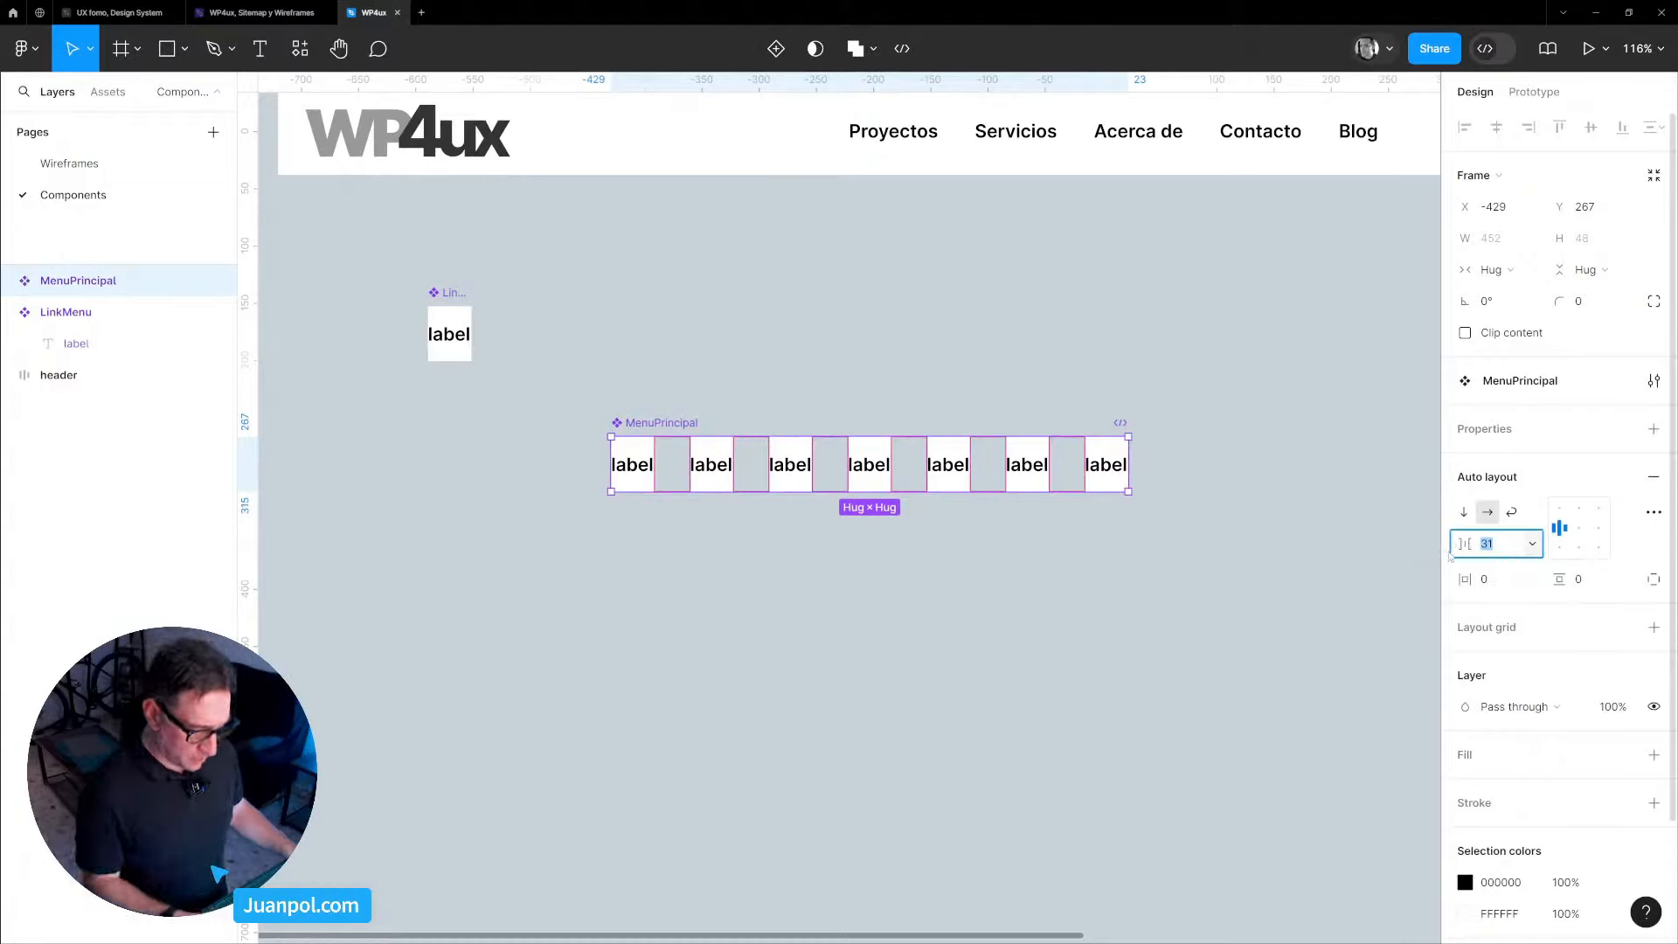
type("16")
key("Return")
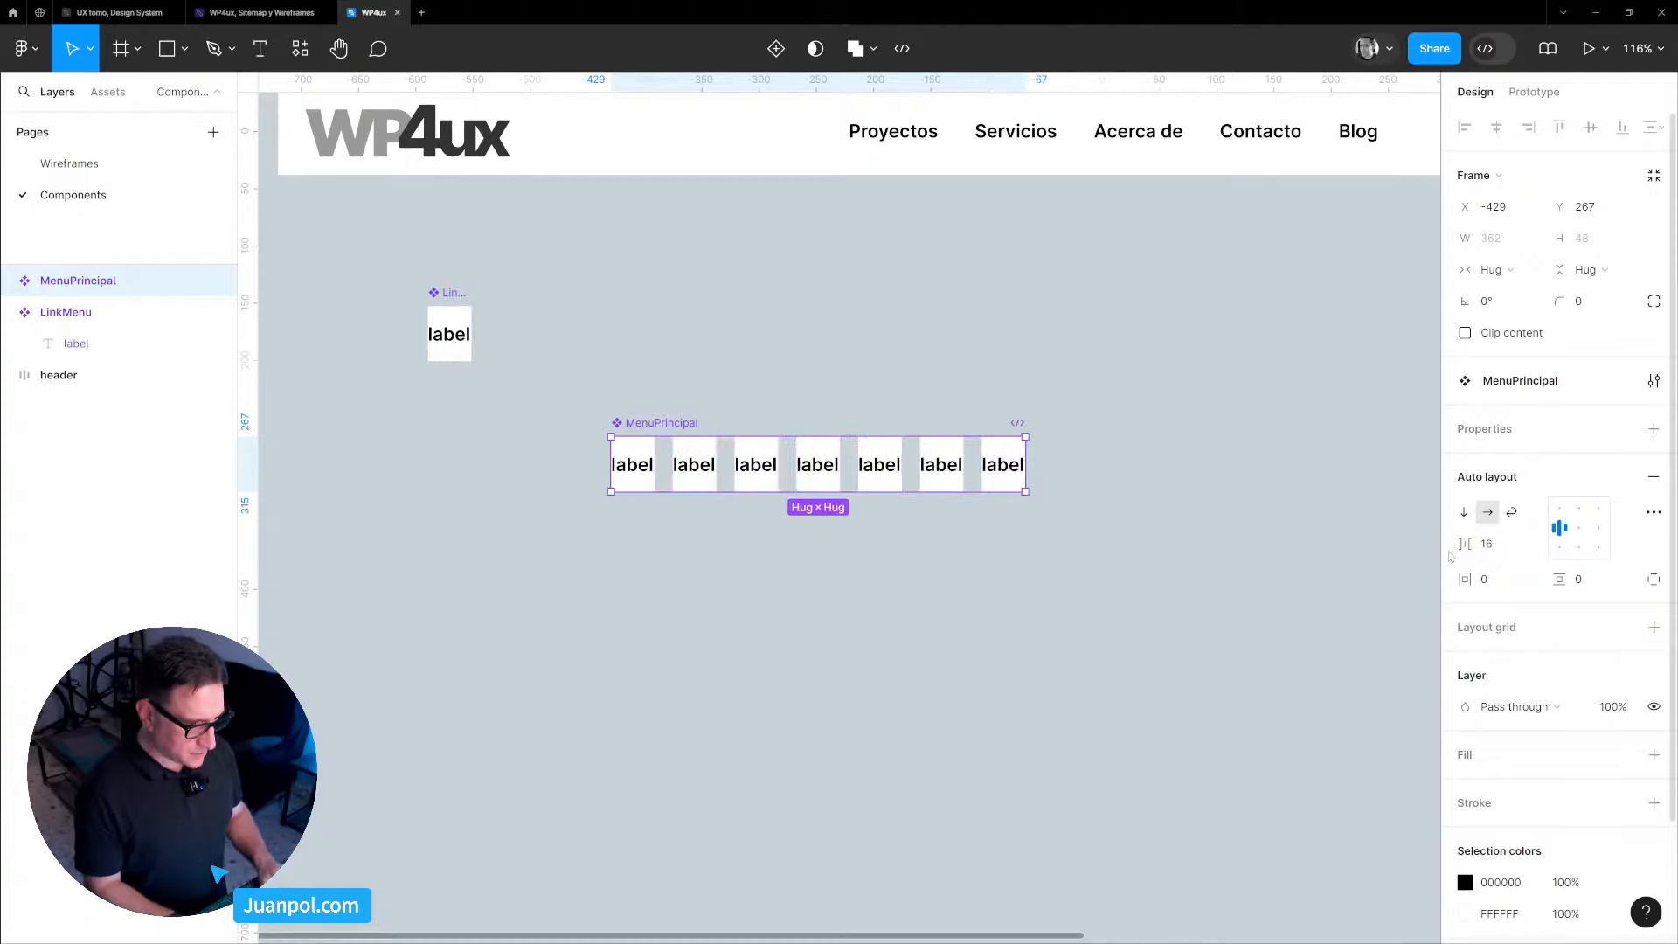
Hide the last two LinkMenu instances in the MenuPrincipal component.
left_click(931, 477)
left_click(1000, 477, "shift")
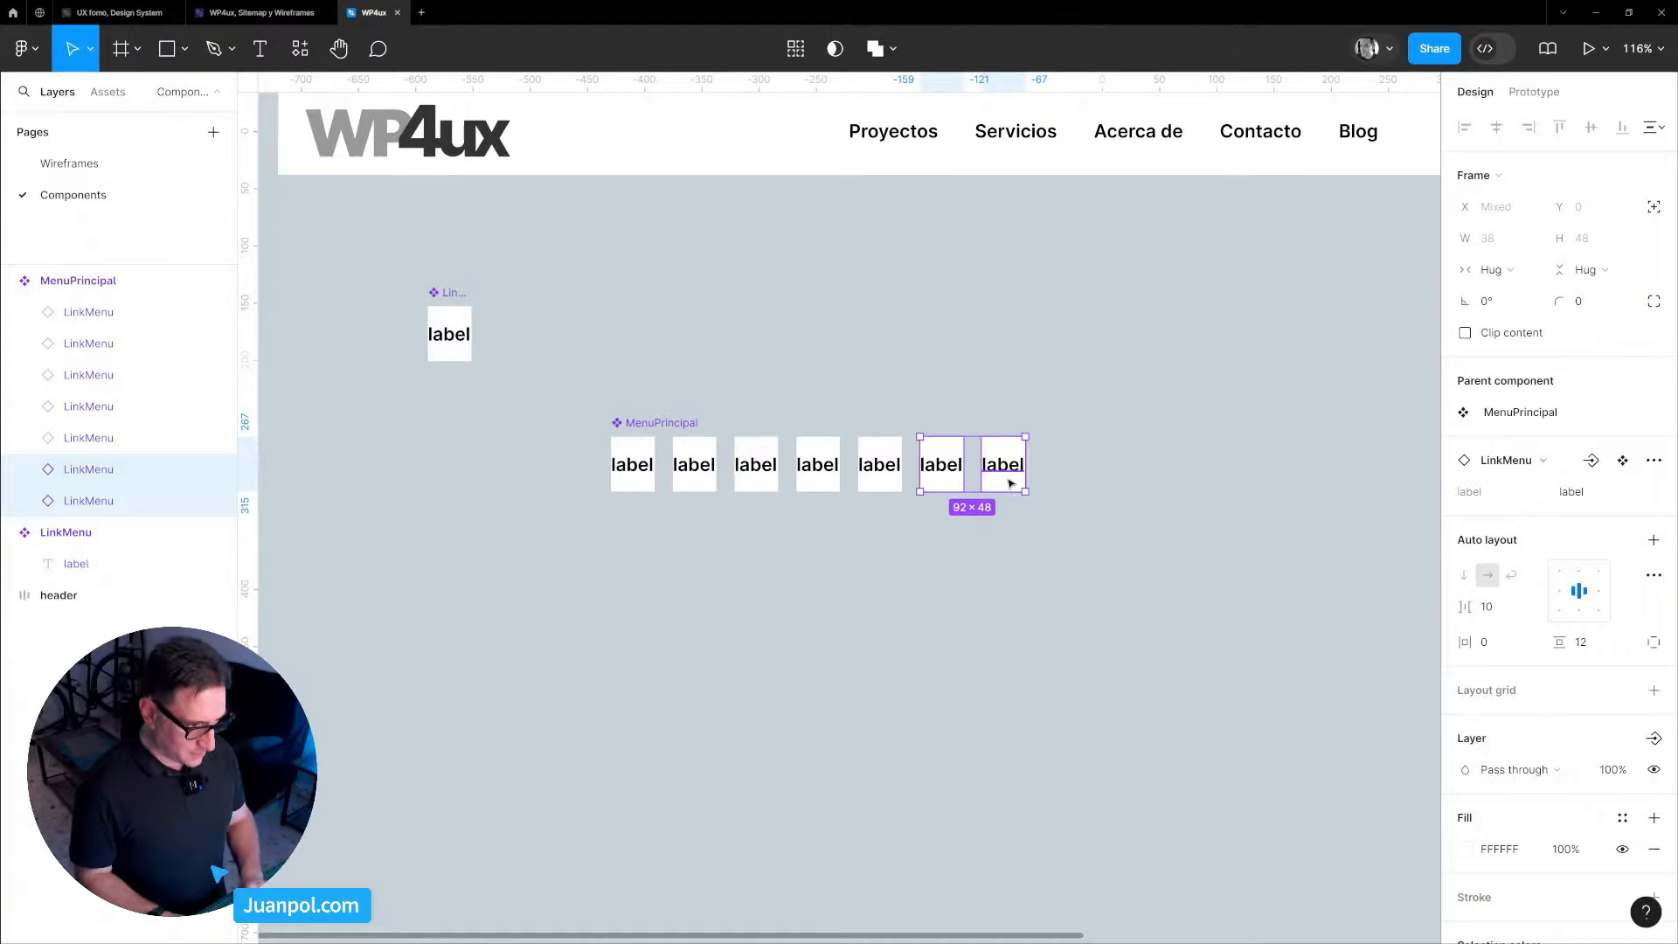
key("ctrl+shift+h")
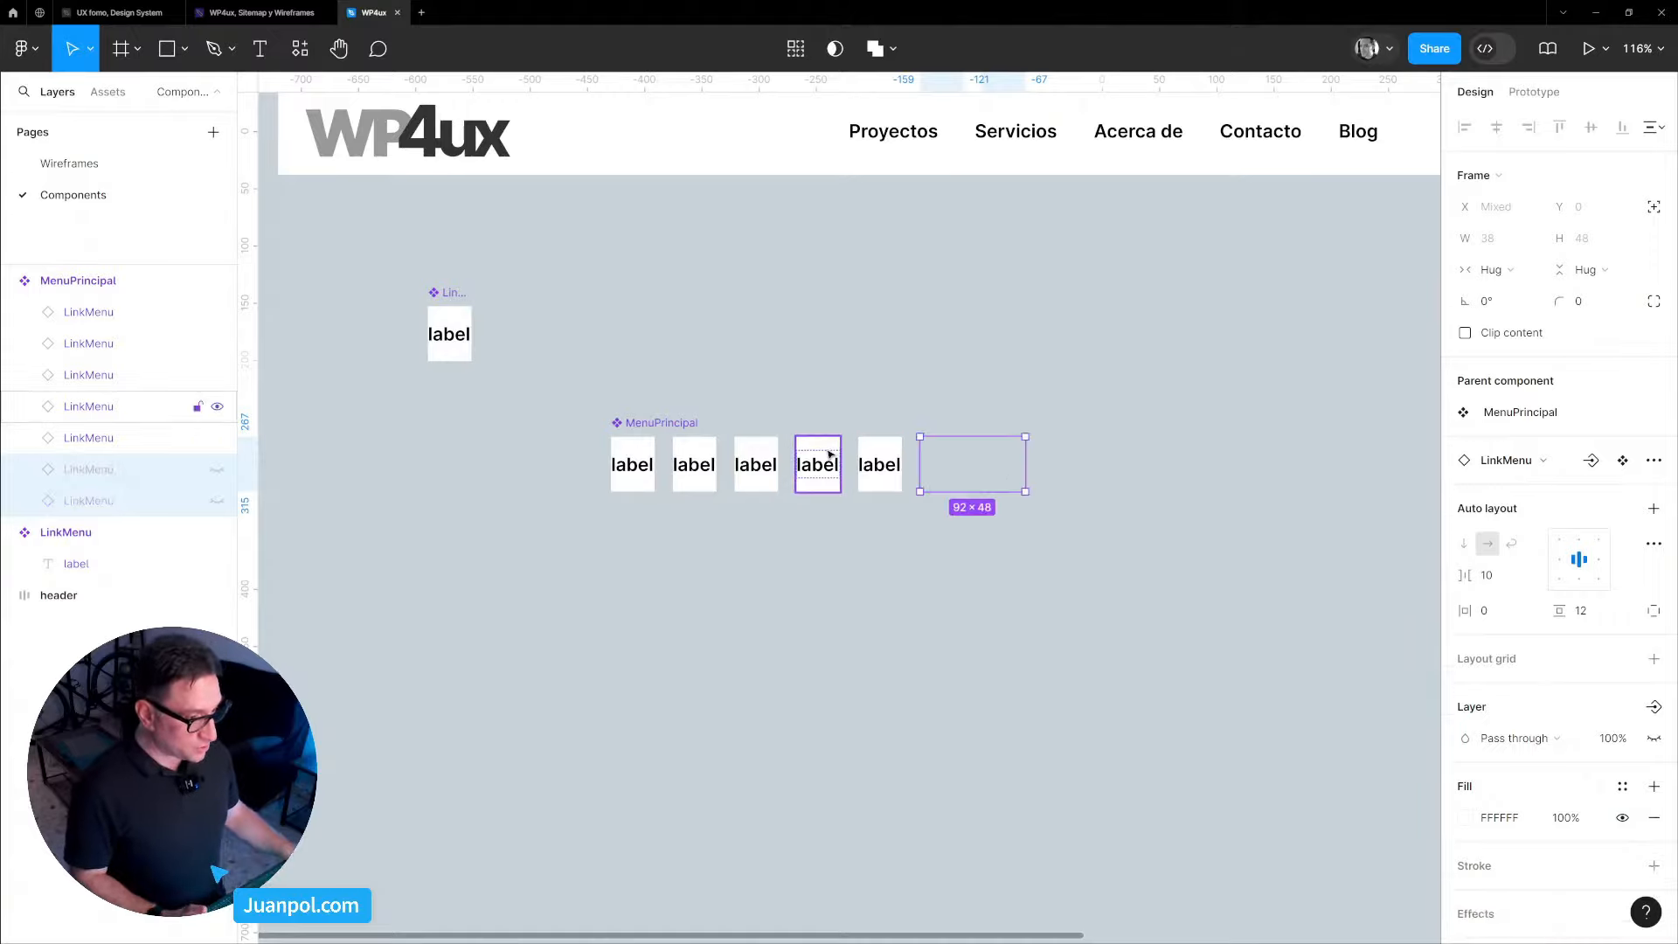
key("shift+Return")
Set the label property of the first LinkMenu instance in MenuPrincipal to "Proyectos".
scroll(854, 419, "down", 2)
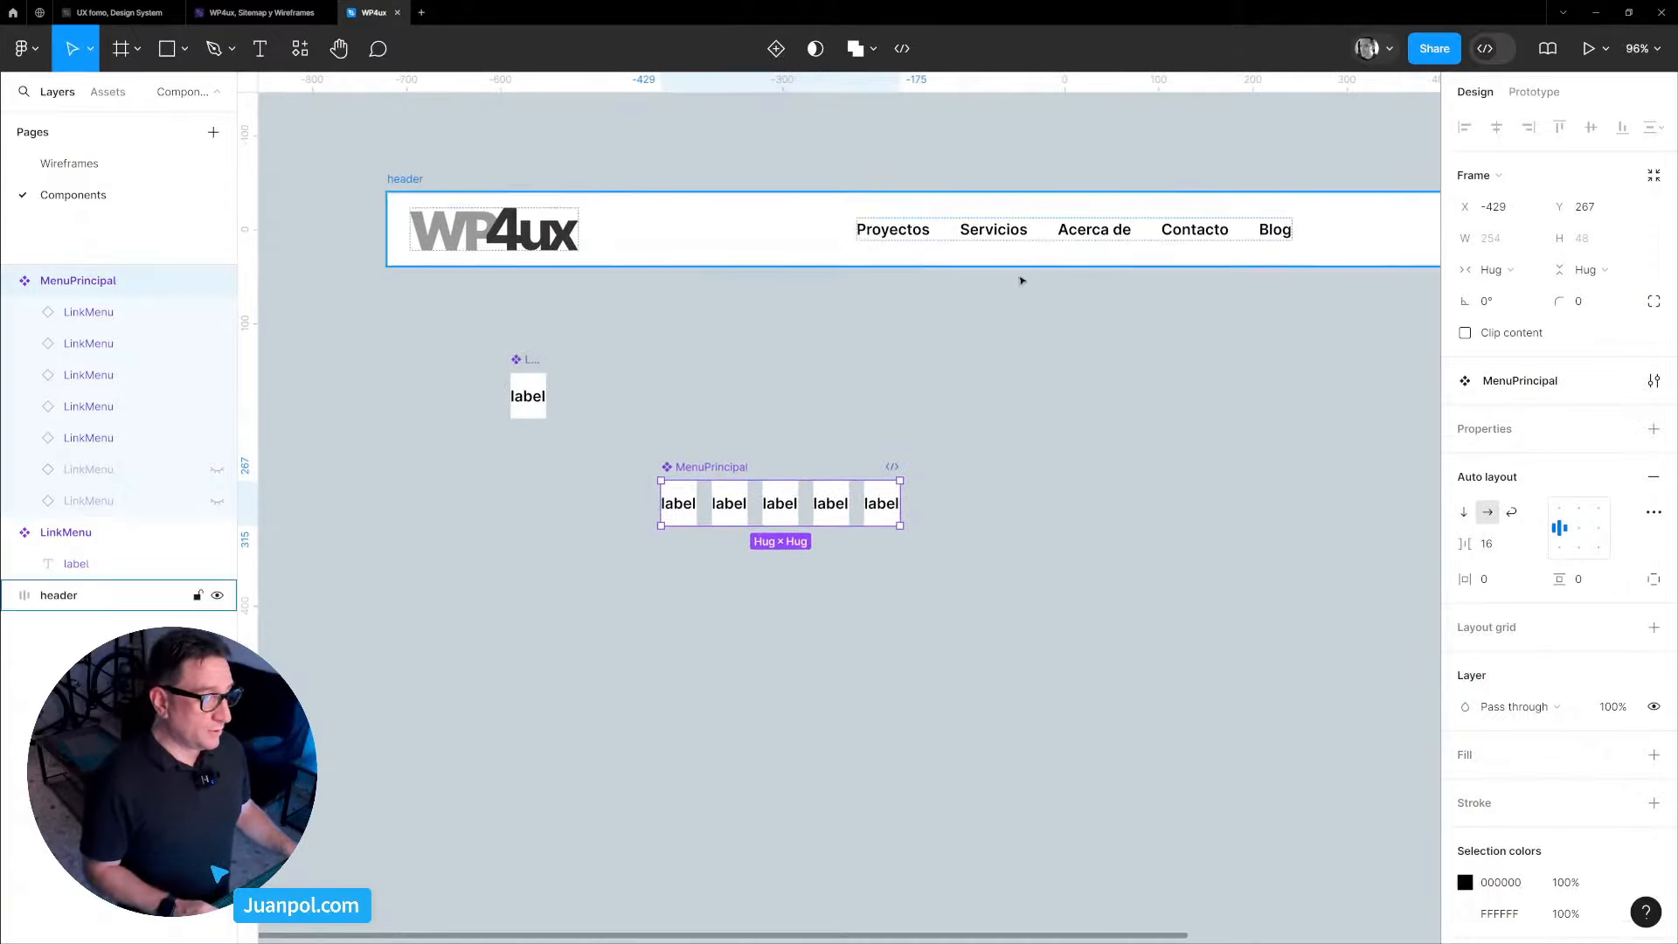
scroll(1004, 293, "right", 1)
scroll(1004, 292, "down", 1)
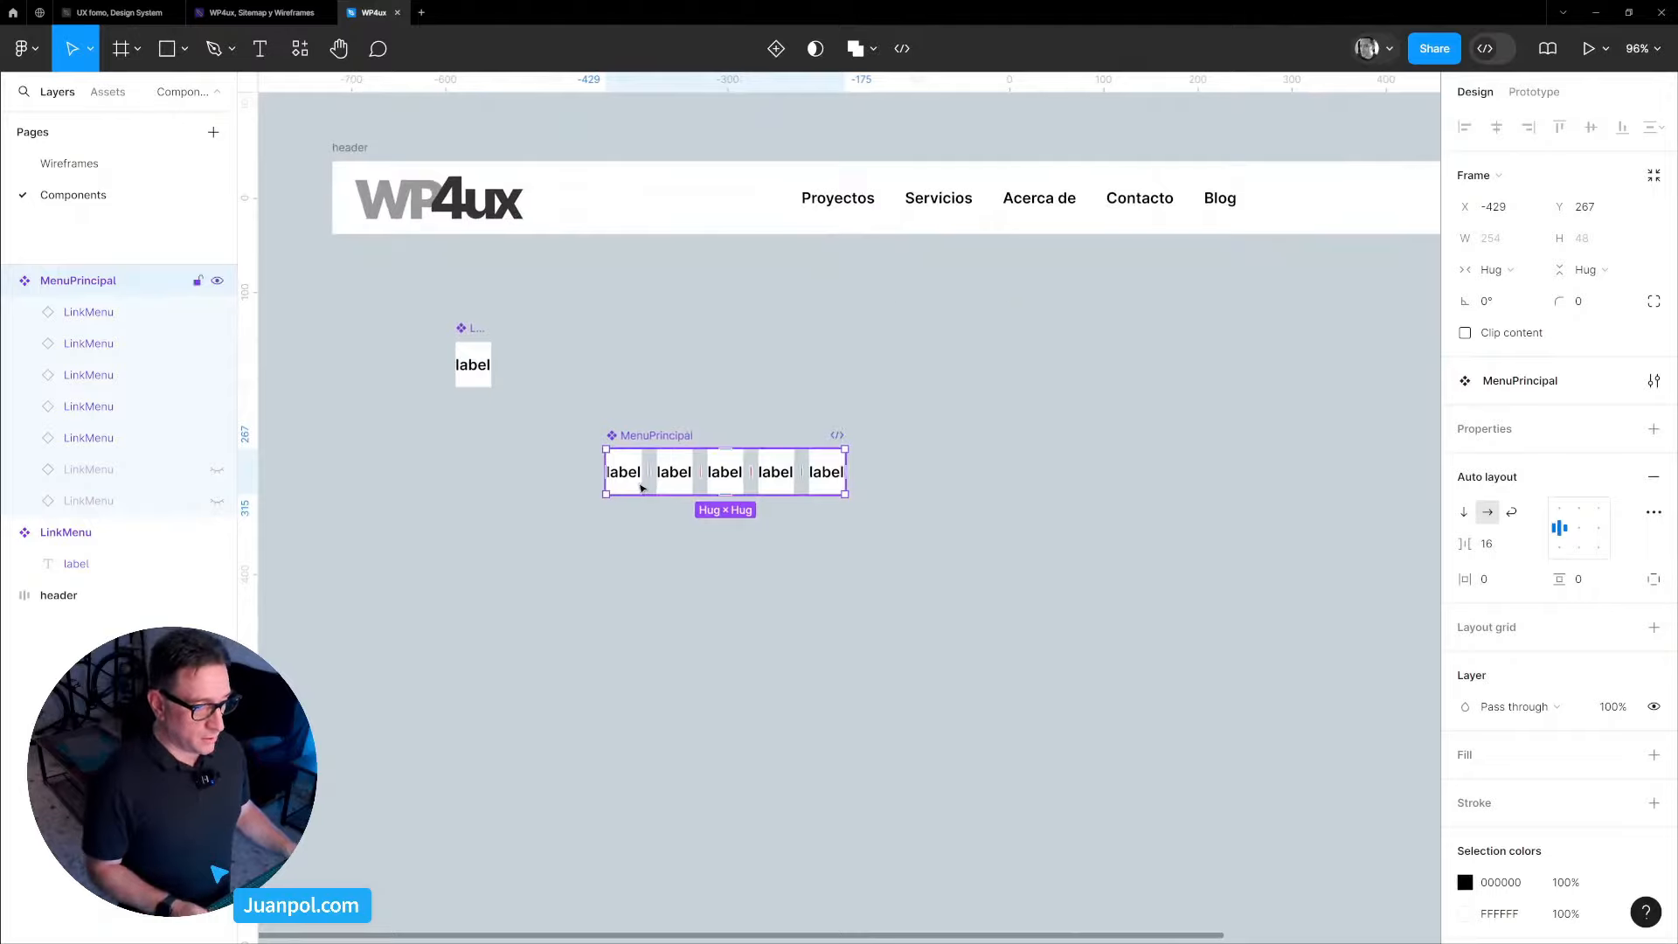
scroll(637, 487, "up", 5)
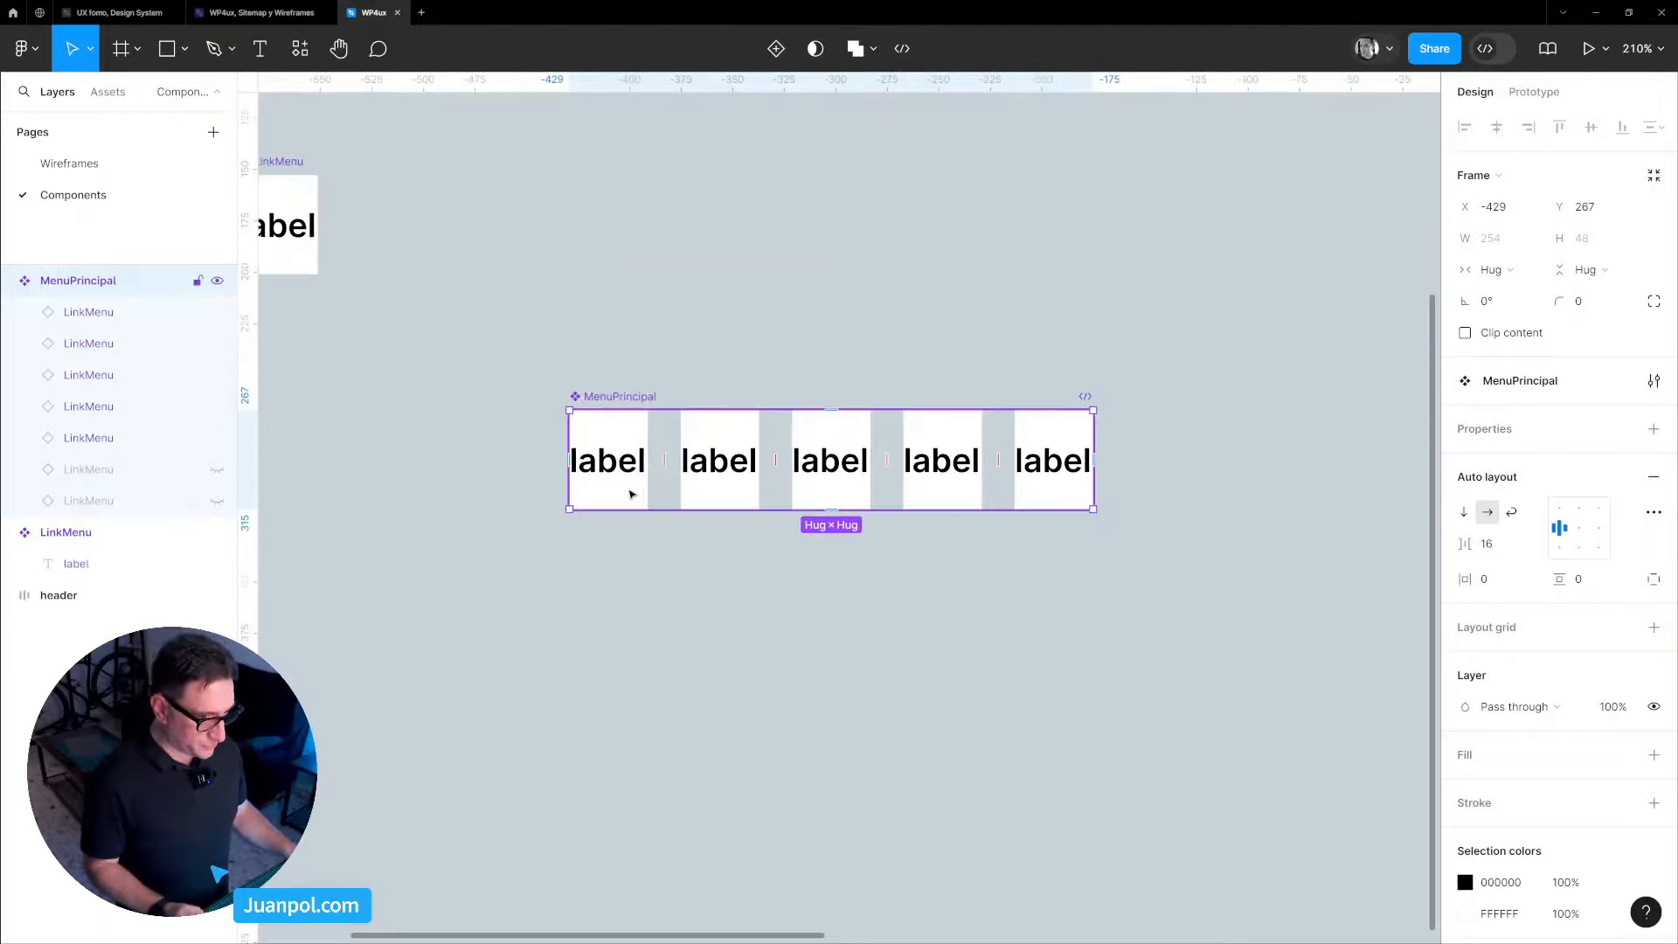
left_click(630, 493)
scroll(670, 468, "down", 5)
scroll(952, 429, "right", 2)
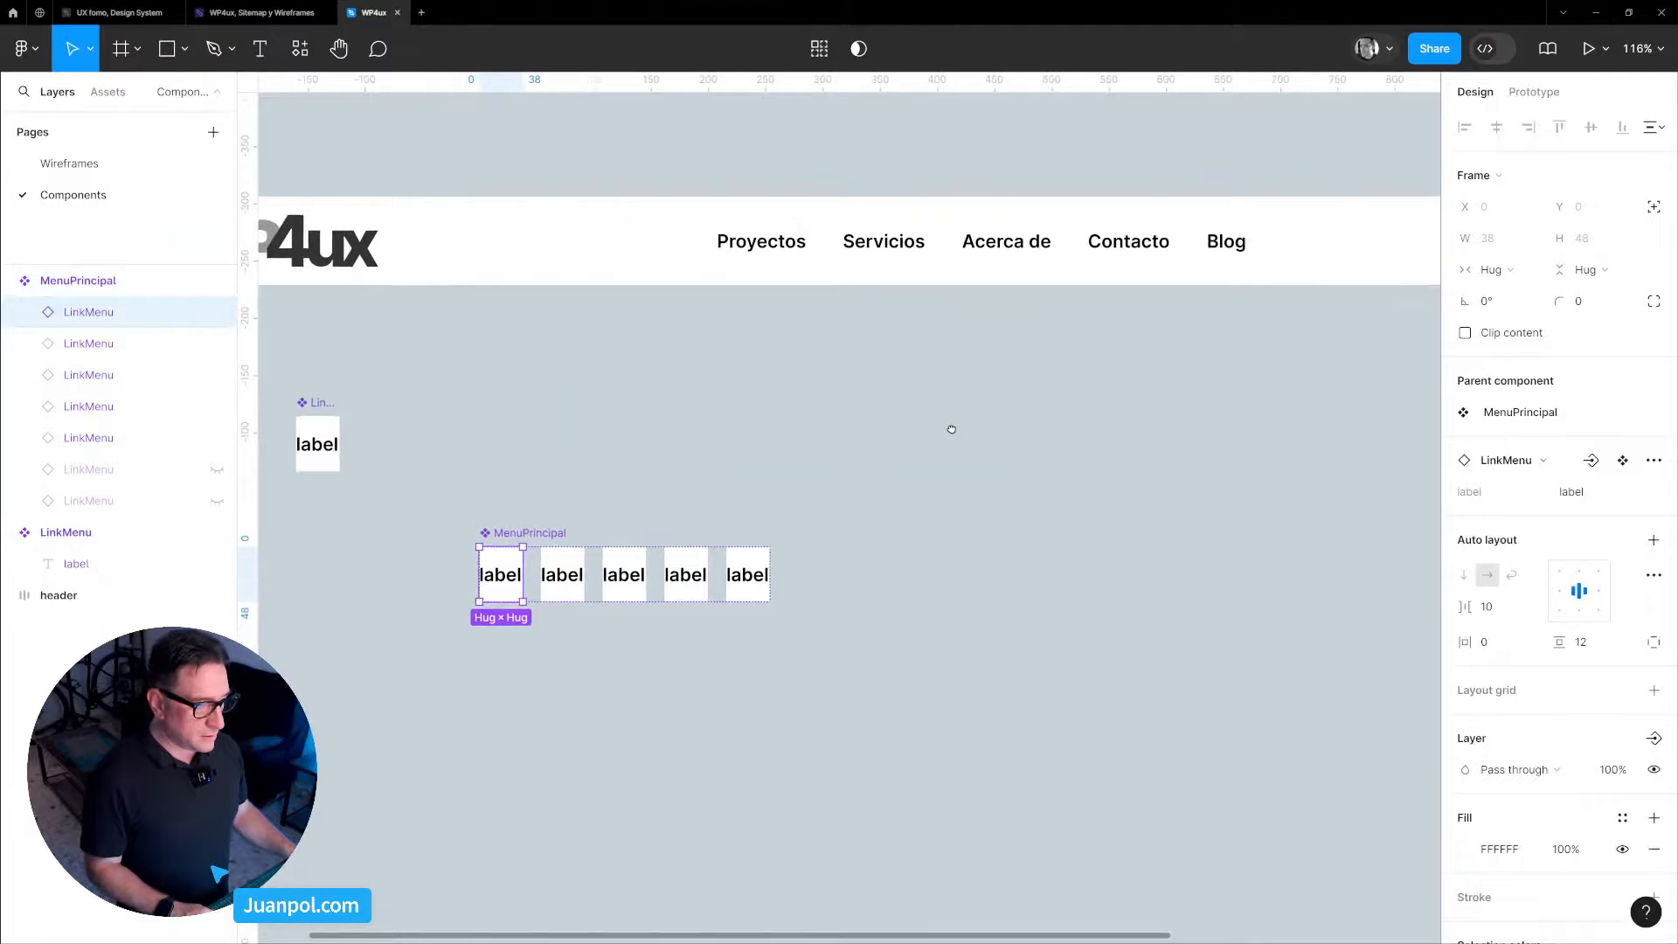
scroll(952, 429, "right", 1)
left_click_drag(453, 517, 772, 416)
scroll(830, 455, "up", 3)
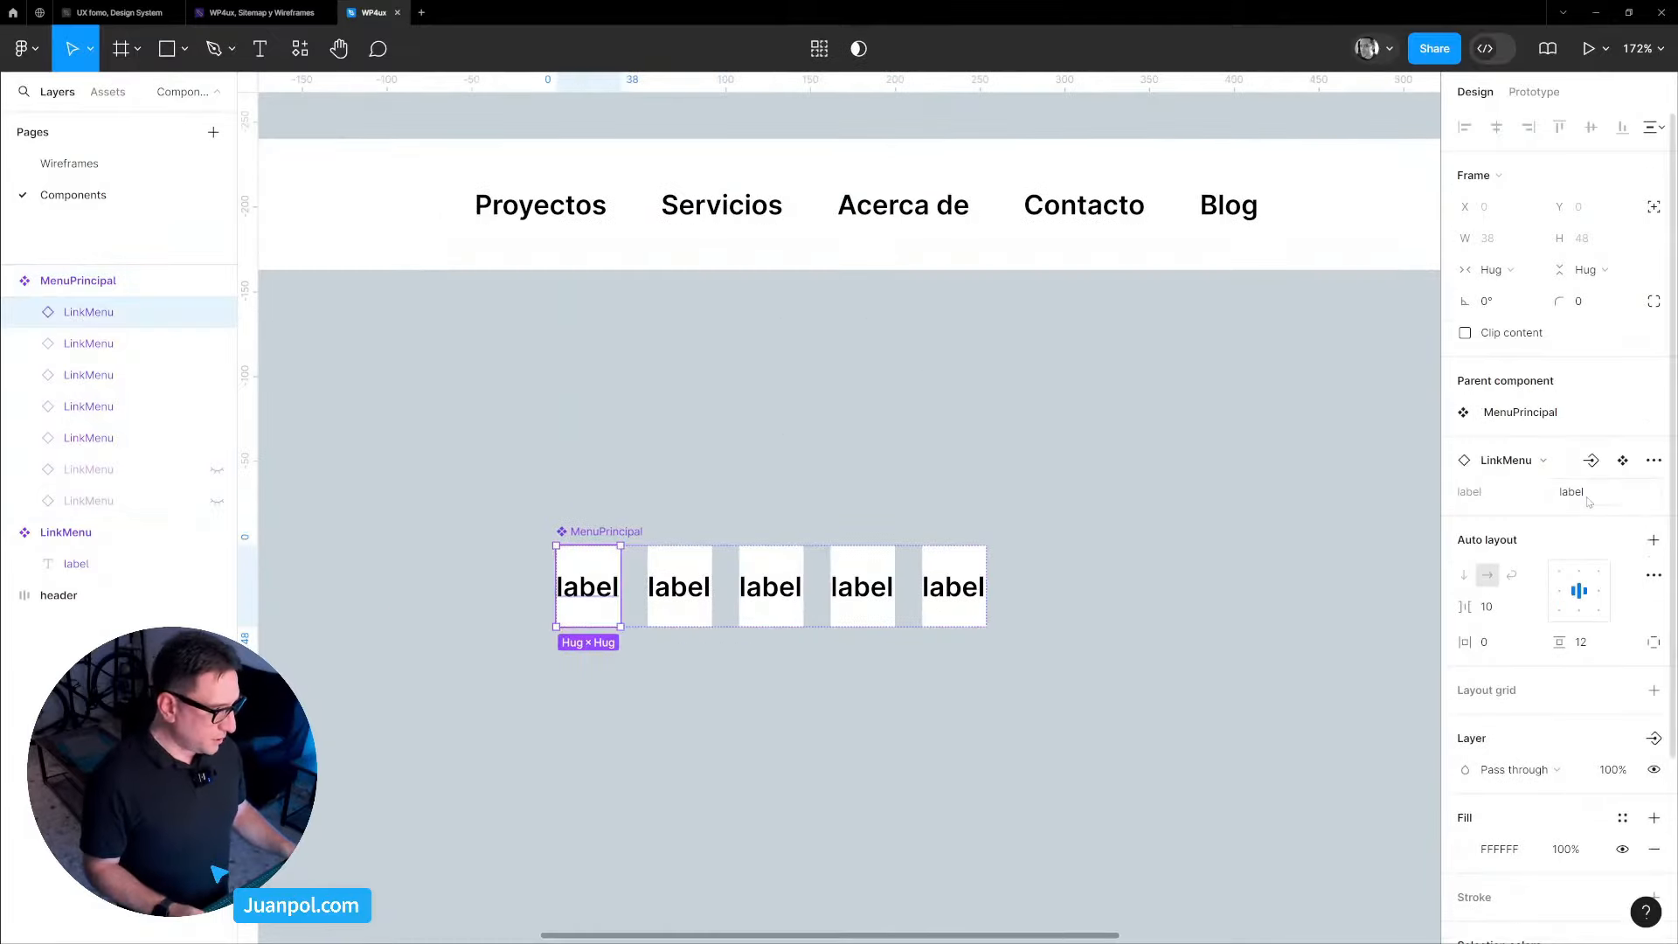
left_click(1588, 501)
type("Proyec")
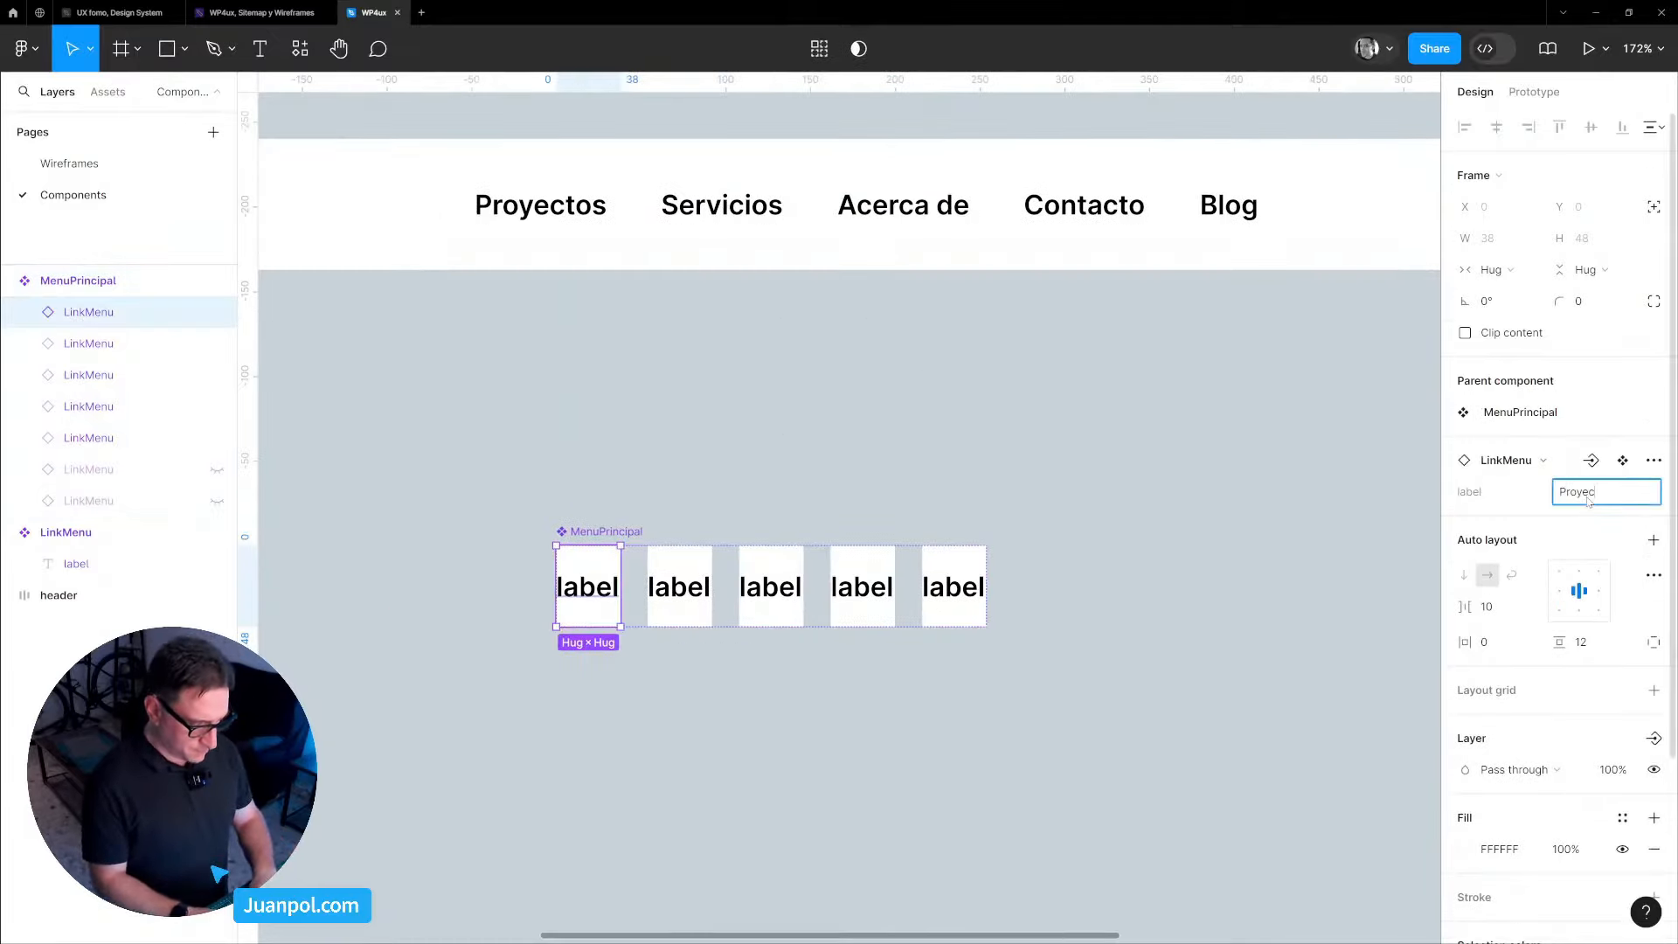
type("tos")
key("Return")
Set the label property of the second LinkMenu instance in MenuPrincipal to "Servicios".
left_click(747, 586)
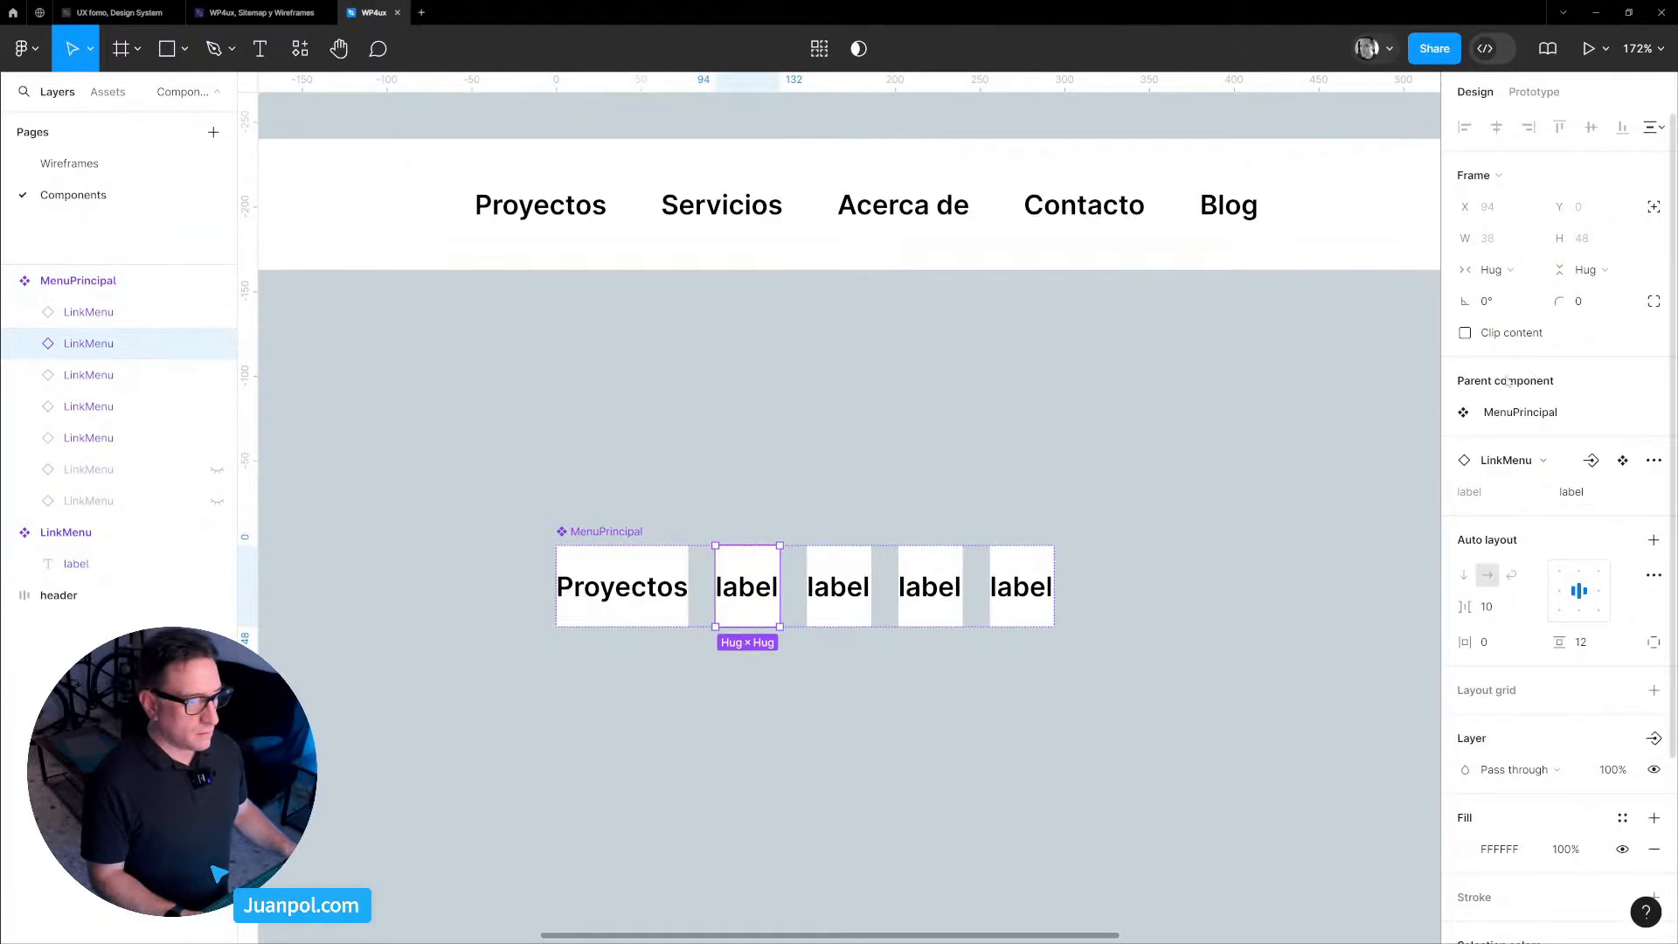
left_click(1563, 492)
type("Ser")
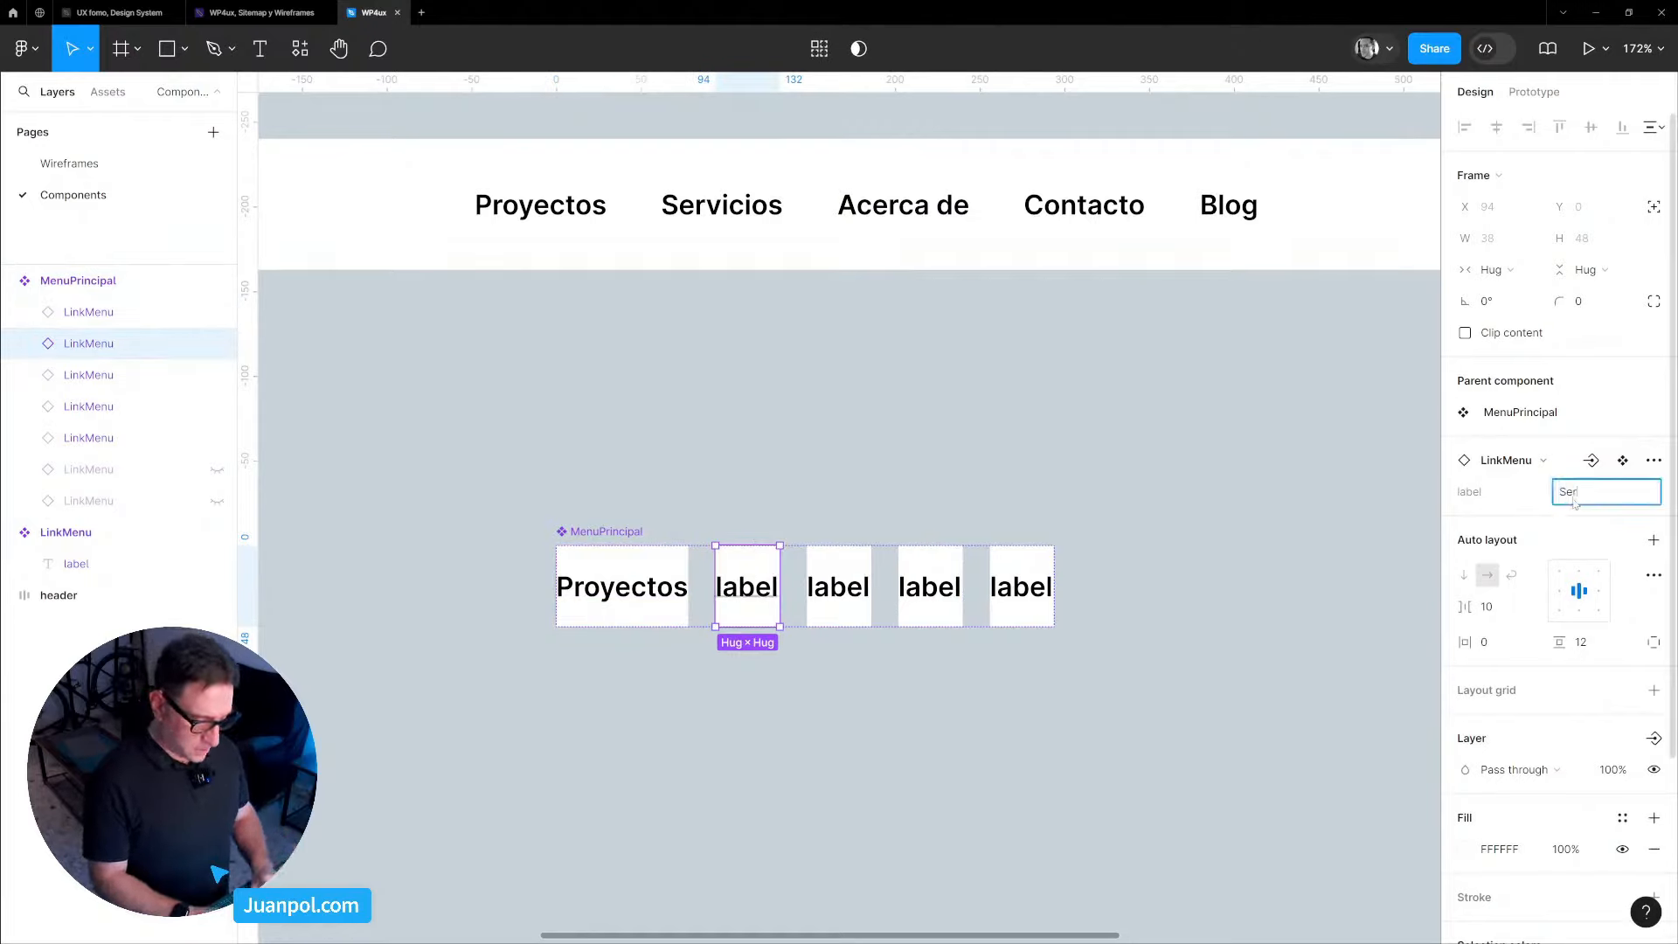
type("vicios")
key("Return")
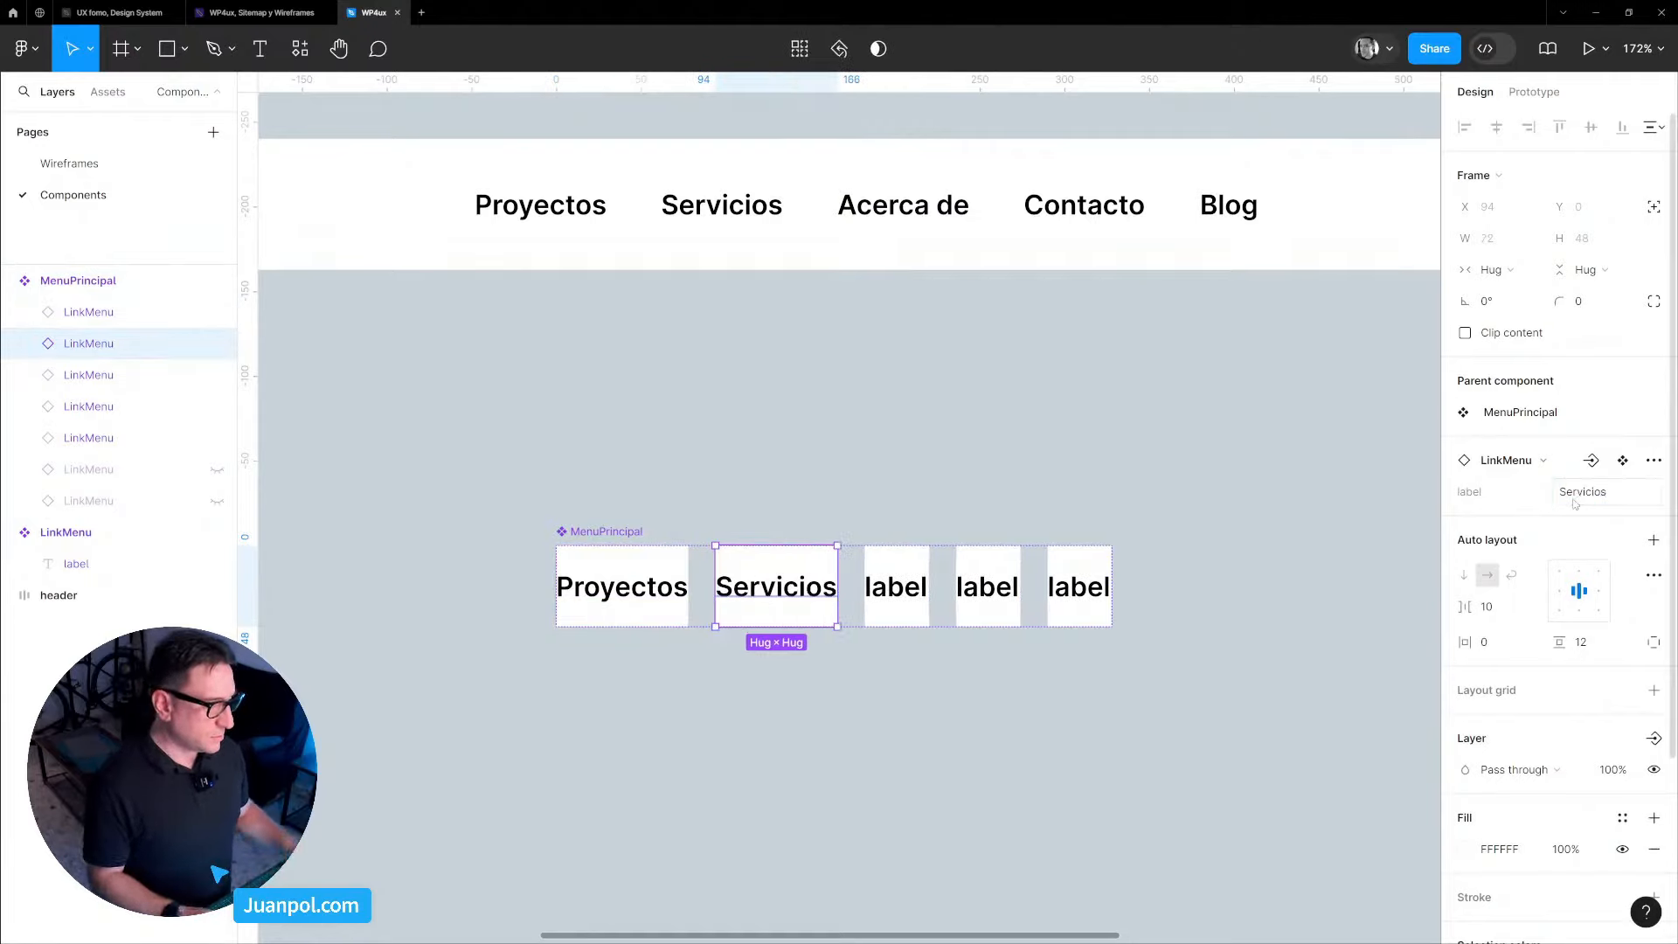
Set the label property of the third LinkMenu instance in MenuPrincipal to "Acerca de".
left_click(897, 586)
left_click(1588, 499)
type("Acerca d")
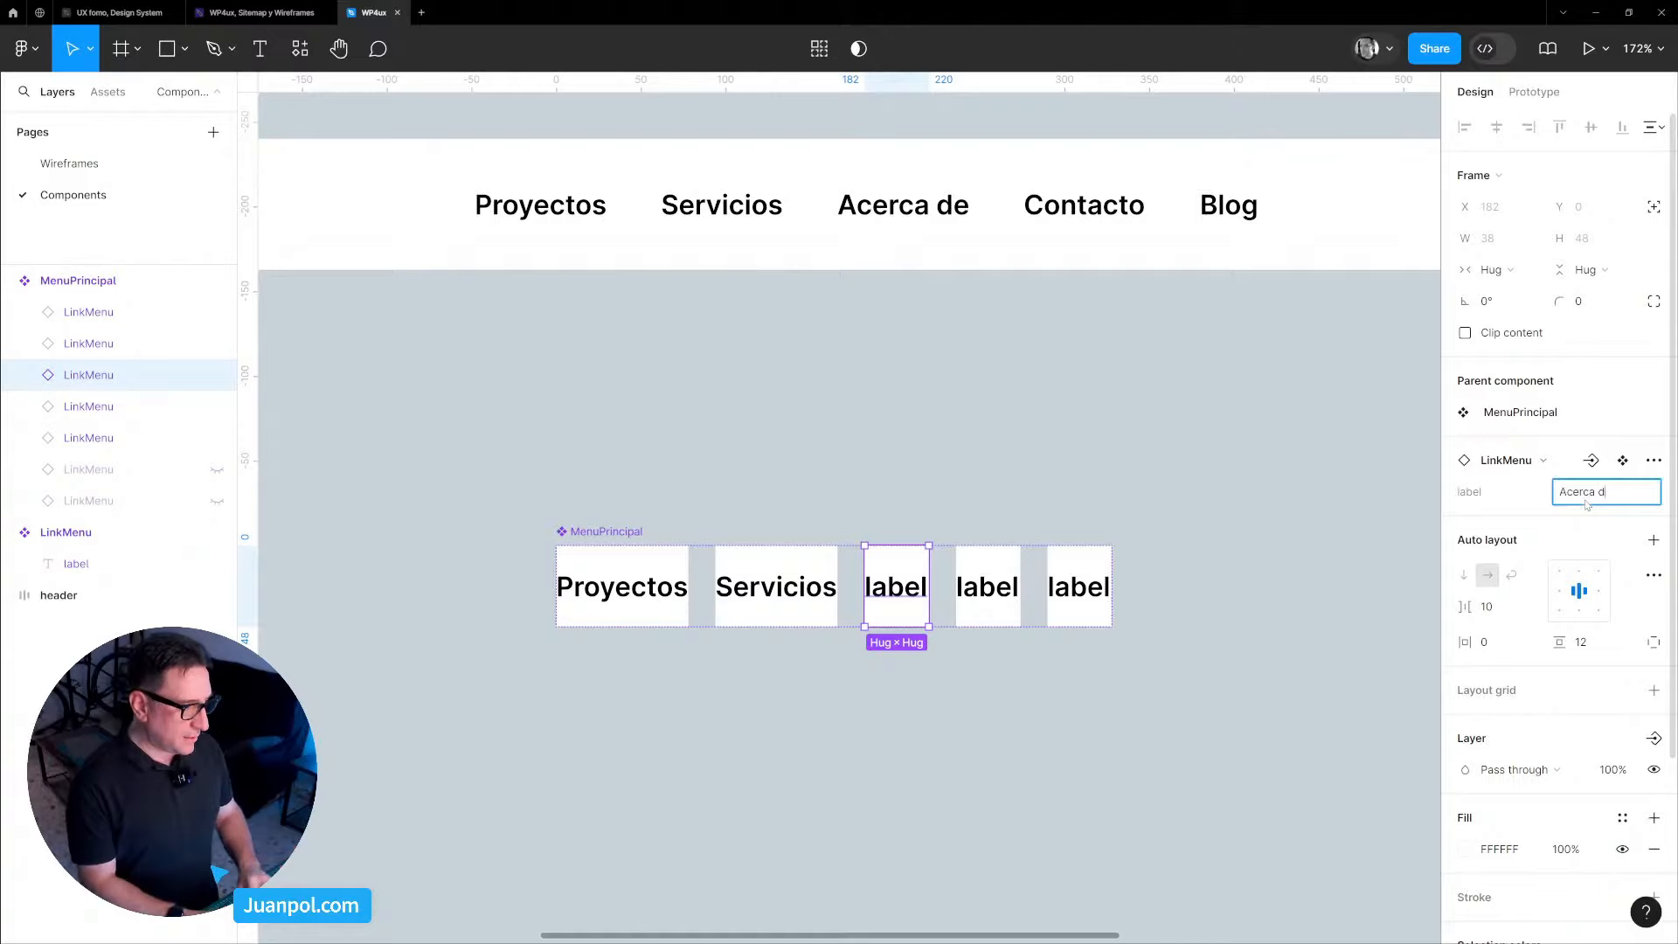
type("e")
key("Return")
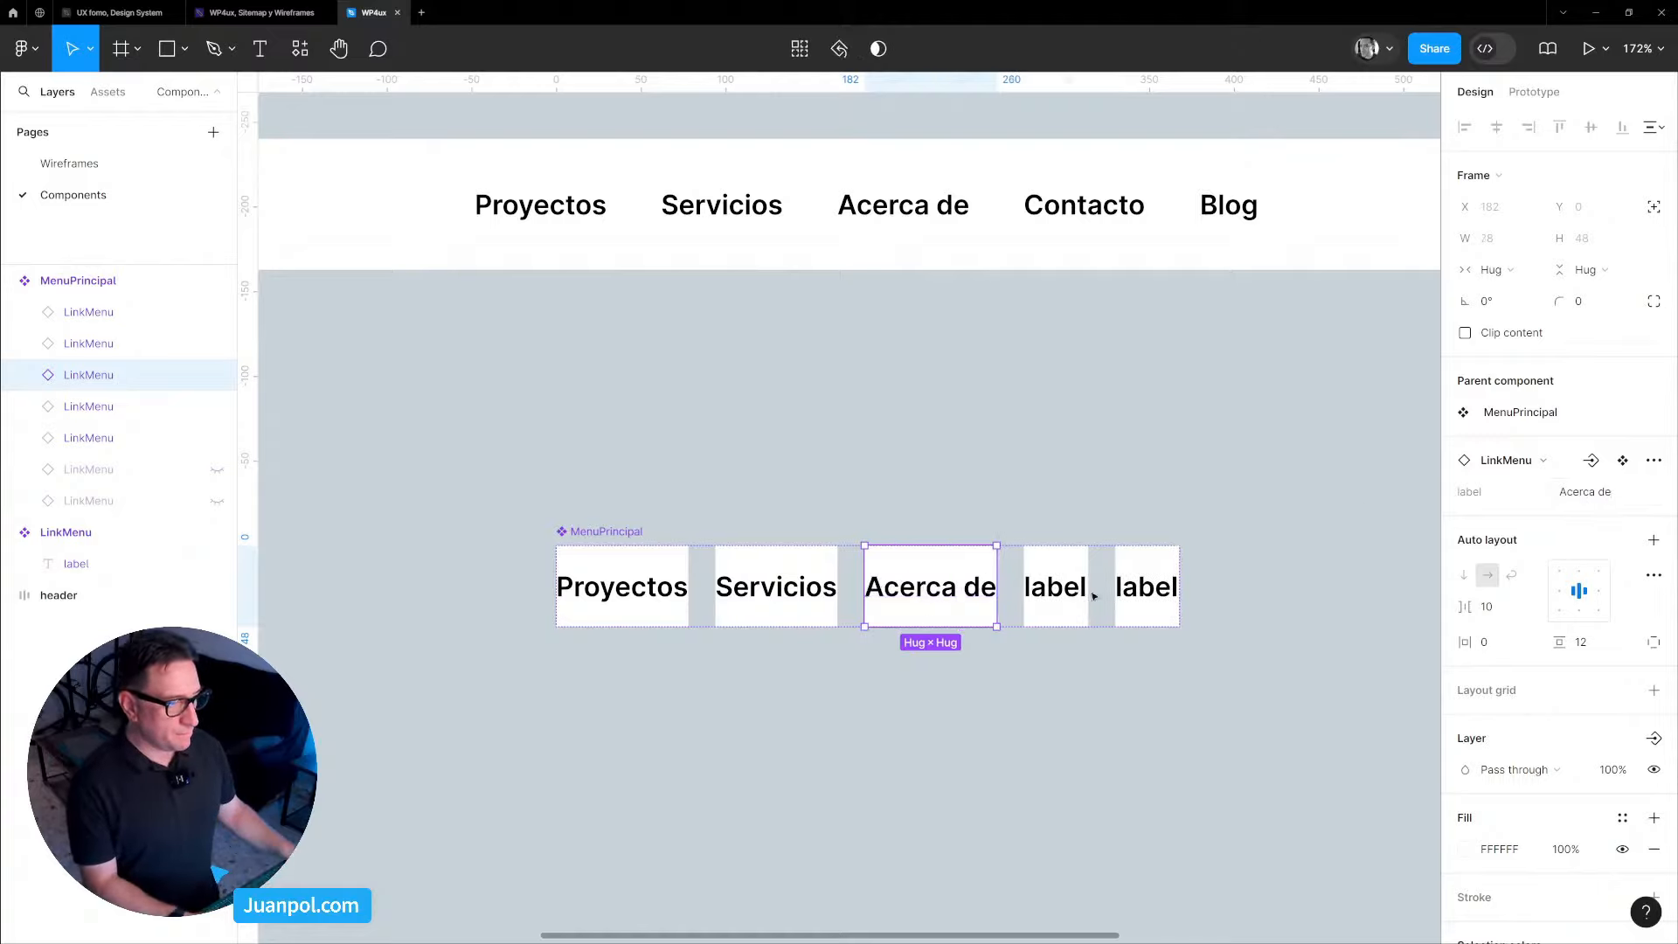
Set the label property of the fourth LinkMenu instance in MenuPrincipal to "Contacto".
left_click(1055, 586)
left_click(1603, 496)
type("c")
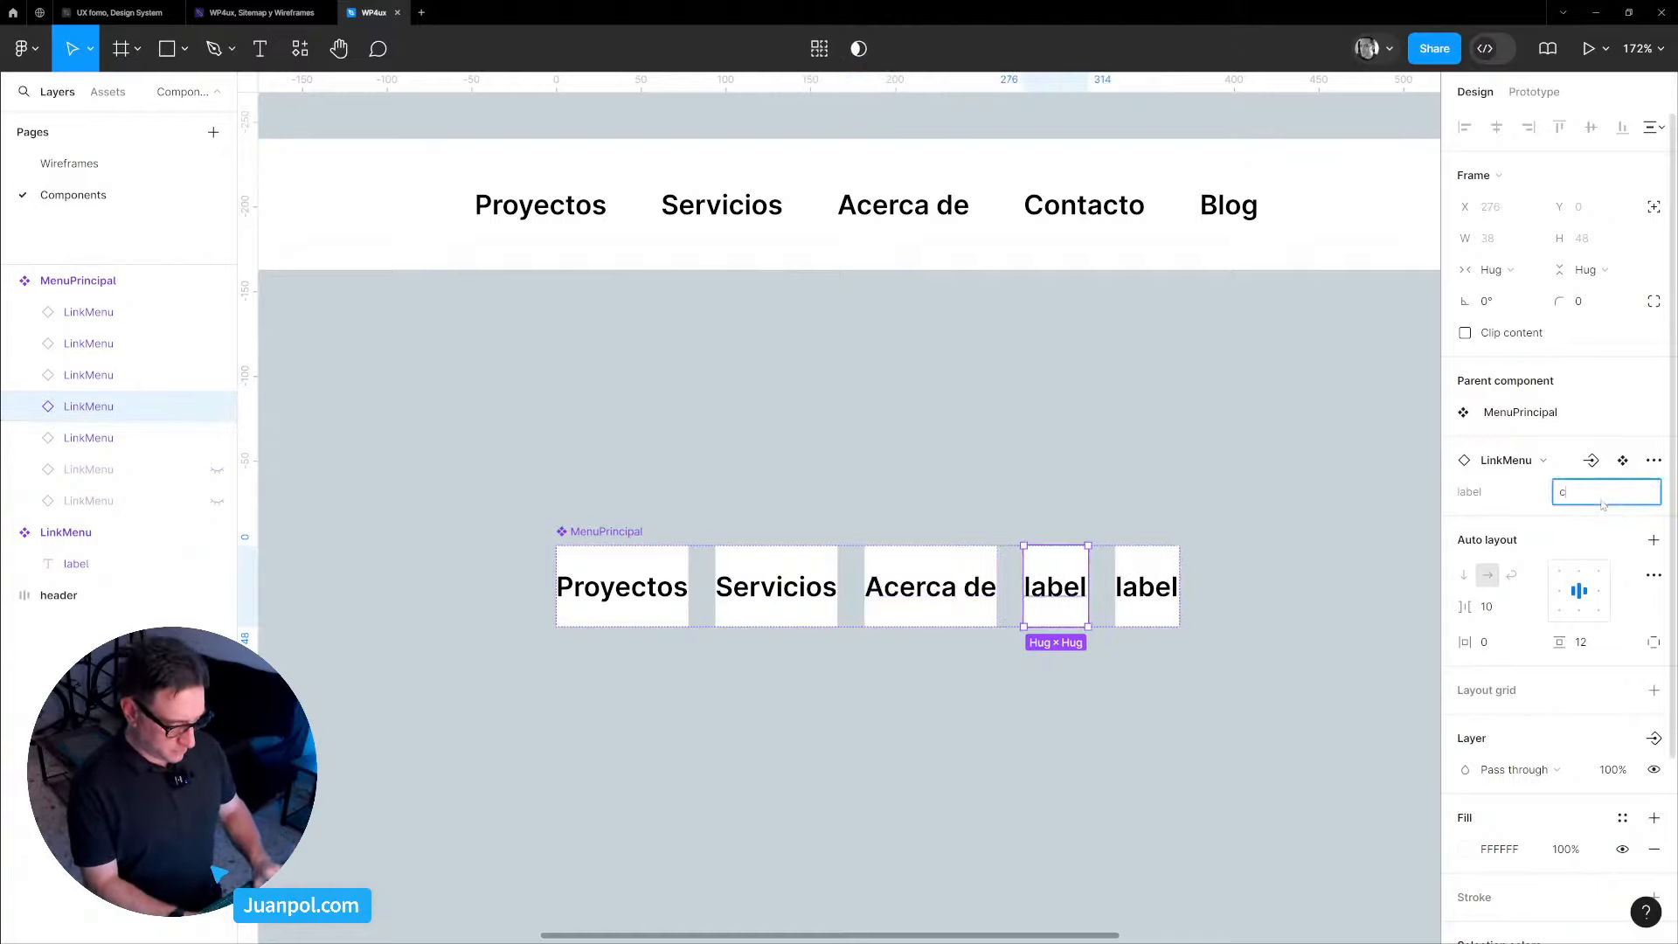
type("Contyacto")
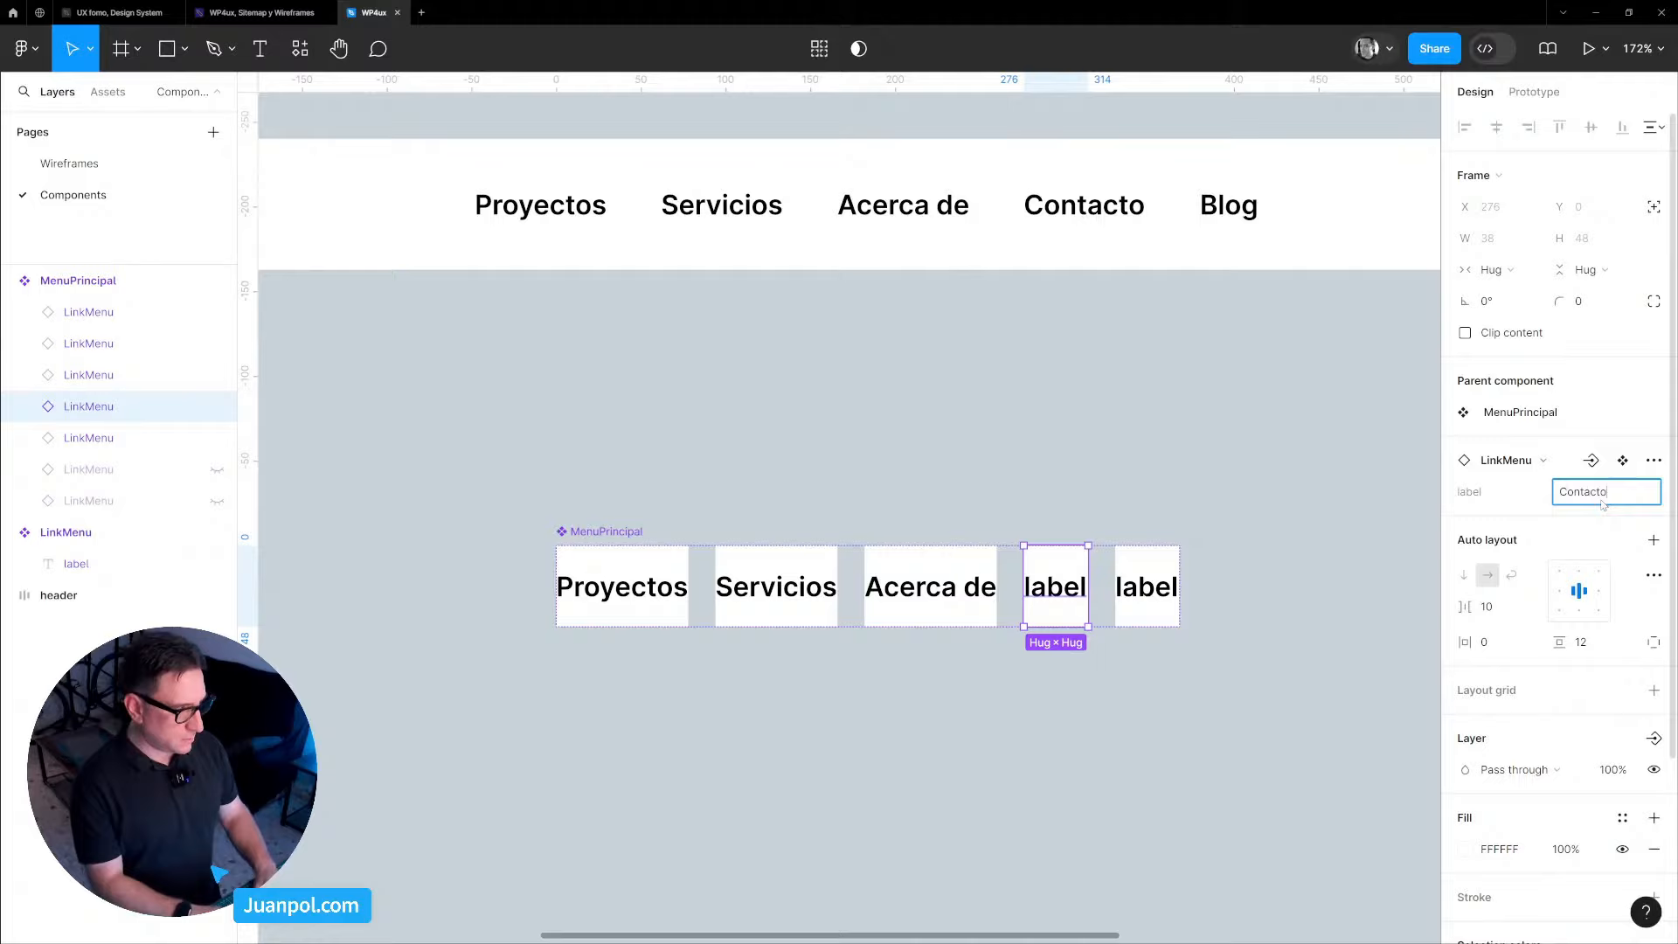
key("Return")
Set the label property of the fifth LinkMenu instance in MenuPrincipal to "Blog".
left_click(1203, 586)
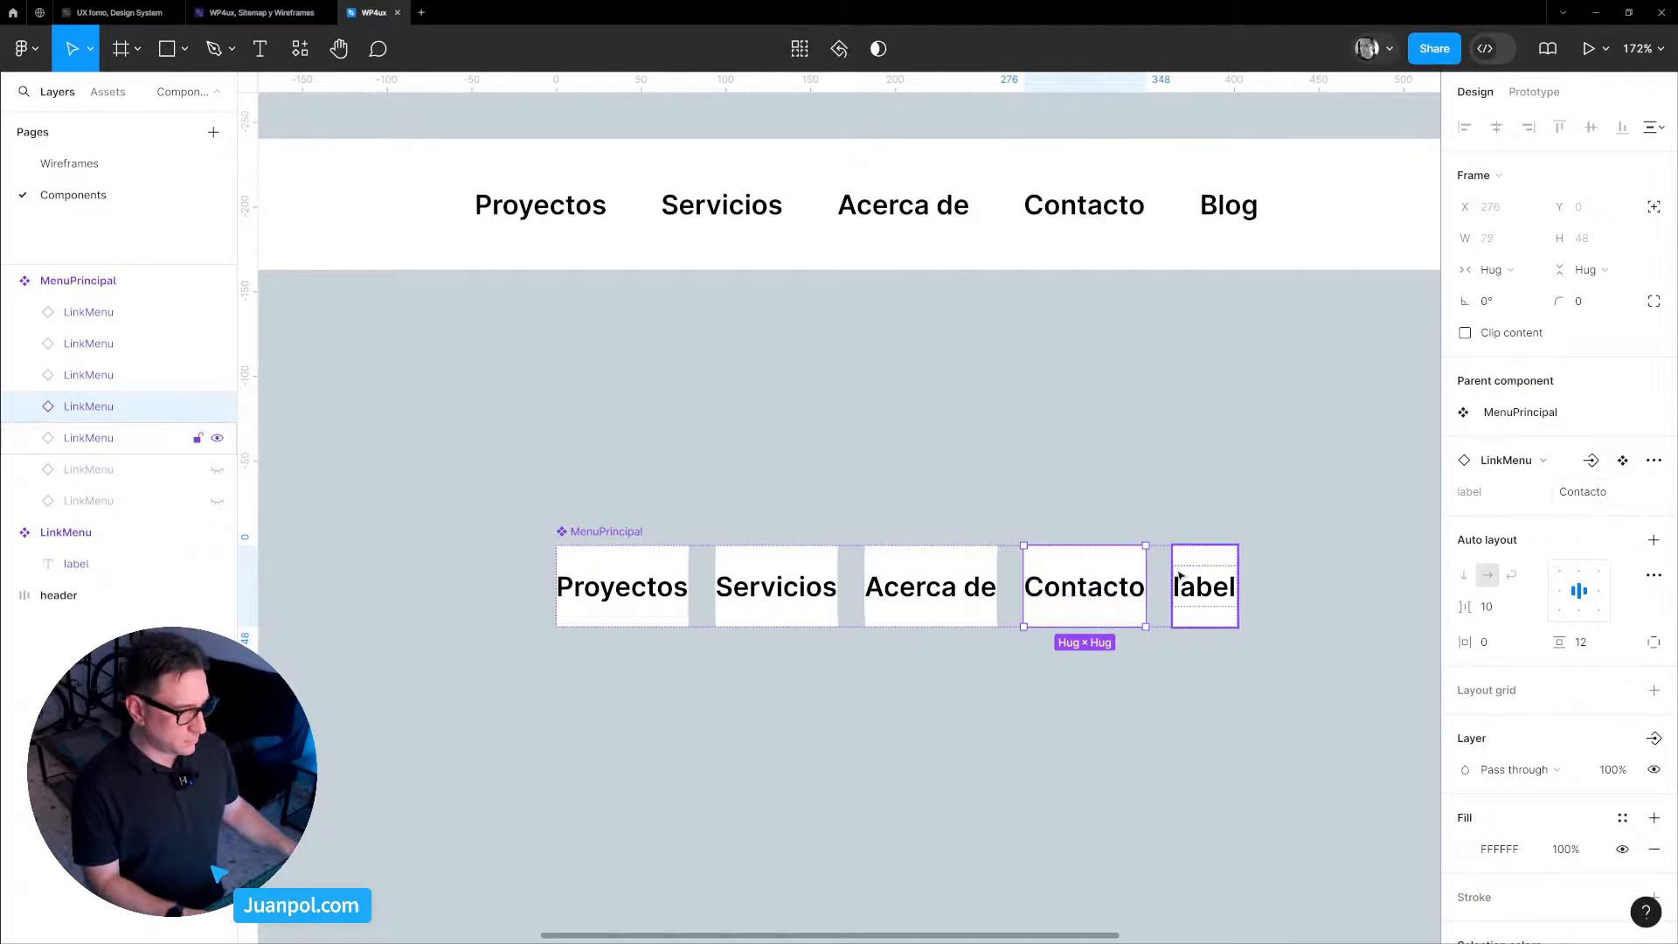
left_click(1591, 492)
type("Blog")
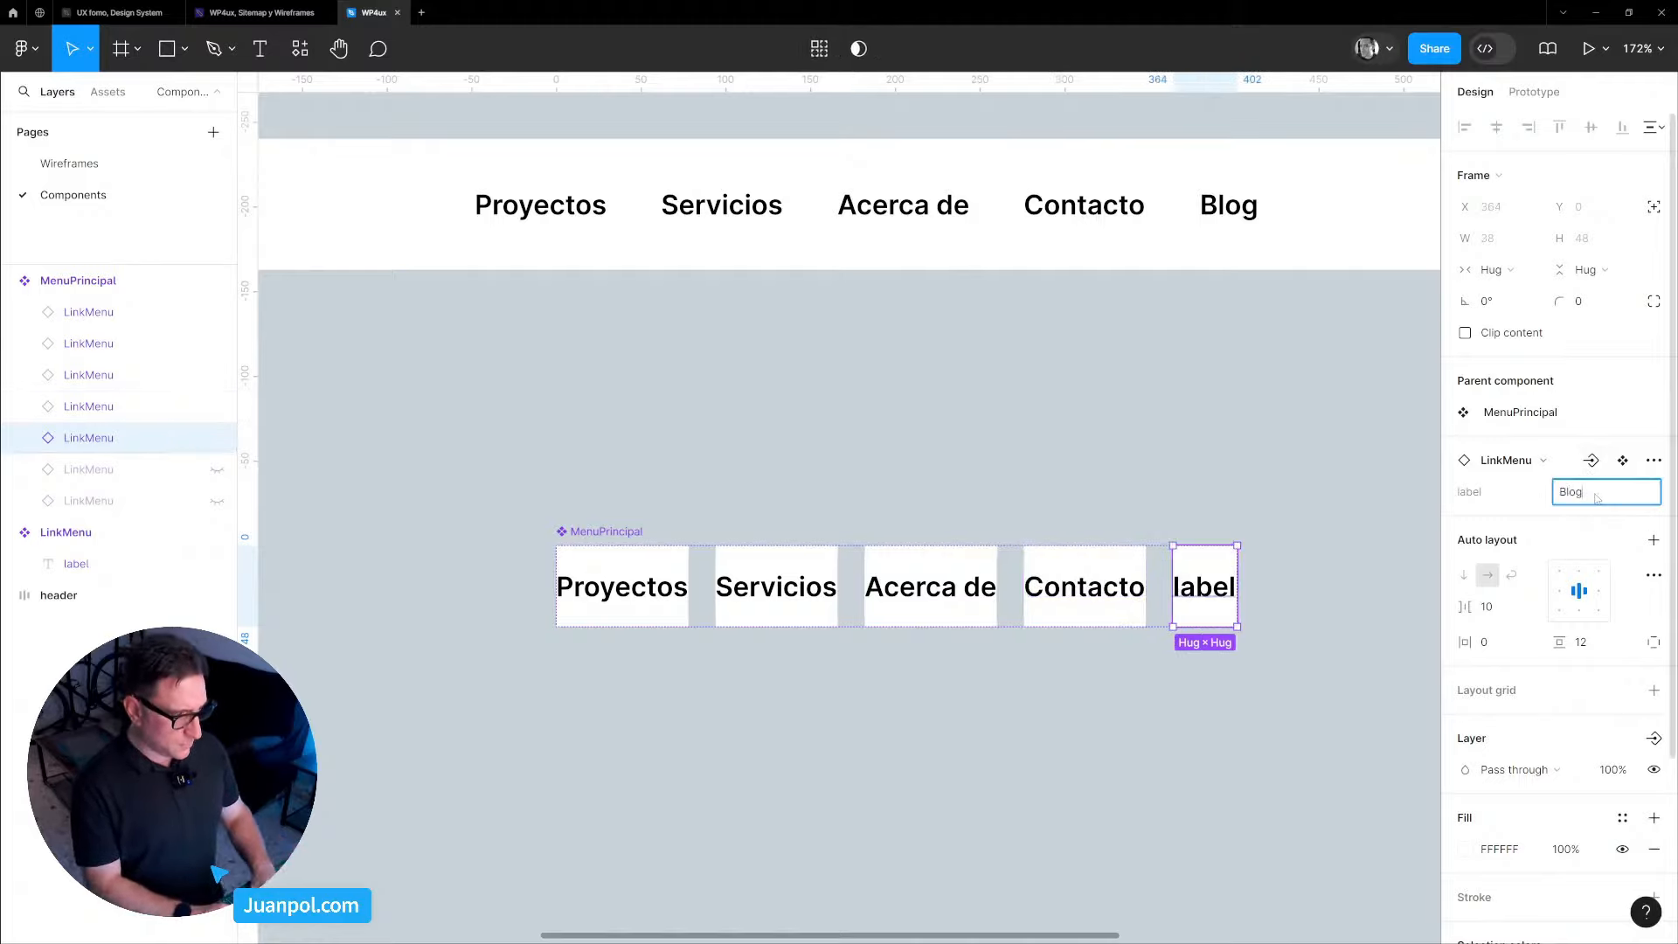
key("Return")
Move the MenuPrincipal component to about X -210, Y 153, beneath the header's navigation links and level with the LinkMenu component.
left_click(1176, 423)
scroll(1114, 439, "right", 3)
scroll(1113, 439, "down", 5)
left_click(740, 444)
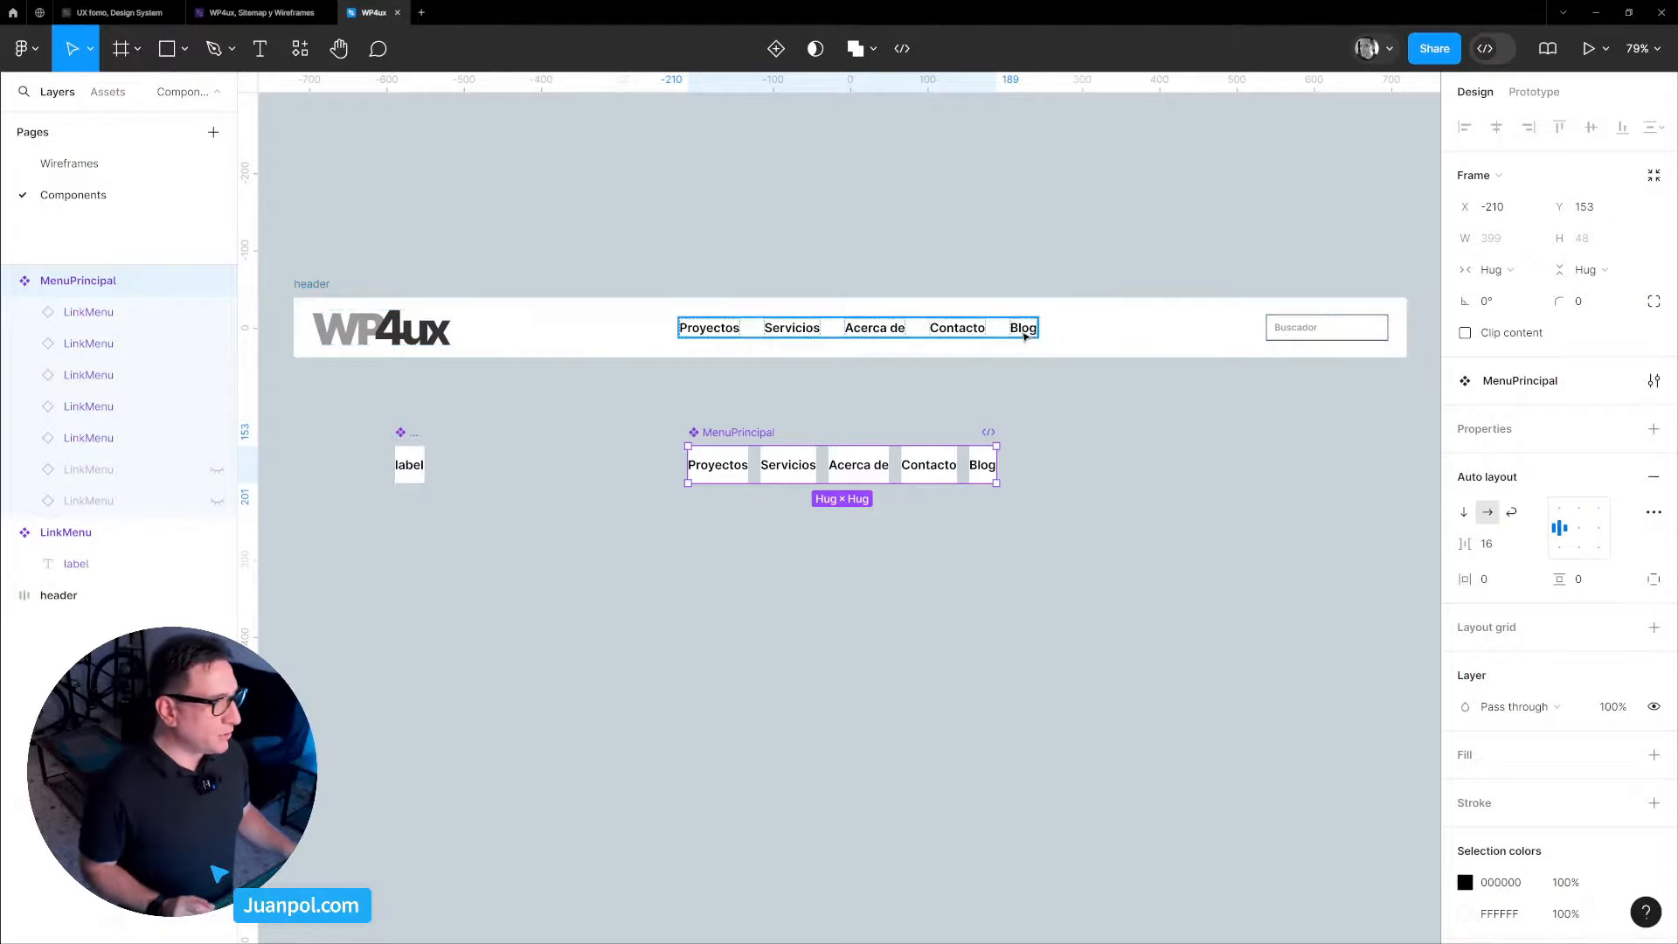
Copy the "Proyectos" text layer out of MenuPrincipal onto the empty canvas below the LinkMenu component, at about X -495, Y 287.
left_click_drag(549, 520, 701, 482)
left_click(885, 436, "ctrl")
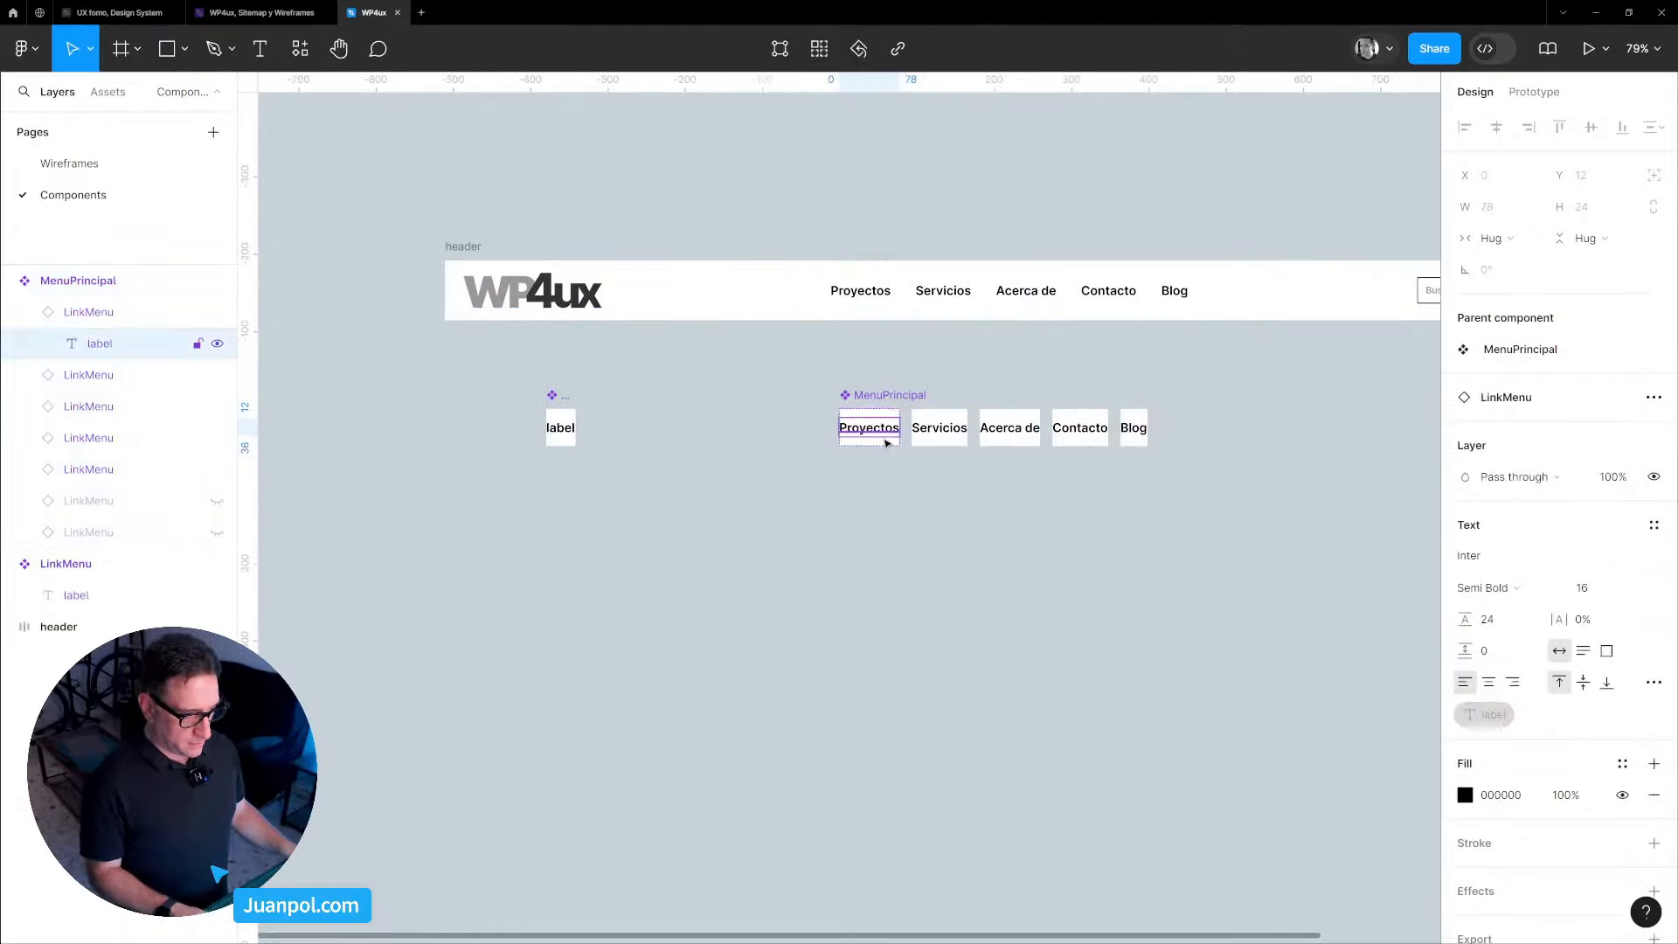
left_click_drag(884, 436, 664, 531)
left_click_drag(592, 600, 713, 585)
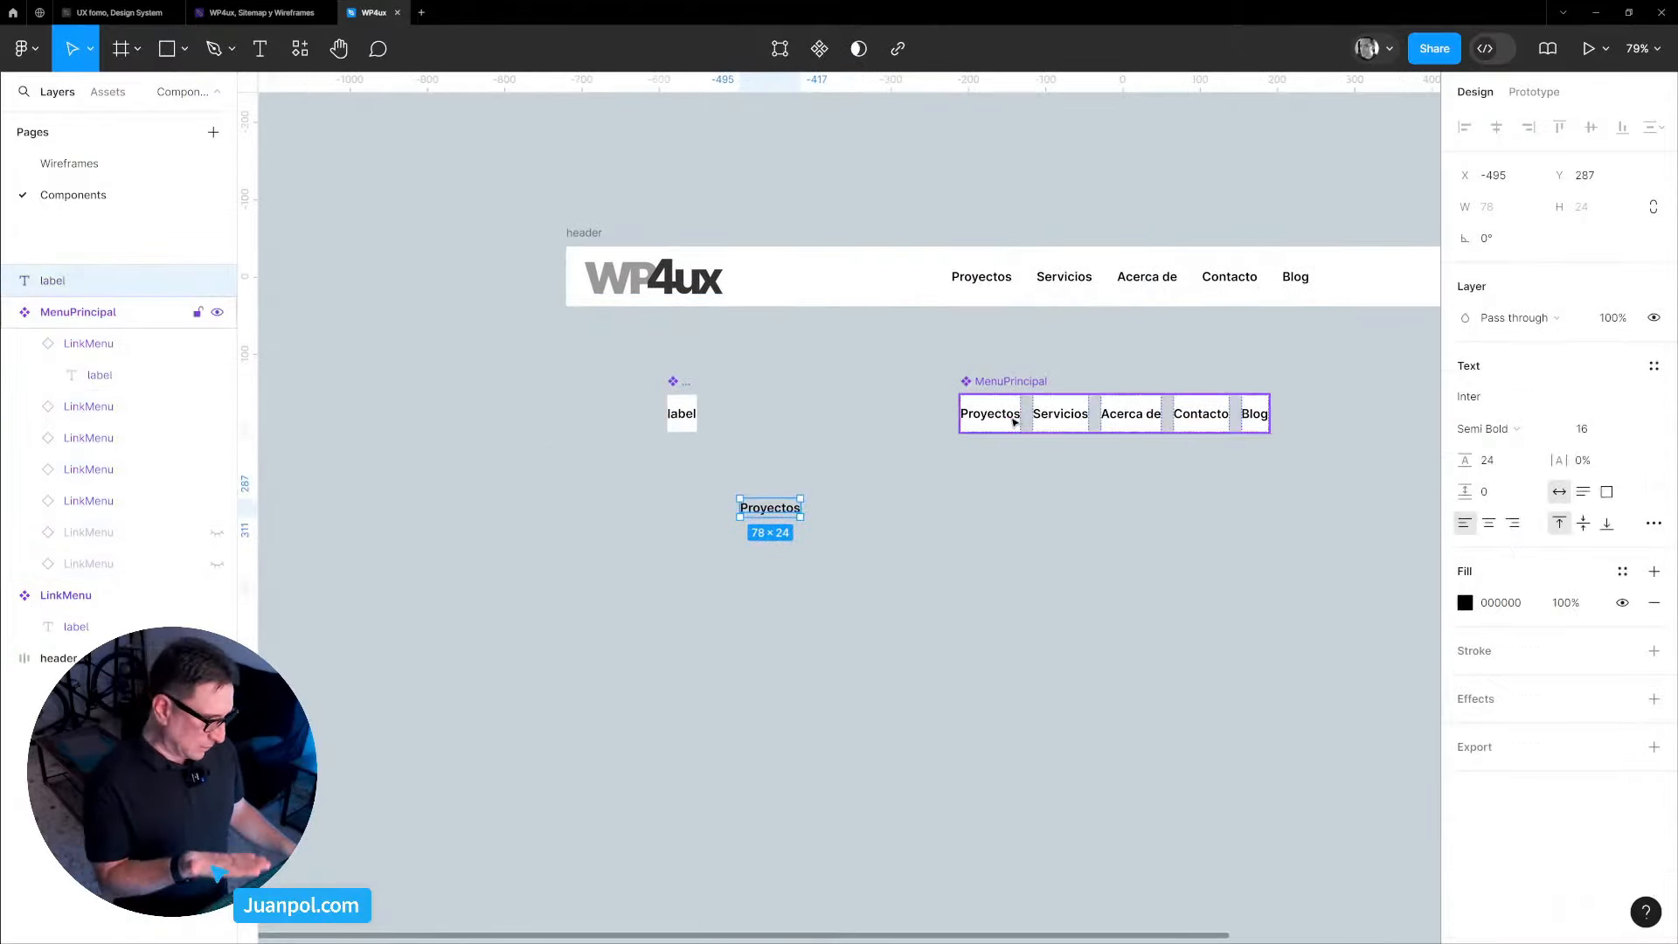
Set the copied "Proyectos" text to font size 14 with a line height of 22.
scroll(790, 502, "up", 3)
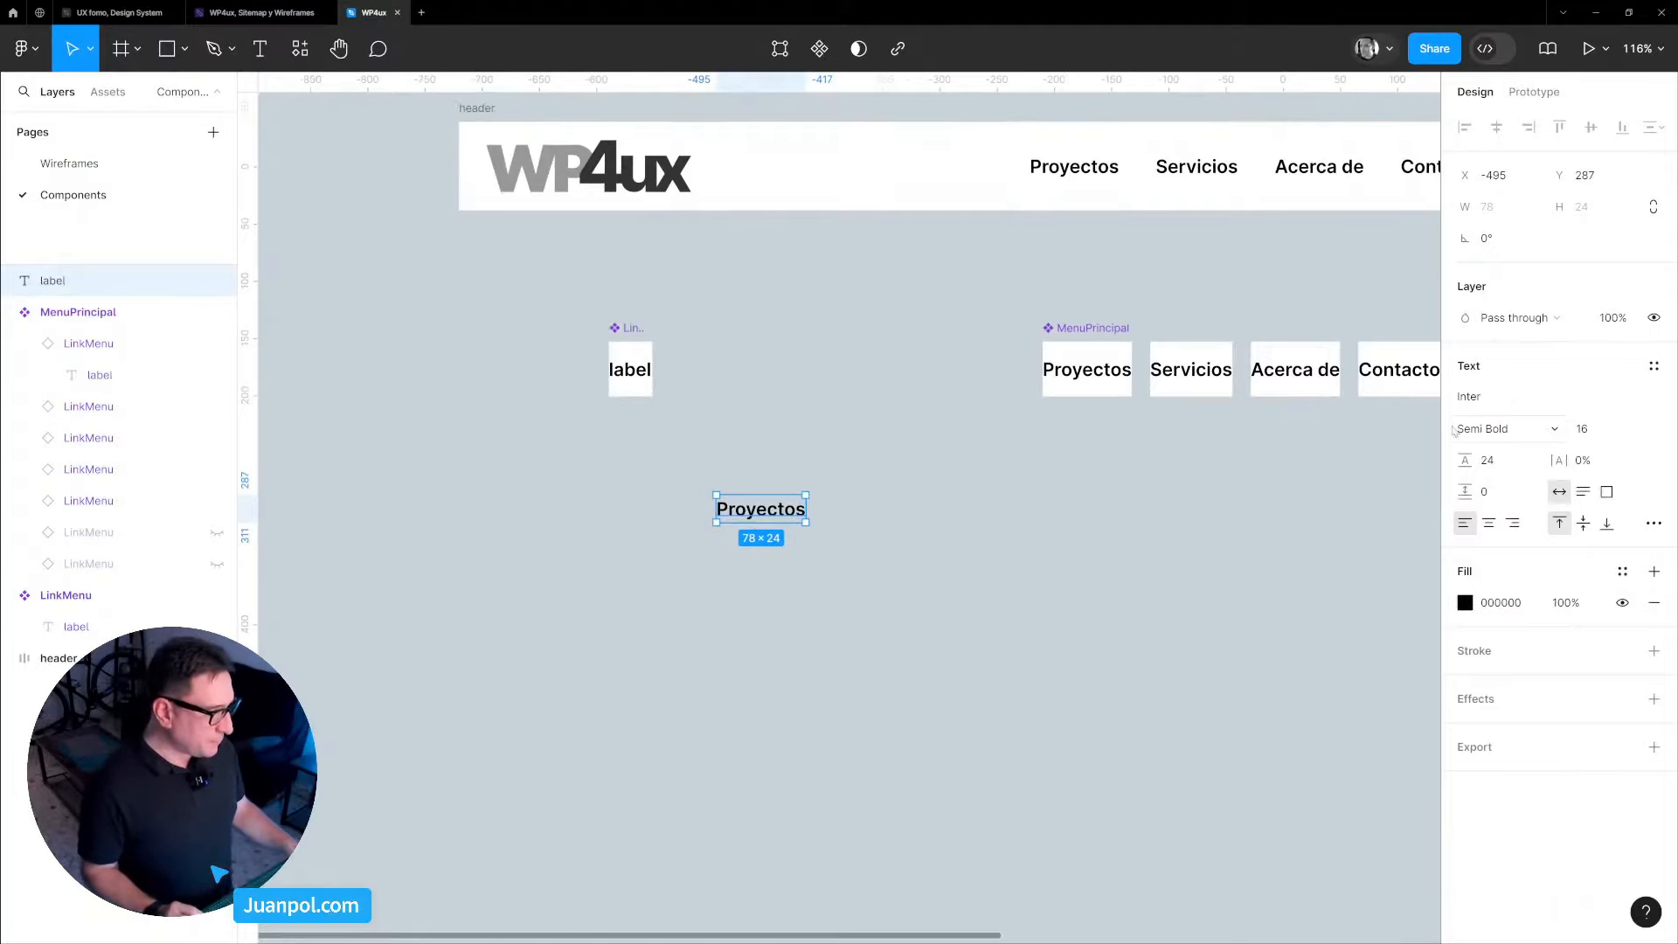
left_click(1577, 432)
type("14")
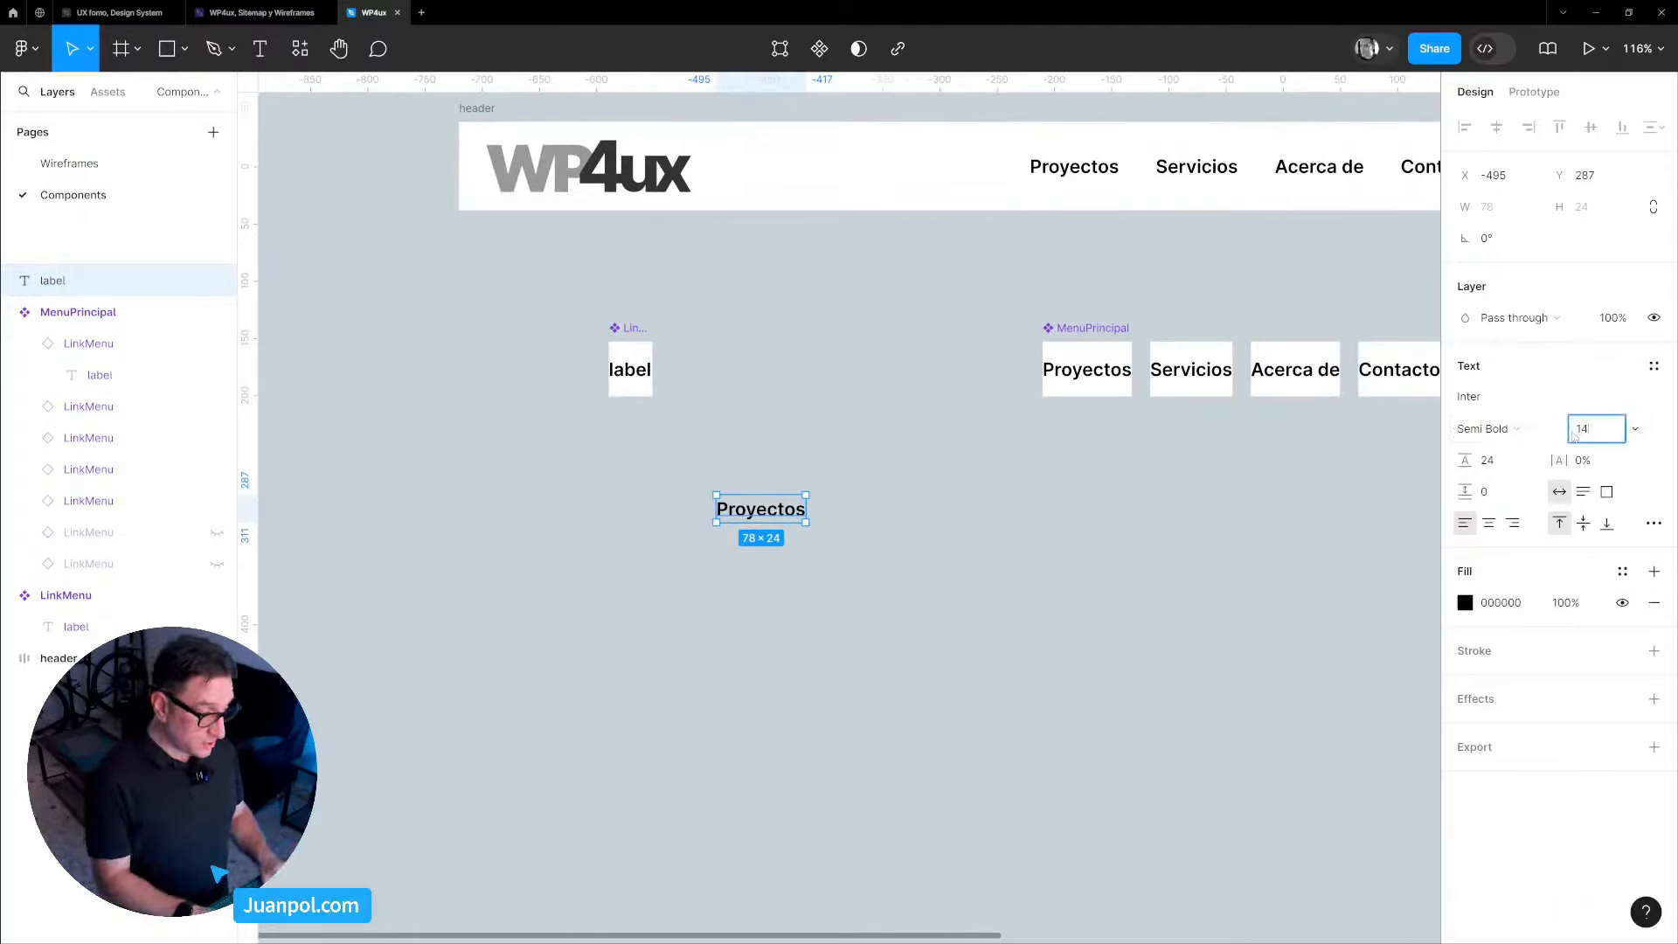
key("Return")
left_click(1464, 463)
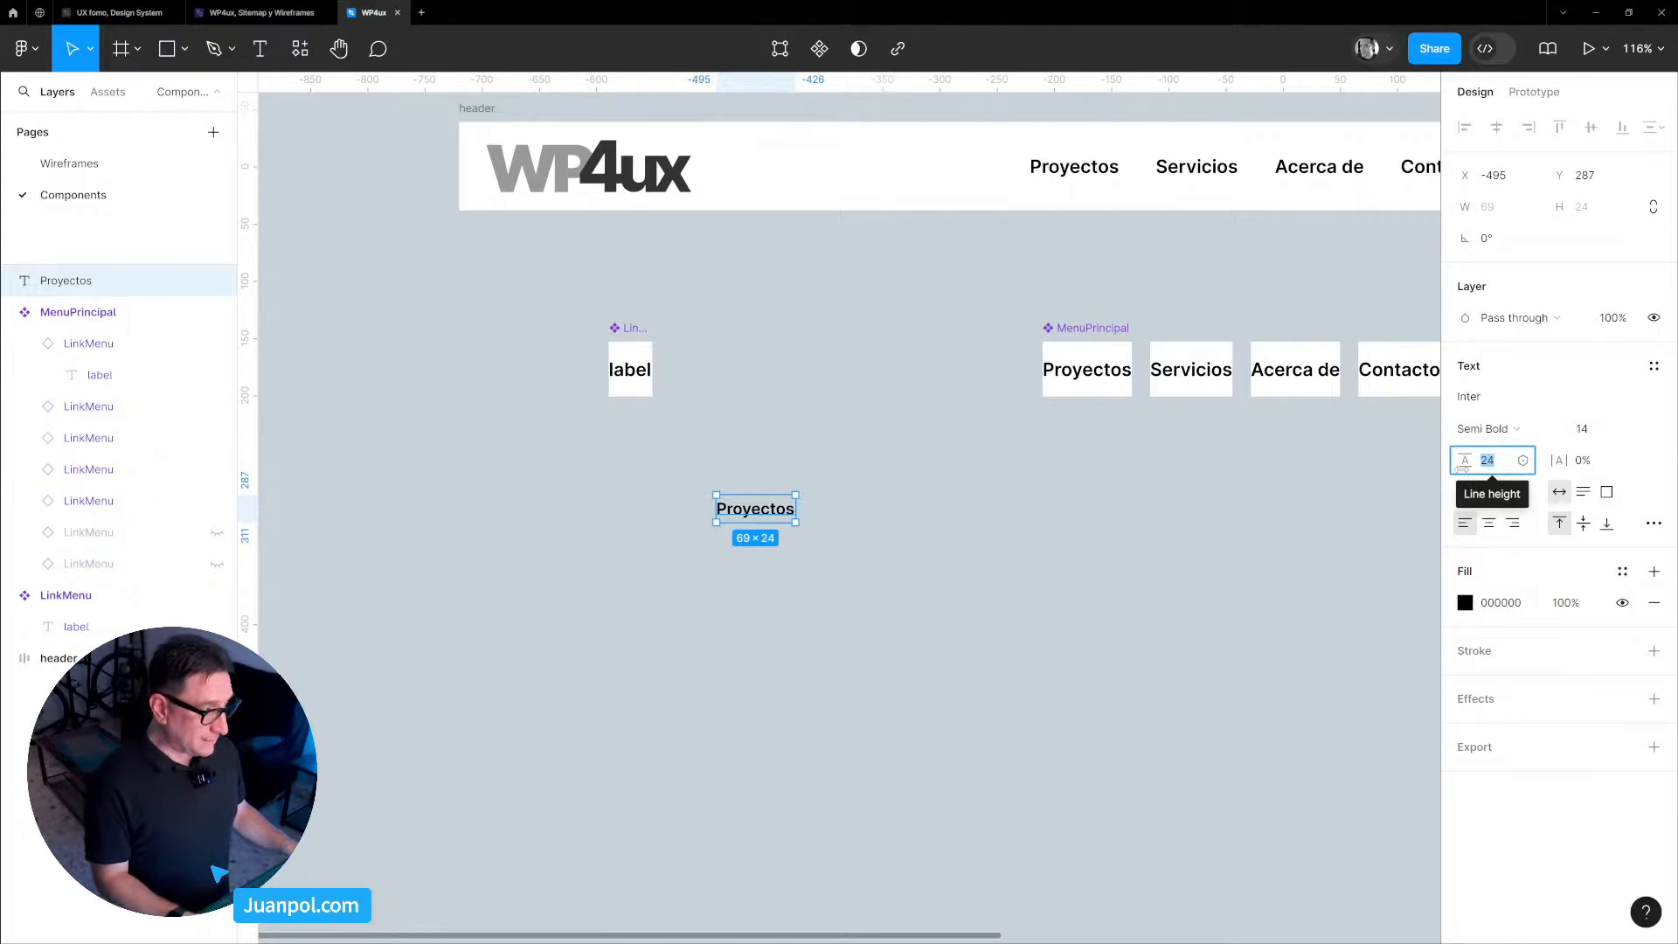
type("22")
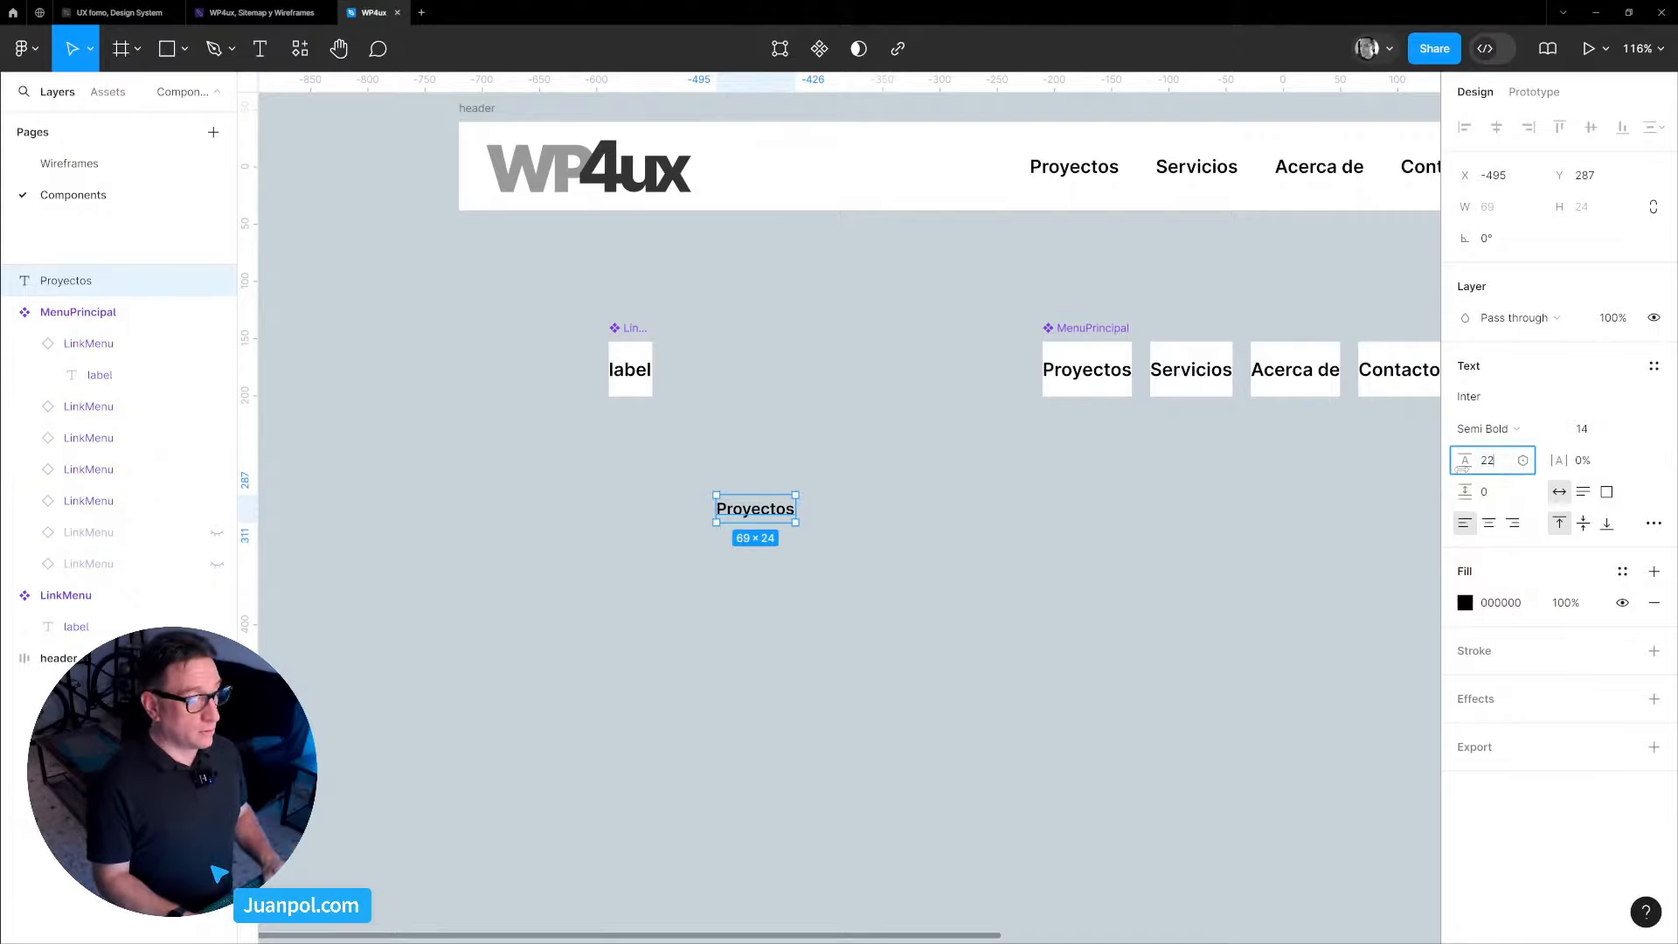
key("Return")
Replace the content of the loose "Proyectos" text layer on the canvas with "Buscador".
double_click(760, 517)
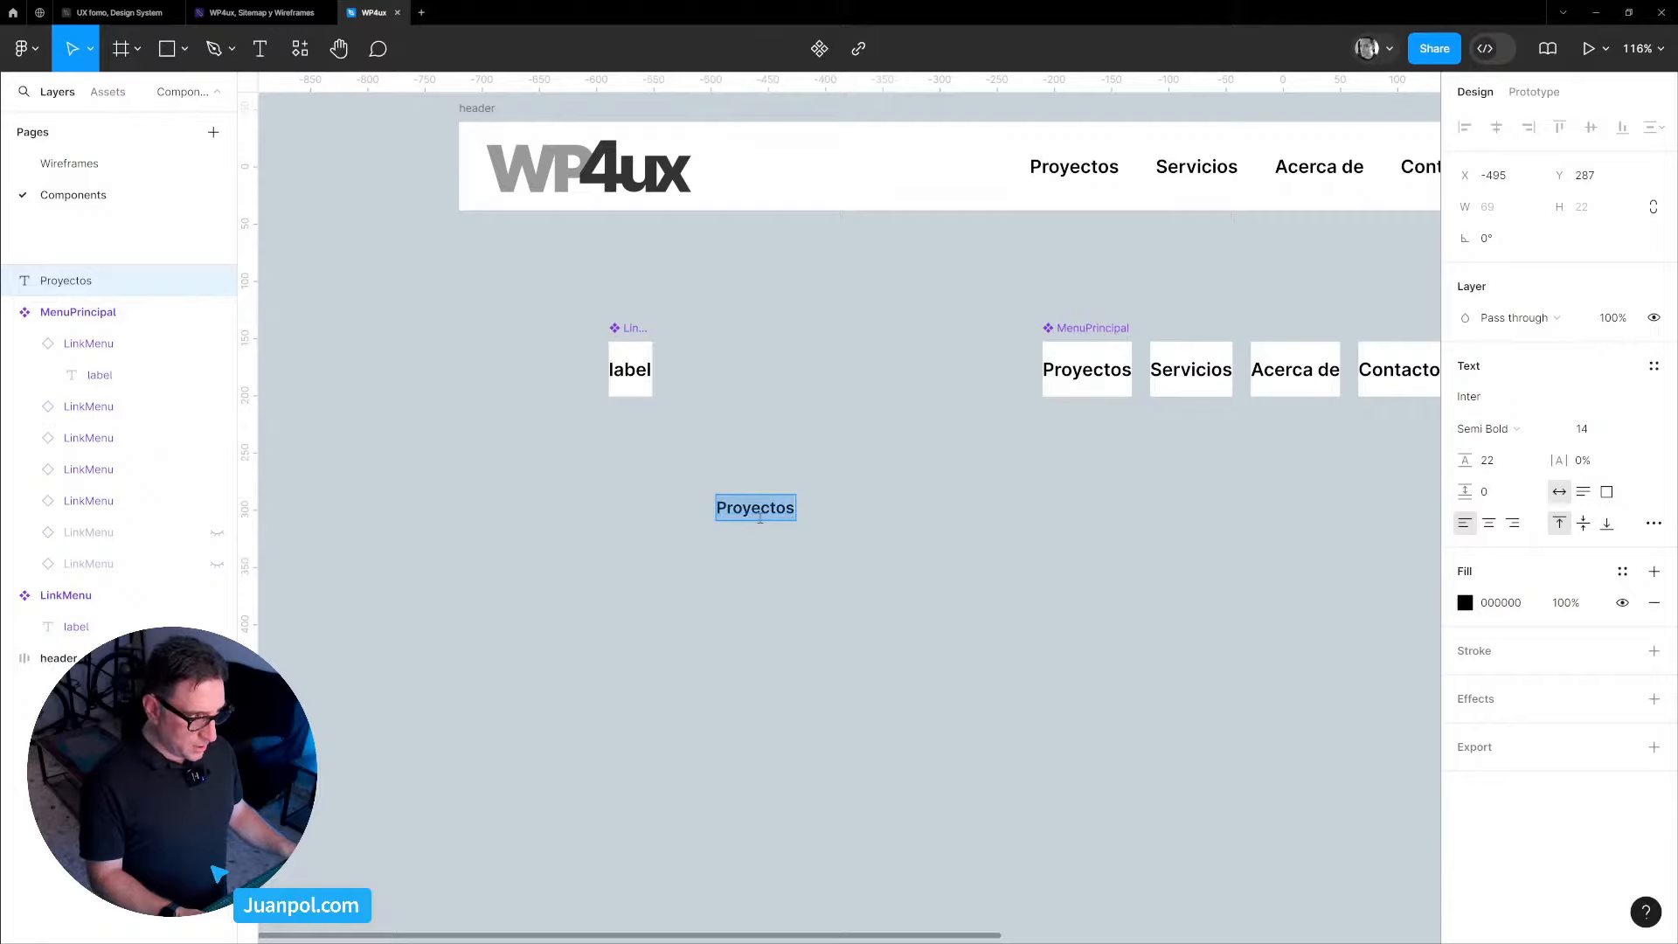
type("Buscador")
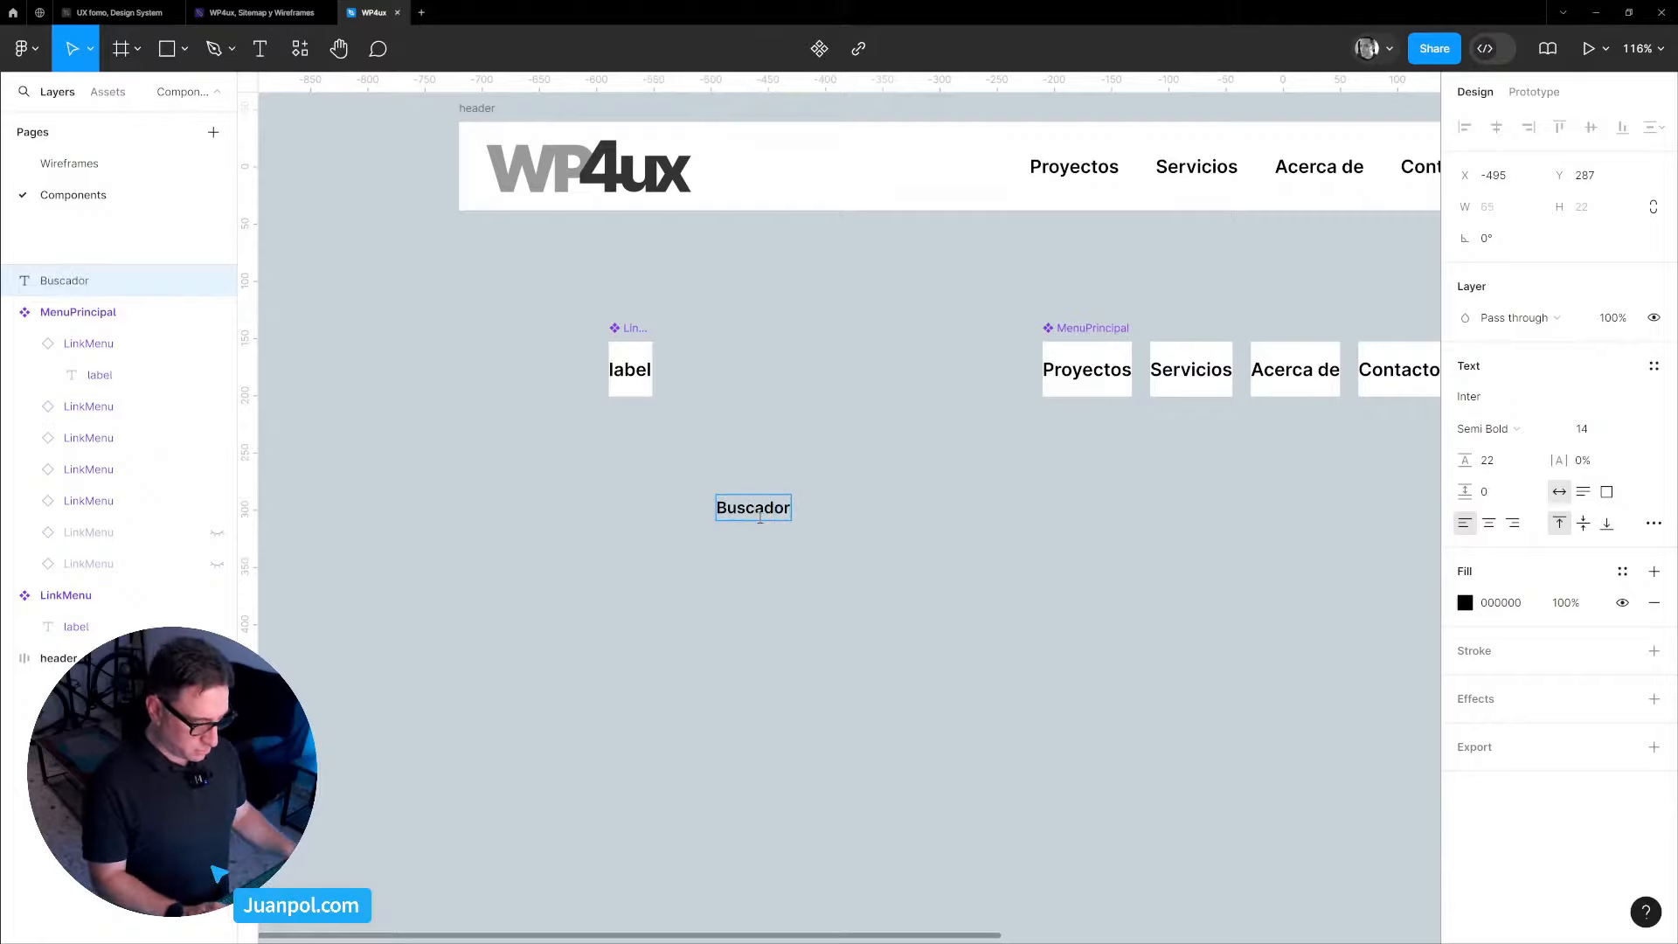
Set the font weight of the loose "Buscador" text to Regular.
key("Escape")
left_click(1485, 428)
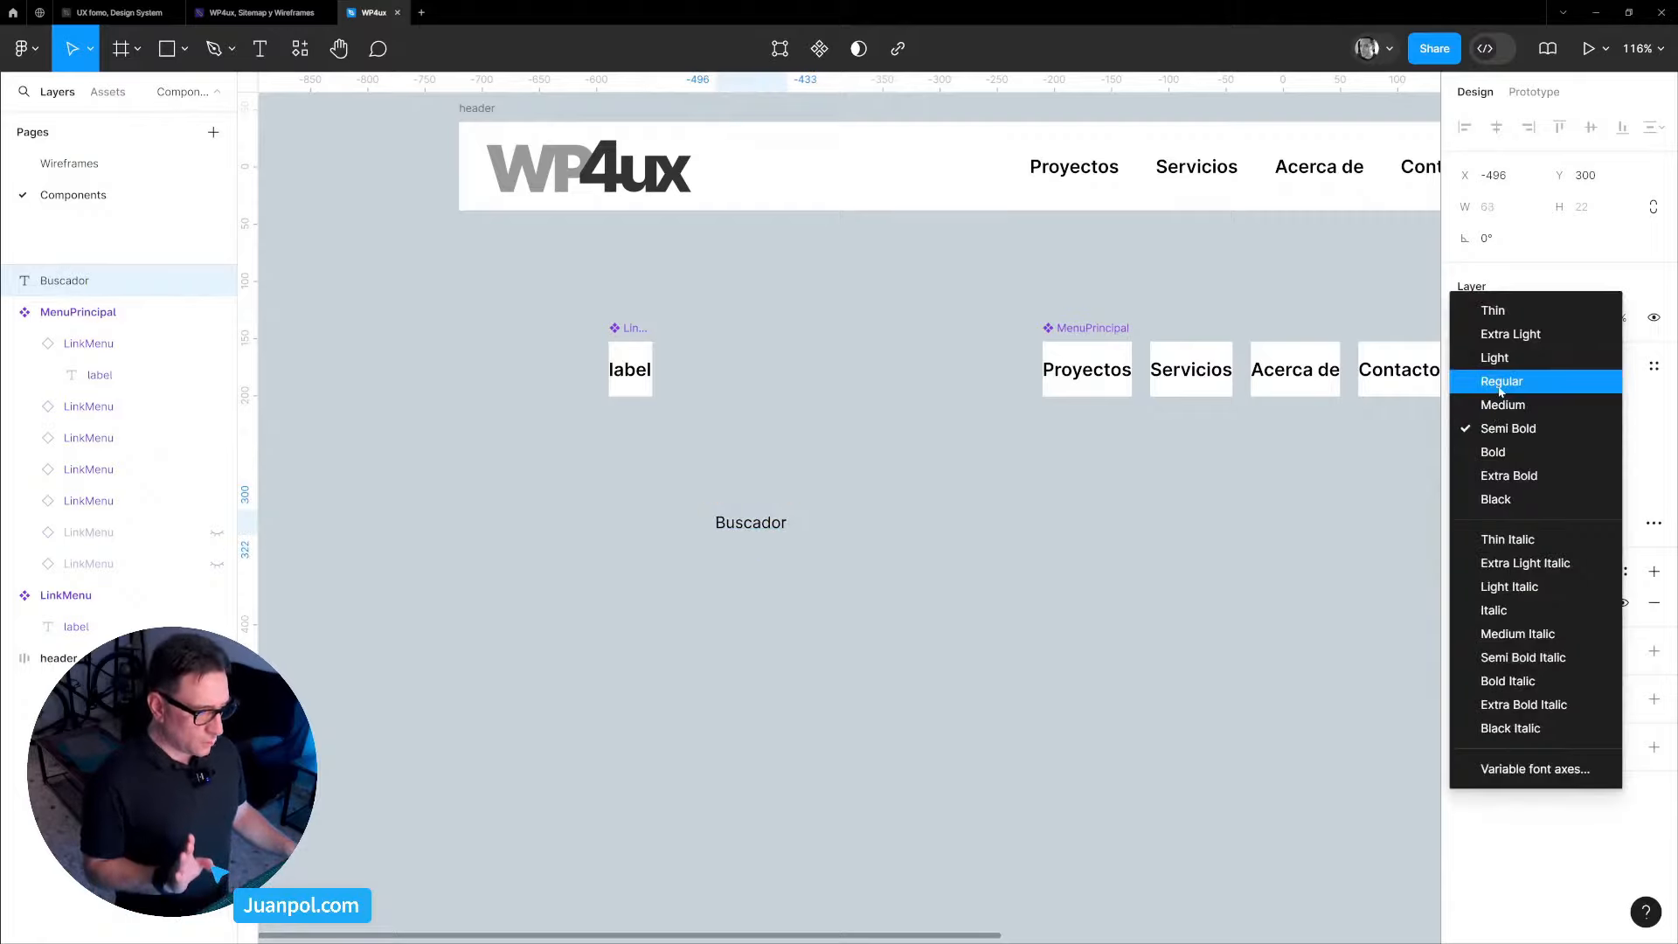
left_click(1501, 381)
scroll(891, 565, "down", 2)
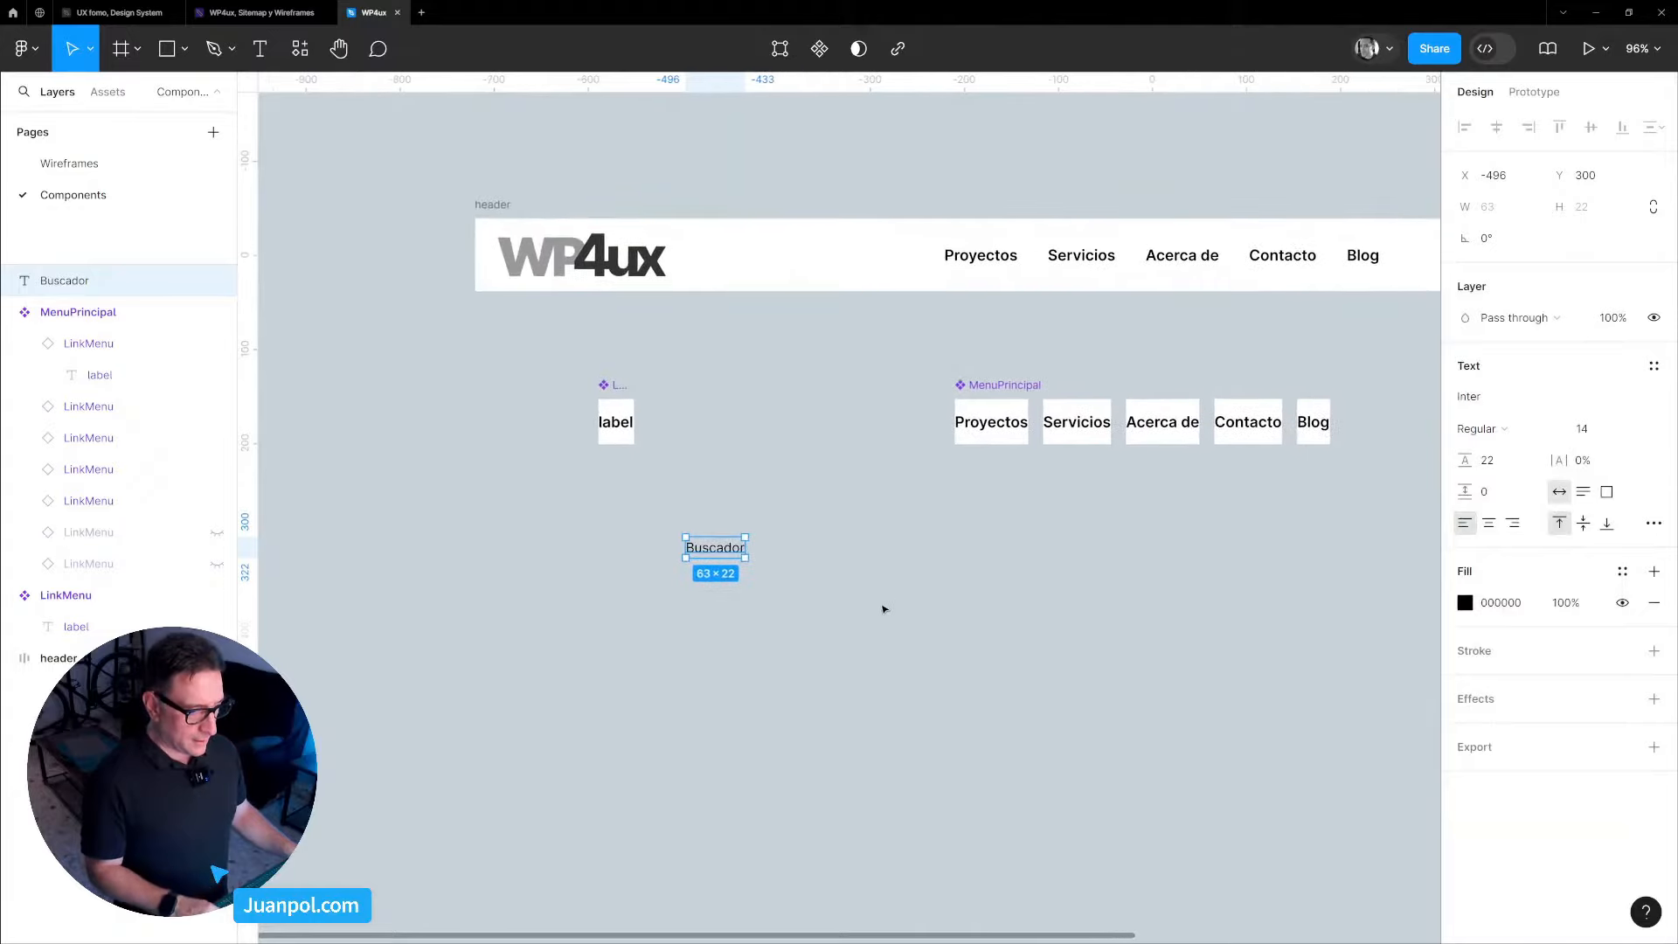
Wrap the "Buscador" text in an auto layout frame and name the frame "Buscador".
scroll(689, 538, "up", 2)
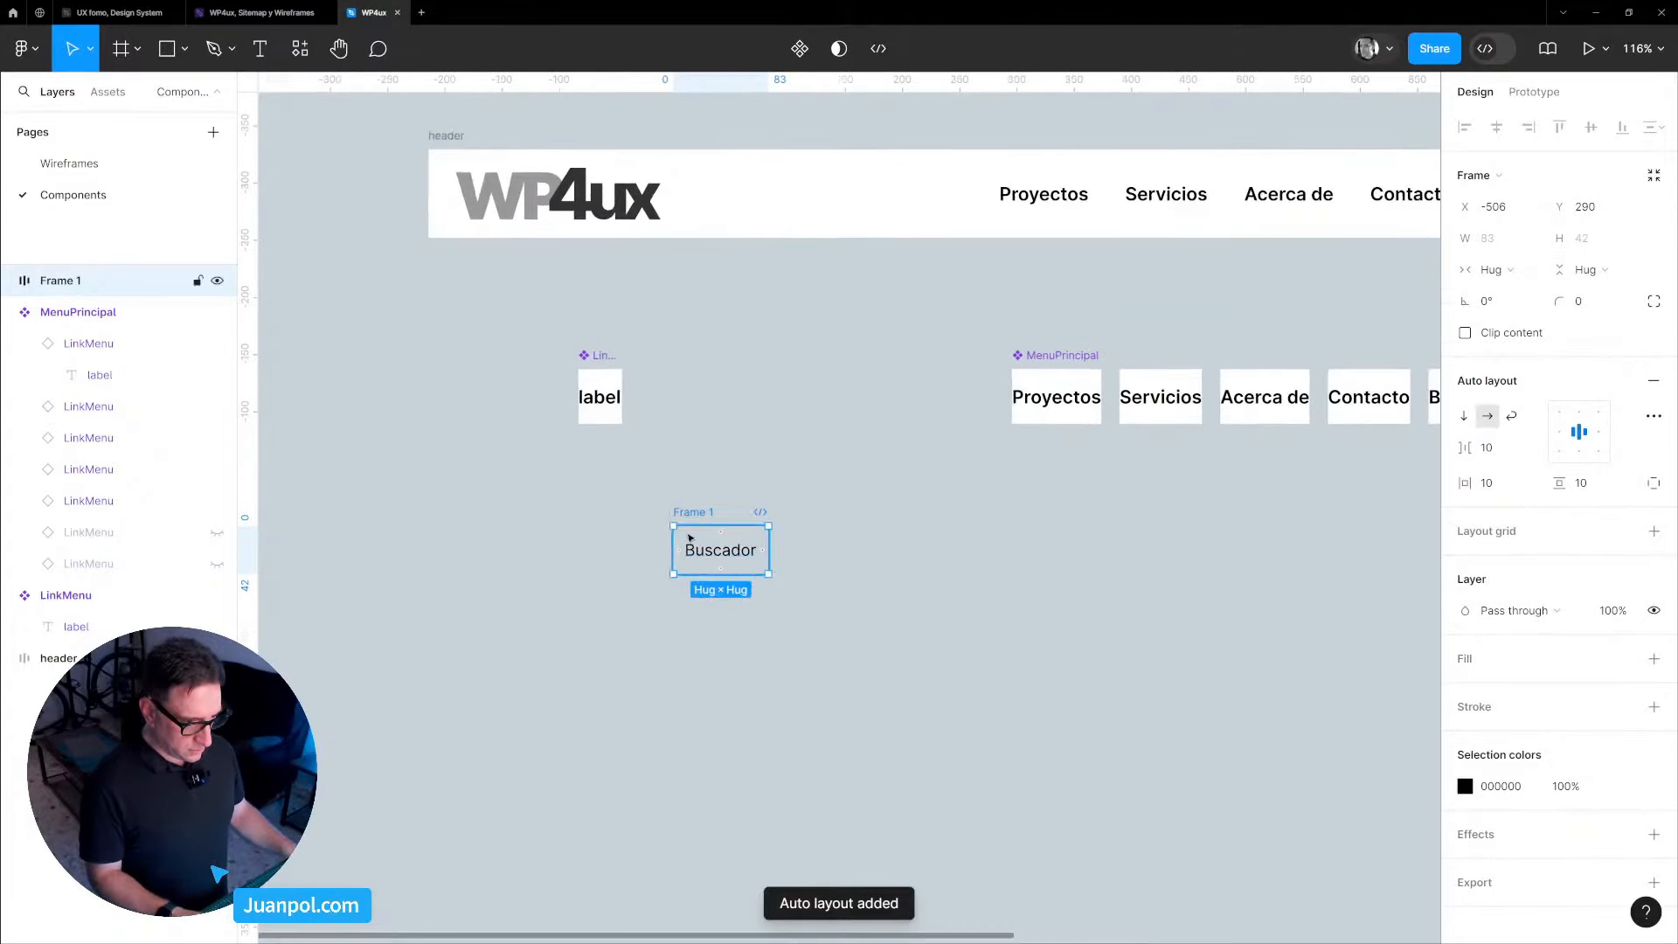
double_click(689, 513)
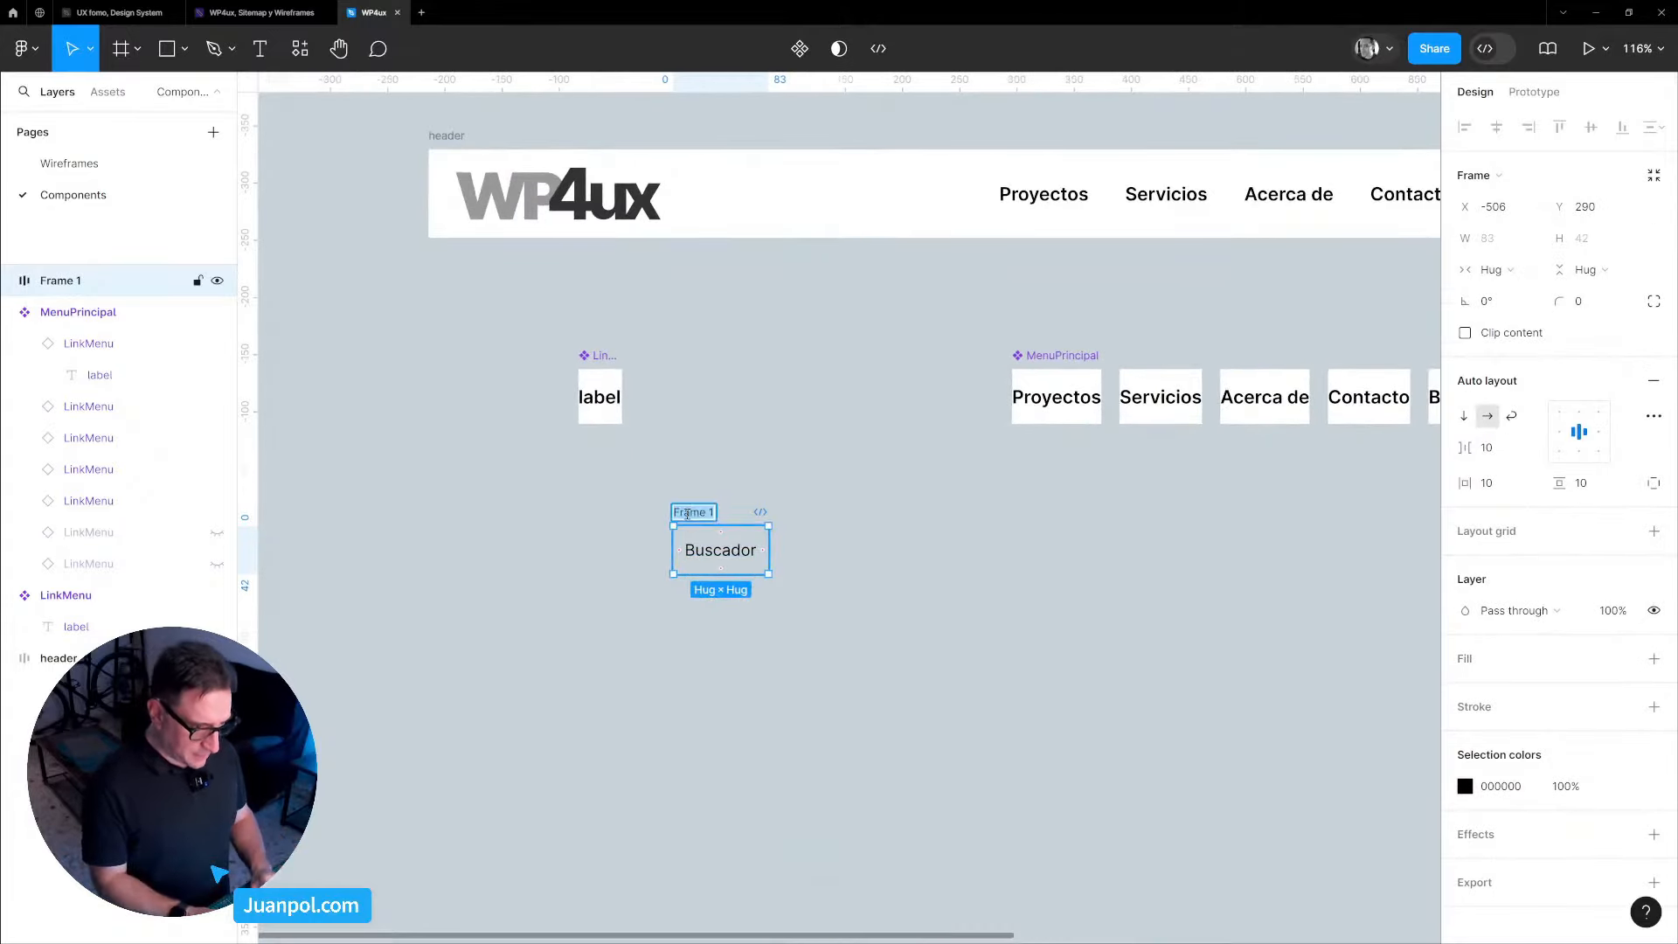
type("Buscador")
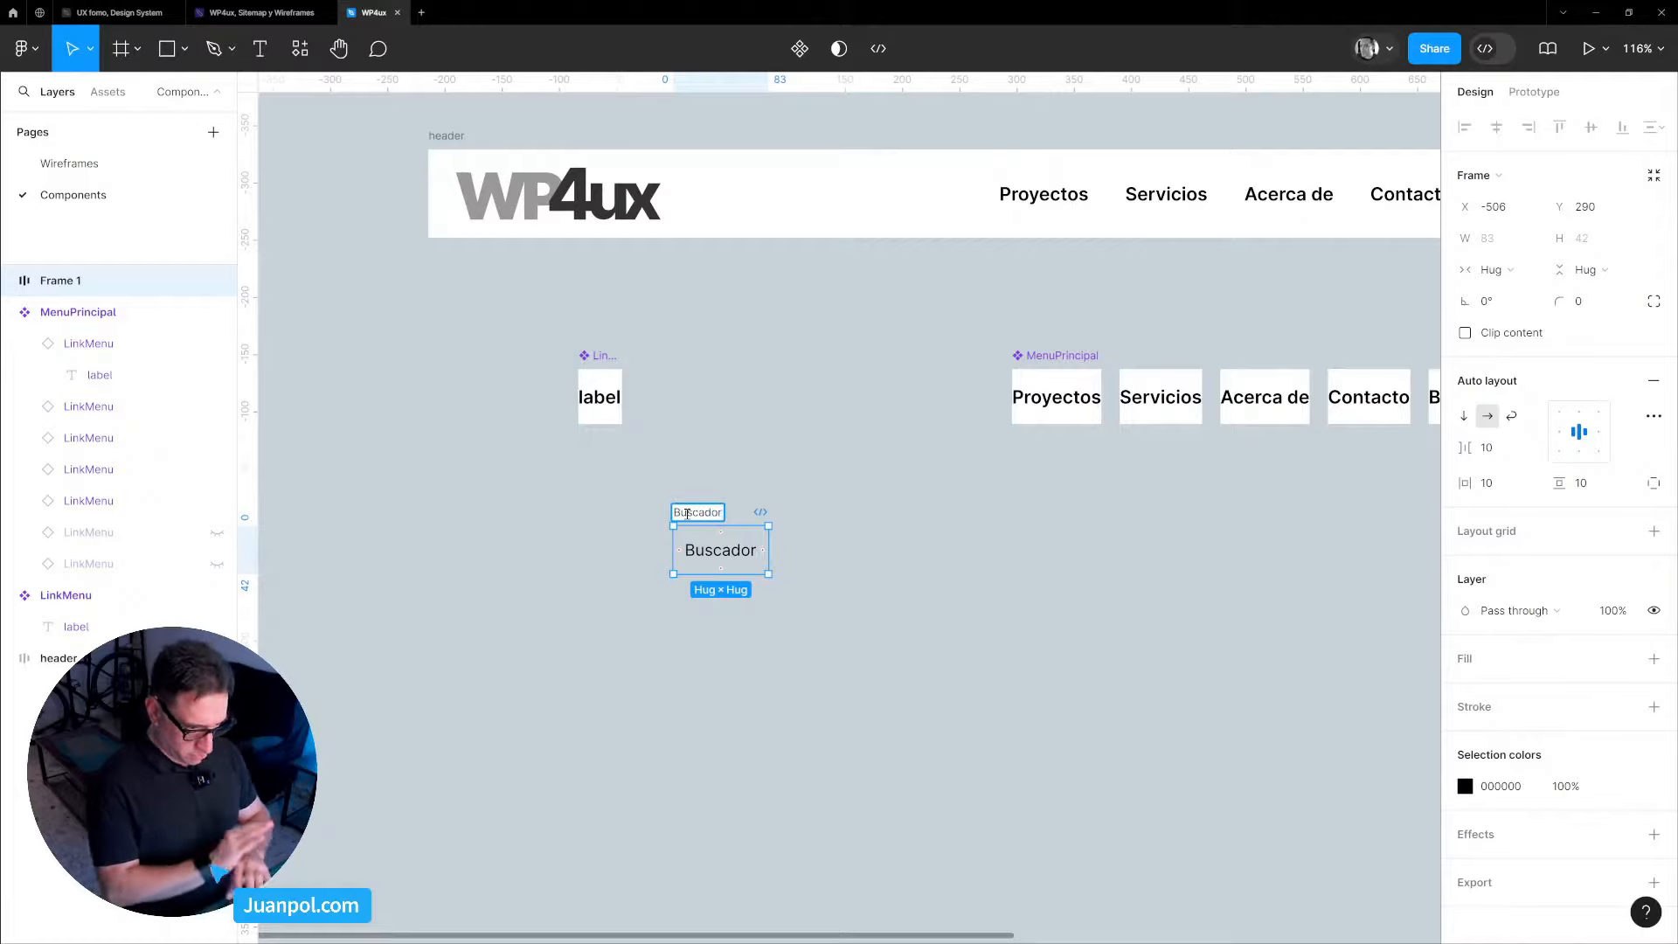
key("Return")
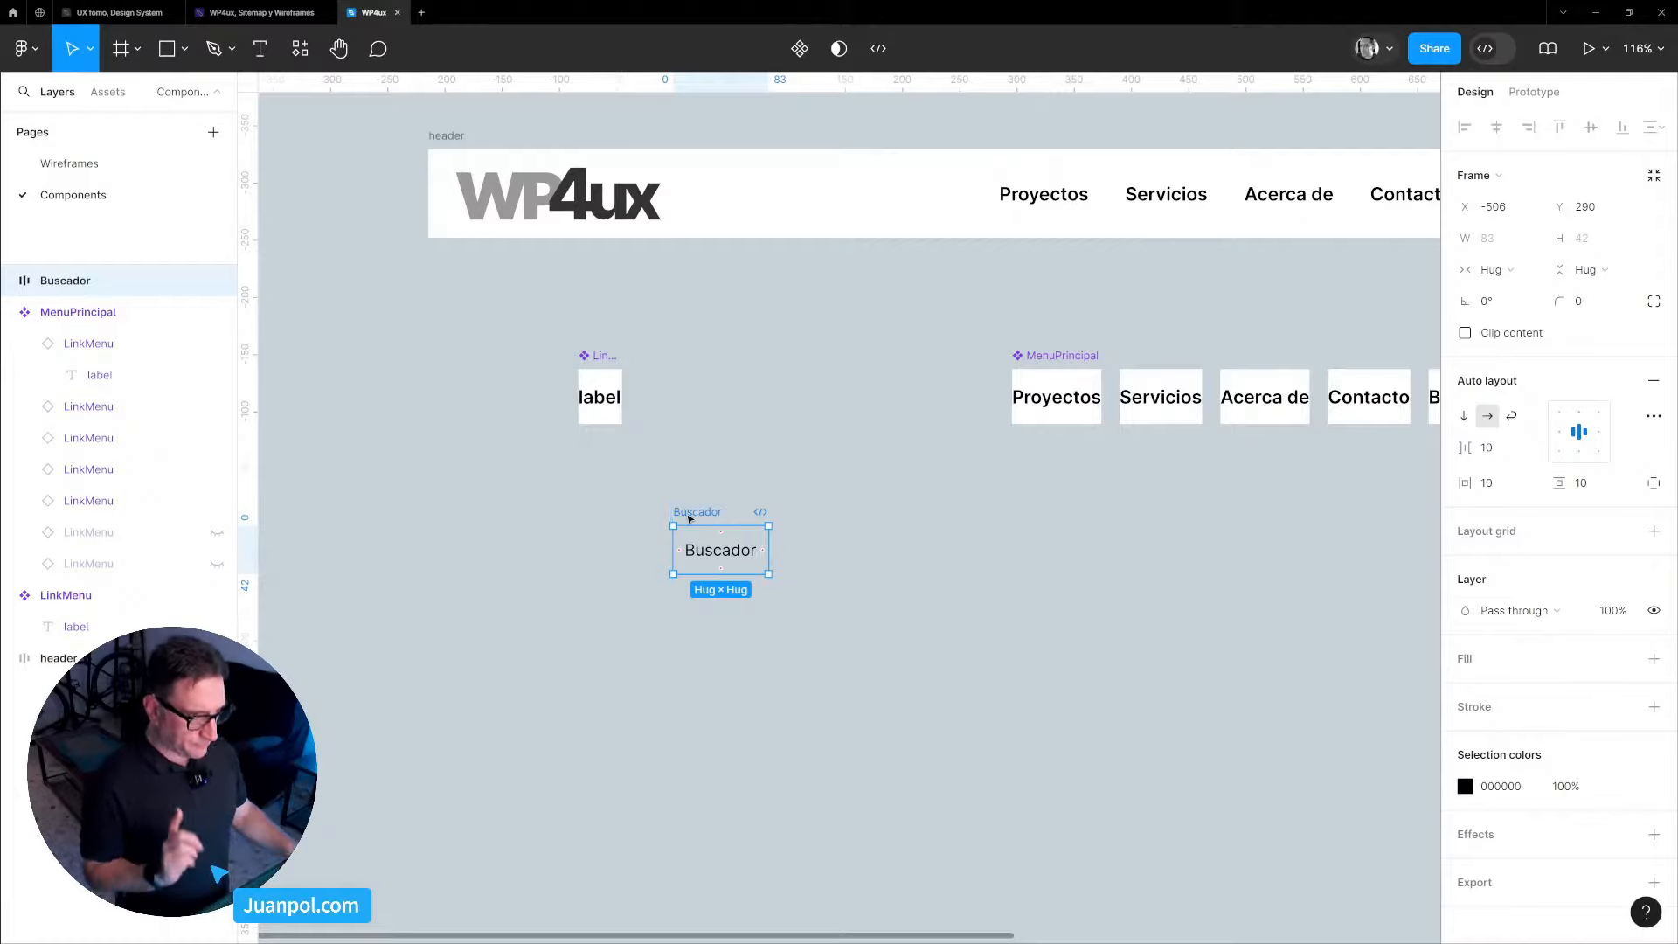
Give the Buscador frame an FFFFFF fill, with 12 vertical padding and 16 horizontal padding.
left_click(1654, 659)
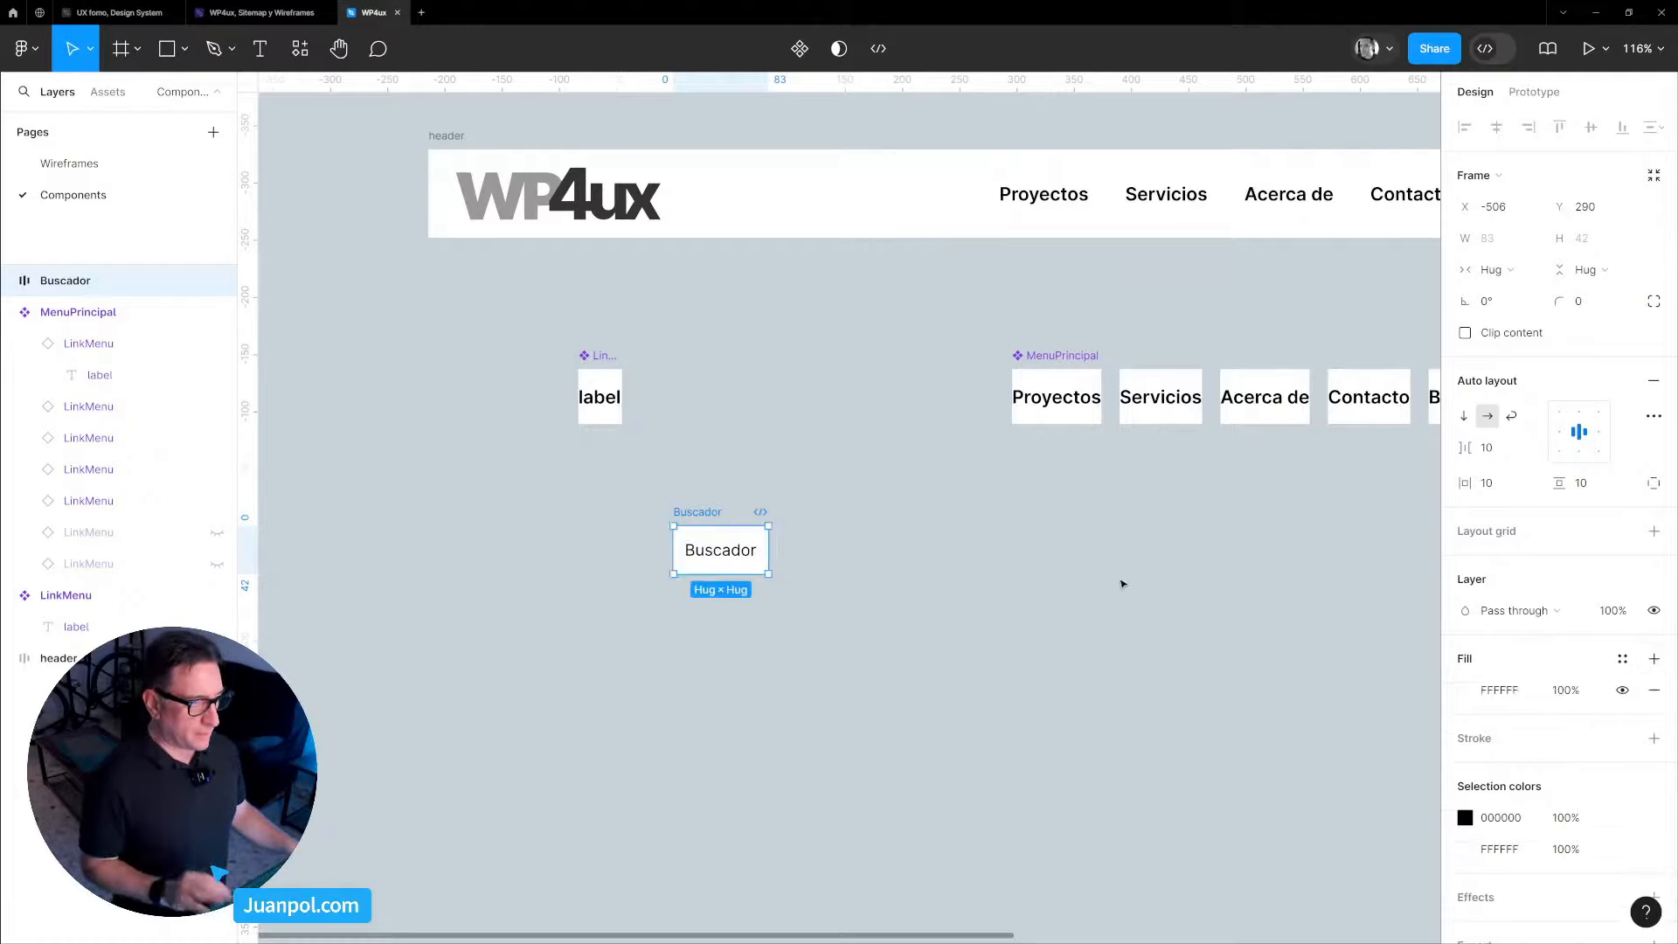
scroll(989, 573, "down", 3)
scroll(962, 574, "down", 2)
left_click(1586, 483)
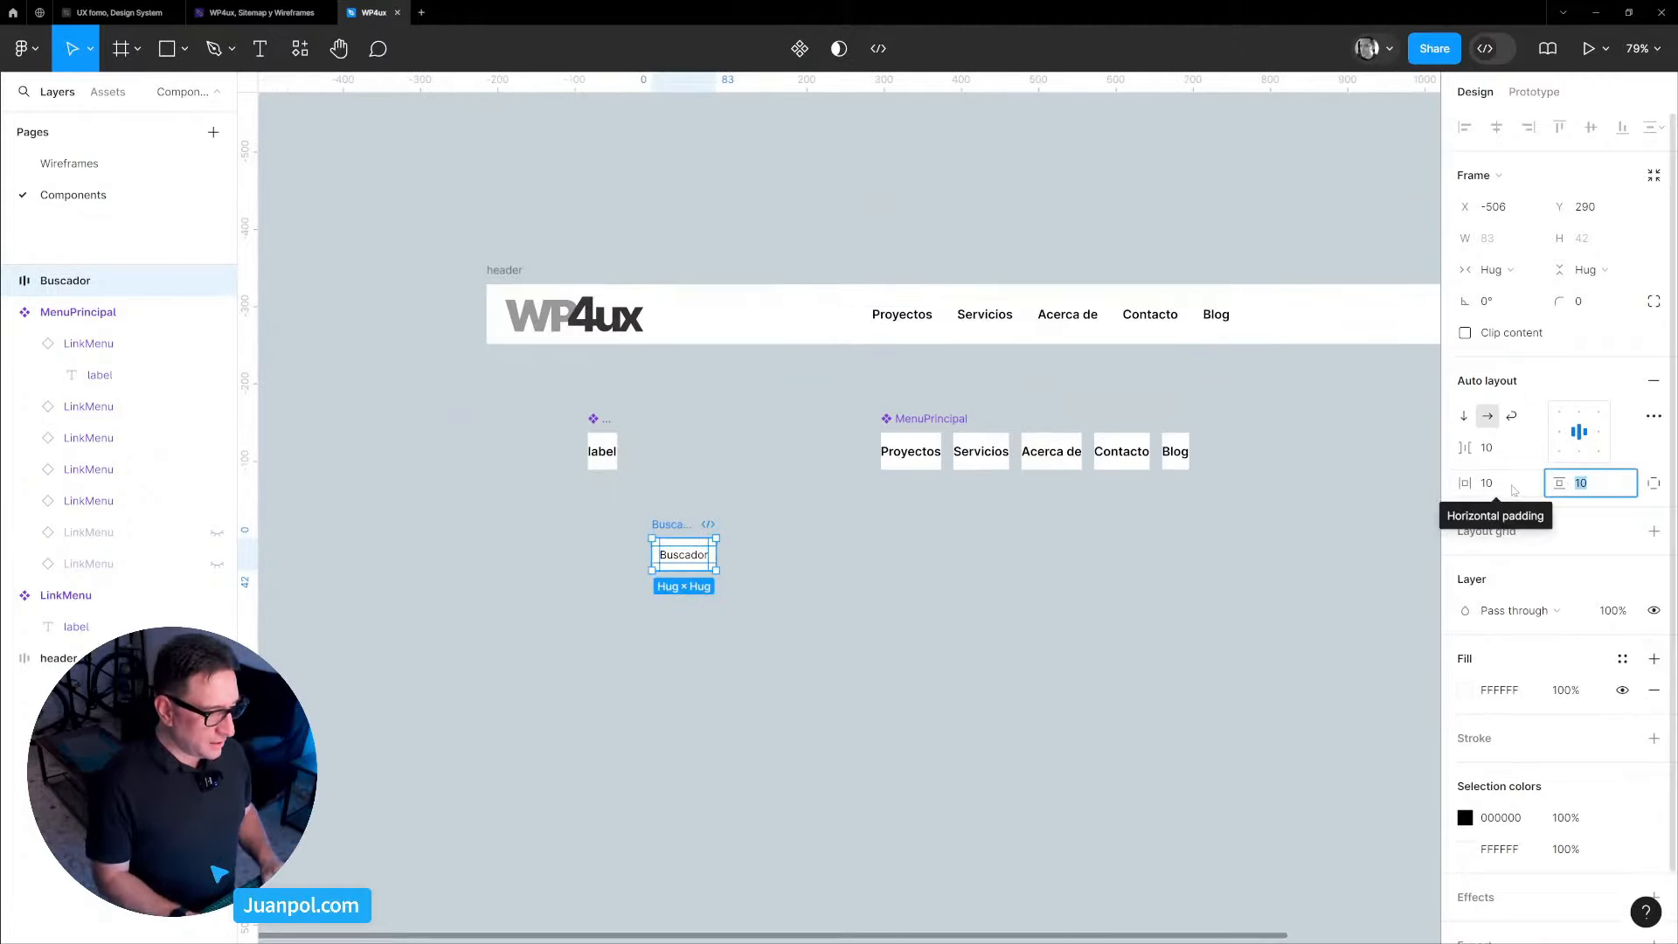
type("12")
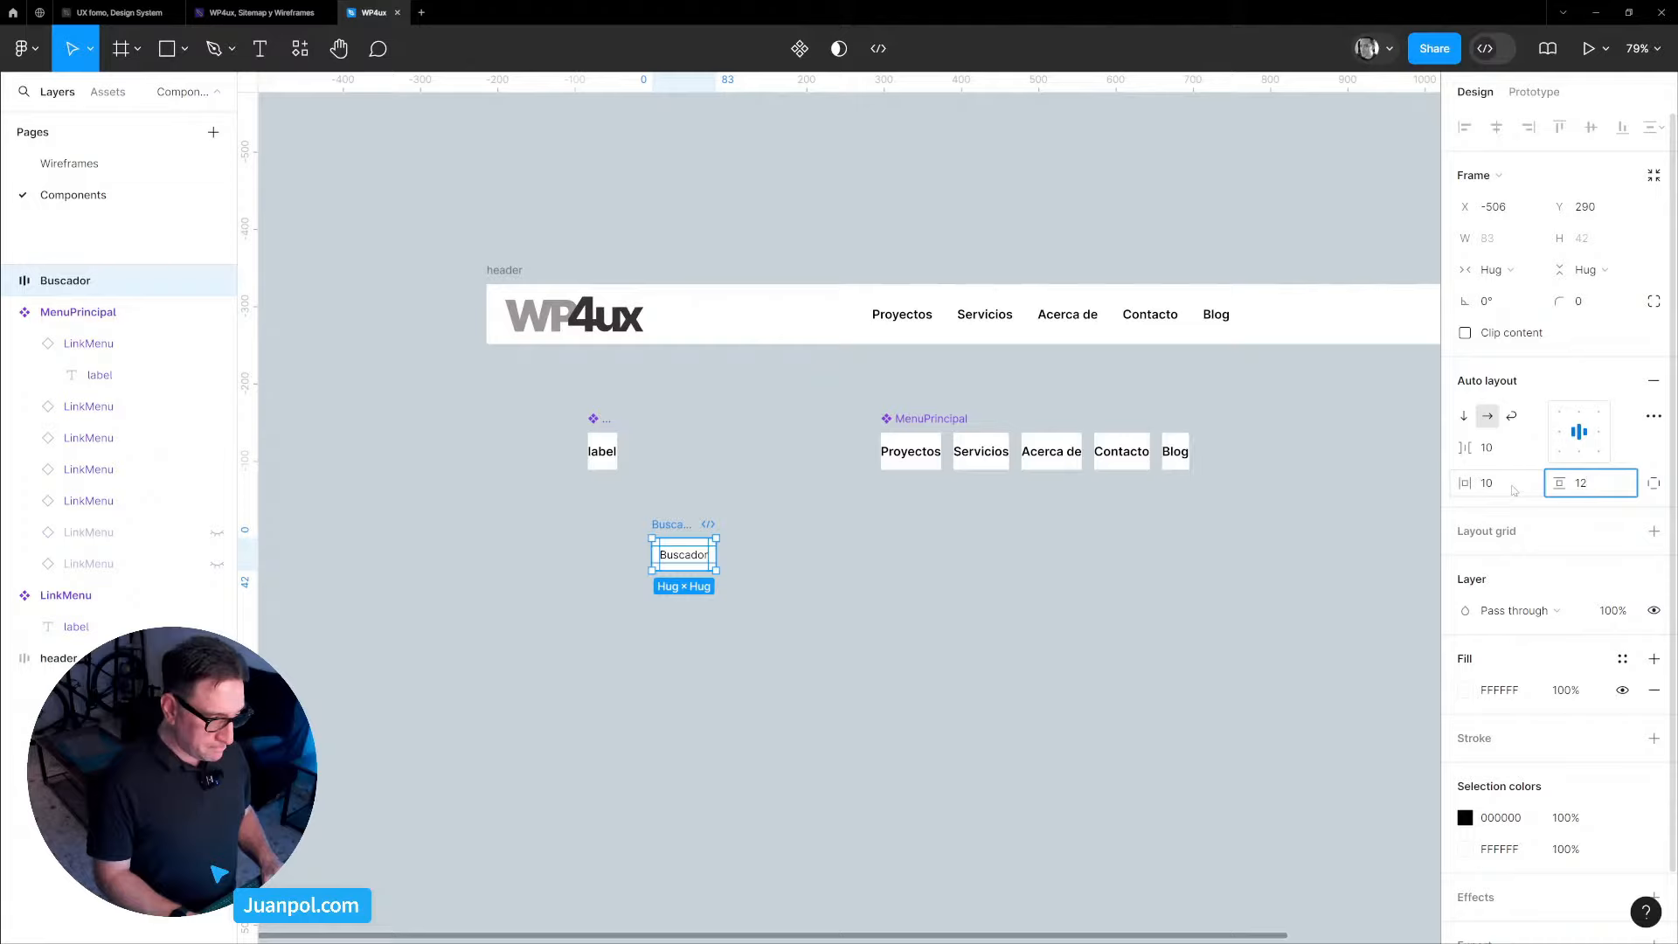
key("Return")
left_click(1510, 485)
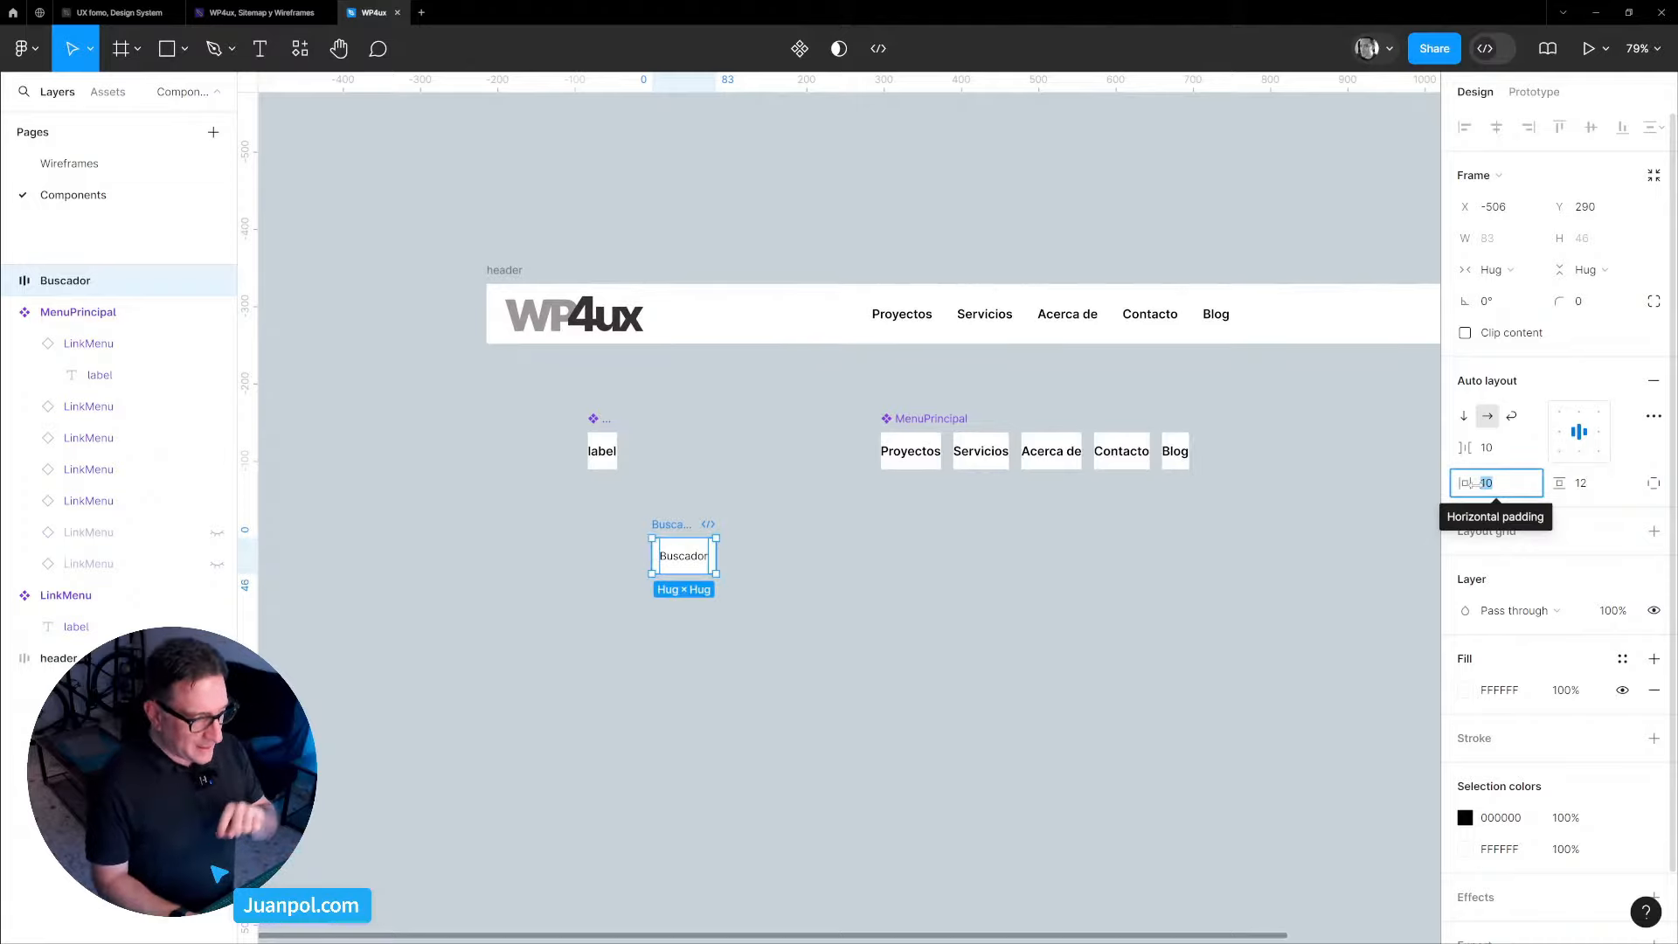
type("16")
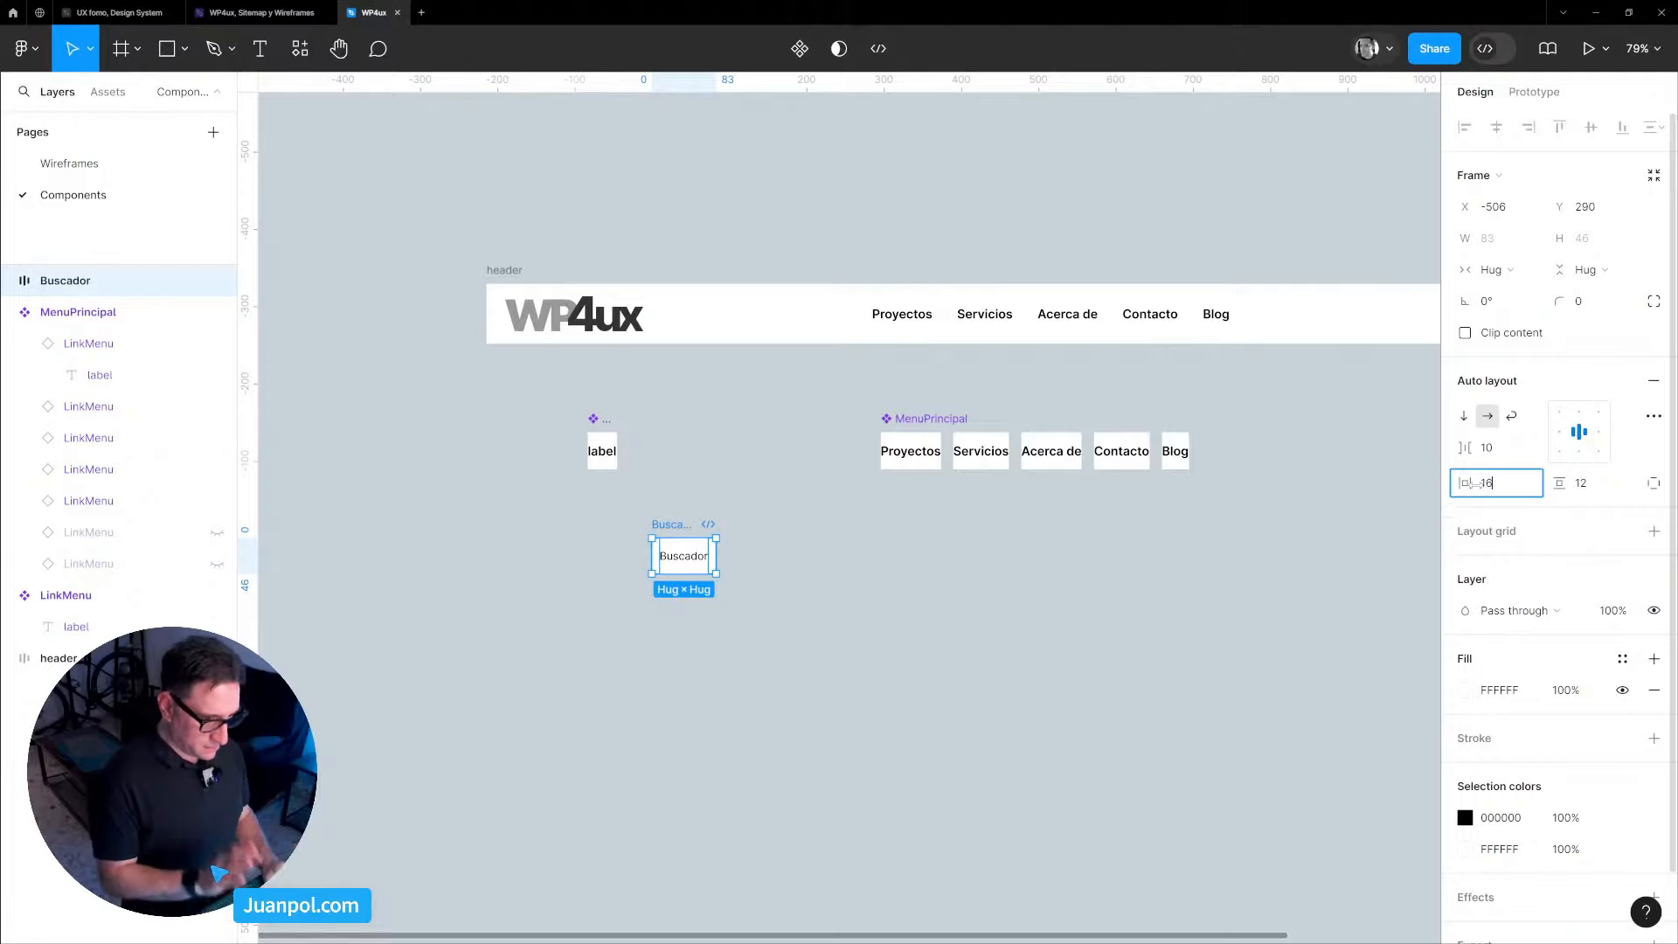
key("Return")
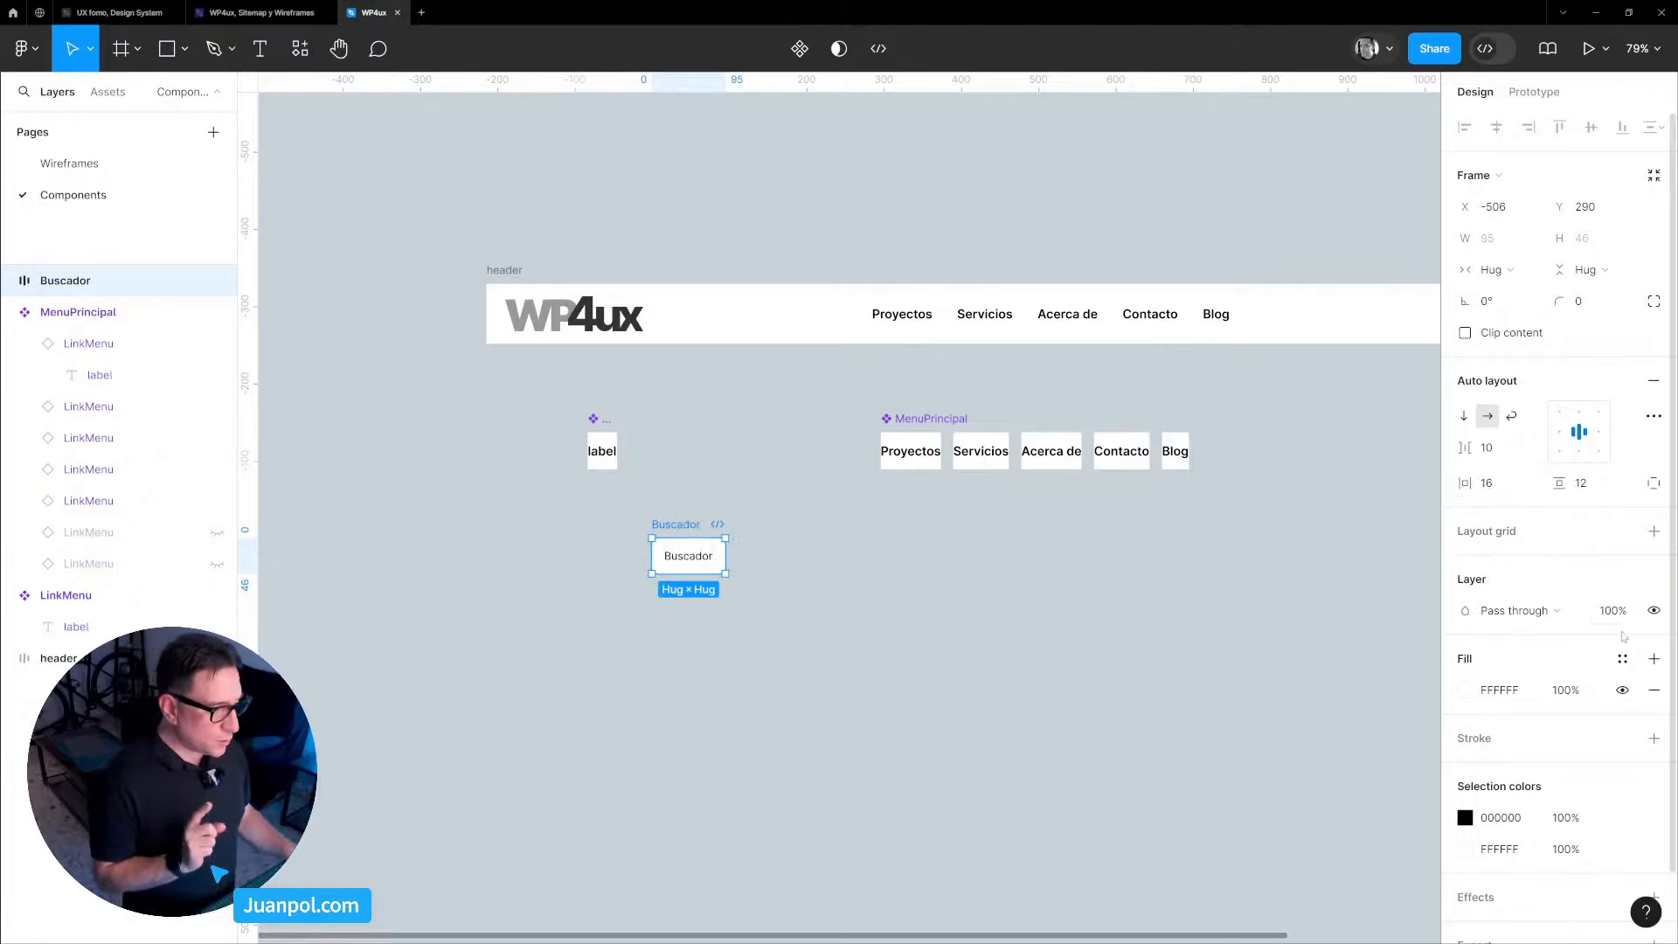
Add a stroke to the Buscador frame in the colour CCC.
left_click(1651, 739)
left_click(1518, 771)
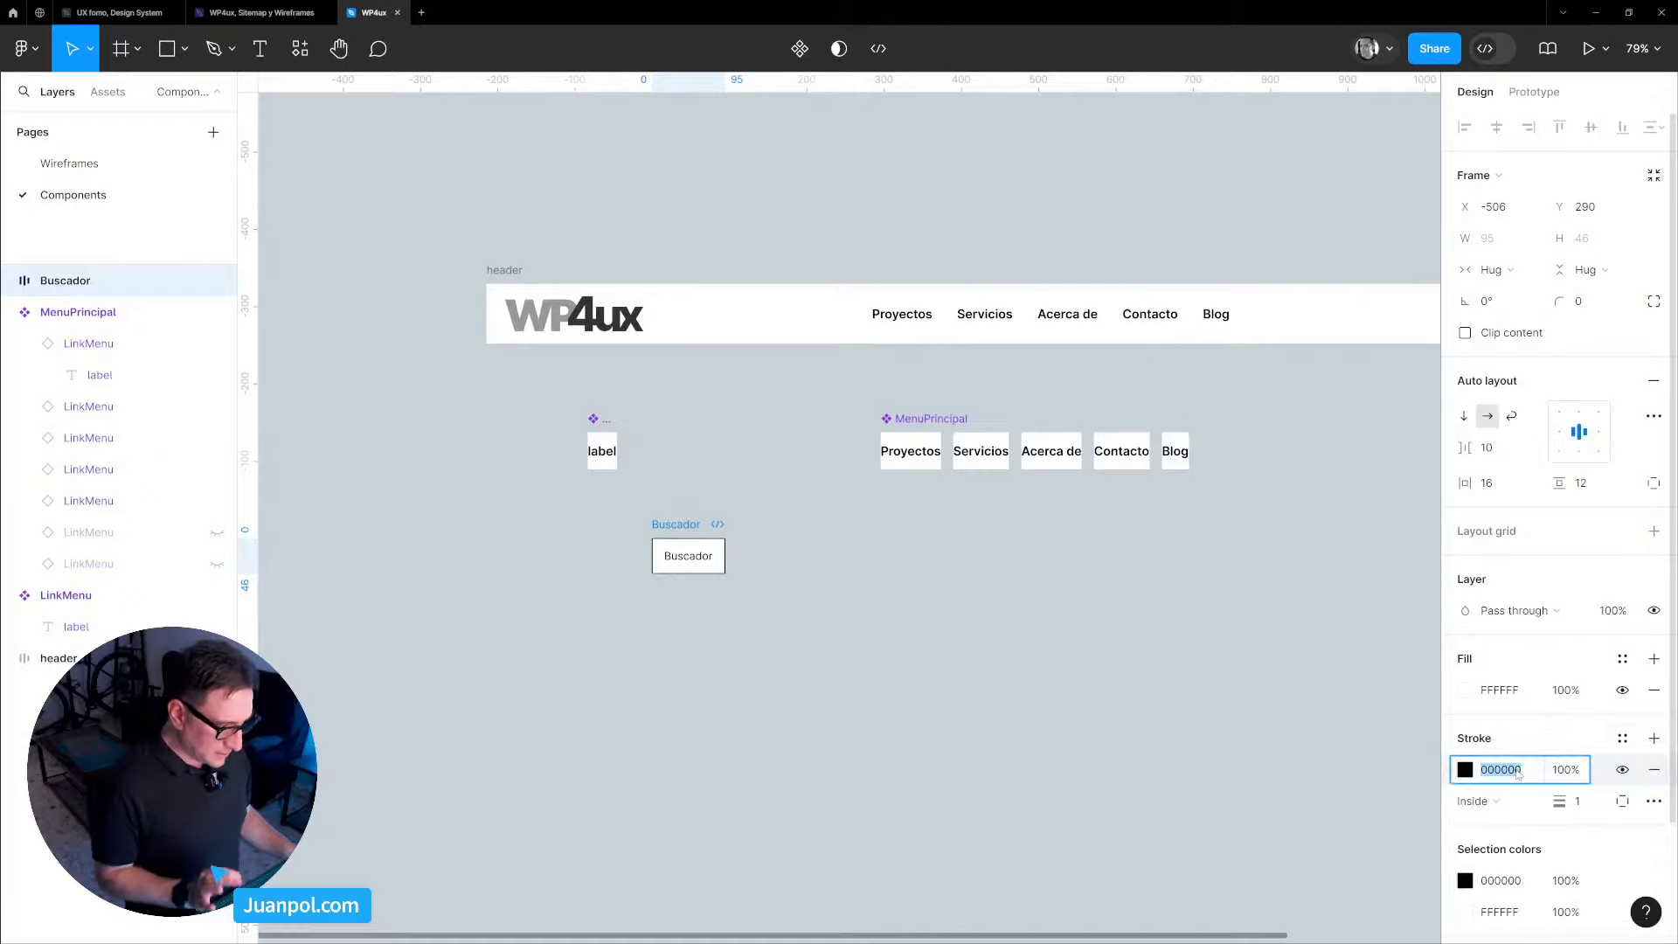
type("ccc")
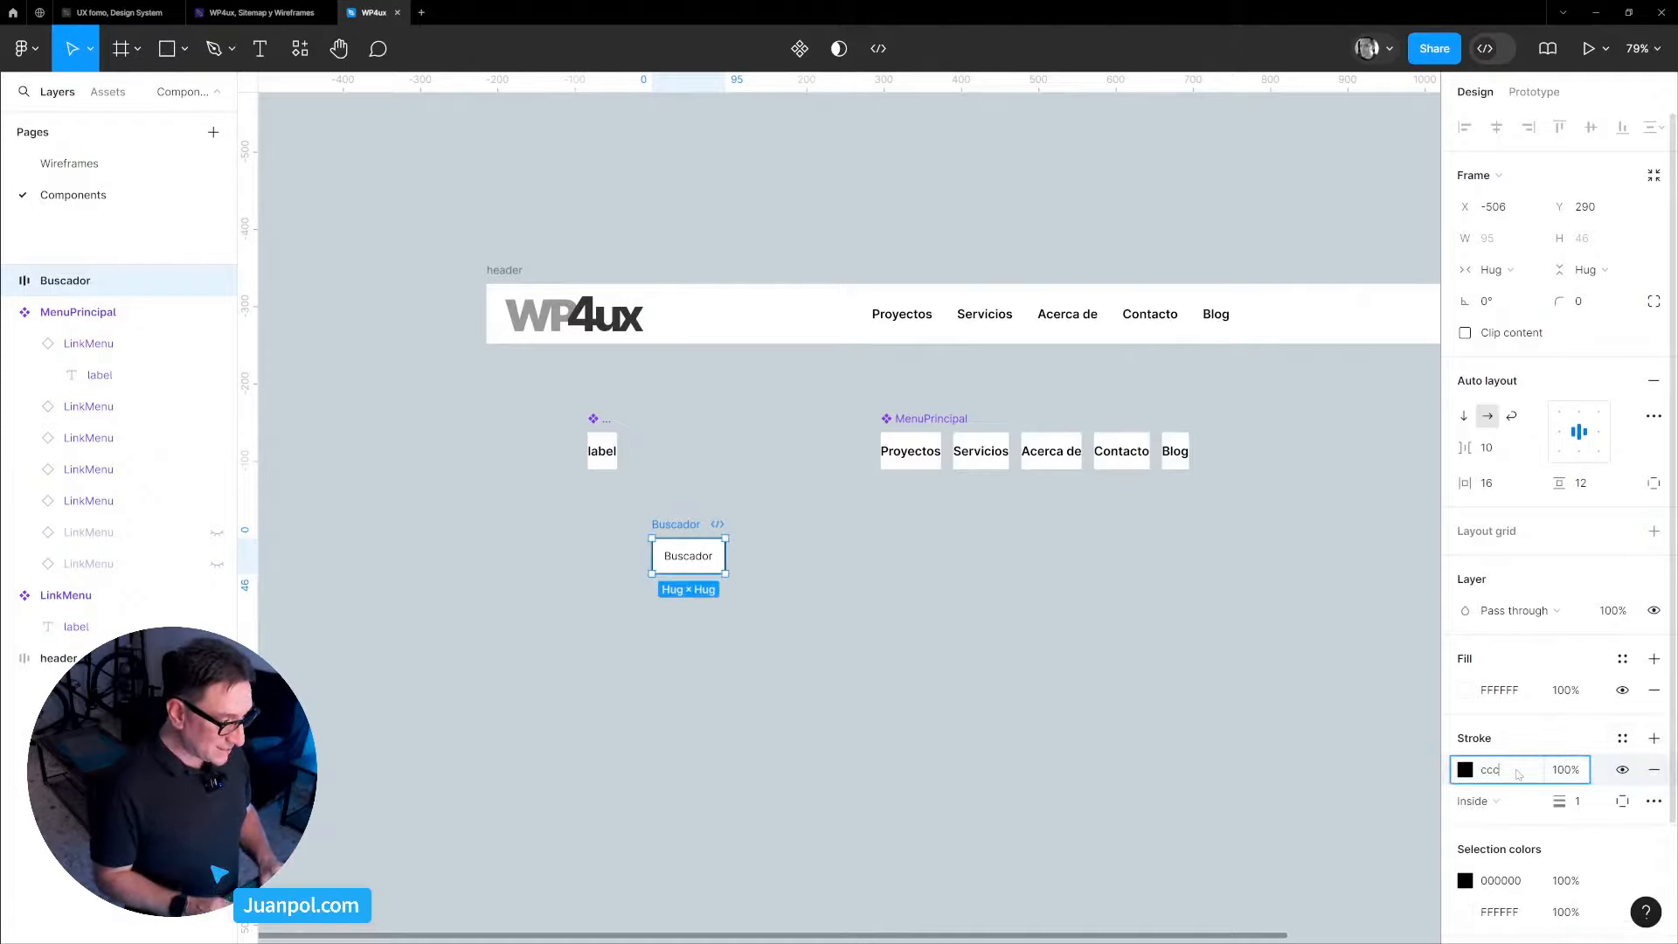
key("Return")
left_click(1145, 639)
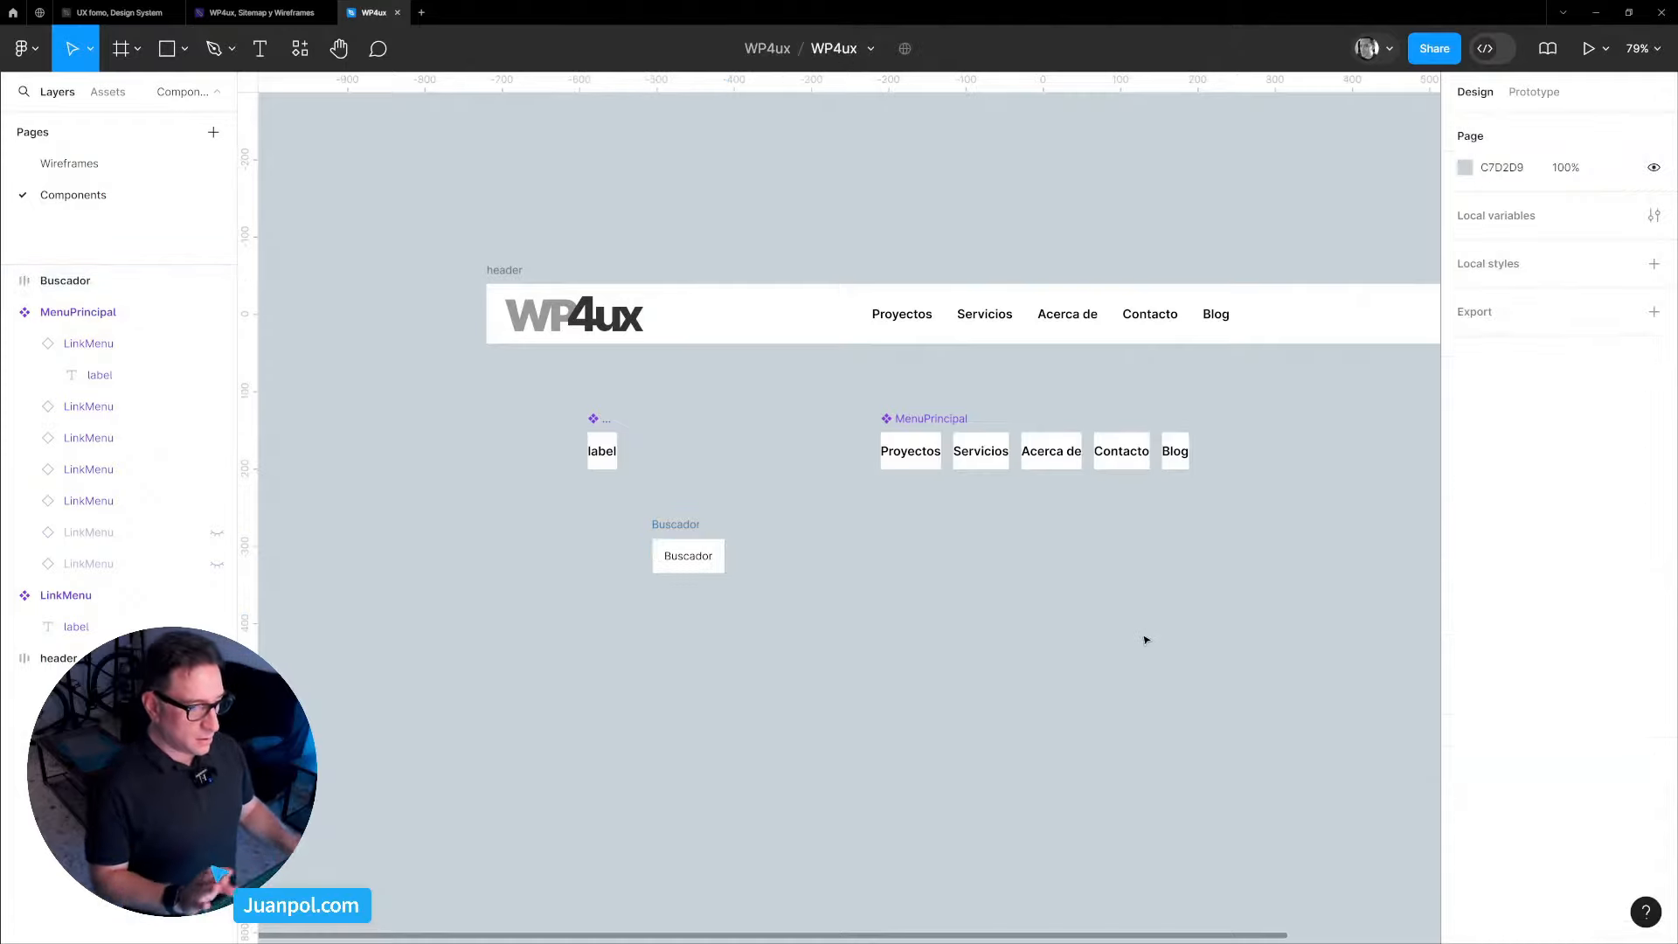
Set the fill colour of the text inside the Buscador frame to 666.
double_click(699, 563)
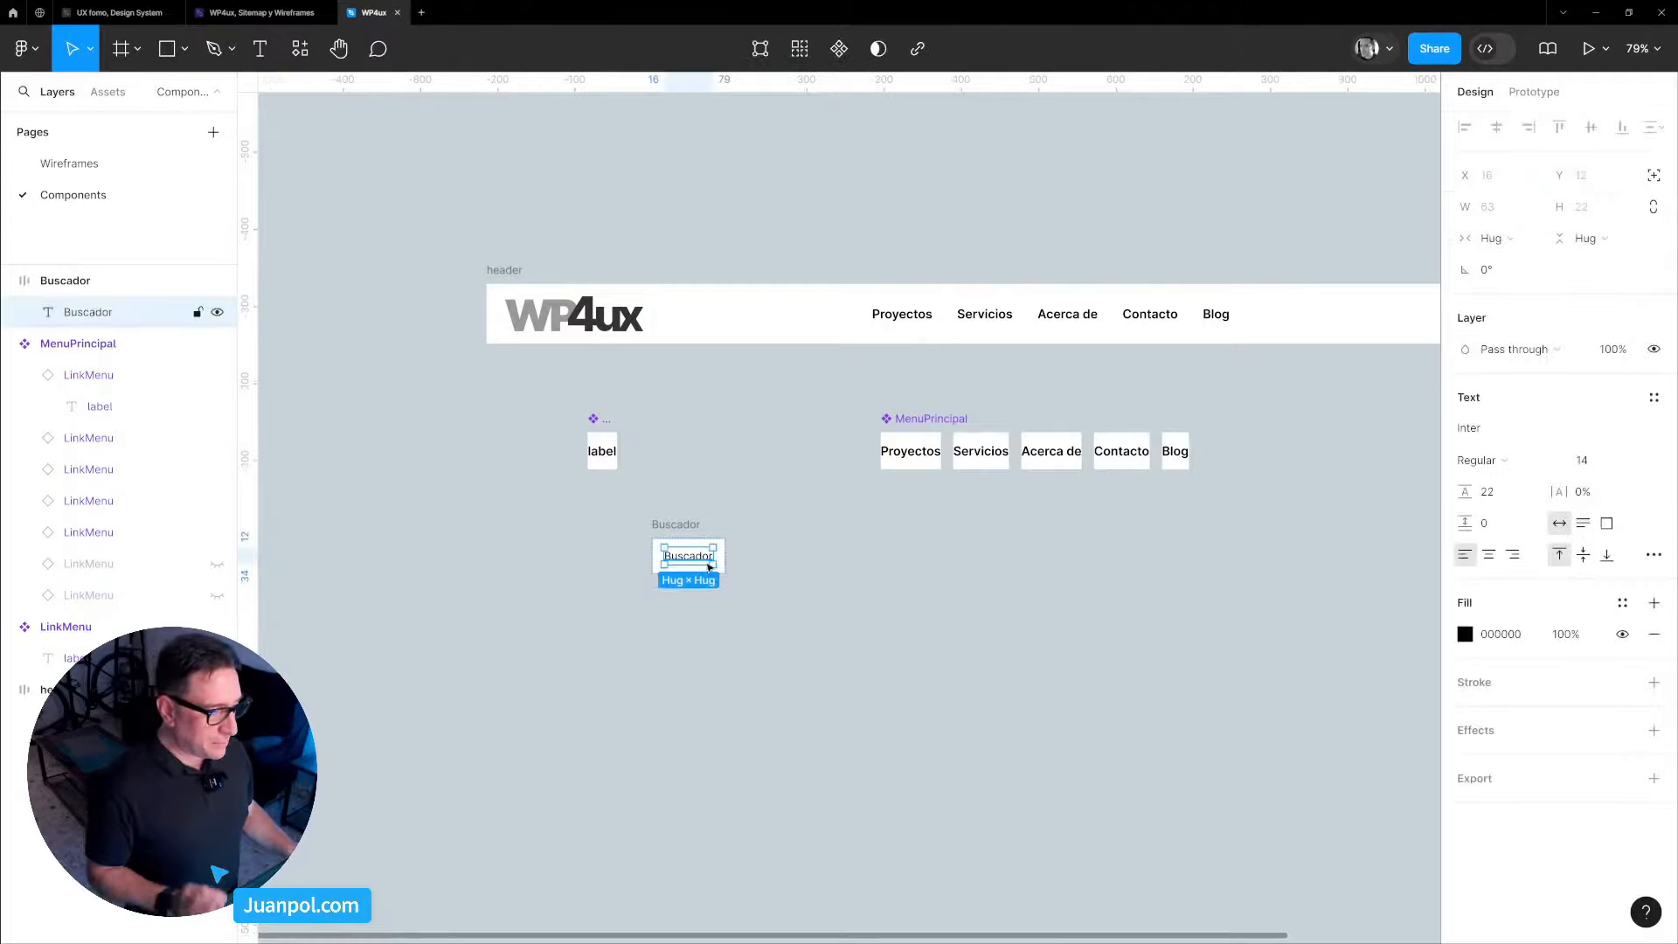
left_click(1514, 644)
type("666")
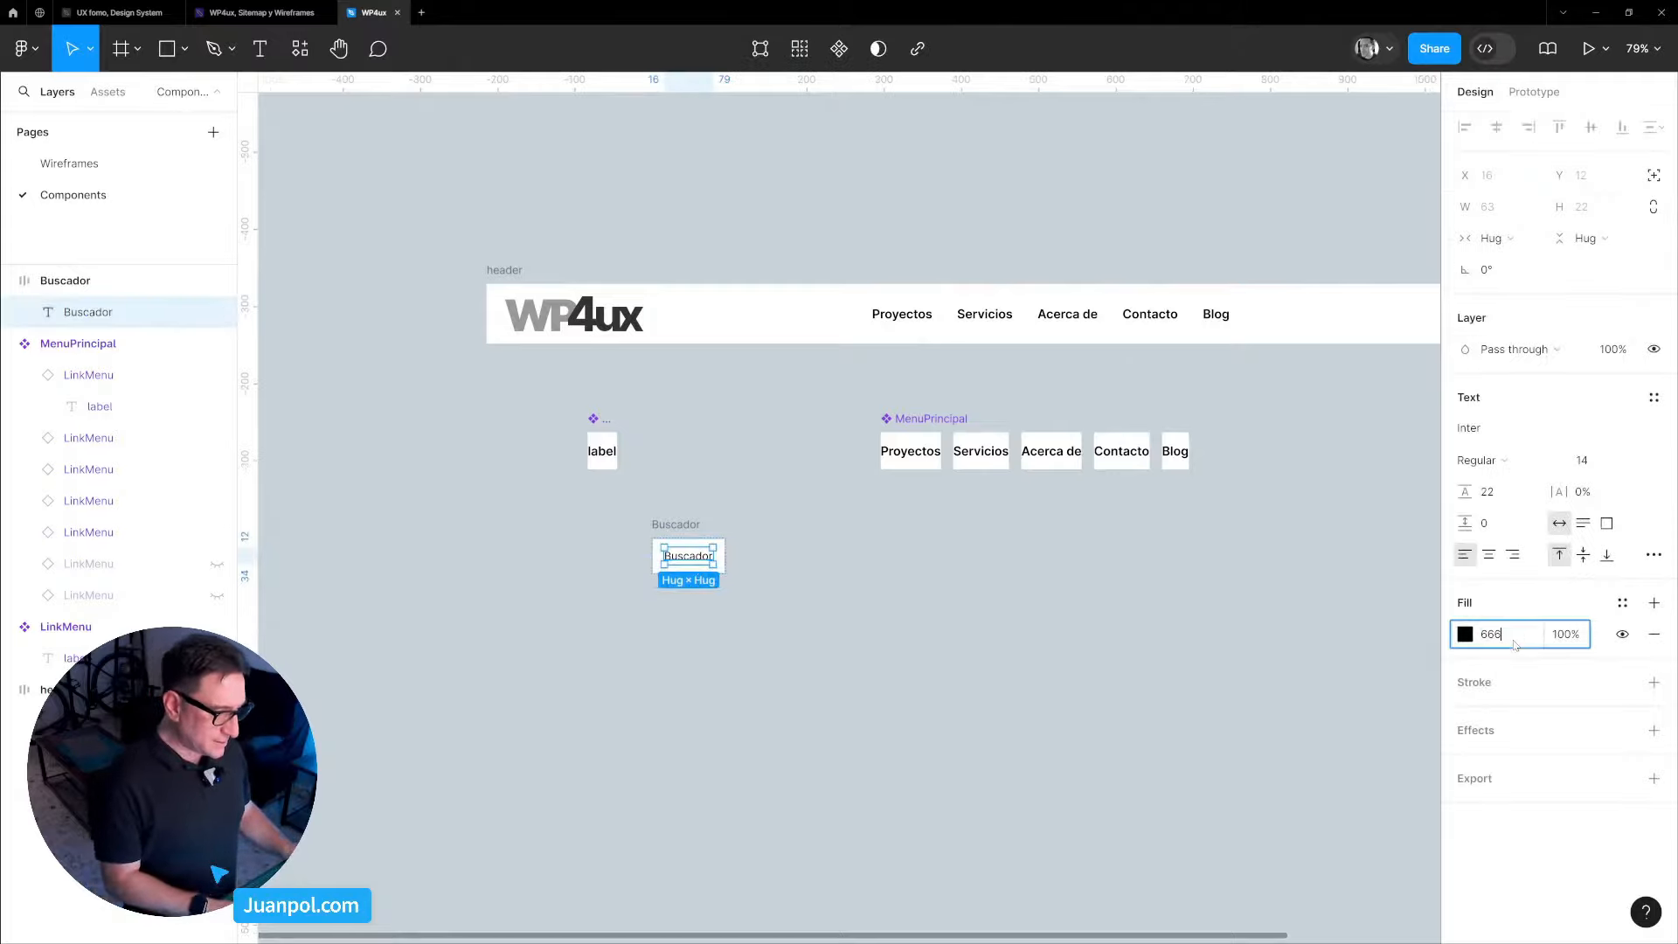
key("Return")
Shift the Buscador frame to about X -487, Y 289, and rename it "InputSearch".
left_click_drag(696, 525, 710, 525)
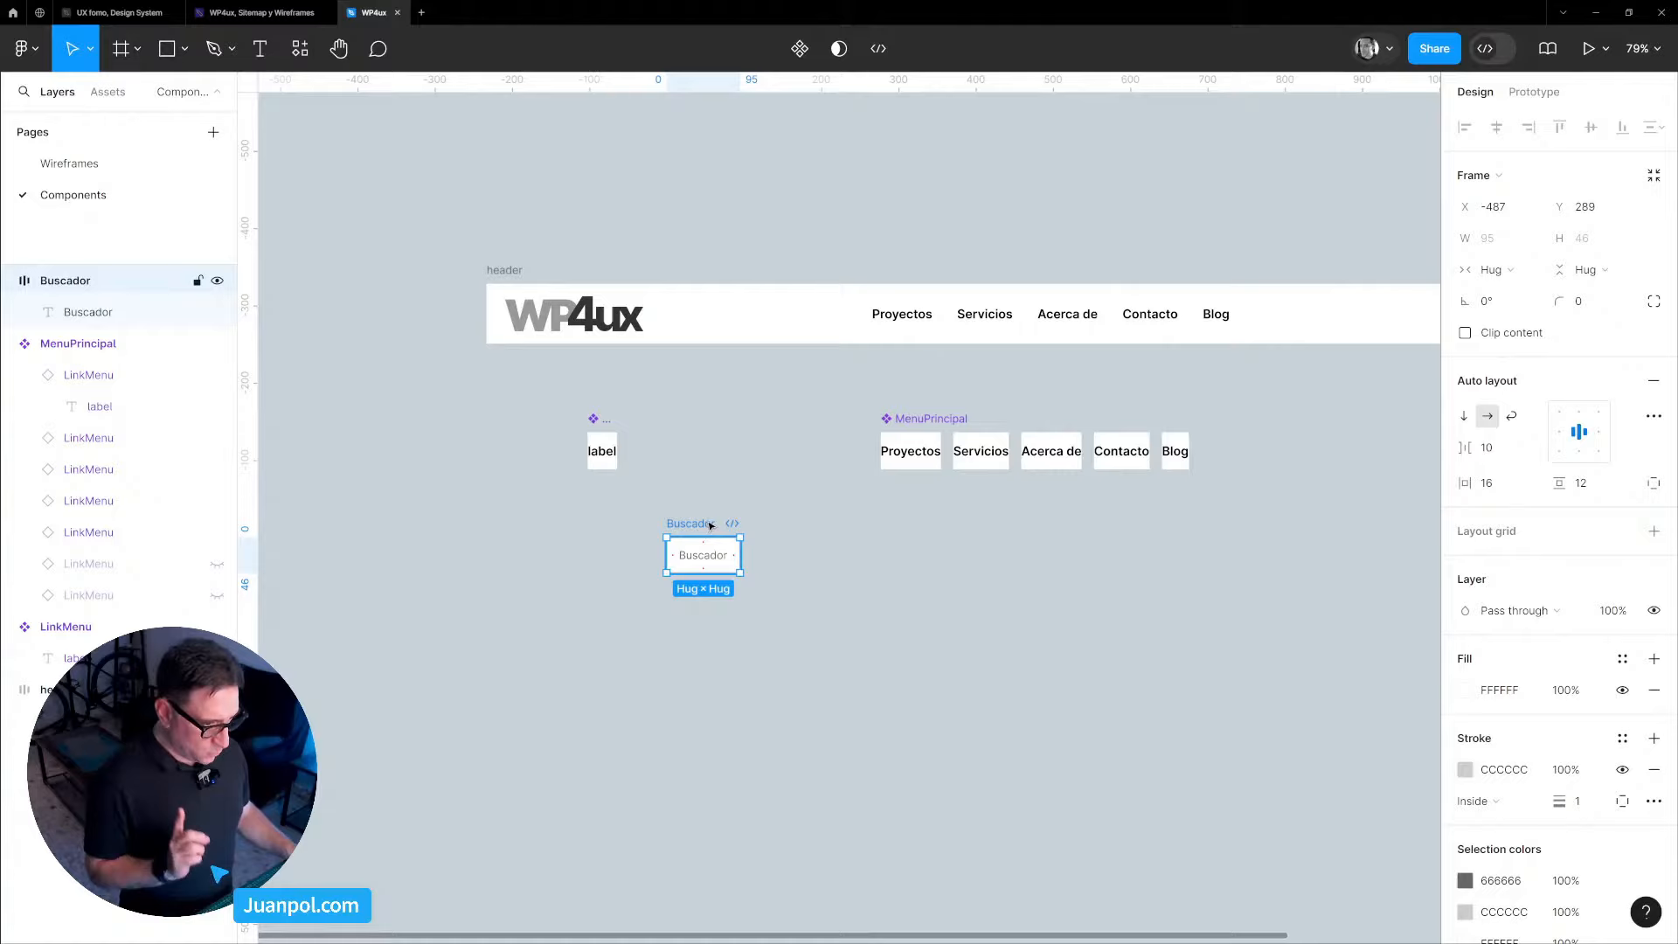
double_click(709, 523)
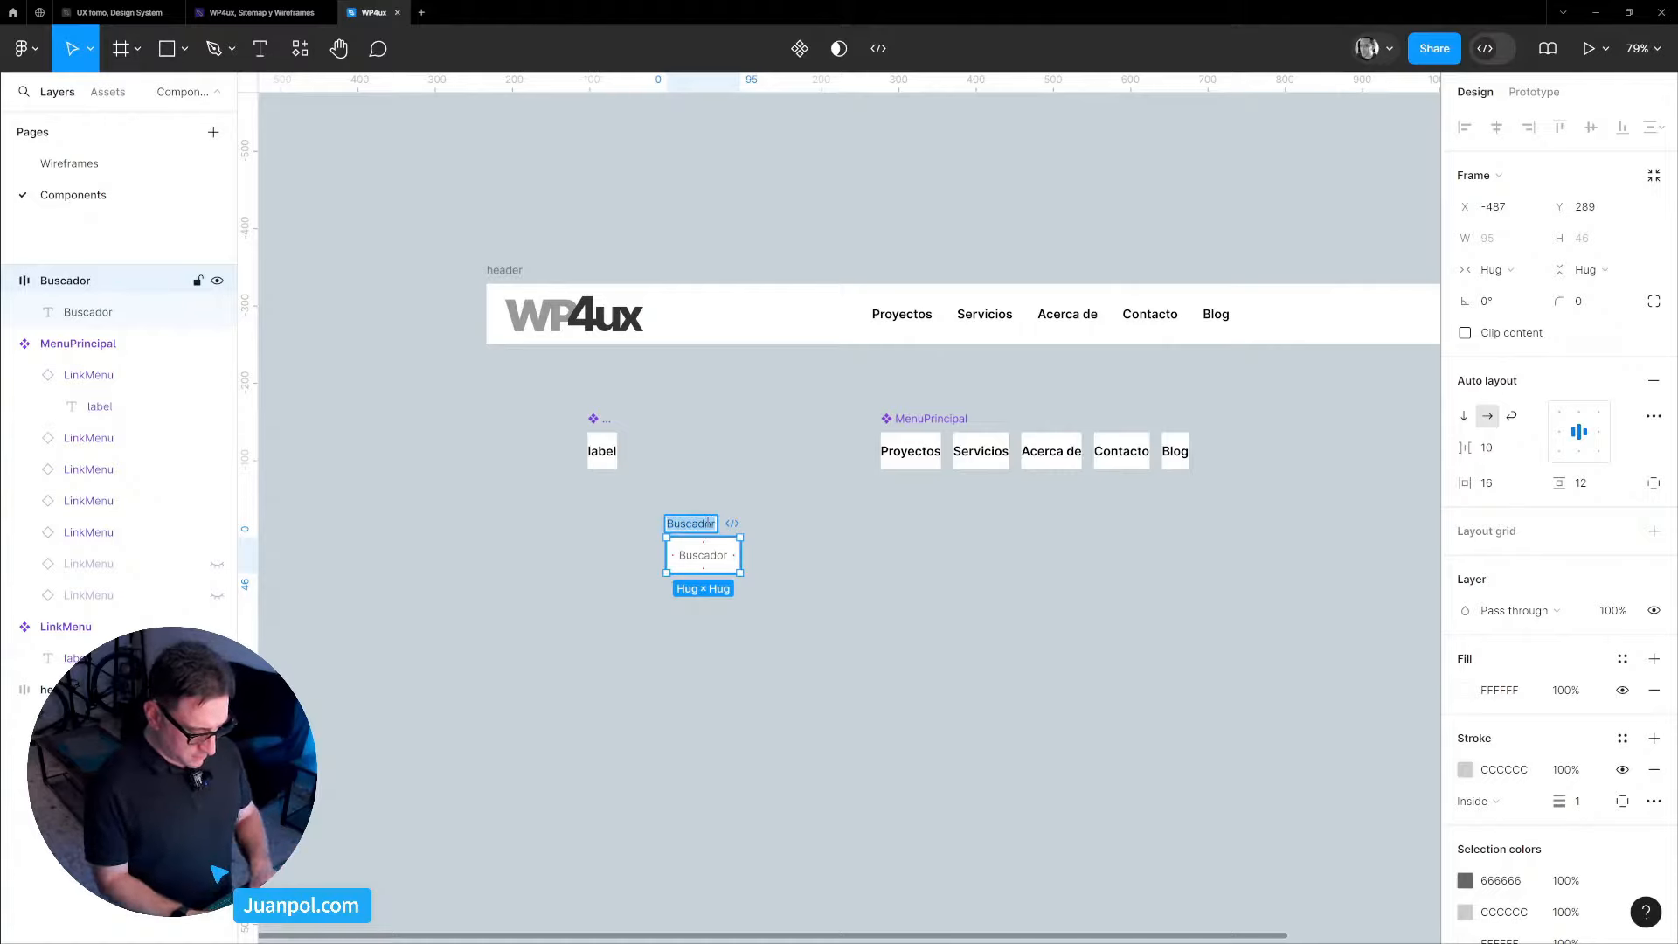
type("InputSearch")
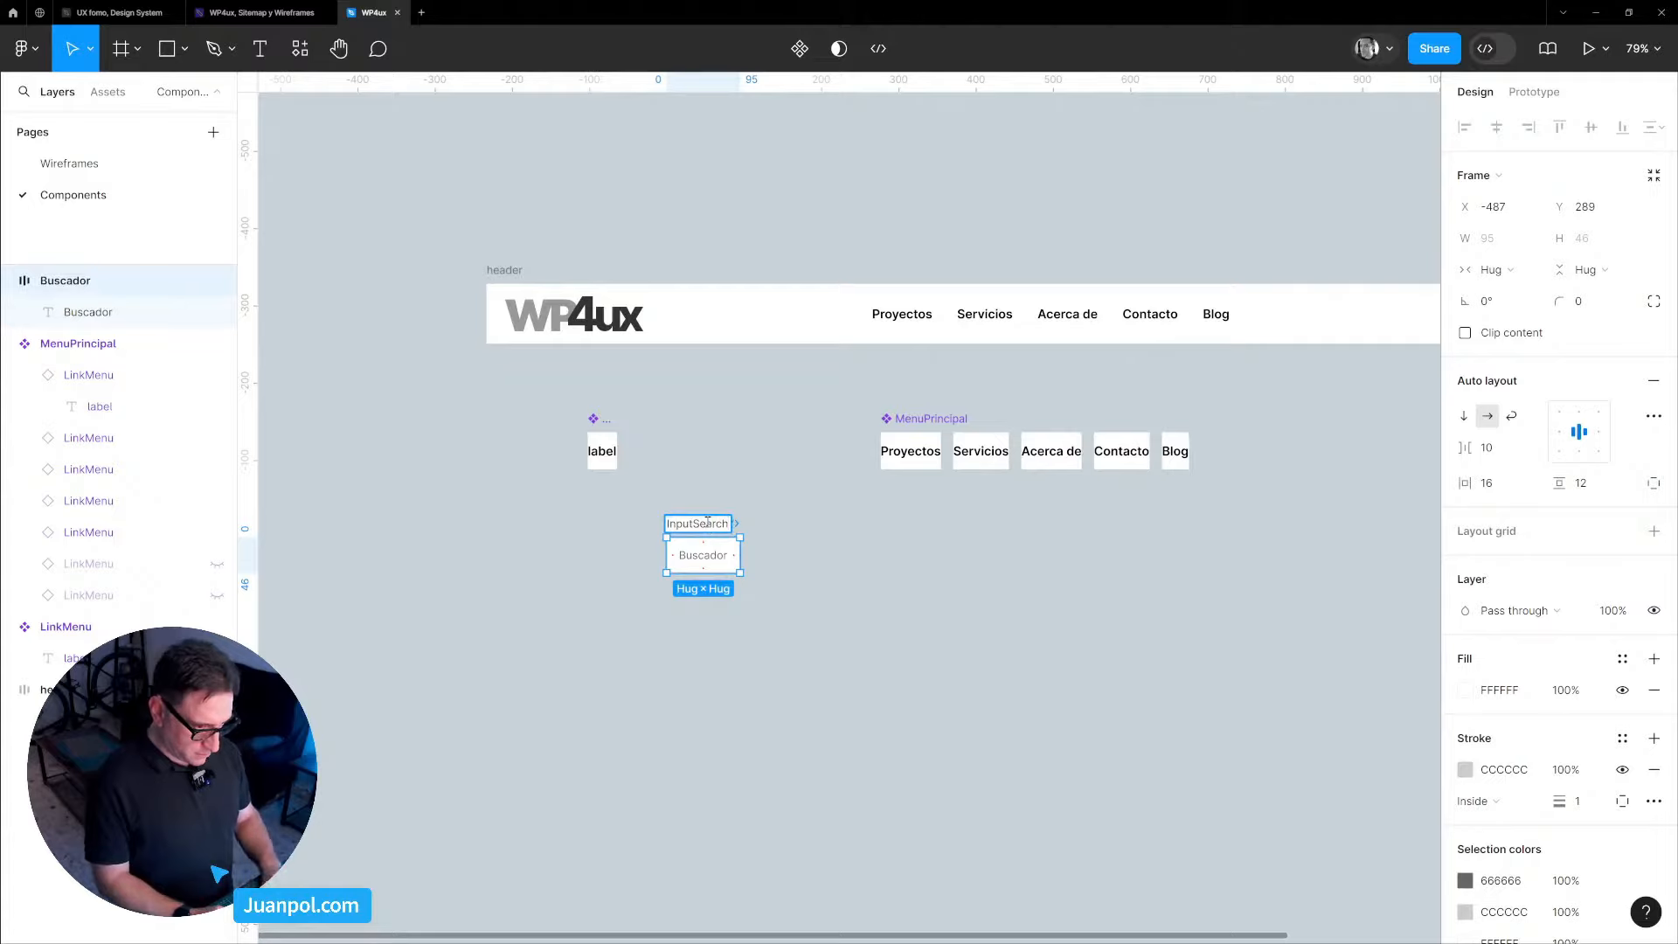
Rename the MenuPrincipal component as "MainMenu".
left_click(918, 419)
double_click(920, 420)
key("Left")
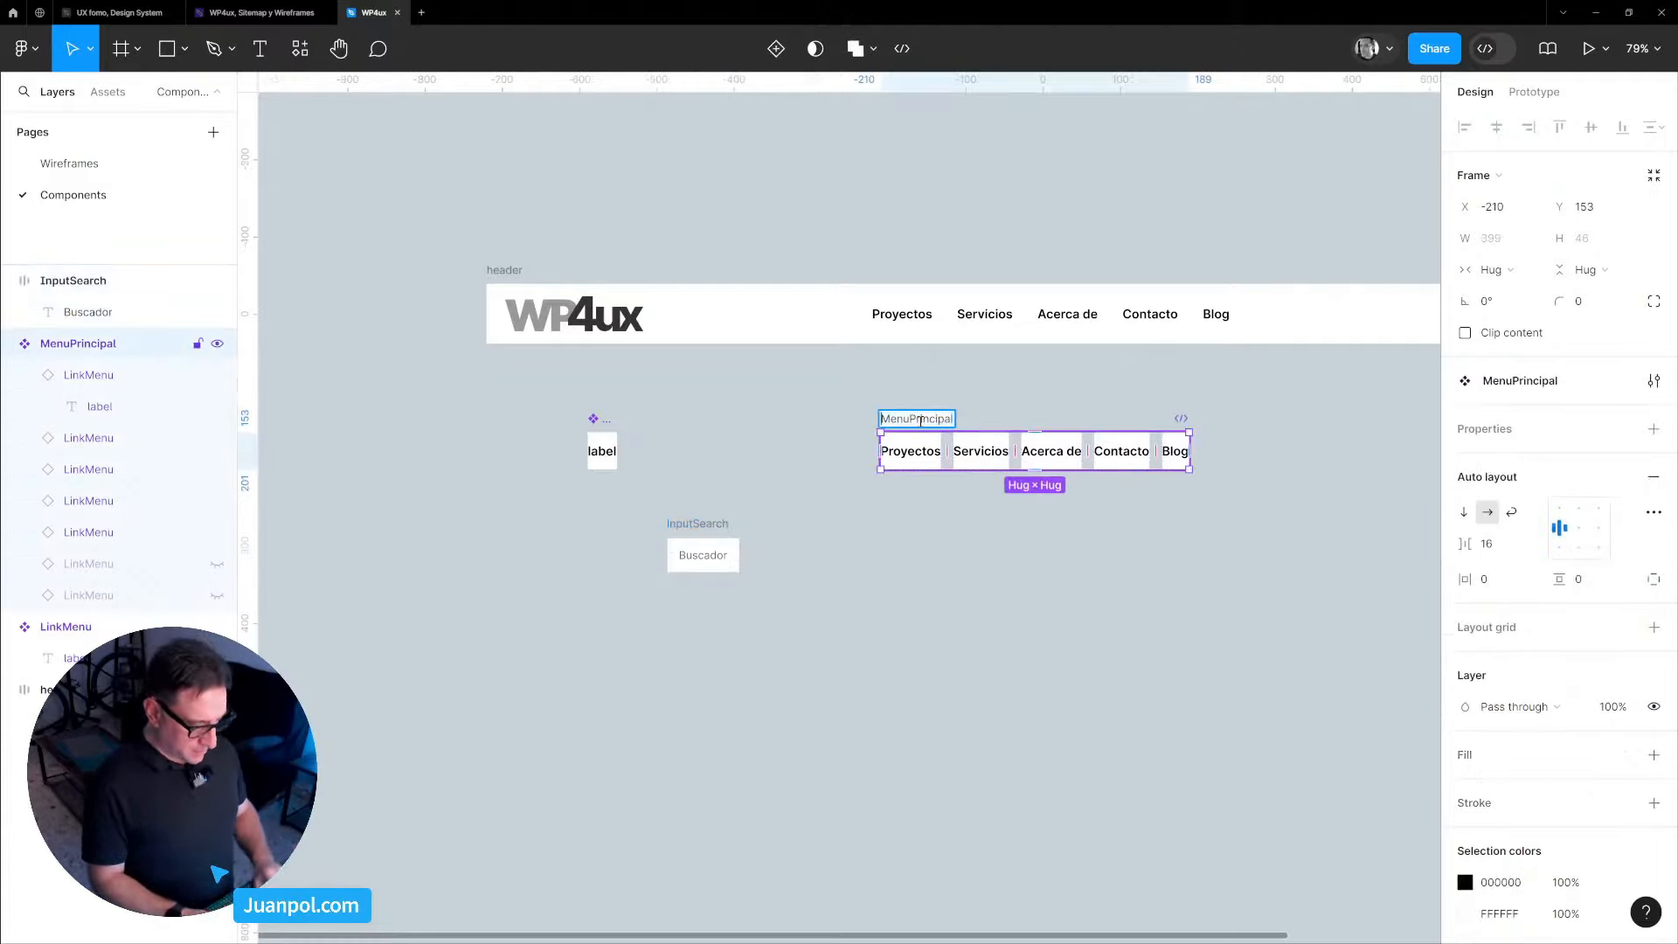
type("Main")
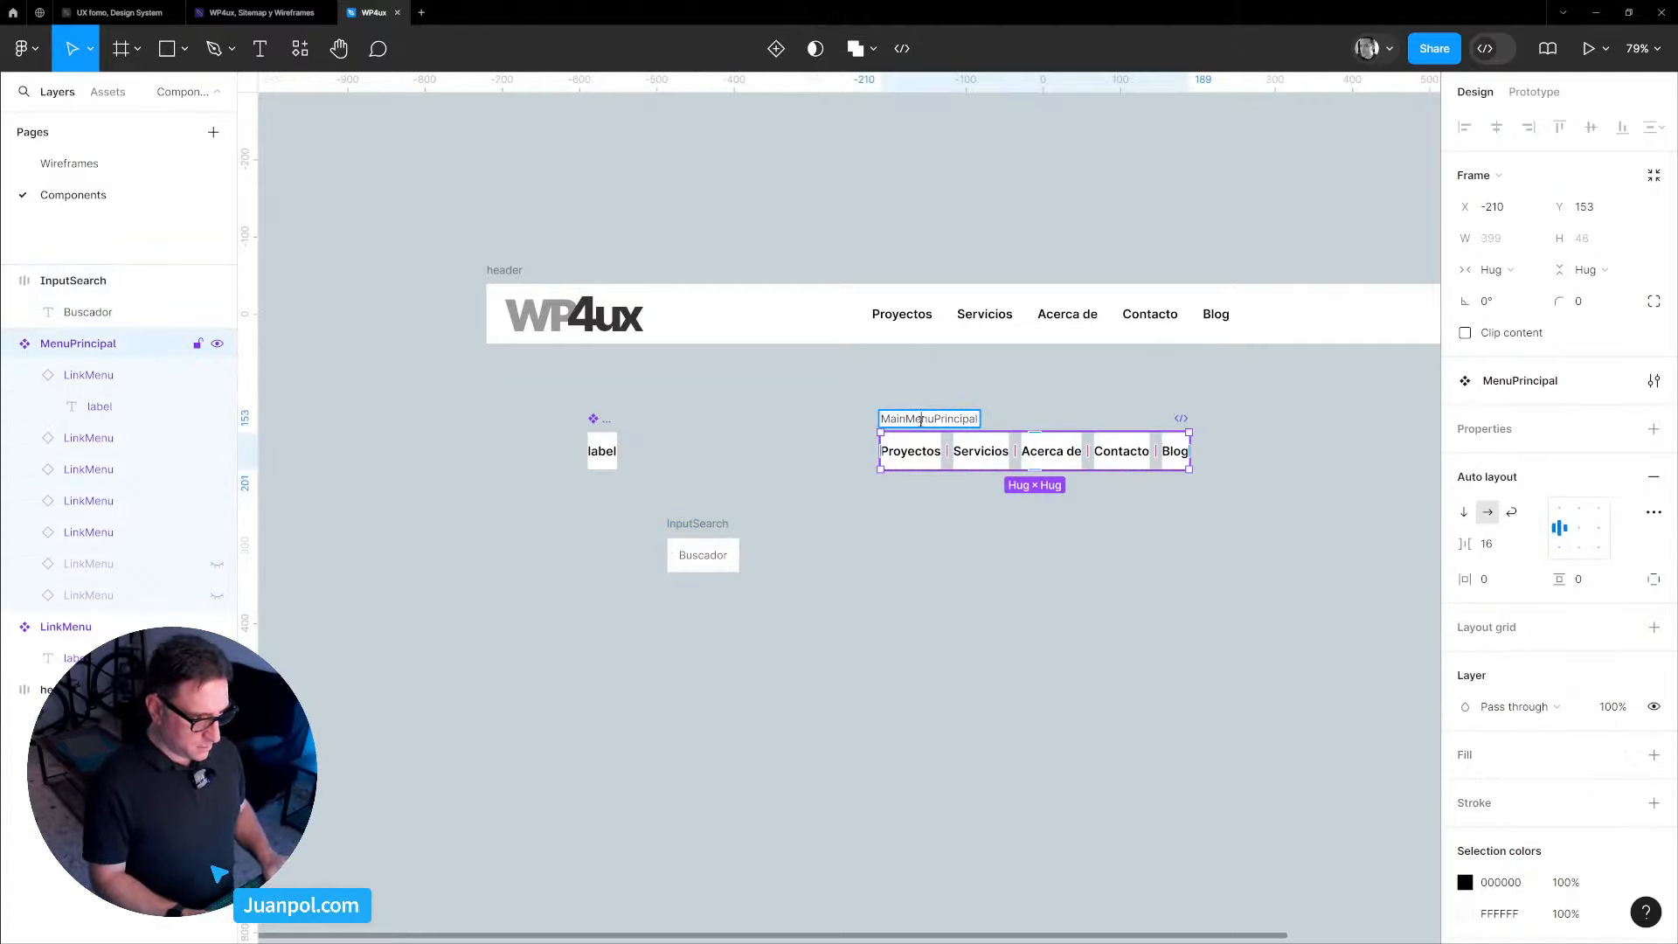
key("Delete")
key("Delete")
key("Delete")
key("Delete")
key("Delete")
key("Delete")
key("Delete")
key("Delete")
key("Delete")
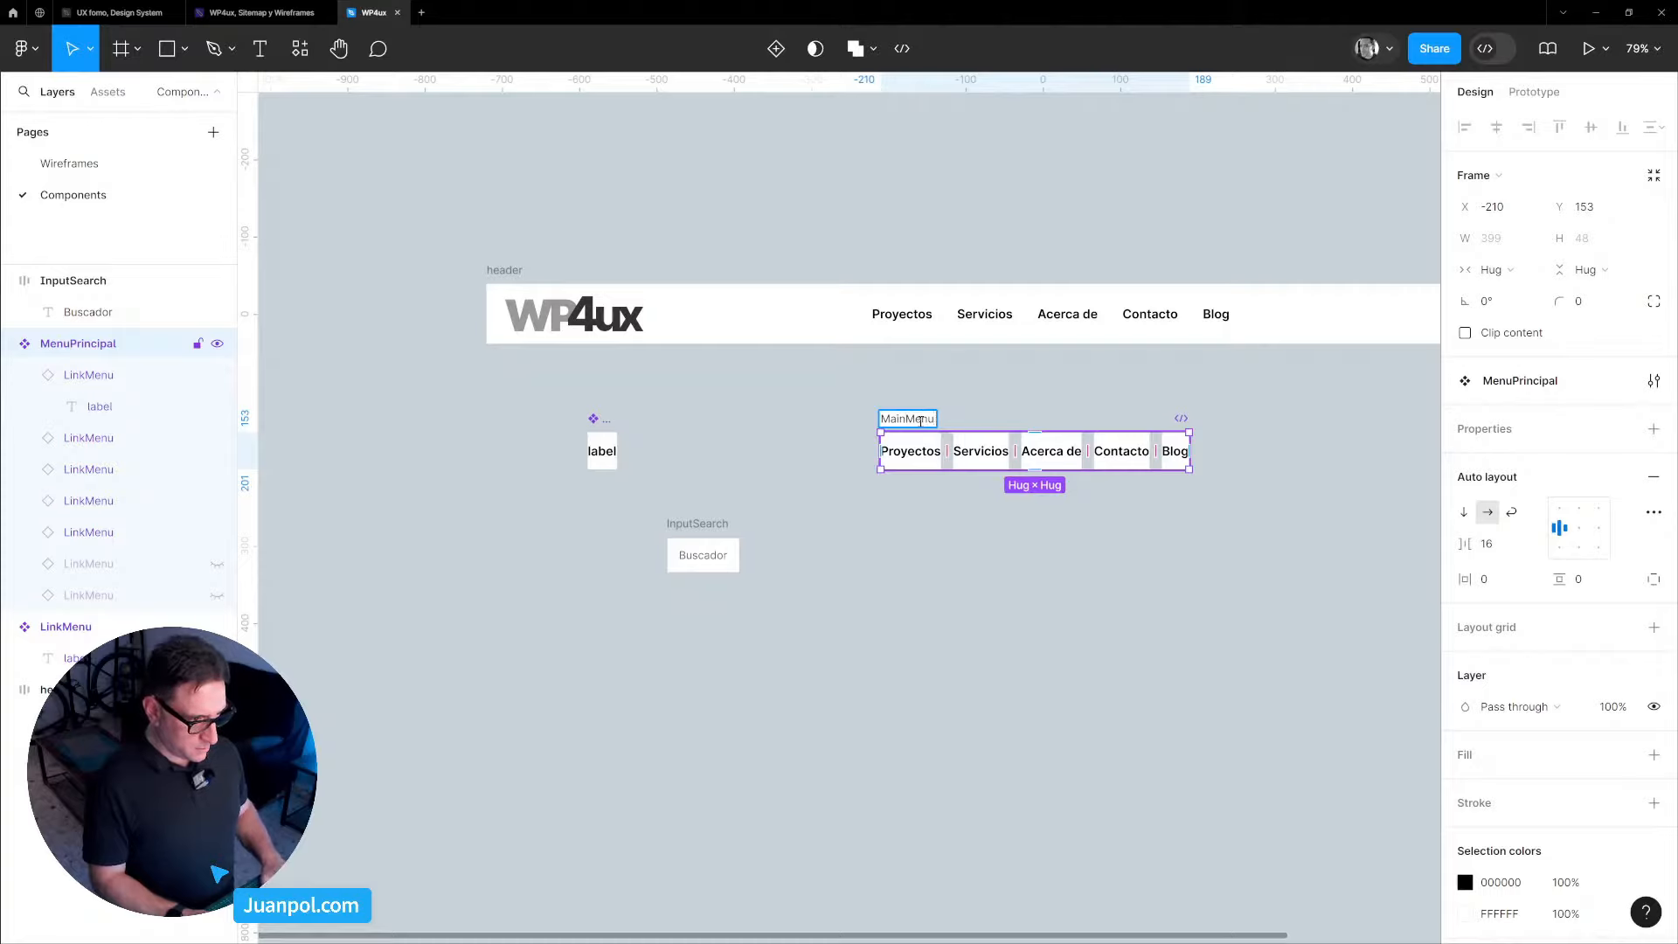
key("Return")
Move the InputSearch frame to about X 347, Y 153, level with MainMenu, and turn it into a component.
left_click(602, 450)
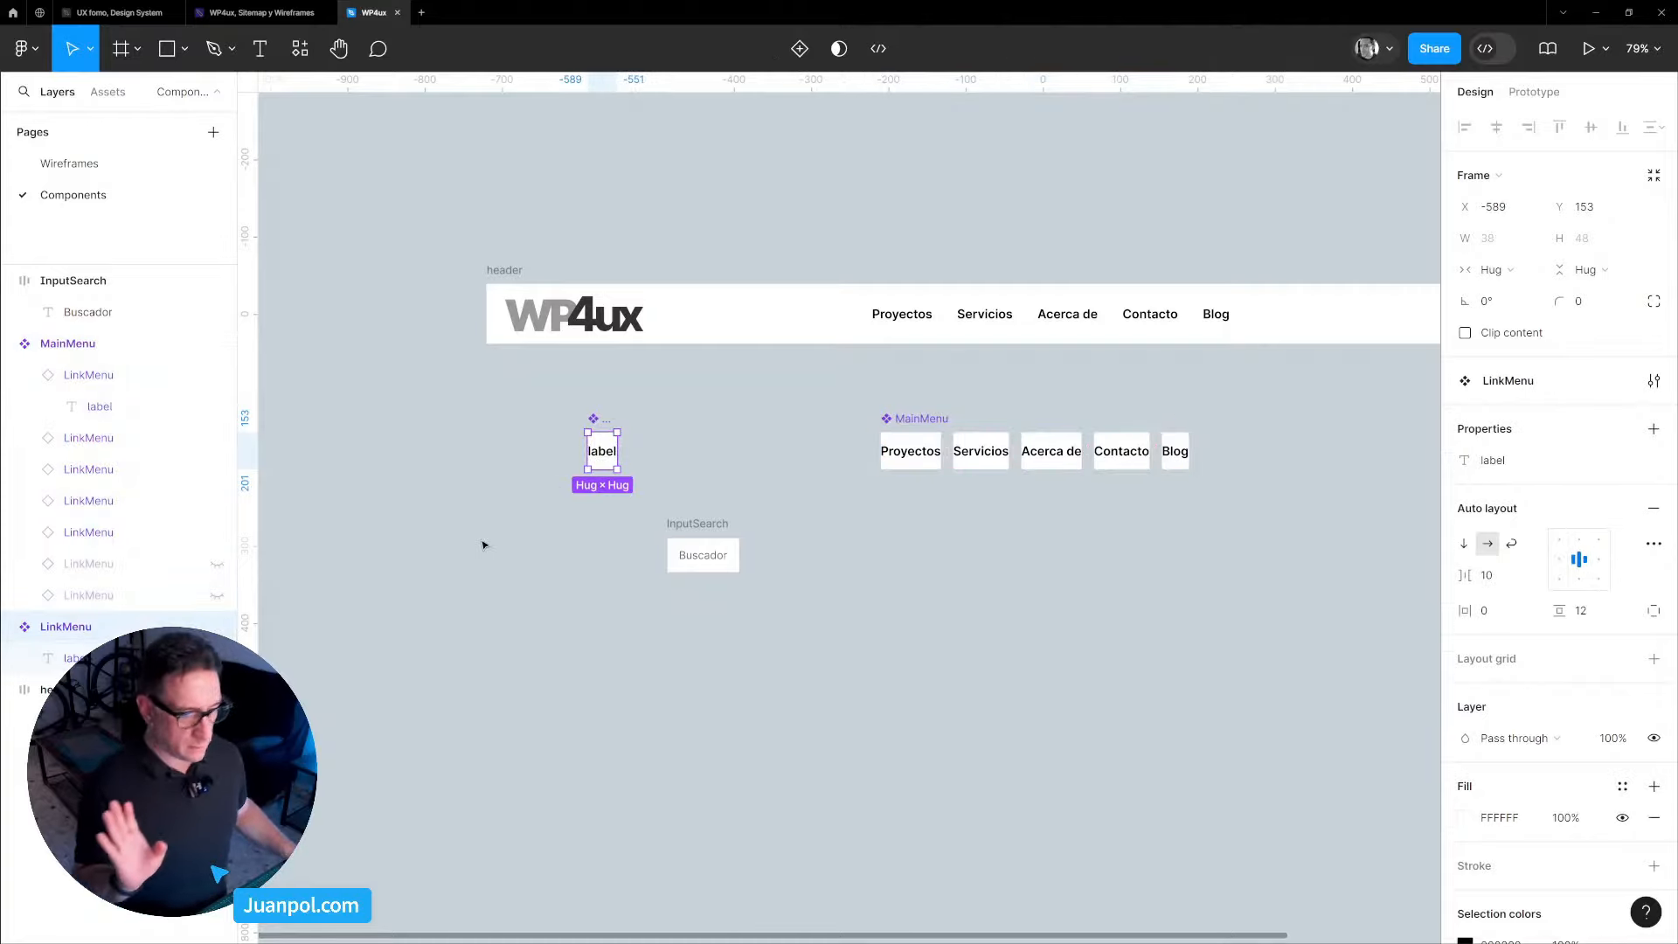
left_click(690, 528)
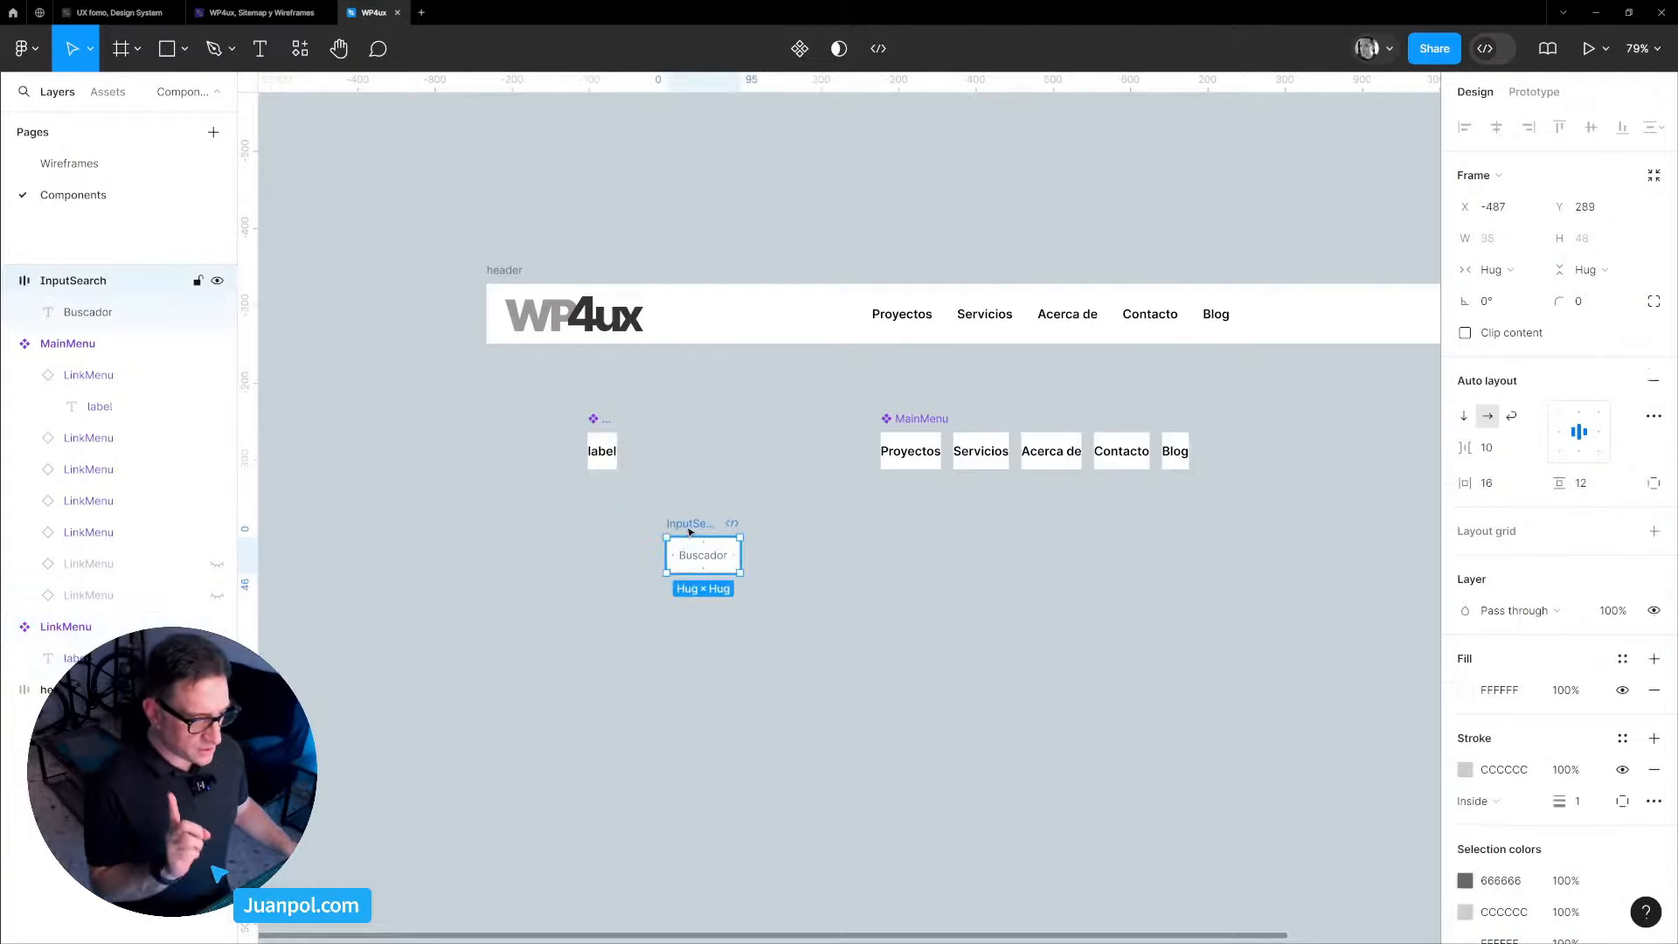
left_click_drag(692, 530, 1294, 421)
key("ctrl+alt+k")
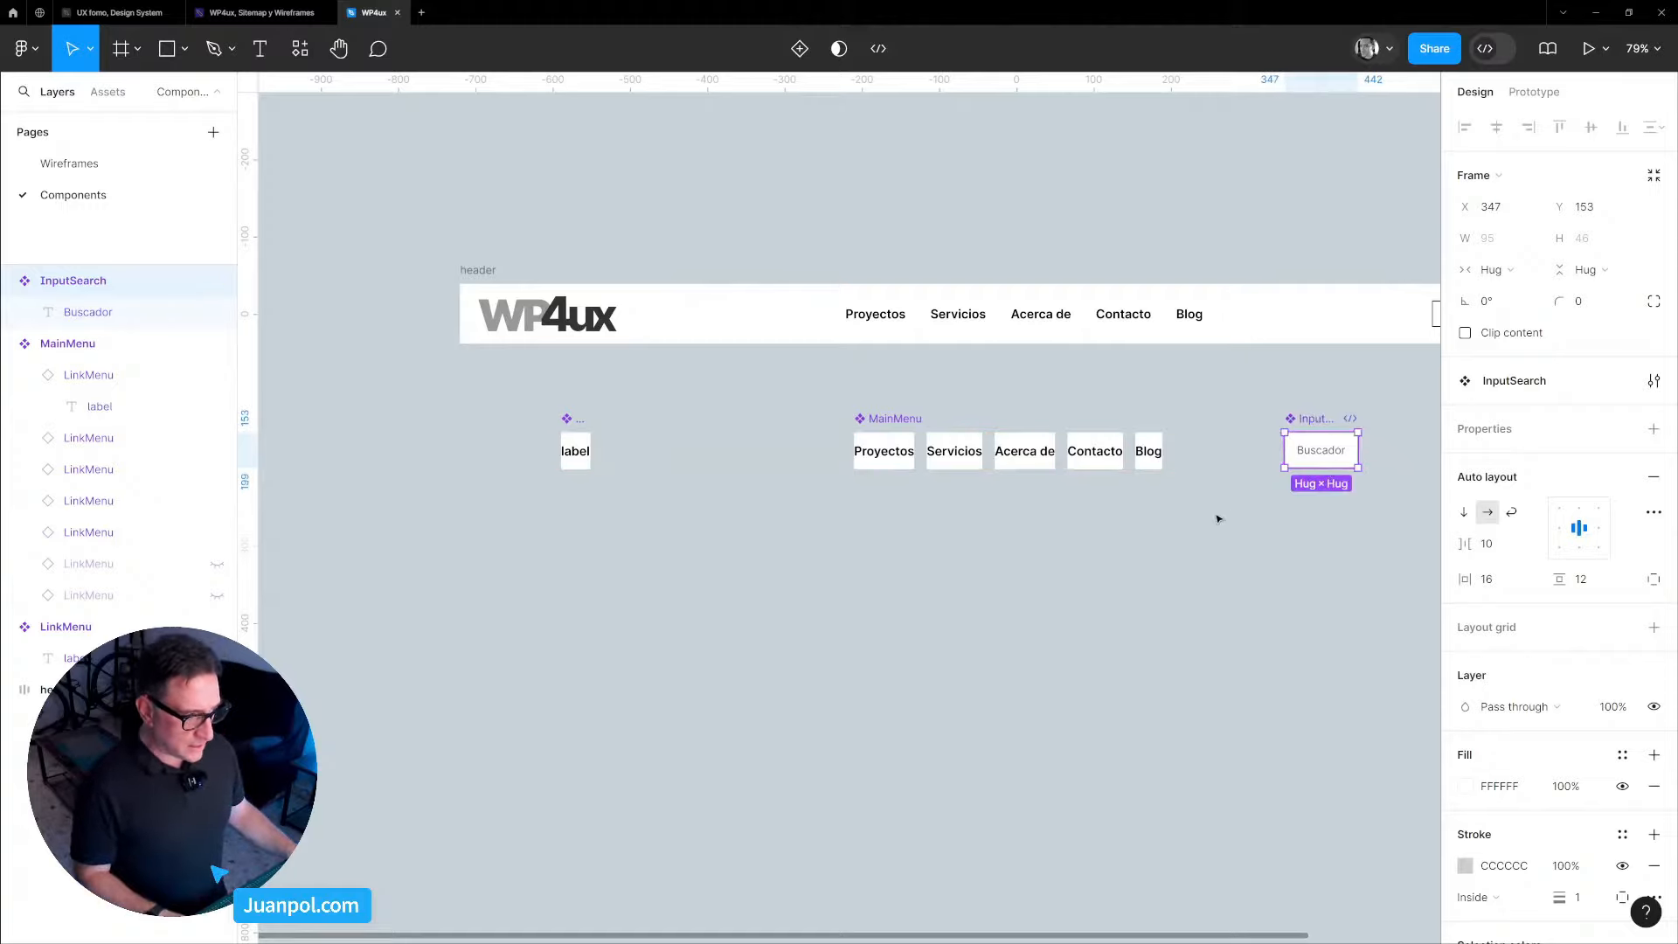
Copy the "Servicios" text layer out of MainMenu onto the empty canvas below, at about X -517, Y 442.
scroll(1218, 518, "right", 5)
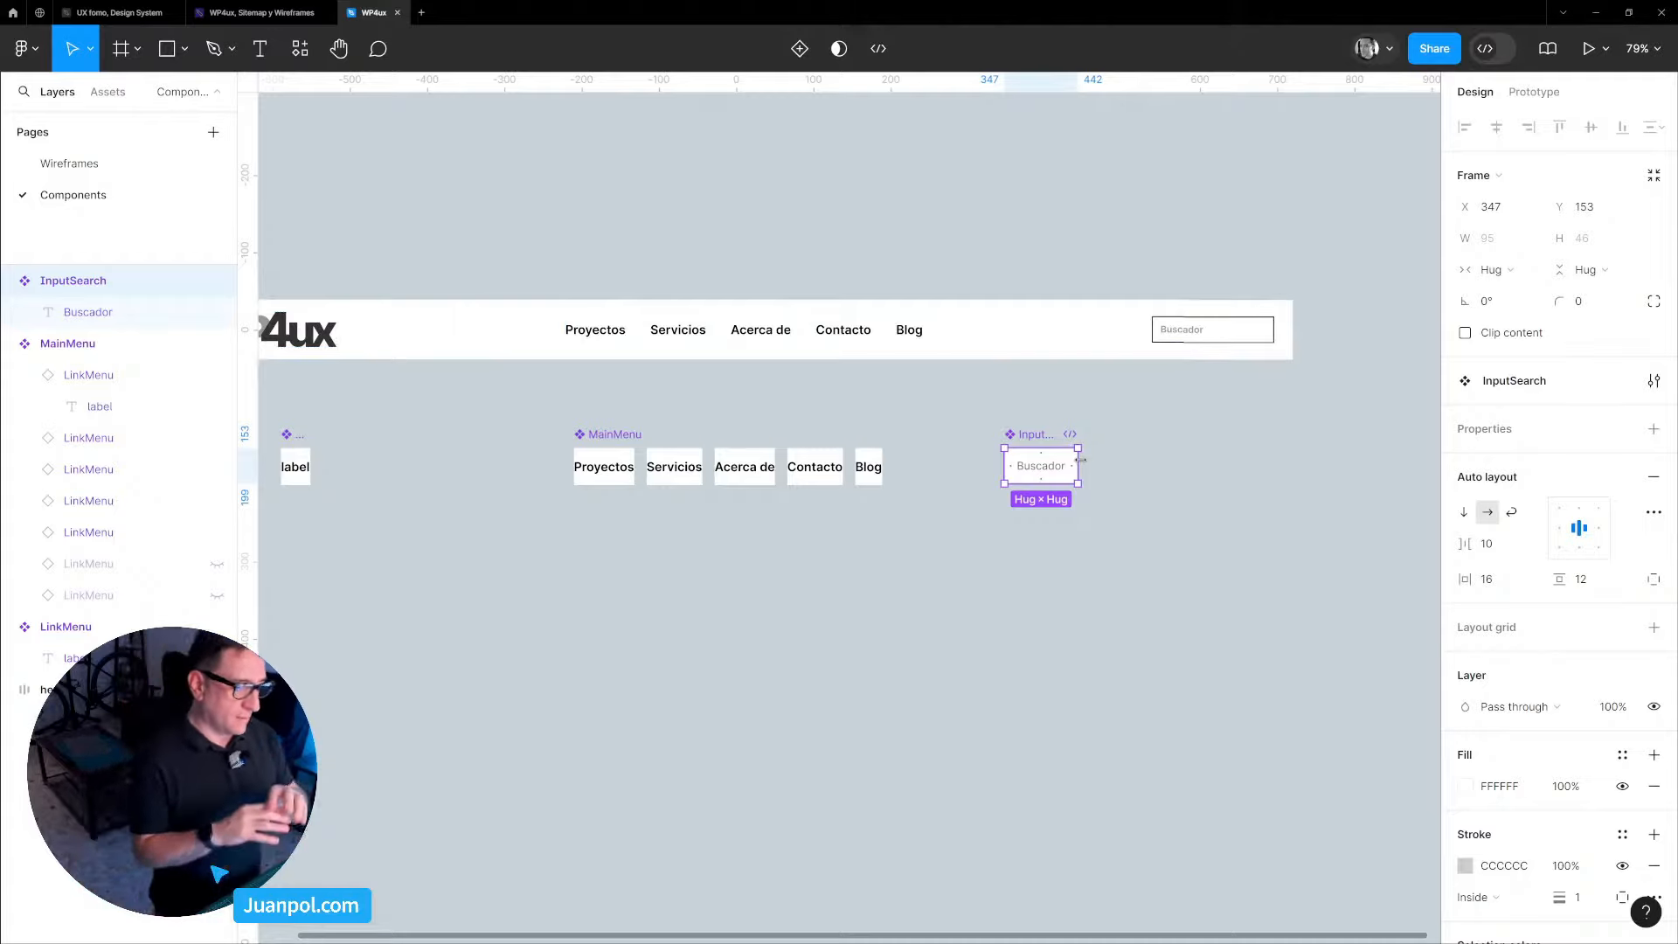
scroll(1081, 461, "down", 3)
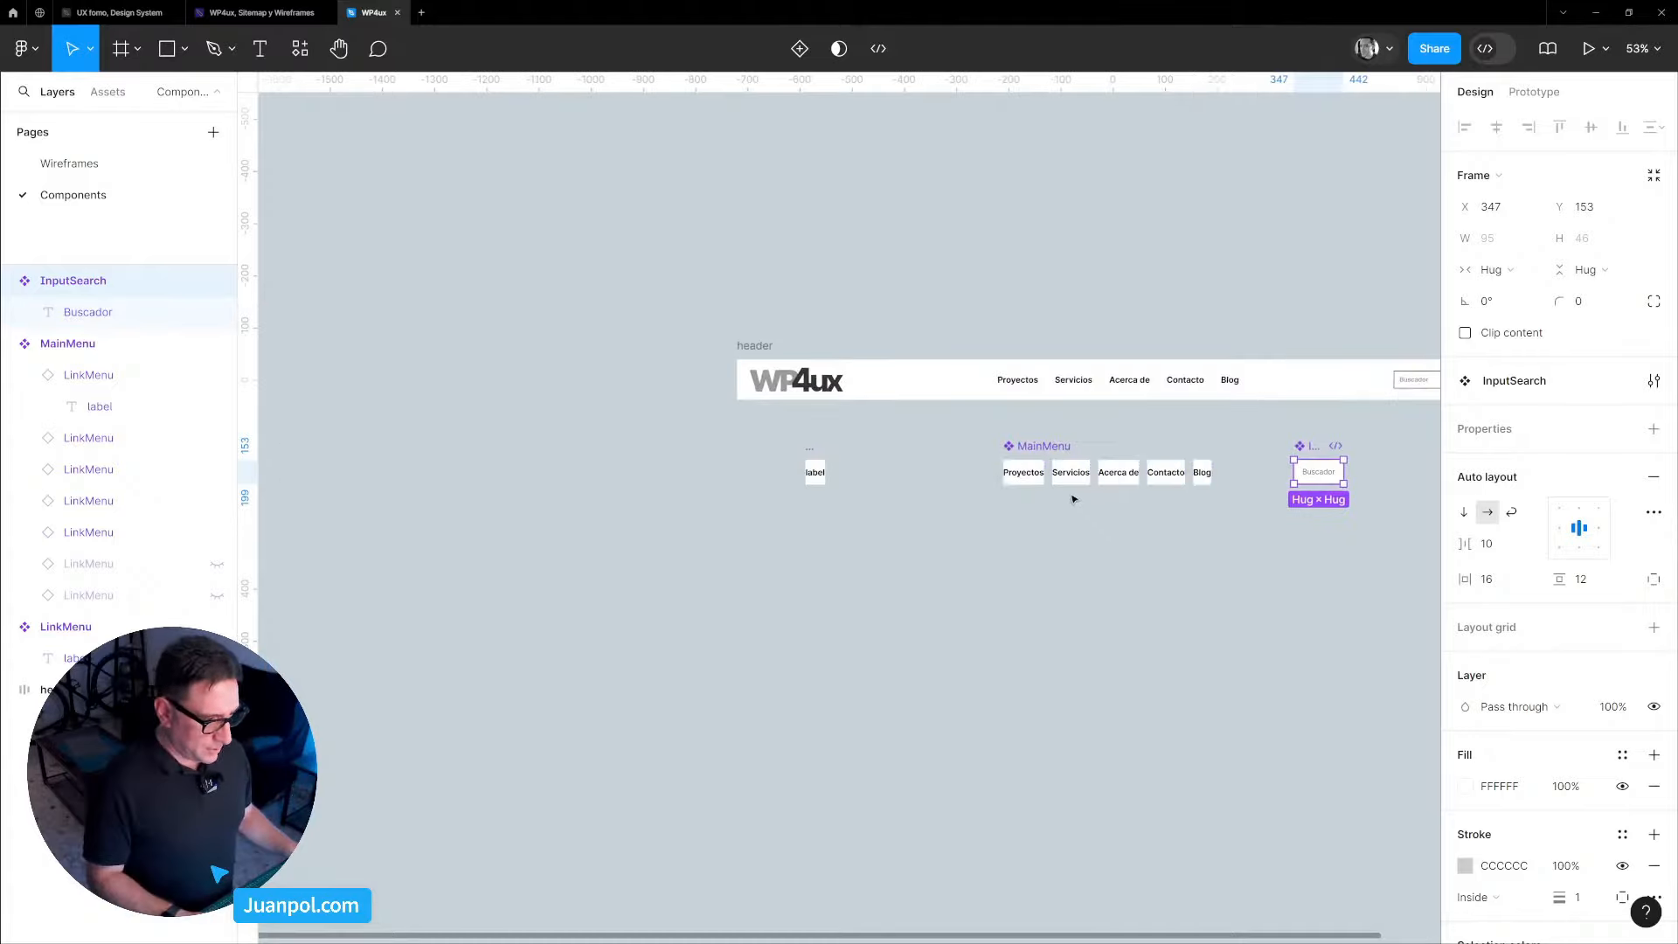
left_click(1082, 483, "ctrl")
left_click_drag(1084, 478, 865, 622)
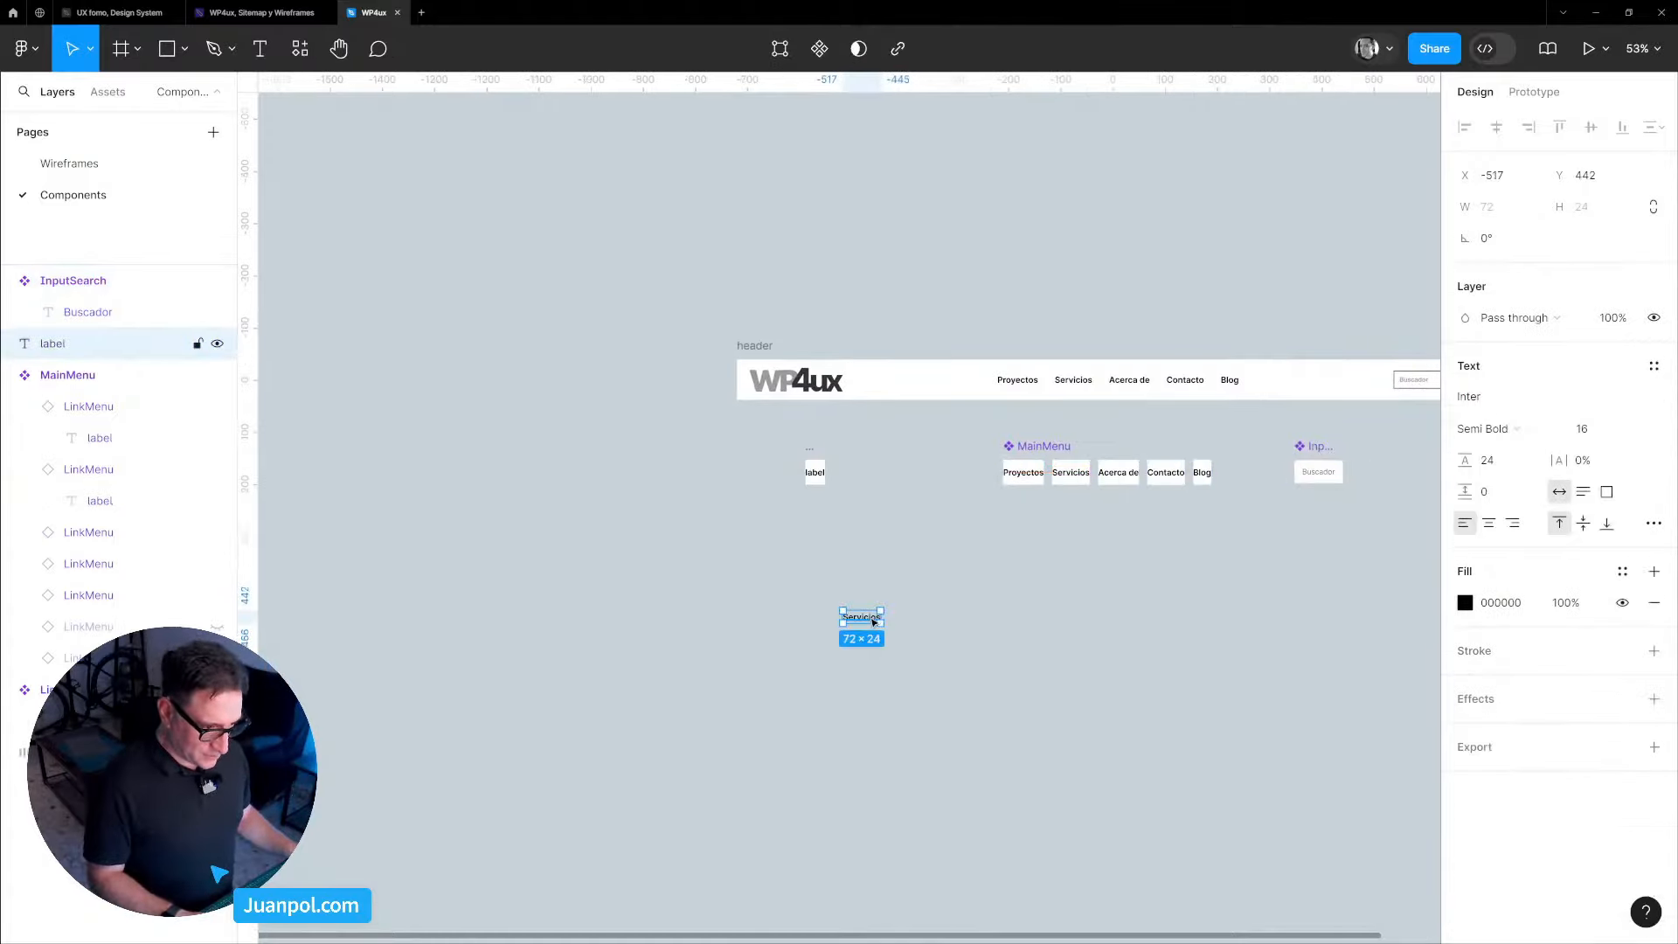
scroll(865, 622, "up", 3)
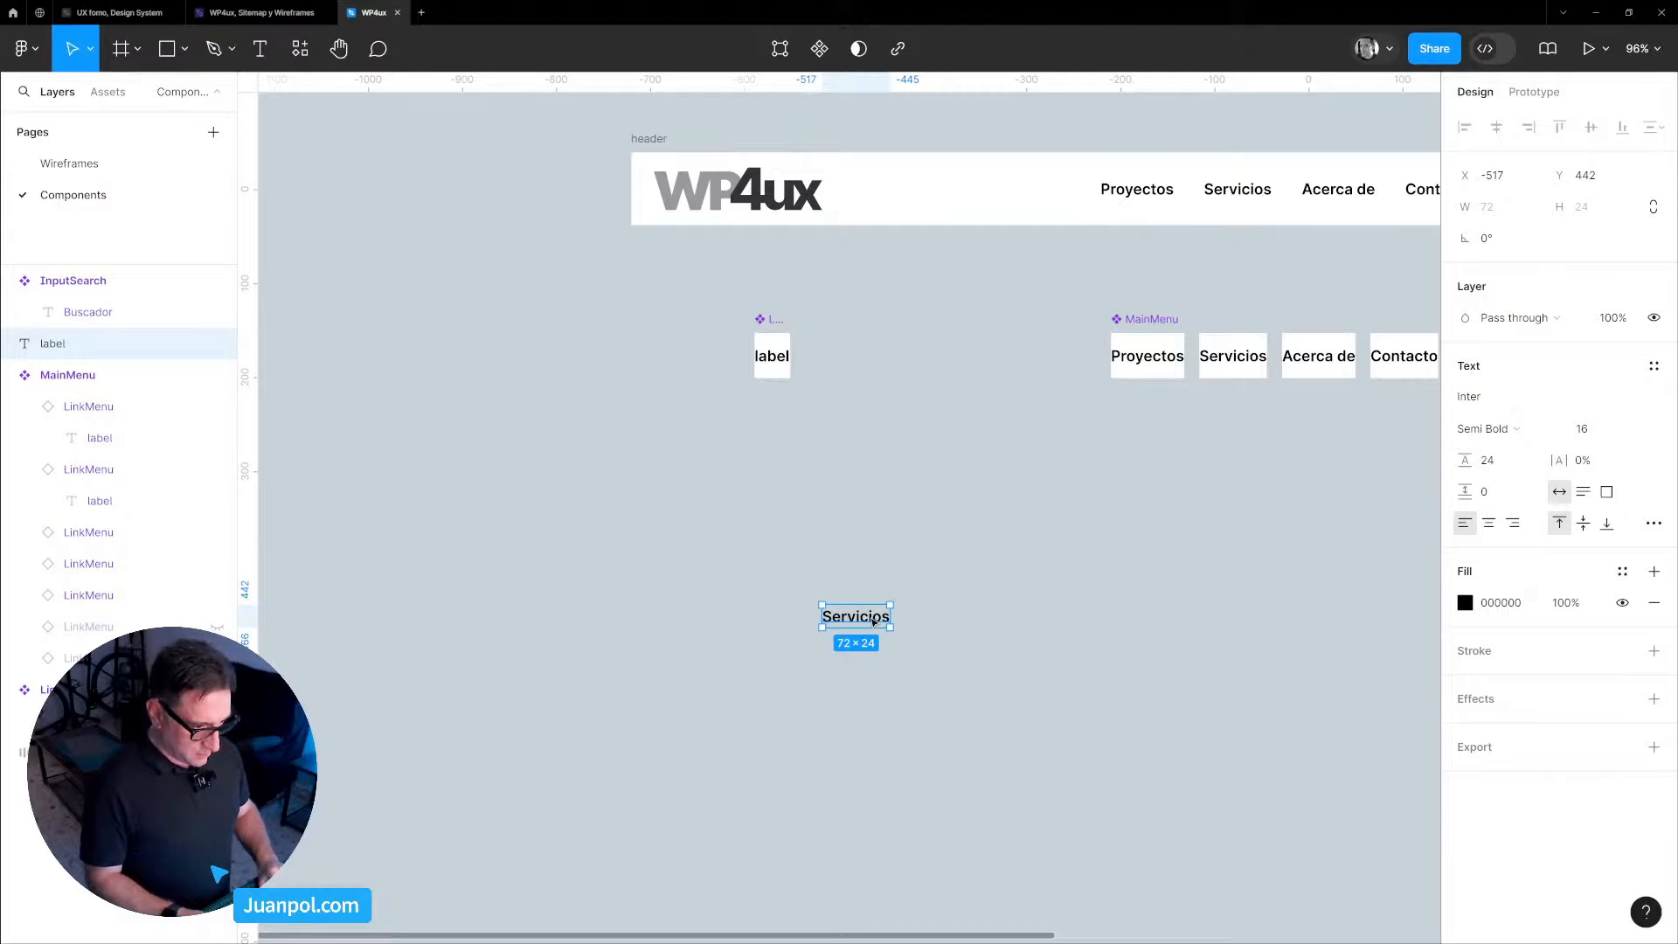
Wrap the copied "Servicios" text in an auto layout frame named "Button" and turn it into a component.
key("shift+a")
double_click(849, 581)
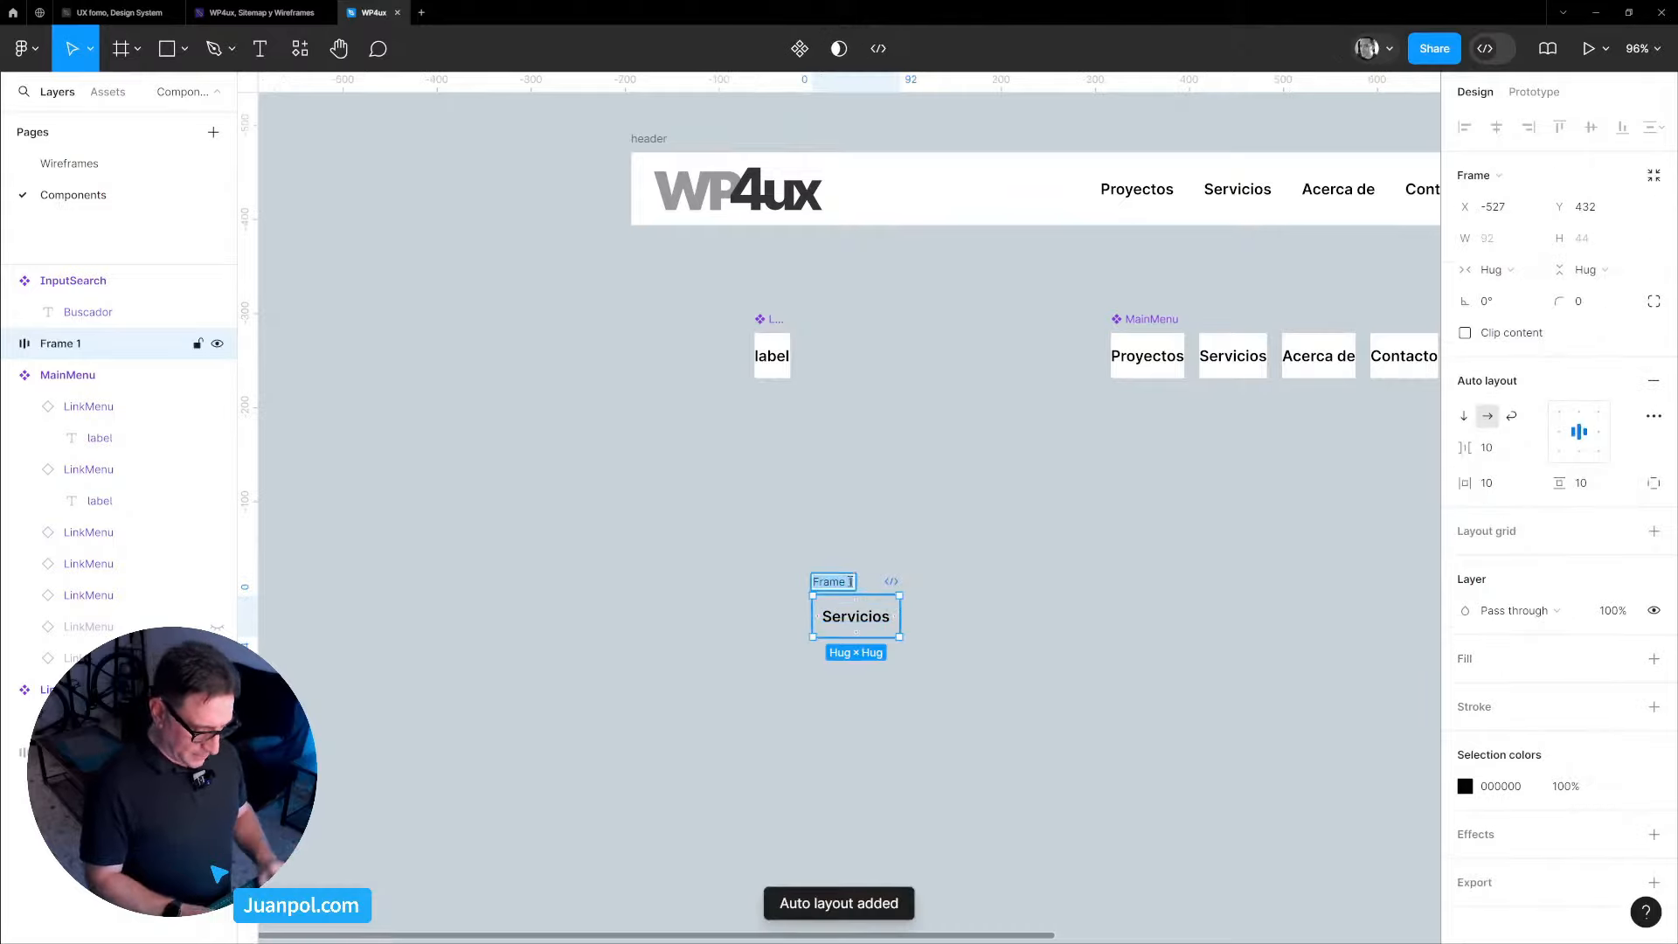
type("Button")
key("Return")
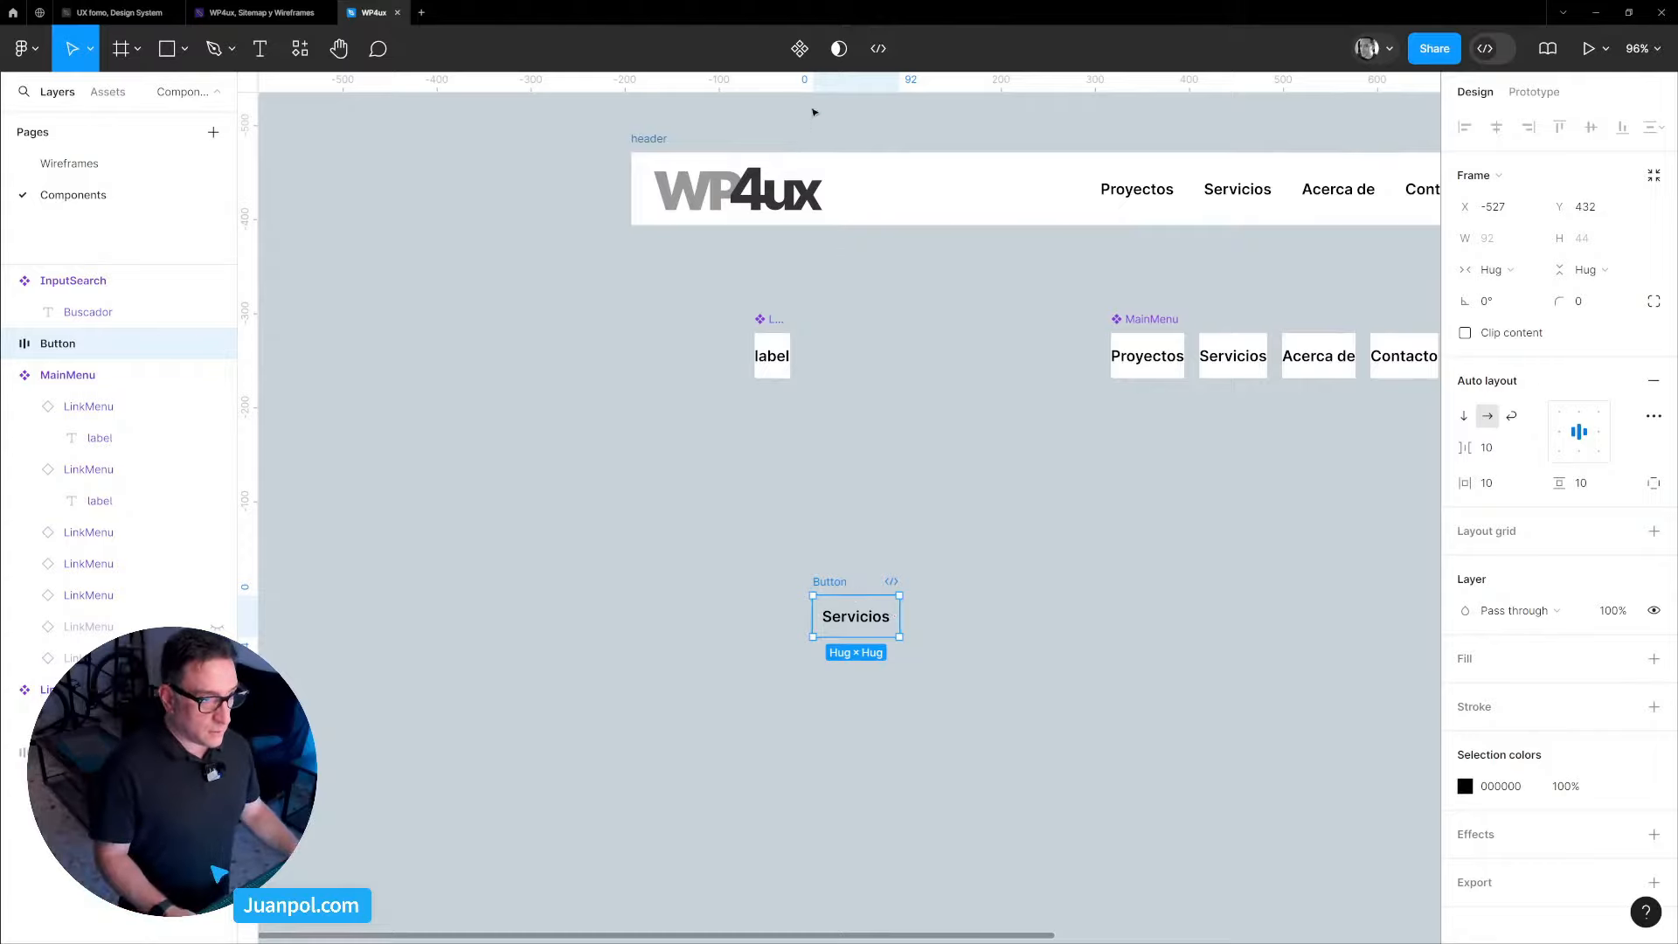
left_click(807, 58)
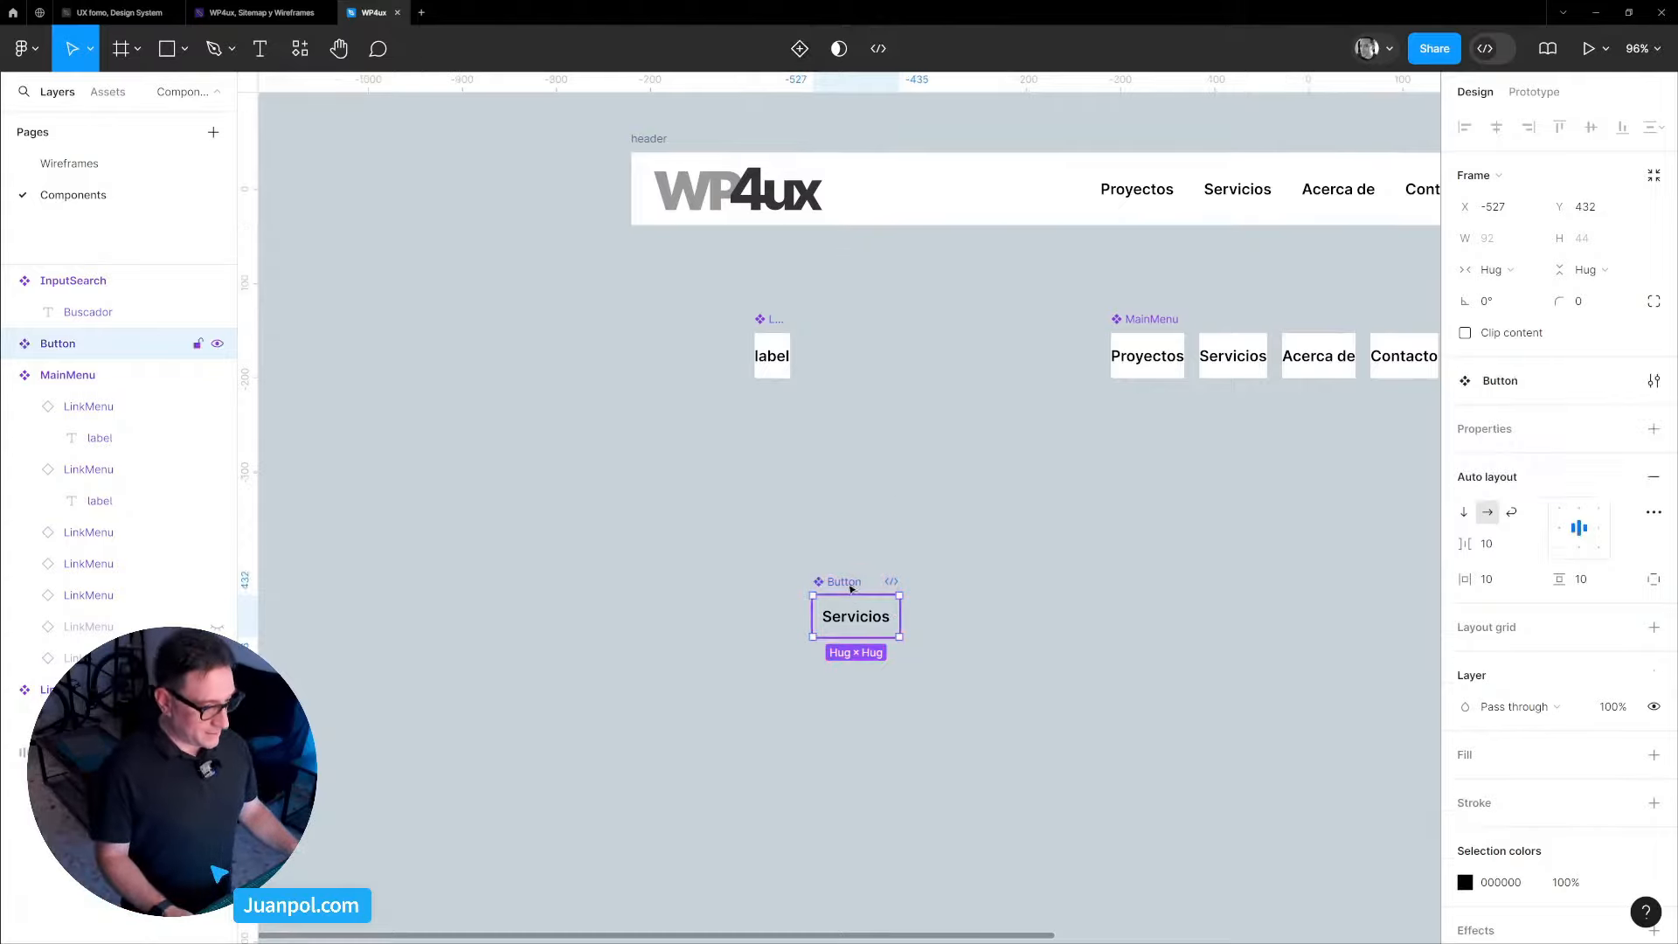
Move the Button component up to about X -520, Y 322 and give it a 444444 fill.
left_click_drag(850, 585, 854, 487)
scroll(858, 486, "up", 5)
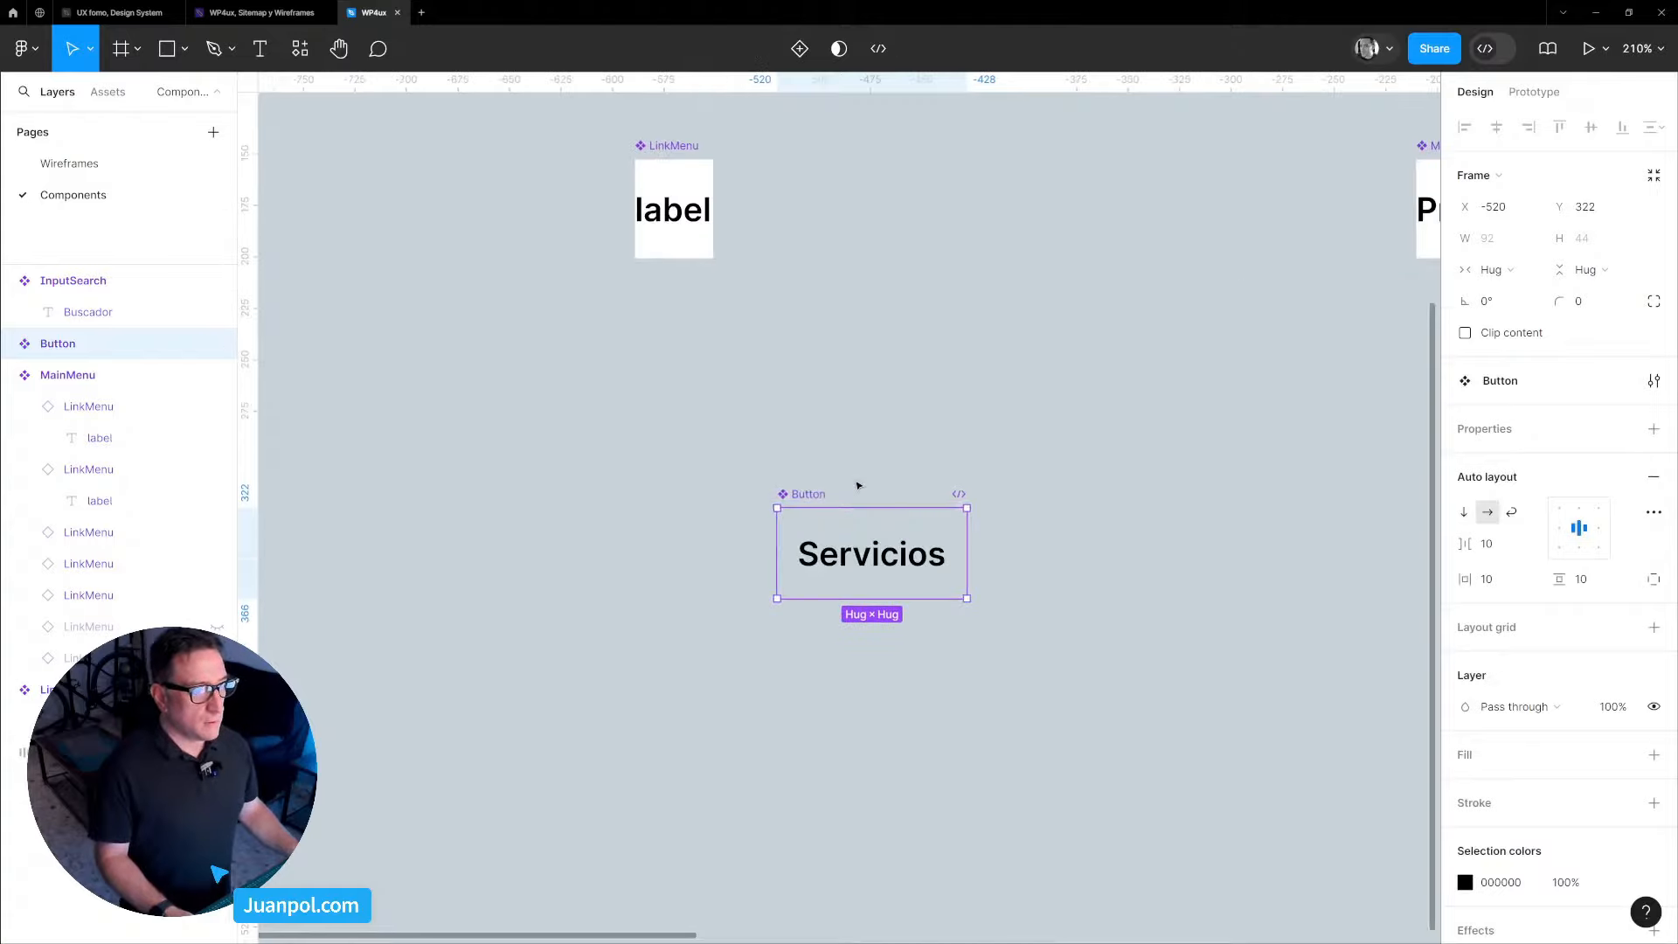
left_click(1653, 755)
left_click(1498, 787)
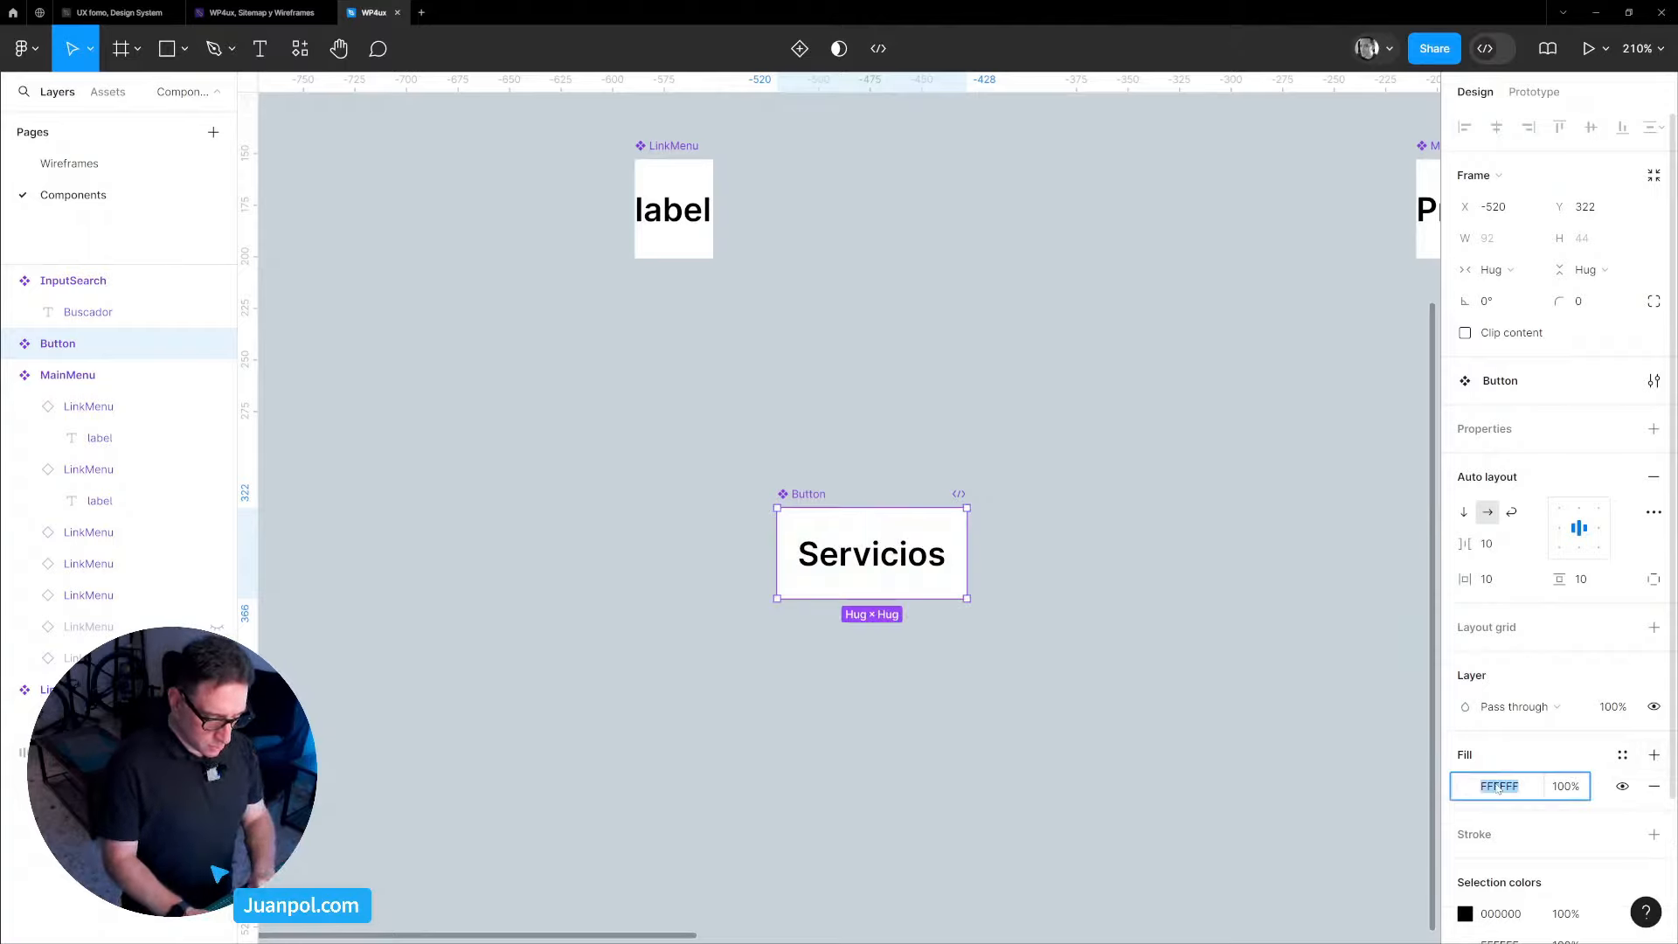
type("444")
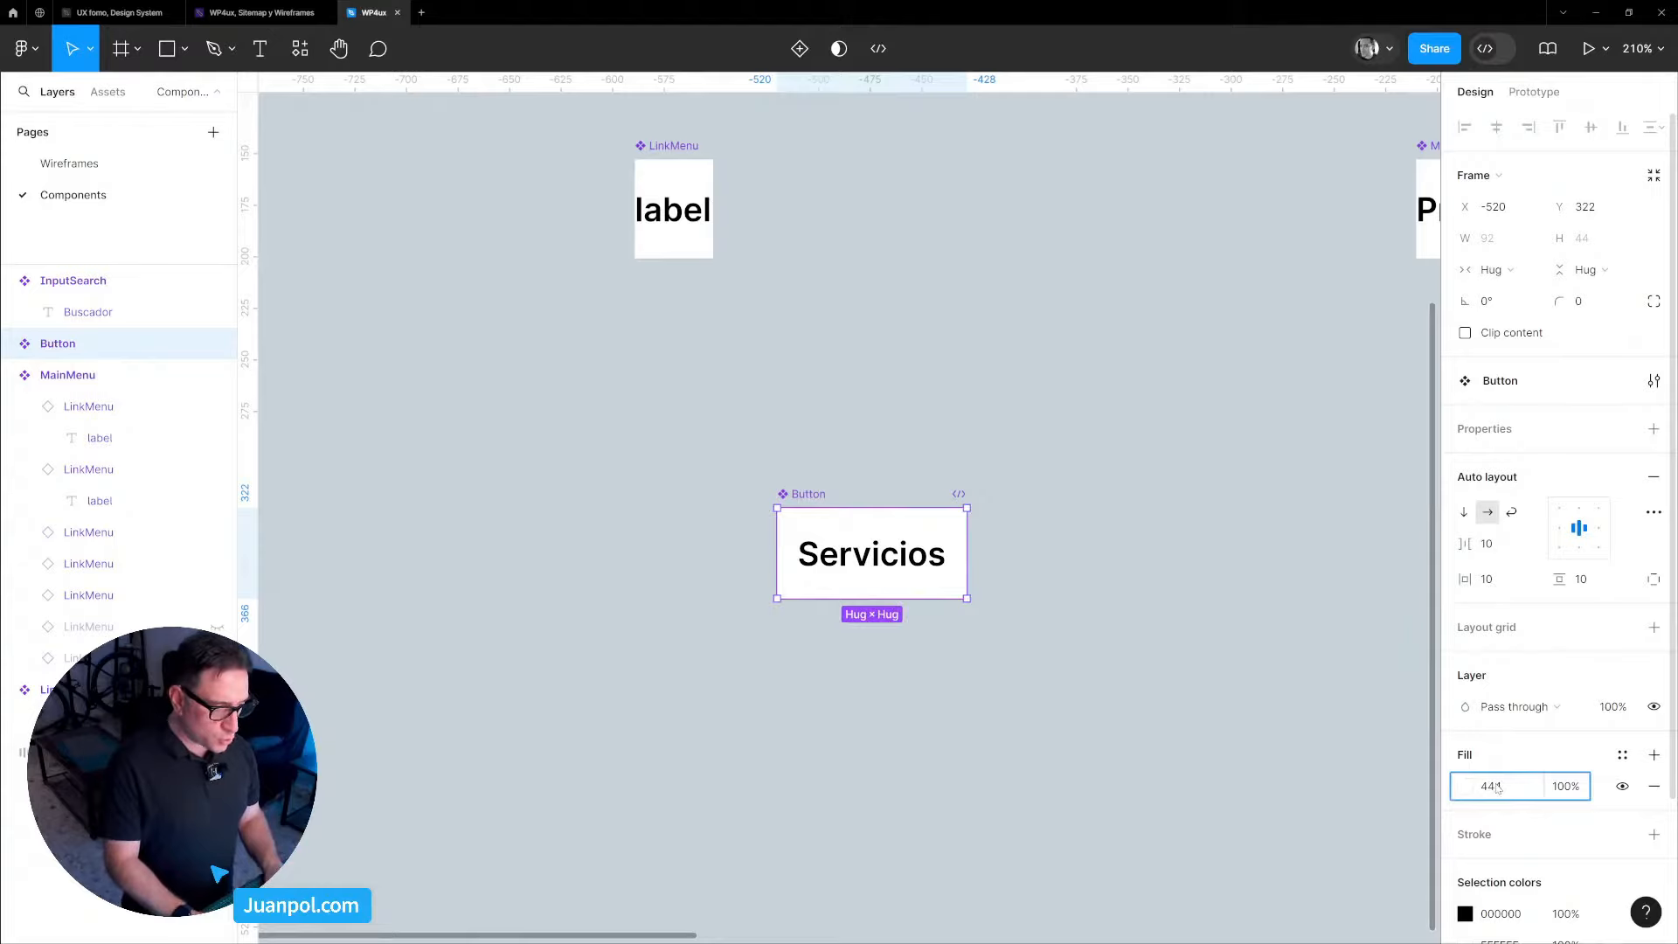
key("Return")
Set the fill of the text inside the Button component to white, FFFFFF.
key("Return")
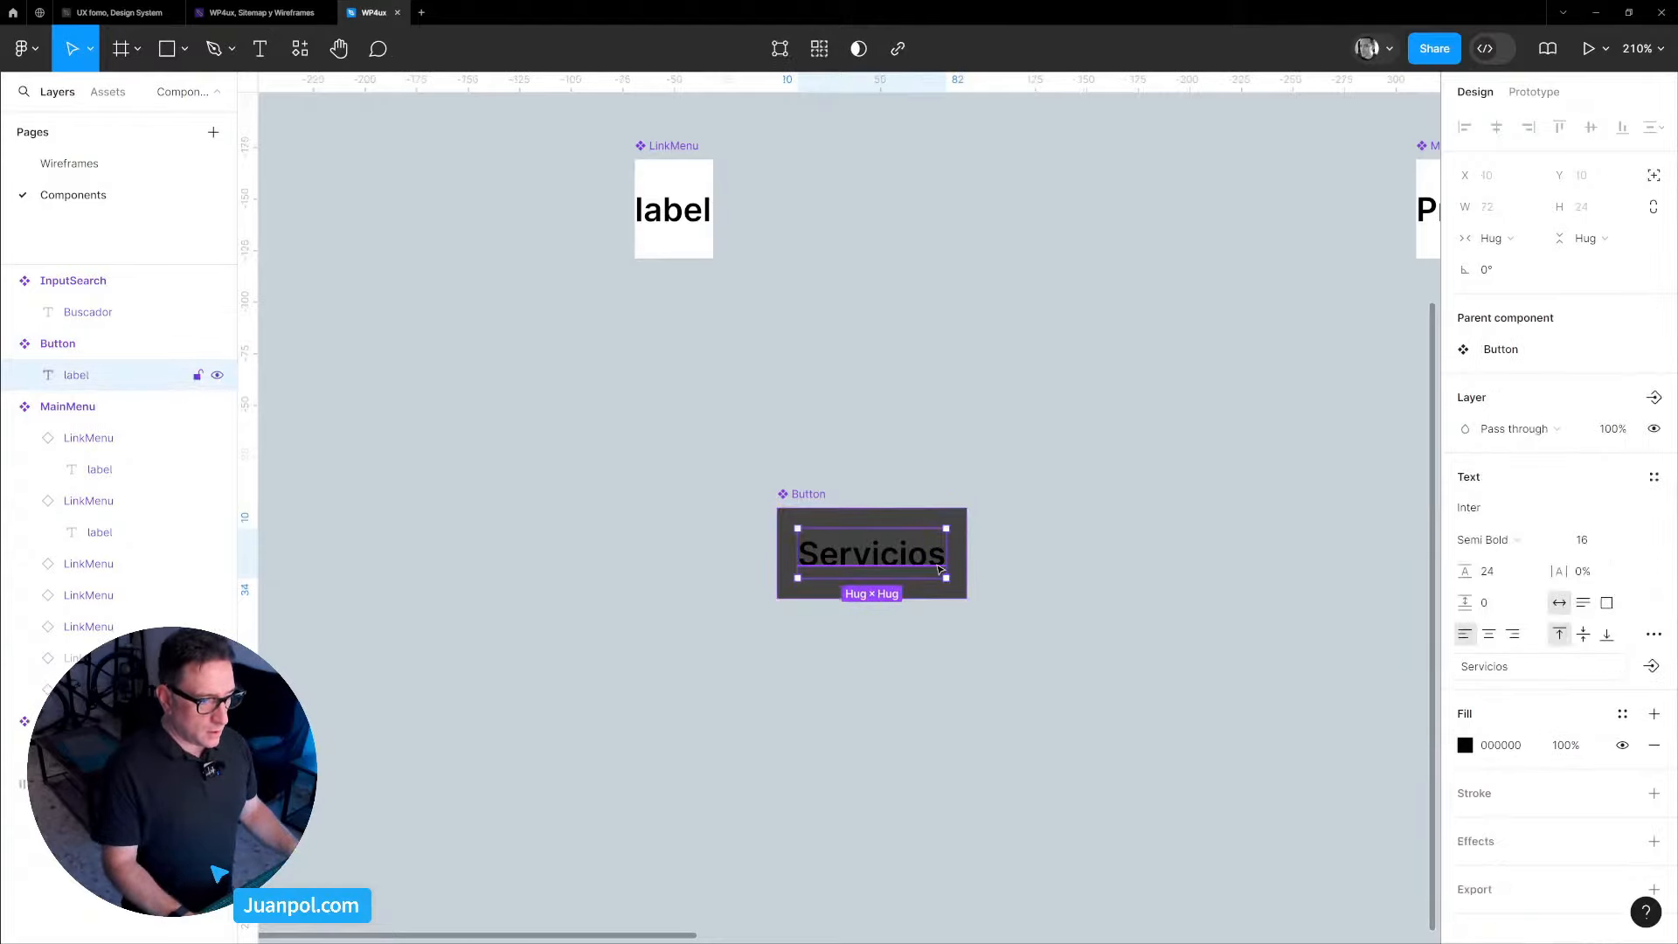
left_click(1501, 747)
type("fff")
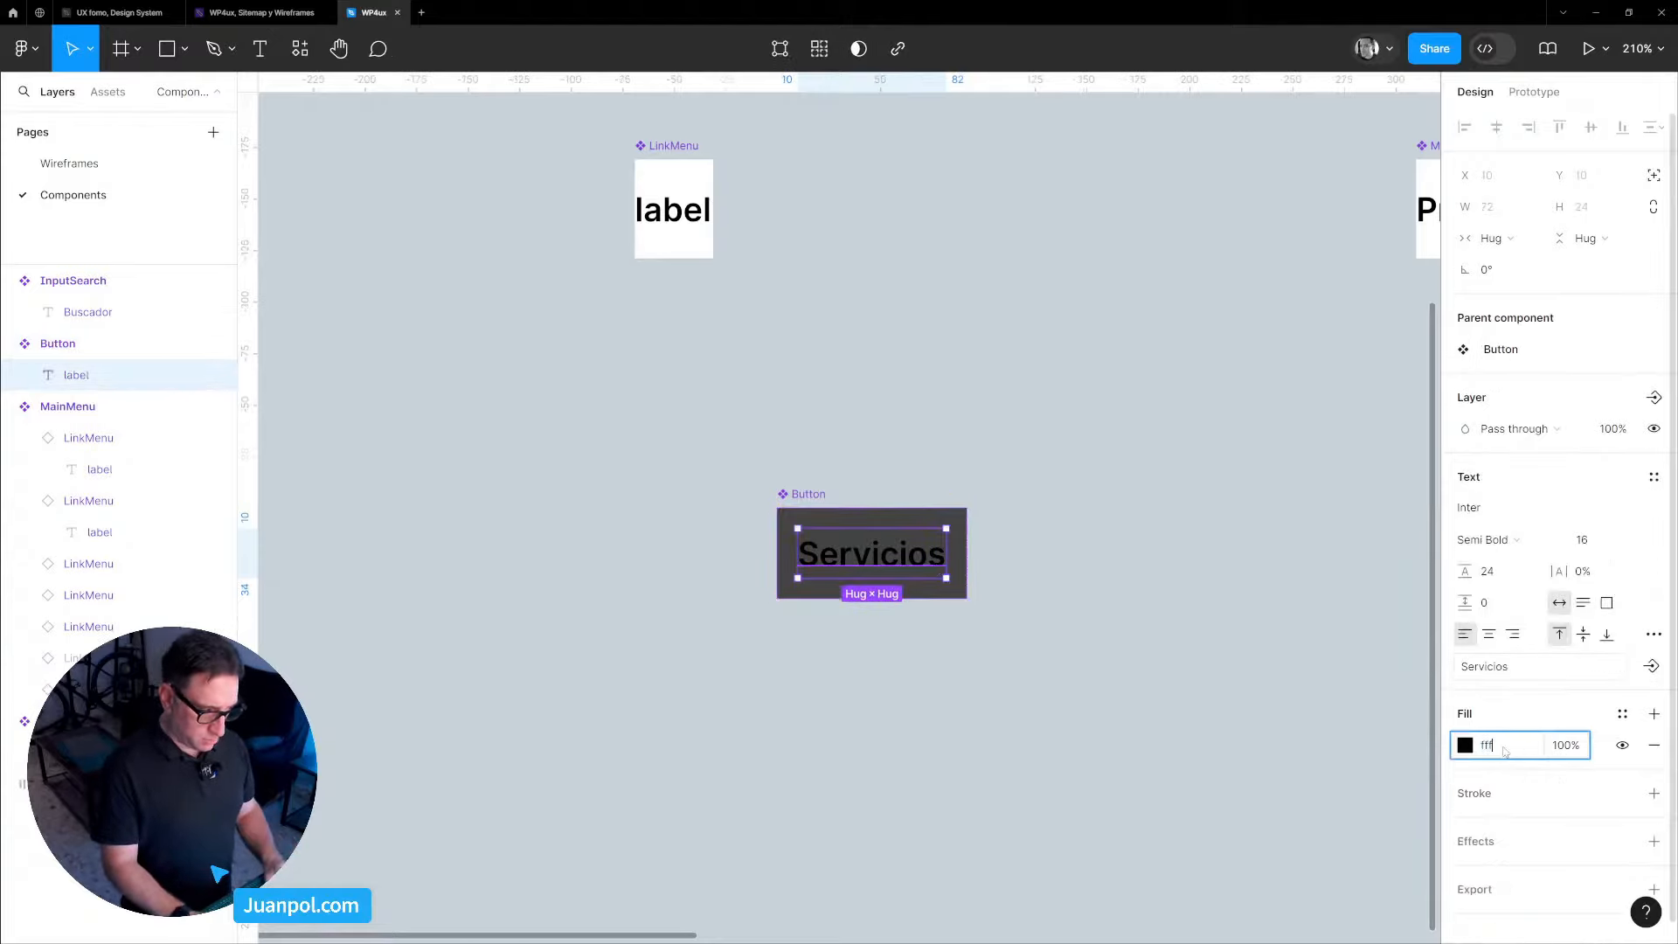
key("Return")
left_click(1273, 633)
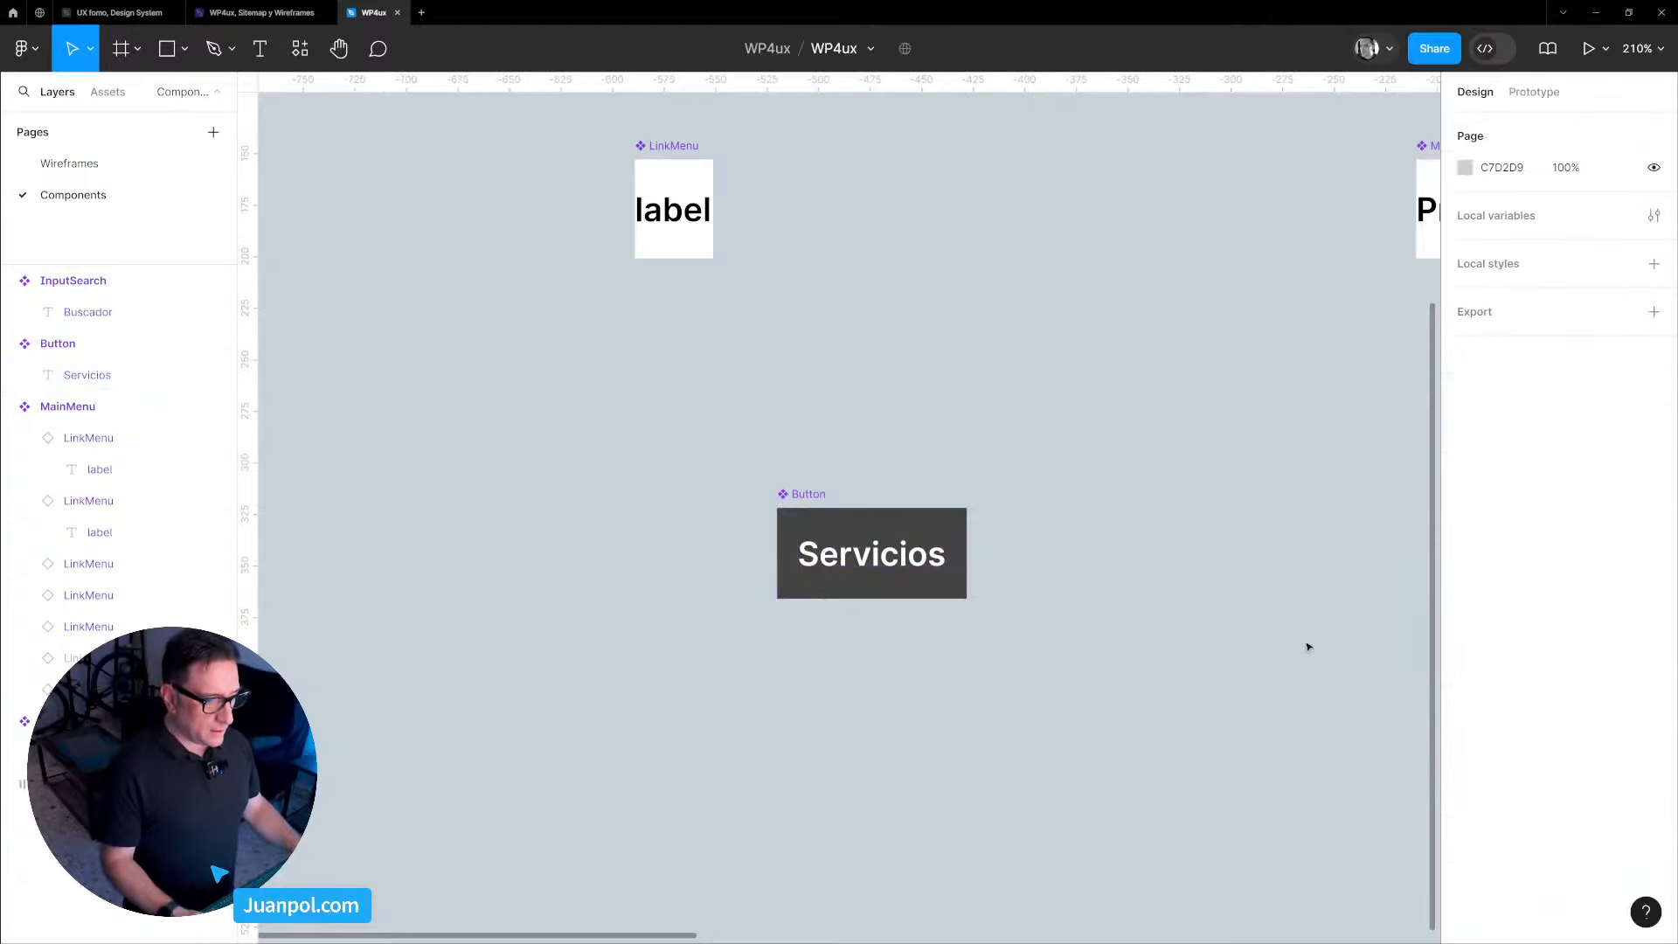
scroll(1281, 641, "down", 5)
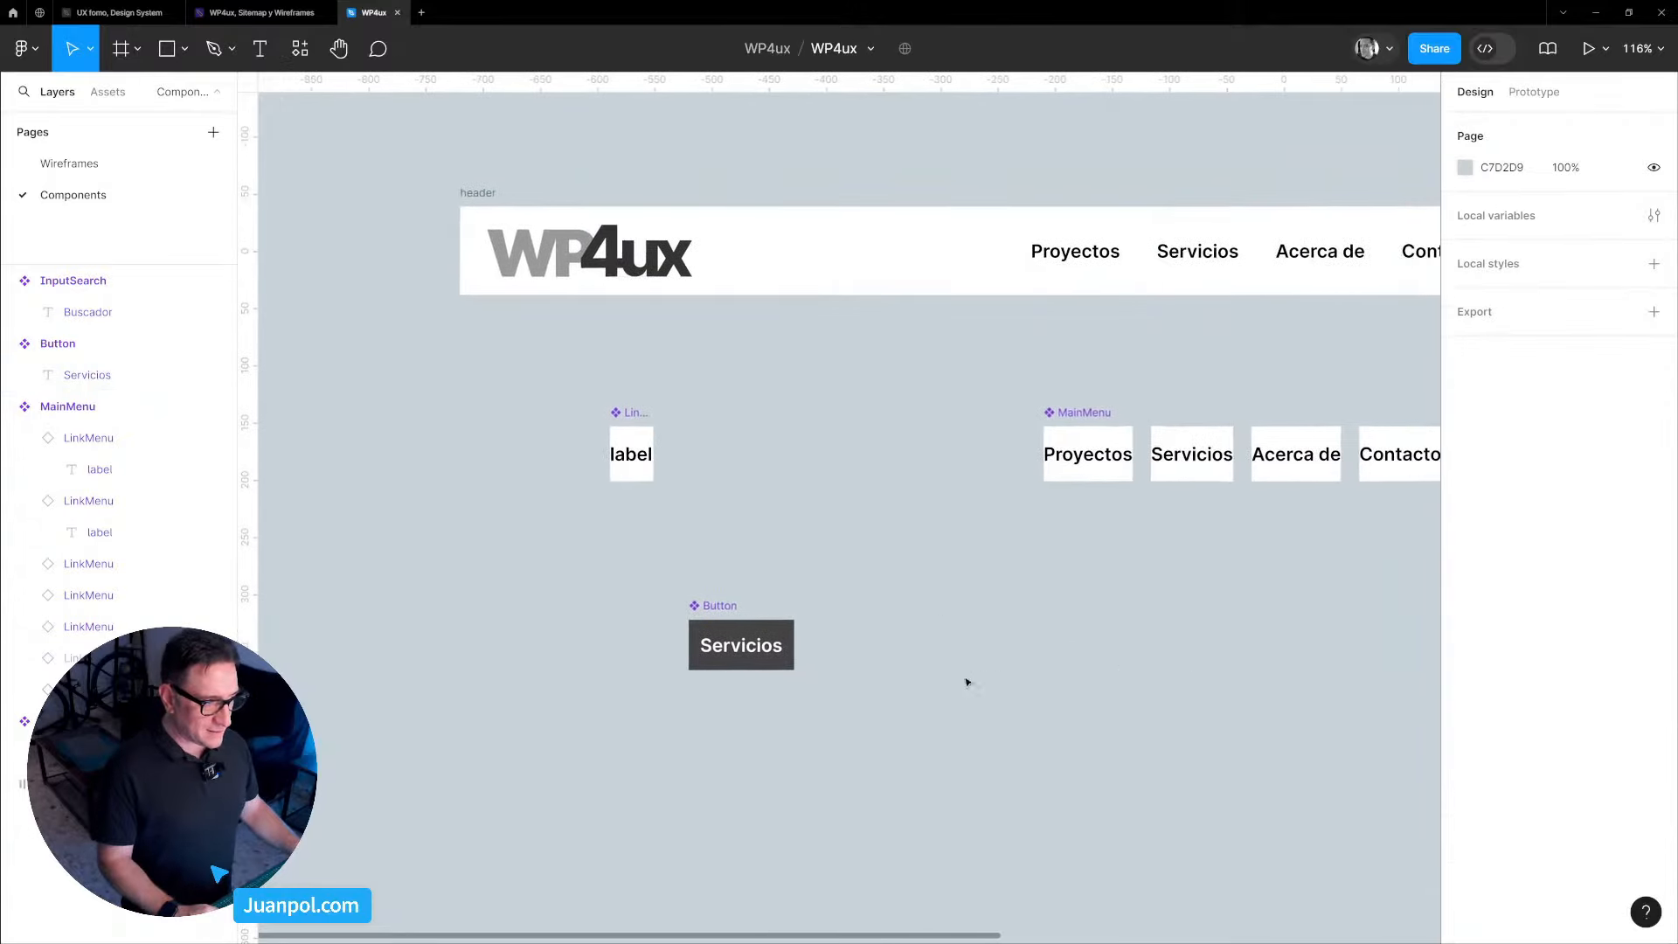
Set the Button component's auto layout padding to 12 vertical and 16 horizontal, using MainMenu's first LinkMenu as reference for the vertical value.
left_click(1082, 433)
left_click(1083, 433)
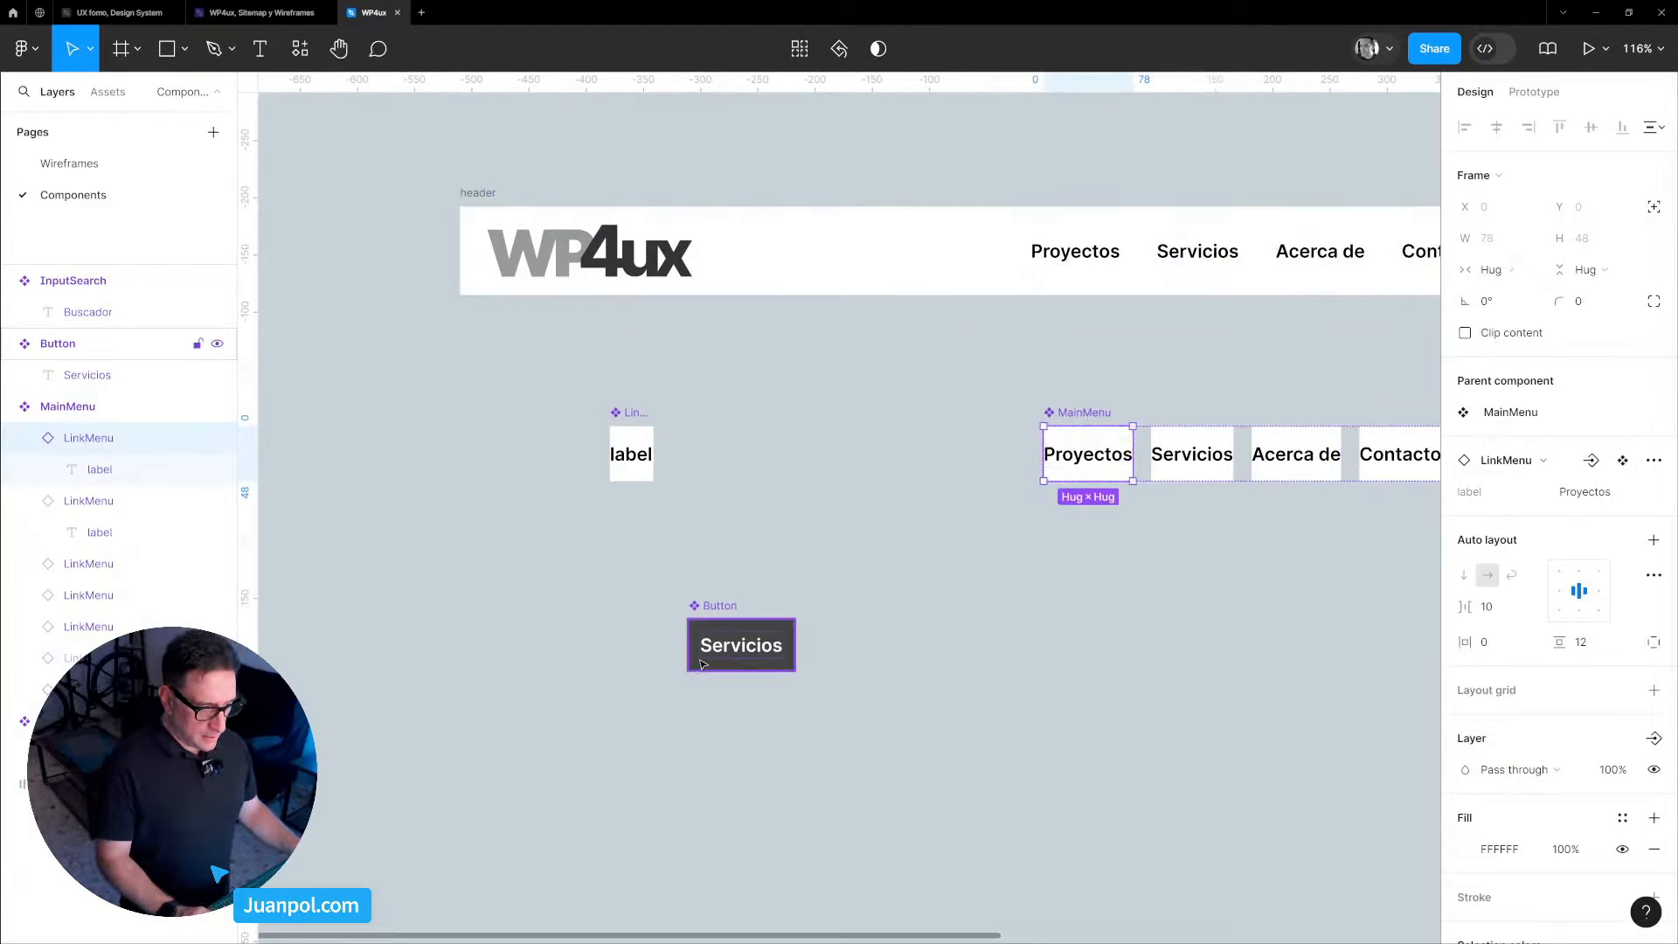
left_click(730, 647)
left_click(1581, 582)
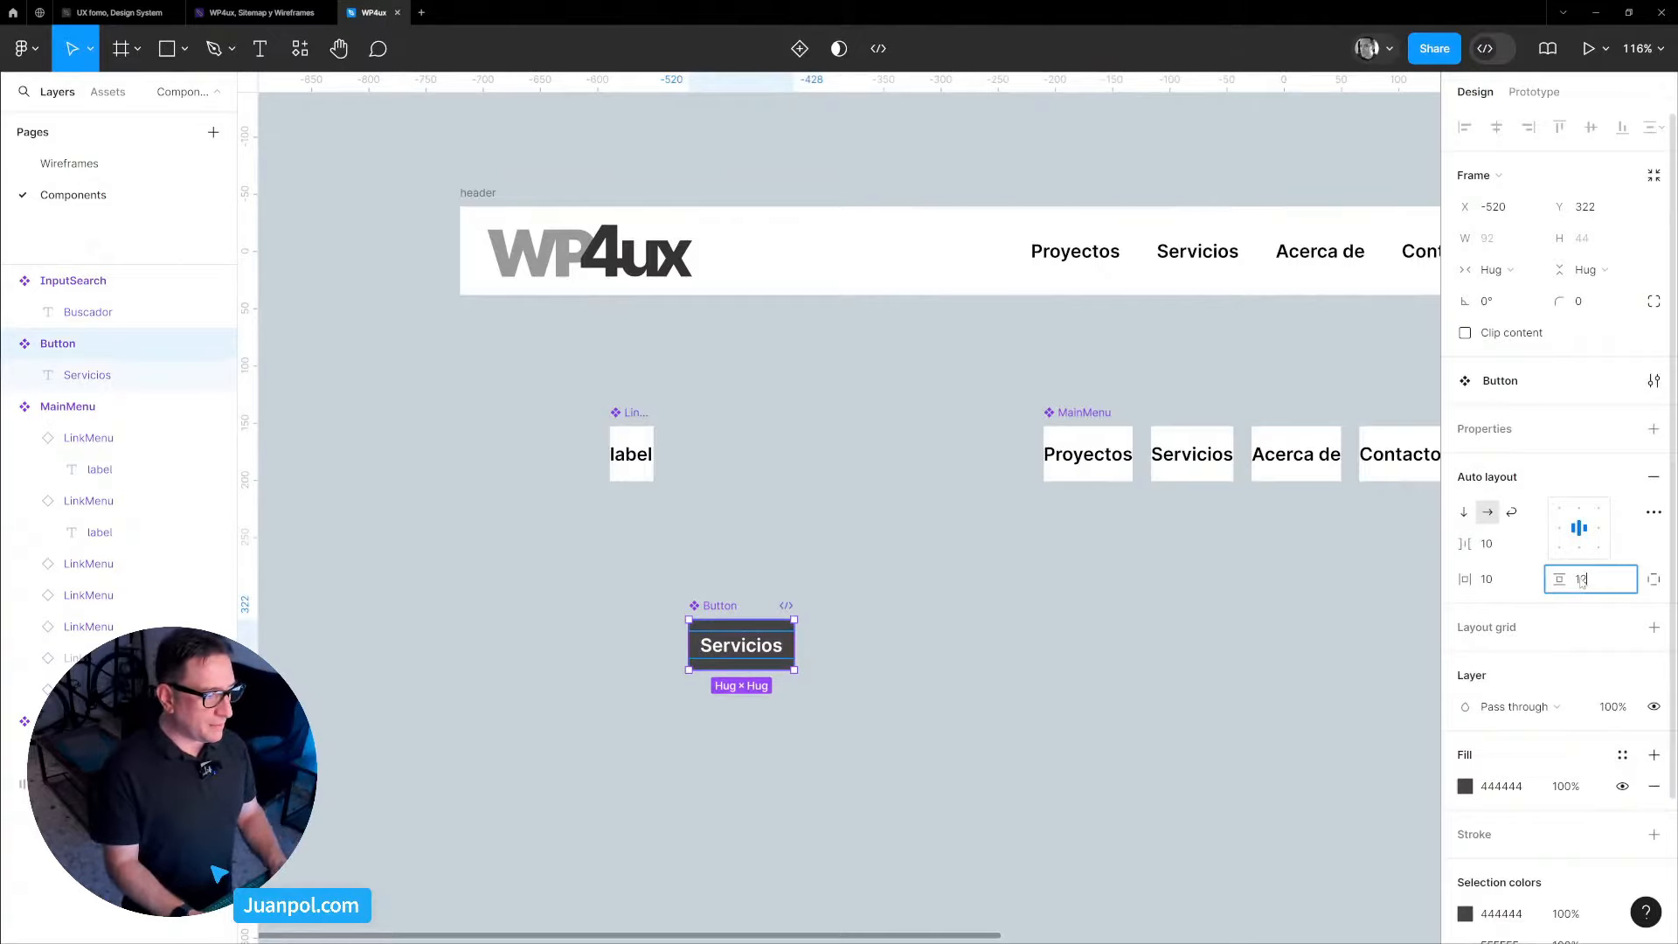
type("12")
key("Return")
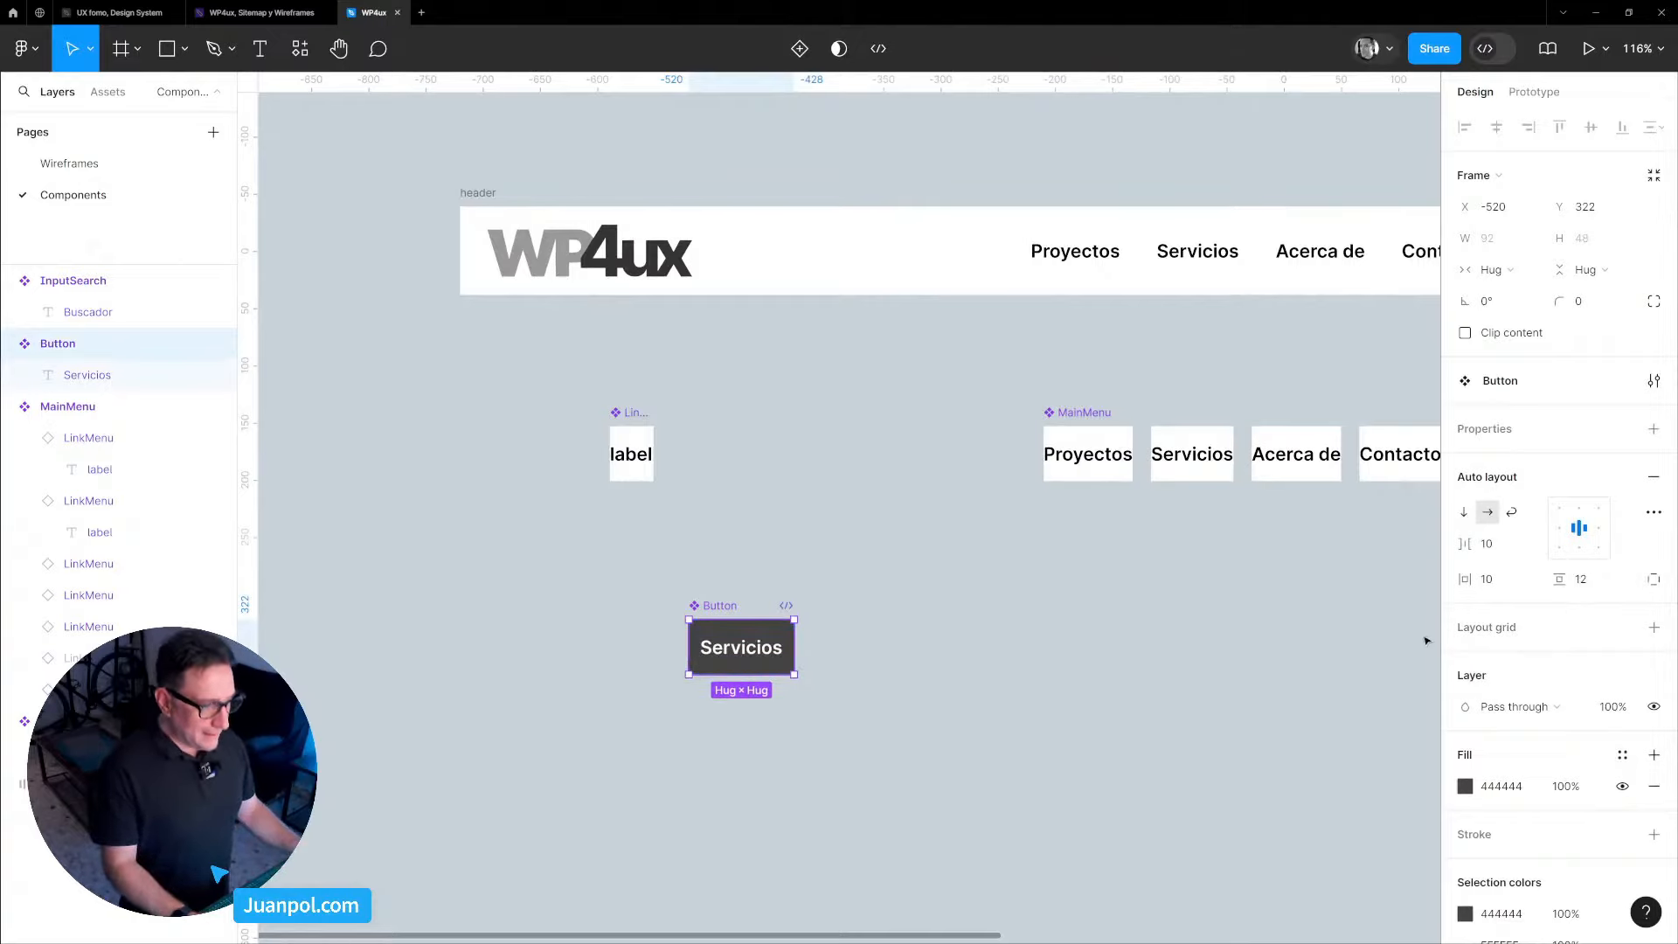
left_click(1500, 582)
type("1")
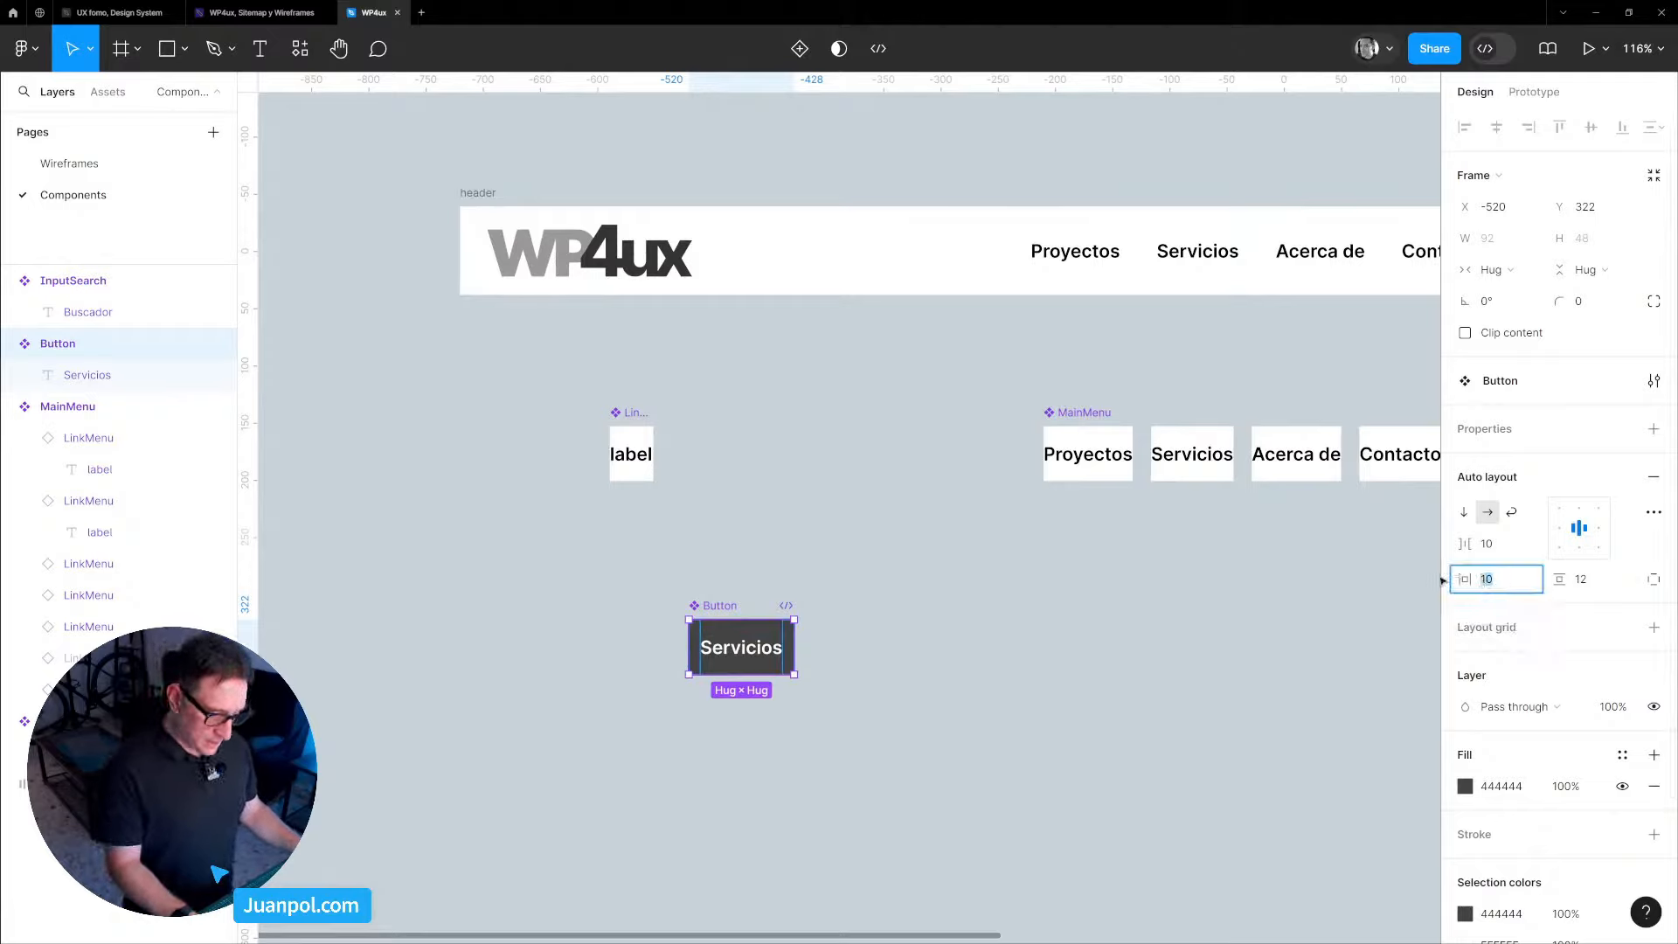
key("Return")
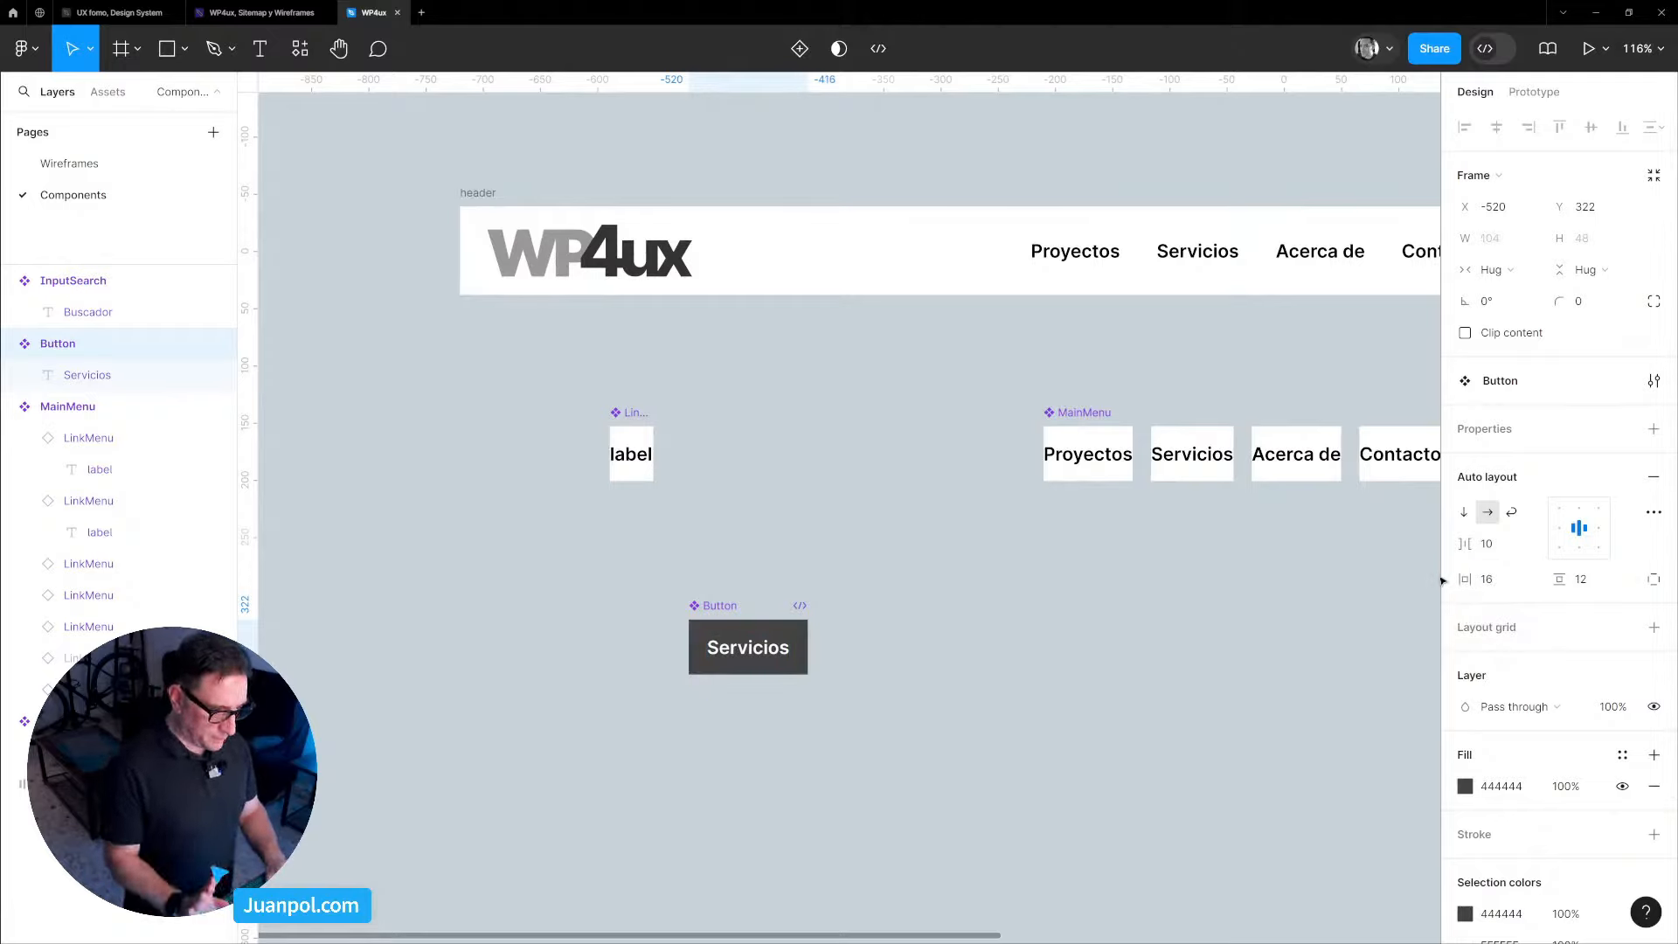
Round the Button component's corners with a radius of 4.
left_click(1557, 304)
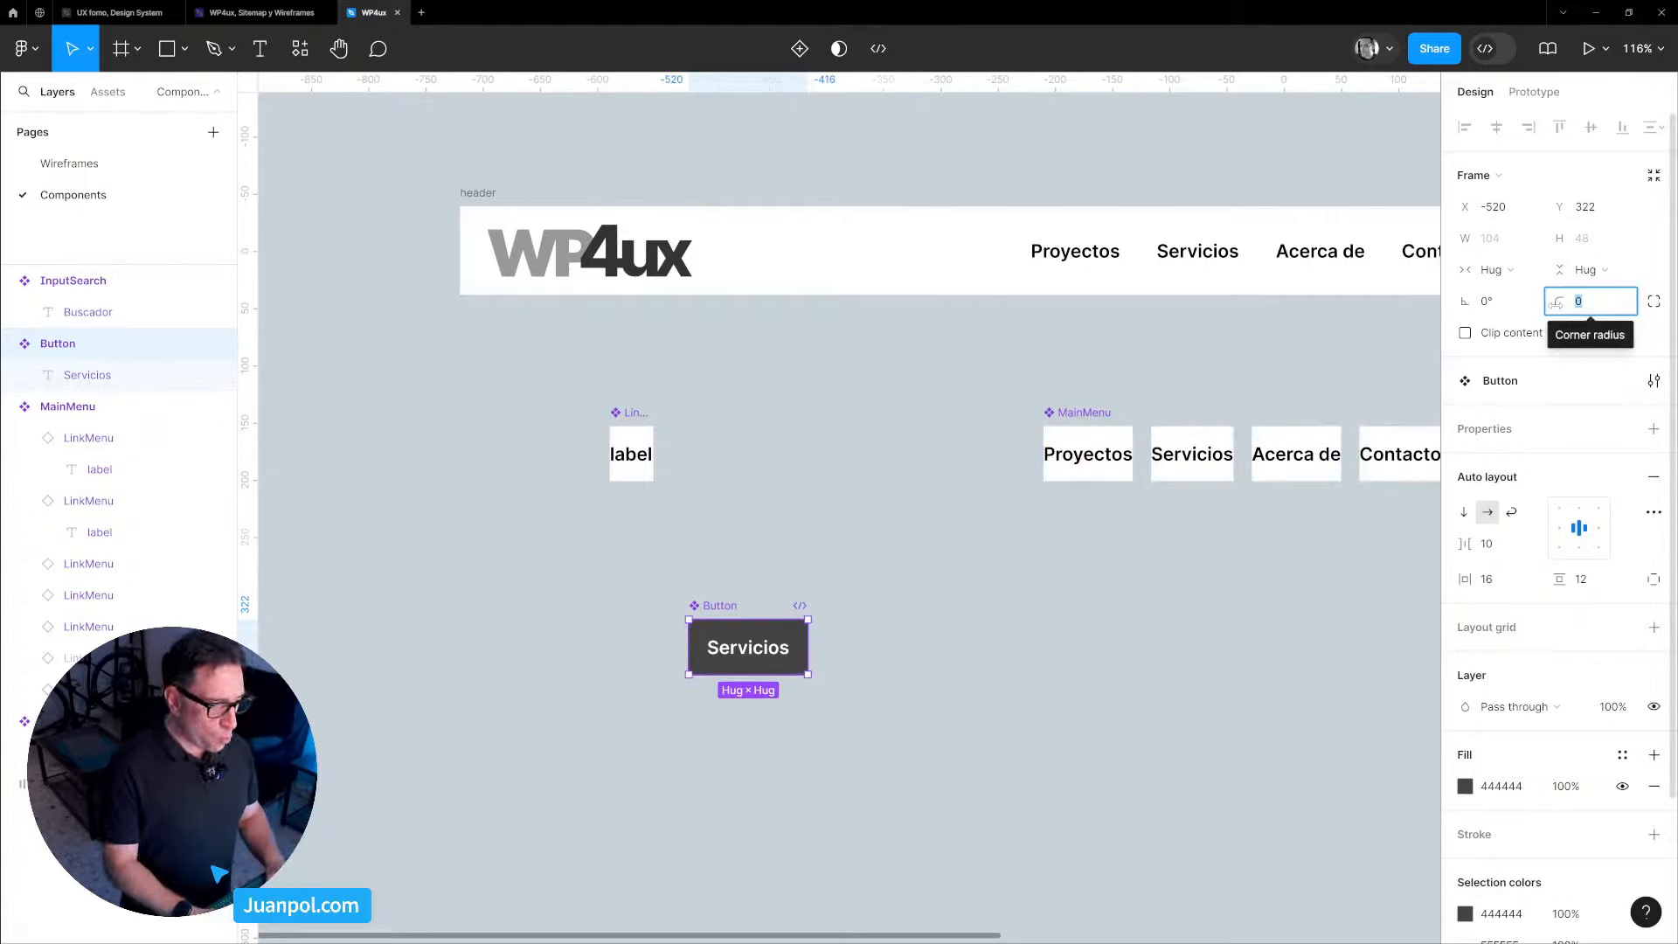
type("4")
key("Return")
left_click(1109, 573)
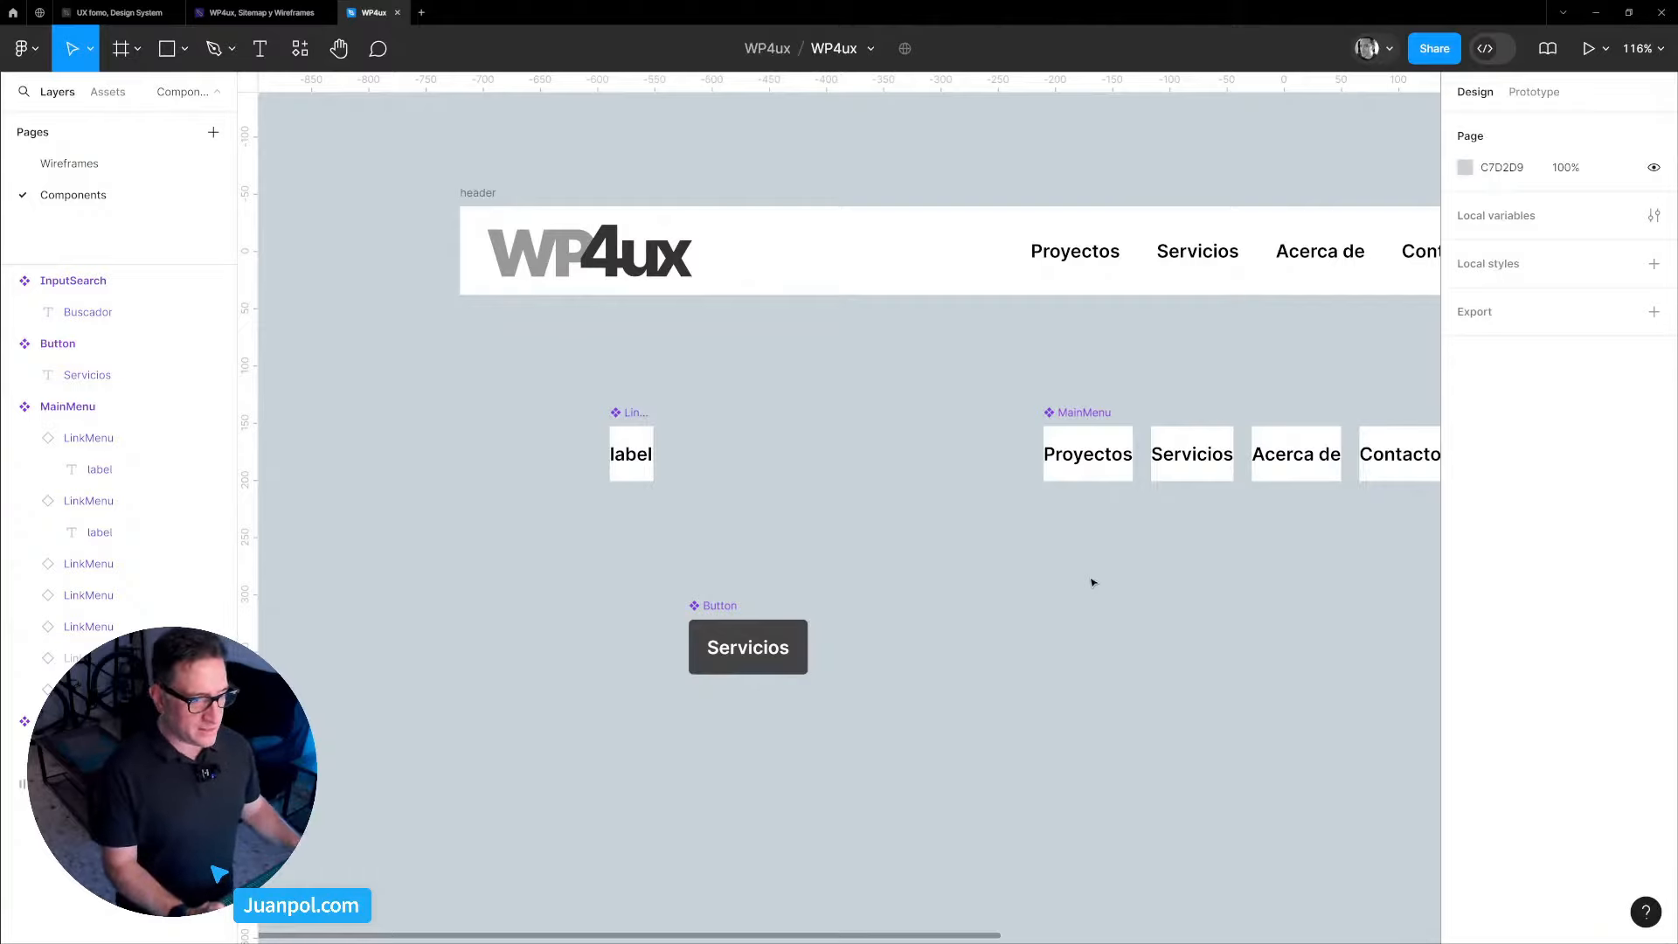
Create a text component property named "label" with the value "label" from the Button's "Servicios" text.
double_click(715, 671)
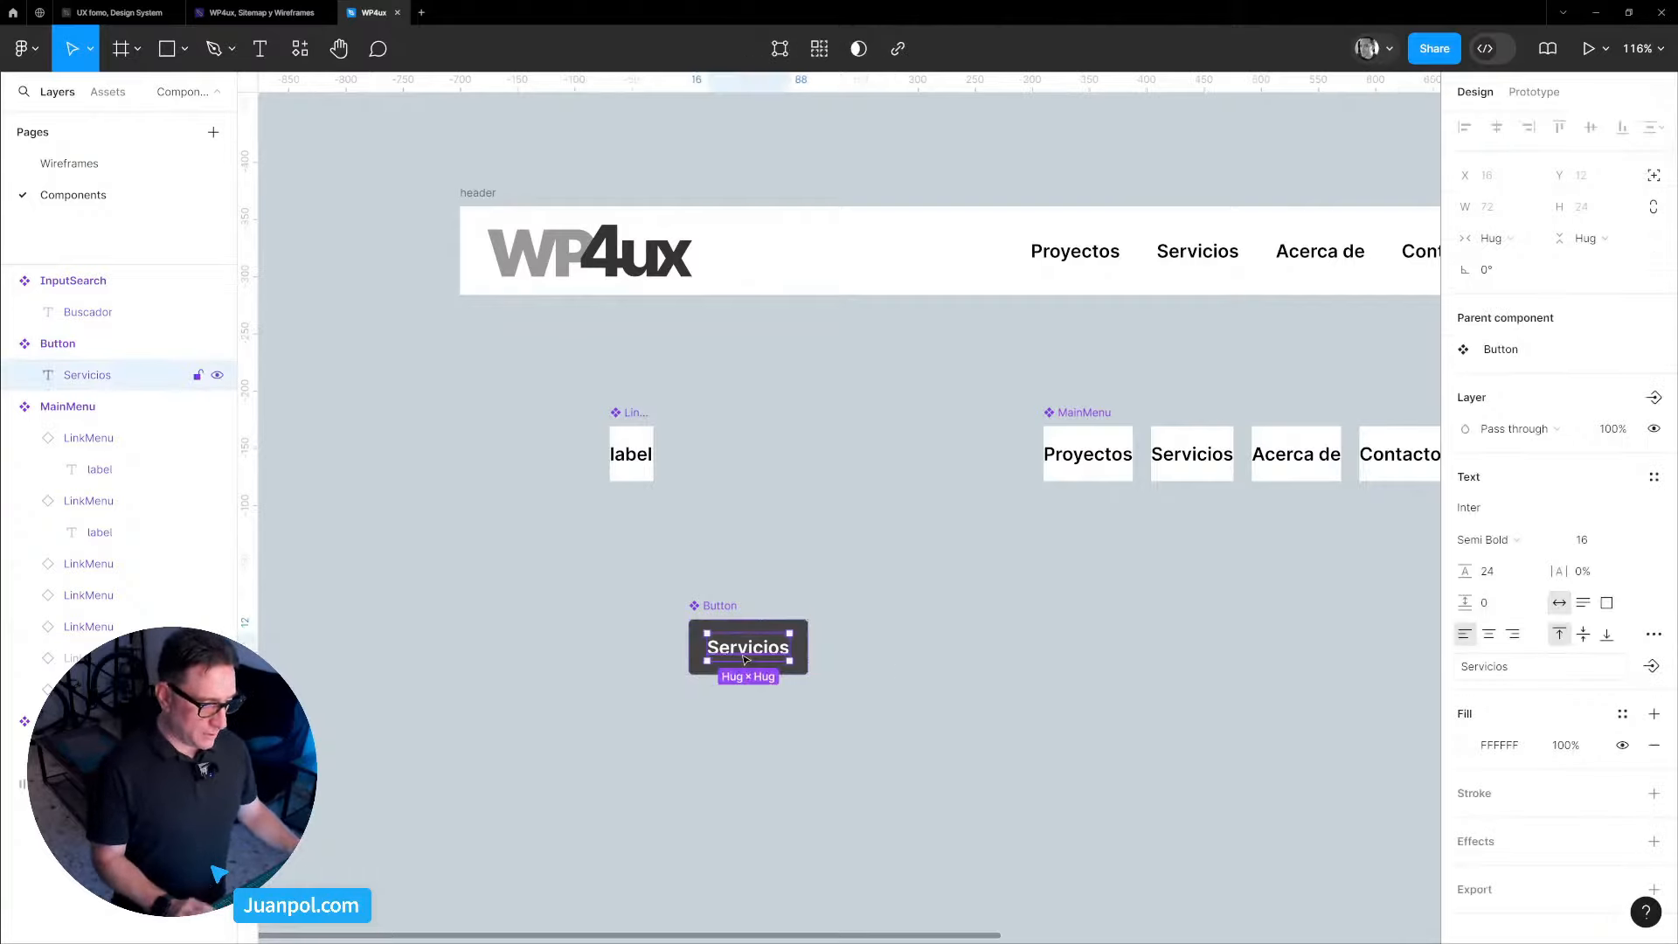
left_click(1651, 666)
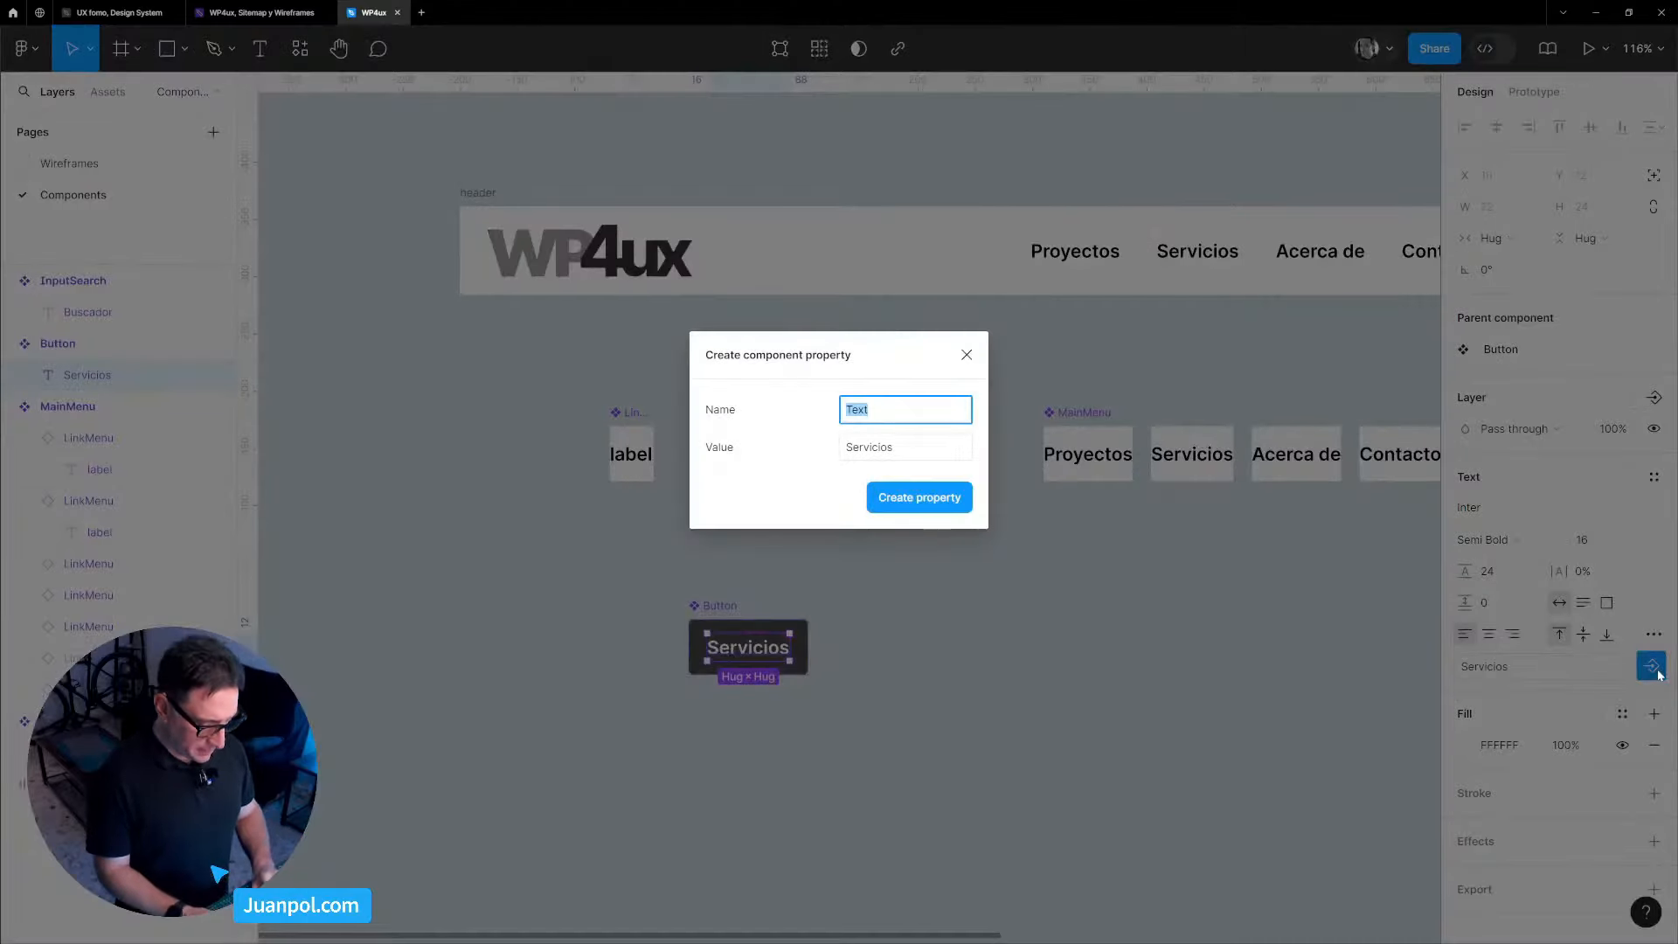
type("label")
left_click(916, 445)
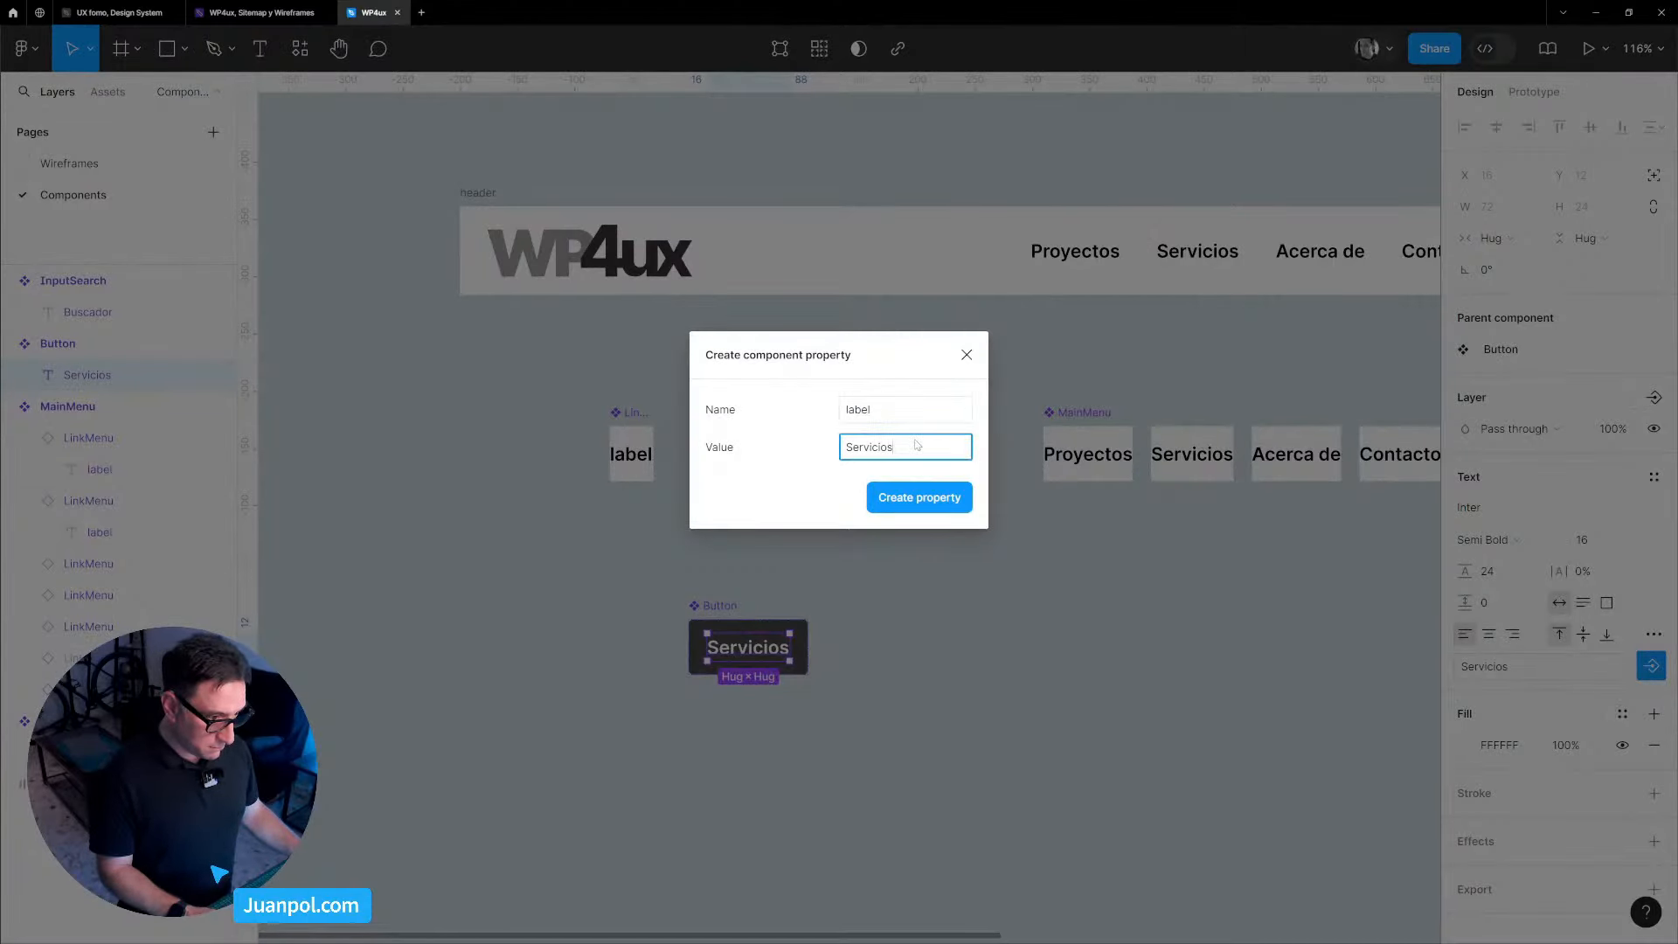
type("labe")
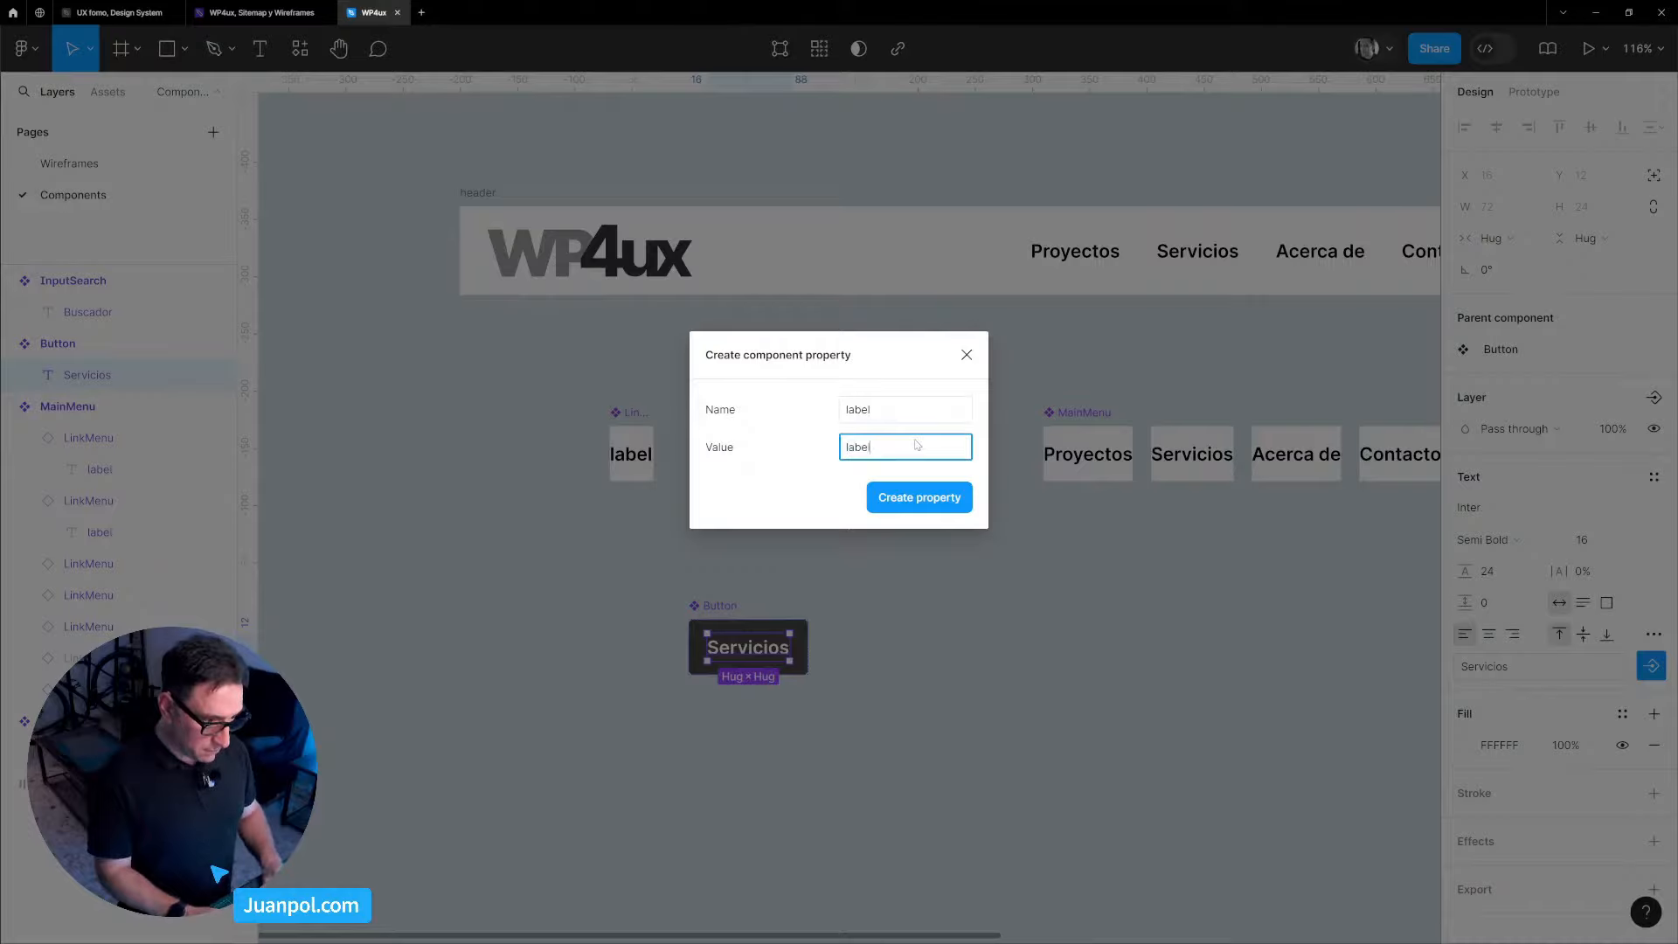
type("l")
key("Return")
key("BackSpace")
left_click(928, 500)
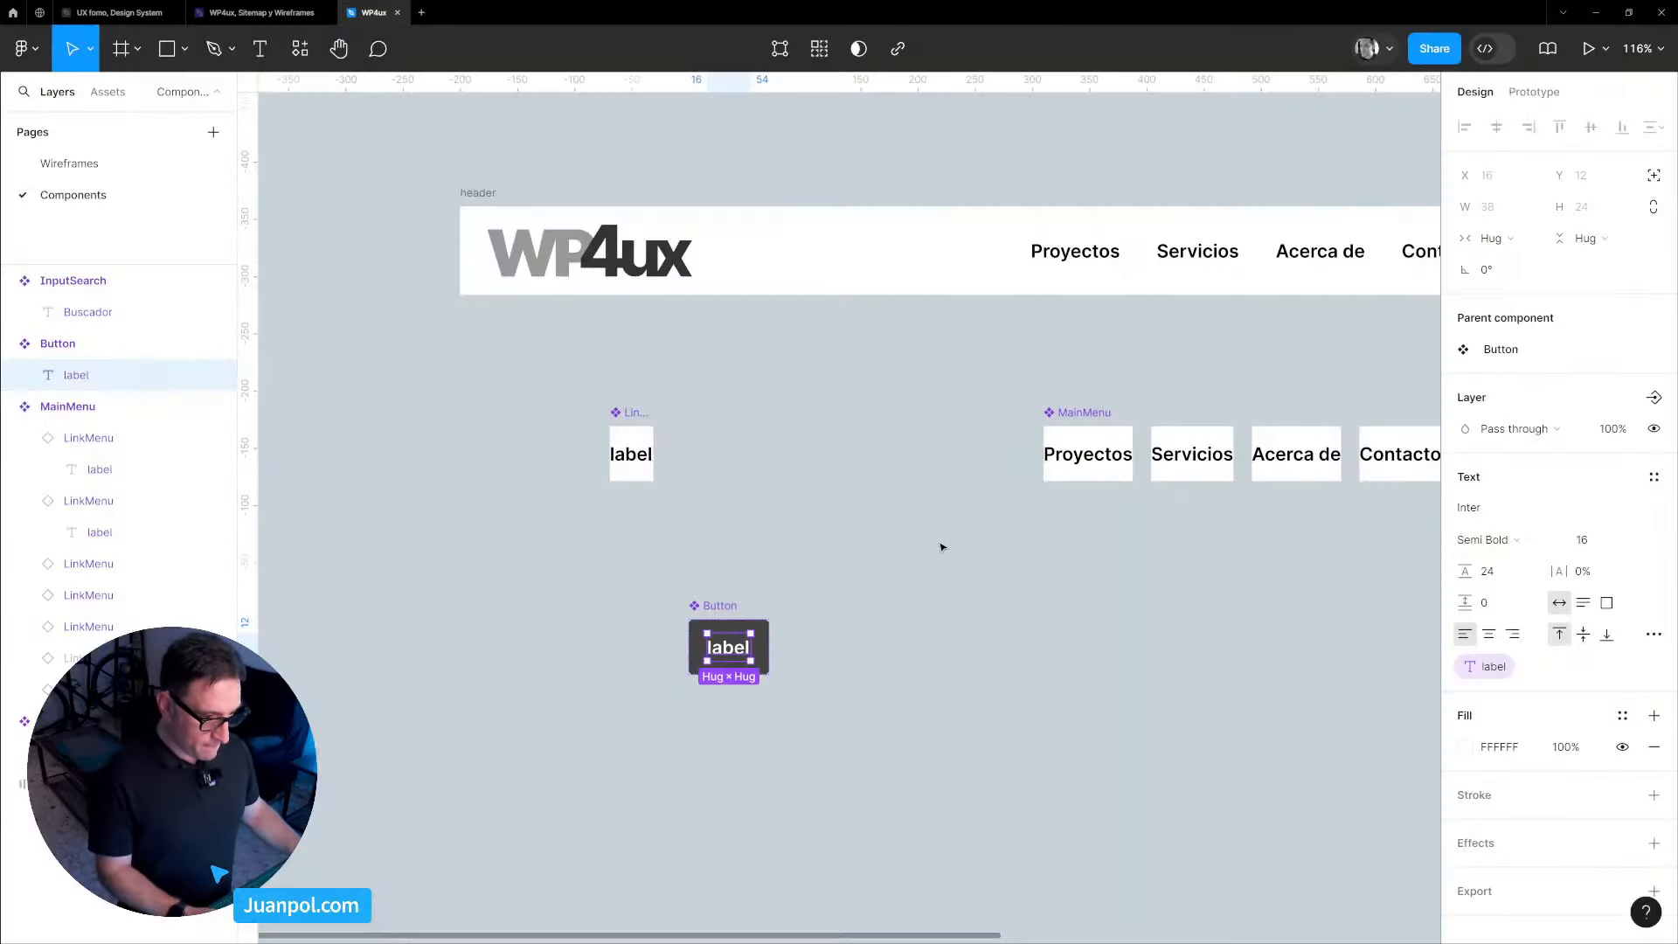
left_click(938, 609)
Move Button above MainMenu, aligned with its left edge, and move InputSearch level with Button at about X 289, Y -13.
scroll(937, 612, "down", 3)
left_click_drag(1059, 645, 801, 622)
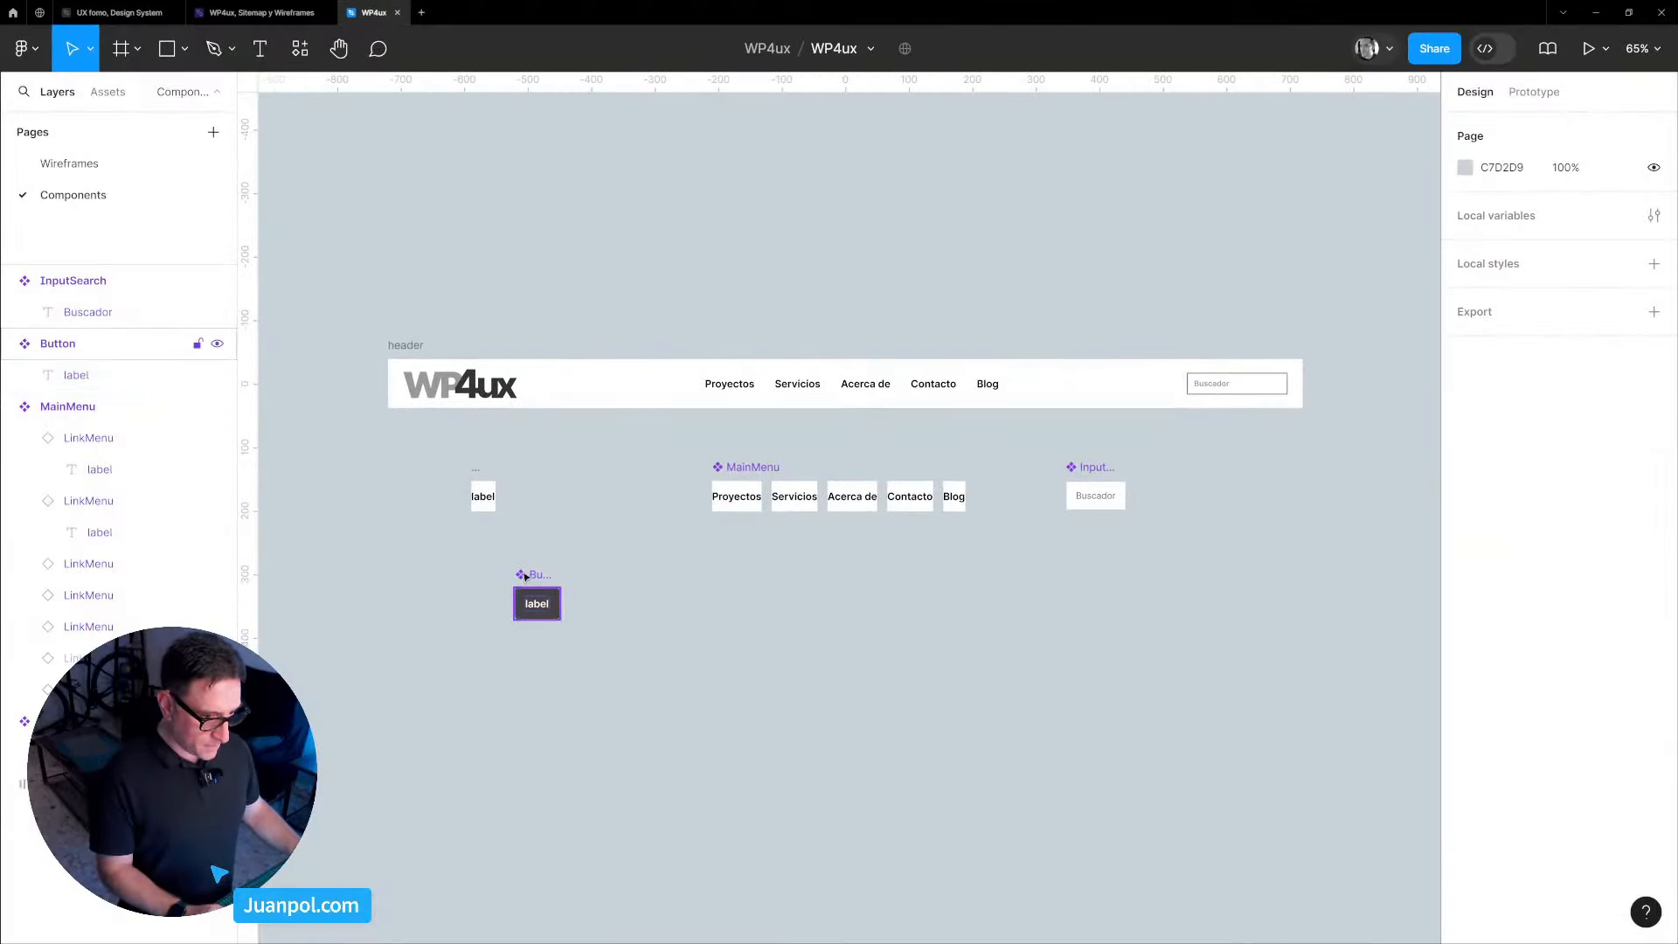
left_click_drag(568, 578, 743, 363)
scroll(827, 369, "up", 3)
left_click(938, 448)
scroll(953, 428, "down", 2)
scroll(953, 428, "left", 2)
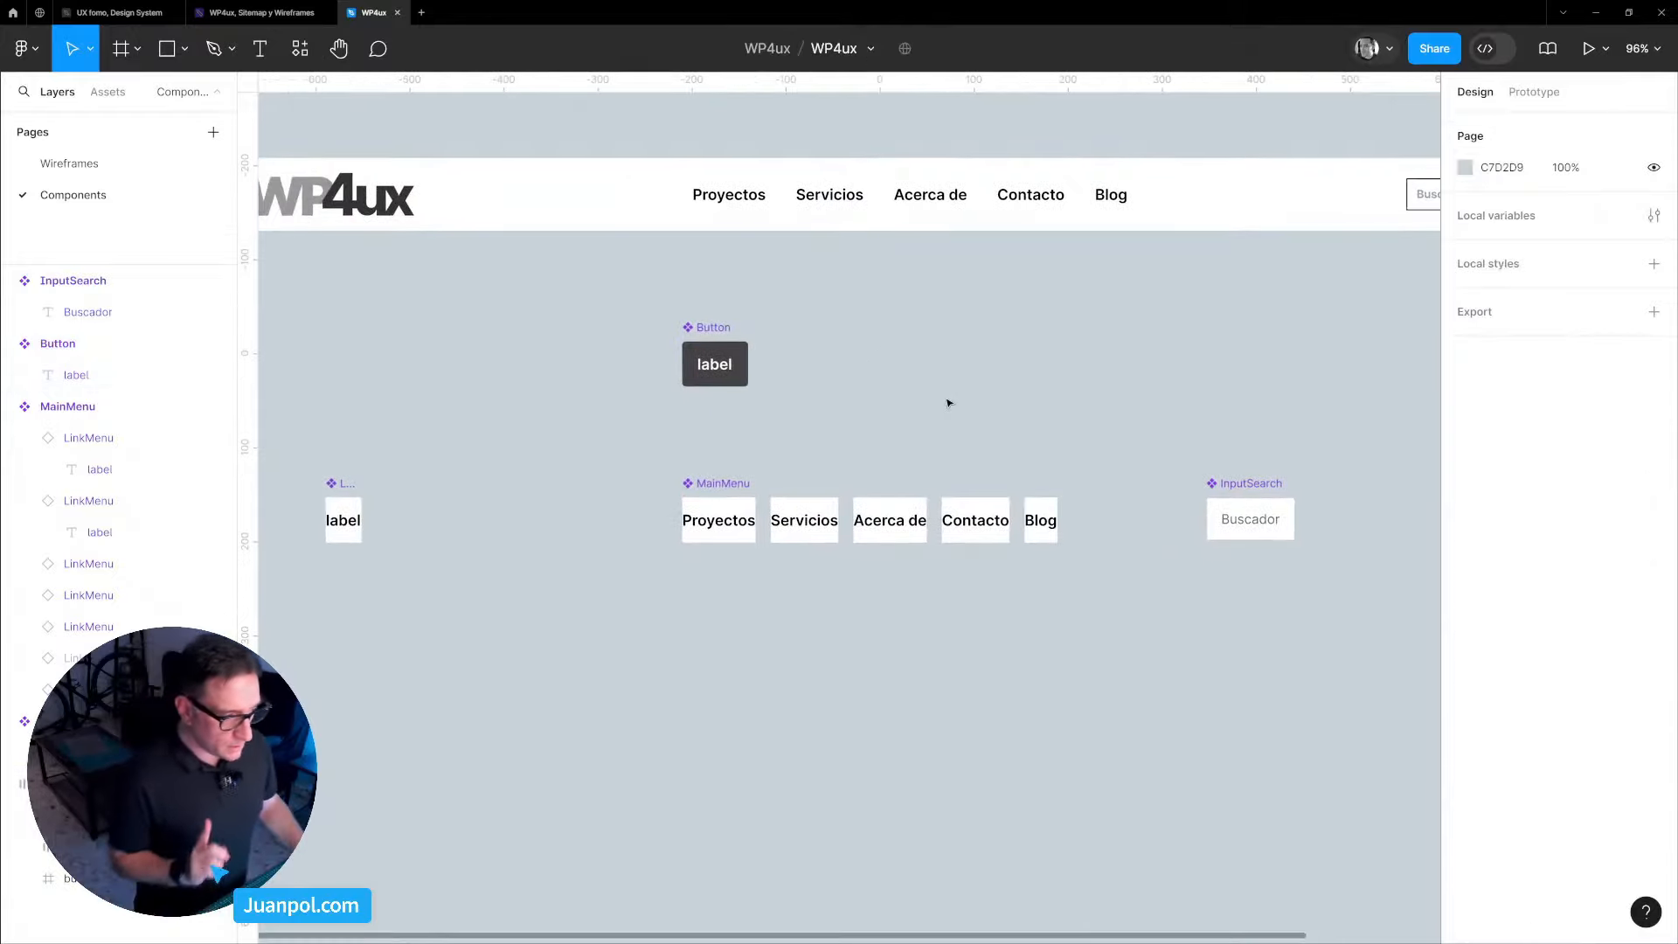
left_click_drag(1272, 487, 1215, 332)
Place instances of InputSearch and Button side by side beyond MainMenu, at about X 354, Y 164 and X 459, Y 162.
left_click(715, 363)
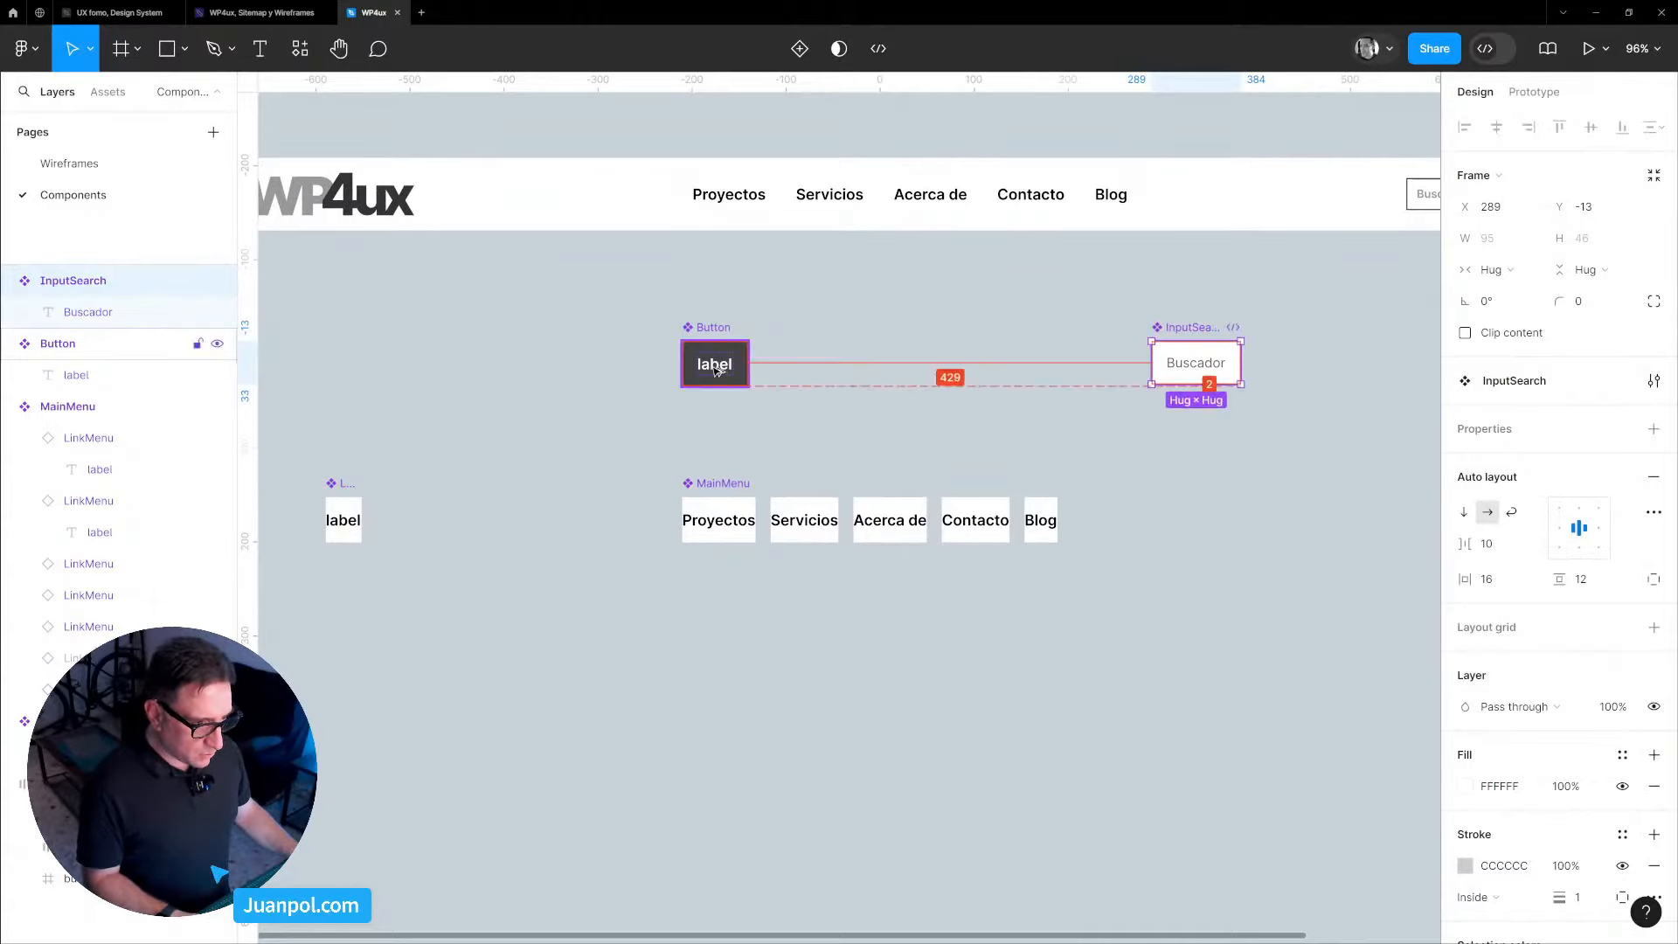
left_click_drag(725, 371, 1381, 552)
scroll(1255, 611, "right", 3)
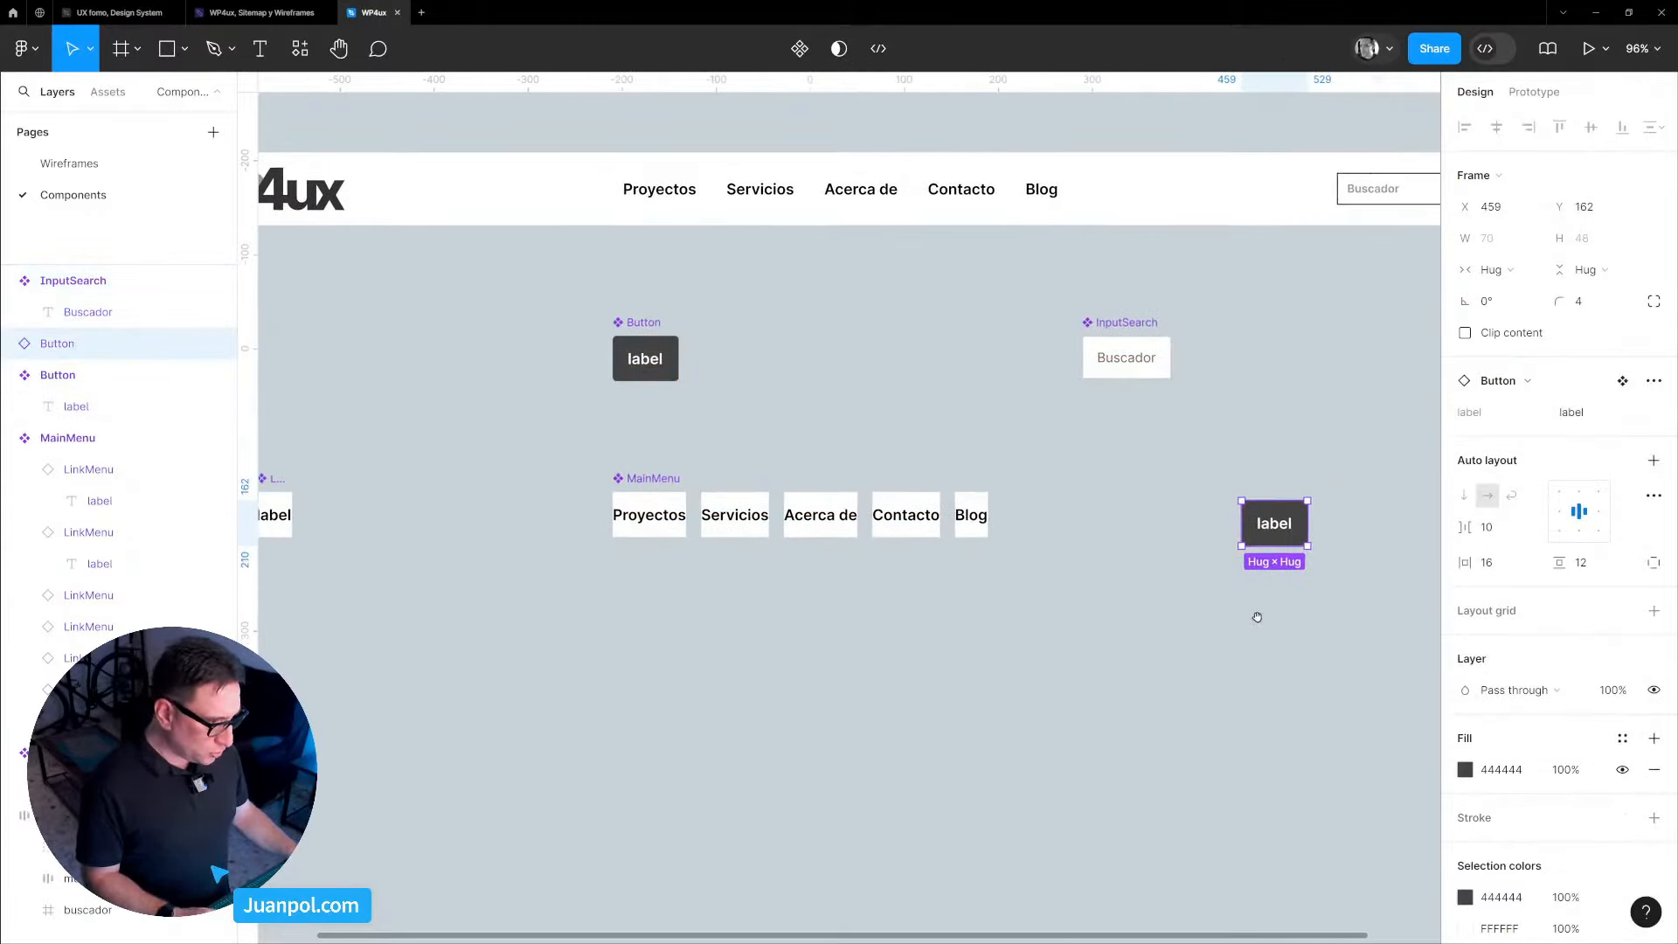
left_click(1150, 379)
left_click_drag(1138, 368, 1199, 534)
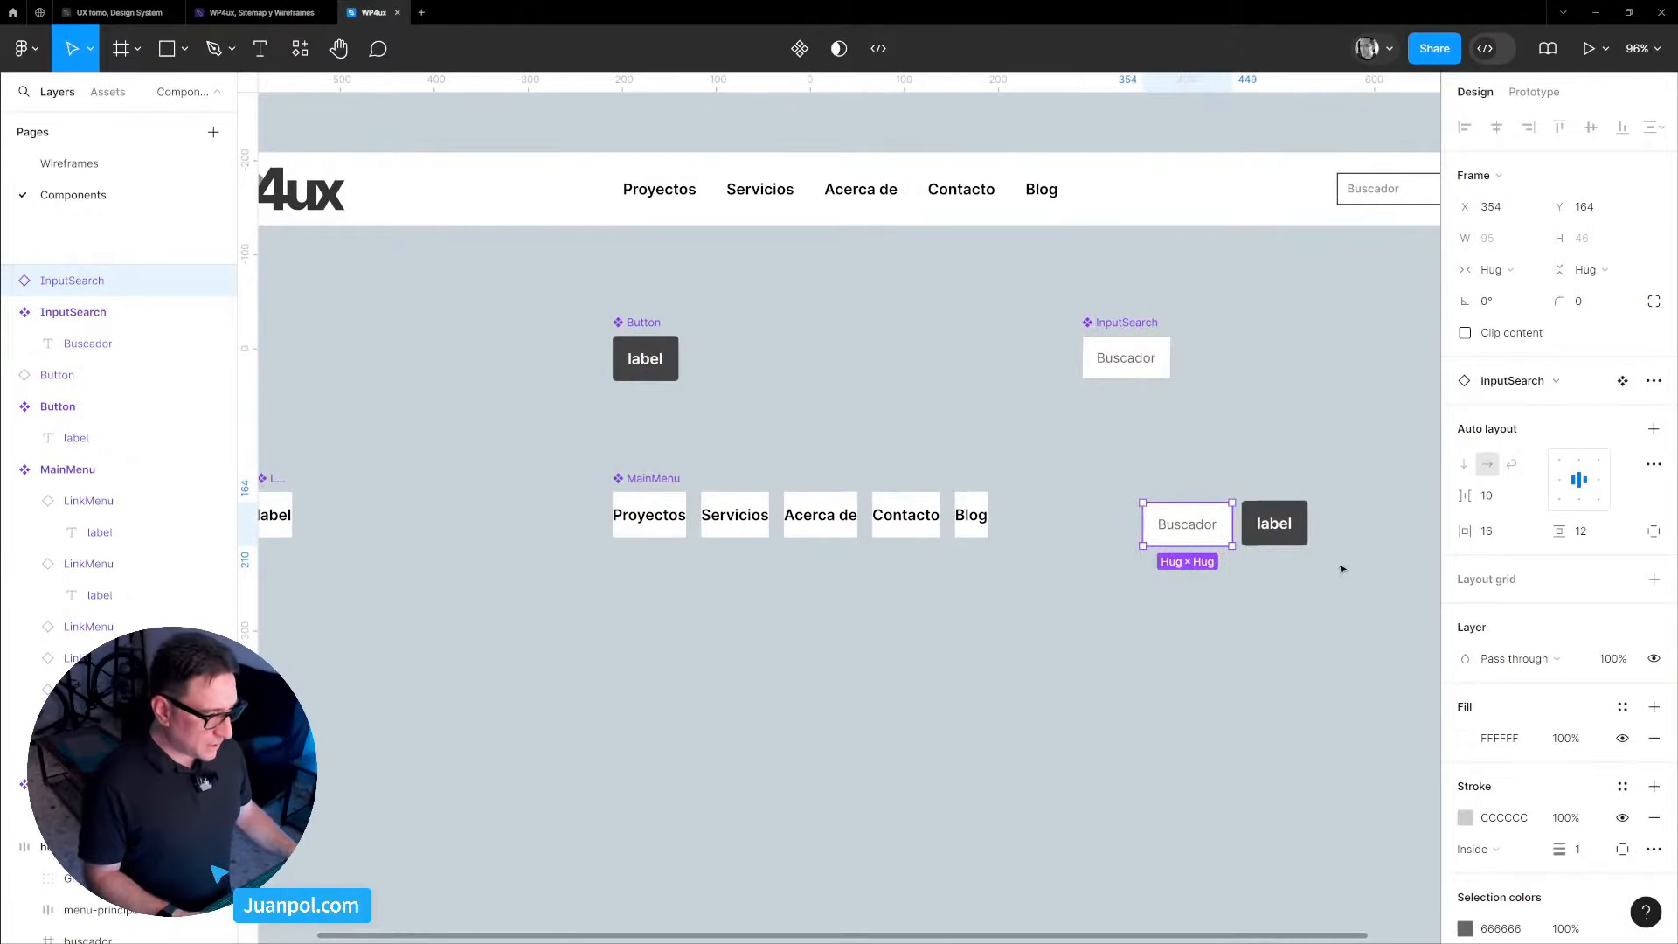
Wrap the InputSearch and Button instances in one auto layout frame named "Search".
left_click_drag(1364, 582, 1100, 463)
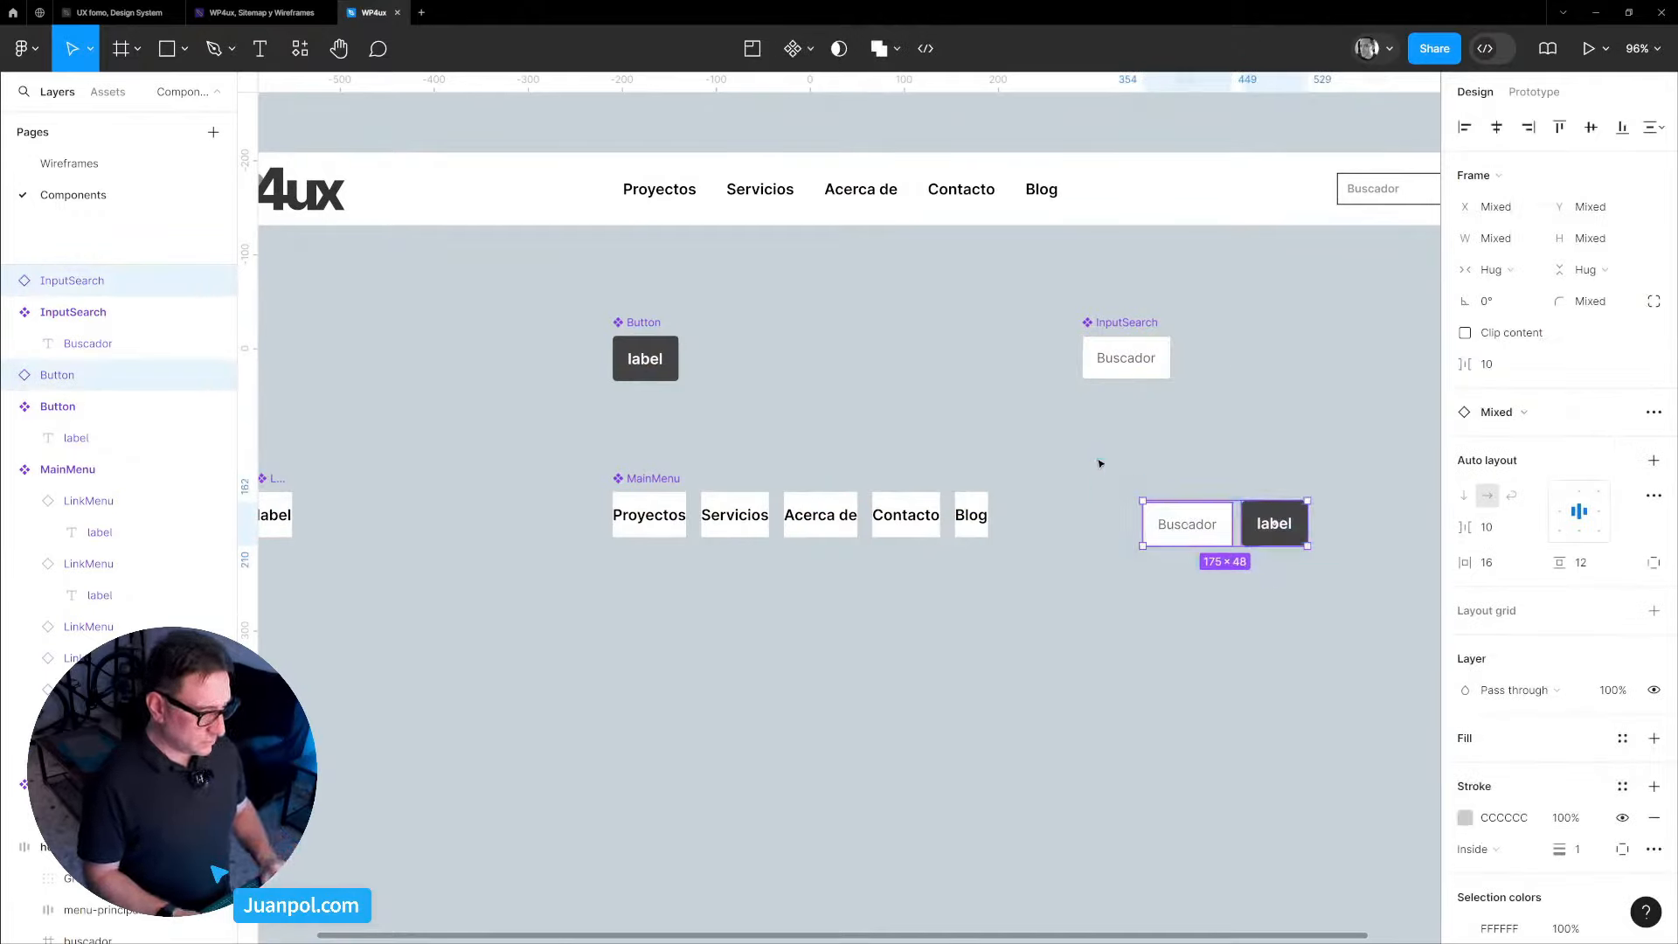
key("shift+a")
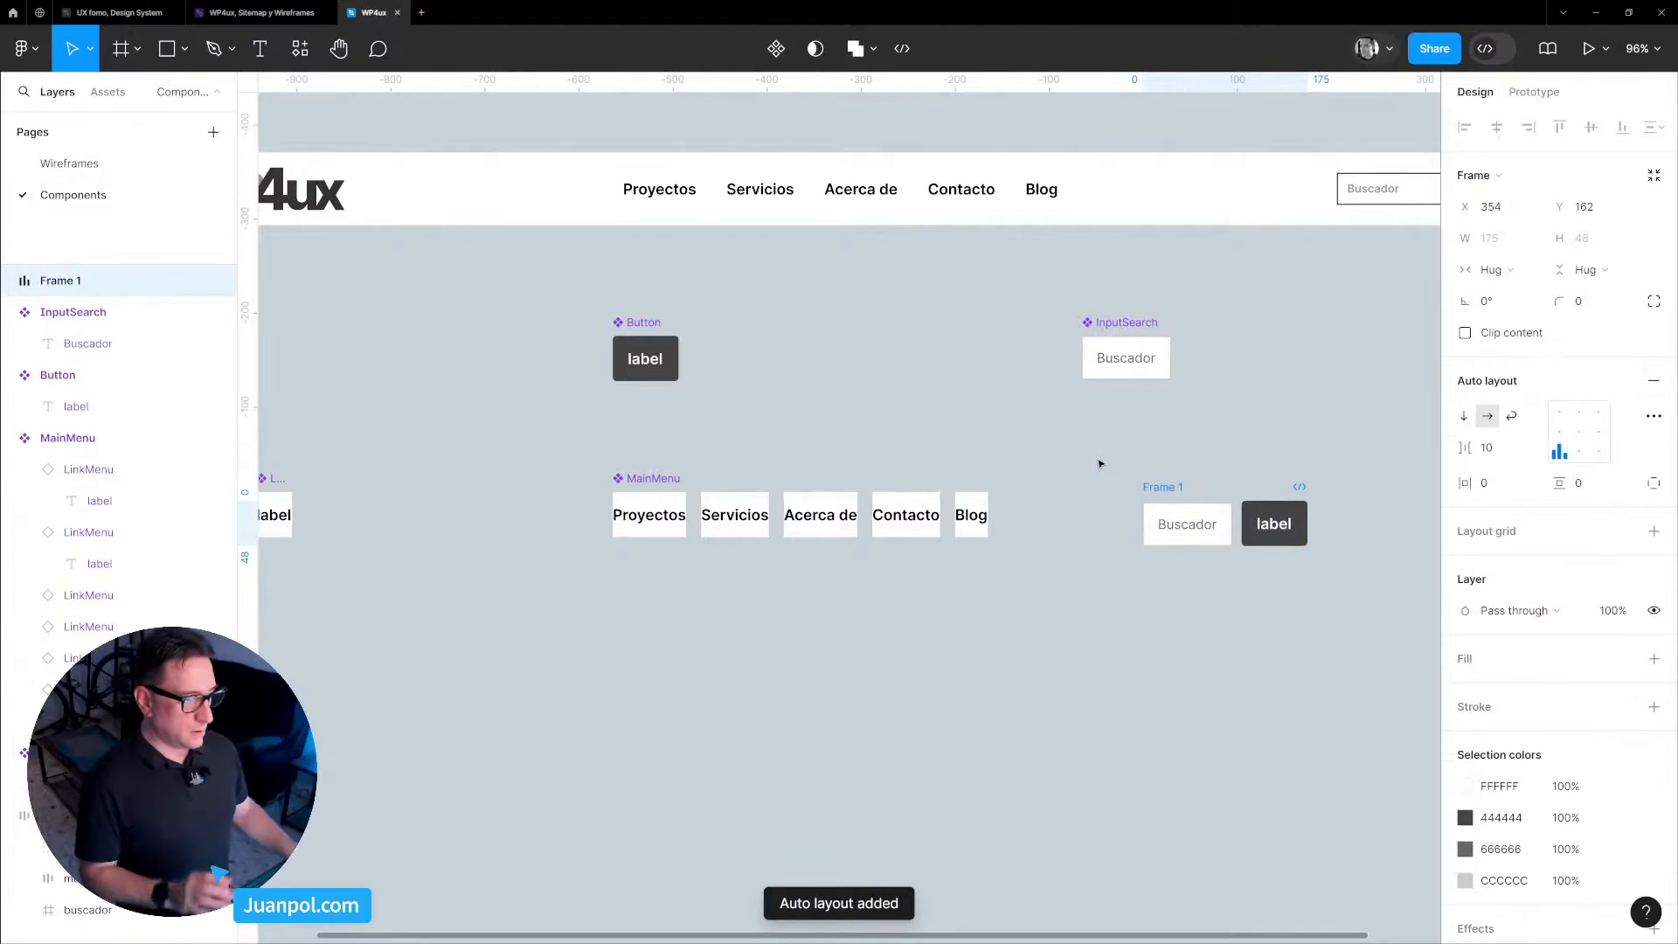
type("S")
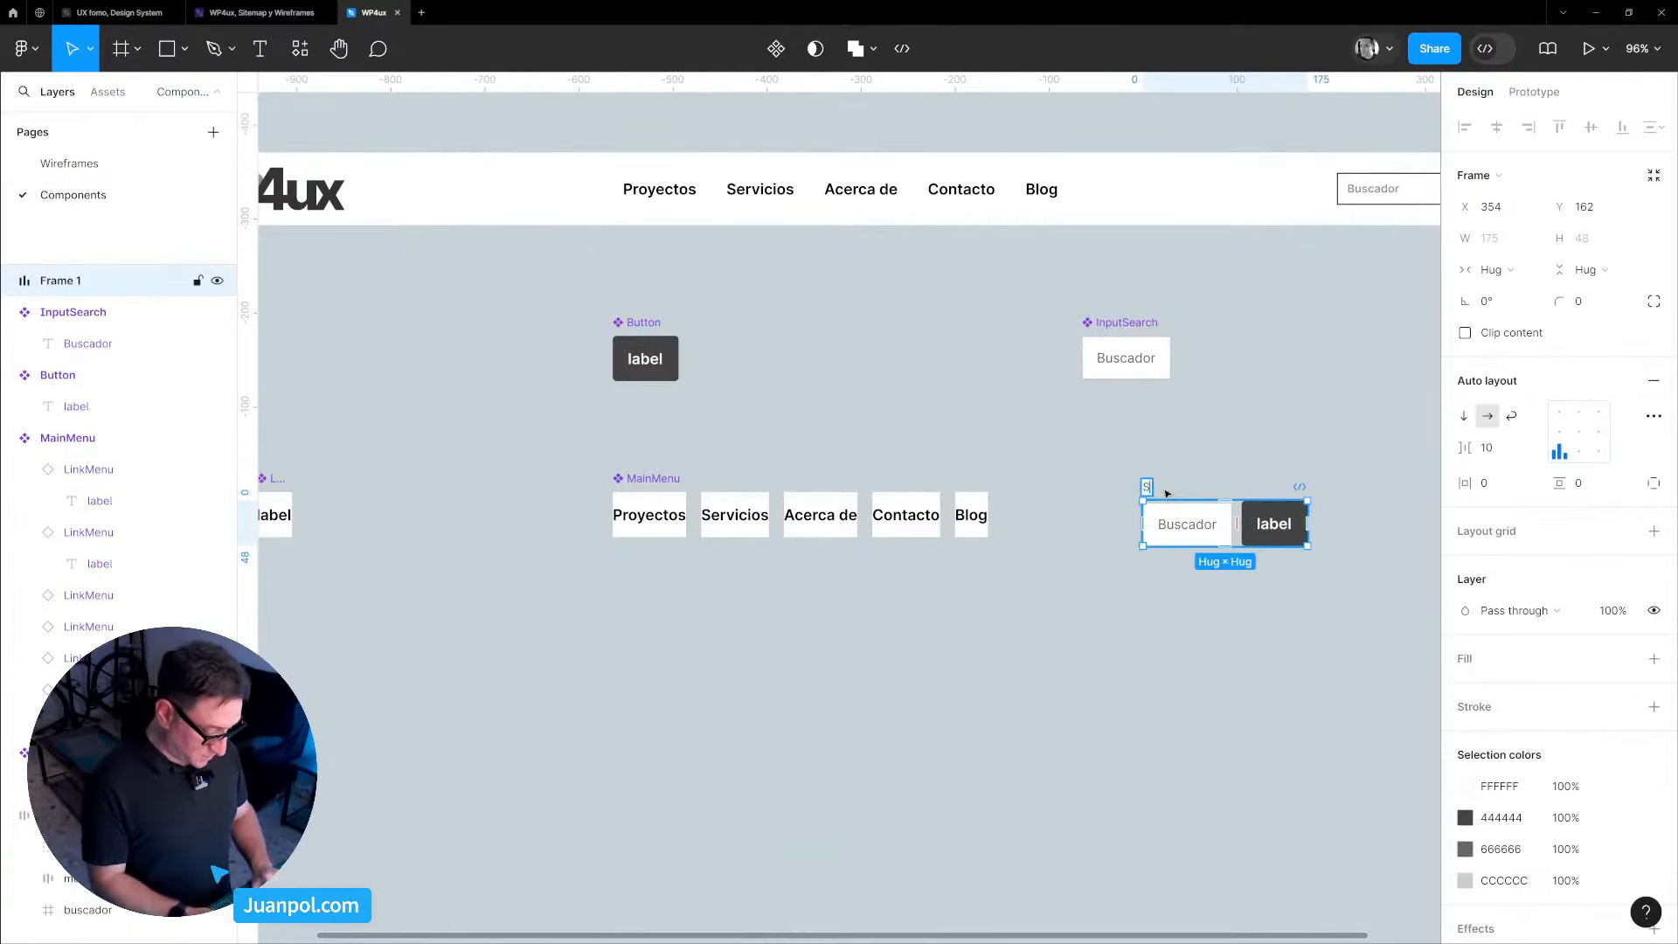
type("earch")
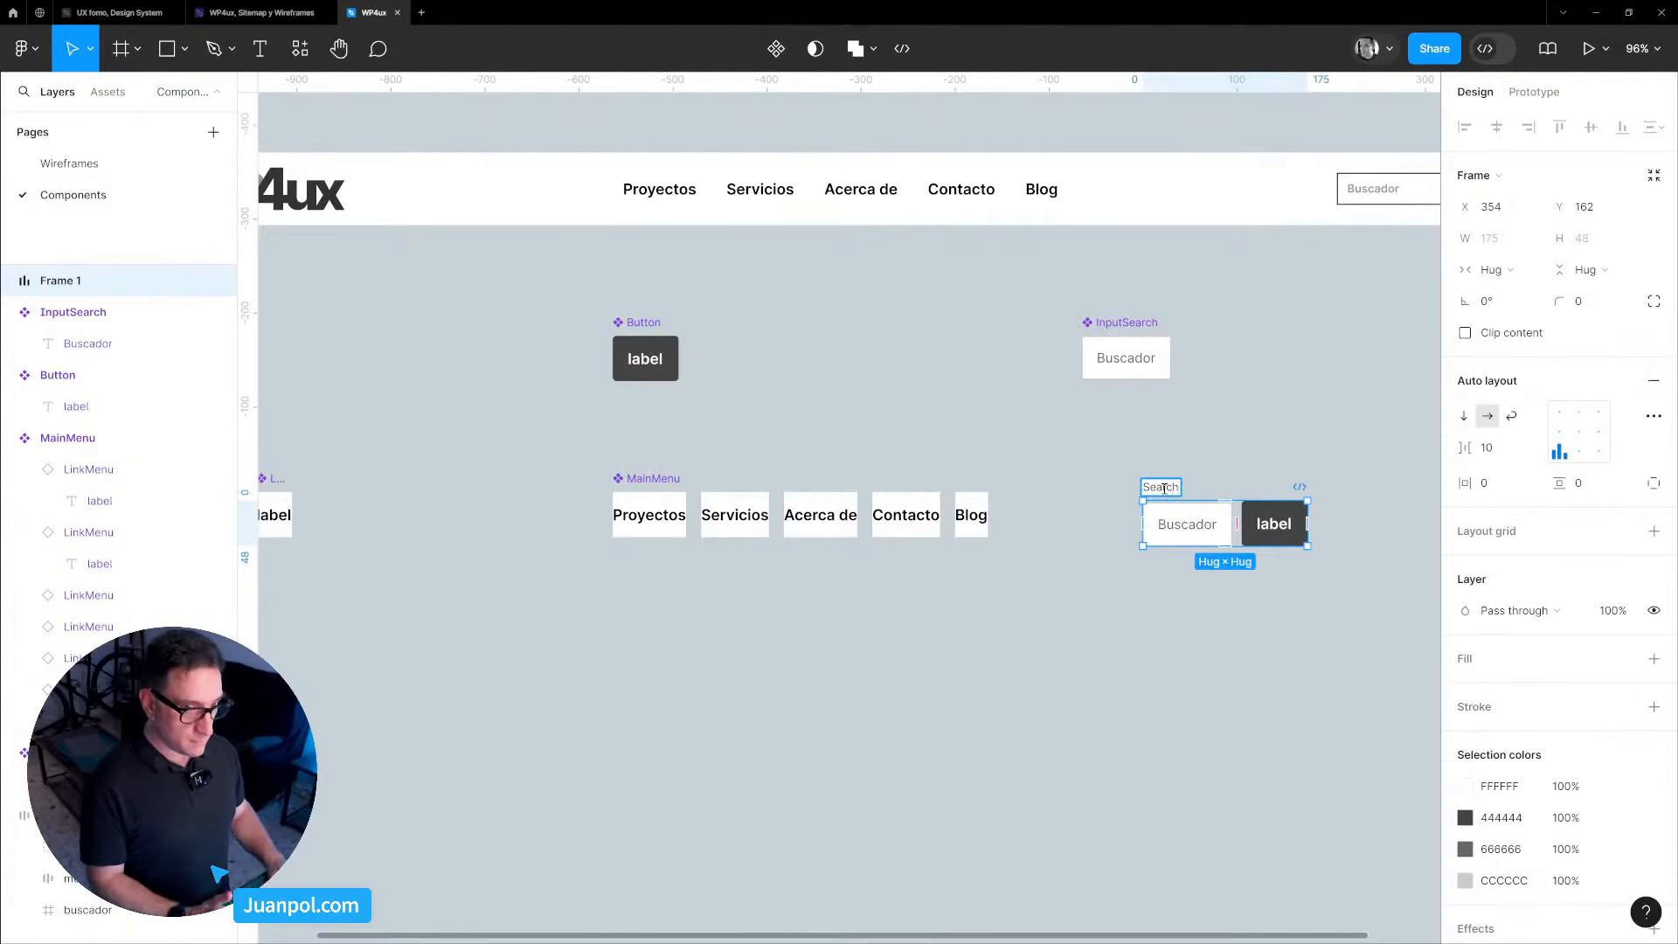
key("Return")
Center the contents of the Search frame's auto layout and set the spacing between items to 12.
scroll(1165, 491, "down", 2)
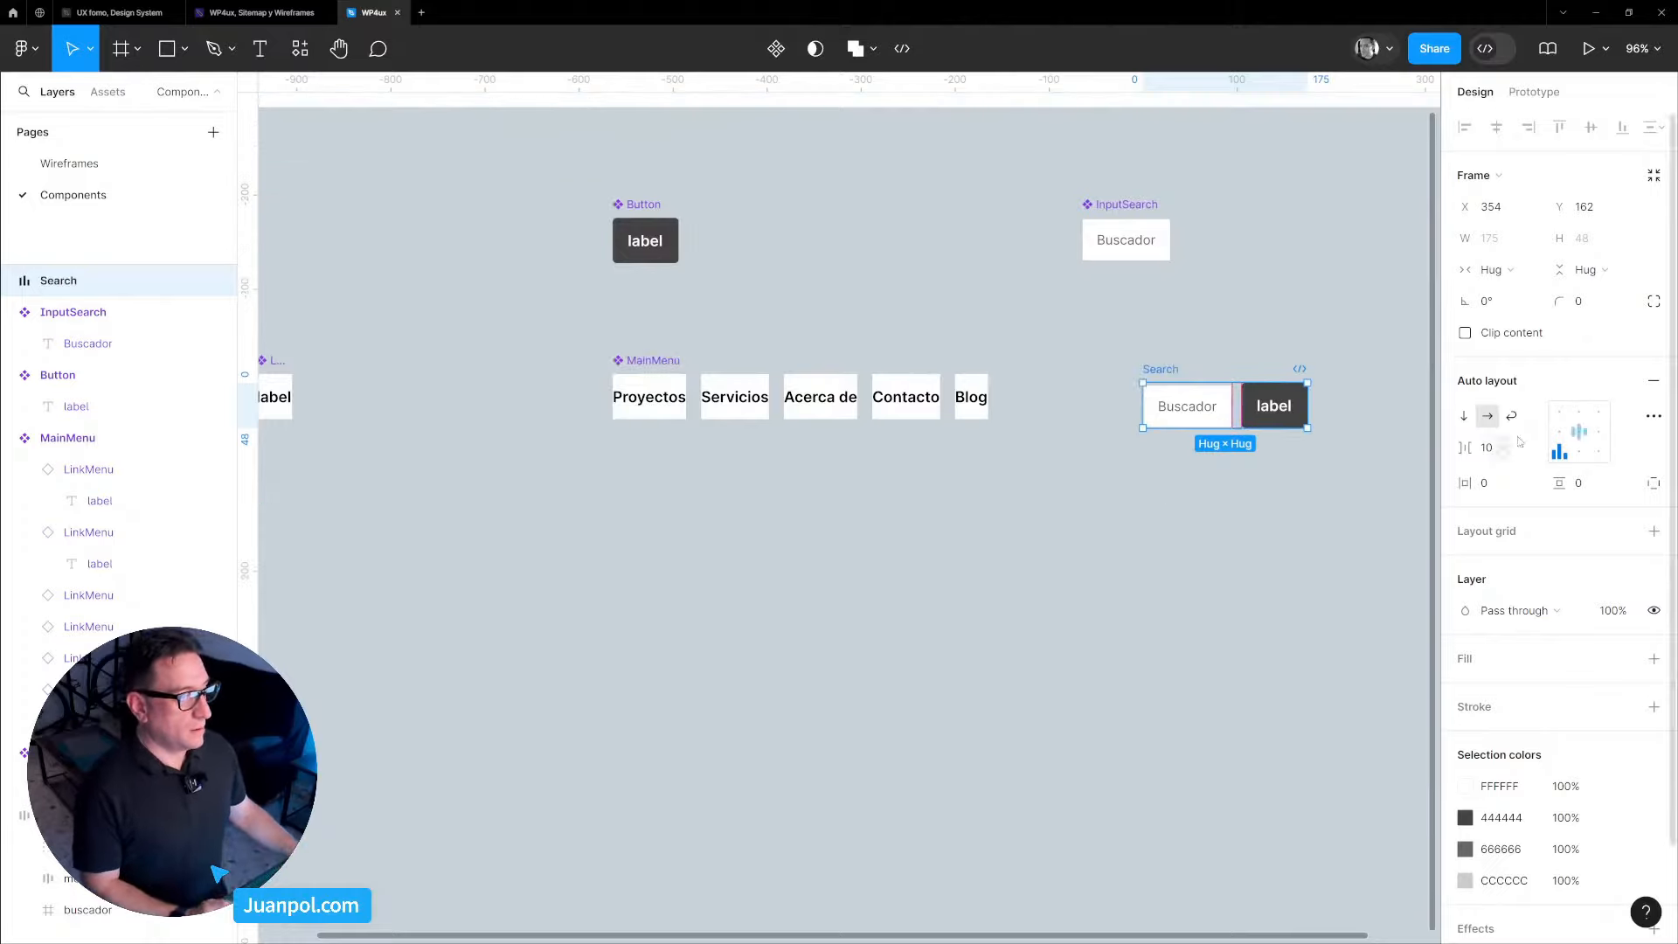
scroll(1192, 418, "up", 5)
scroll(1092, 472, "right", 4)
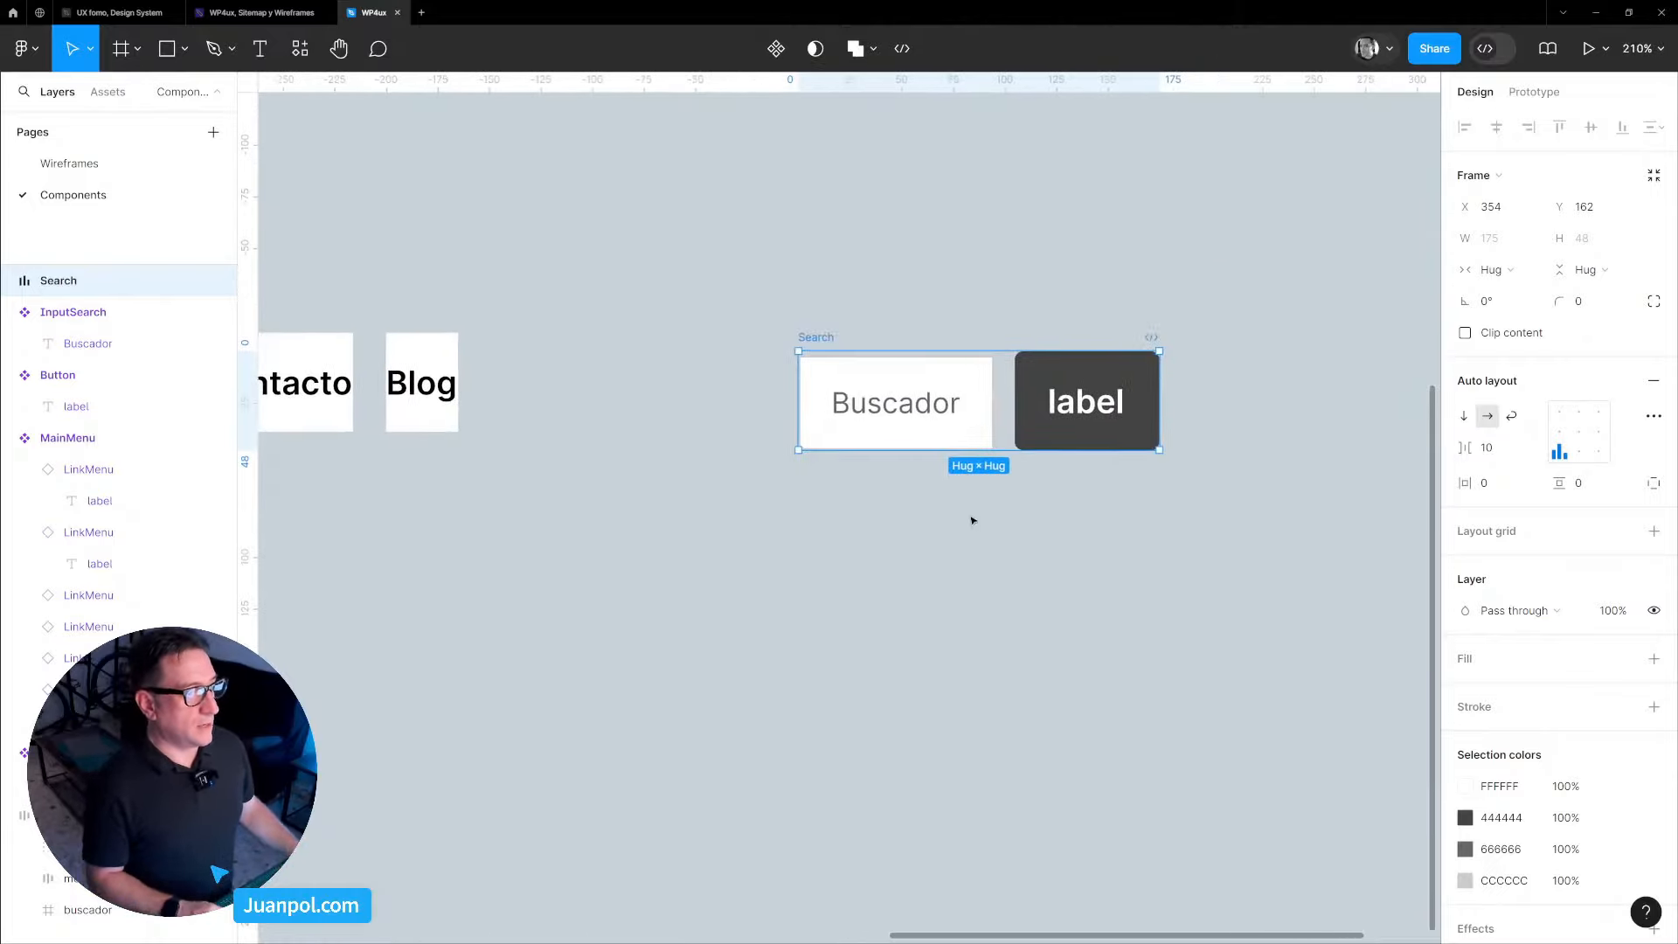
left_click(1578, 434)
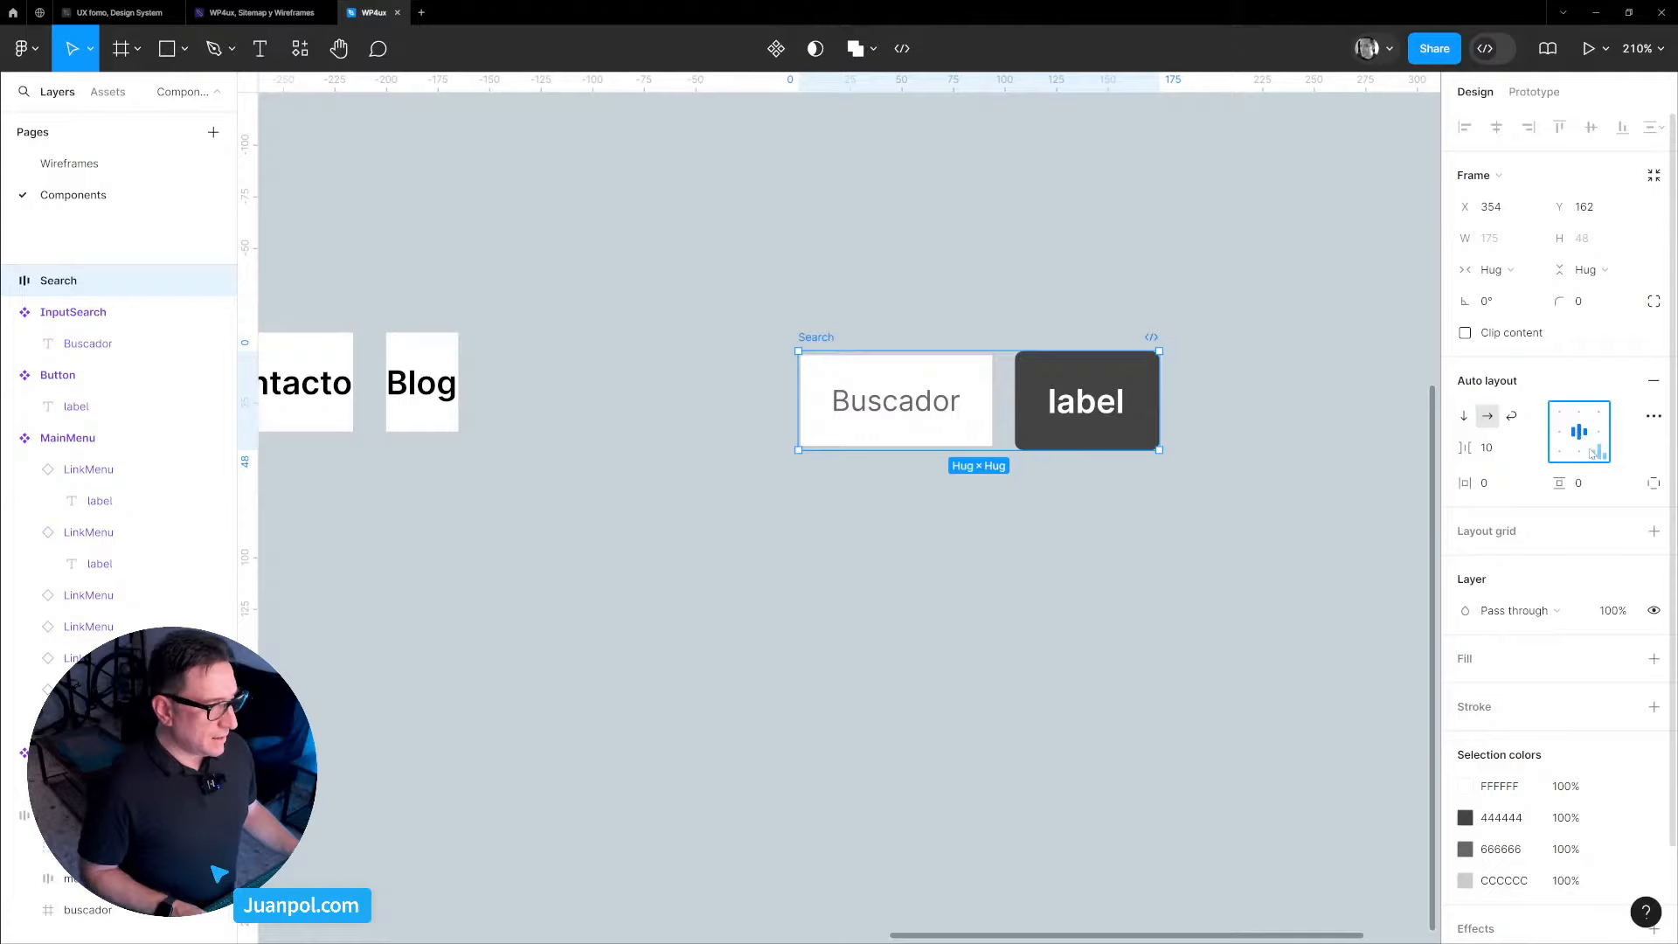
left_click(1490, 448)
type("12")
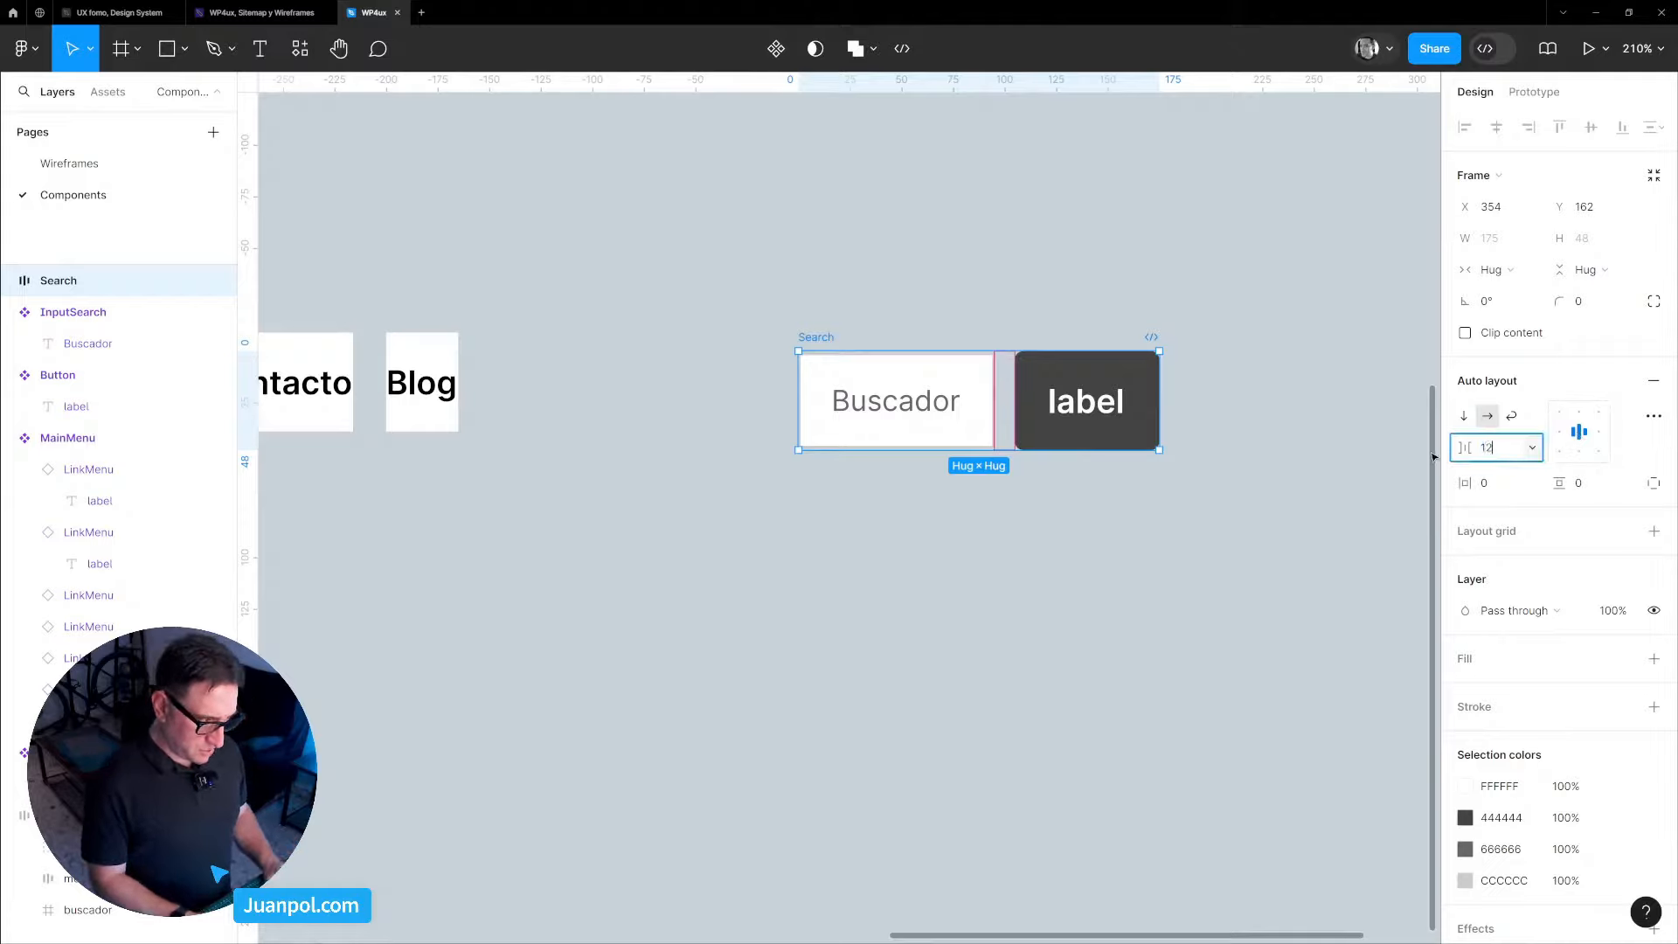
key("Return")
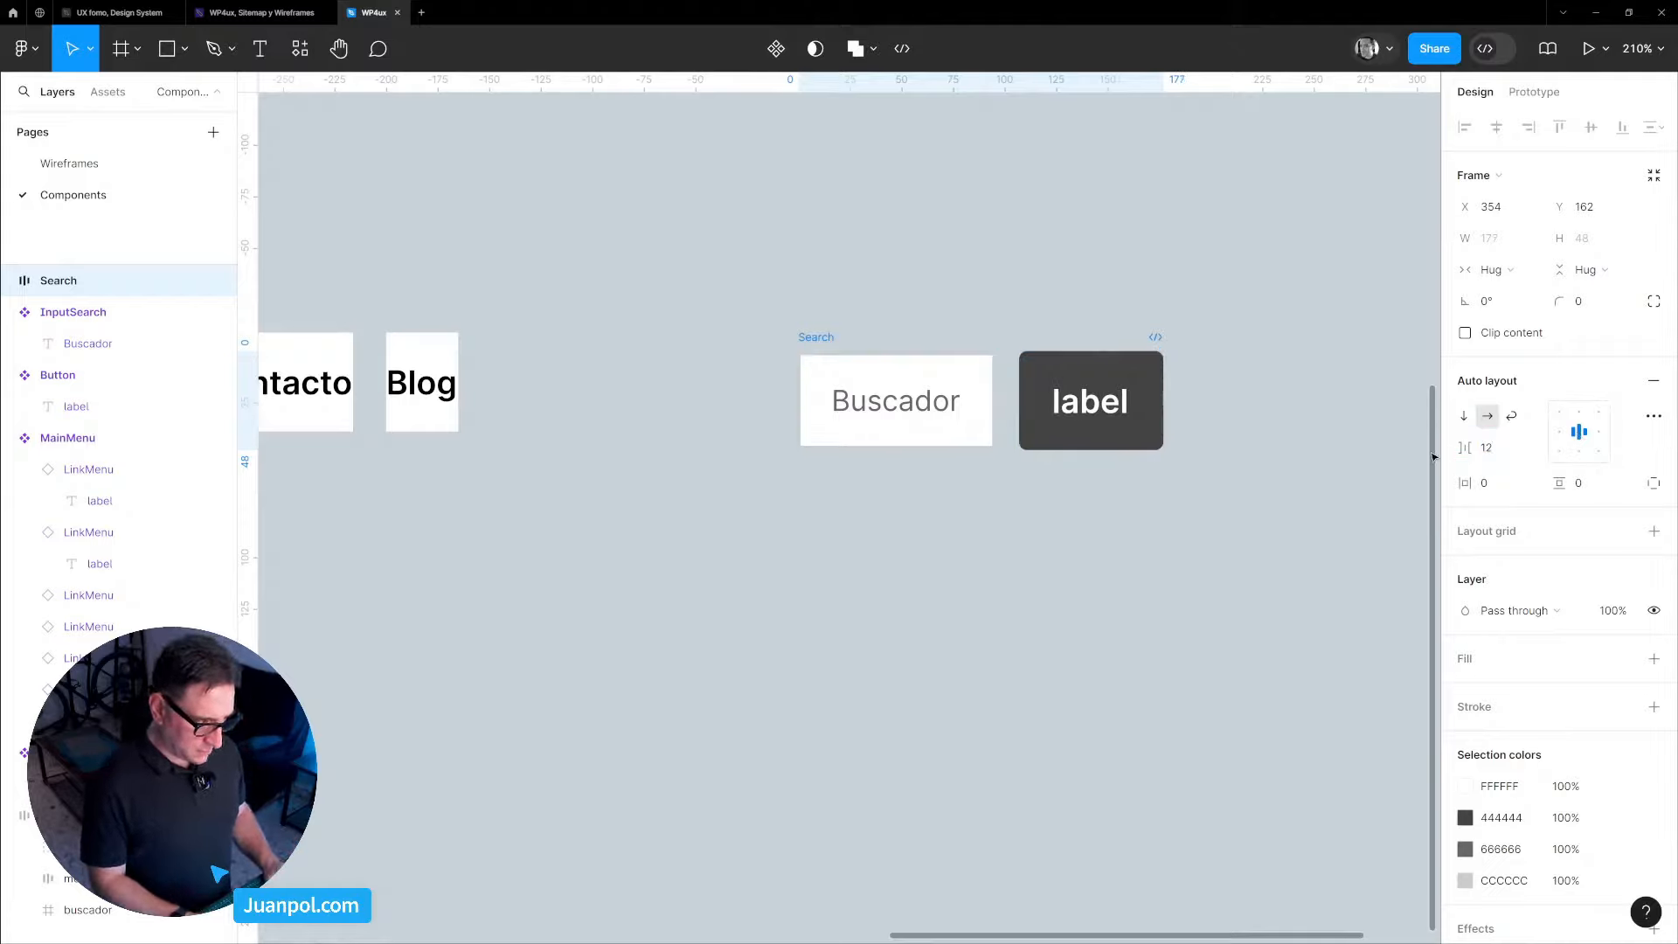
Turn the Search frame into a component and move it just below InputSearch, aligned with its left edge.
scroll(1337, 473, "down", 3)
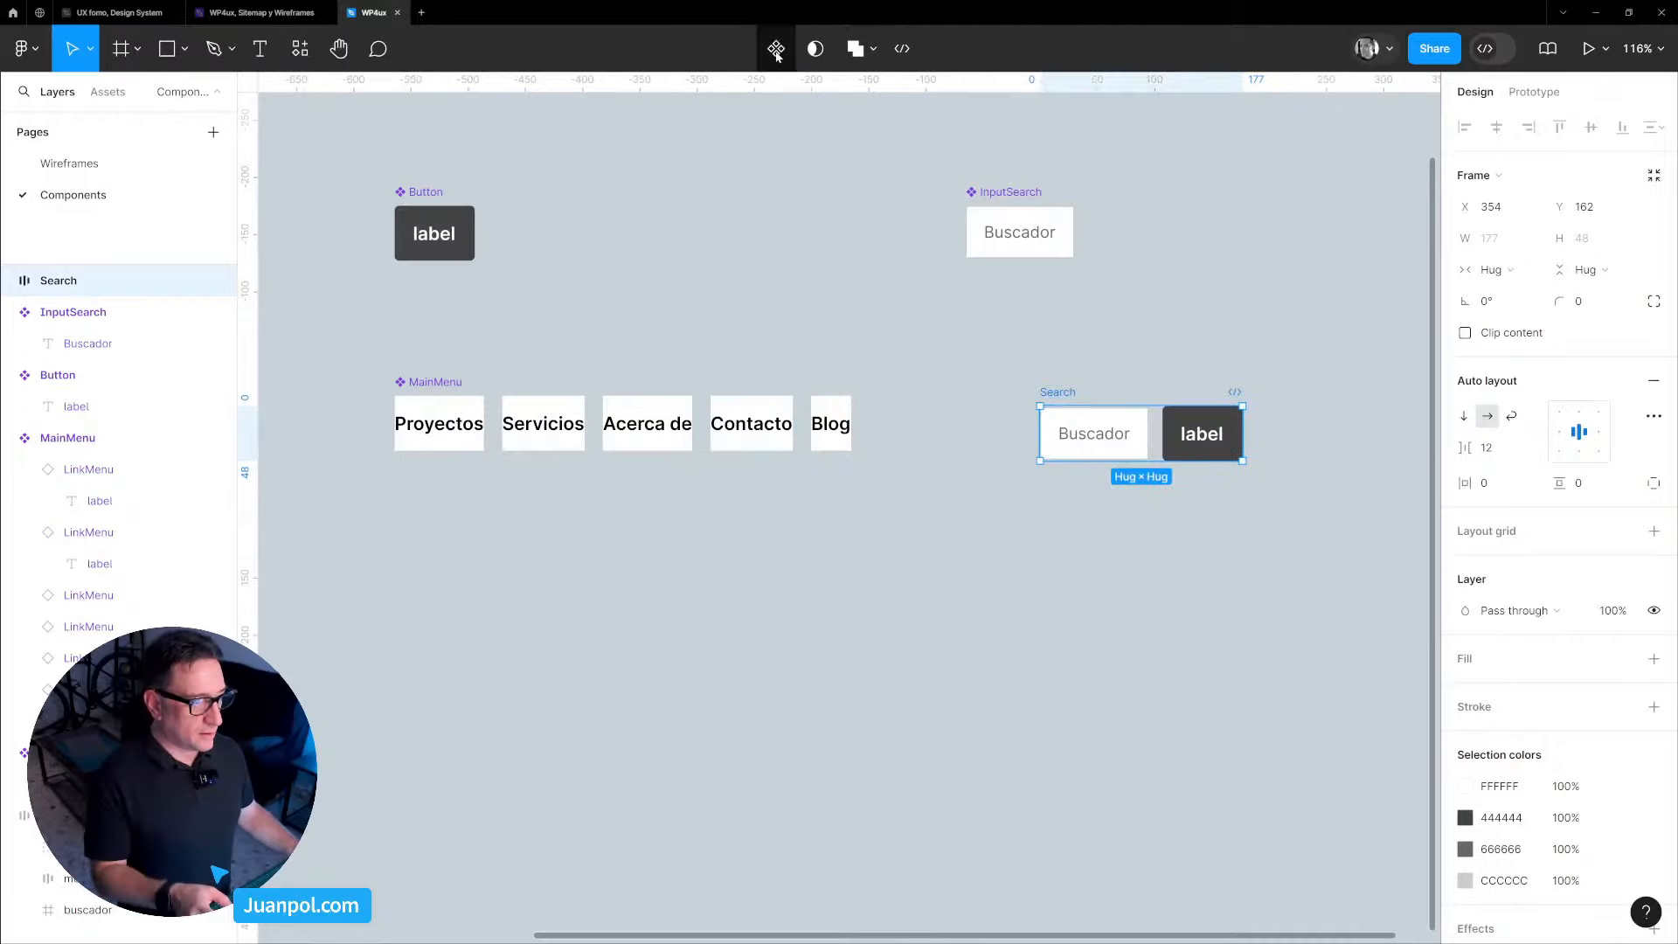
left_click(776, 49)
left_click_drag(1108, 443, 1034, 333)
Place an instance of the Search component on the empty canvas below, at about X 377, Y 335.
left_click_drag(1133, 639, 1134, 651)
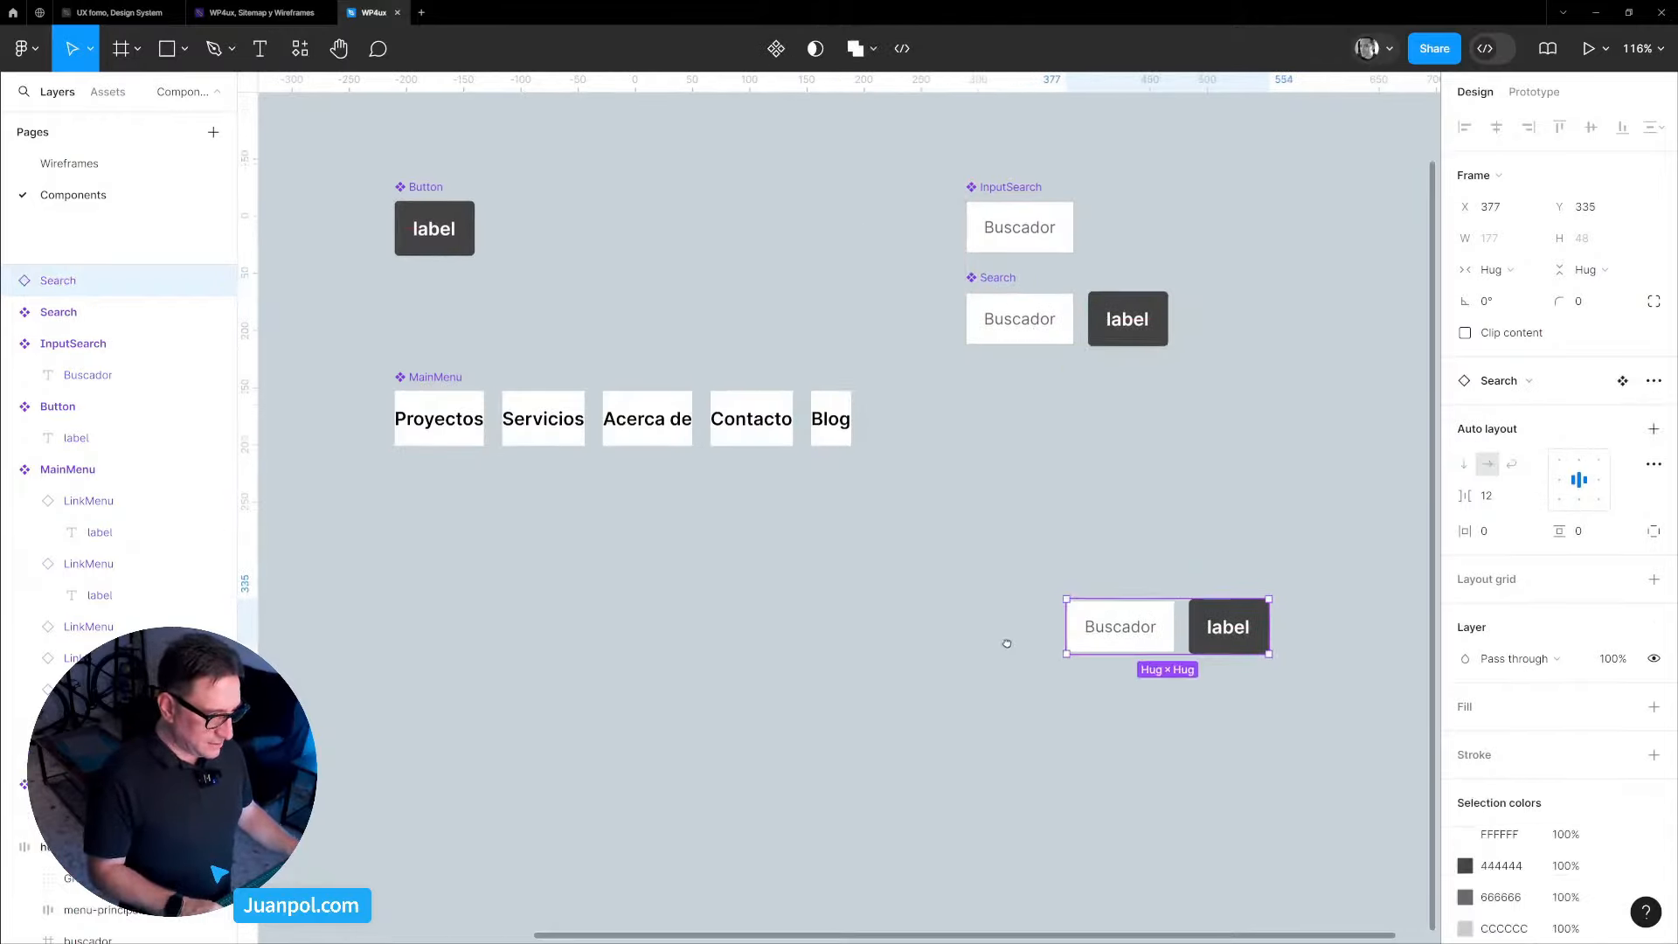
Place a MainMenu instance left of the Search instance, 94 apart, and move both down to Y 471.
left_click_drag(551, 498, 690, 367)
mouse_move(627, 311)
left_mouse_down()
mouse_move(771, 506)
mouse_move(734, 520)
left_mouse_up()
scroll(740, 574, "down", 3)
left_click_drag(1151, 607, 645, 499)
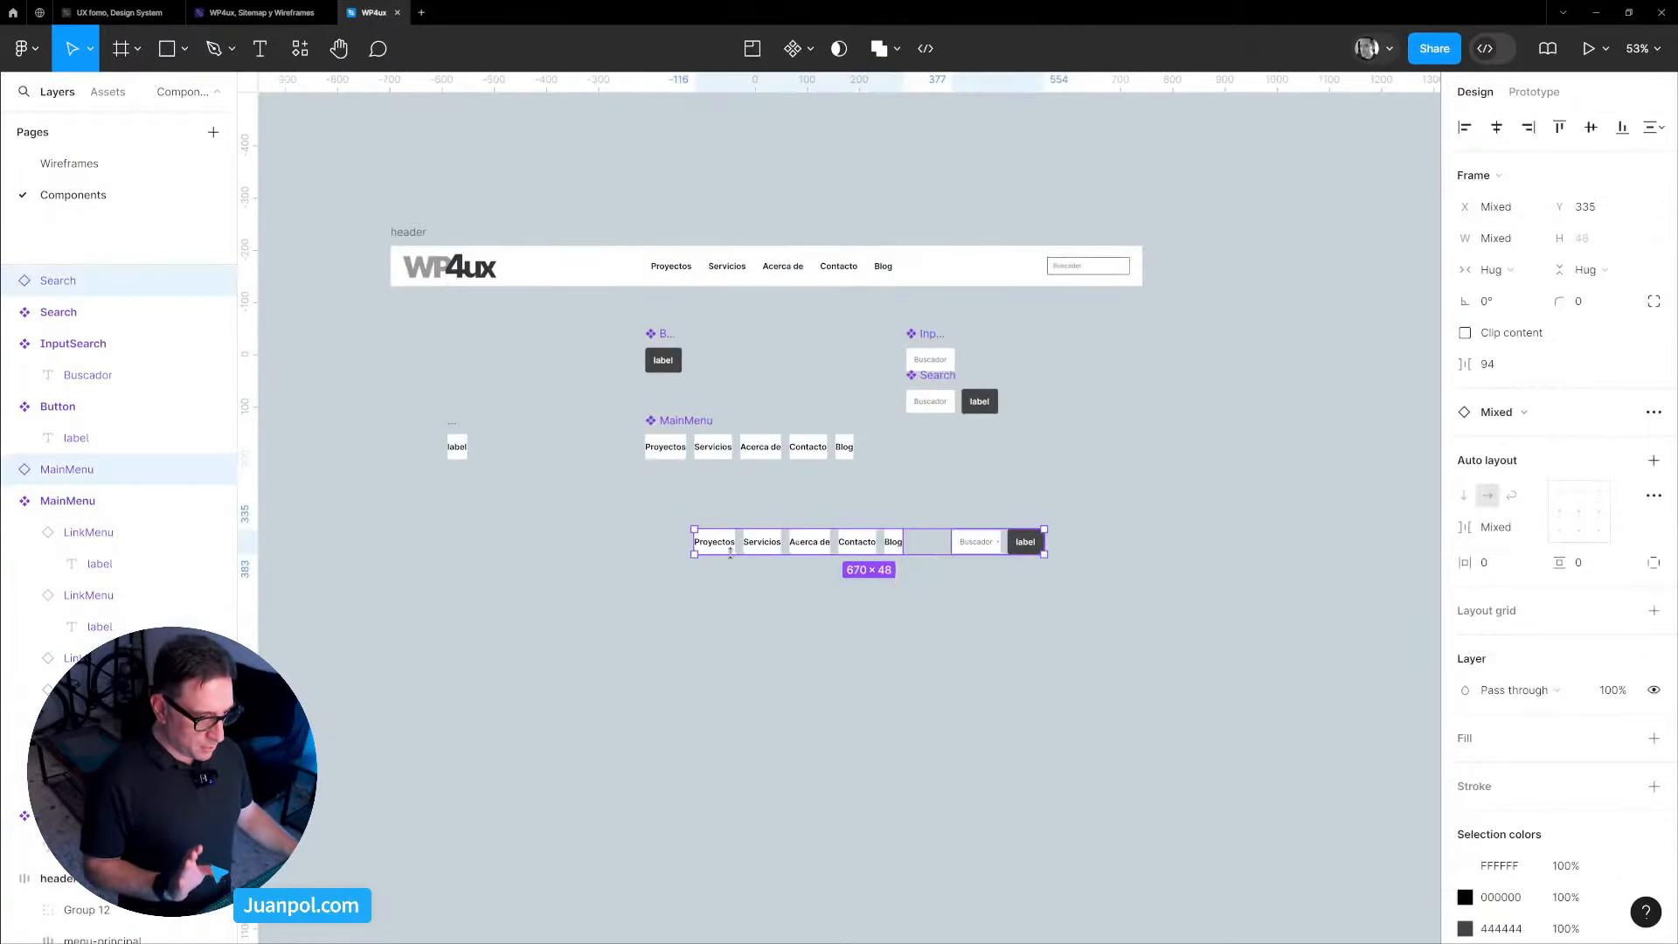
left_click_drag(734, 549, 756, 619)
left_click(918, 653)
scroll(854, 638, "up", 3)
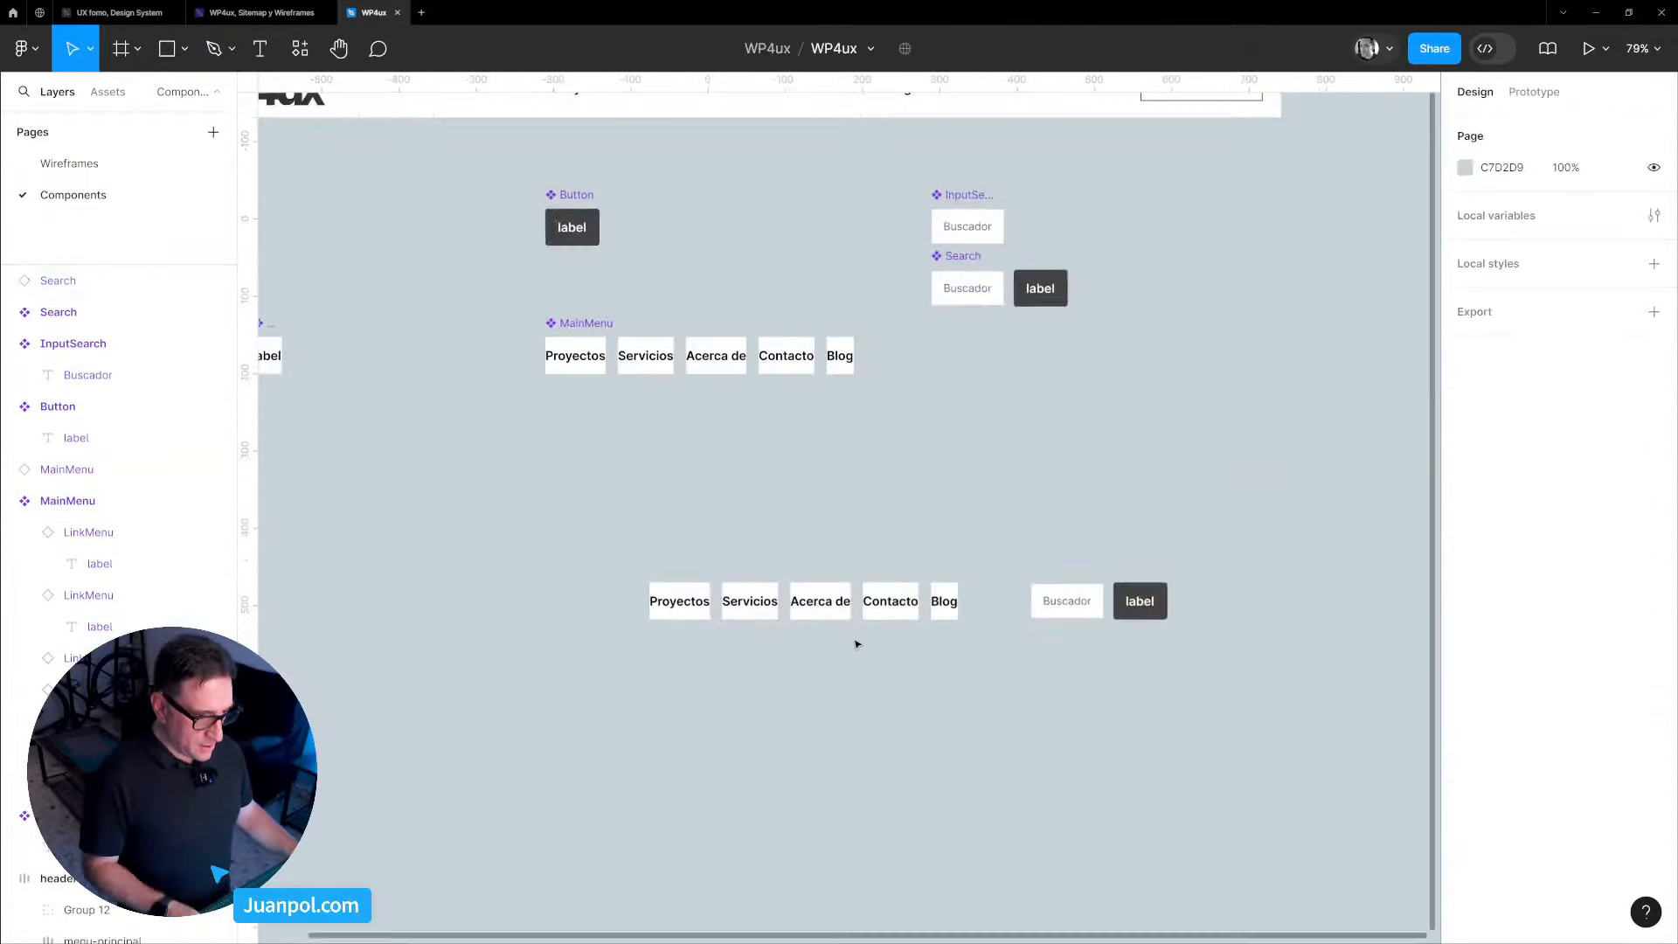
Add a second variant to the Button component and move the resulting component set up to Y -68.
left_click(571, 225)
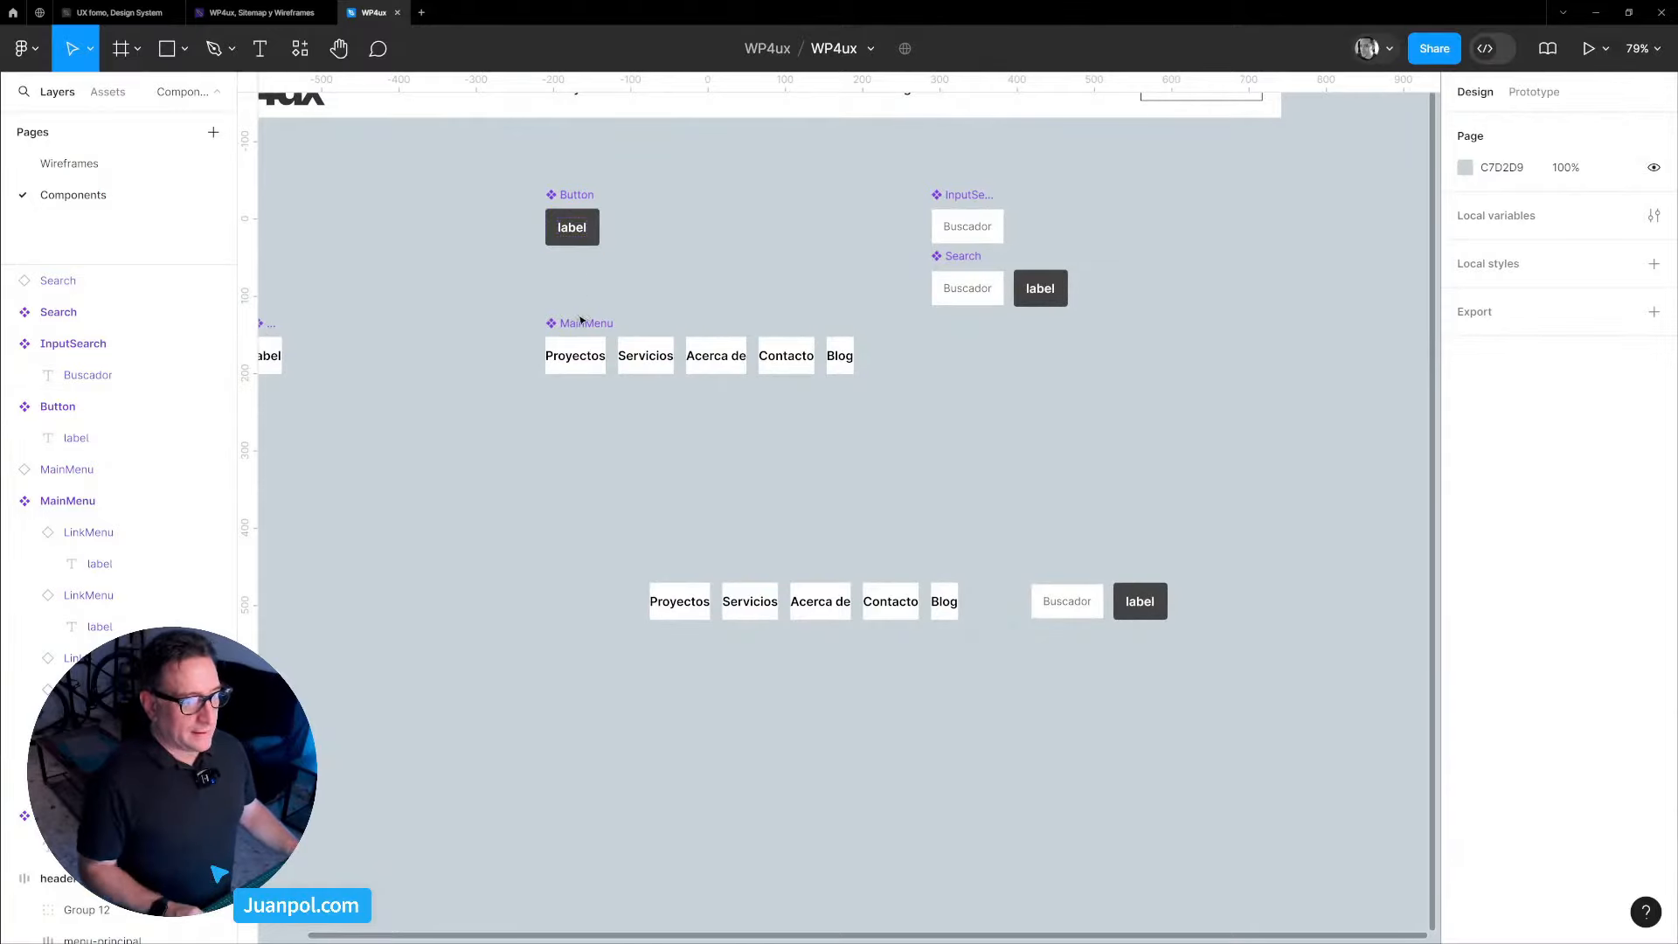
left_click_drag(581, 324, 581, 350)
left_click_drag(642, 289, 957, 412)
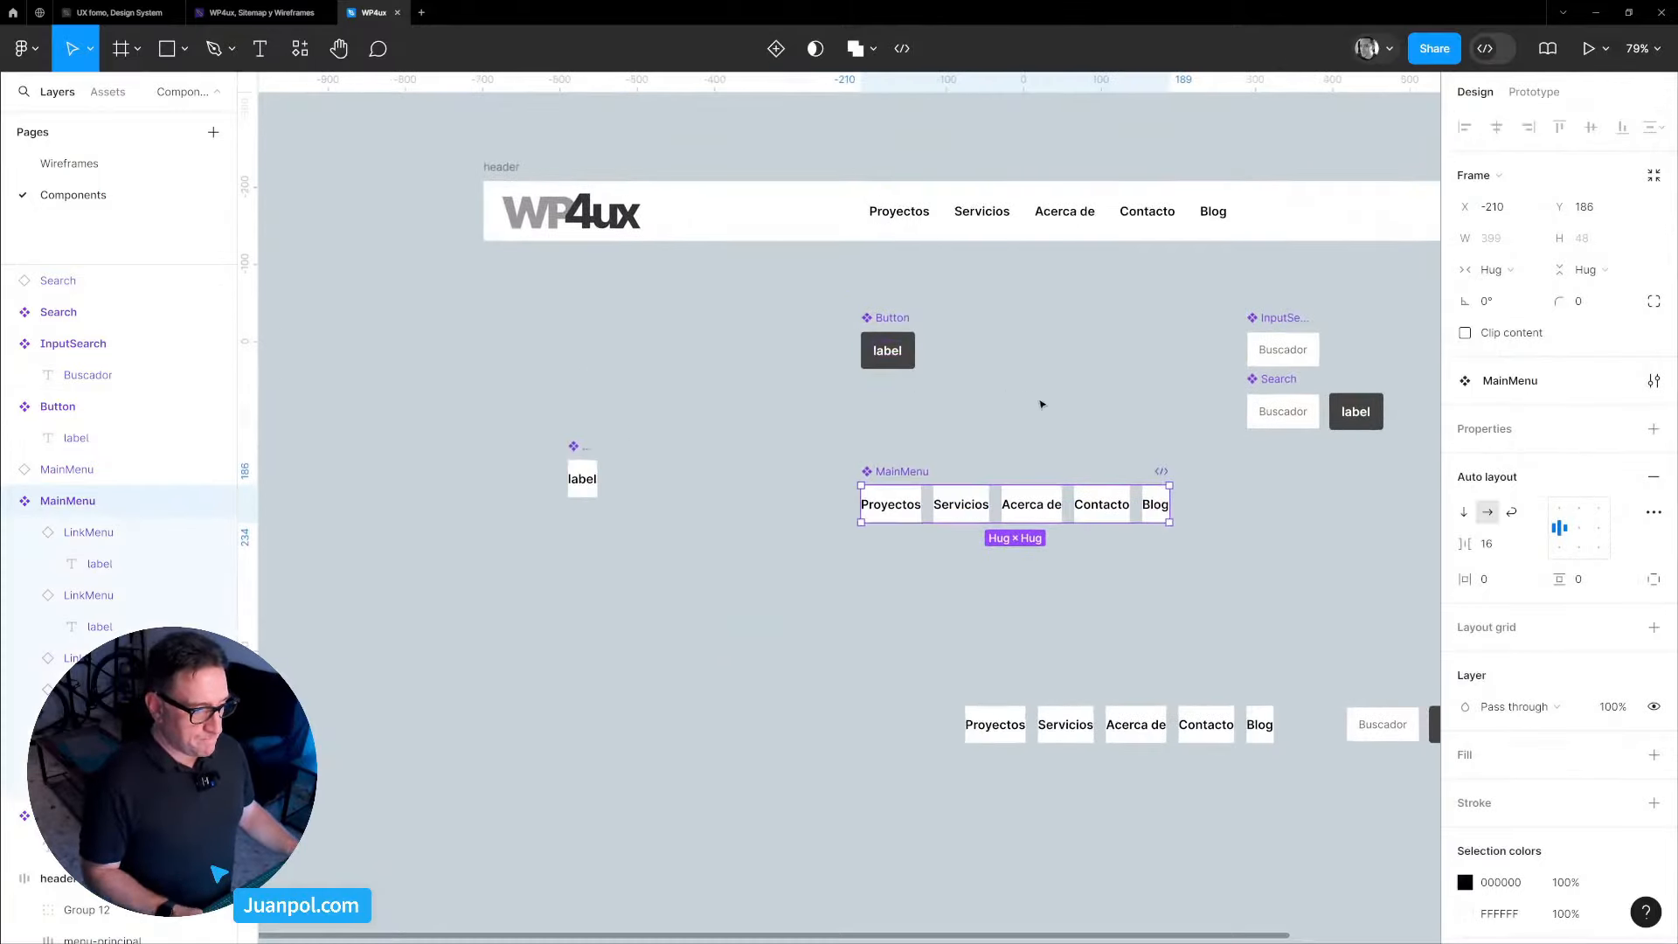
left_click(880, 329)
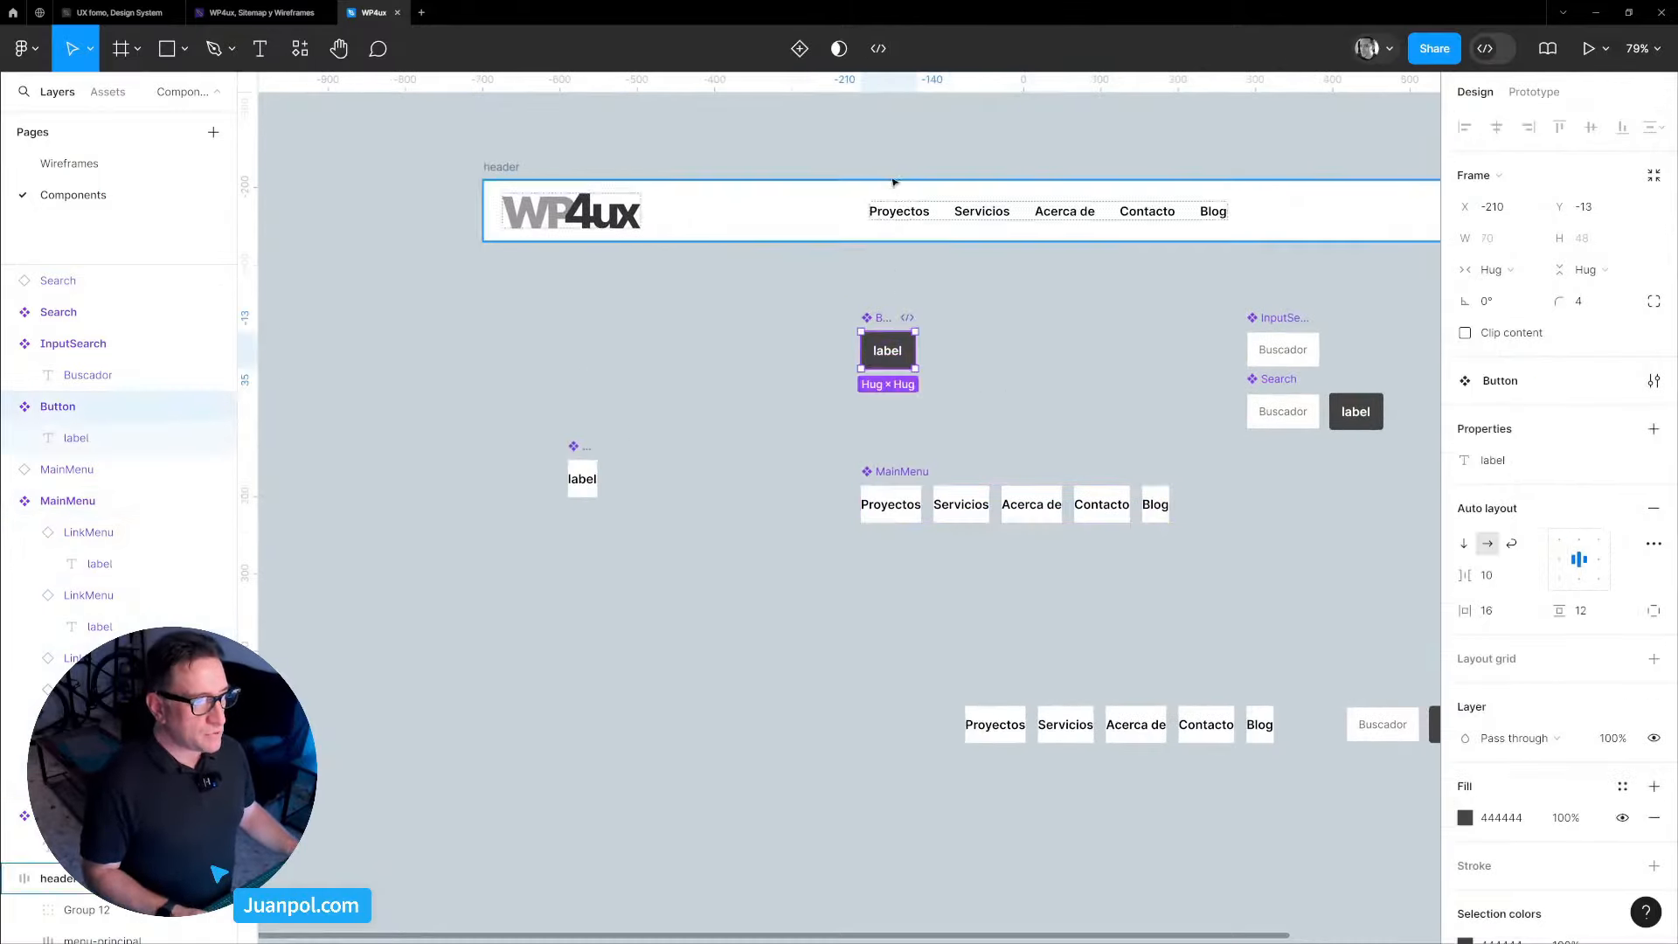
left_click(798, 48)
left_click(947, 309)
left_click(876, 303)
left_click_drag(876, 303, 891, 275)
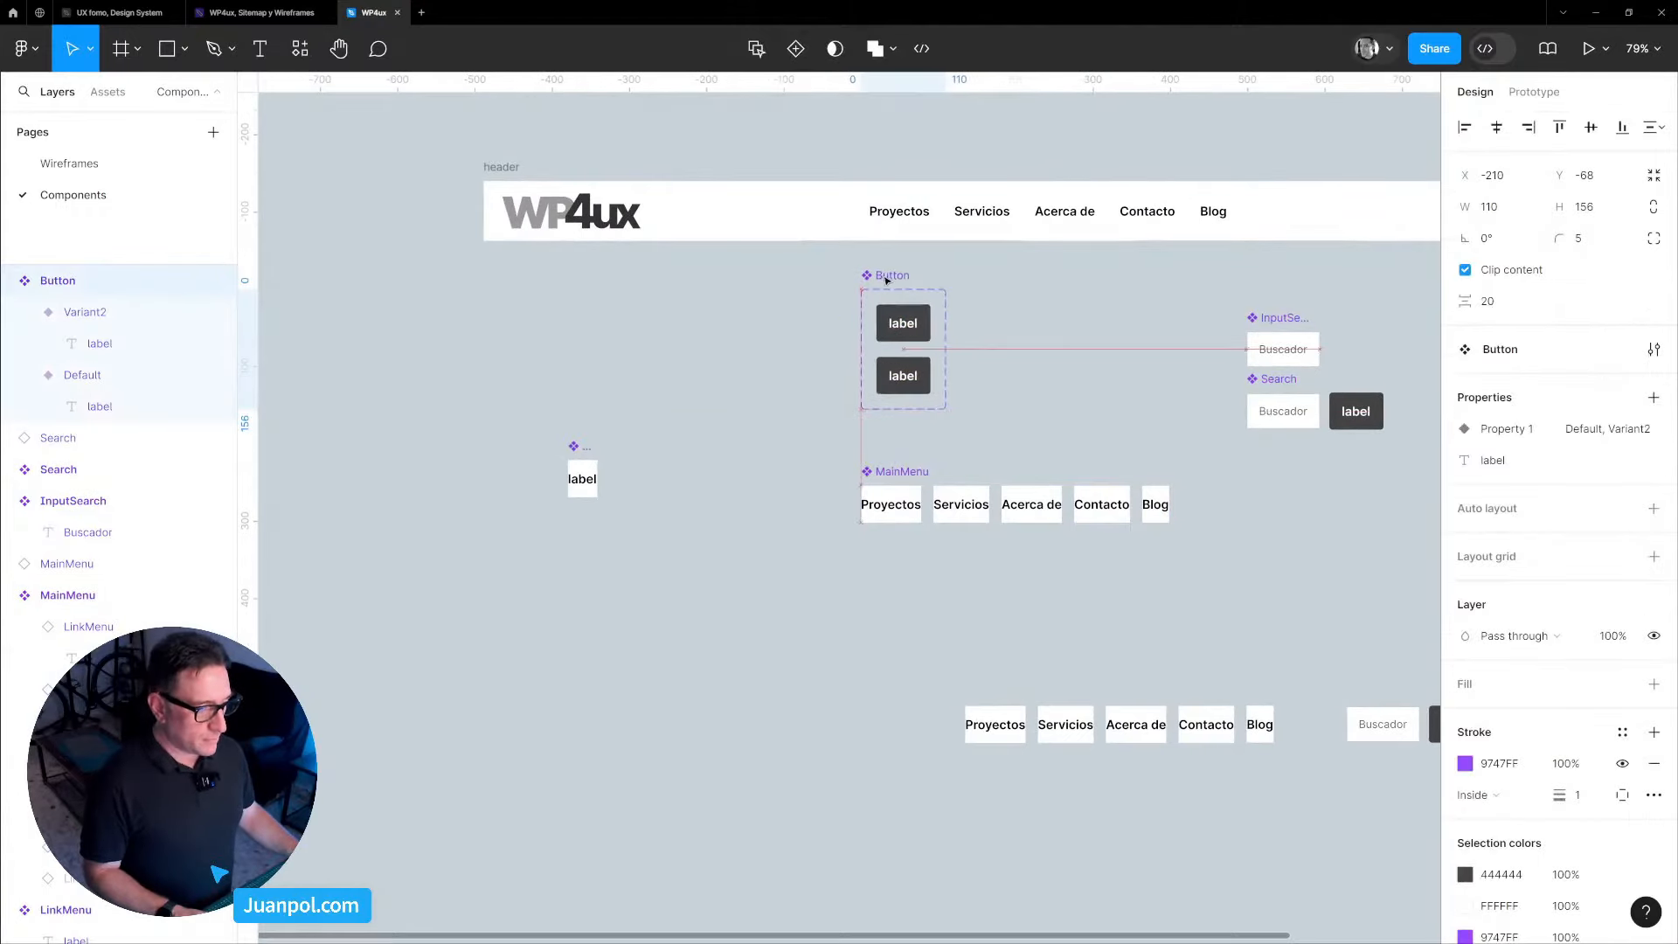
Rename the Button component set's variant property to "size".
double_click(1510, 430)
type("siz")
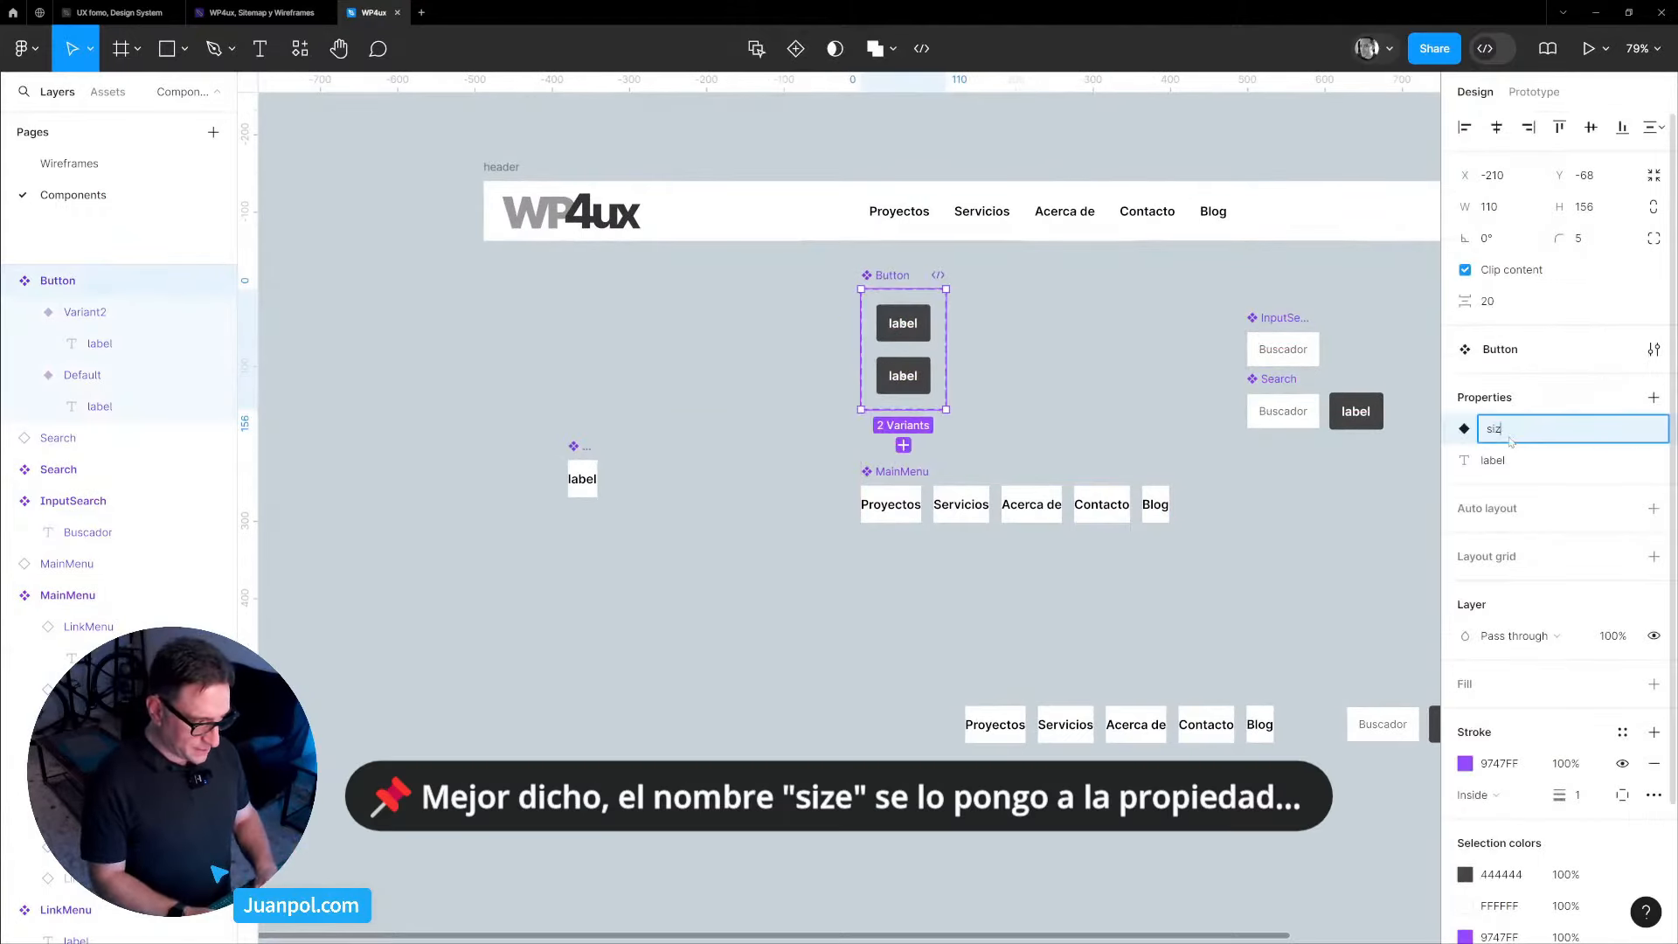
type("e")
key("Return")
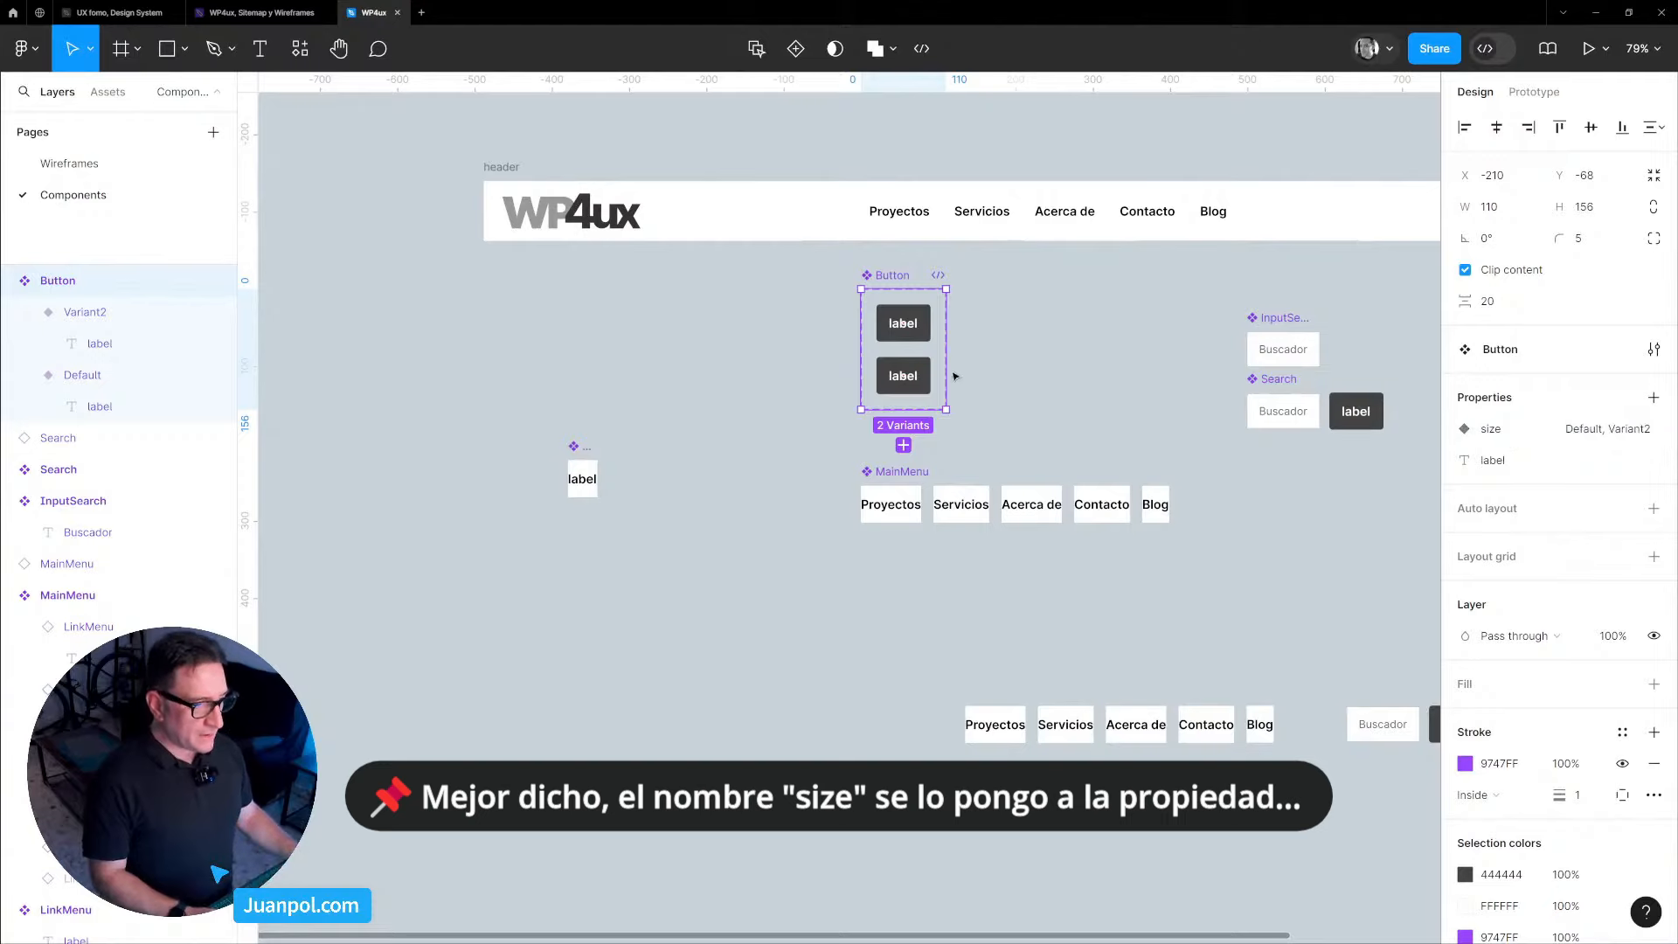
Set the size value of the upper Button variant to "lg" and of the lower one to "md".
left_click(903, 323)
double_click(1564, 491)
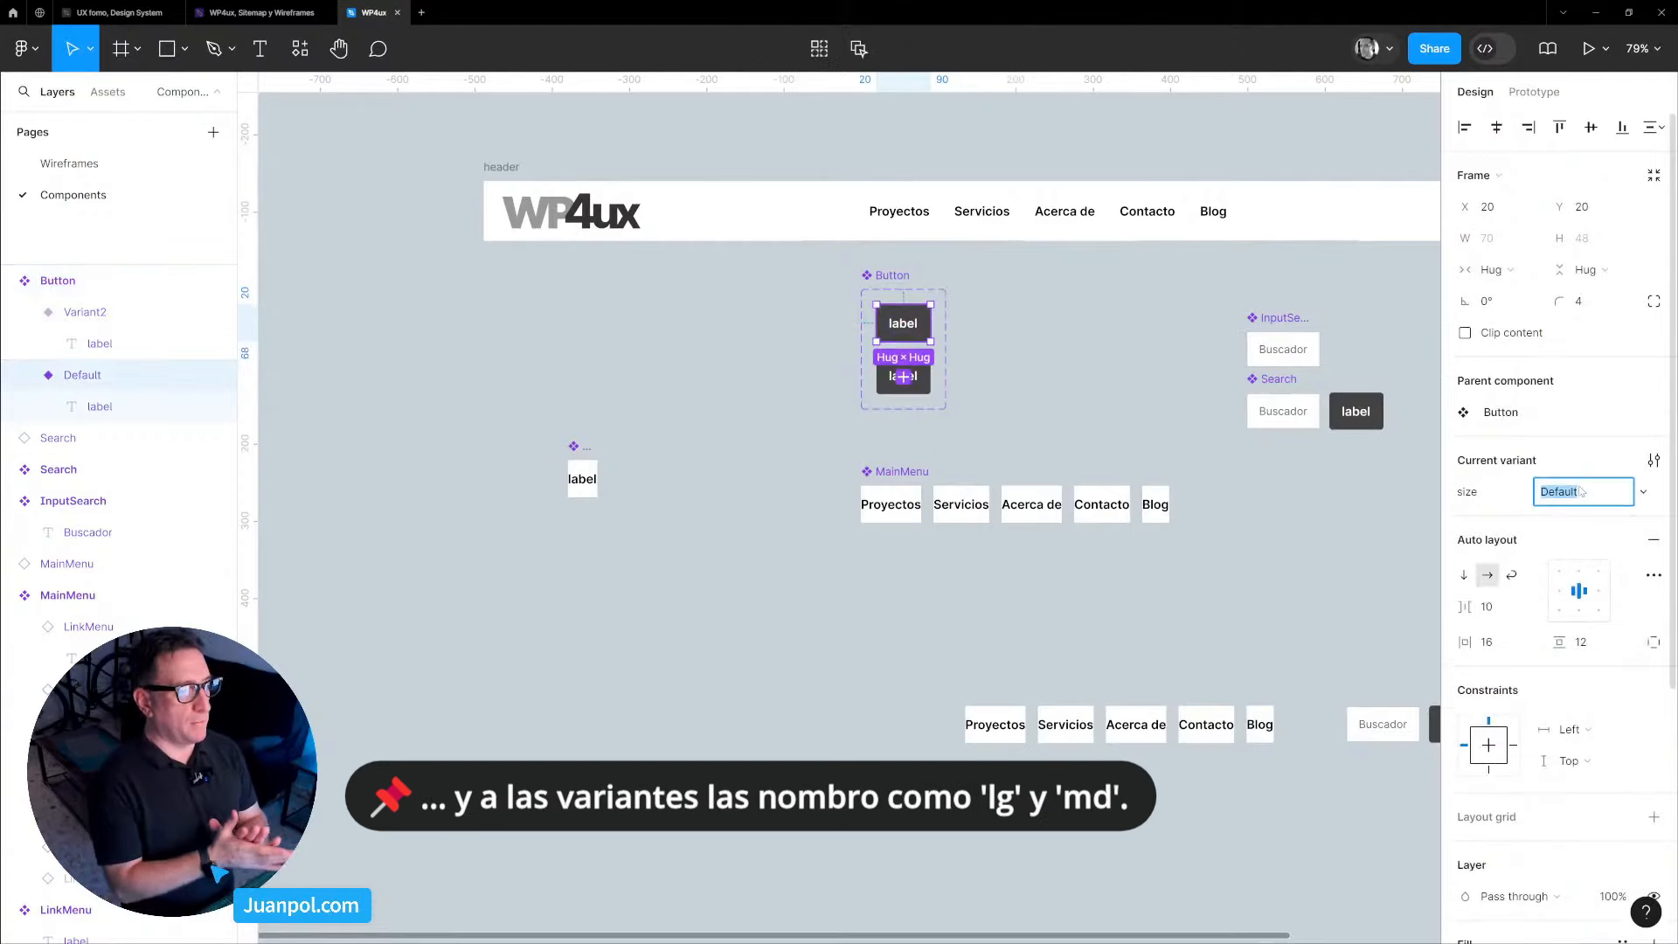
type("lg")
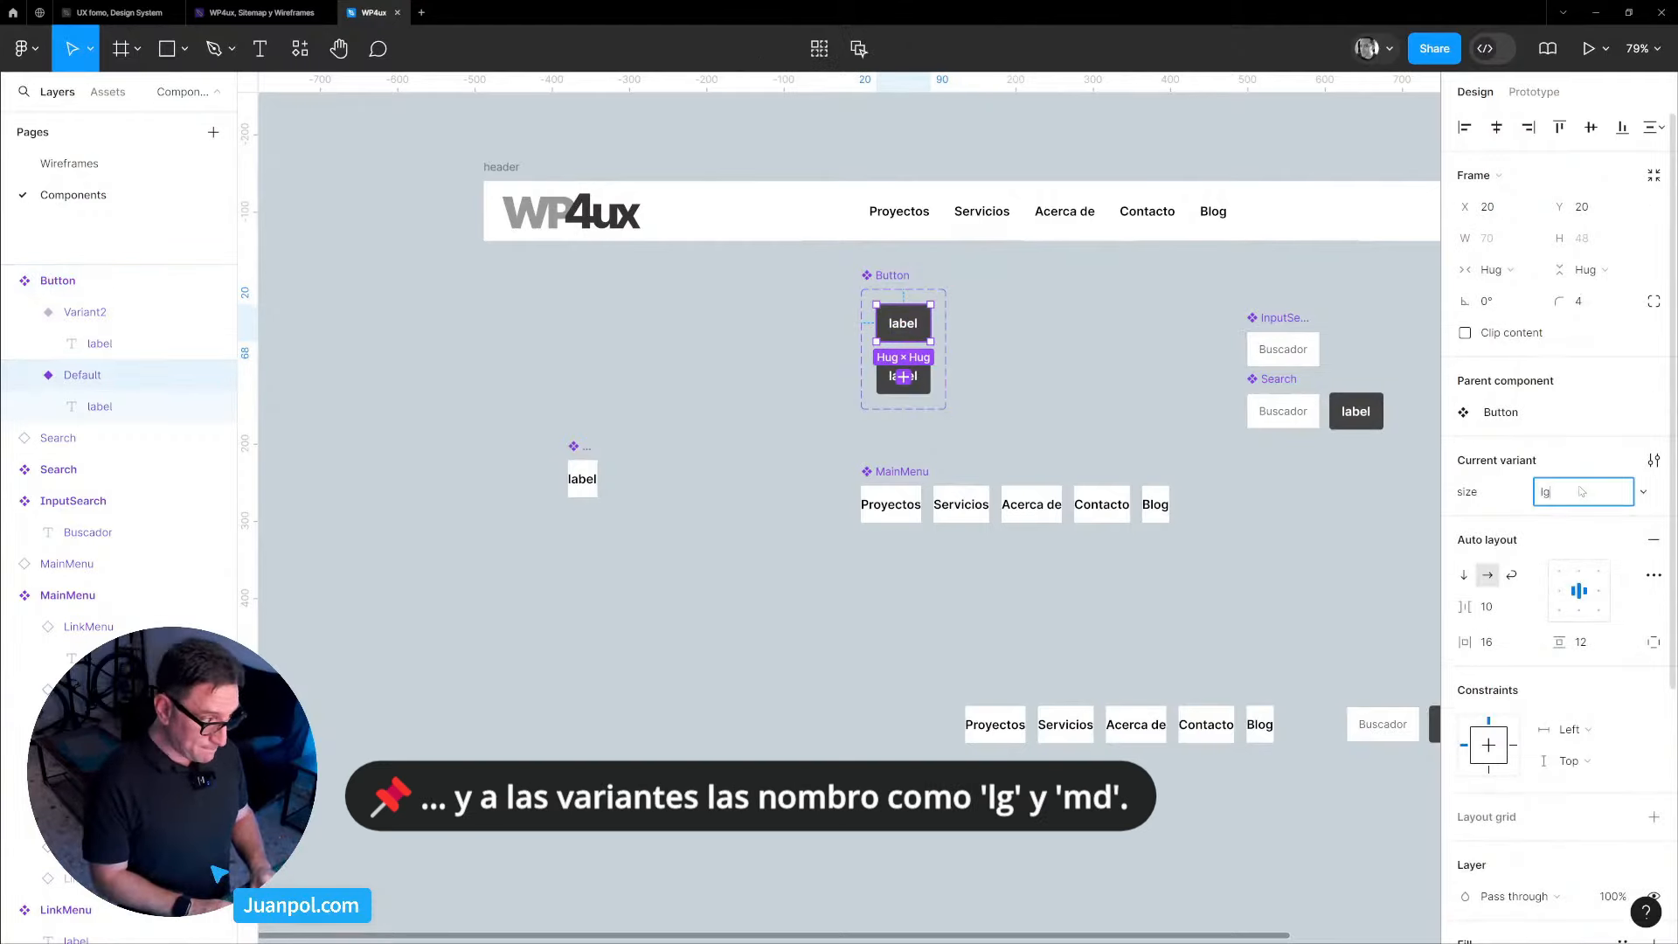
key("Return")
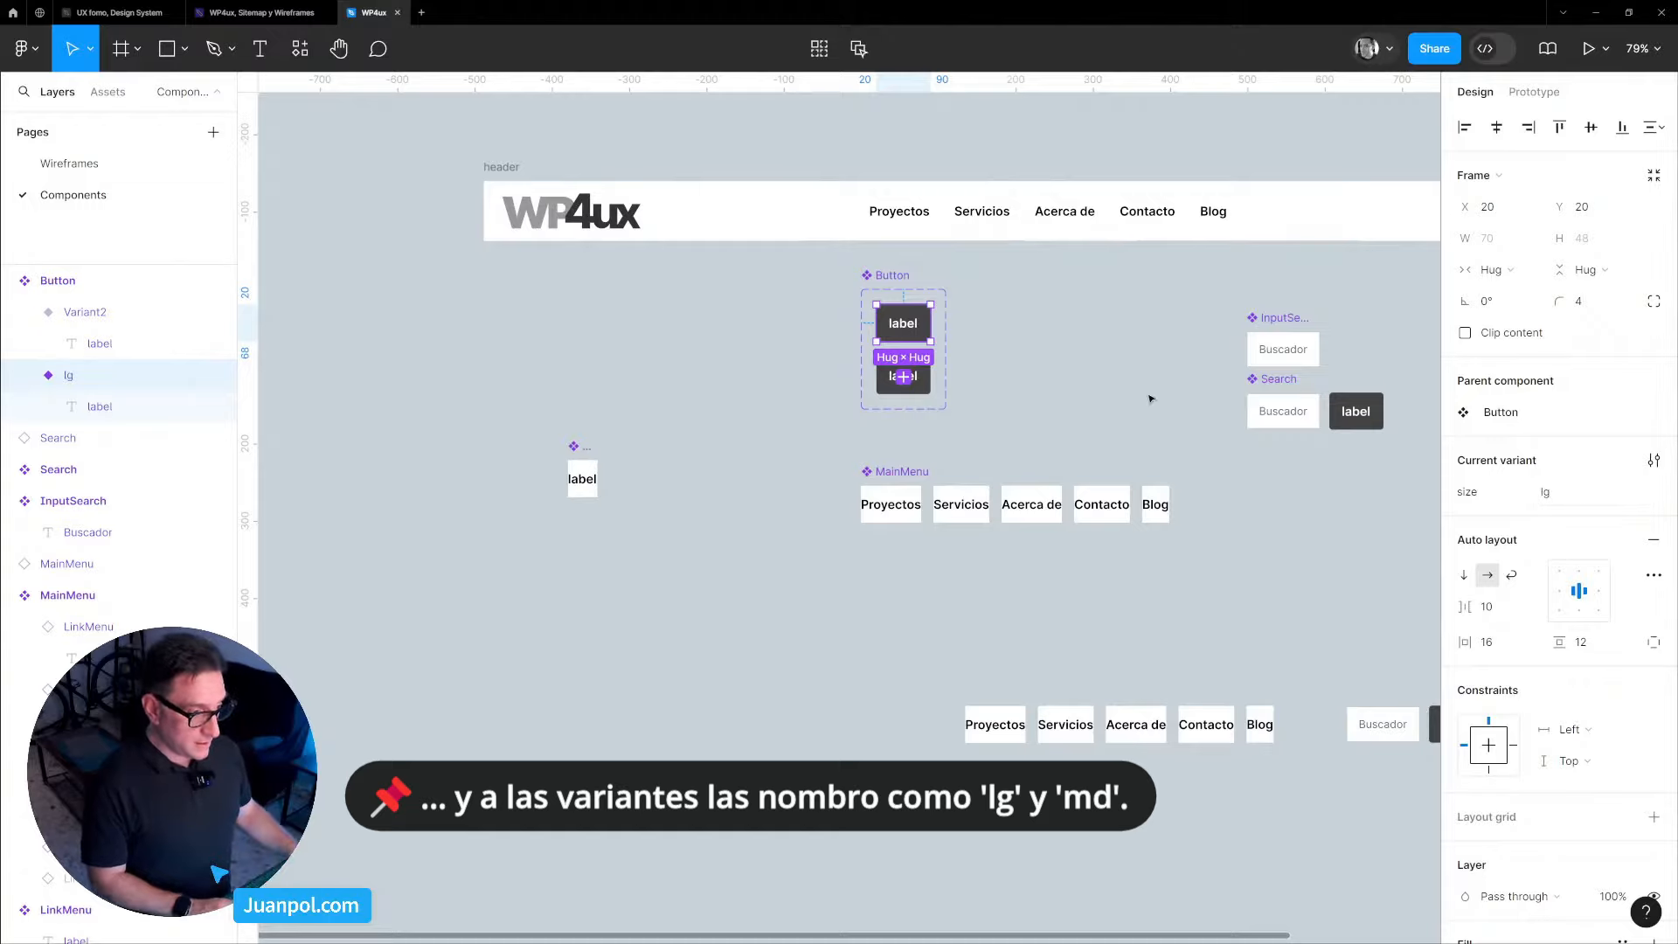
left_click(915, 395)
left_click(1583, 492)
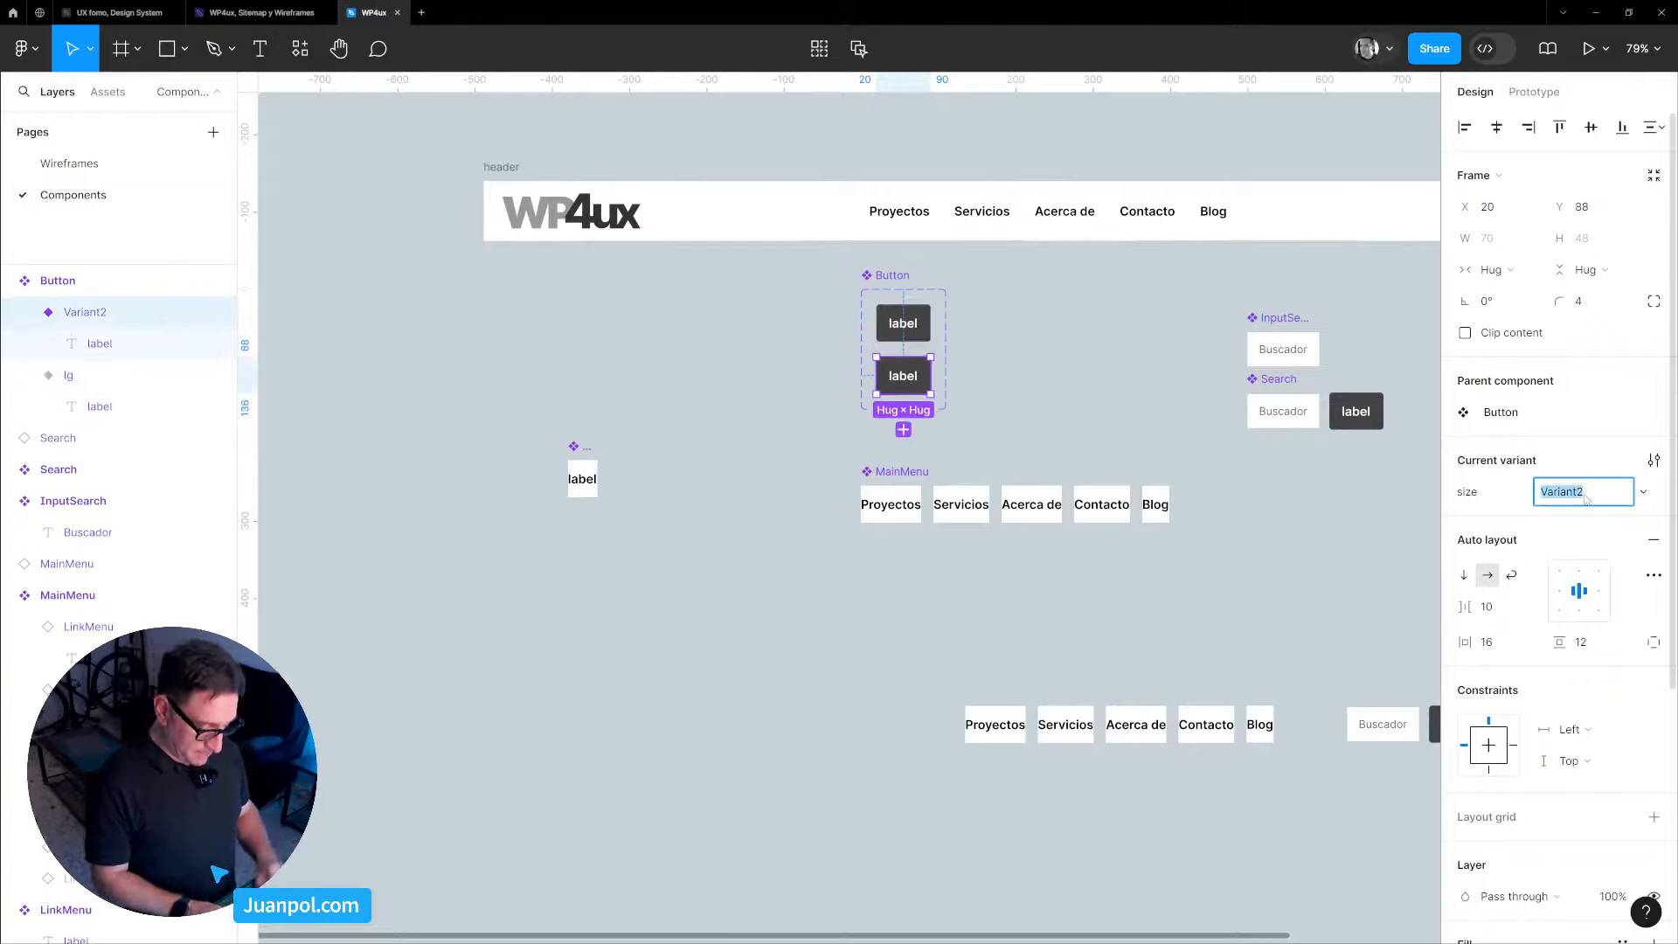
type("md")
key("Return")
left_click(1055, 423)
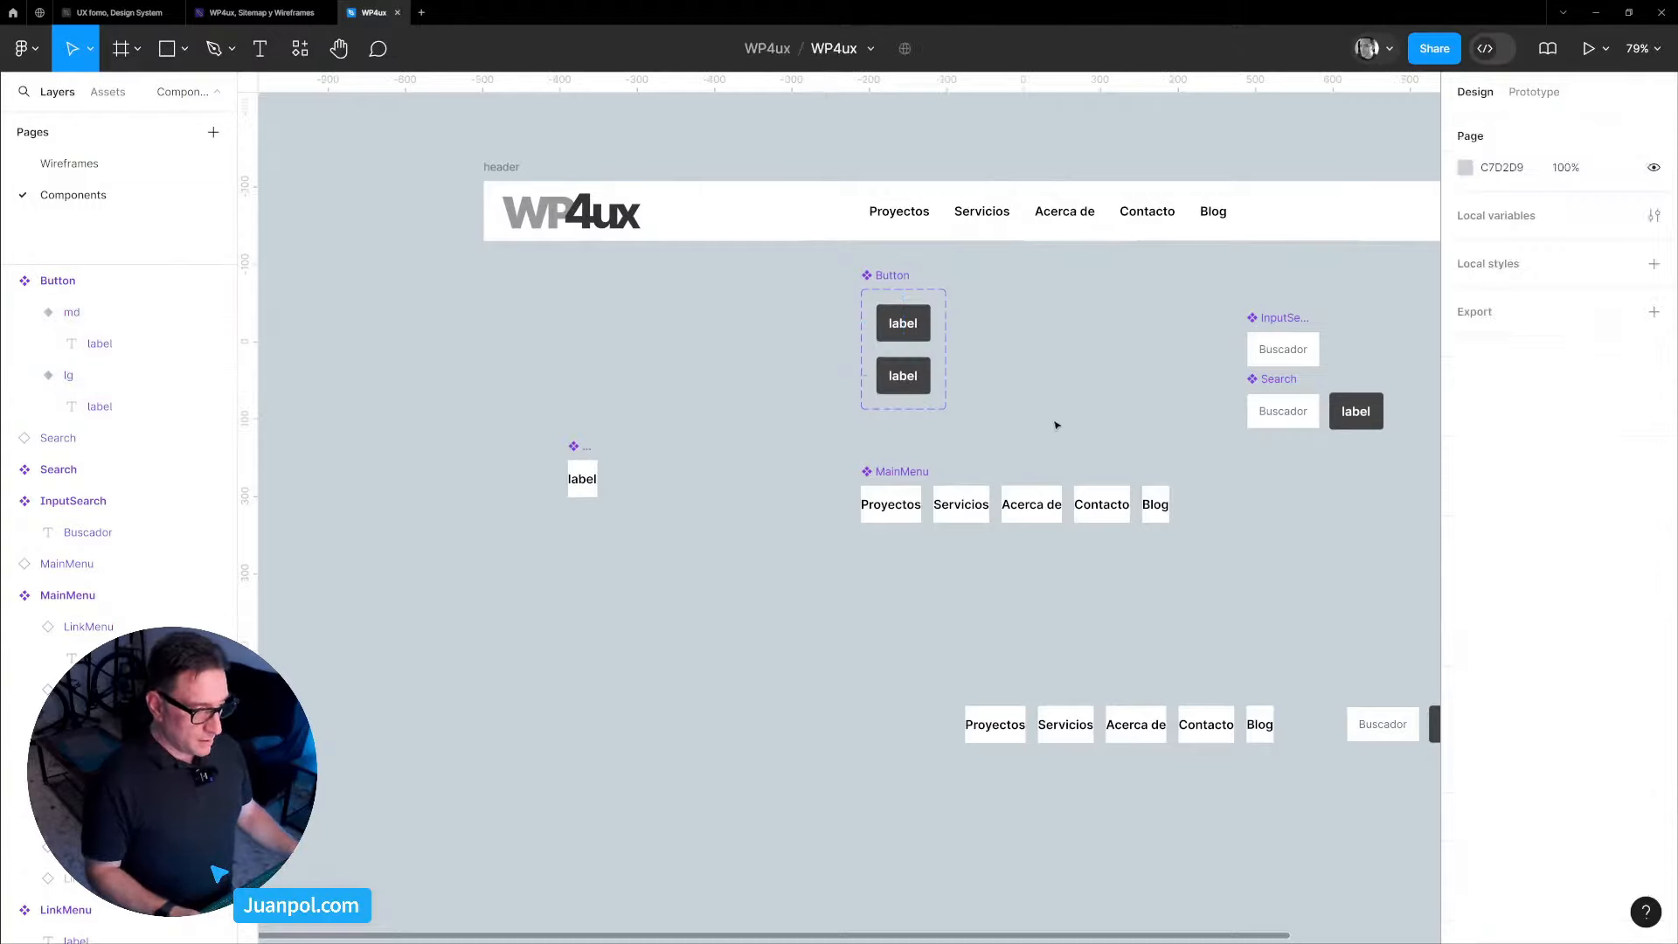
Set the label text in the md Button variant to font size 14 with line height 22.
scroll(1027, 427, "up", 2)
scroll(1149, 415, "right", 5)
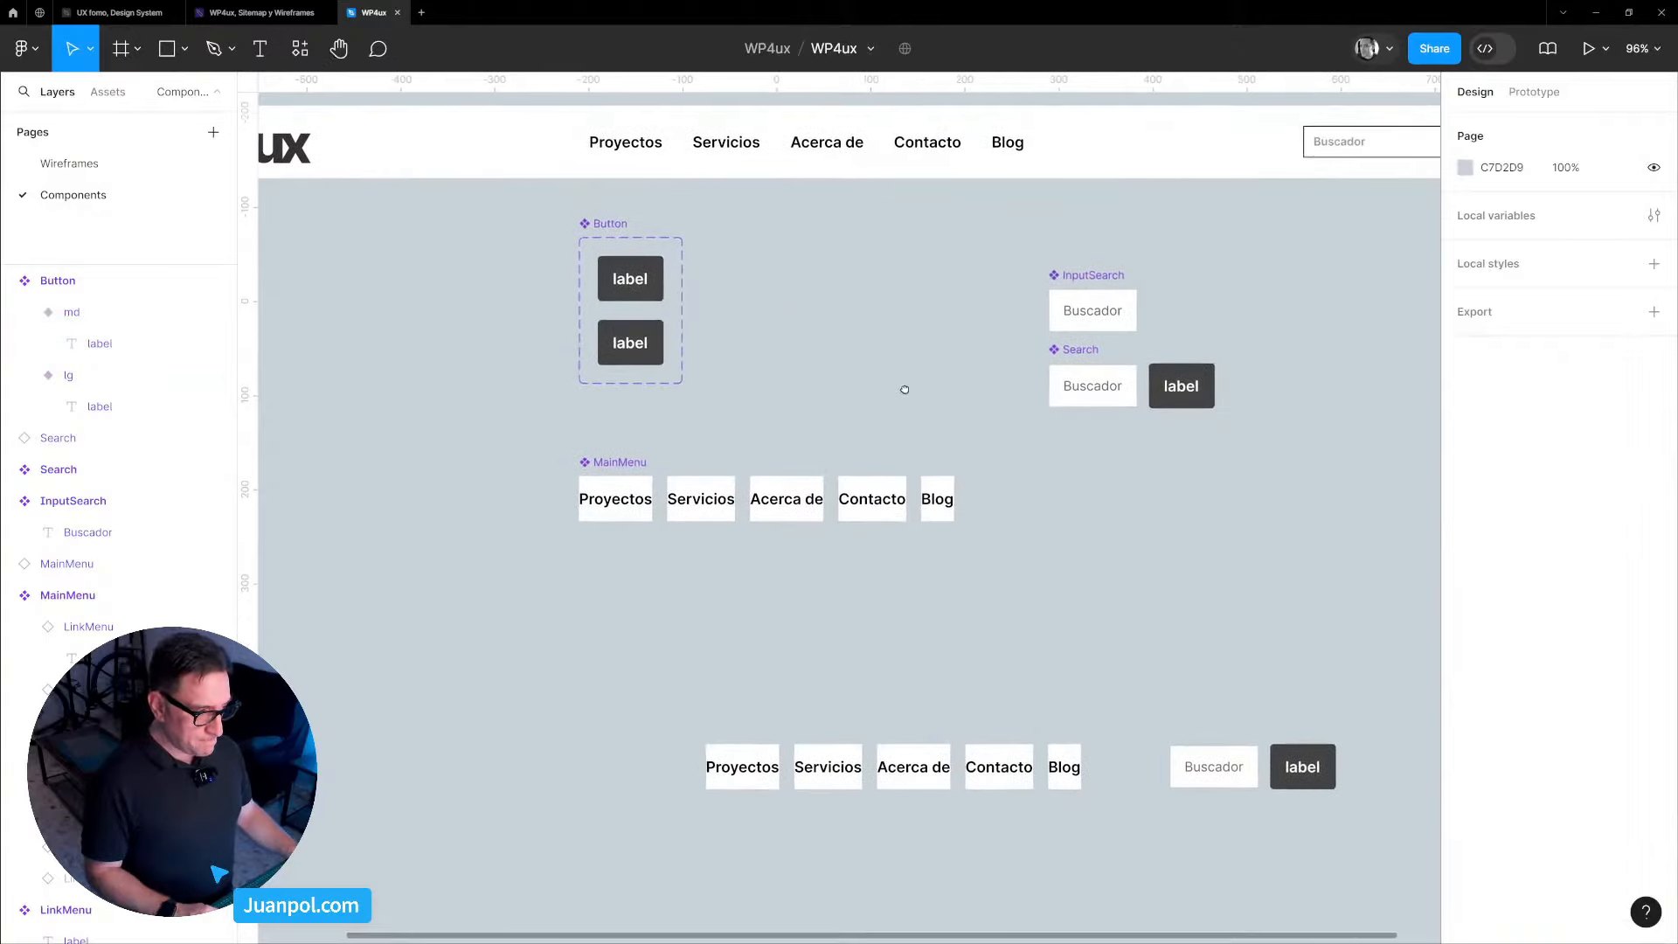
left_click(100, 344)
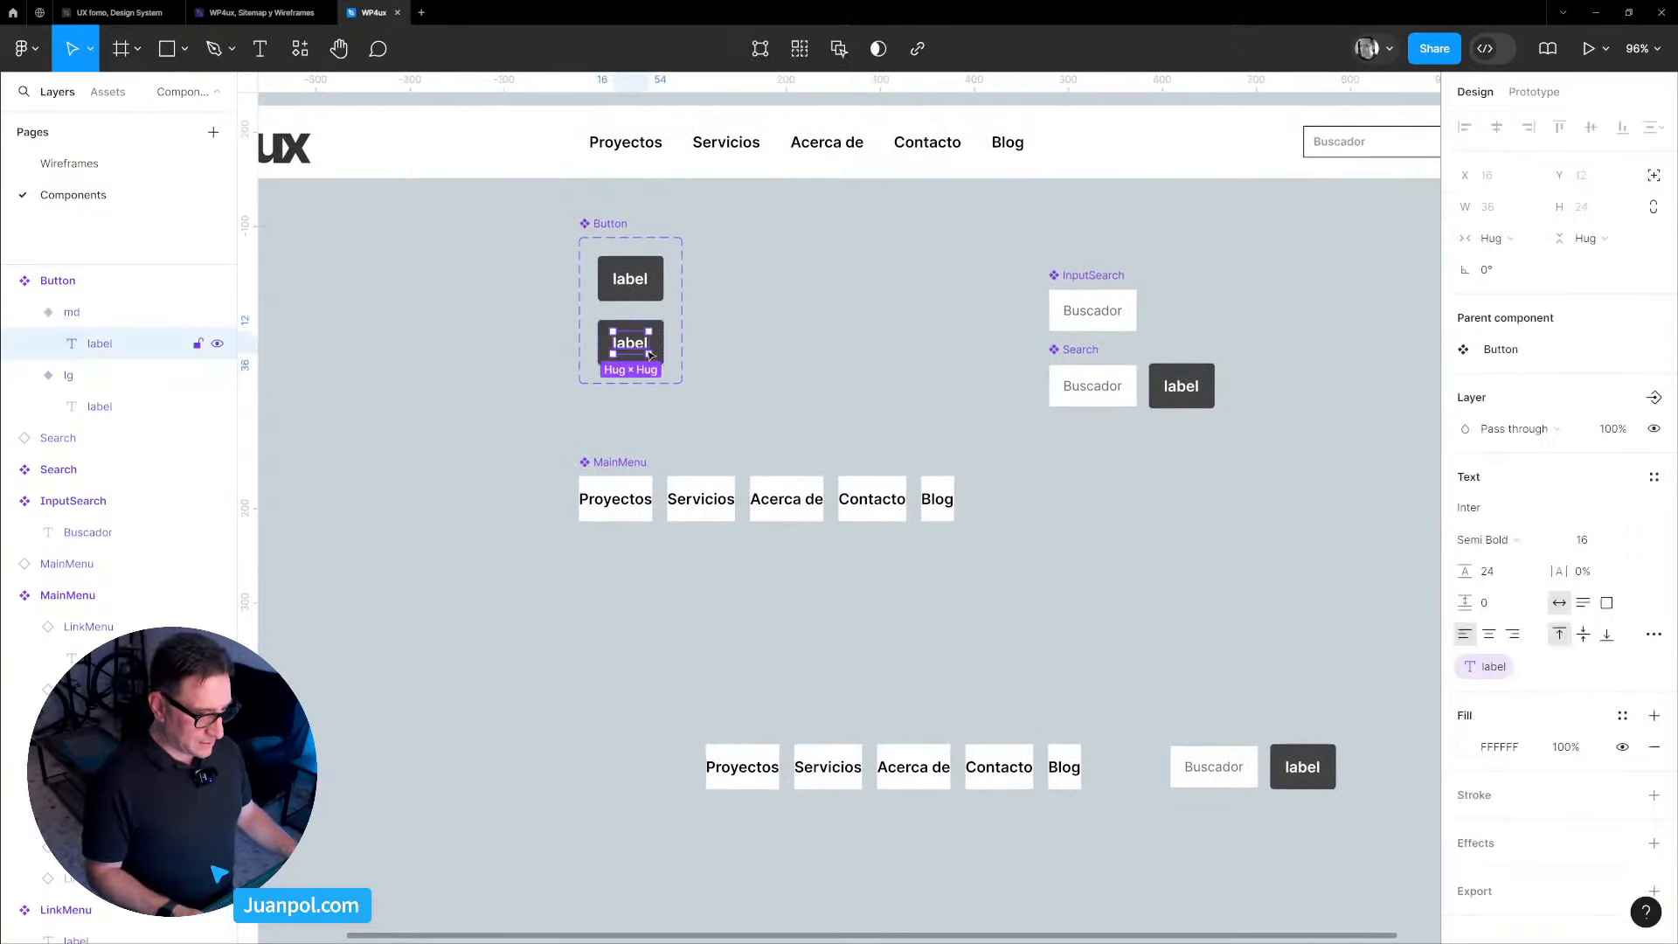
left_click(1589, 540)
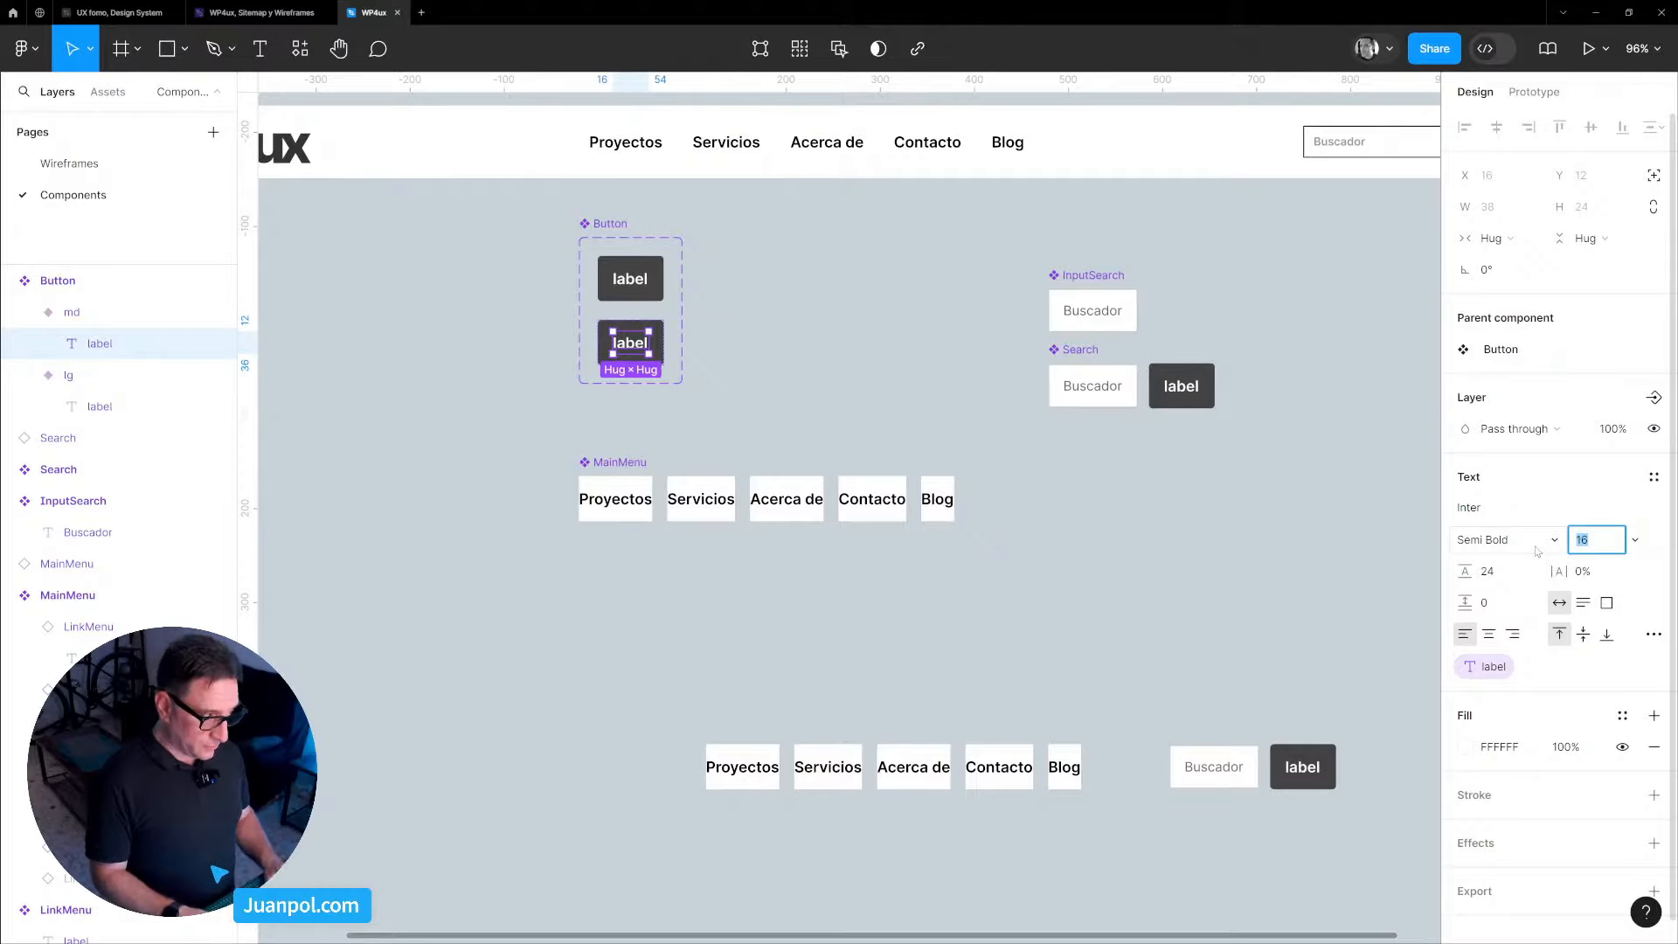
type("14")
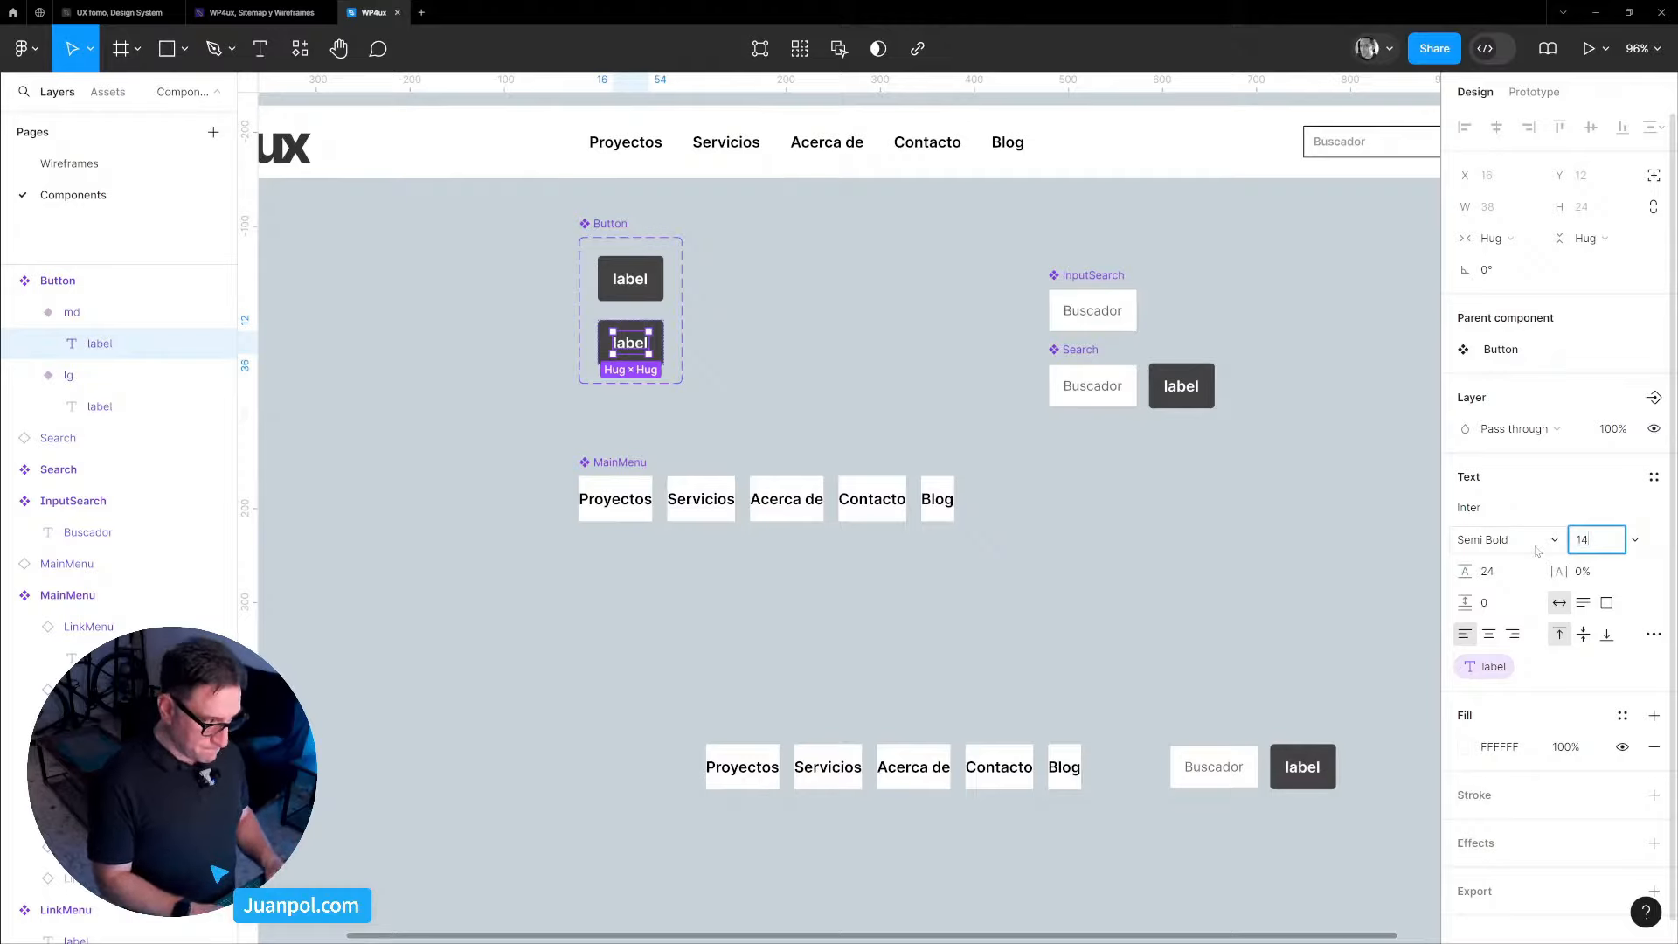
key("Return")
left_click(1496, 572)
type("22")
key("Return")
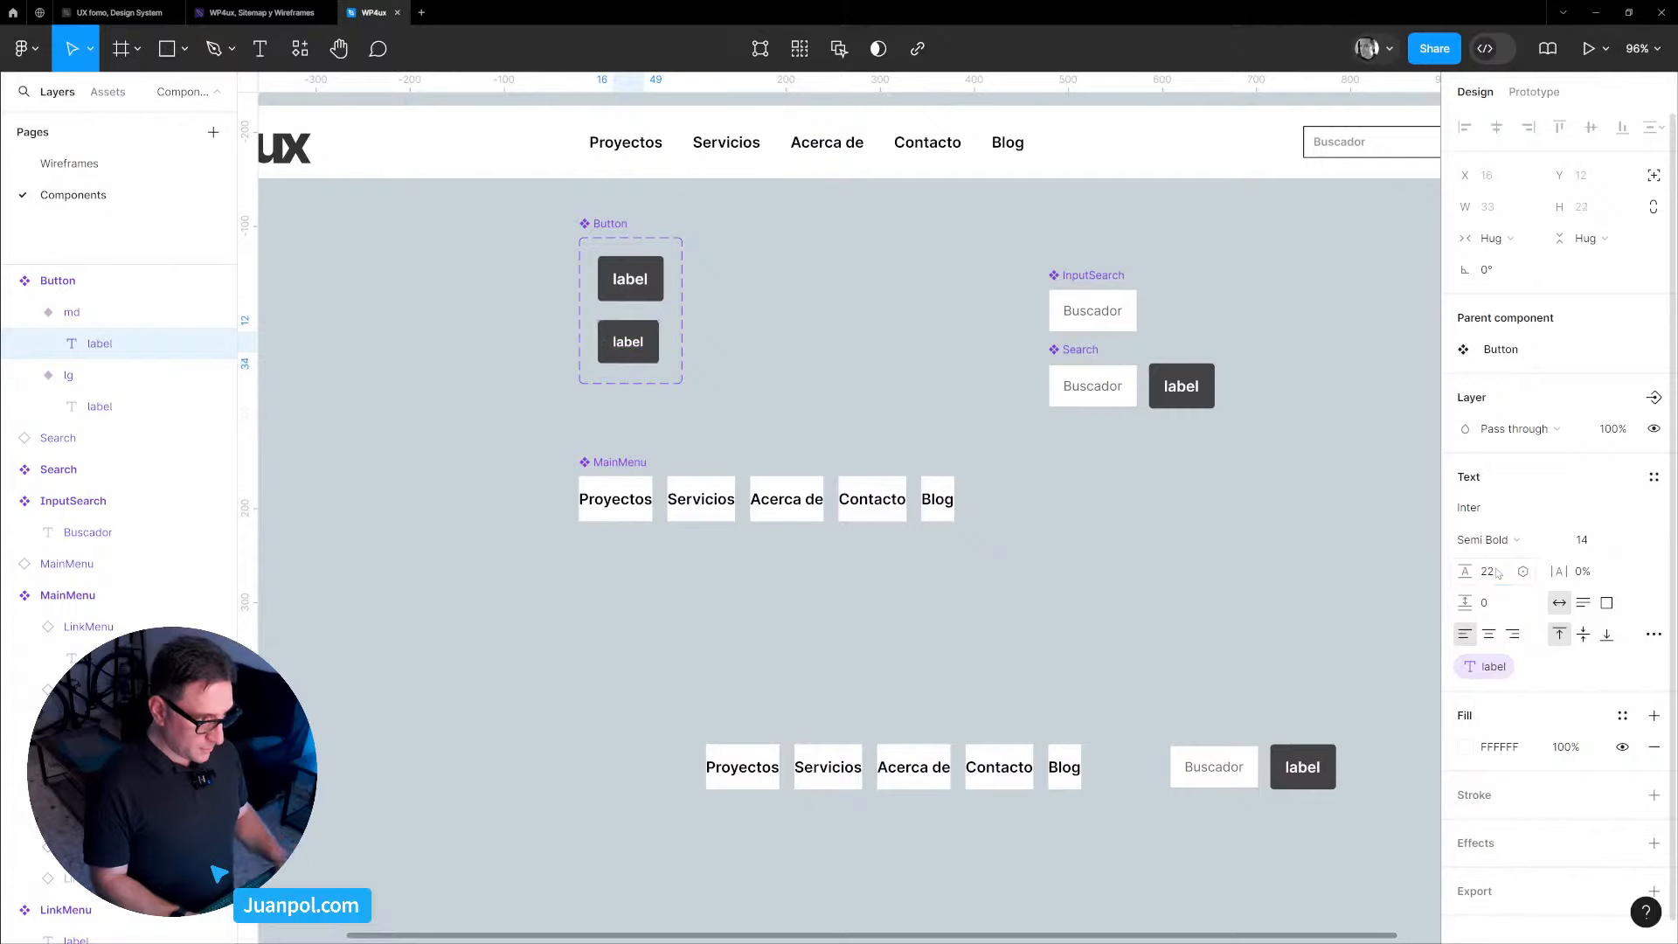
Set the vertical padding of the md Button variant to 8.
key("Escape")
left_click(1584, 641)
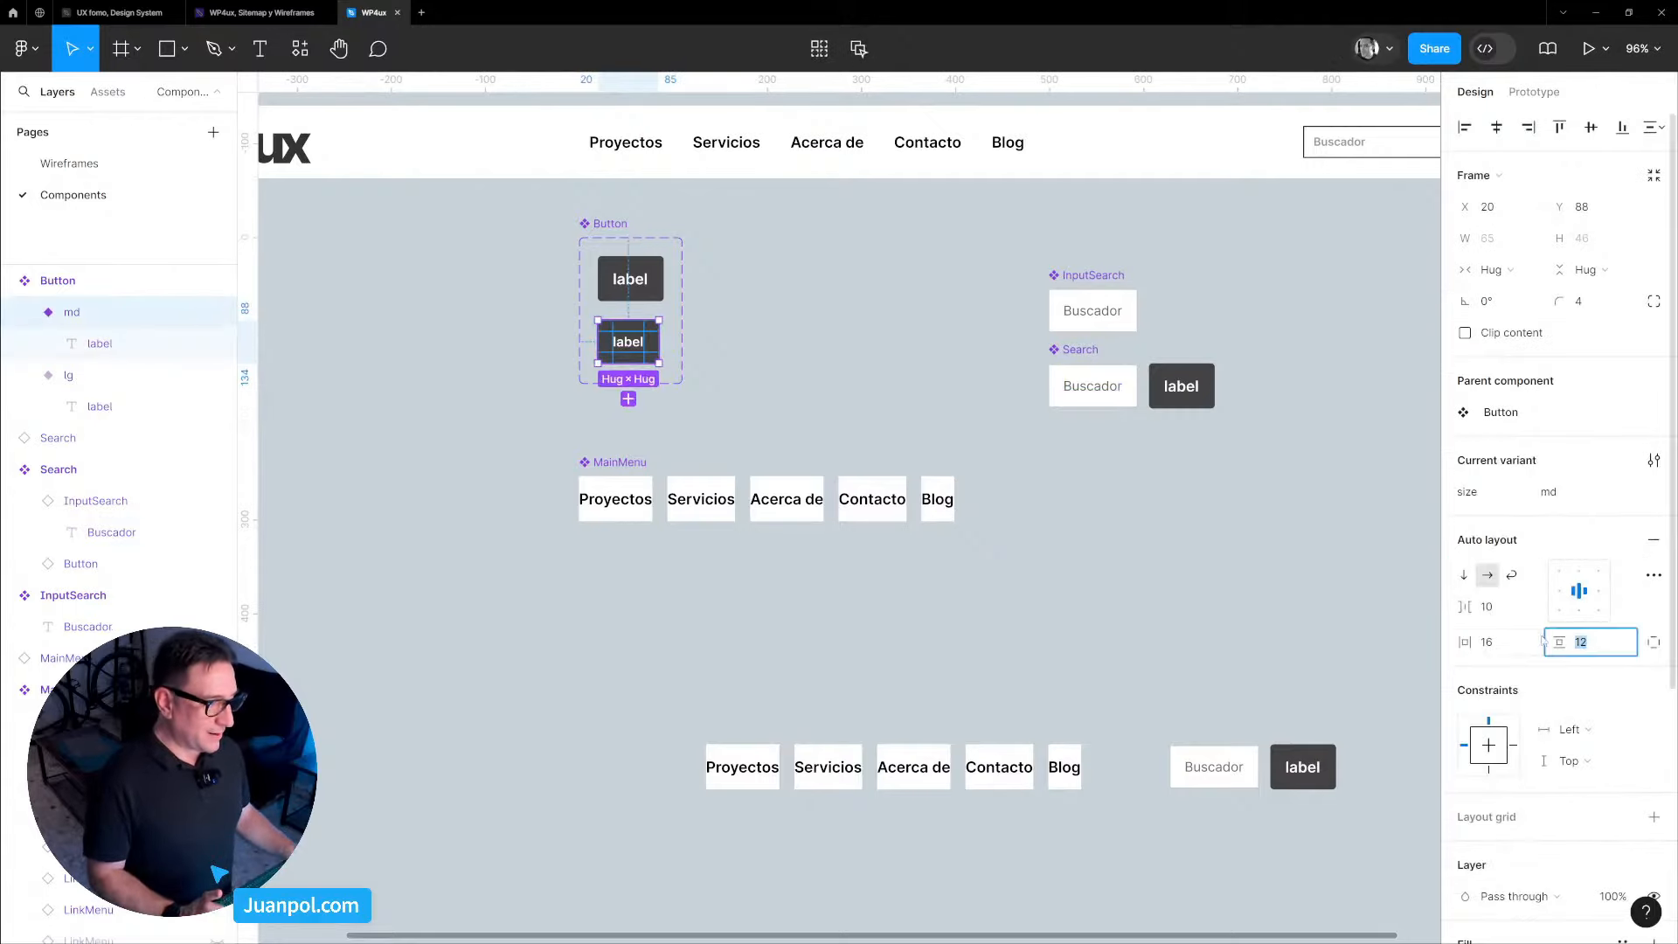
type("10")
key("Return")
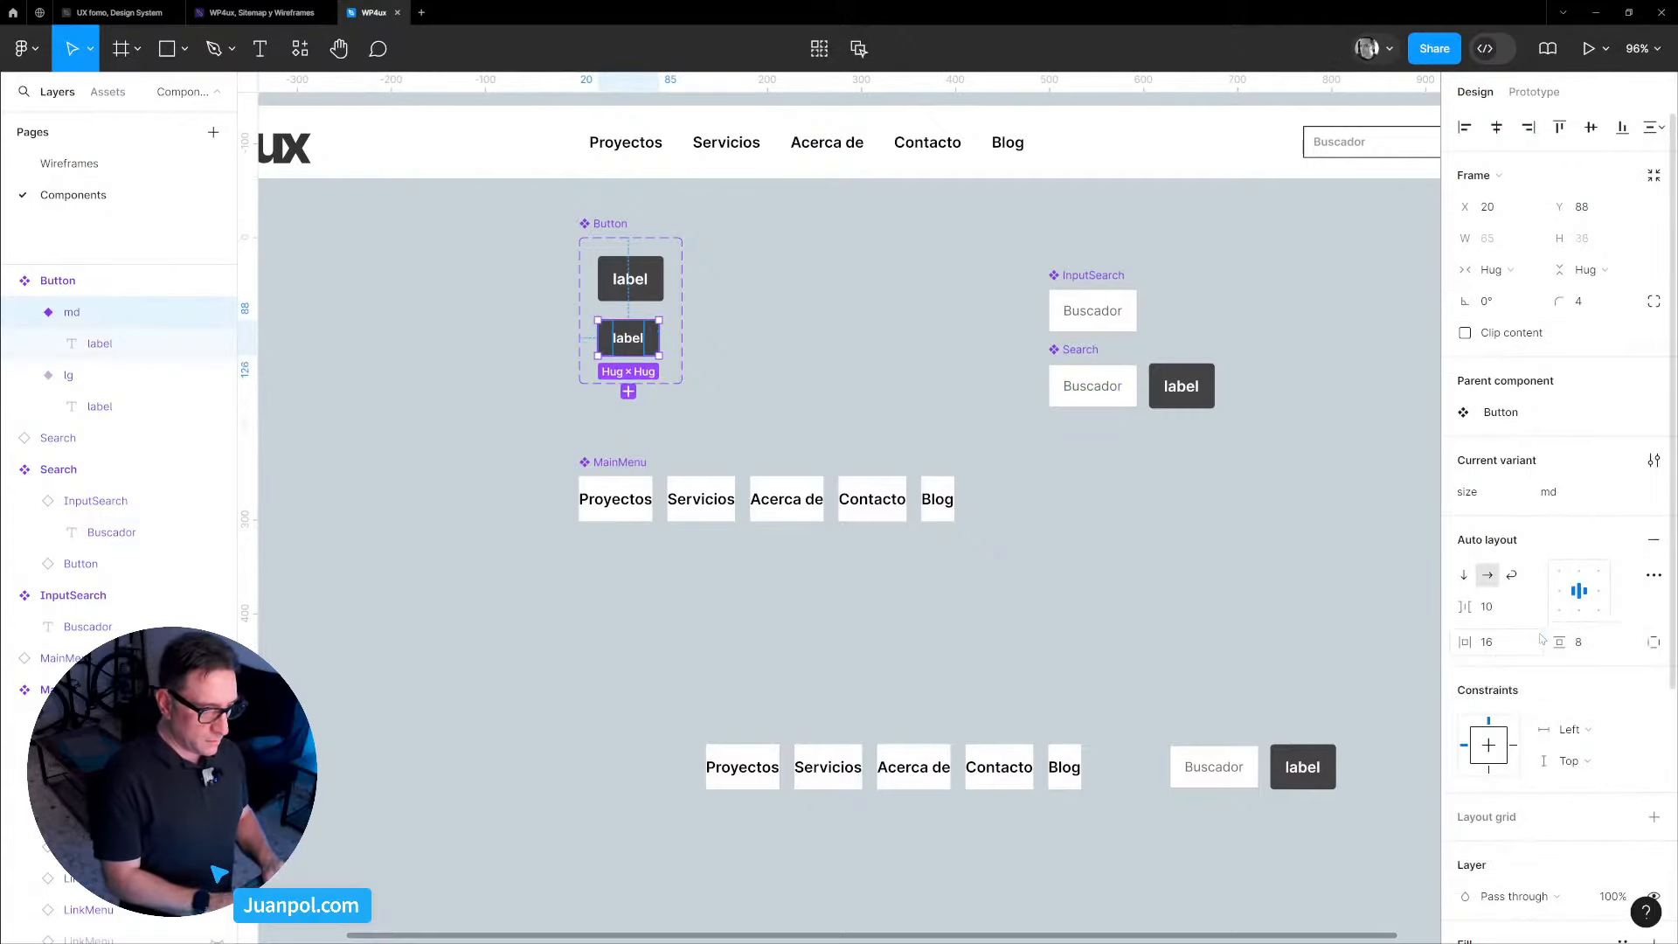
left_click(1233, 553)
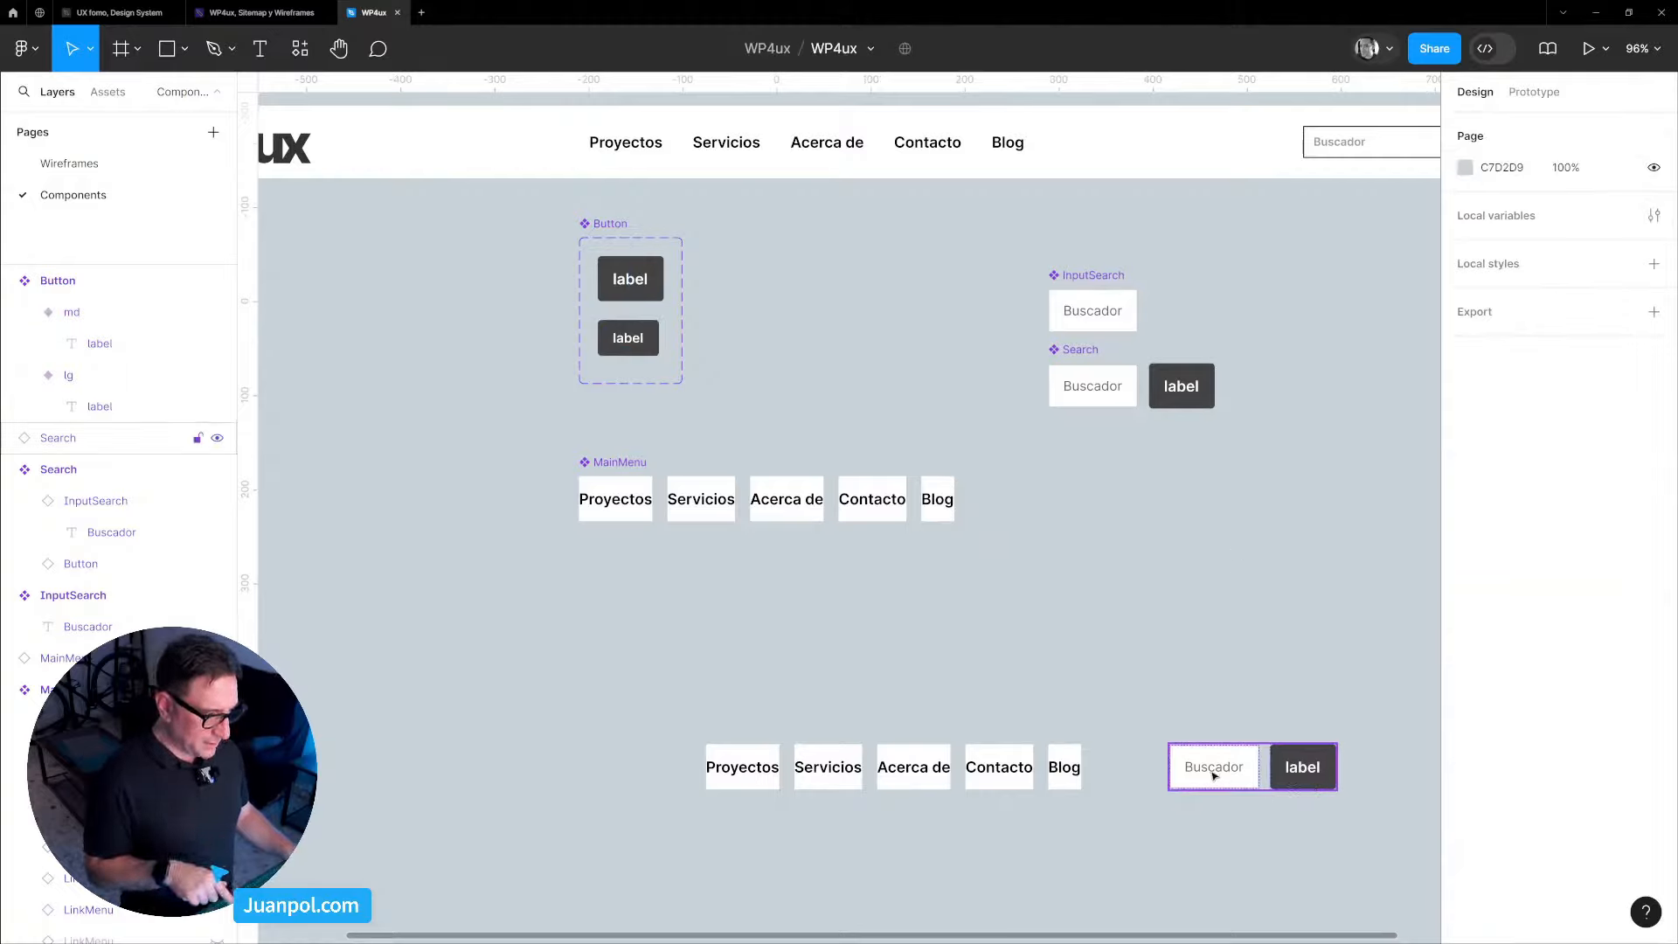
Switch the Button instance inside the main Search component to the md size.
left_click(1290, 779)
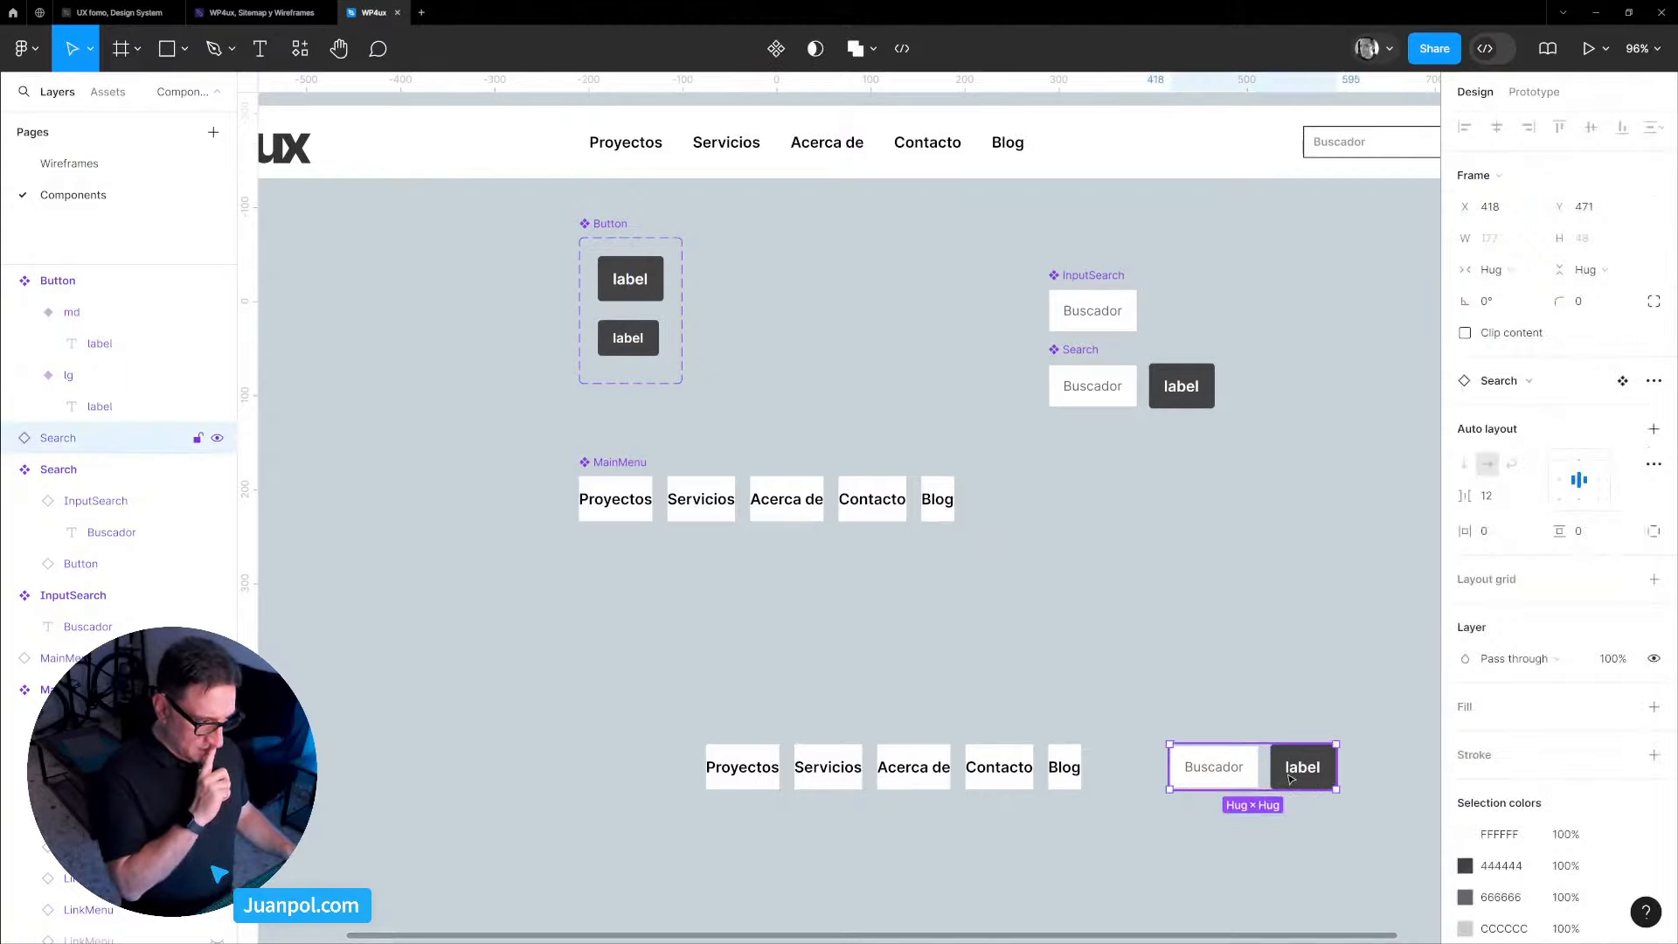
left_click(1175, 391)
left_click(1182, 403)
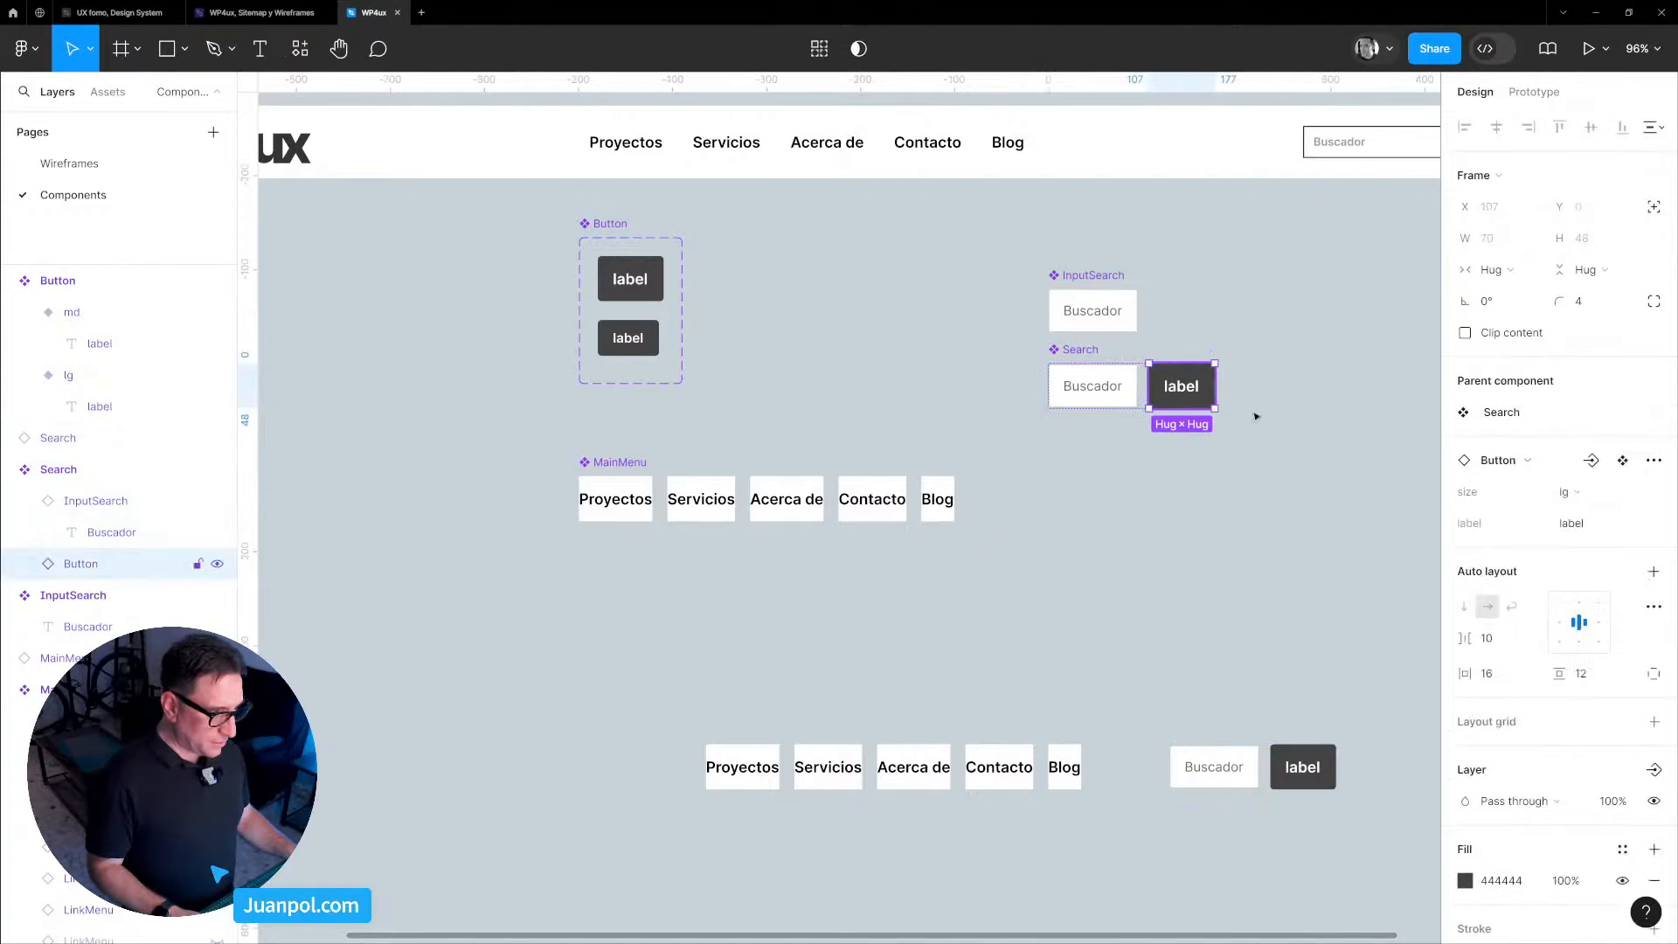
left_click(1577, 494)
left_click(1570, 525)
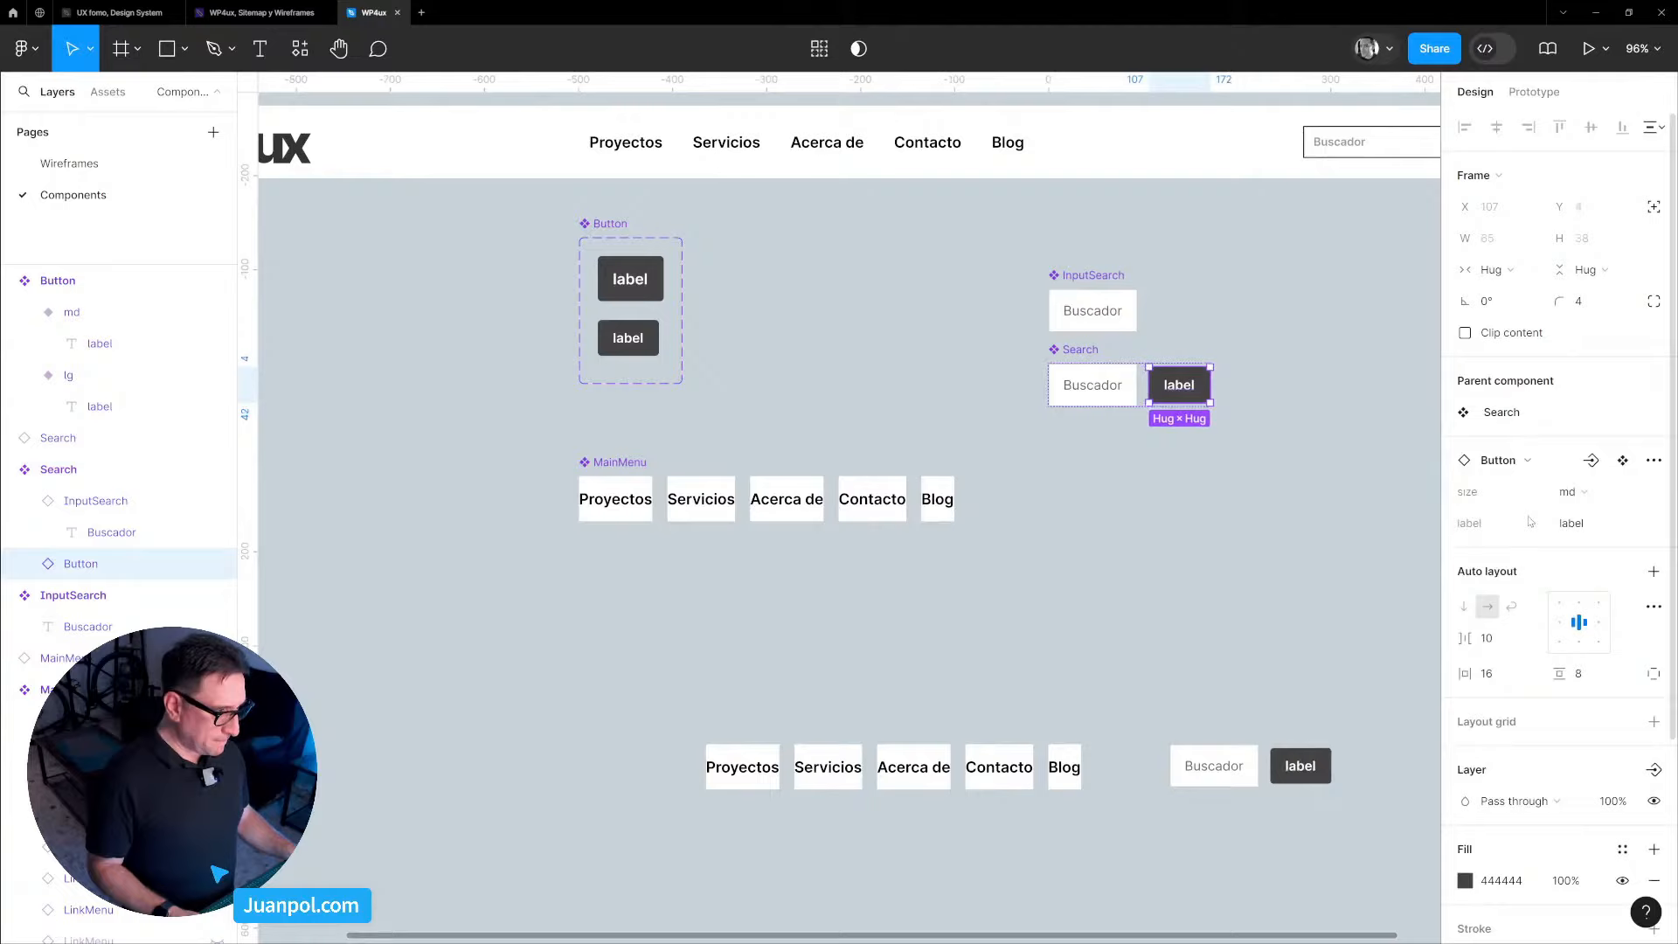
Resize the Button component set's frame to 118 by 157.
scroll(1307, 607, "down", 3)
left_click(664, 248)
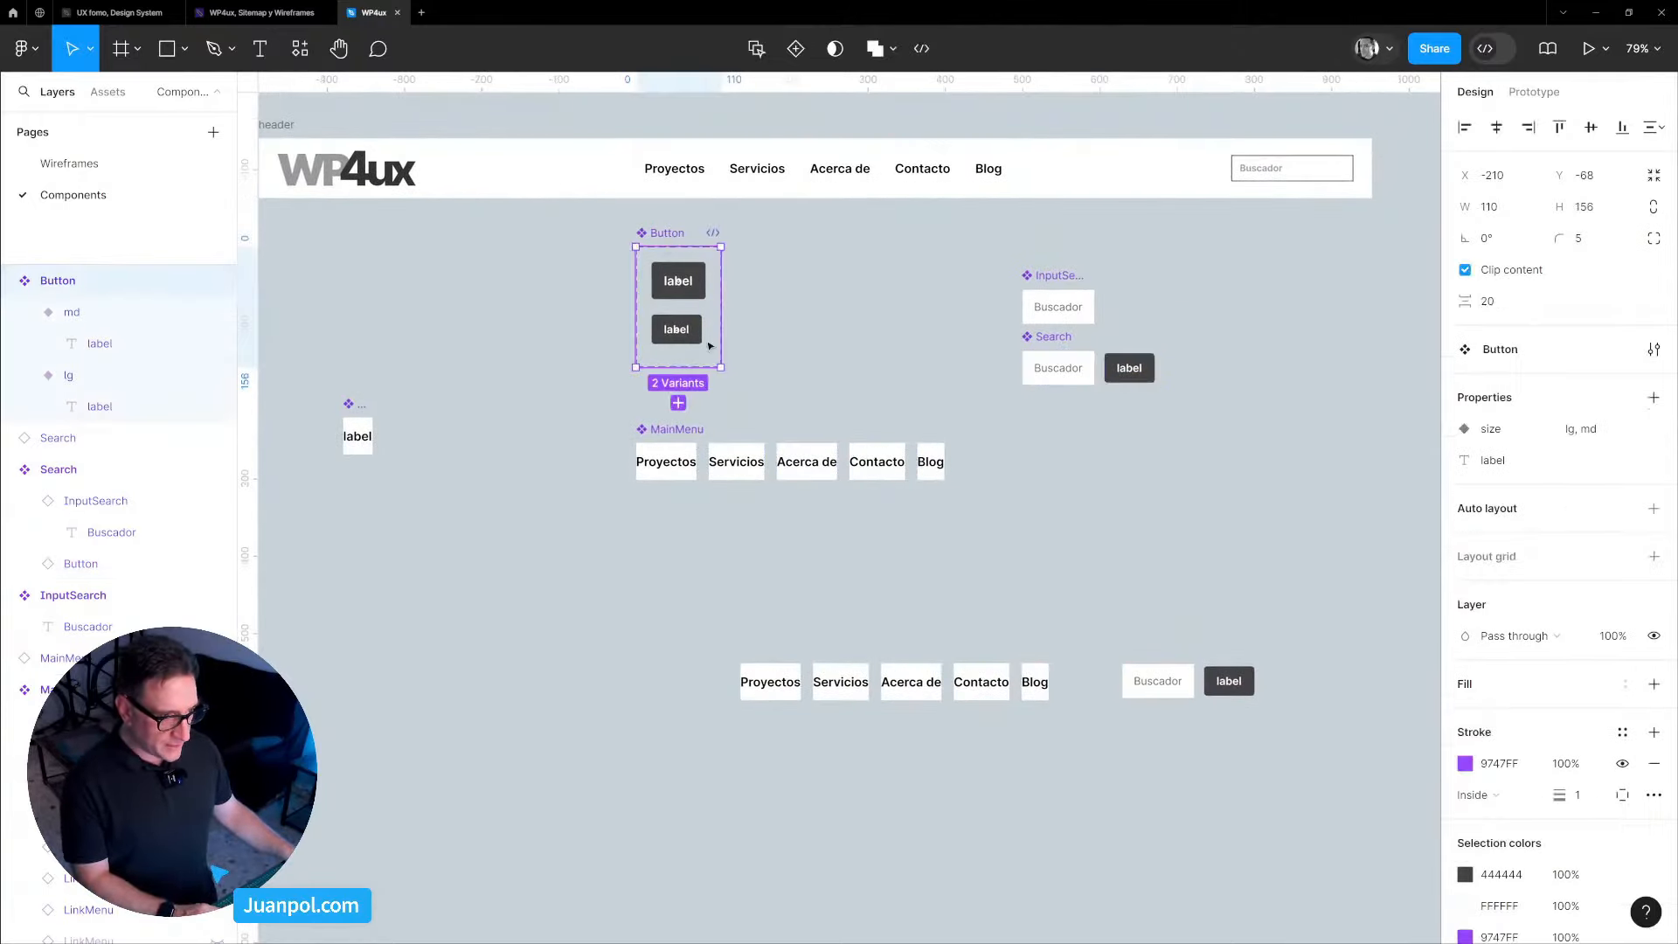
scroll(833, 390, "right", 1)
Wrap the lower MainMenu and Search instances in one auto layout frame named "Header".
scroll(1100, 699, "up", 3)
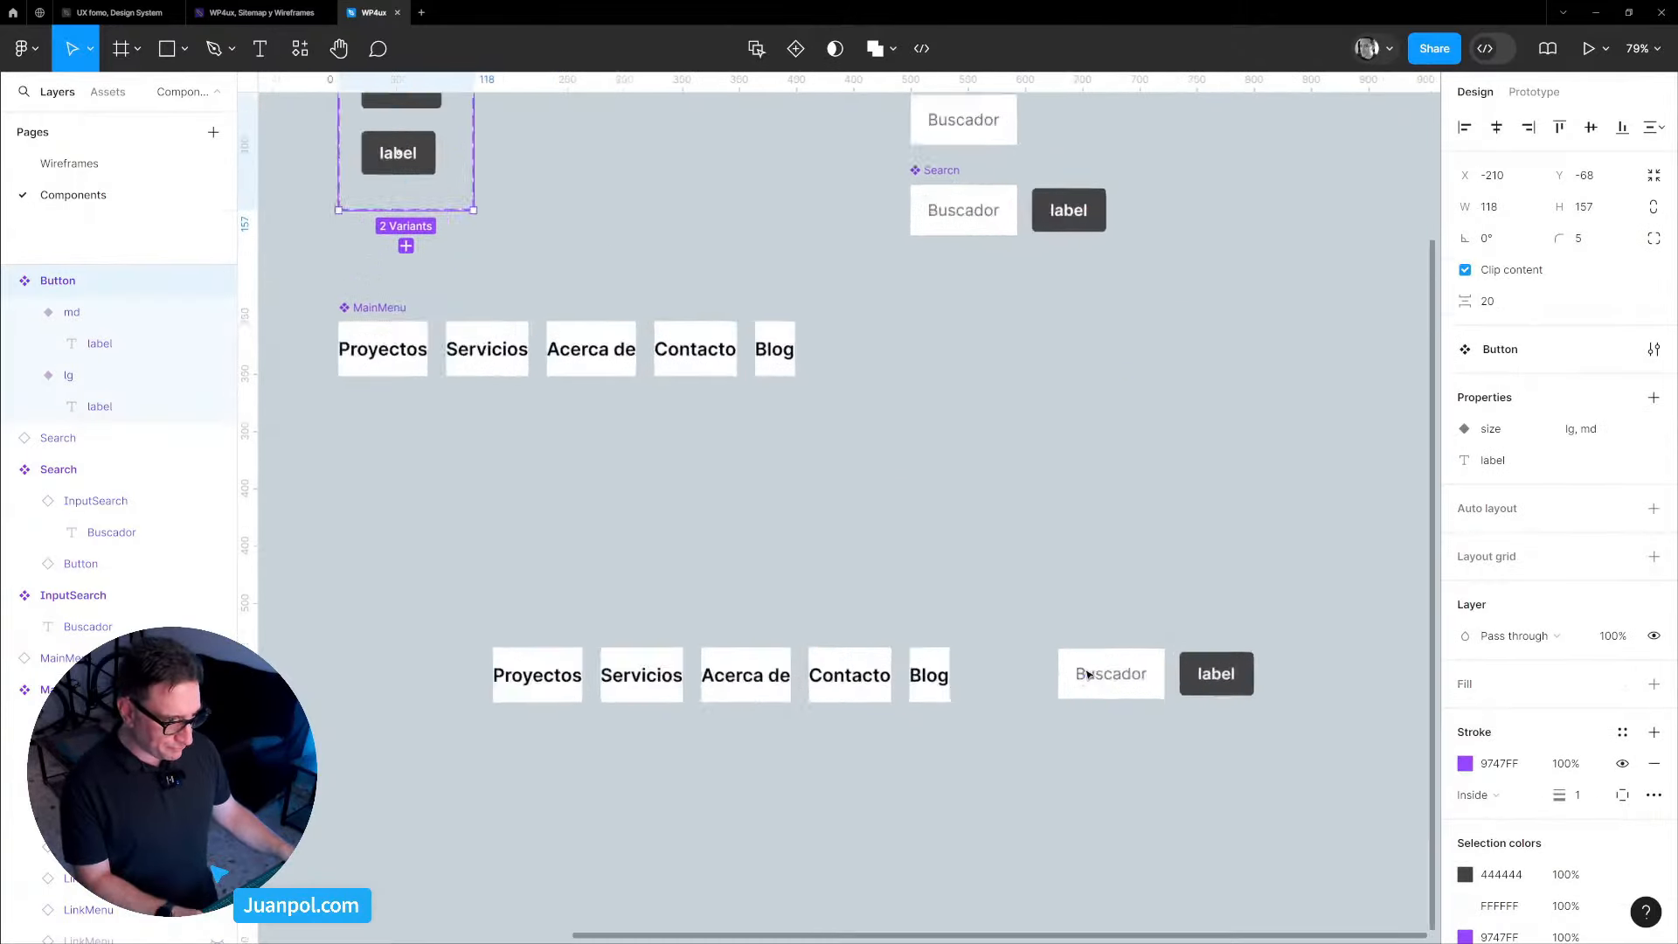
left_click_drag(1357, 773, 494, 651)
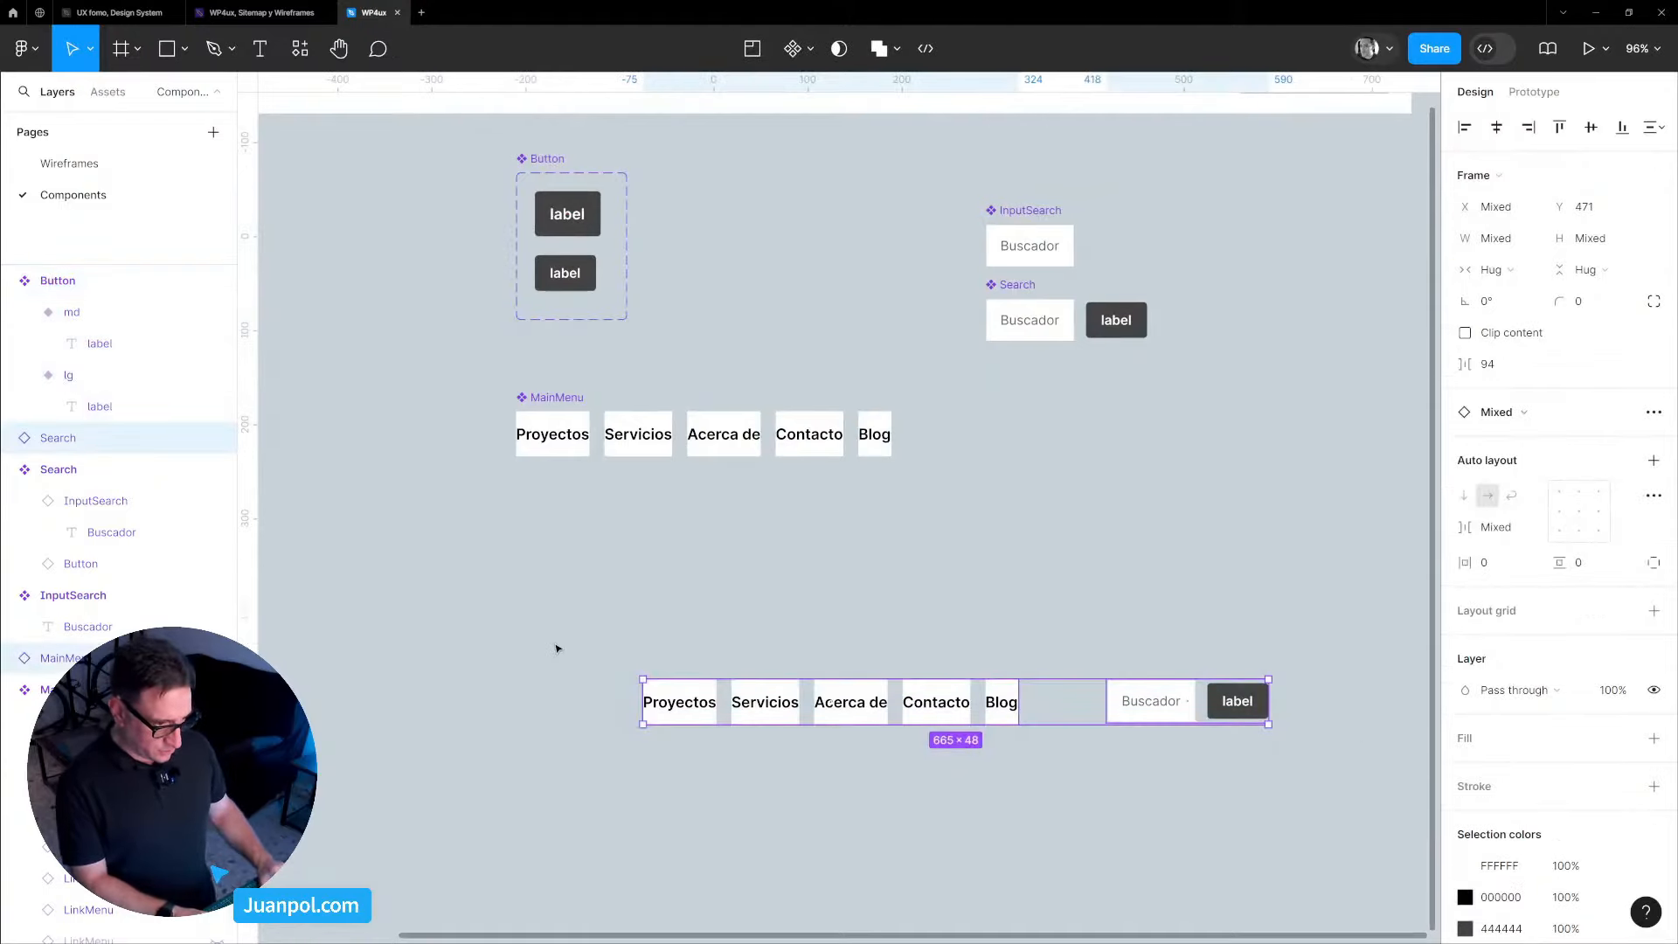
key("shift+a")
double_click(666, 665)
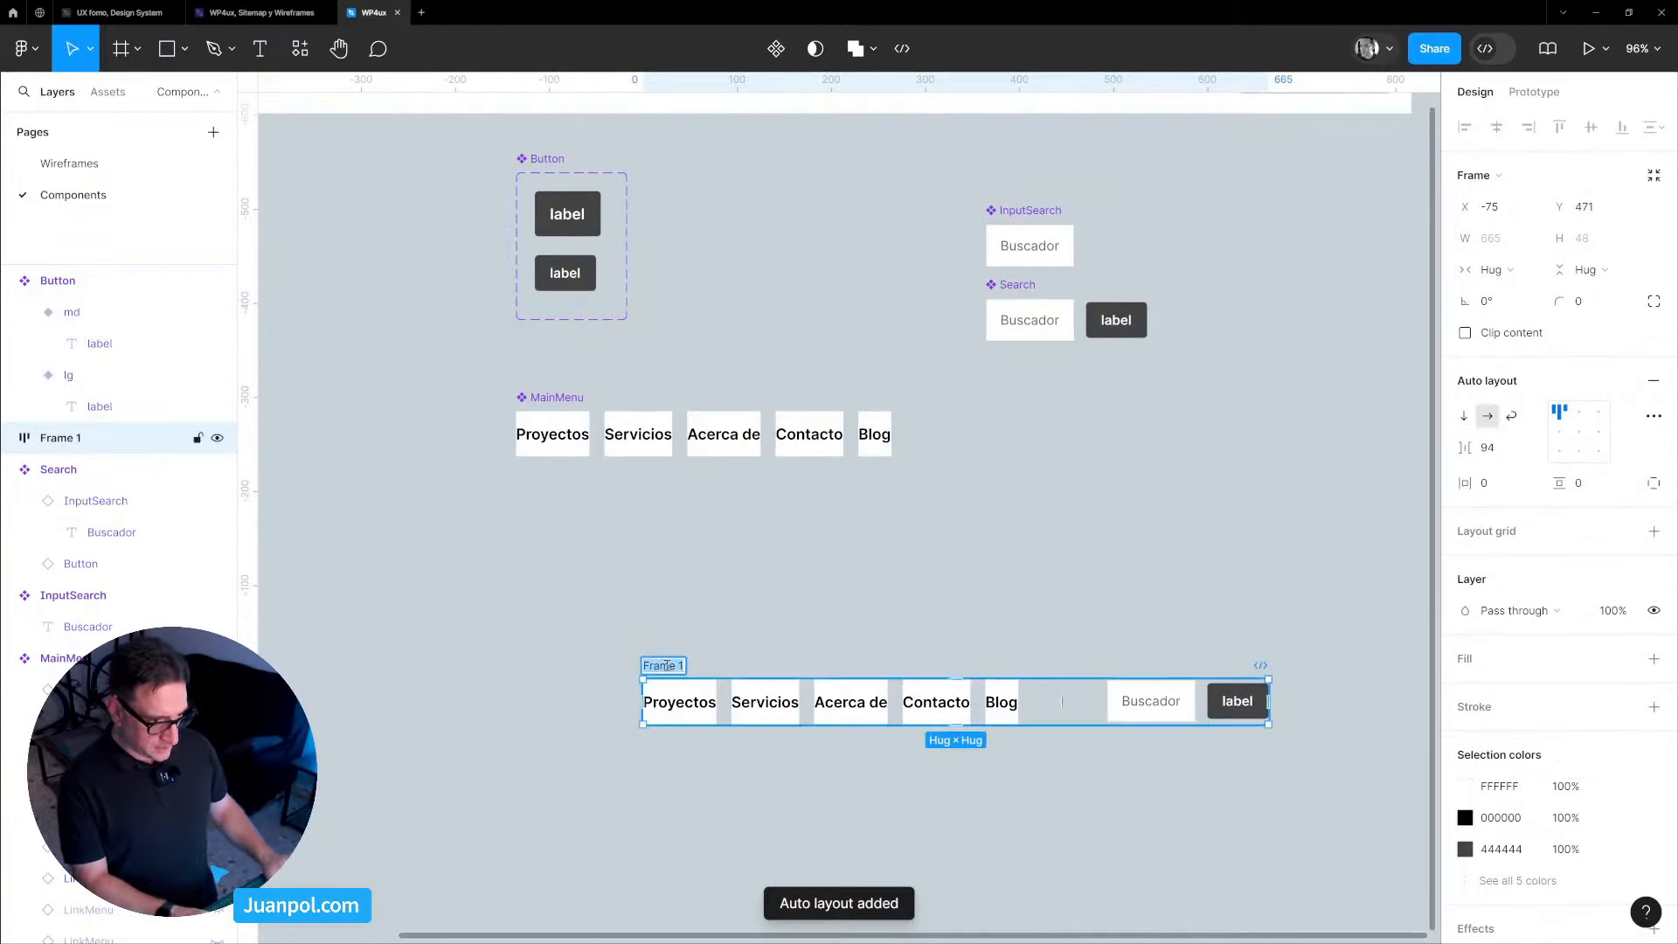
type("Header")
key("Return")
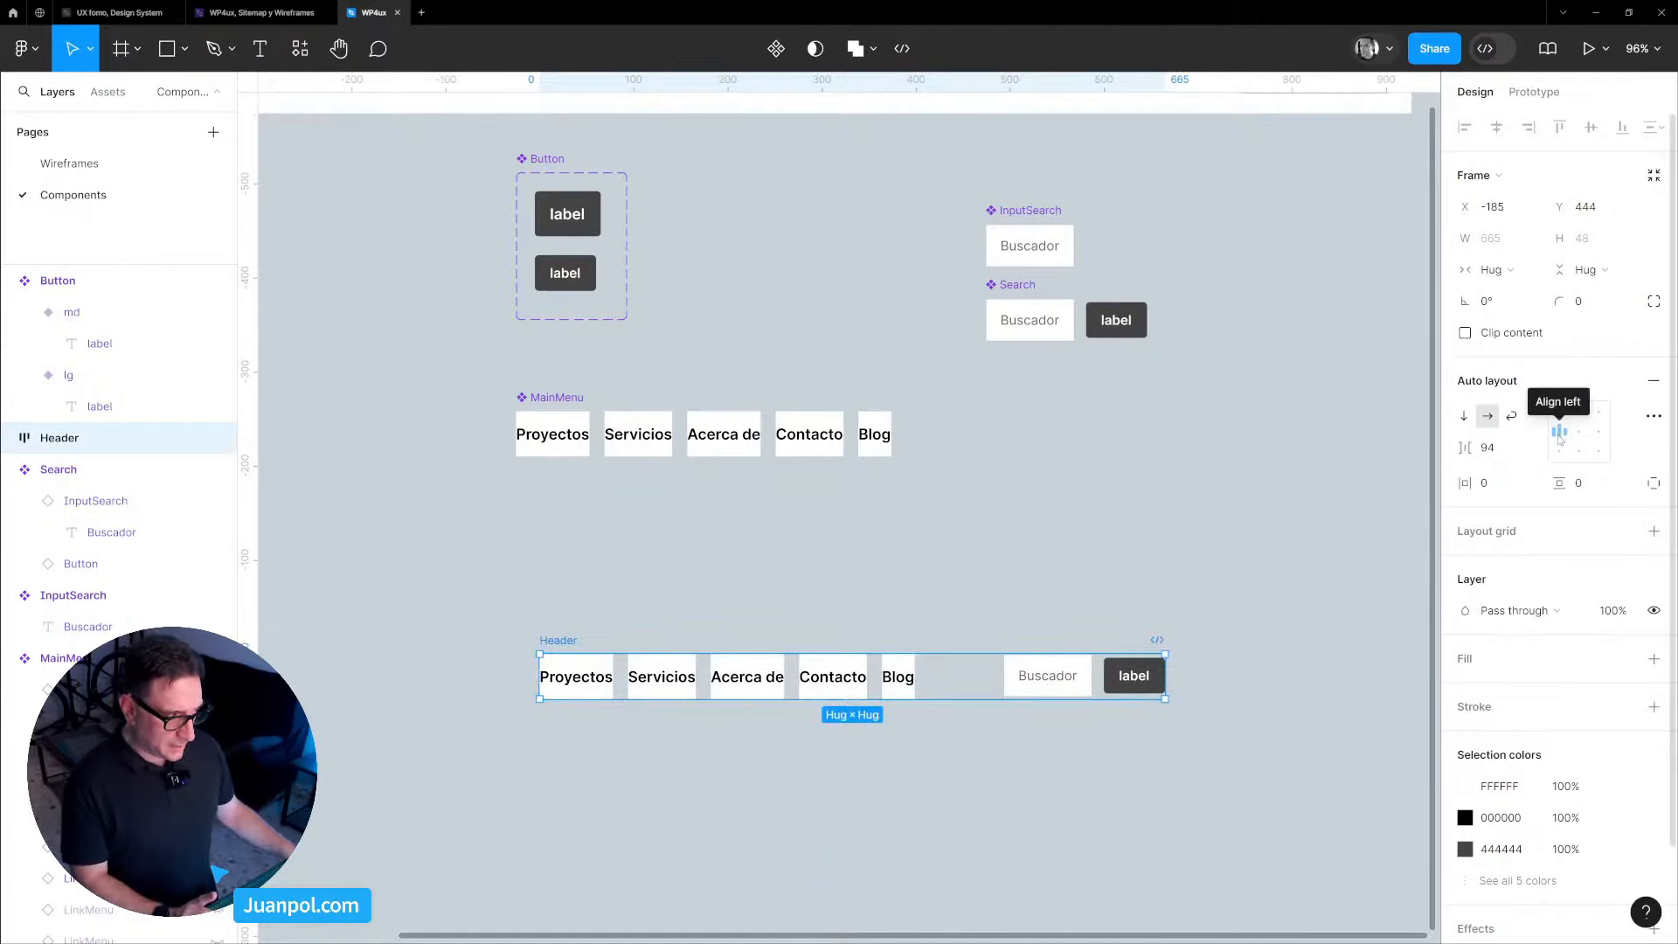
Center the Header's items vertically with Auto spacing, and place the frame at X -290, Y 398 with a width of 751.
left_click(1560, 437)
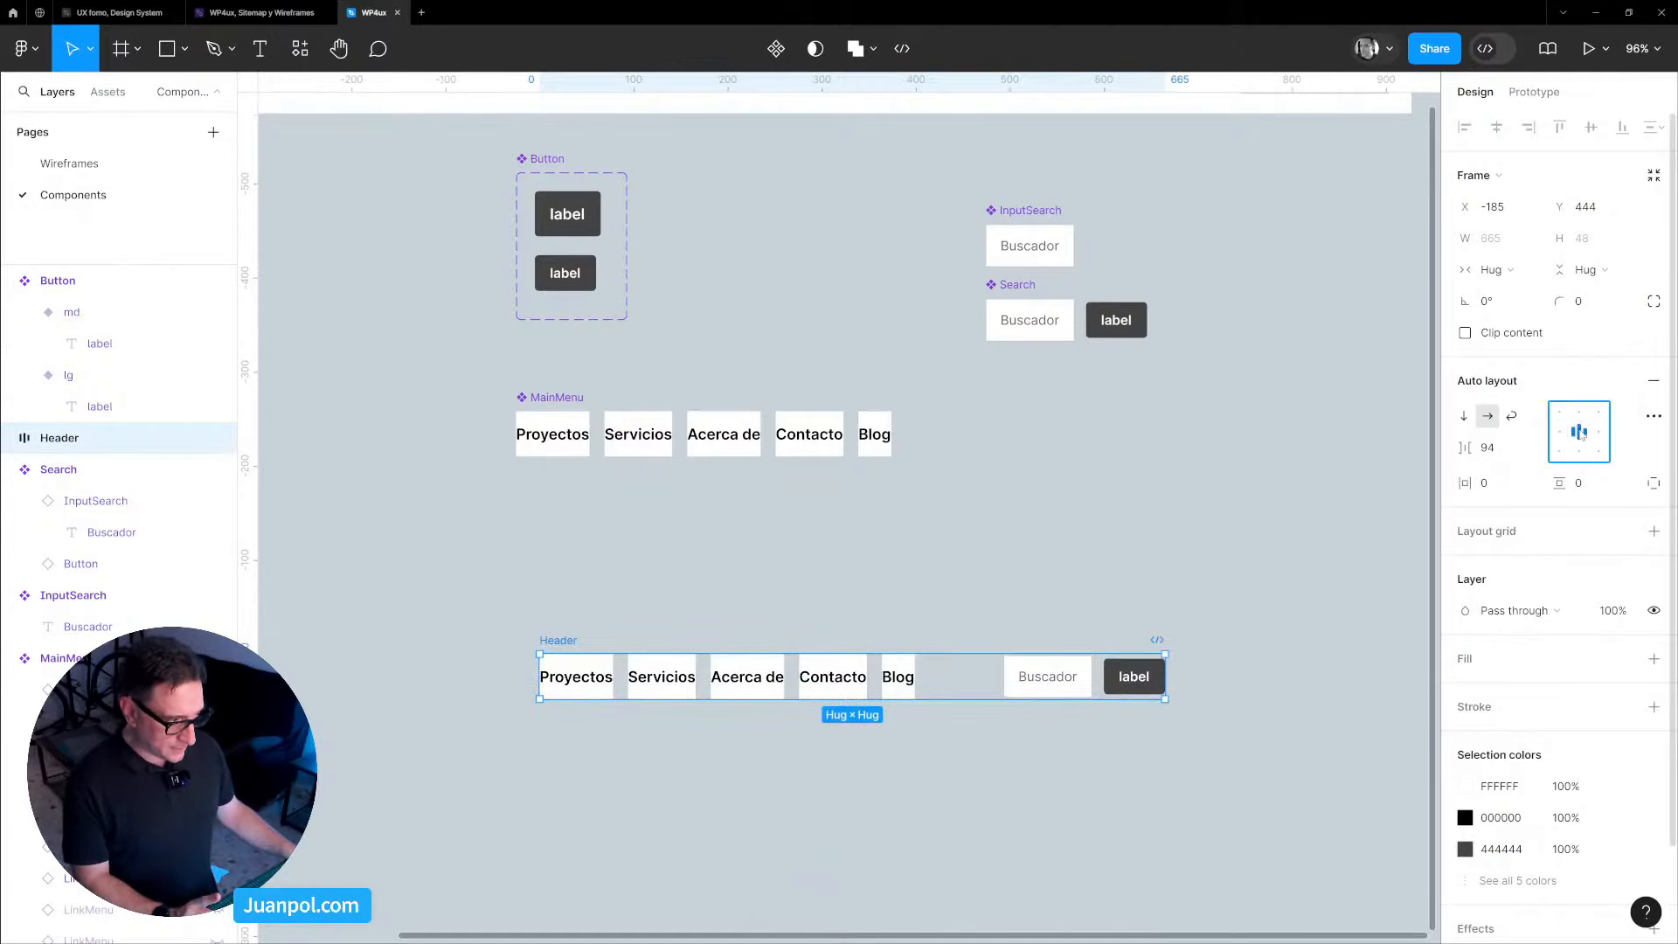
key("x")
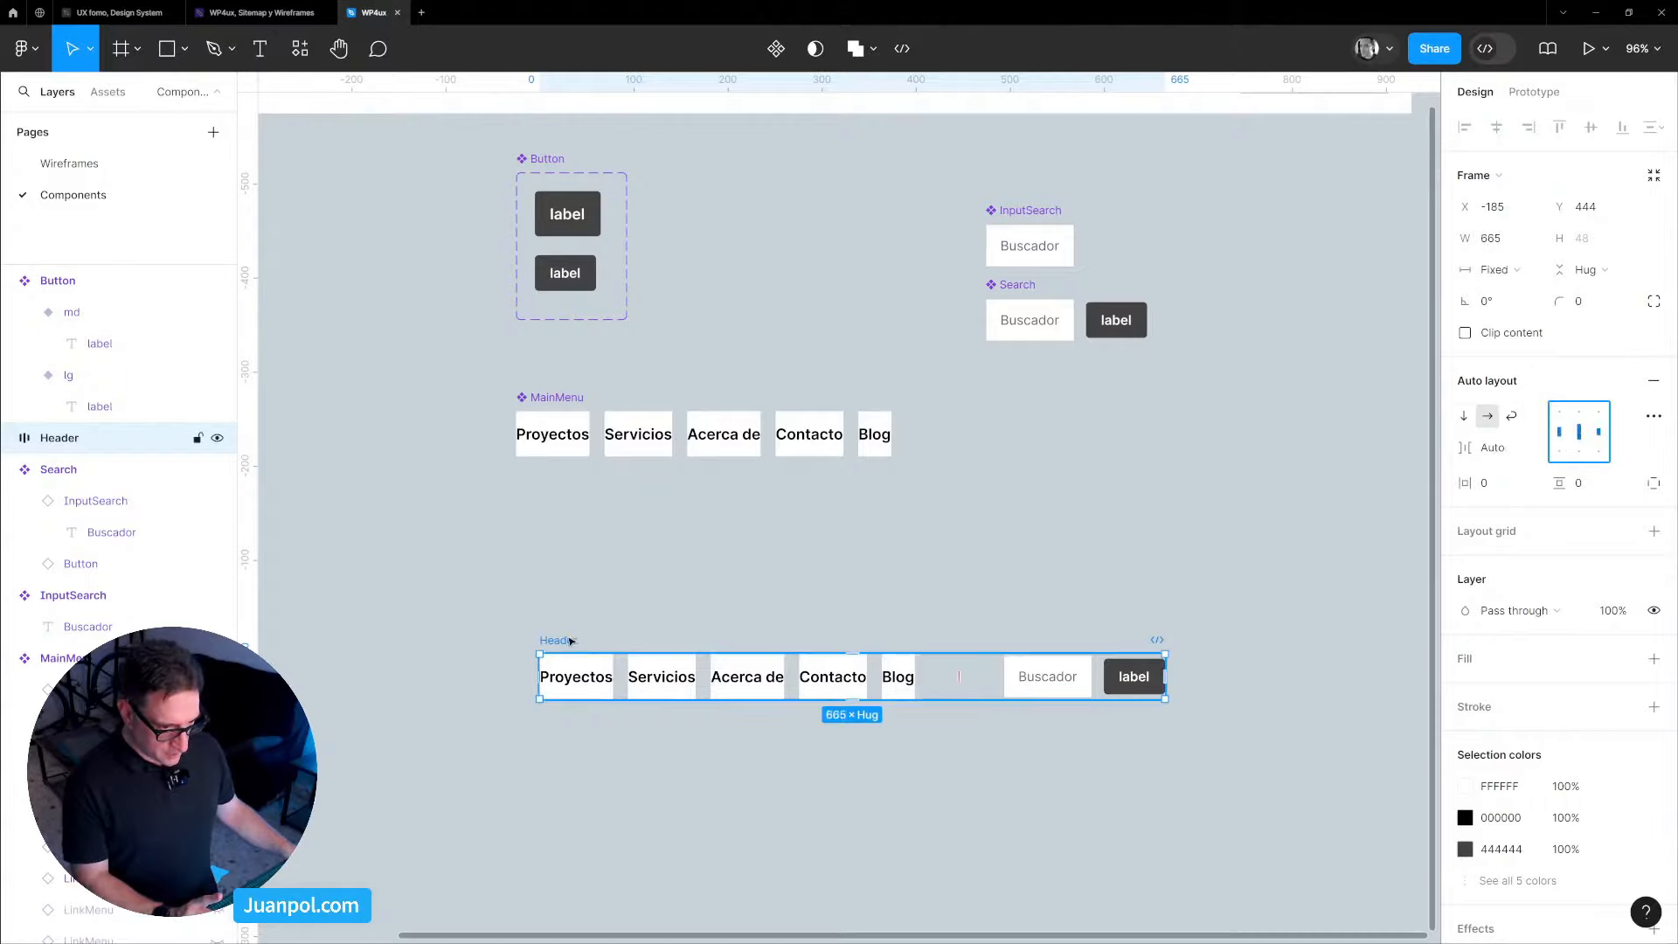
left_click_drag(569, 641, 470, 598)
left_click_drag(1067, 642, 1147, 642)
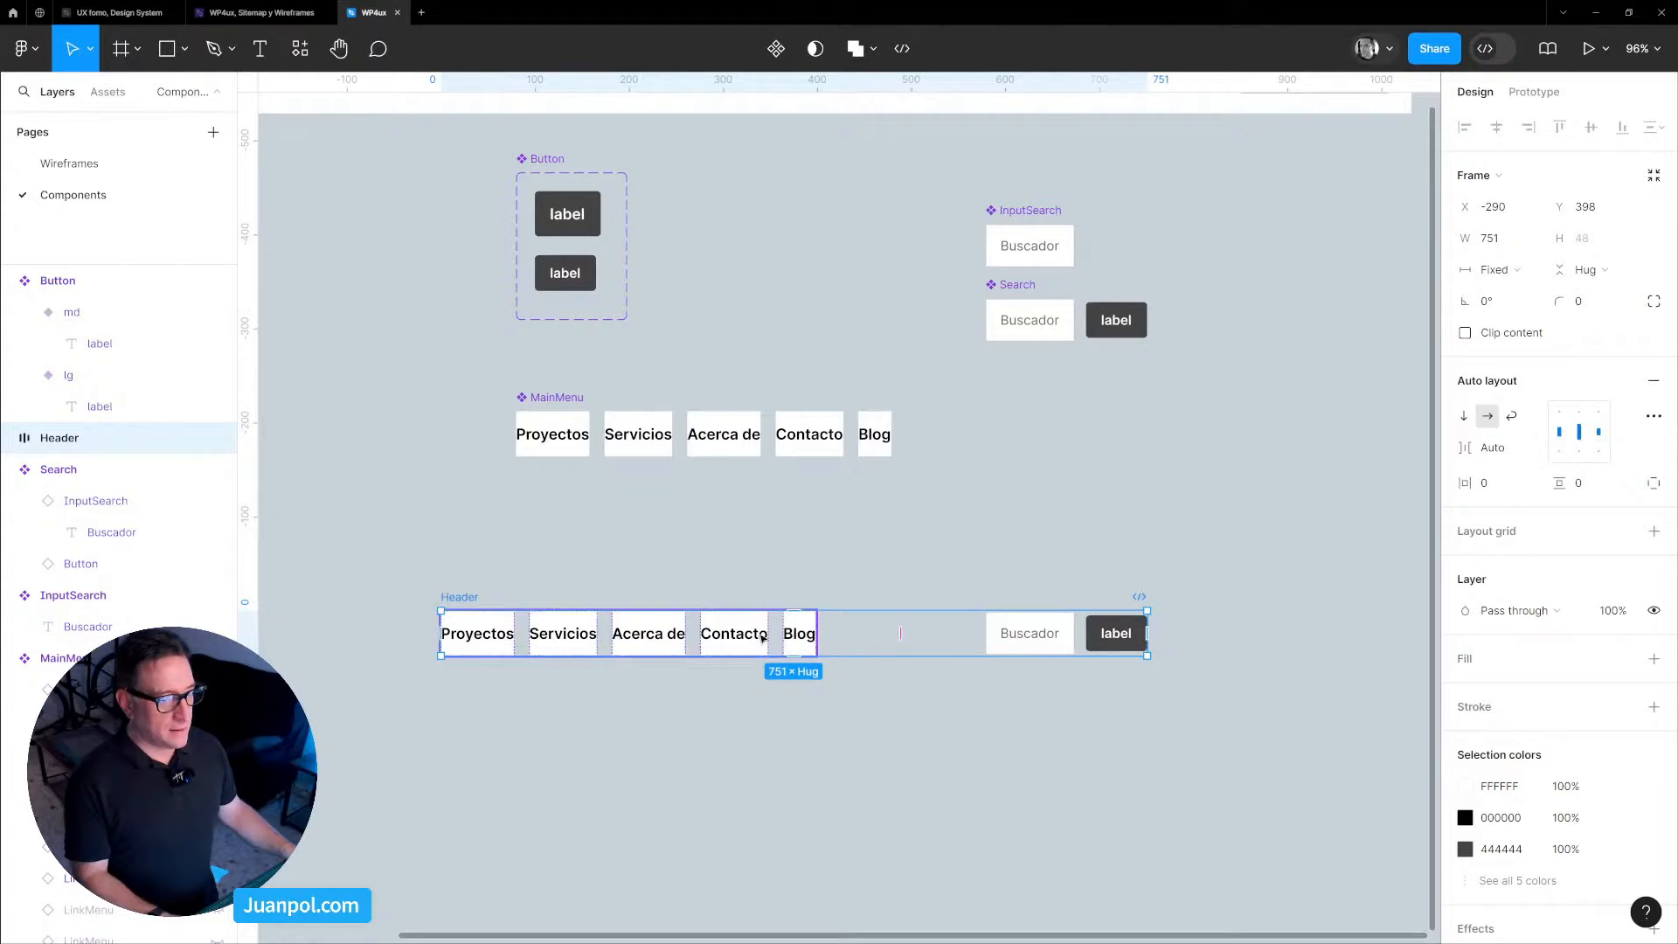
Wrap the MainMenu and Search instances inside the Header in a nested auto layout frame.
left_click(791, 636)
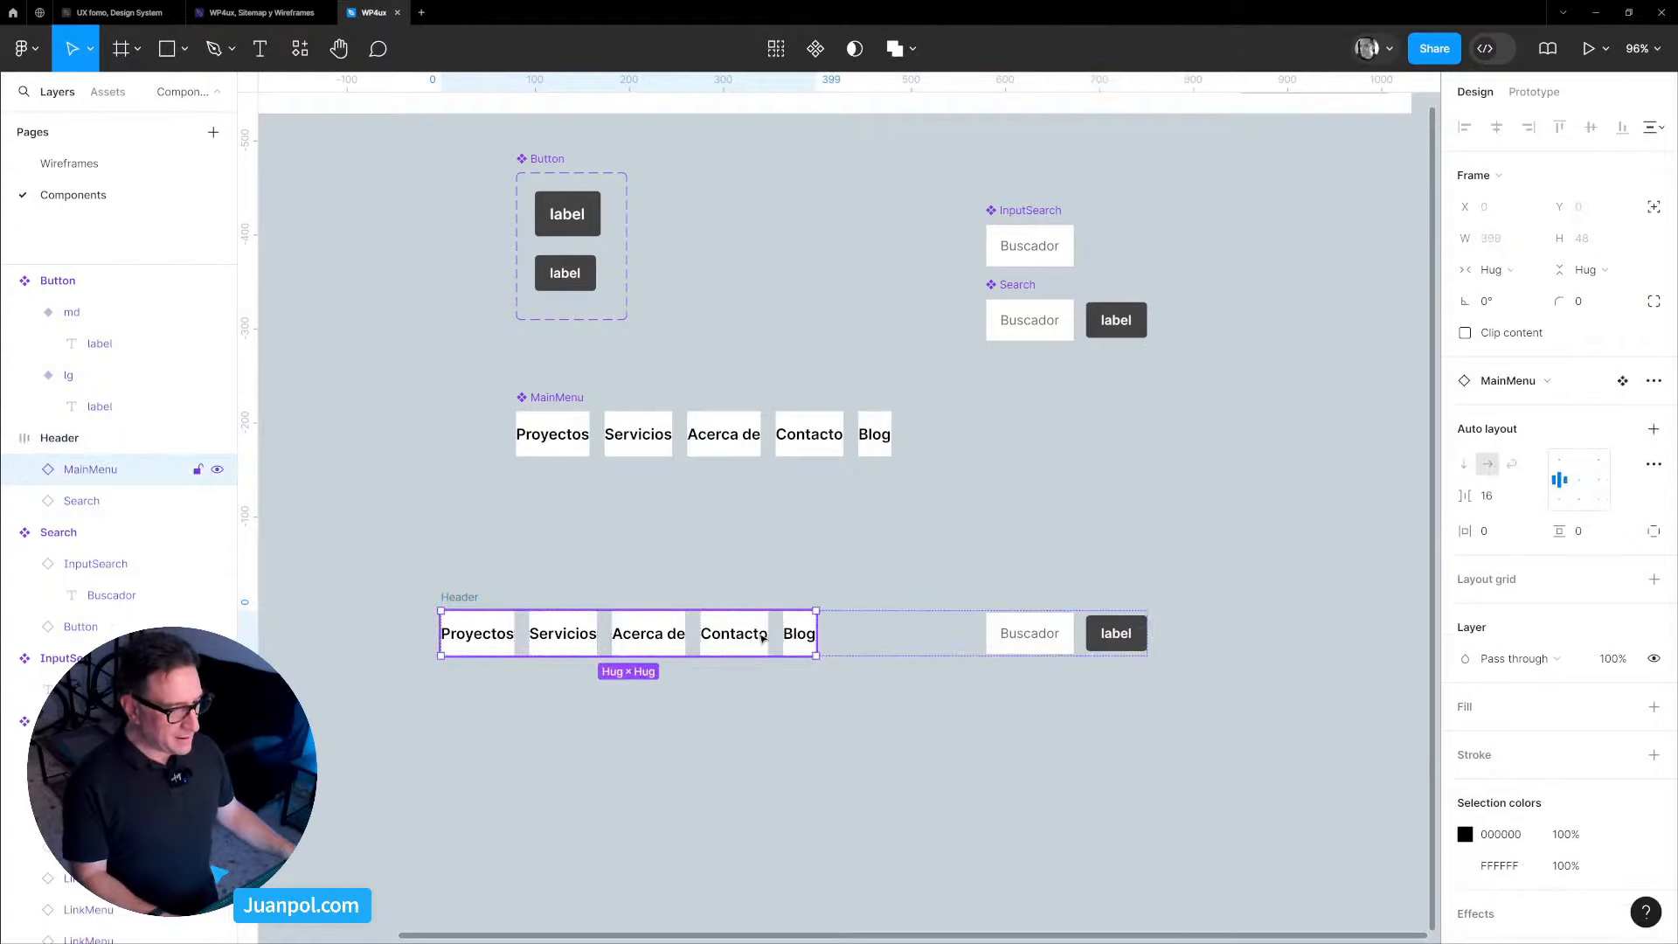
left_click(1028, 650, "shift")
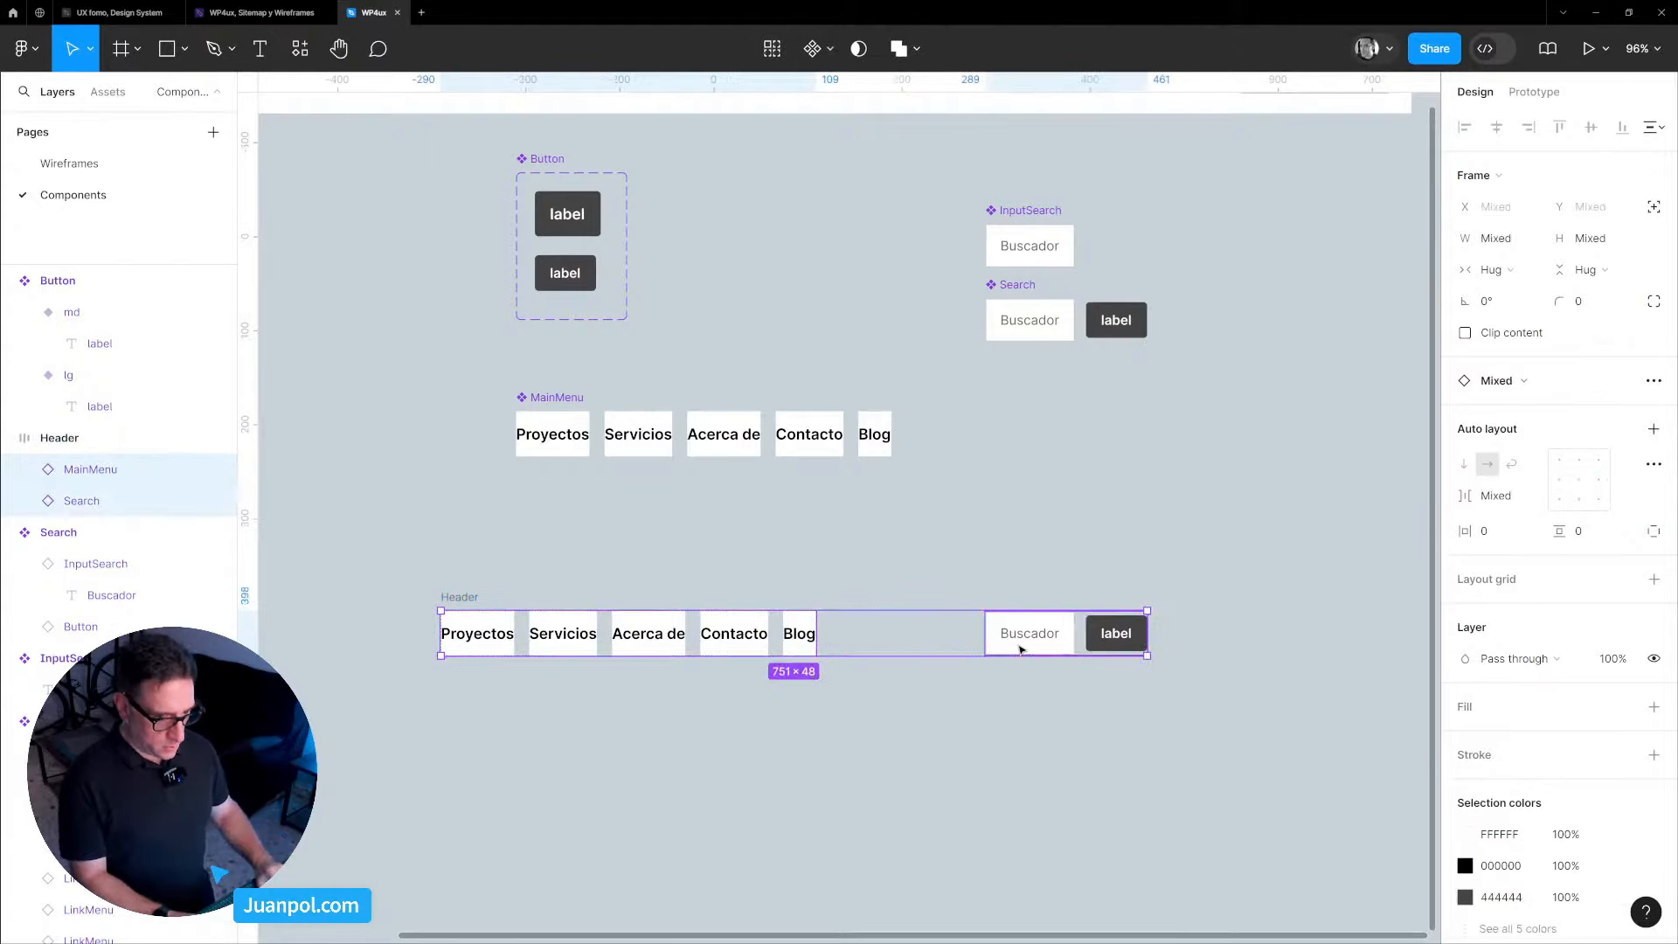
key("shift+a")
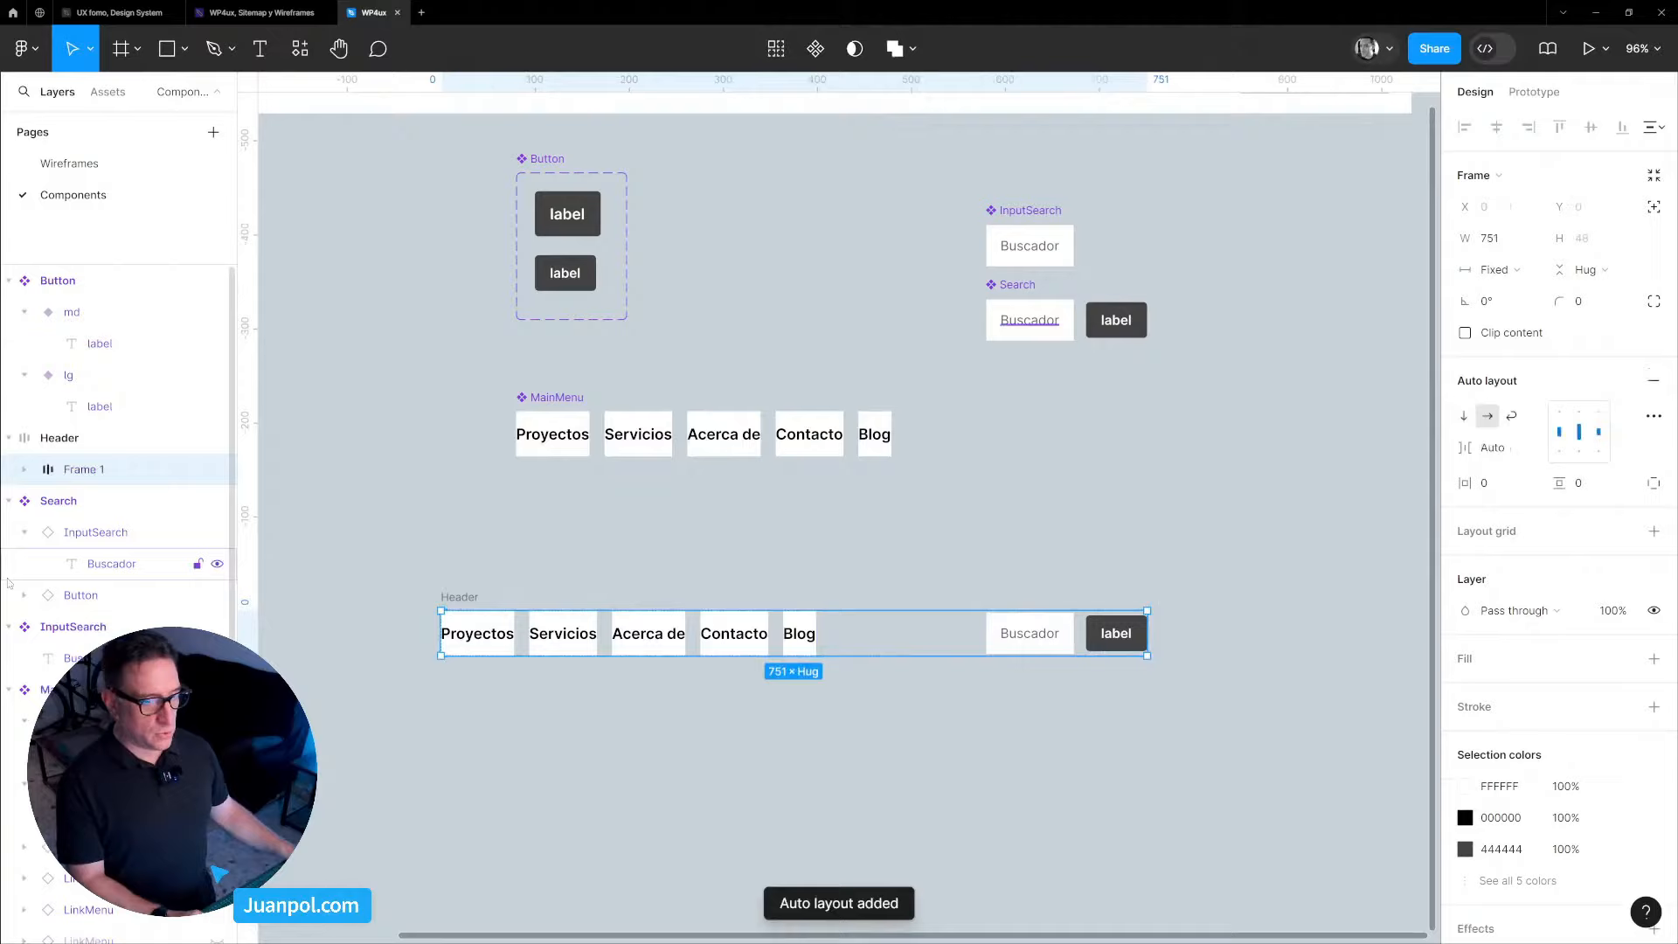
Rename the nested auto layout frame inside the Header to "container".
double_click(84, 469)
type("cont")
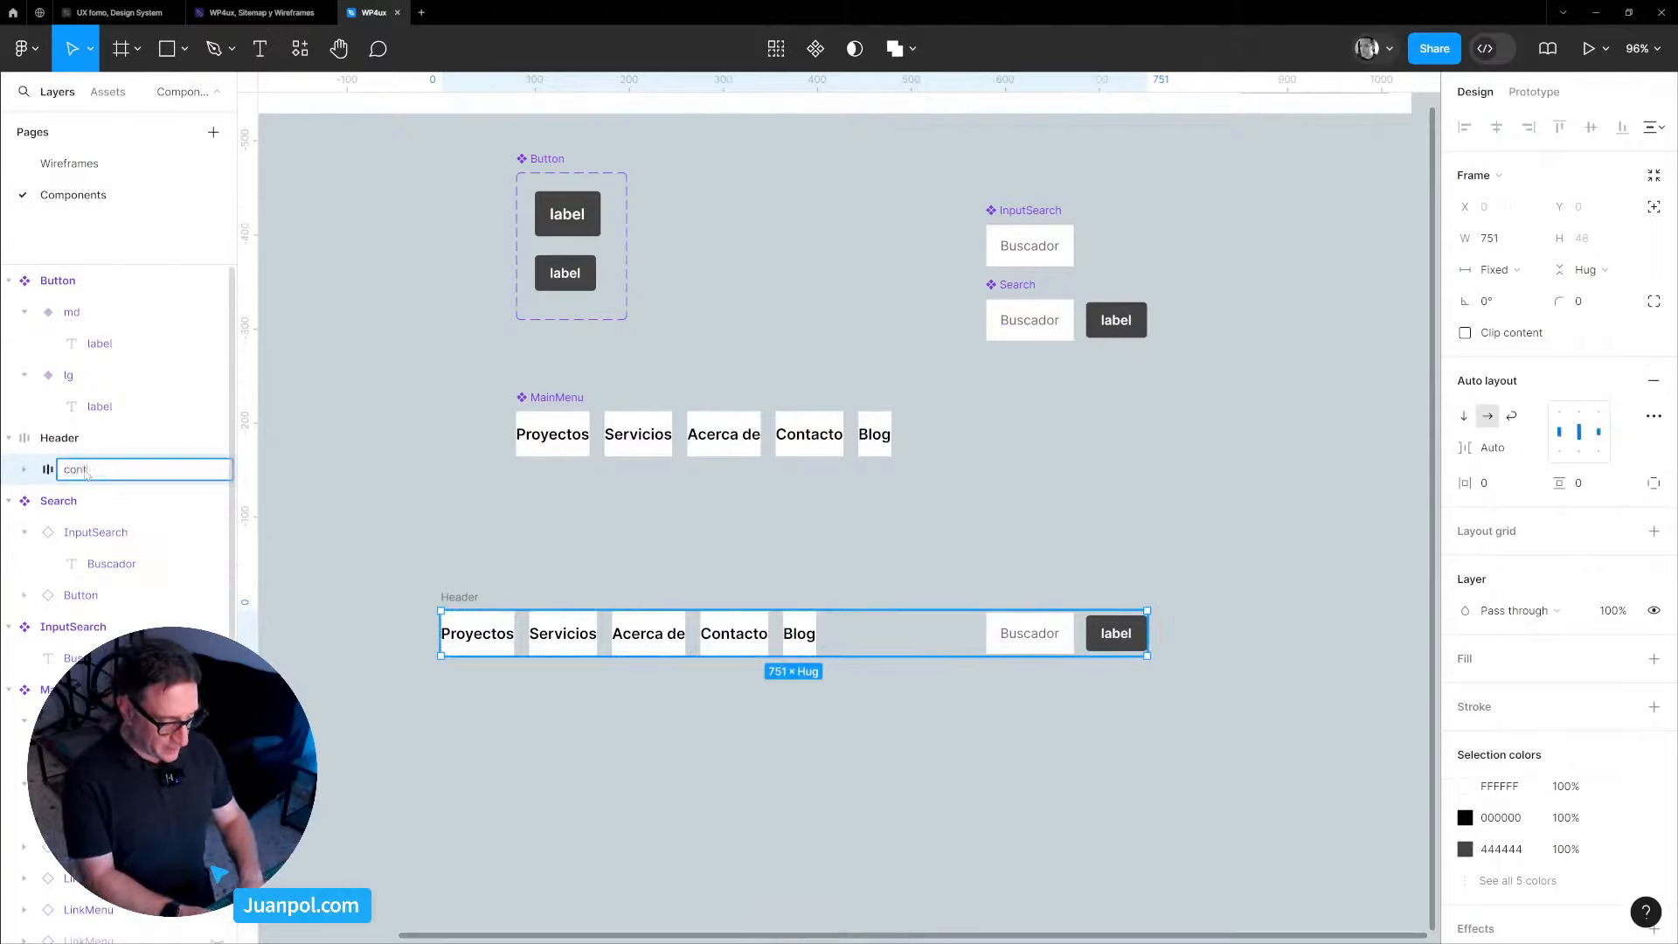
type("ainer")
key("Return")
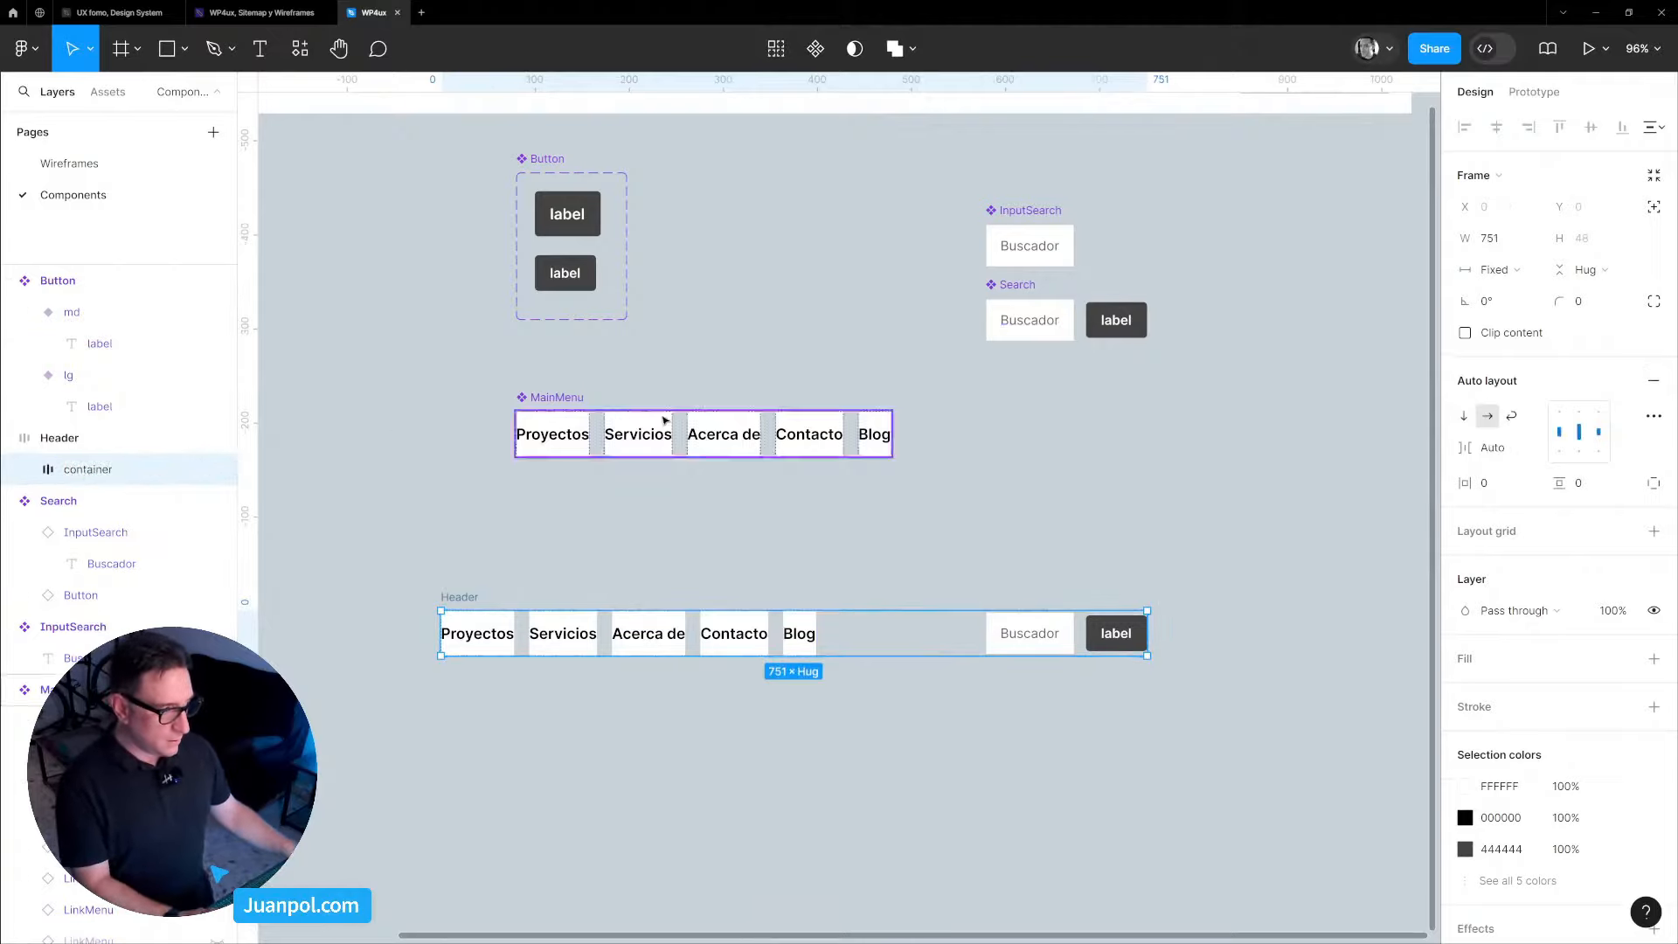
Set the container's item spacing to 32 and widen the Header frame to 915.
left_click(1496, 453)
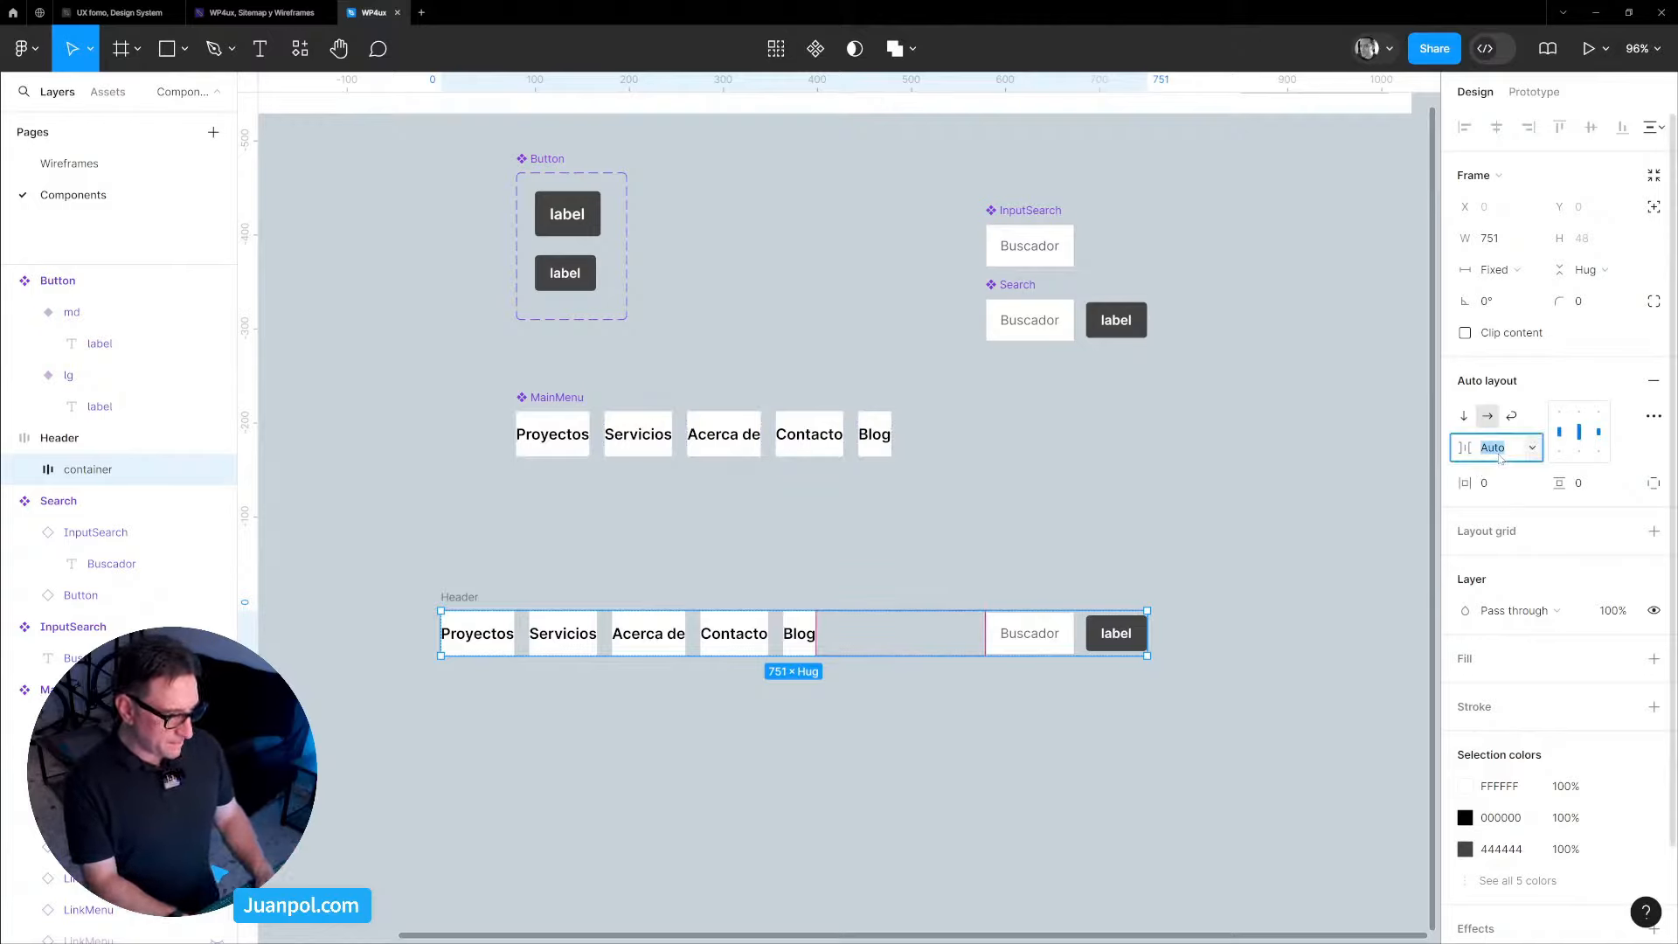
type("32")
key("Return")
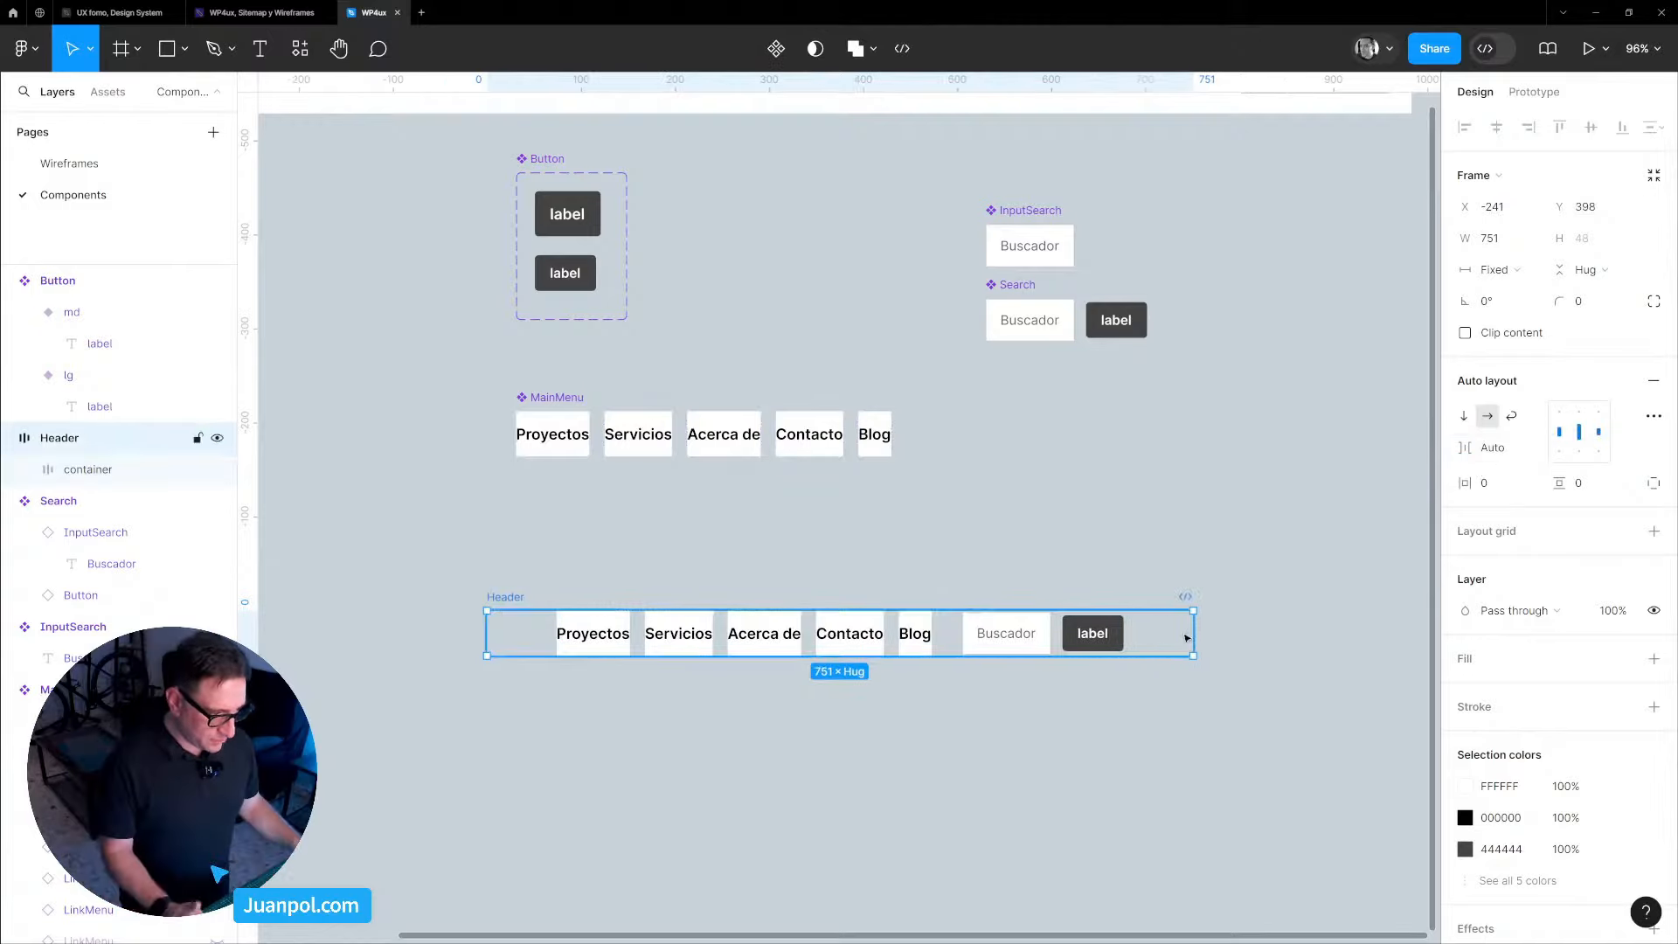
left_click_drag(1190, 633, 1347, 636)
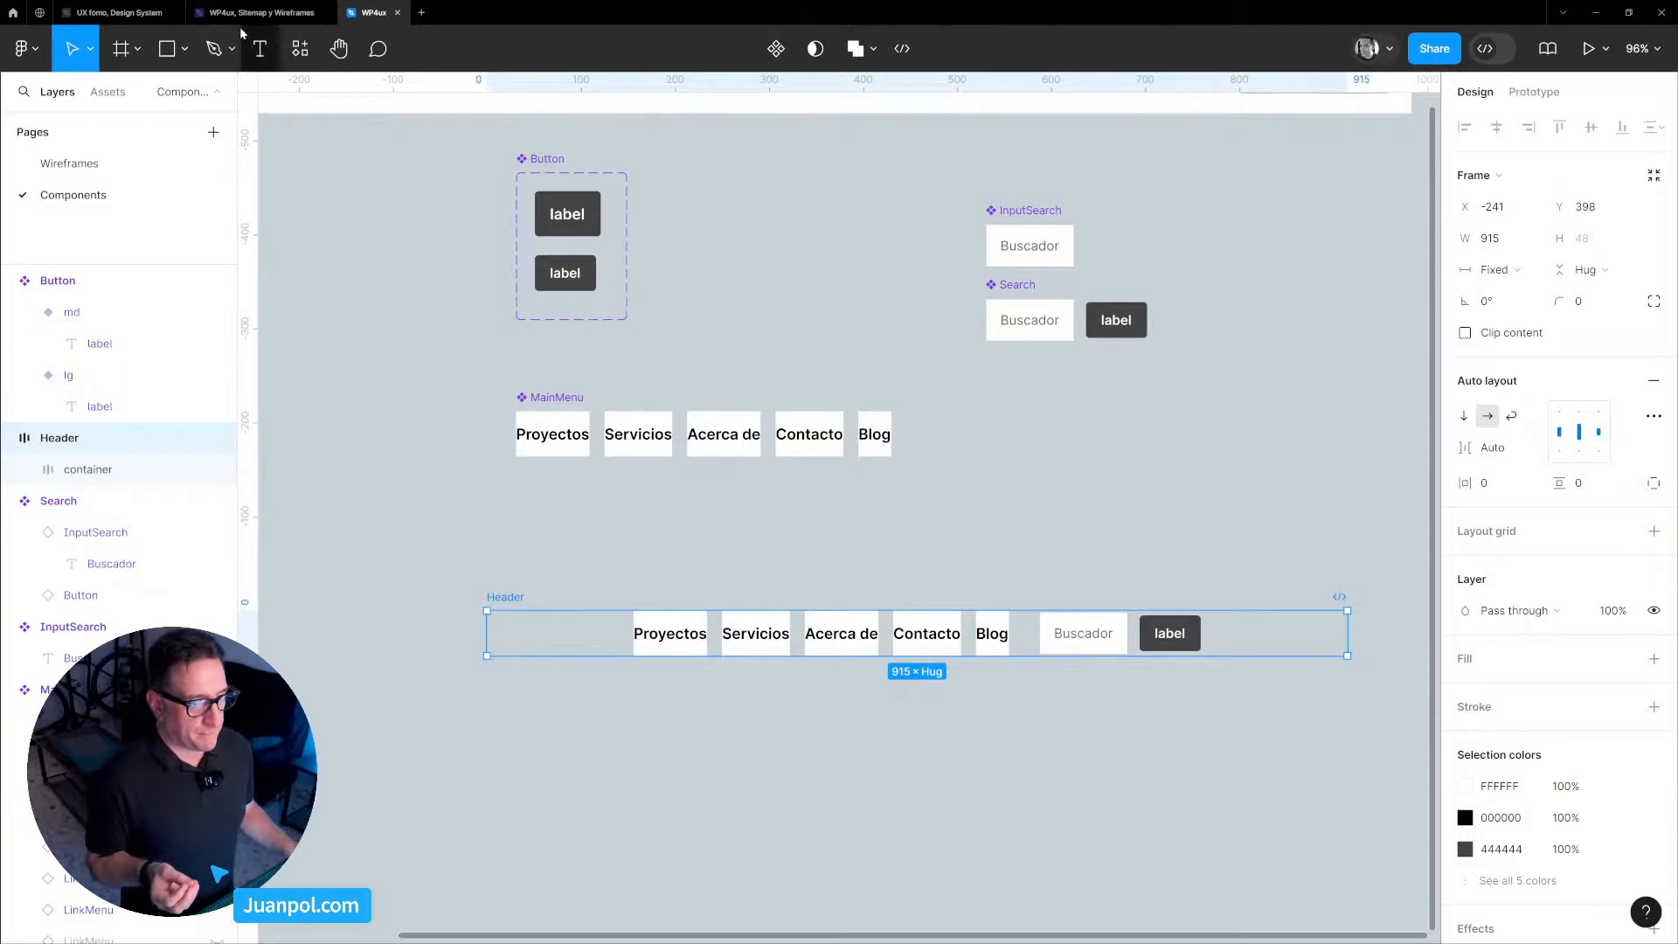
Find the WP4ux logo group above the Home wireframe on the Wireframes page and select it for copying.
mouse_move(238, 22)
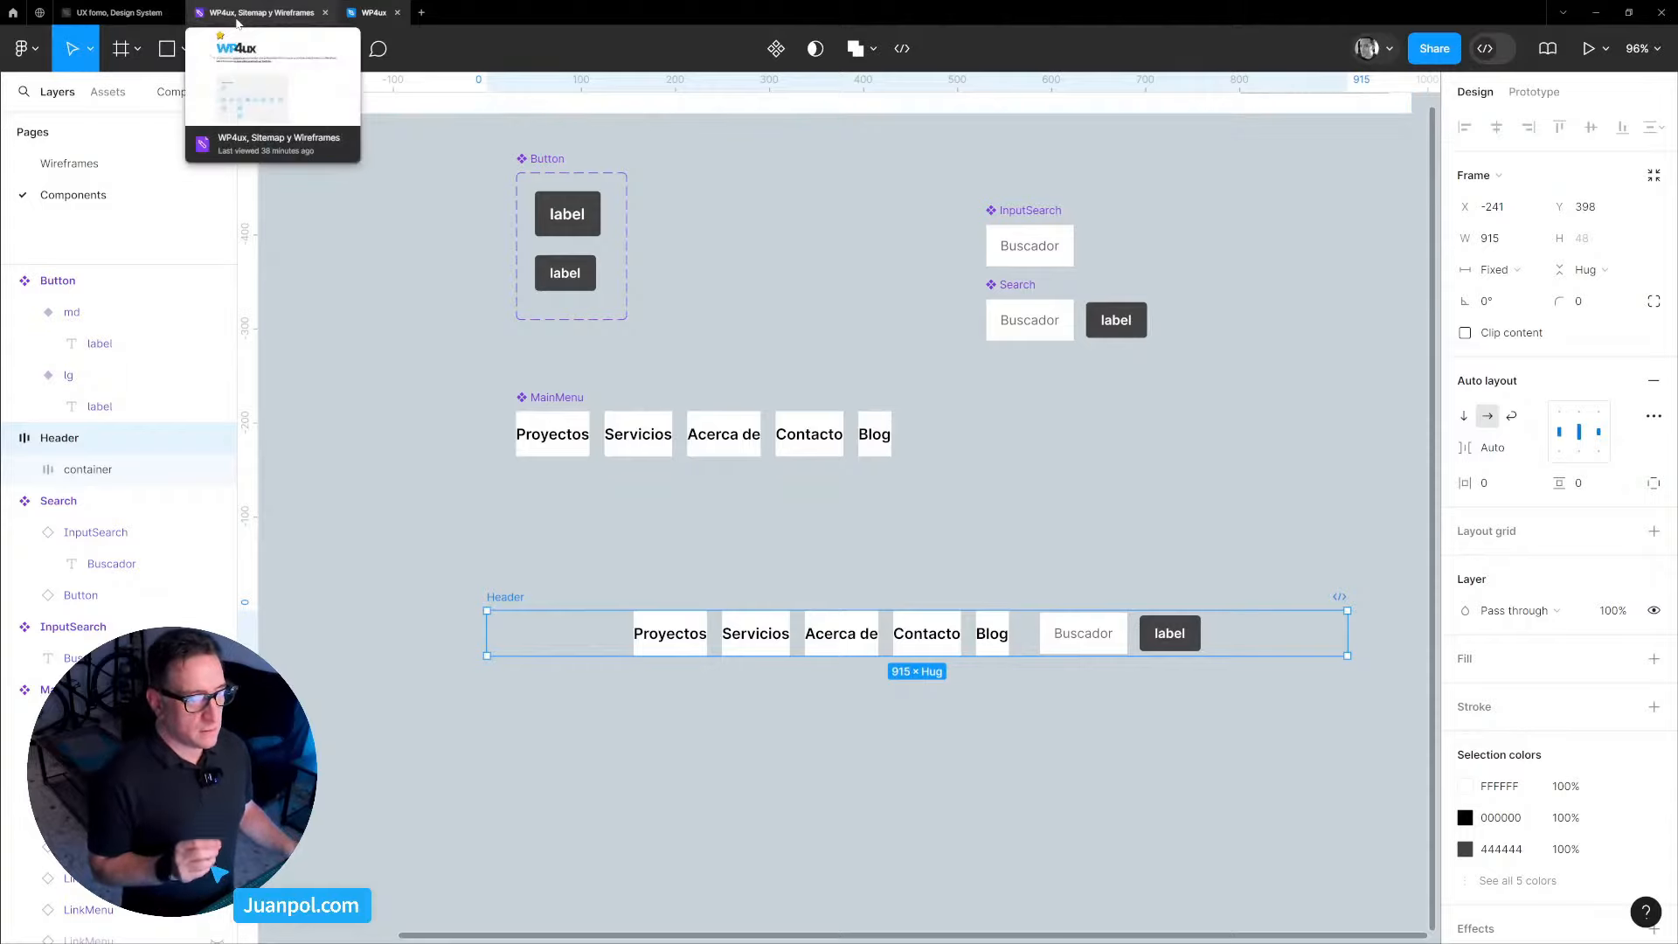
left_click(238, 13)
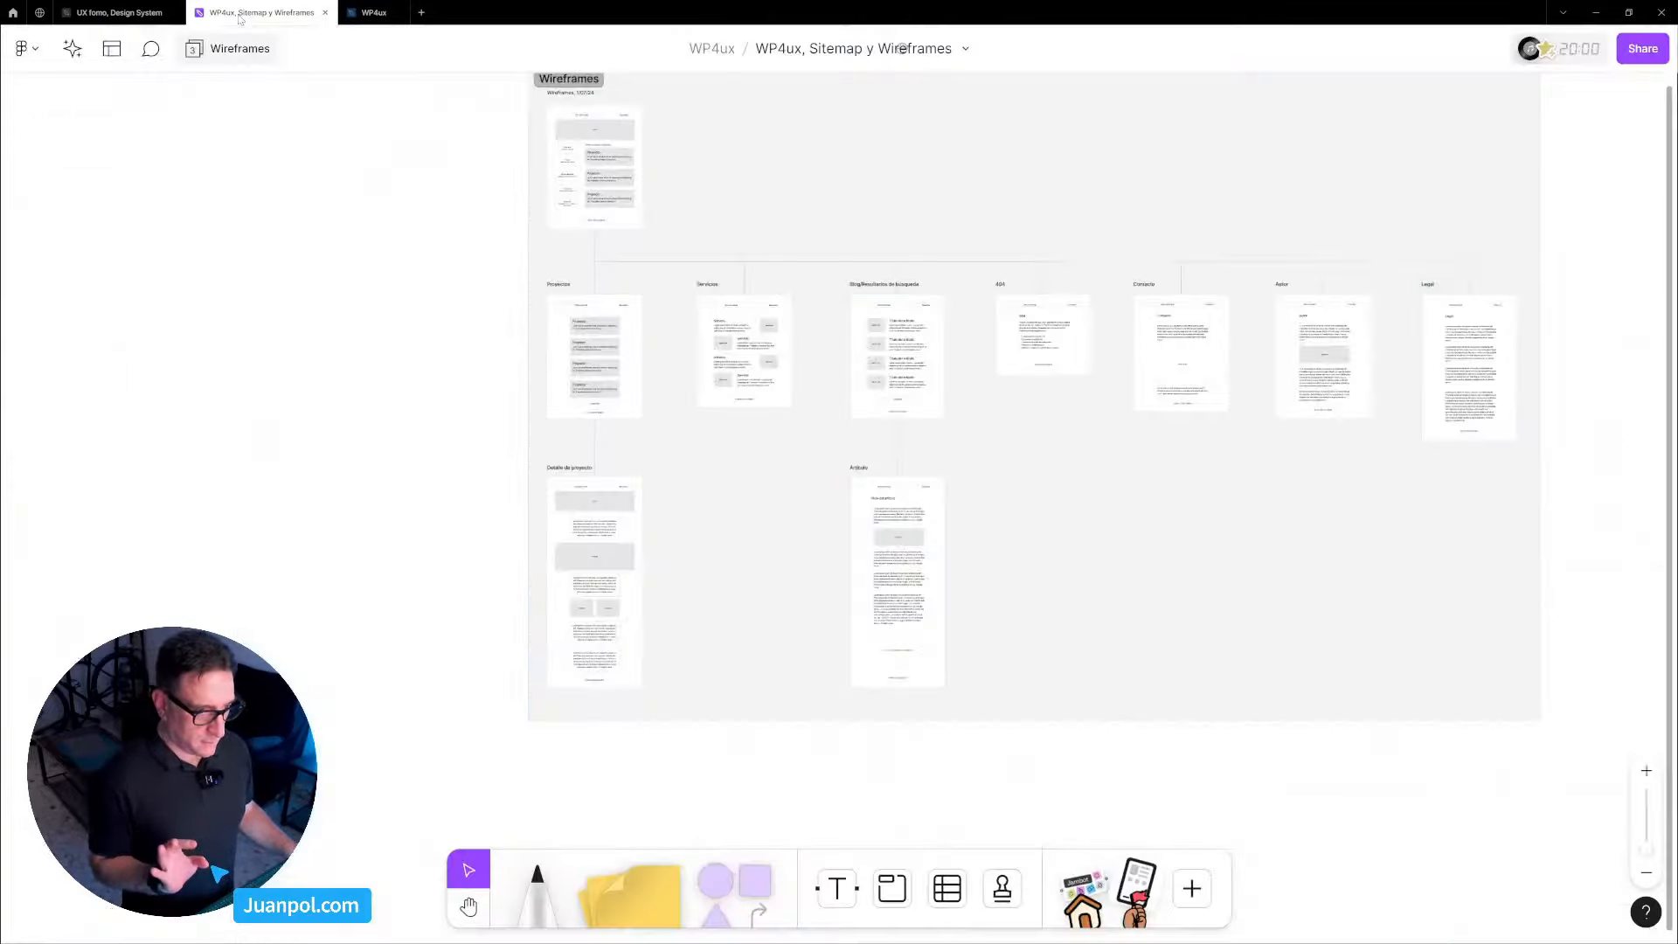
left_click(374, 12)
left_click(70, 164)
scroll(616, 303, "down", 4)
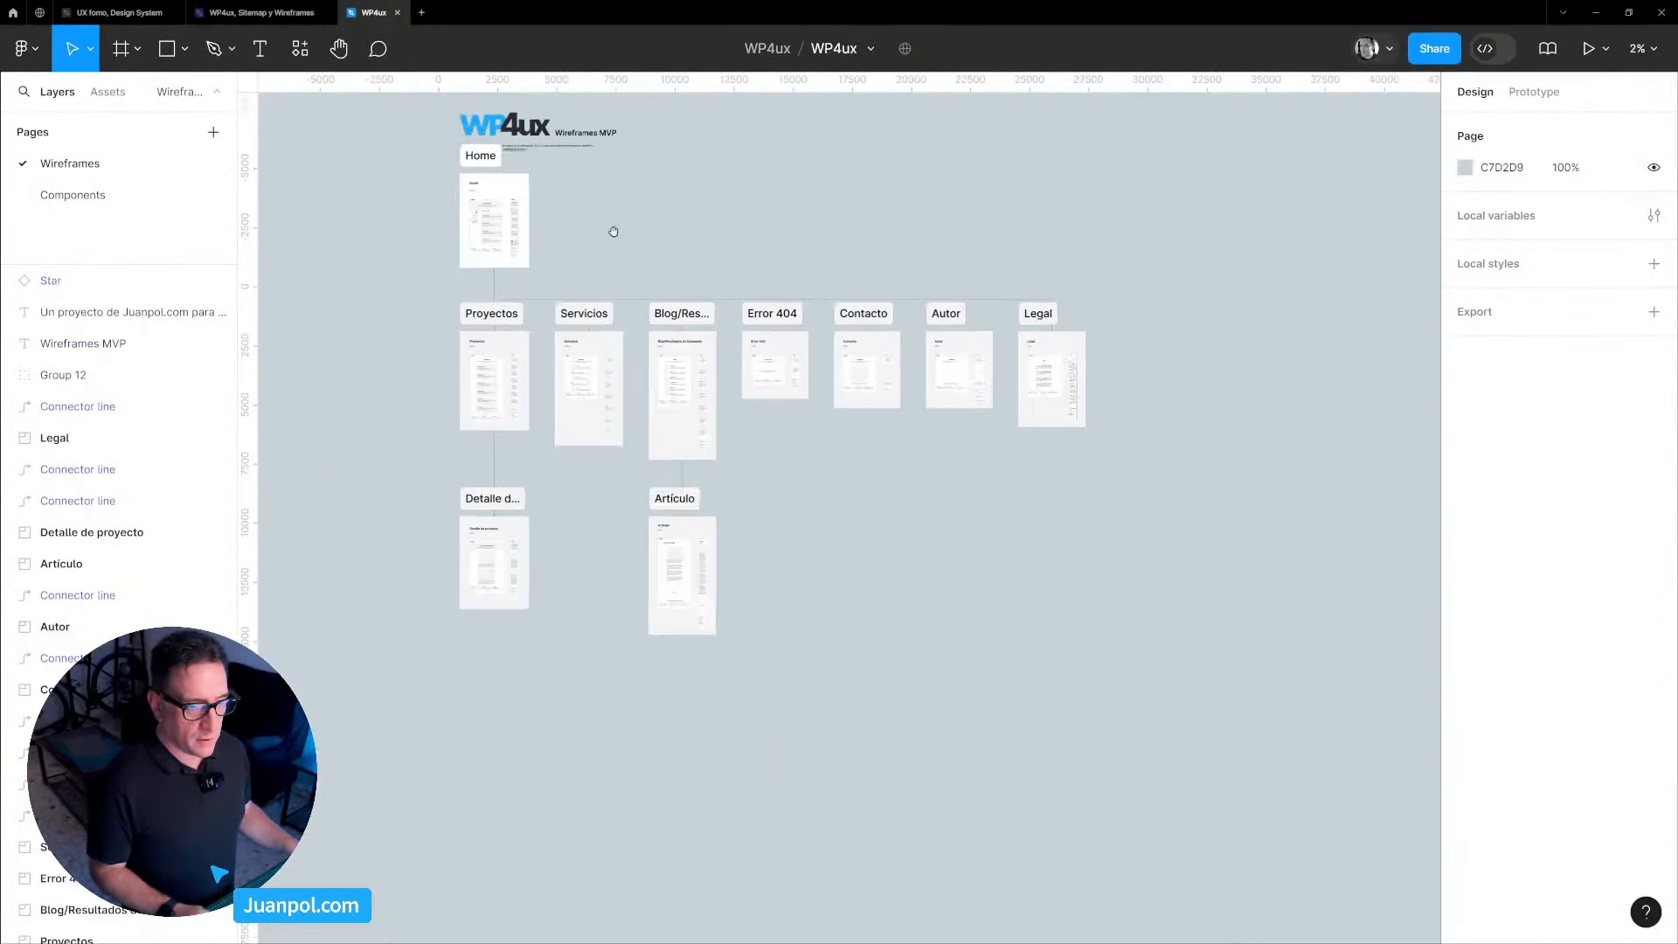
left_click_drag(615, 233, 862, 449)
double_click(759, 341)
left_click(744, 344)
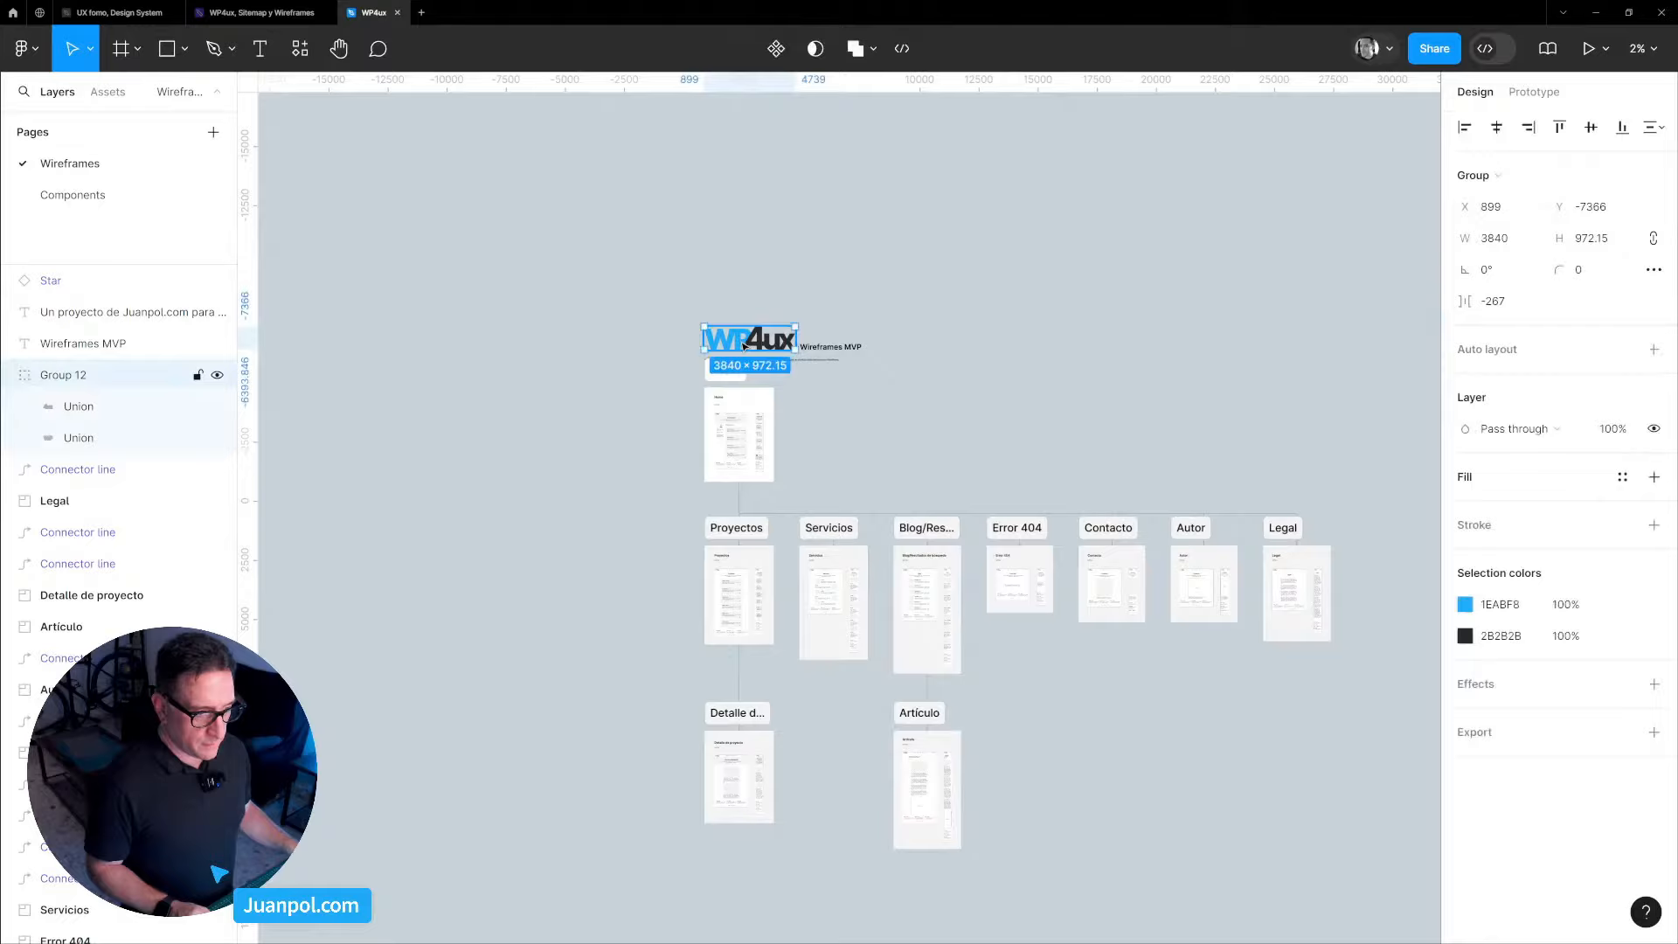
Place a 118.5 by 30 copy of the WP4ux logo below the old header on the Components page and wrap its shapes in a frame.
left_click(59, 194)
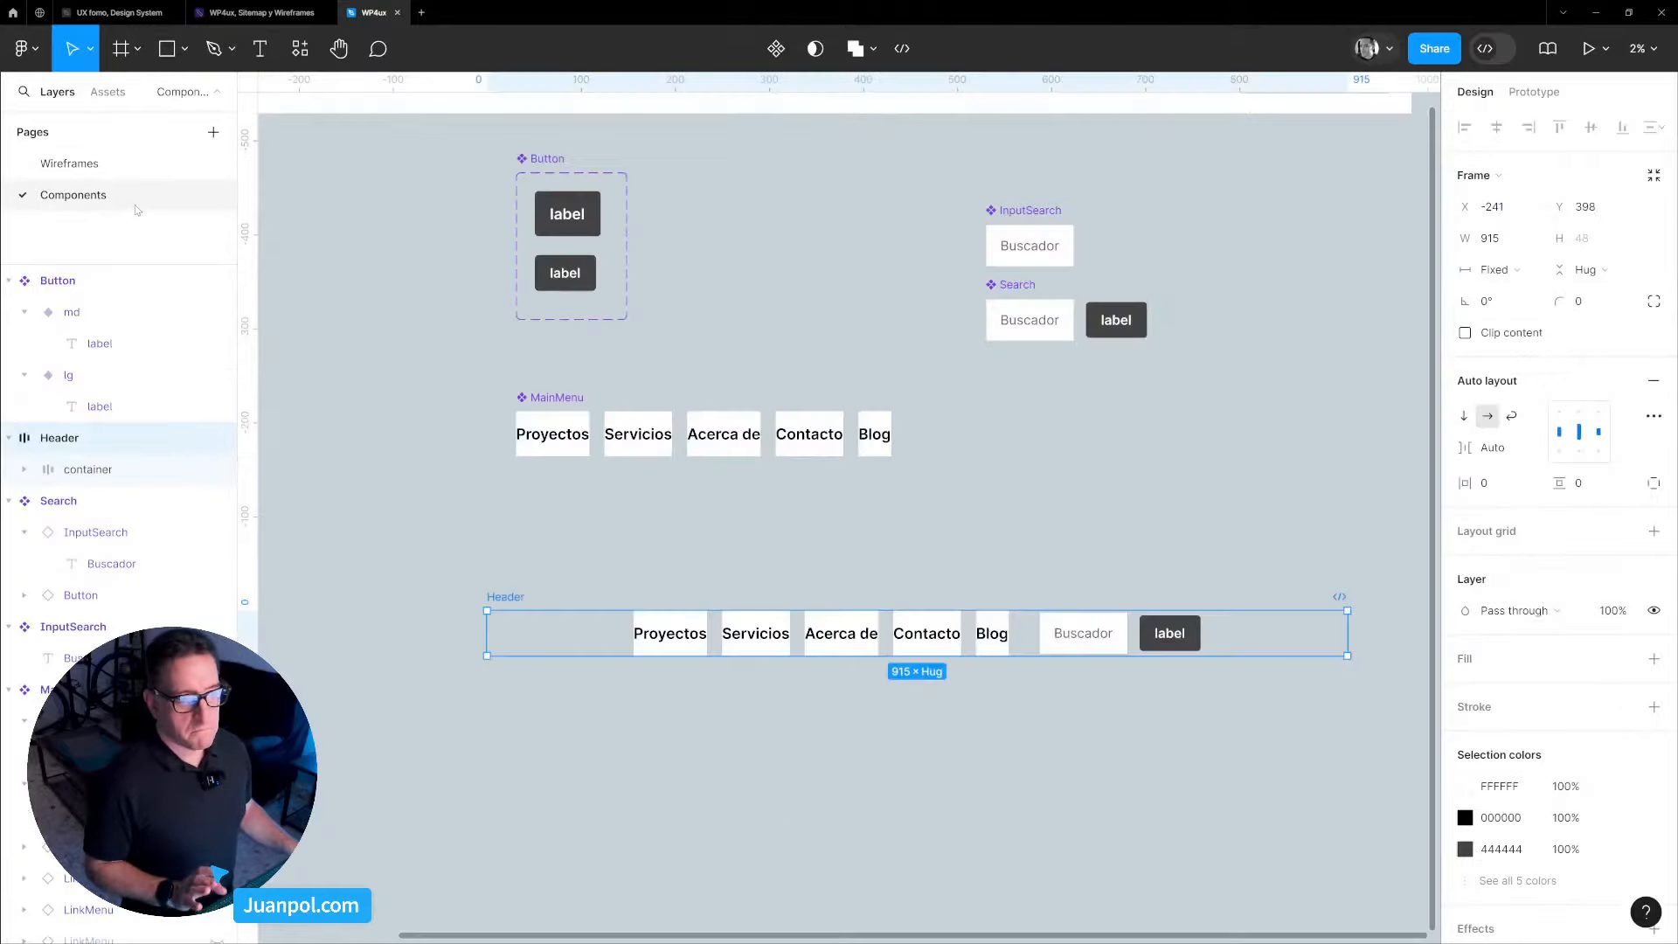
left_click_drag(295, 375, 744, 445)
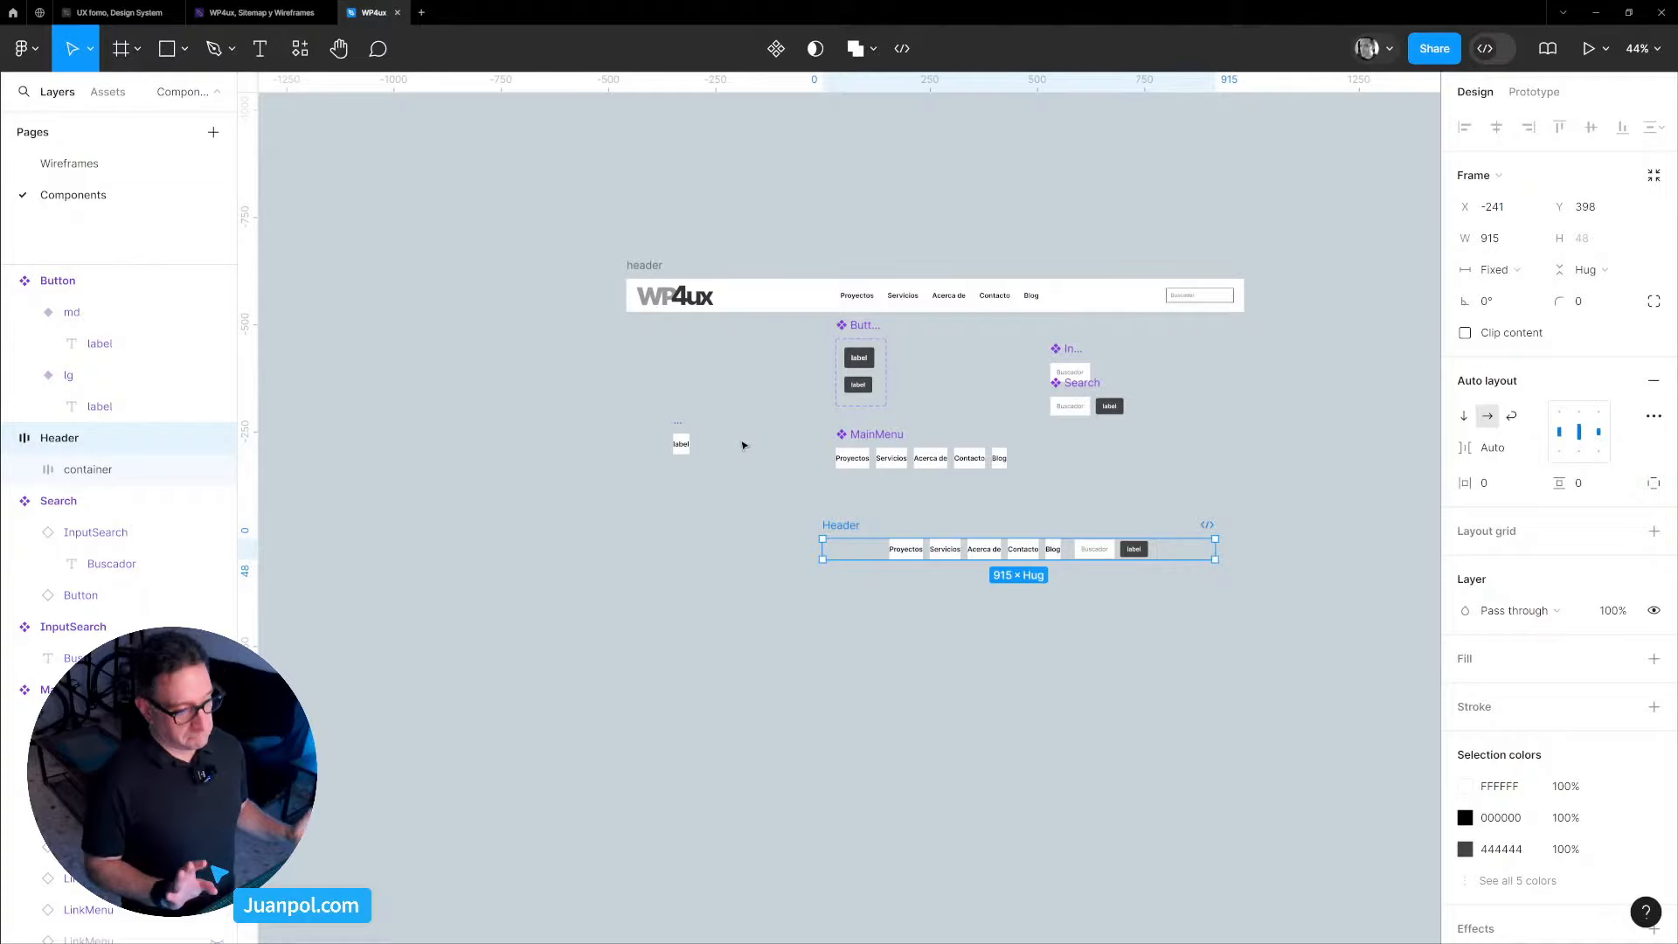
left_click_drag(1172, 625, 704, 427)
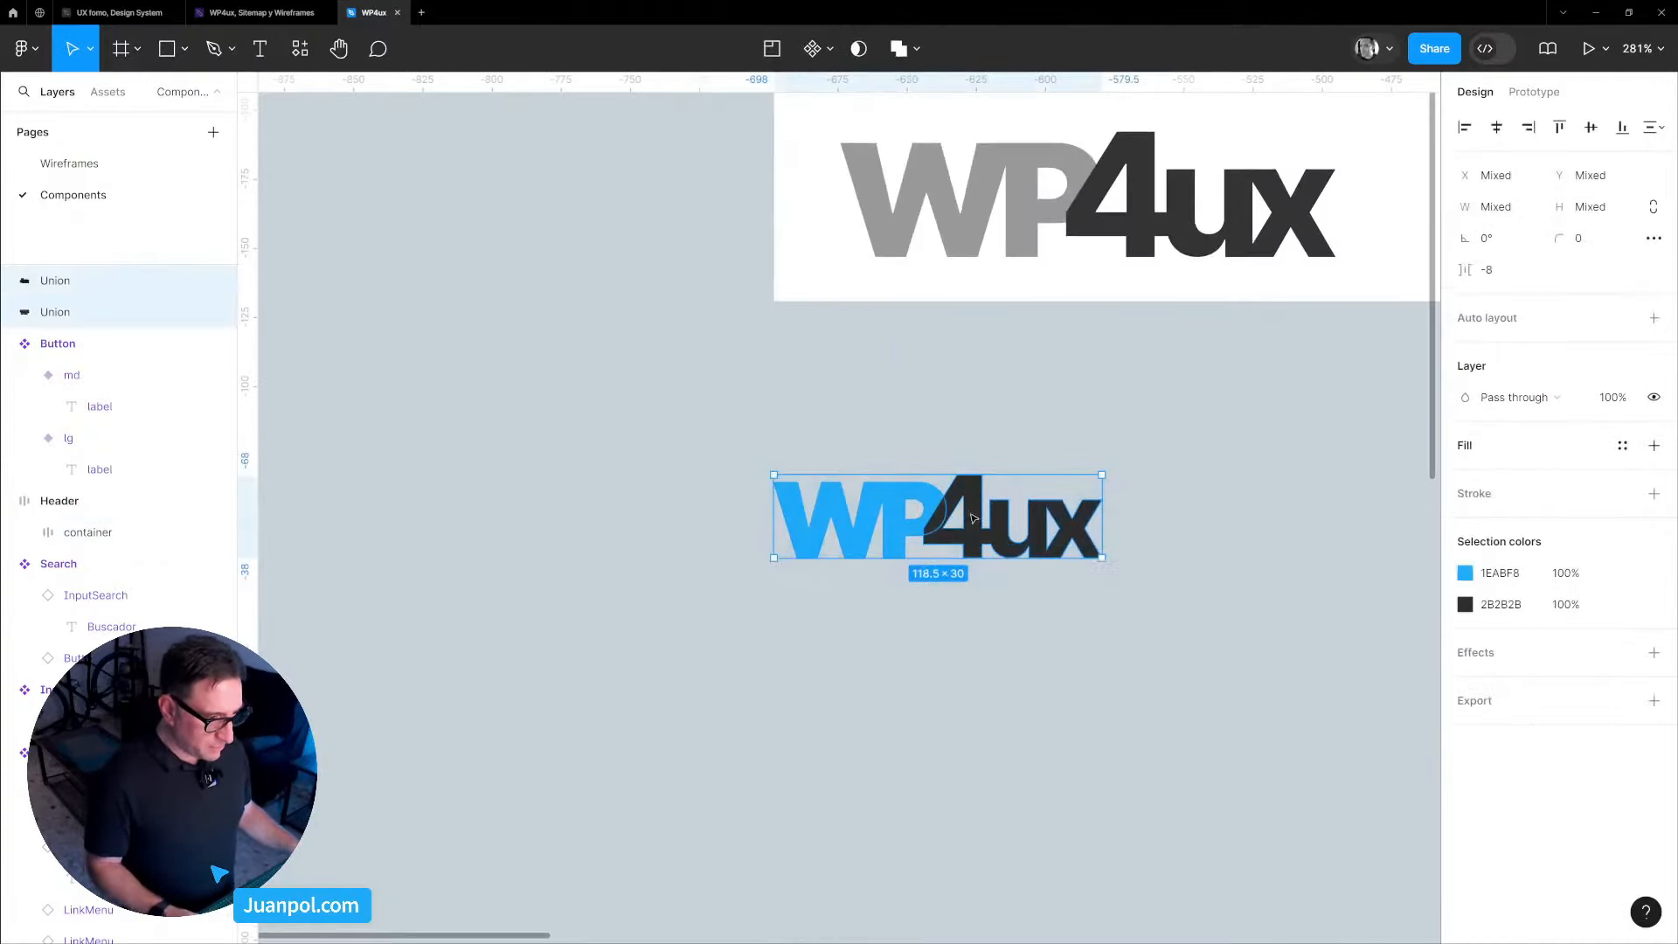
right_click(973, 516)
left_click(1032, 475)
scroll(738, 363, "down", 3)
Name the logo's frame "Logo" and turn it into a component.
key("ctrl+r")
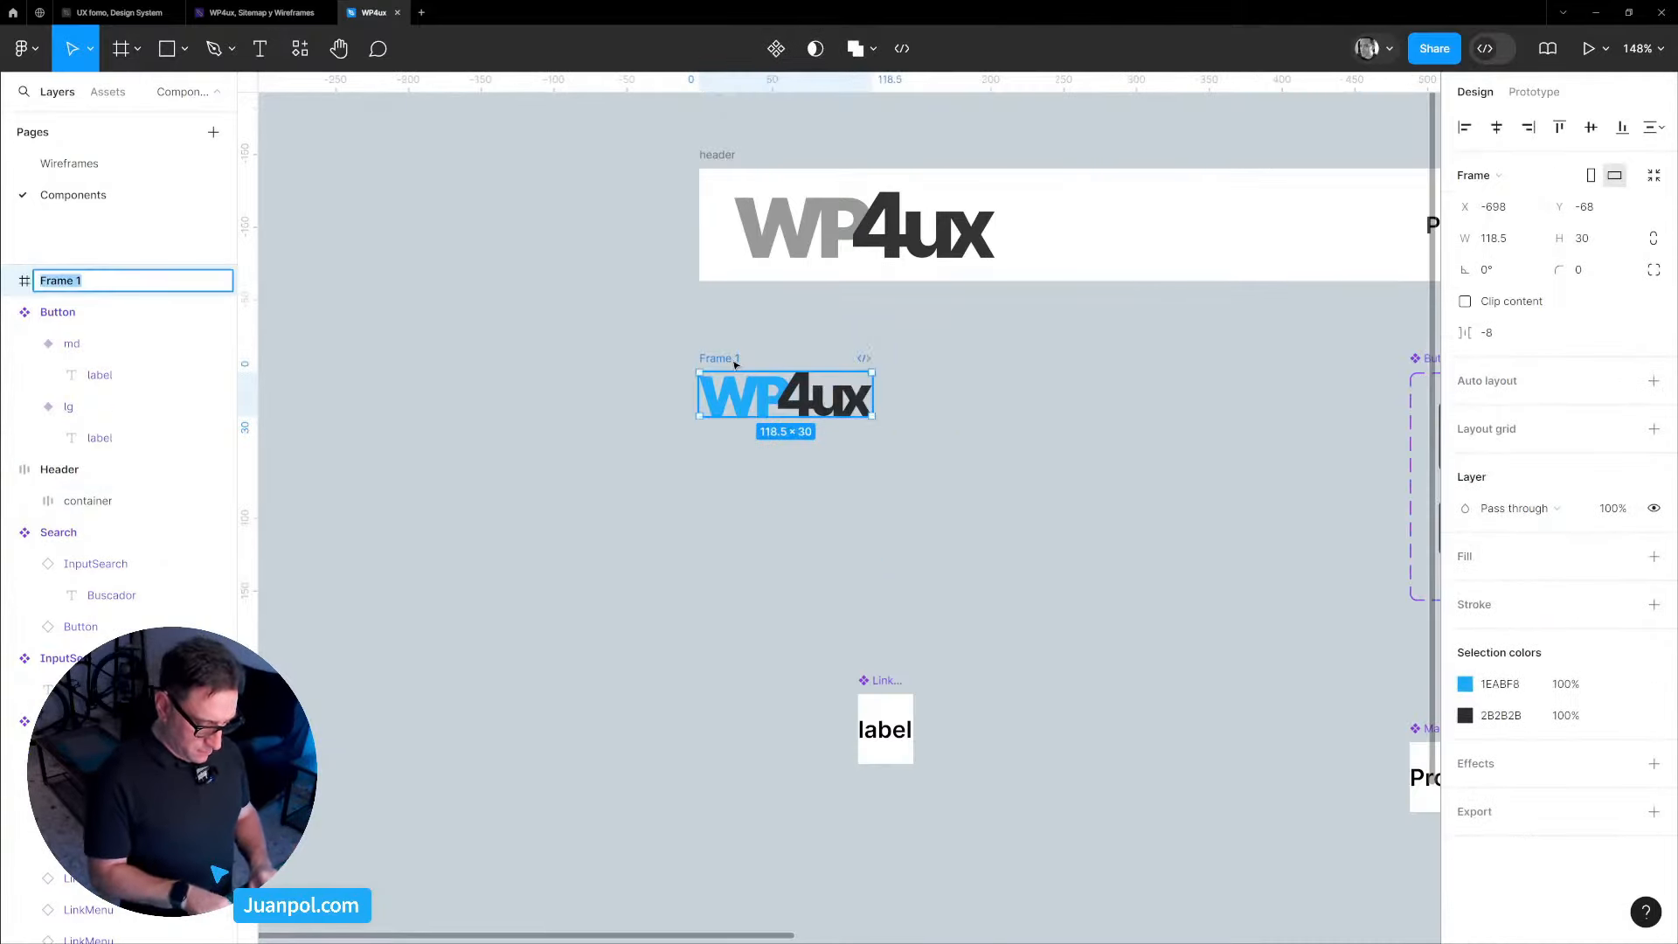
type("Logo")
key("Return")
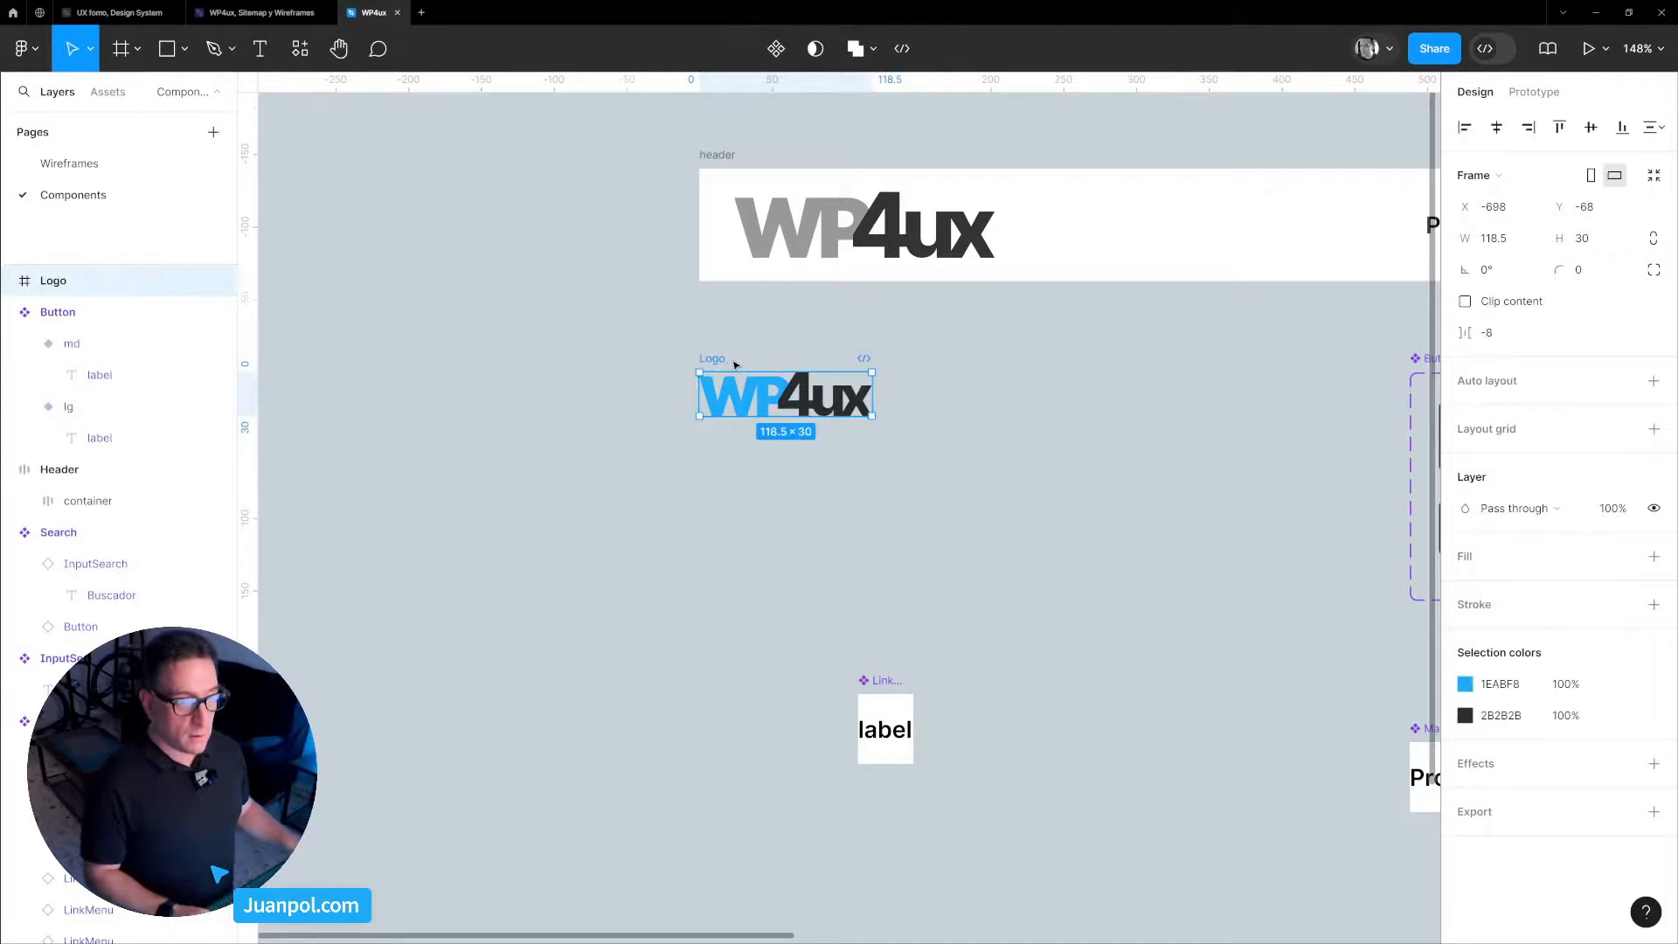
left_click(775, 48)
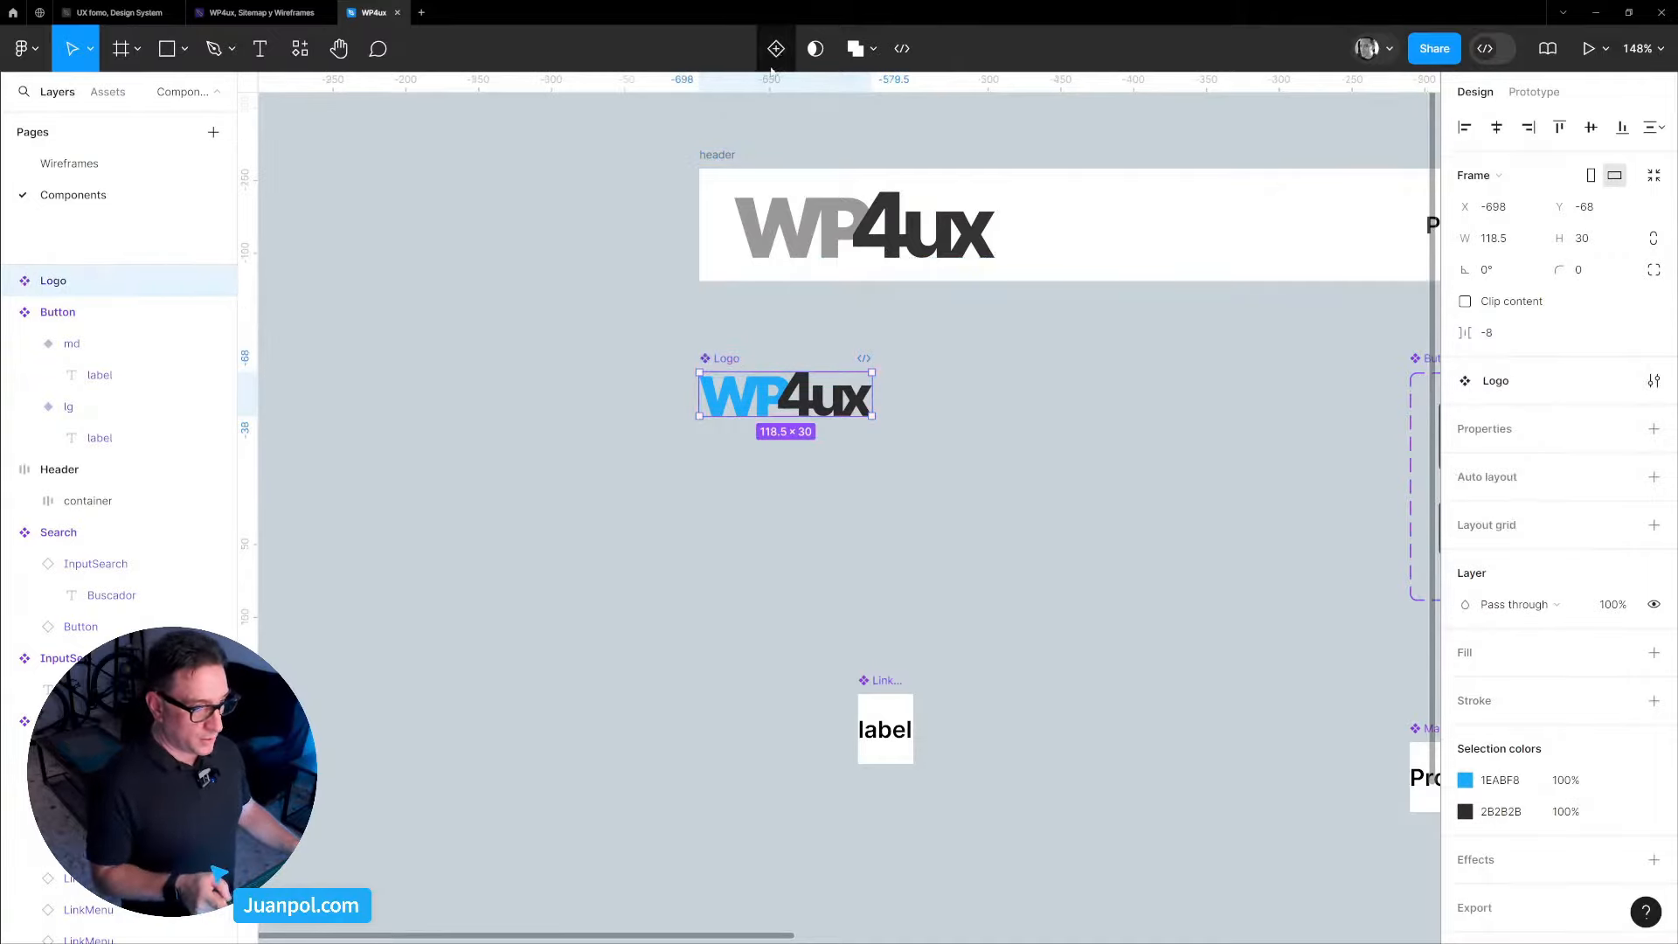
Insert an instance of the Logo component into the Header, before the container with the menu and search.
left_click(461, 267)
scroll(461, 268, "down", 3)
left_click_drag(447, 234, 839, 622)
left_click(725, 472)
scroll(968, 572, "down", 4)
left_click_drag(1043, 541, 856, 547)
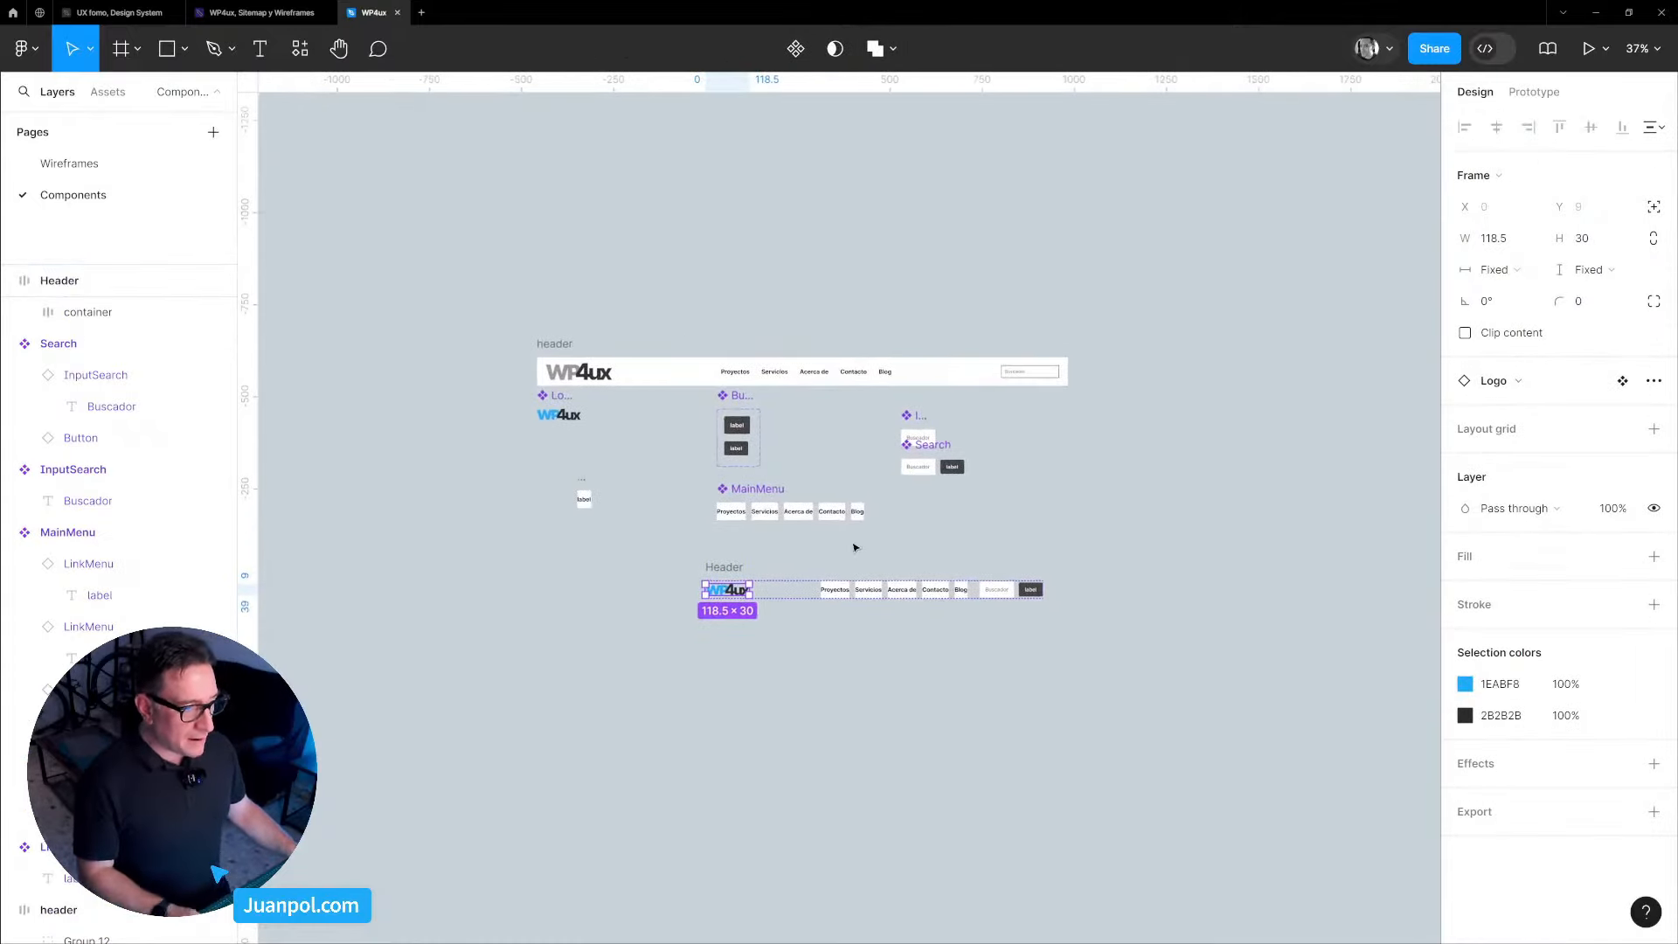
Widen the Header frame to 1036 and give it an FFFFFF fill.
scroll(856, 548, "up", 2)
key("Escape")
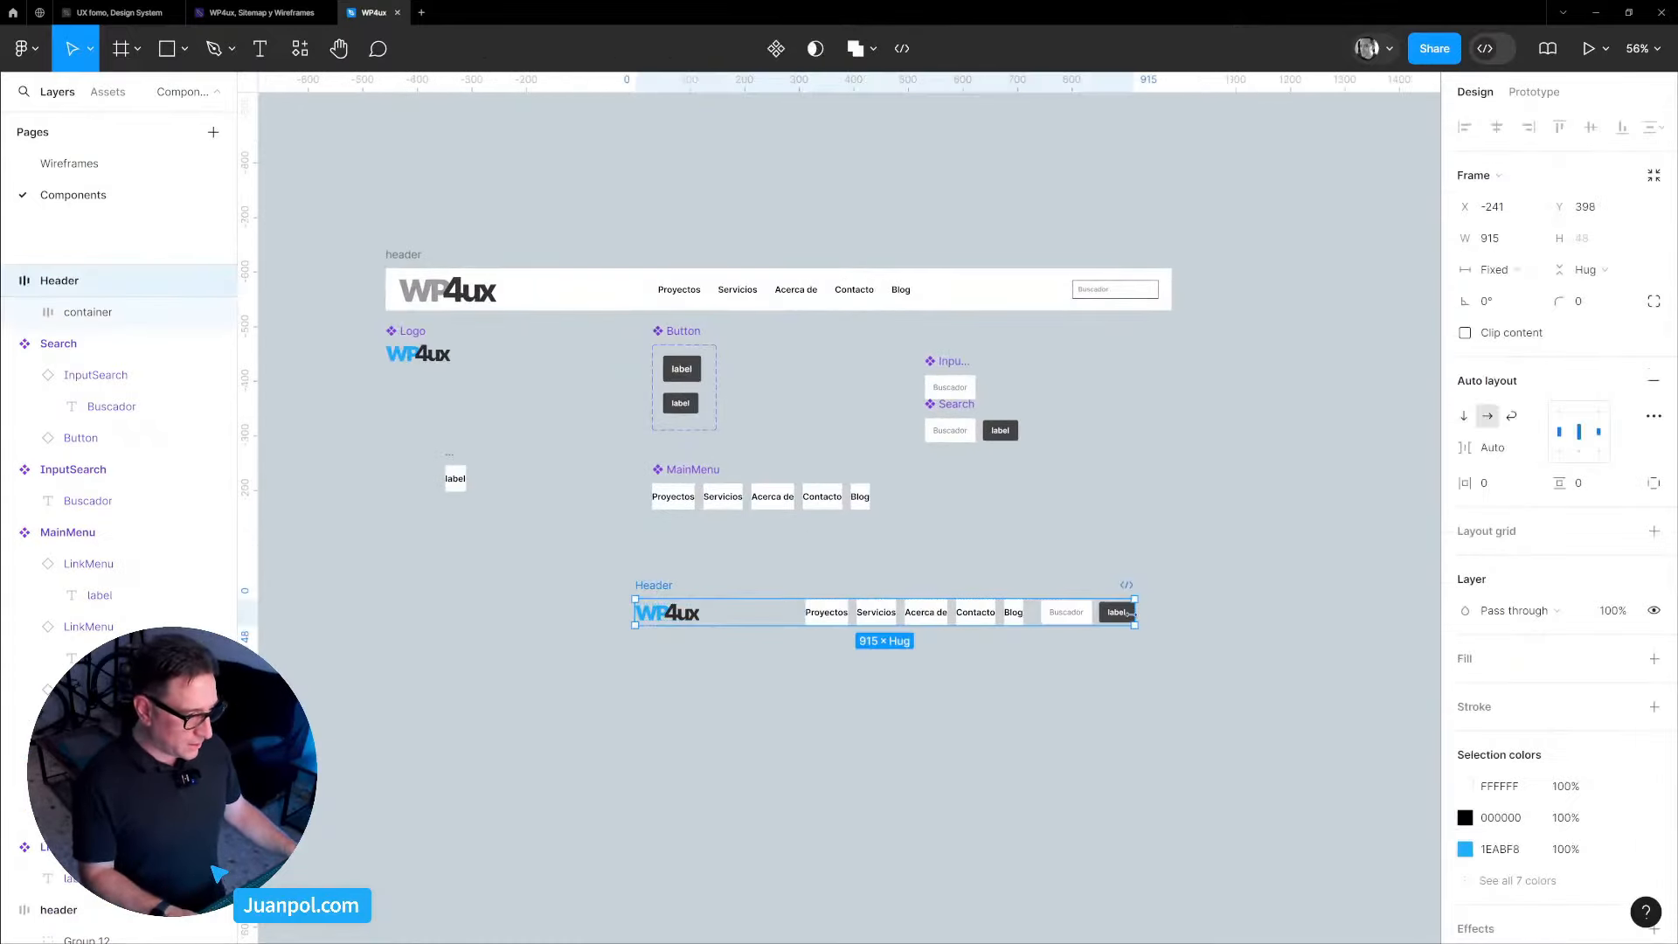
mouse_move(1186, 612)
left_mouse_down()
mouse_move(1329, 612)
mouse_move(1171, 611)
mouse_move(1200, 600)
left_mouse_up()
scroll(891, 607, "up", 2)
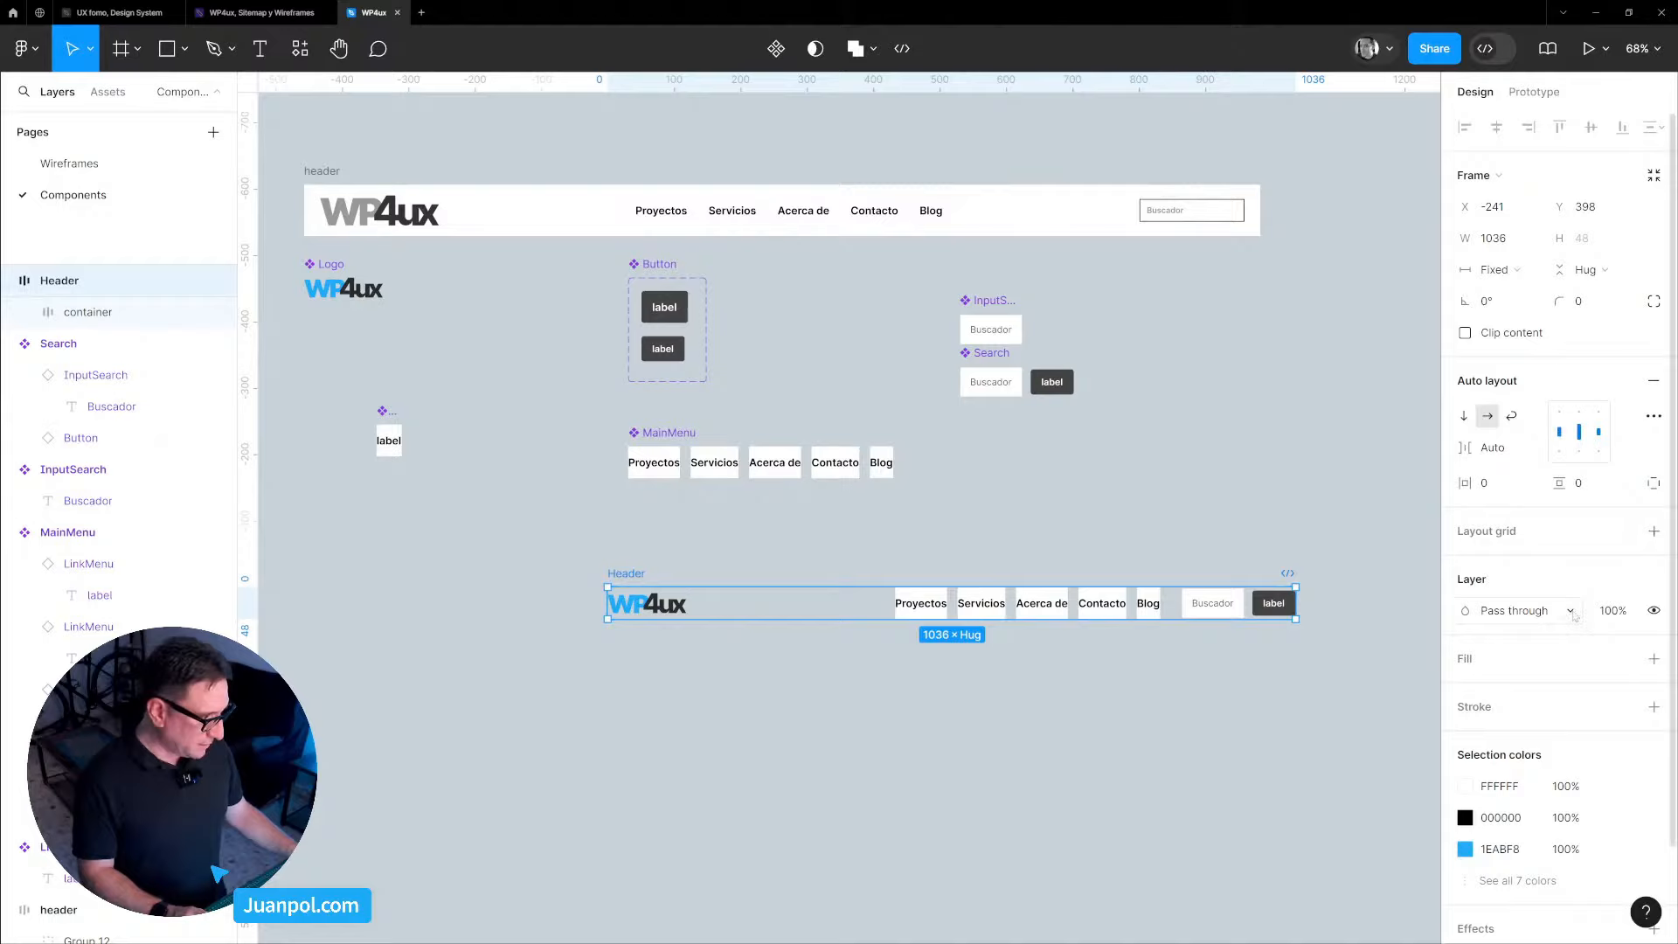
left_click(1654, 658)
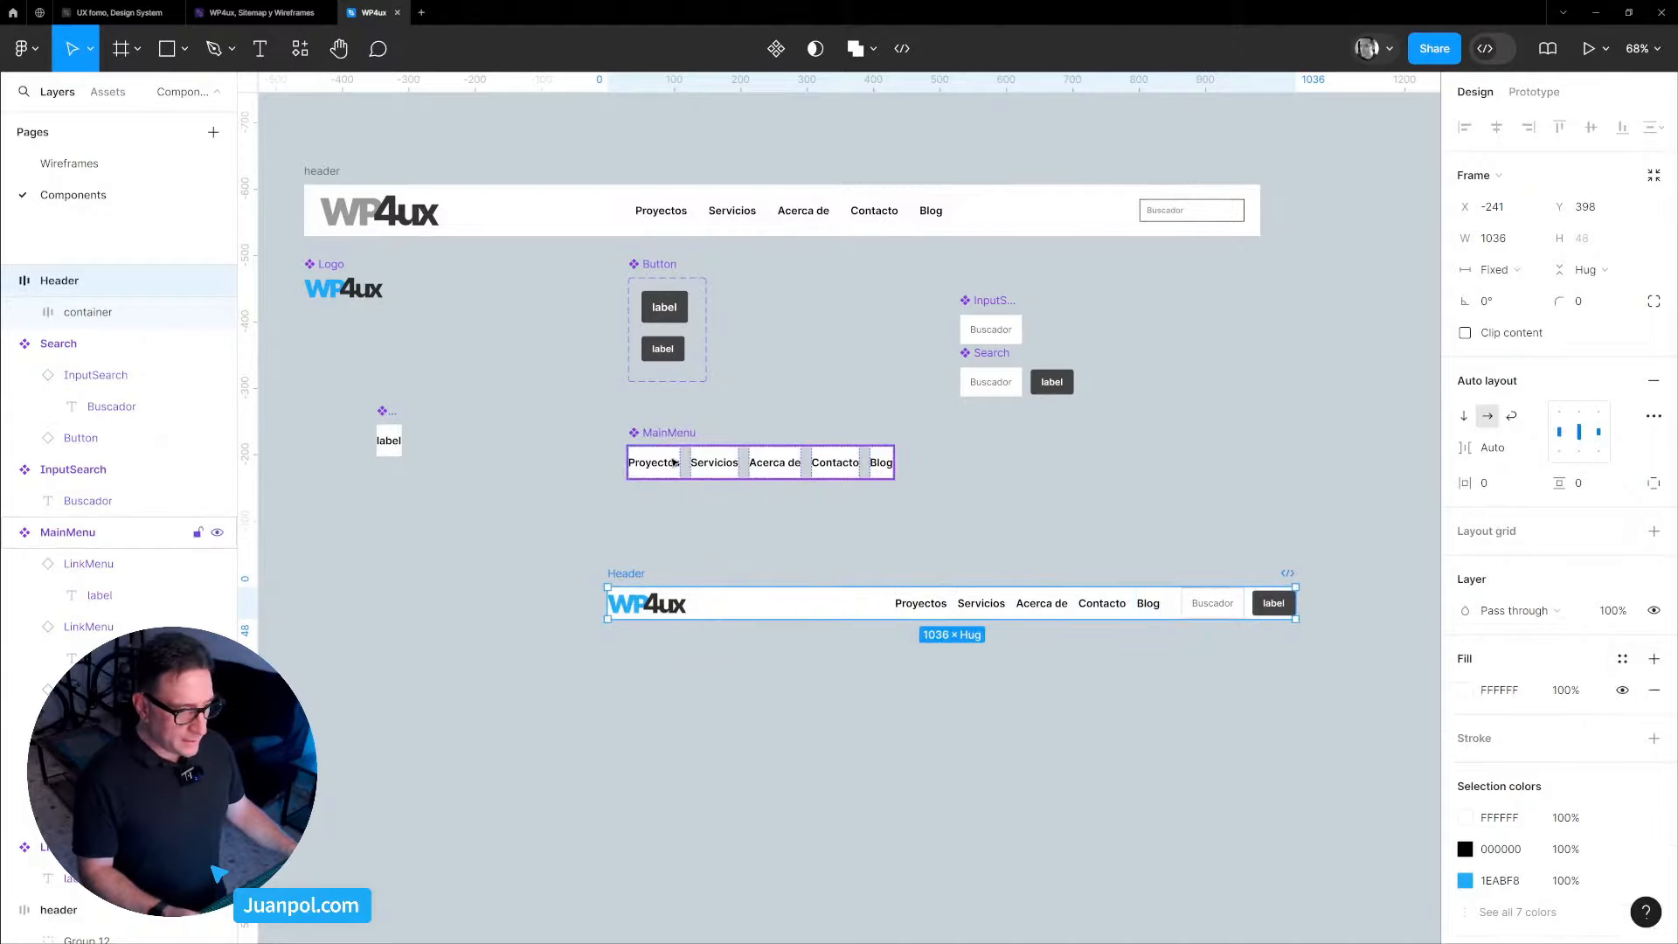
Remove the white fill from the LinkMenu component.
left_click(397, 448)
scroll(1652, 779, "down", 1)
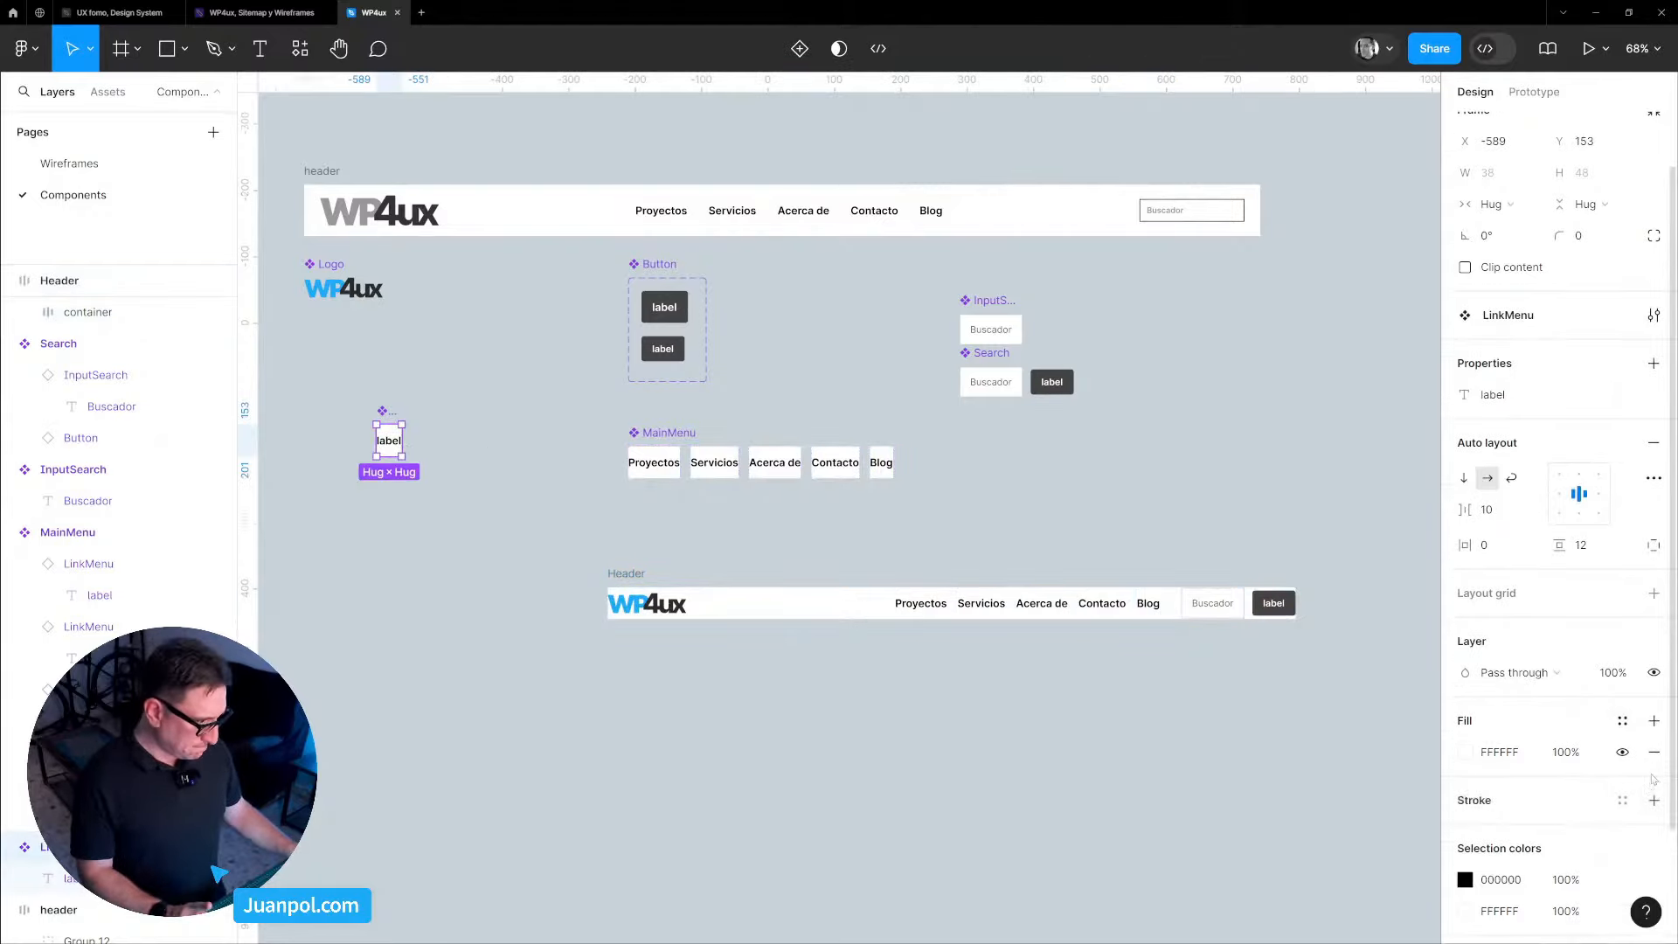
left_click(1653, 752)
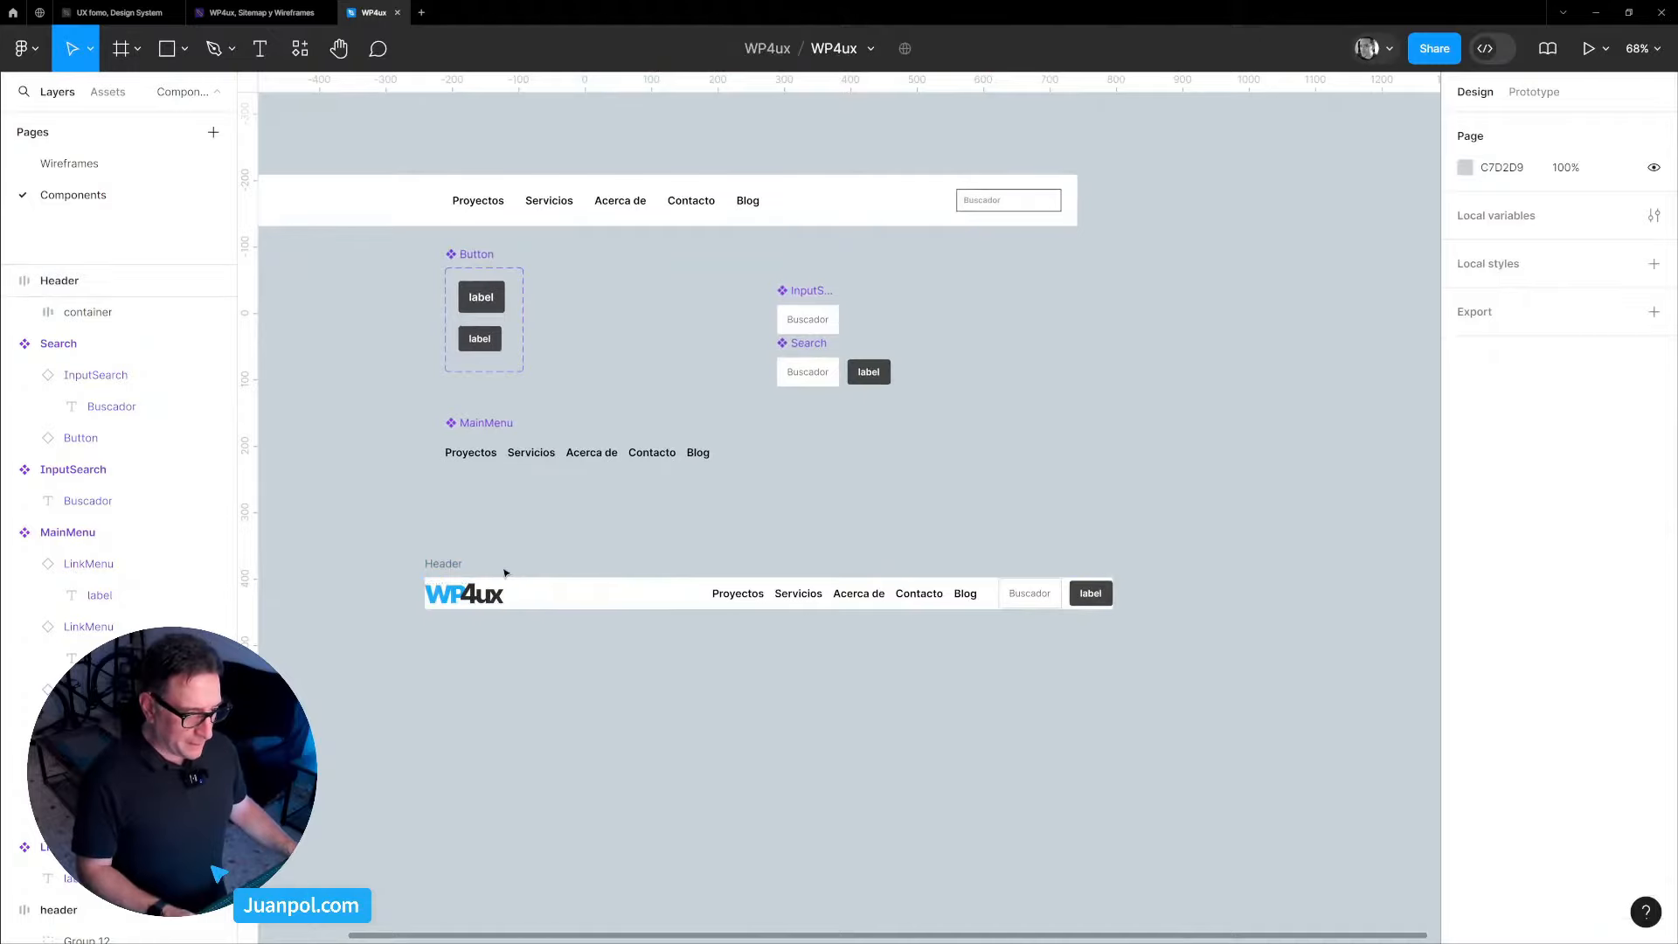
Set the Header's vertical padding to 8, after trying 16.
left_click(464, 567)
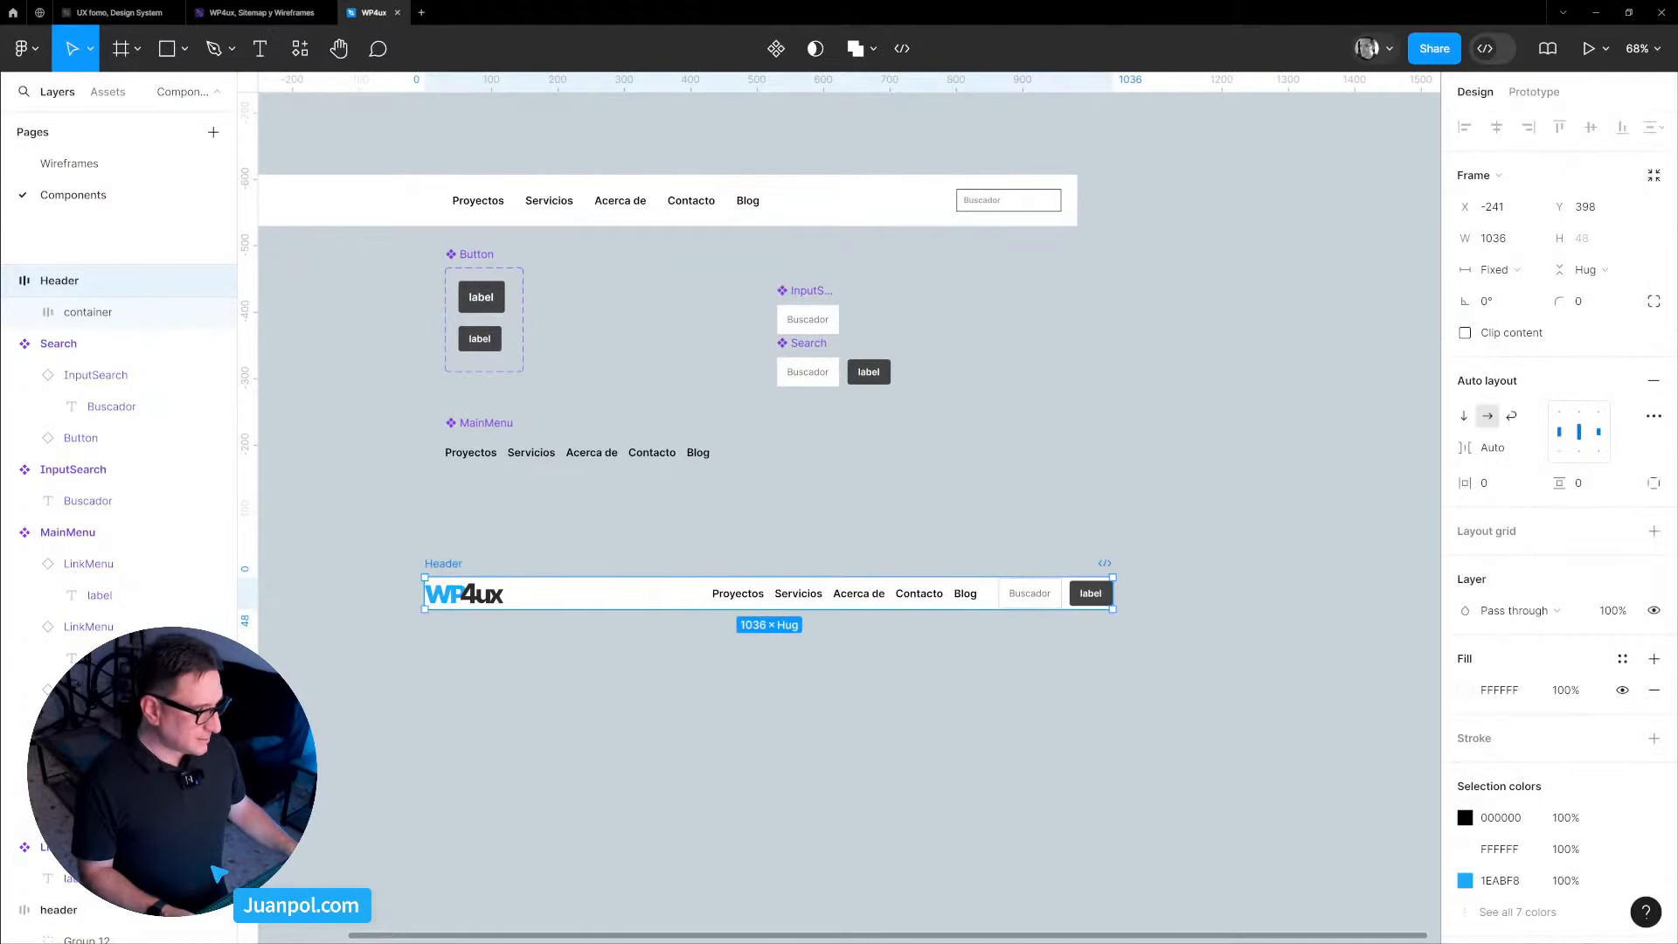
left_click(1577, 483)
type("16")
key("Return")
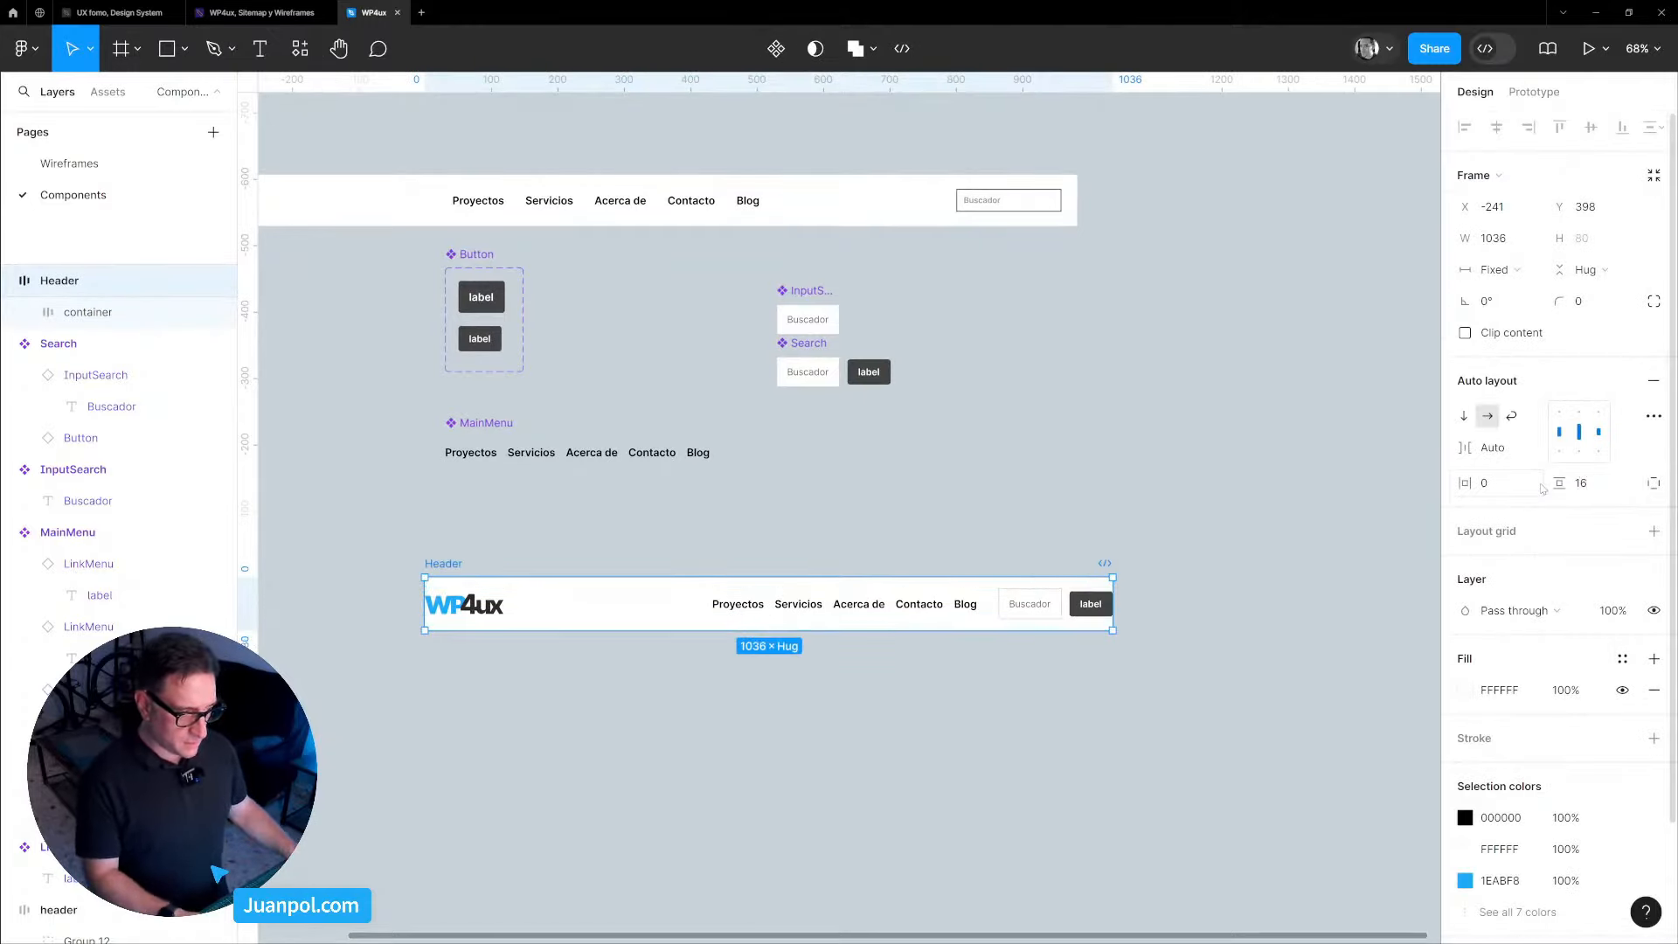
left_click(1587, 488)
type("8")
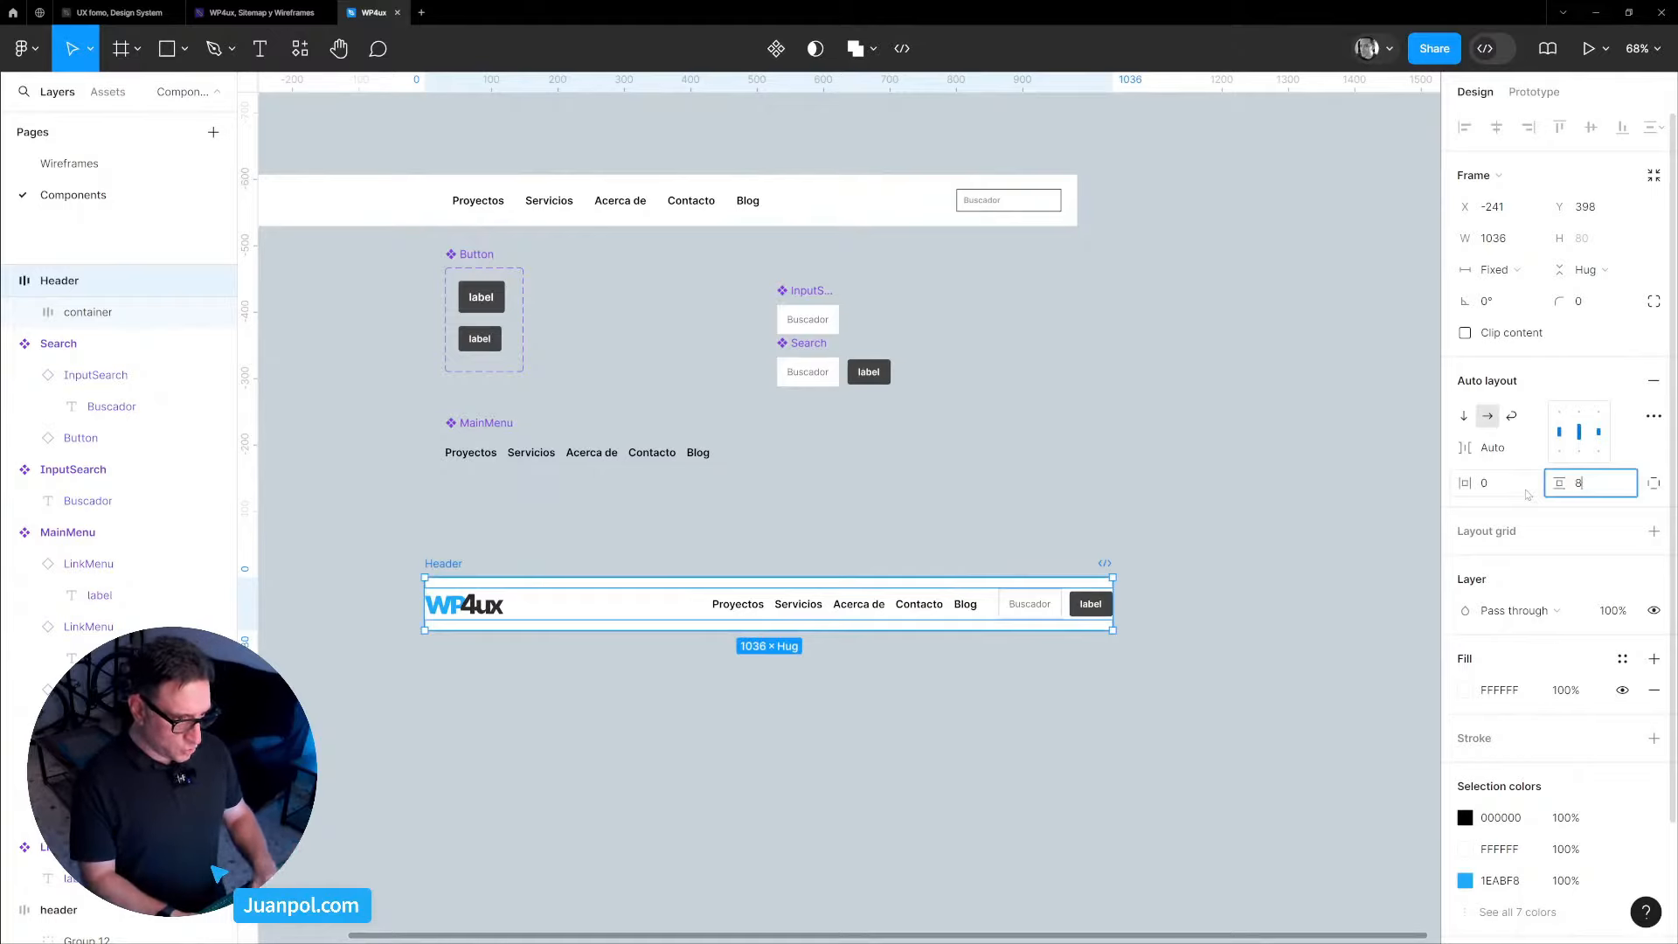
key("Return")
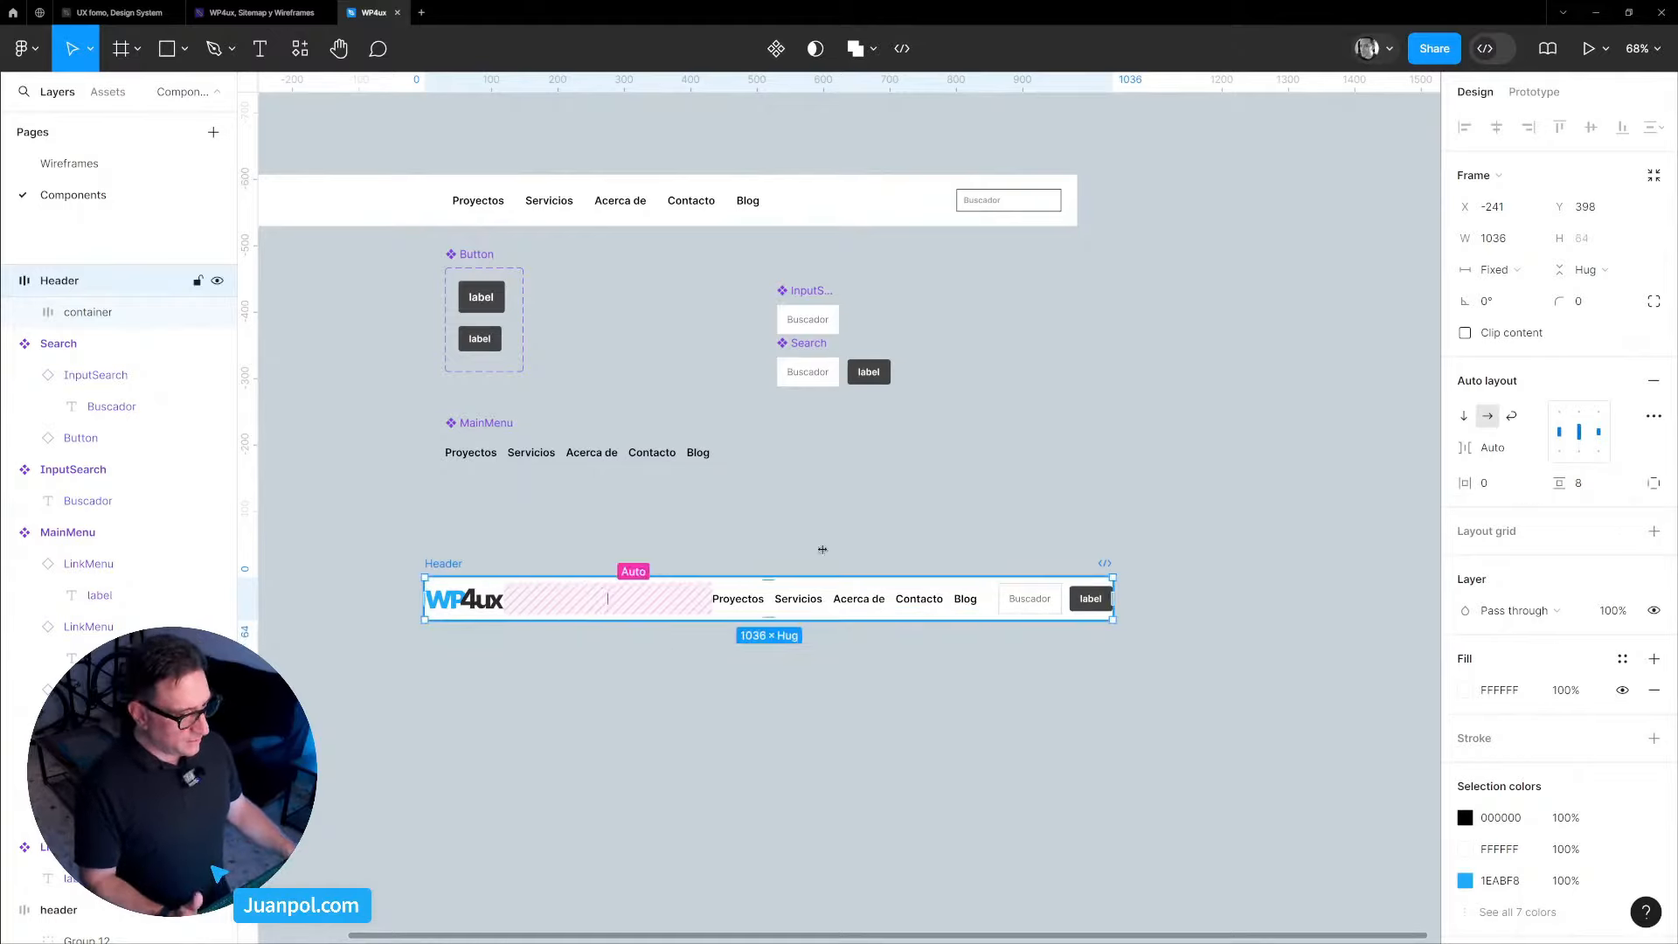
Set the Header's horizontal padding to 24 and widen the frame to 1248.
left_click(1490, 483)
type("2")
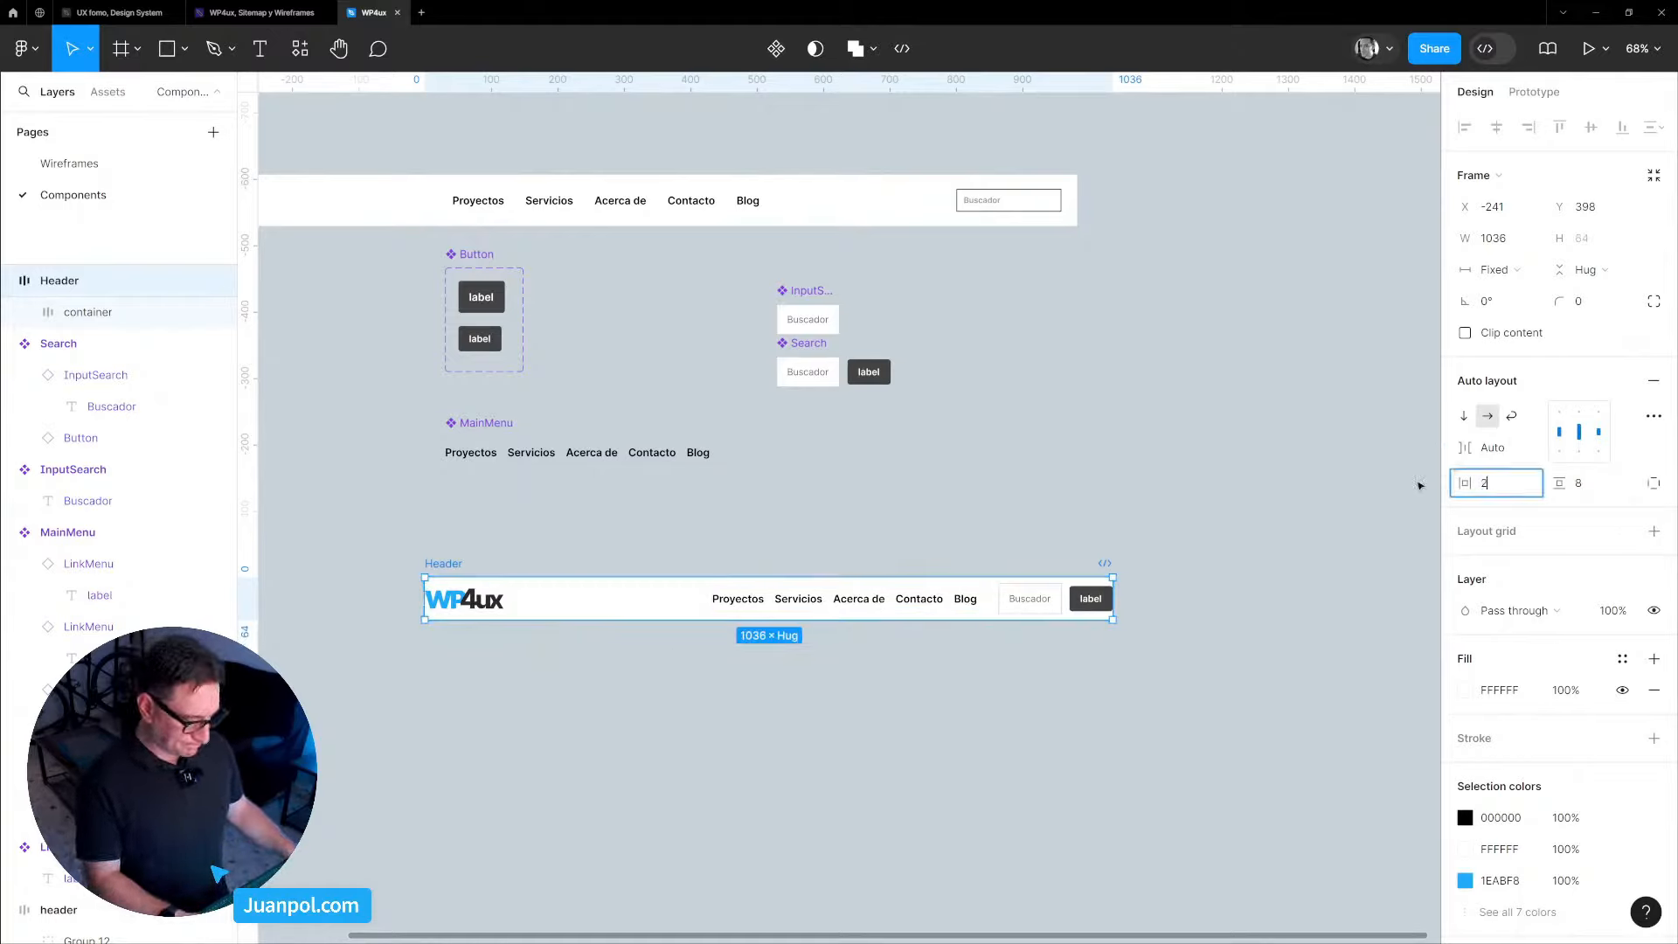
type("4")
key("Return")
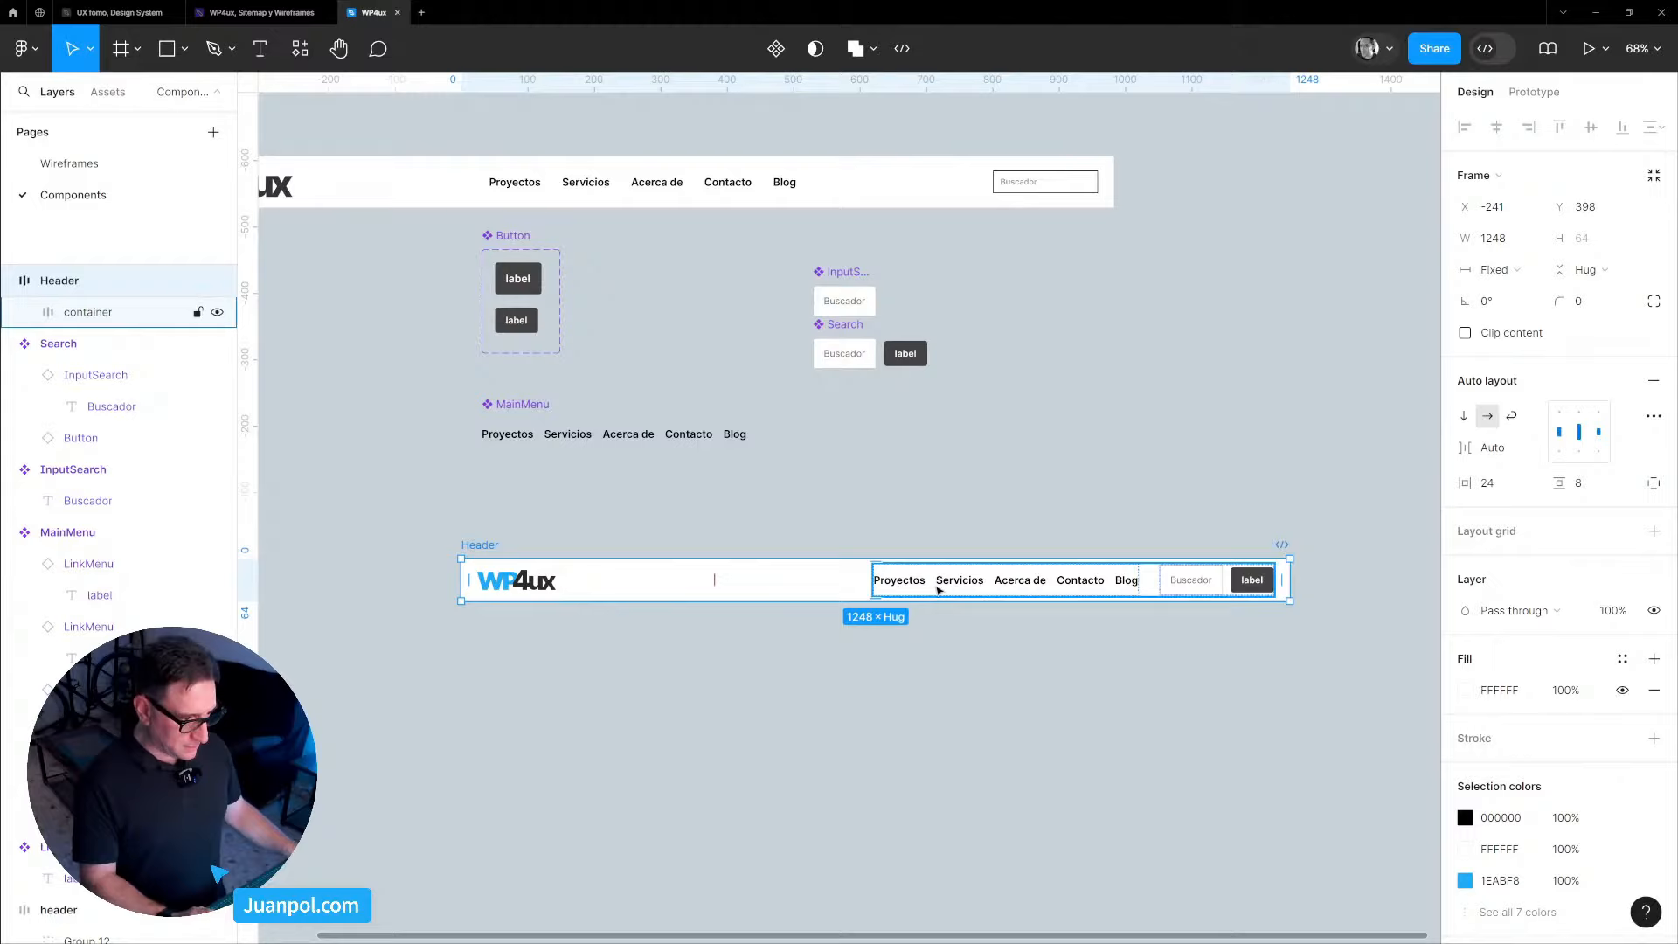
Increase the spacing between the MainMenu component's links to 32, trying 24 first.
left_click(498, 404)
left_click(1453, 553)
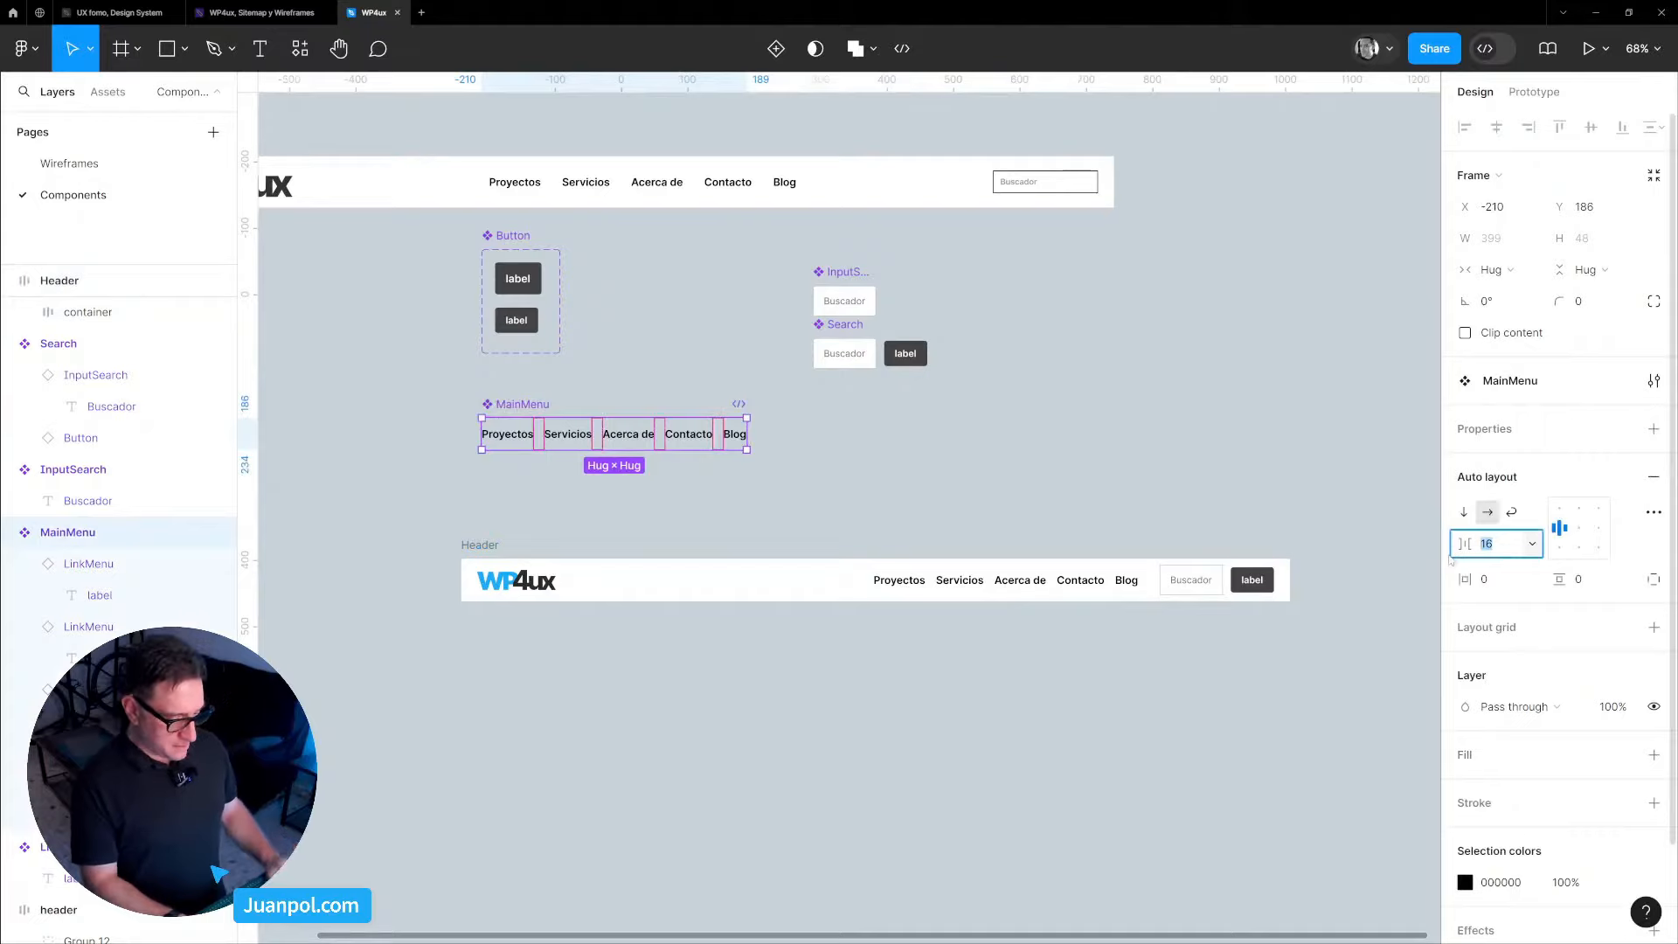
type("24")
key("Return")
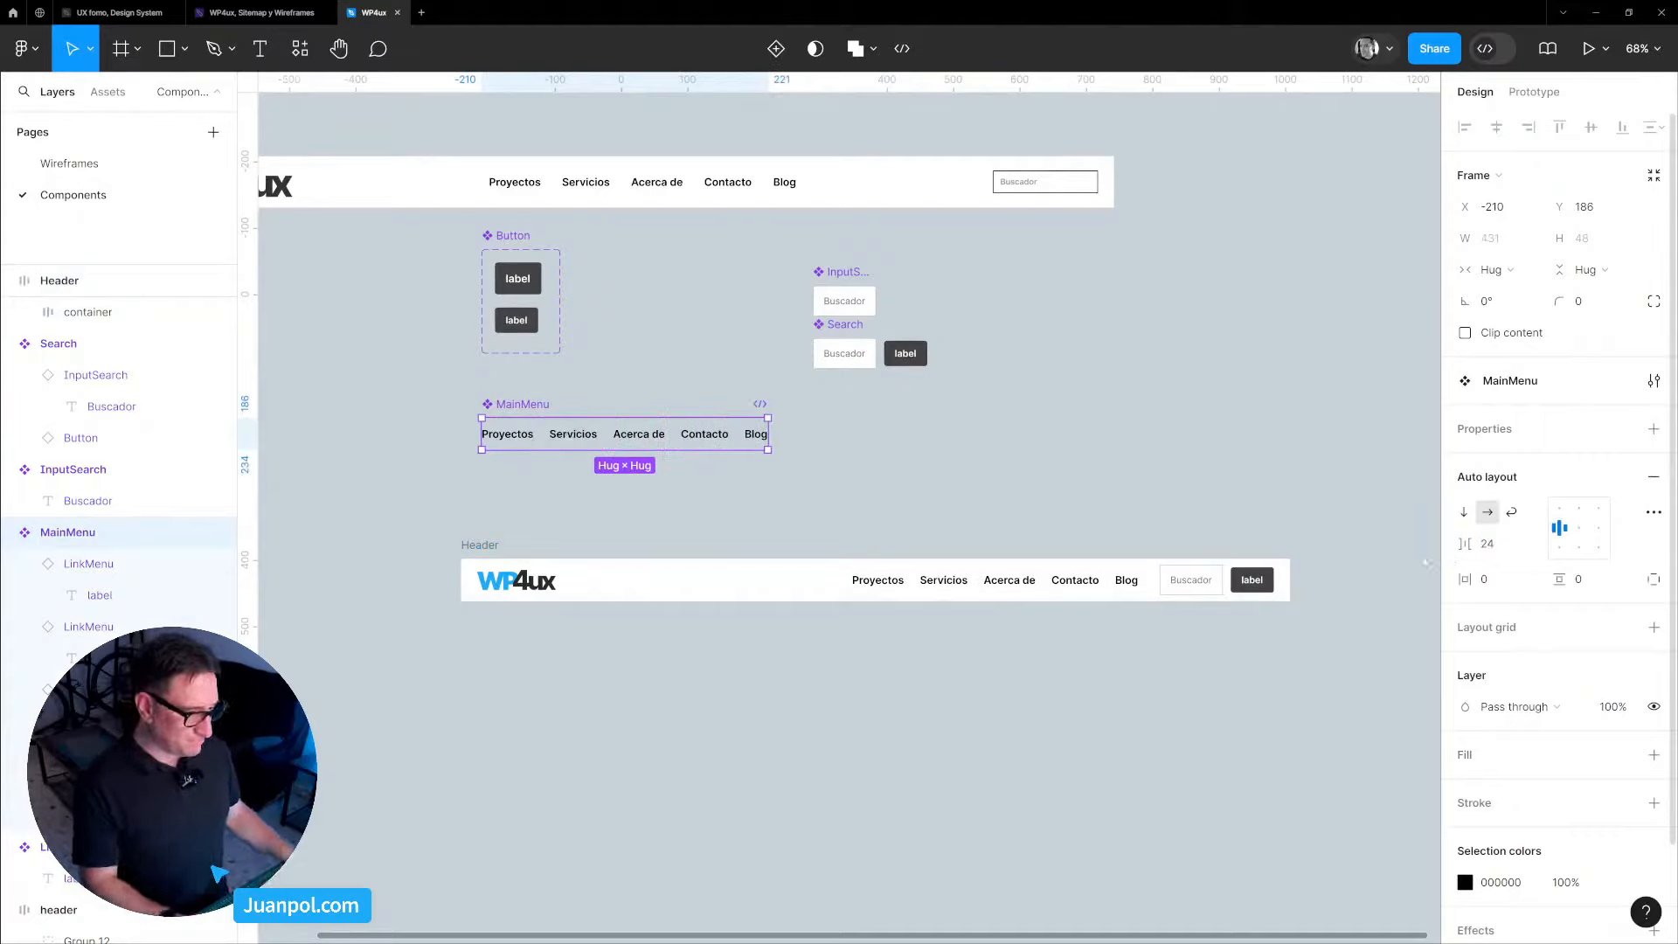
left_click(1502, 556)
key("Return")
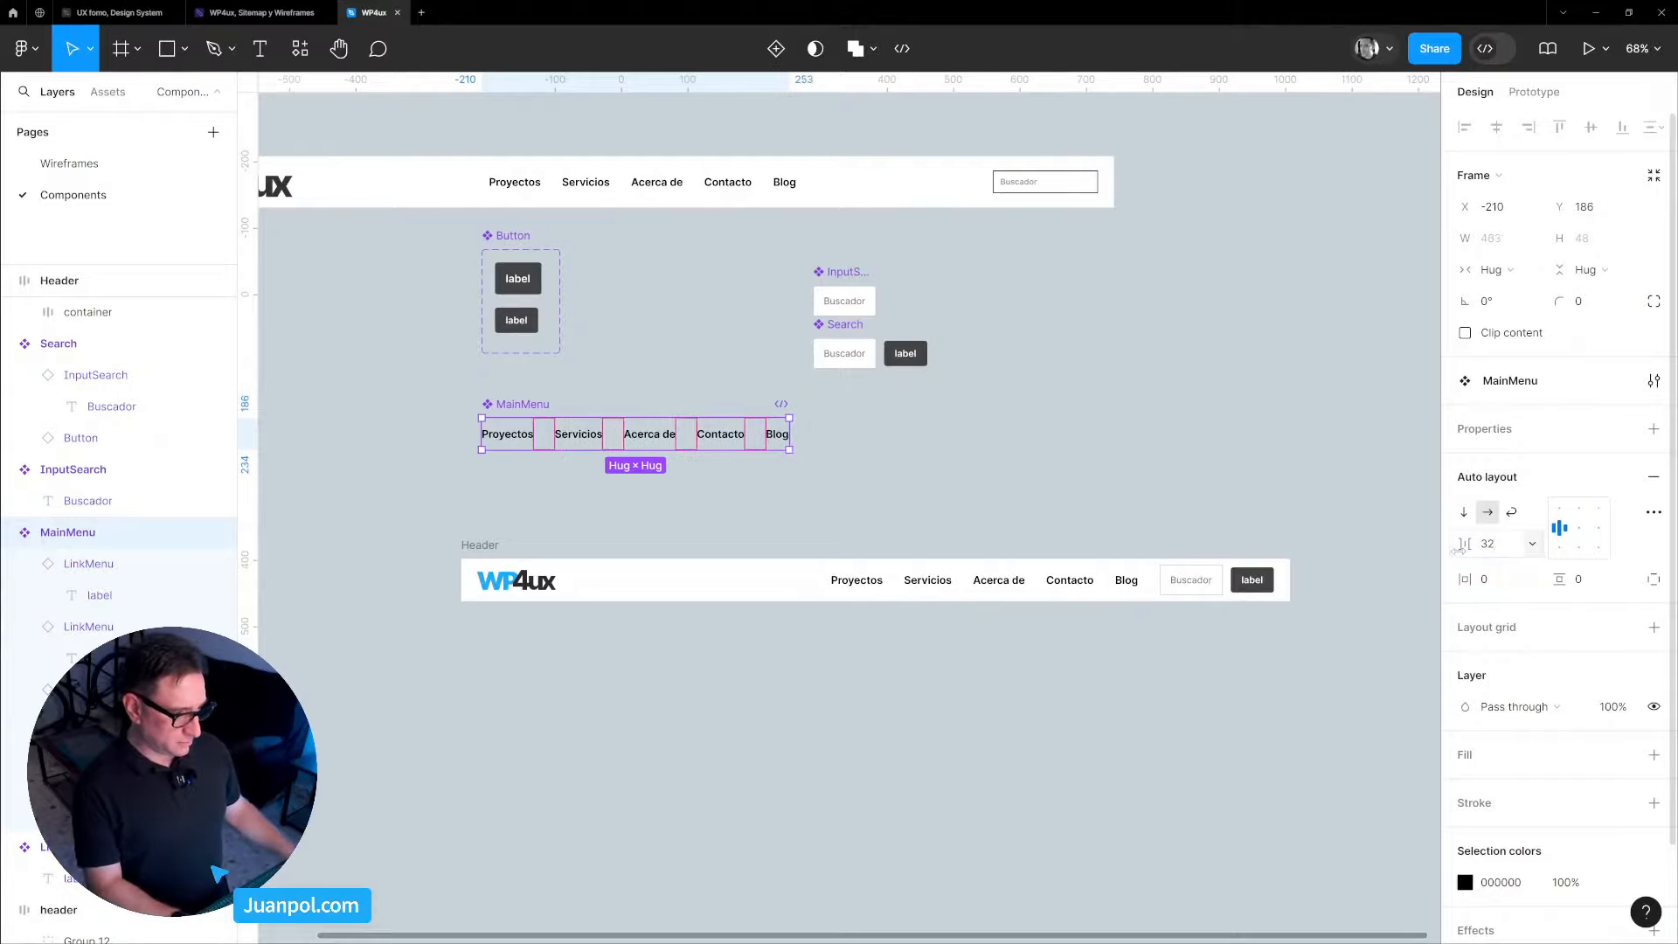
left_click(1192, 470)
Set the main InputSearch component's width to a fixed 128.
left_click_drag(1146, 621, 1075, 610)
scroll(1075, 610, "down", 2)
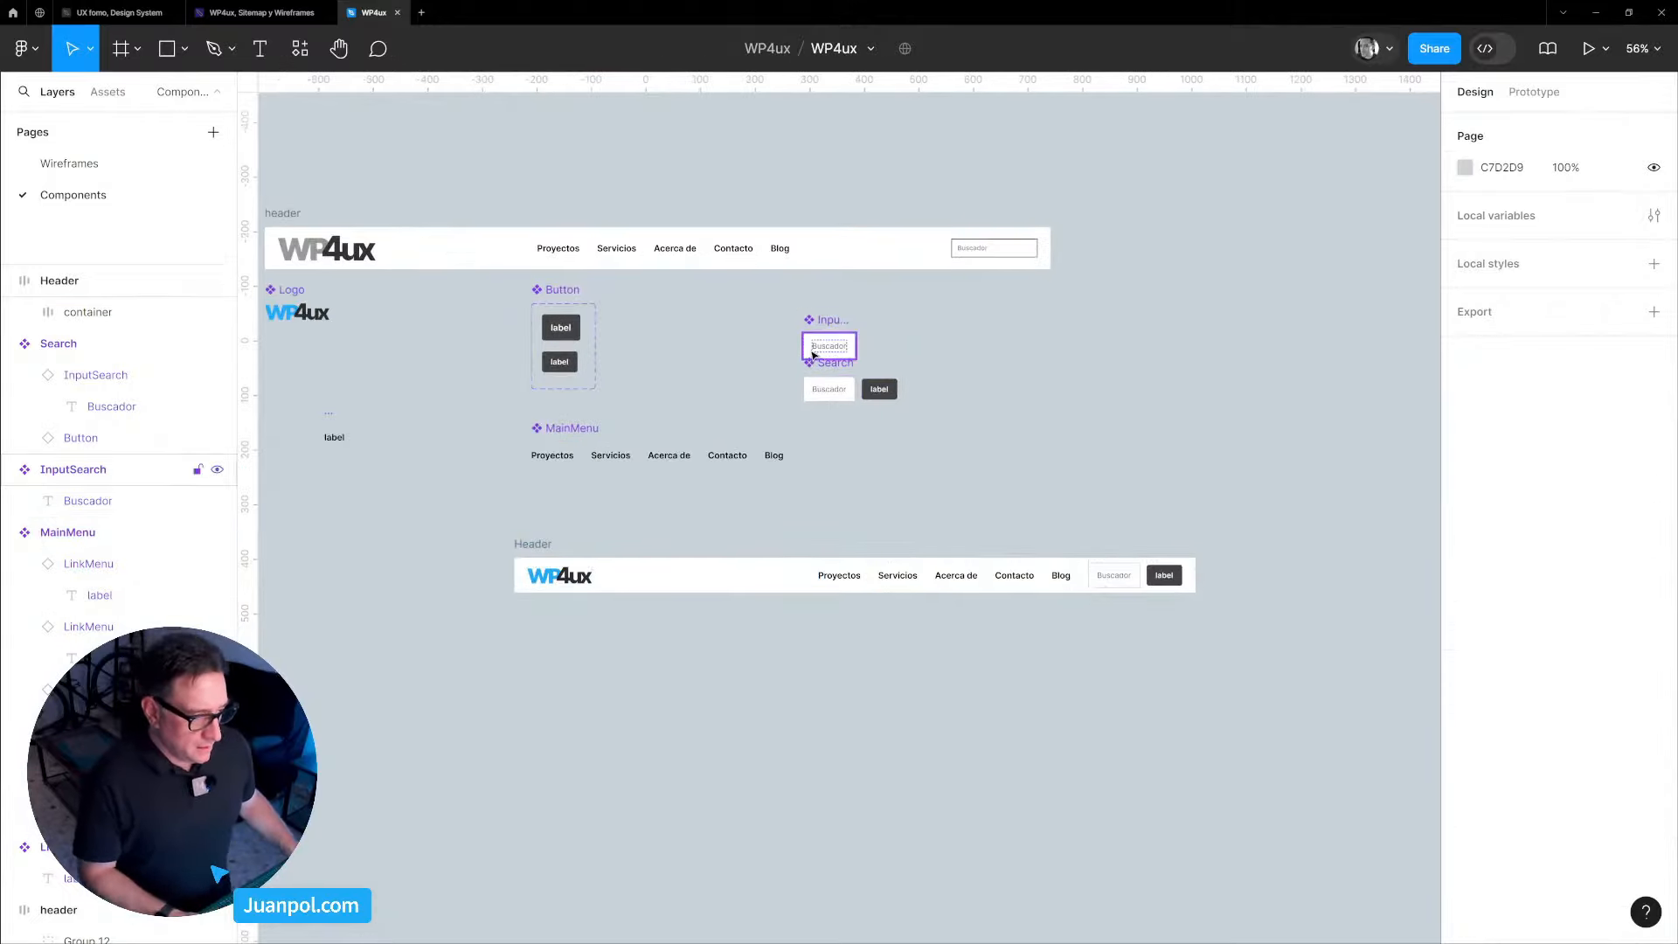
left_click_drag(875, 350, 1014, 373)
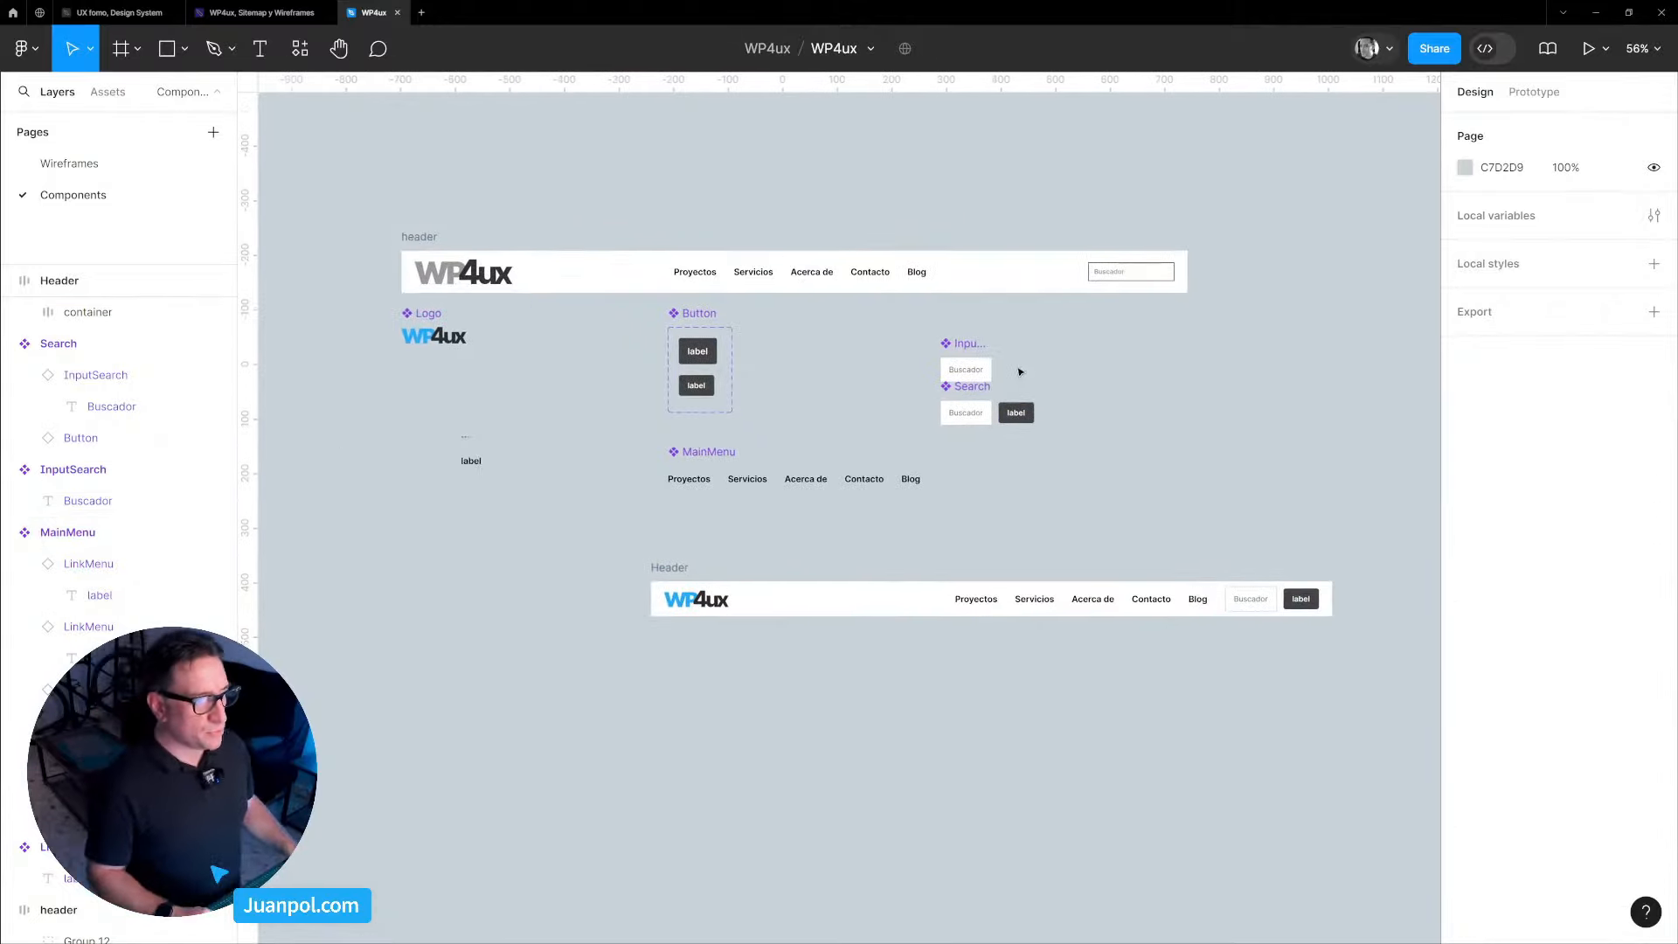
left_click(965, 369)
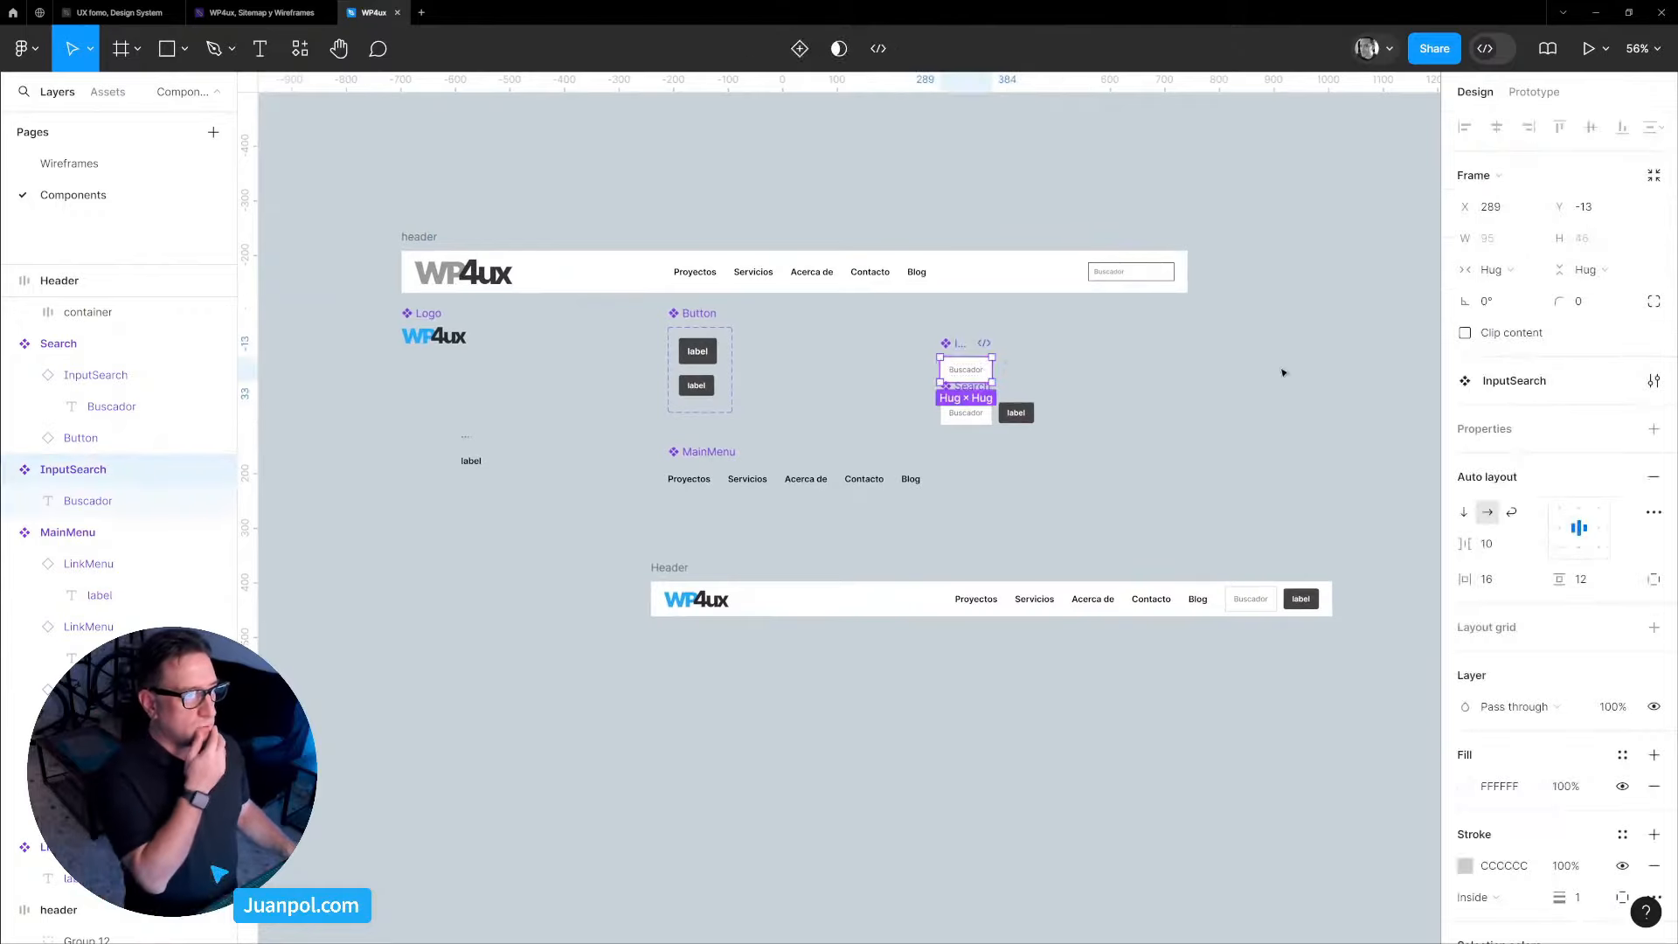
left_click(1531, 239)
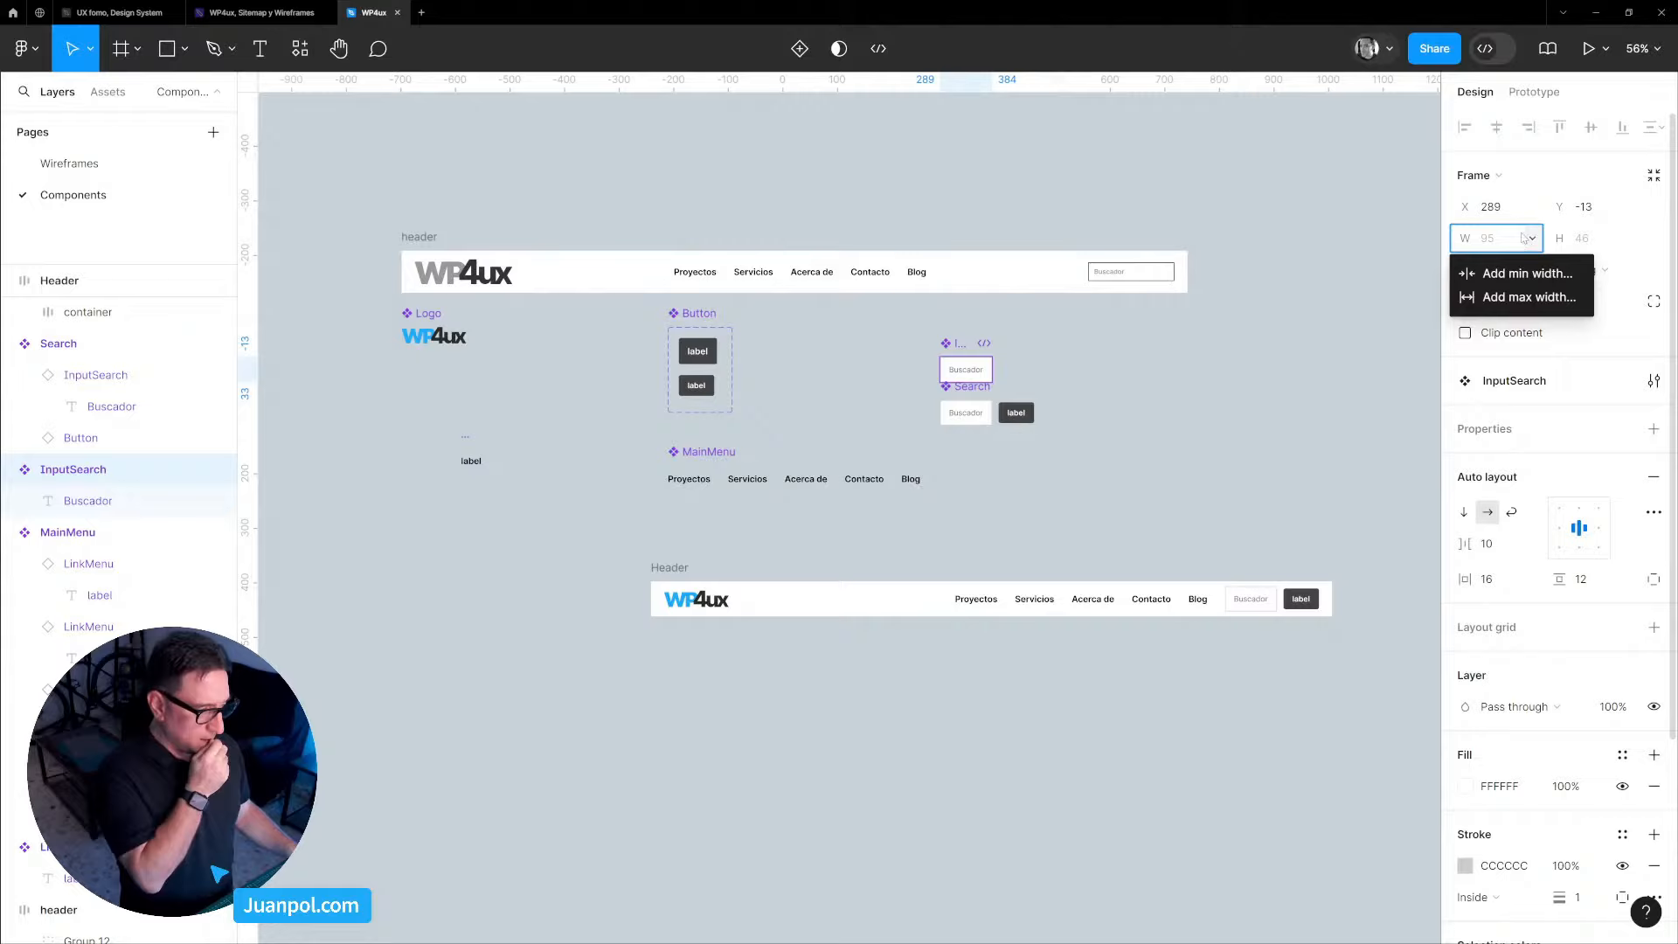
left_click(1523, 238)
left_click(1517, 240)
type("1")
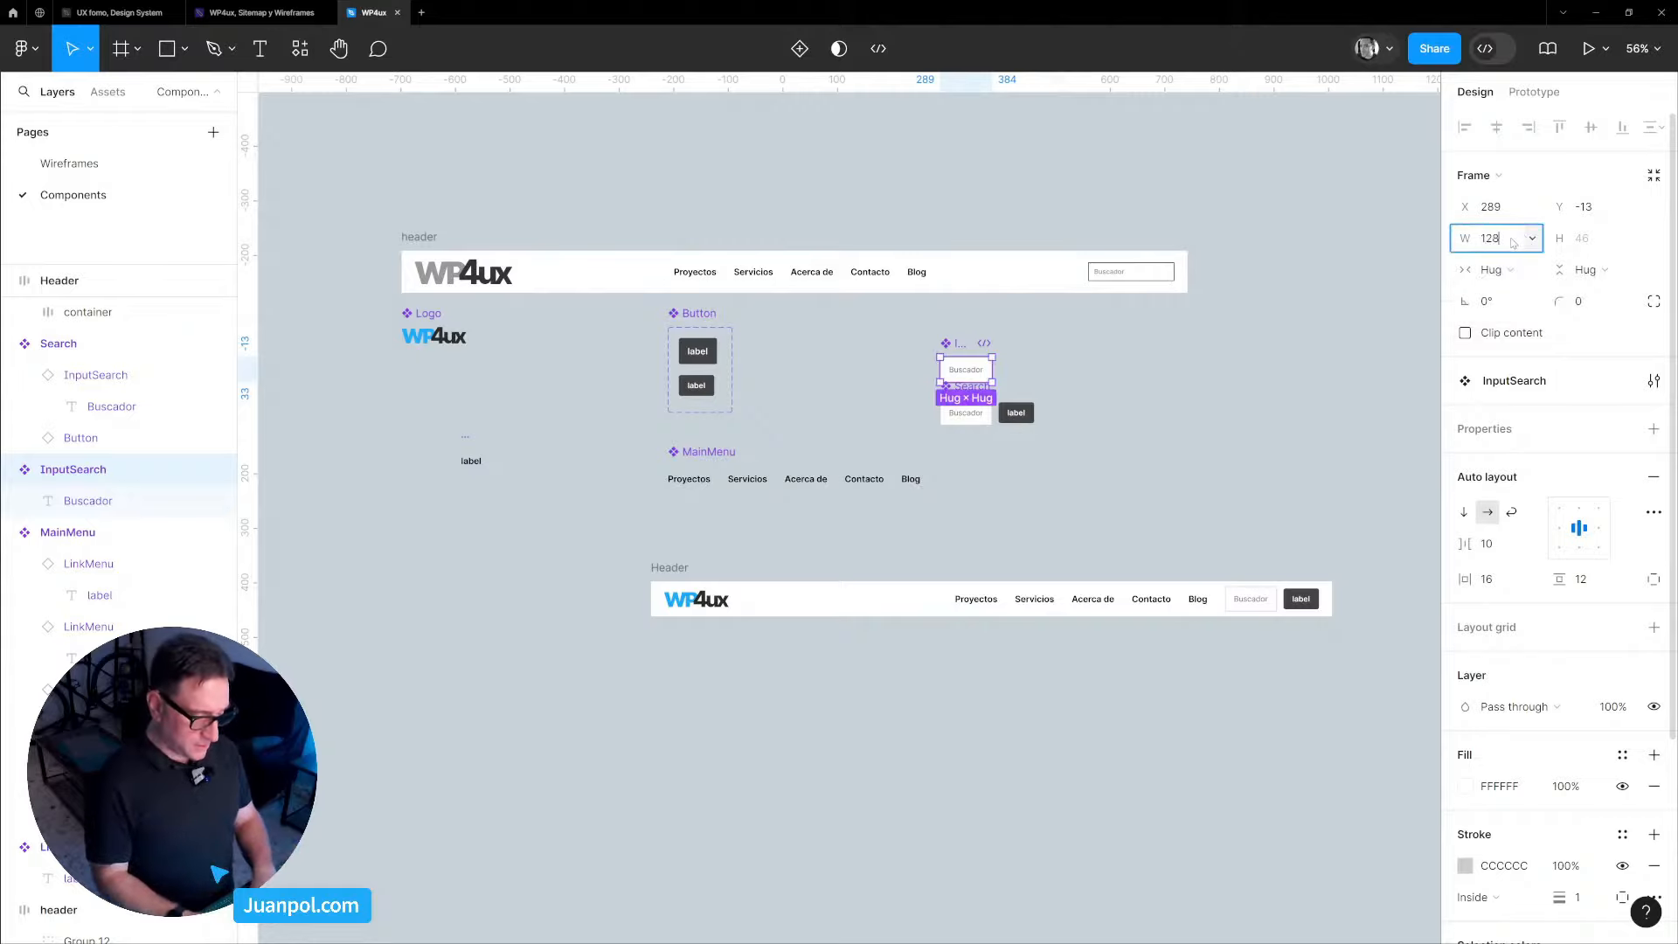
type("28")
key("Return")
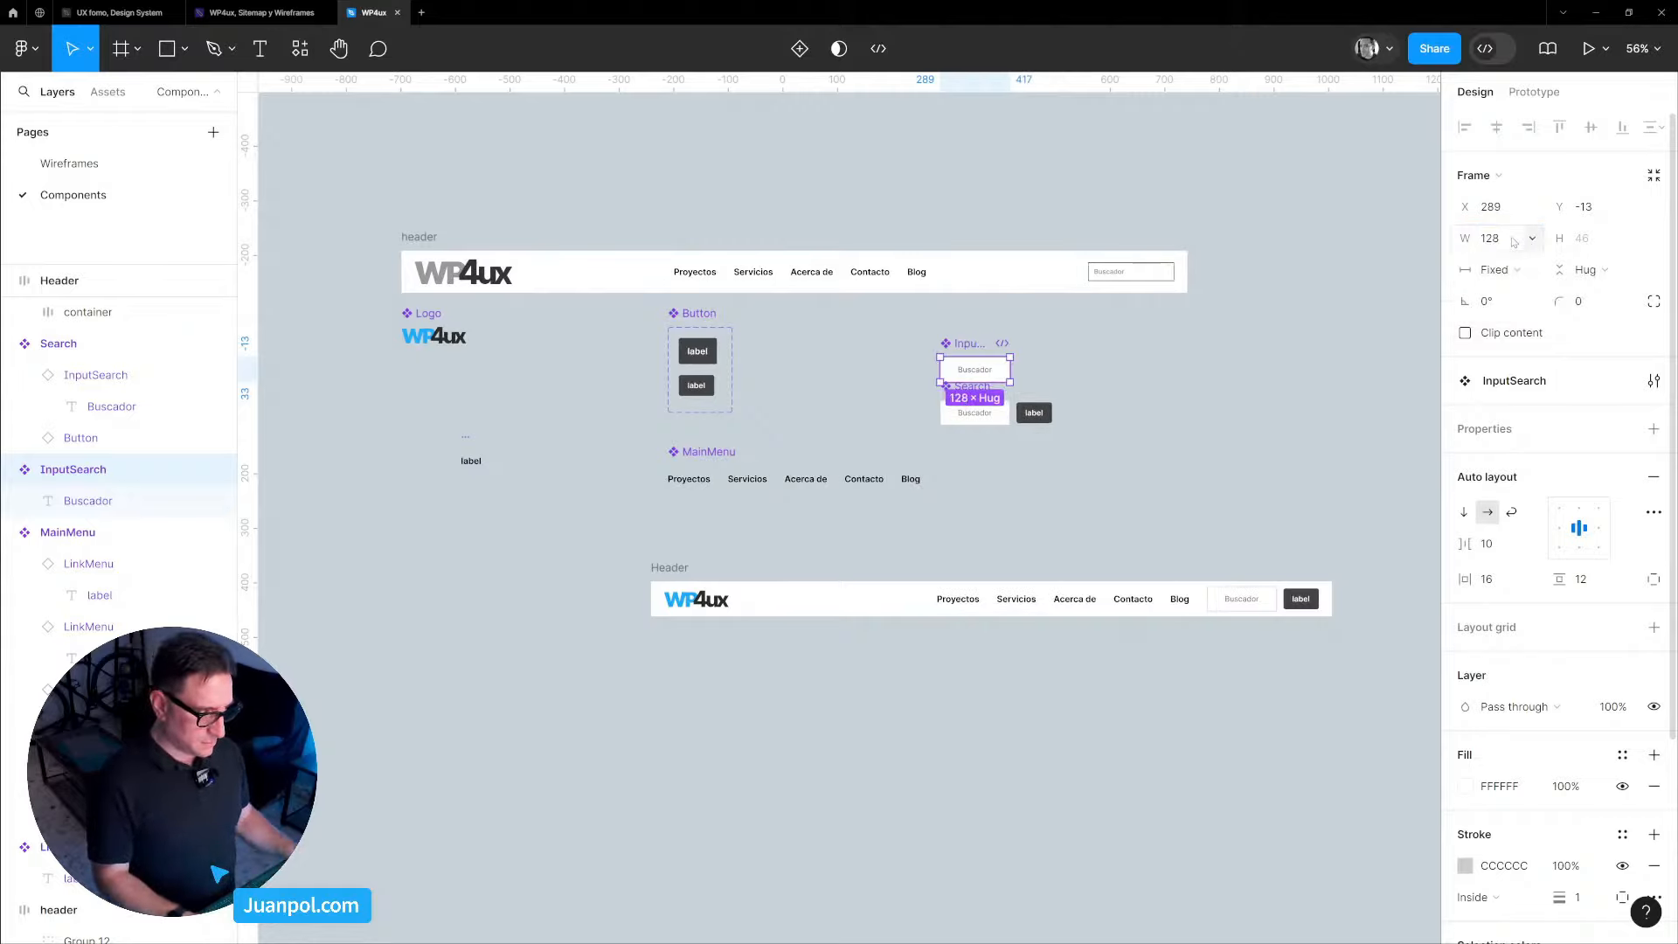
Align the InputSearch component's content to the middle left and check its instance in the Header.
scroll(978, 367, "up", 5)
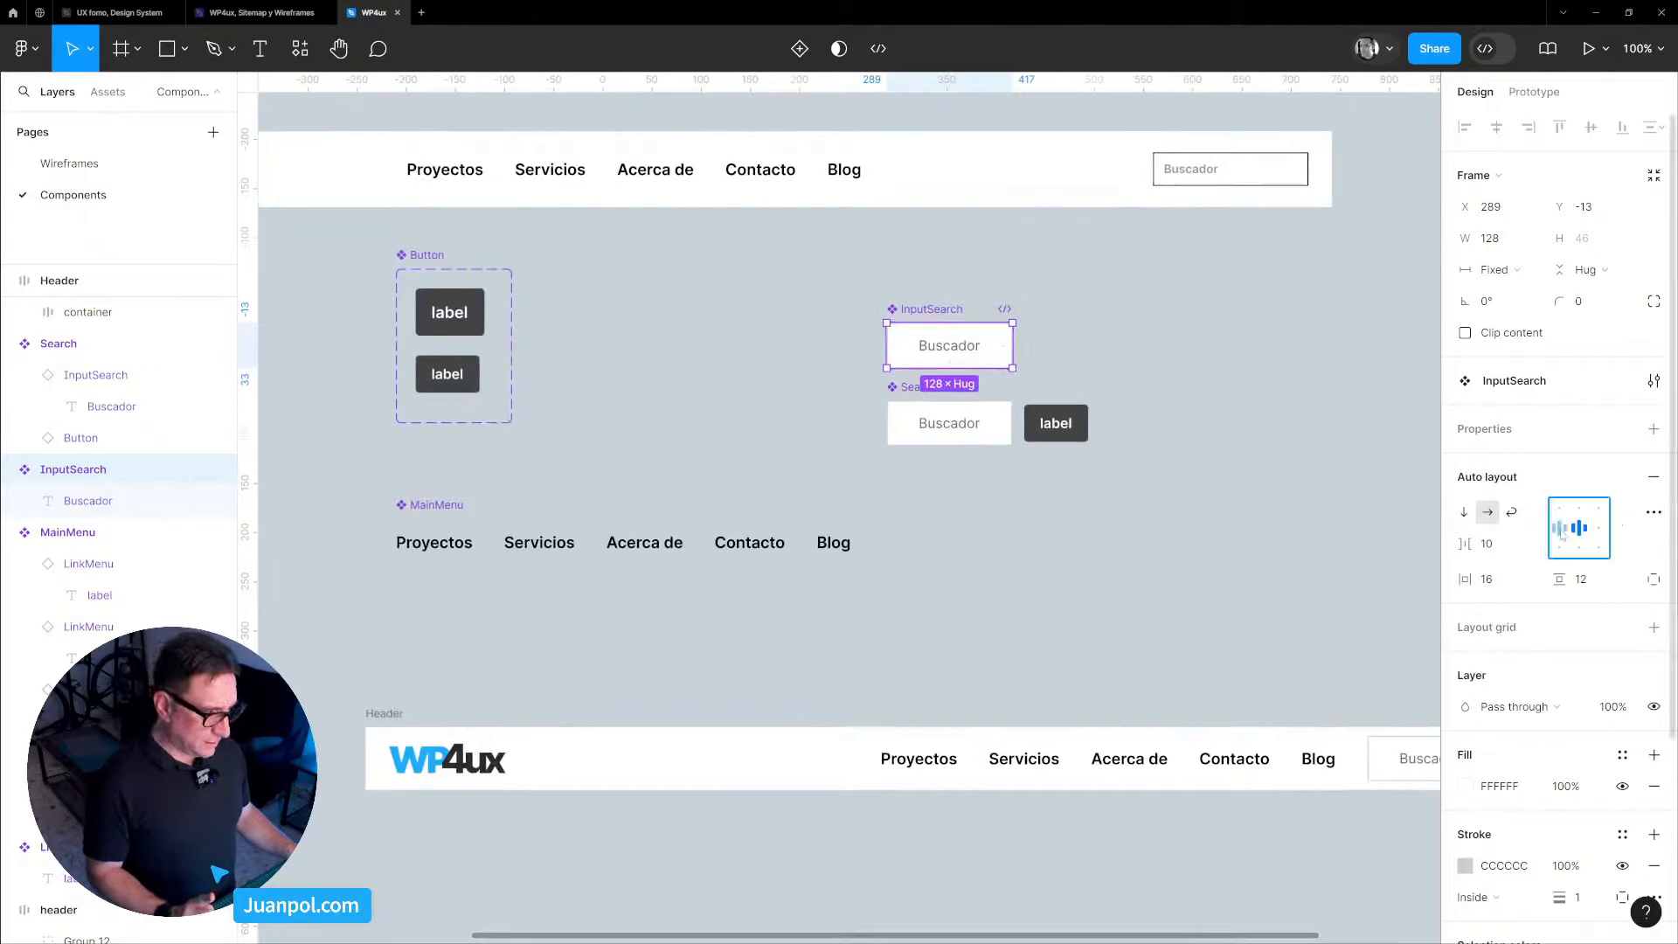
left_click(1560, 529)
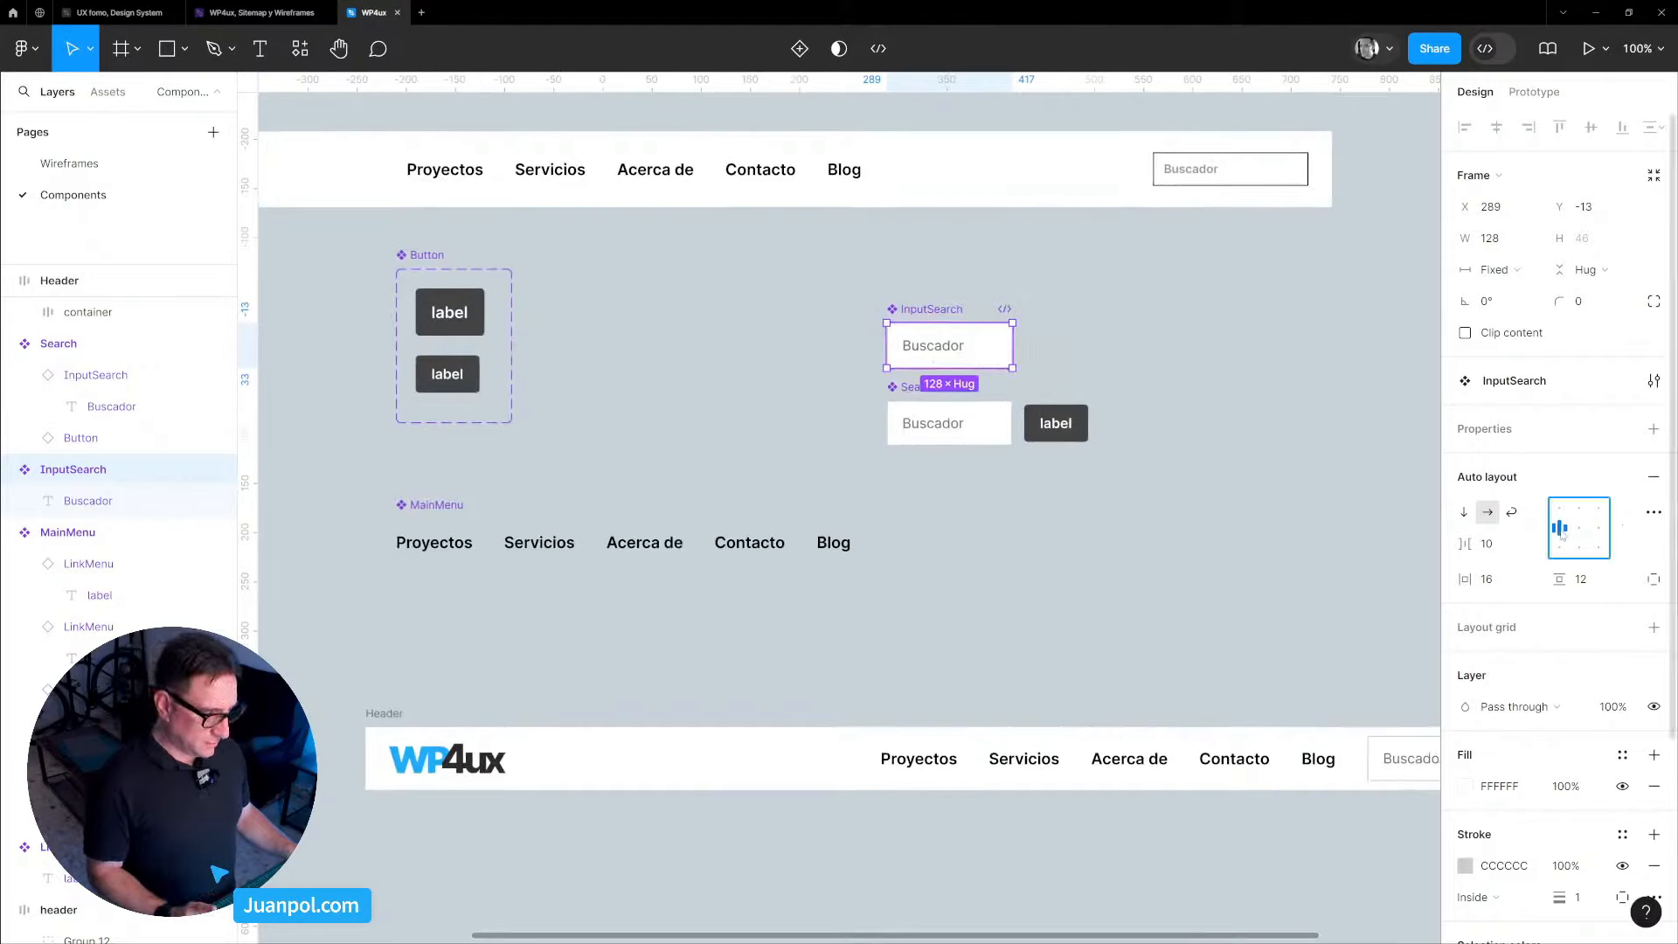
left_click(1280, 564)
left_click_drag(1190, 521, 824, 464)
left_click(1065, 702, "ctrl")
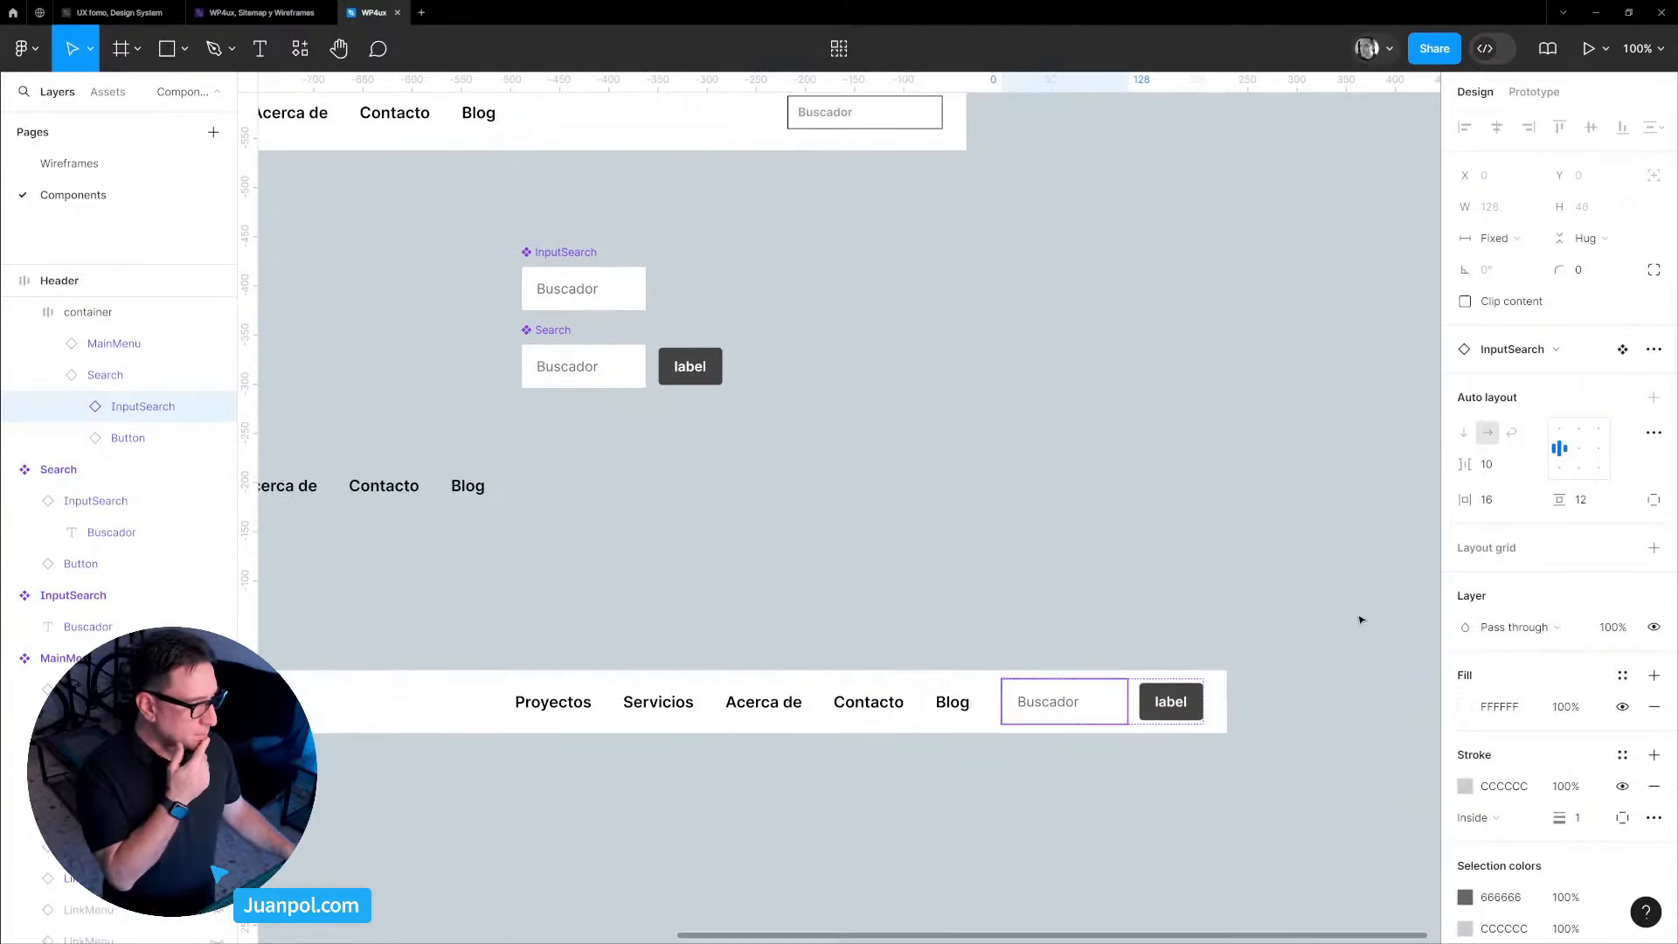
left_click(977, 486)
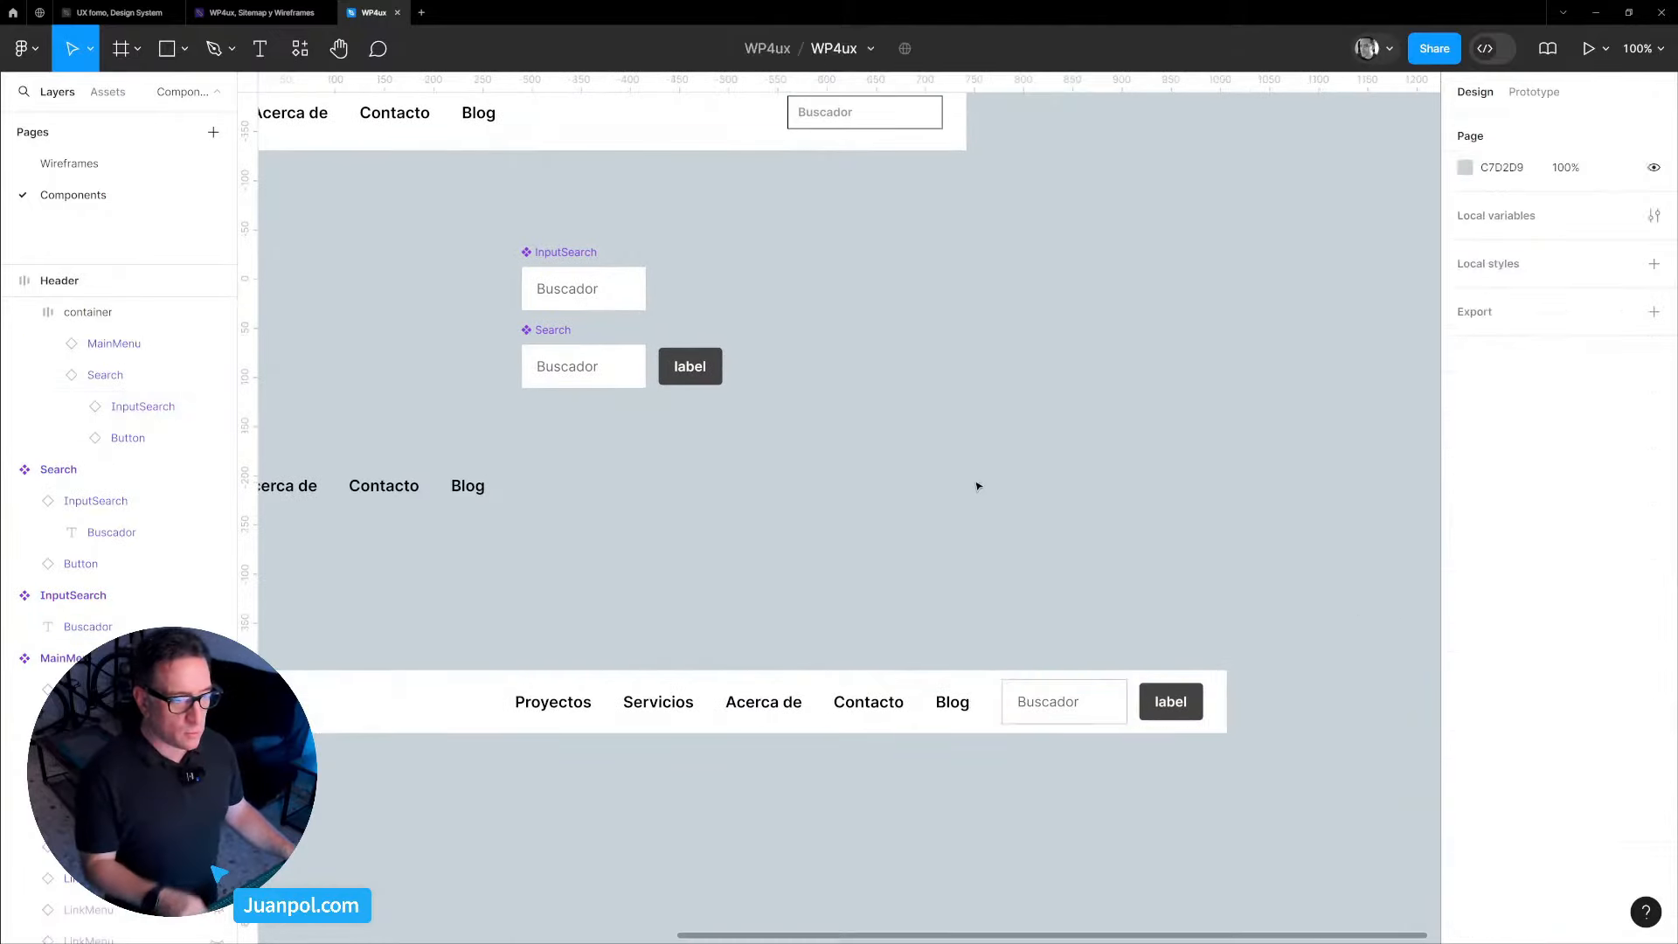
Create a text property named "placeholder" with the value "placeholder" for the InputSearch component's text.
left_click(559, 293)
left_click(1651, 666)
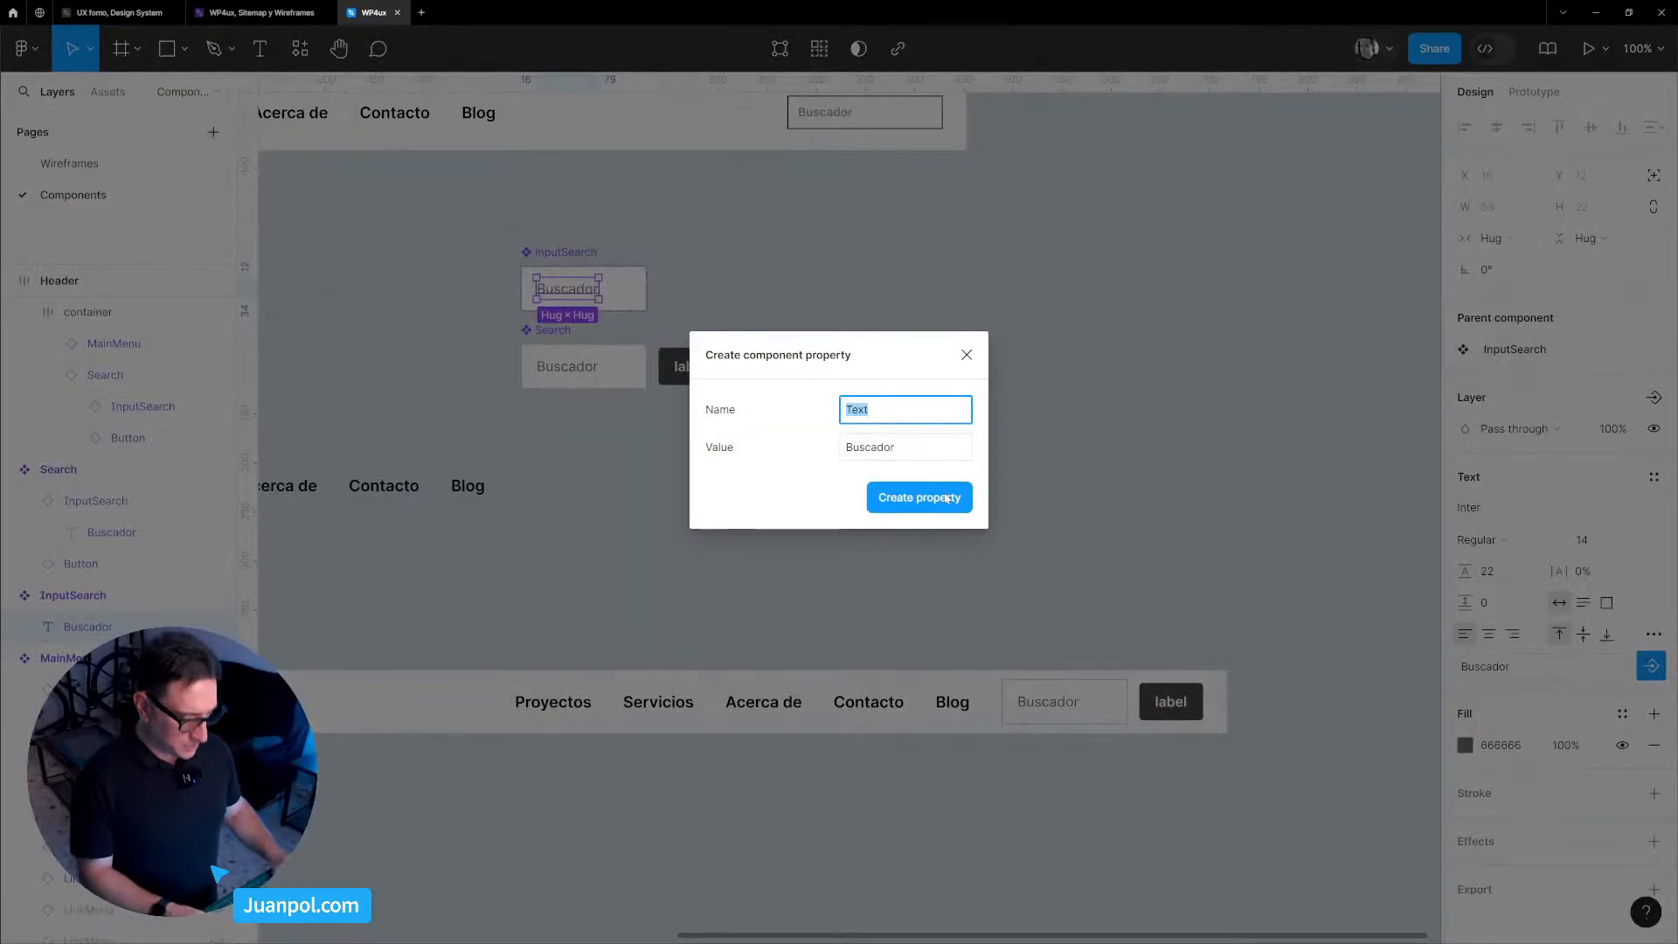
type("placeholder")
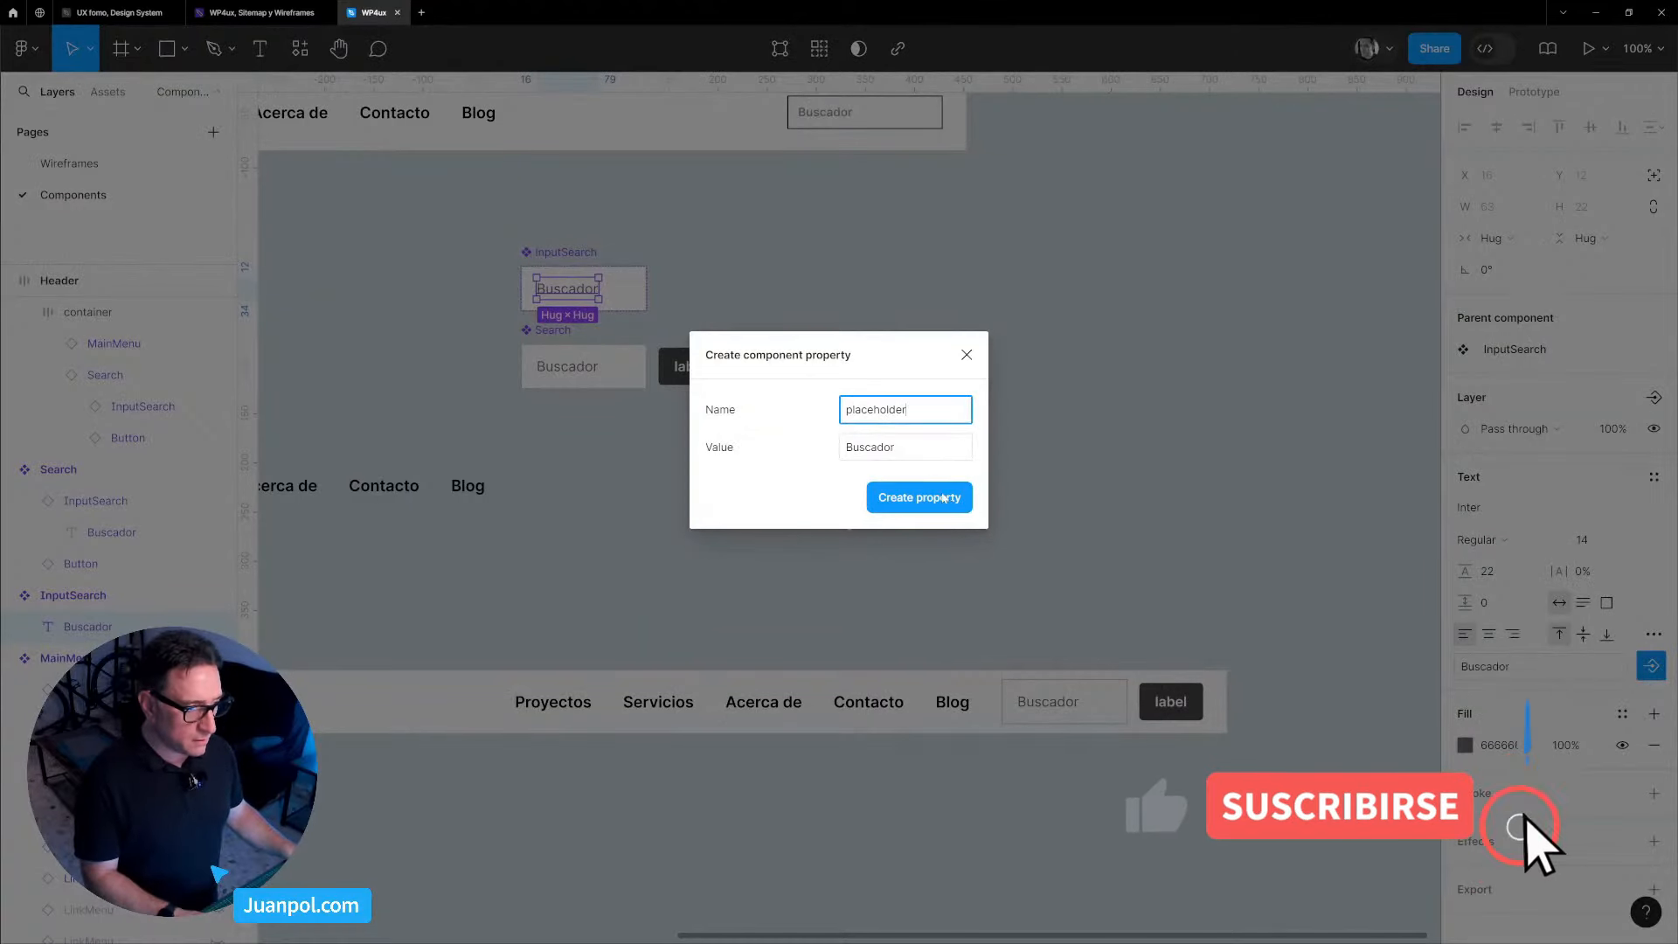
left_click(953, 446)
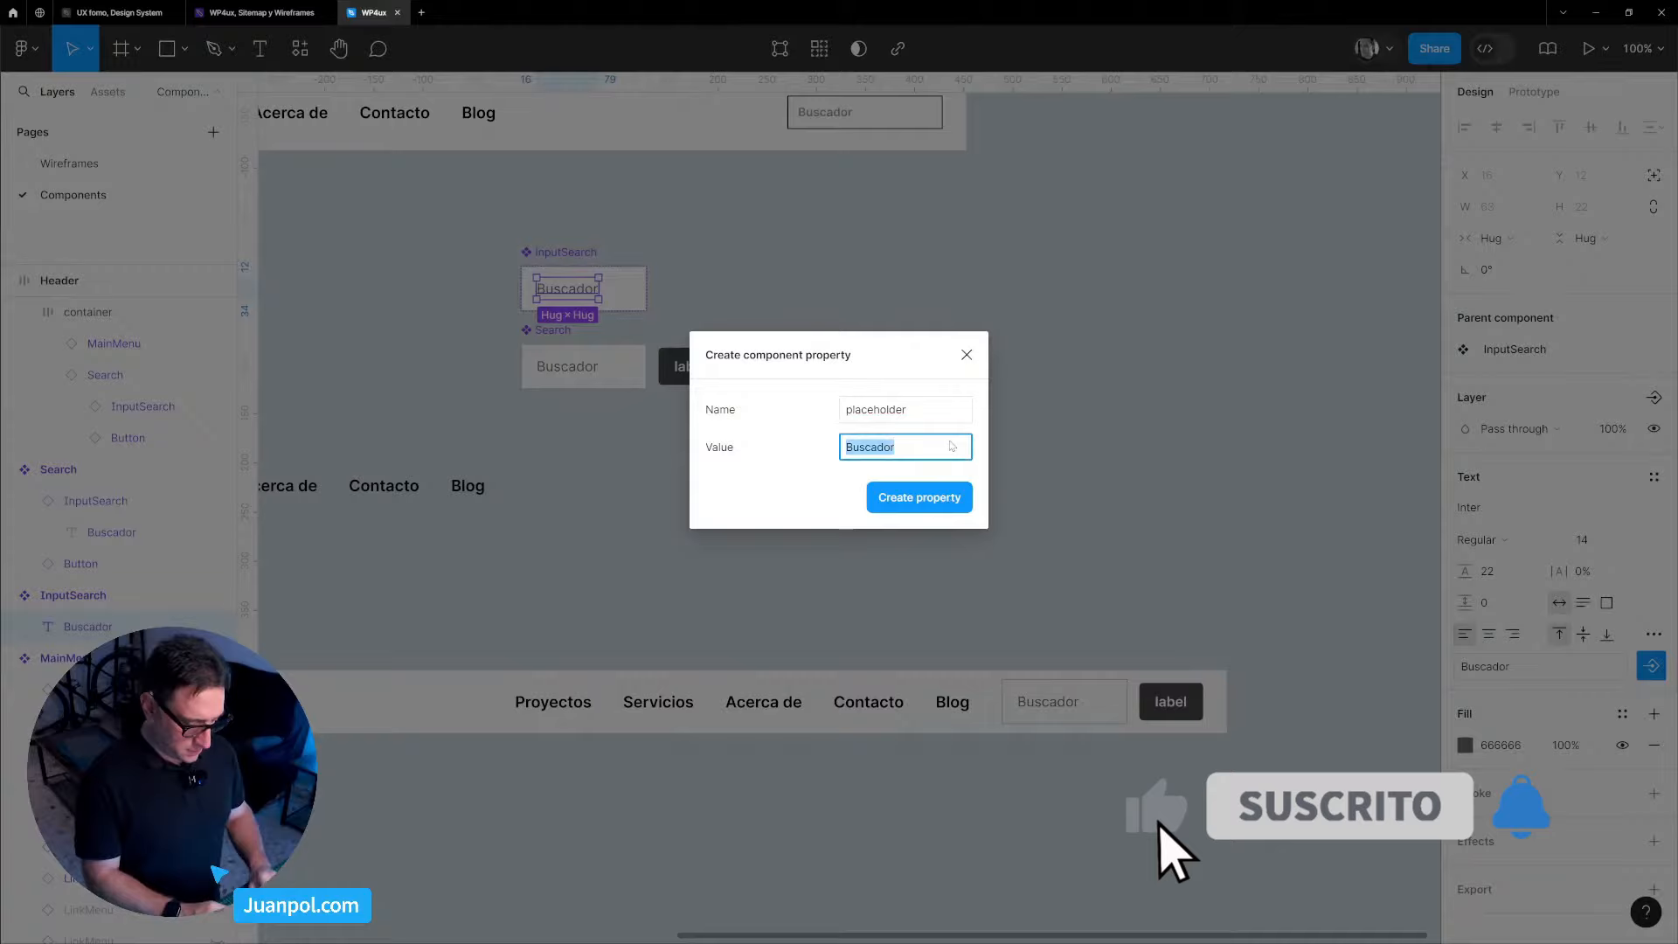
type("valuer")
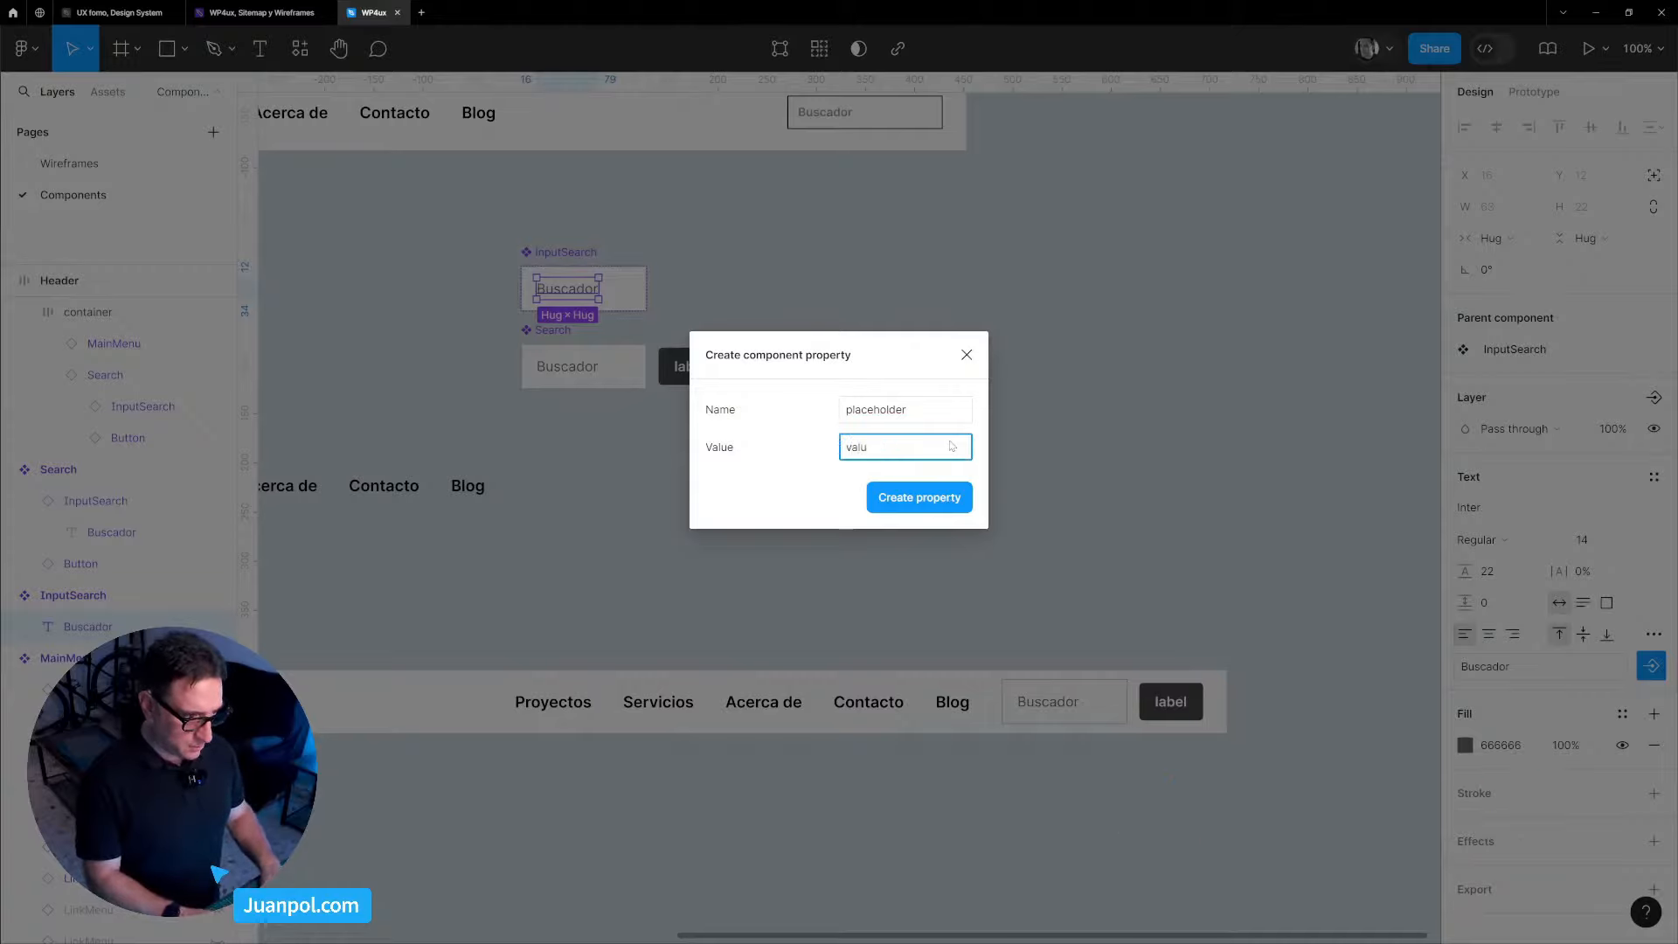
key("BackSpace")
key("BackSpace")
key("BackSpace")
key("BackSpace")
type("placeholder")
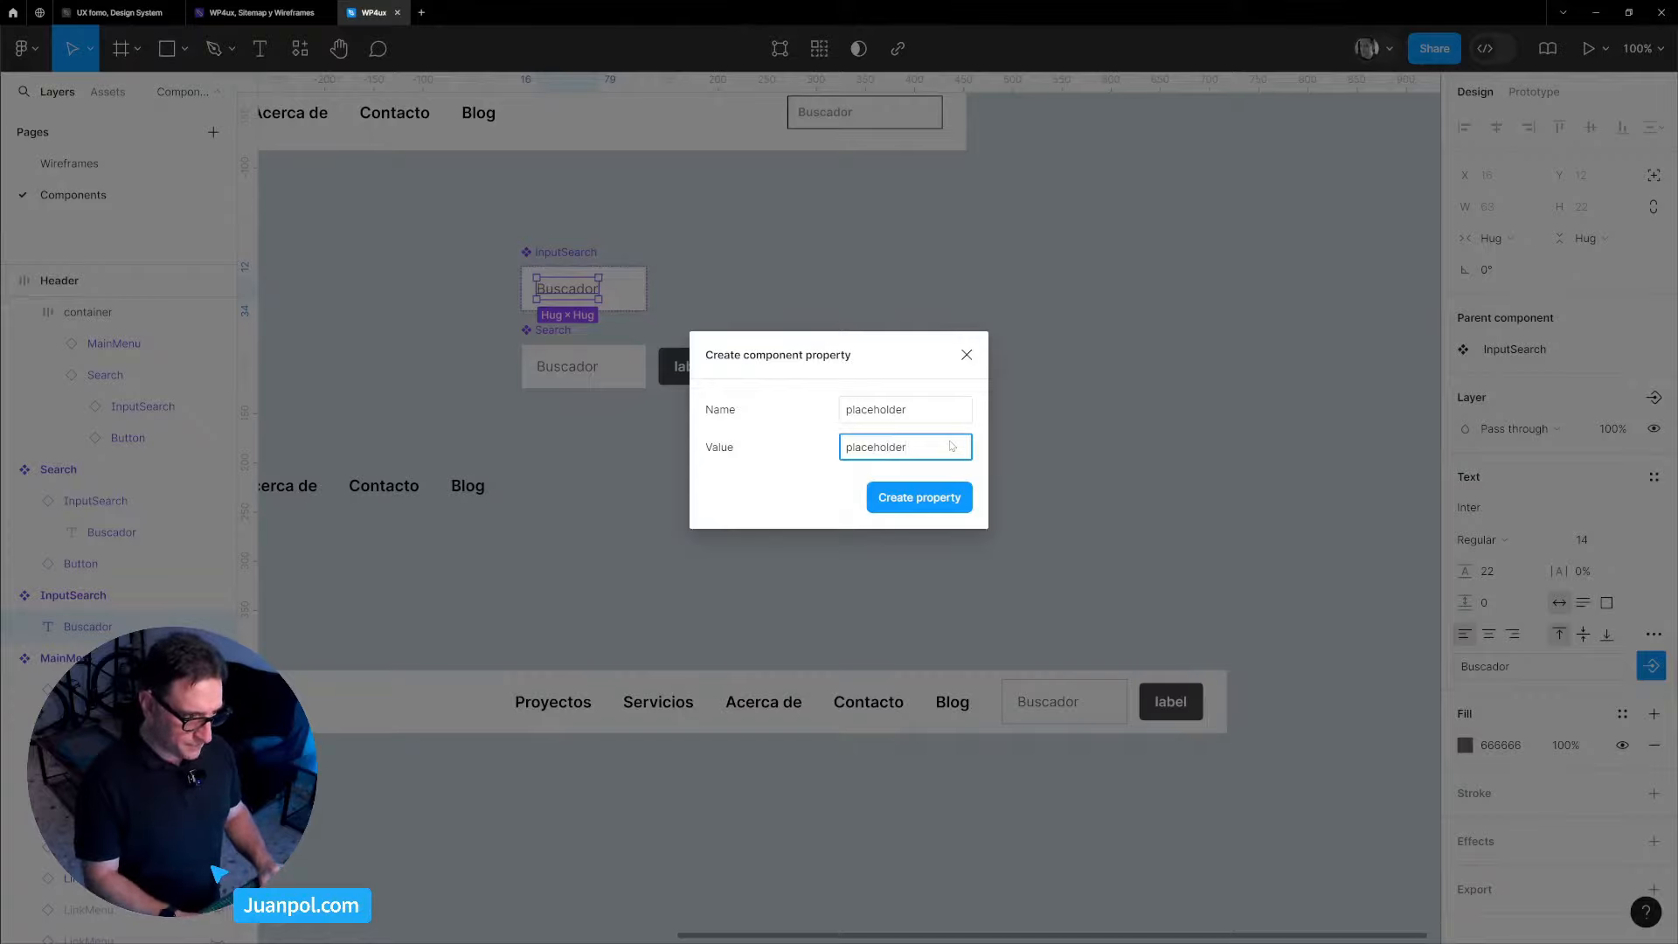
key("Return")
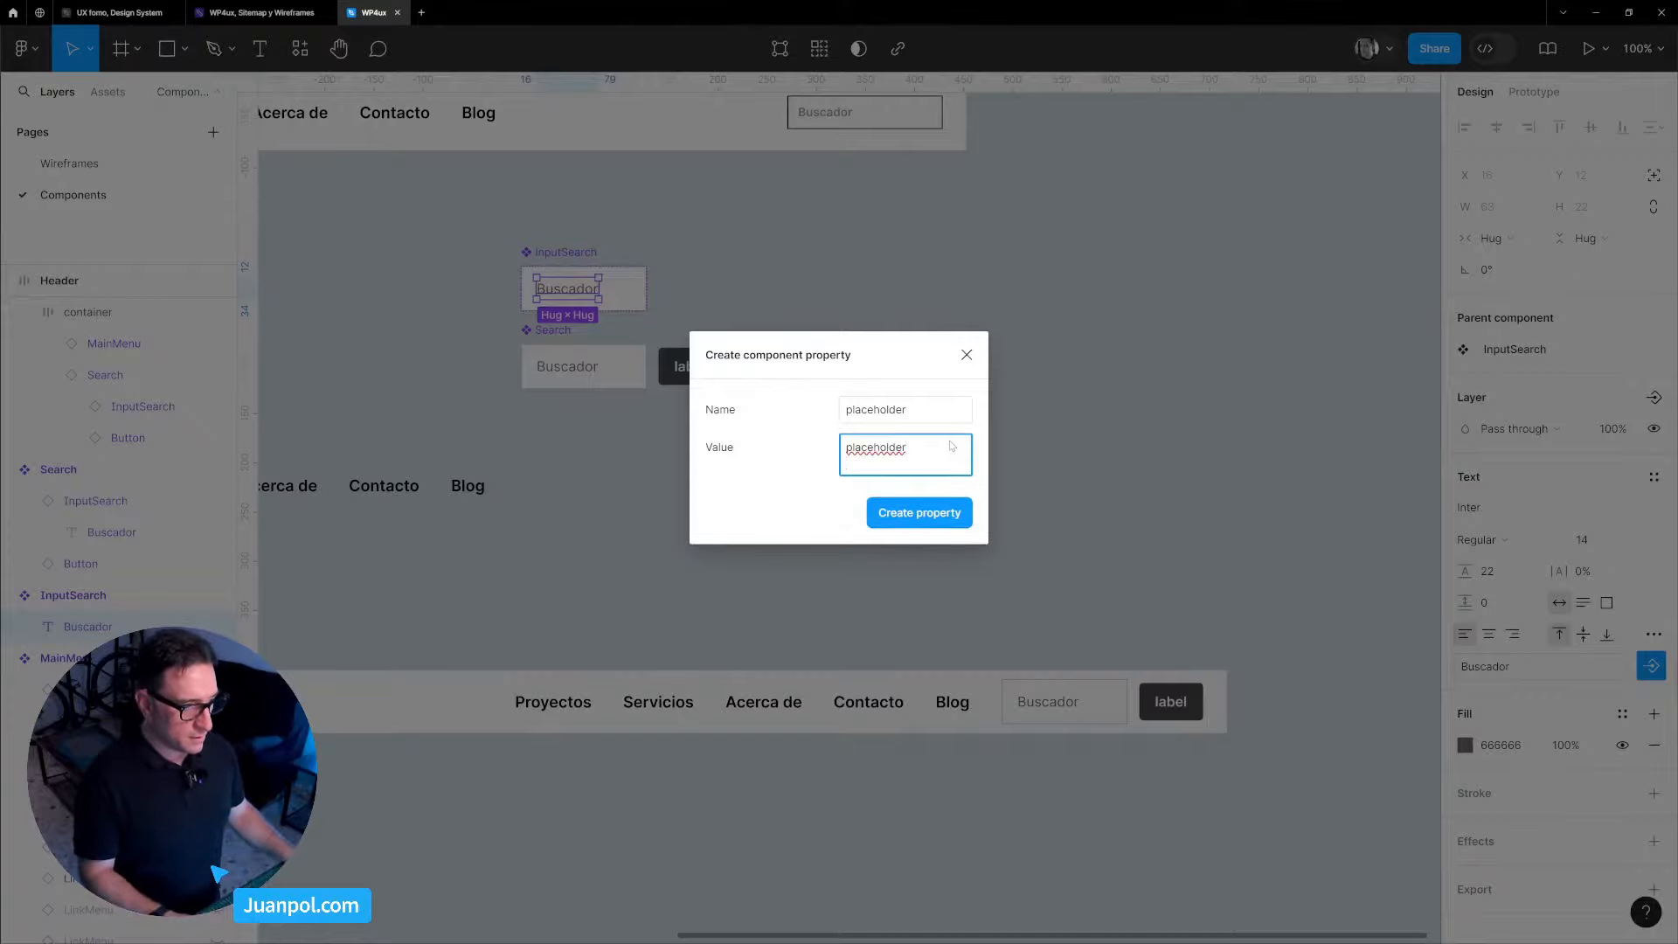
key("BackSpace")
left_click(922, 495)
left_click(997, 494)
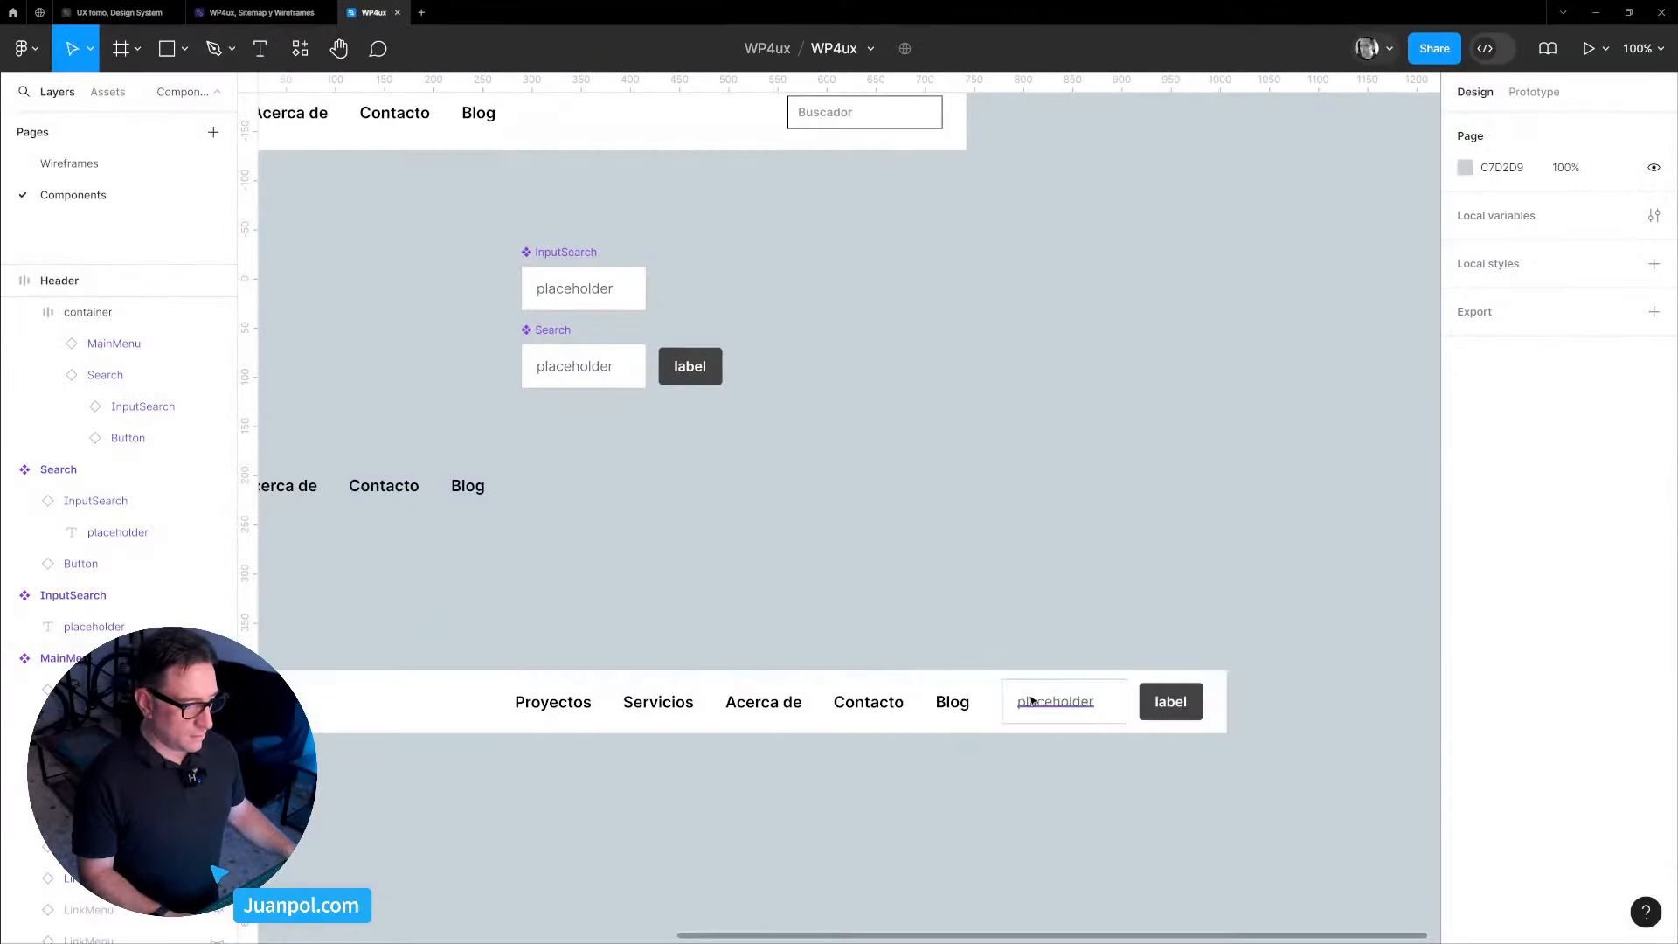
Set the placeholder of the Header's InputSearch instance to "Buscar en esta web".
left_click(1031, 700)
left_click(1053, 699)
left_click(1056, 700)
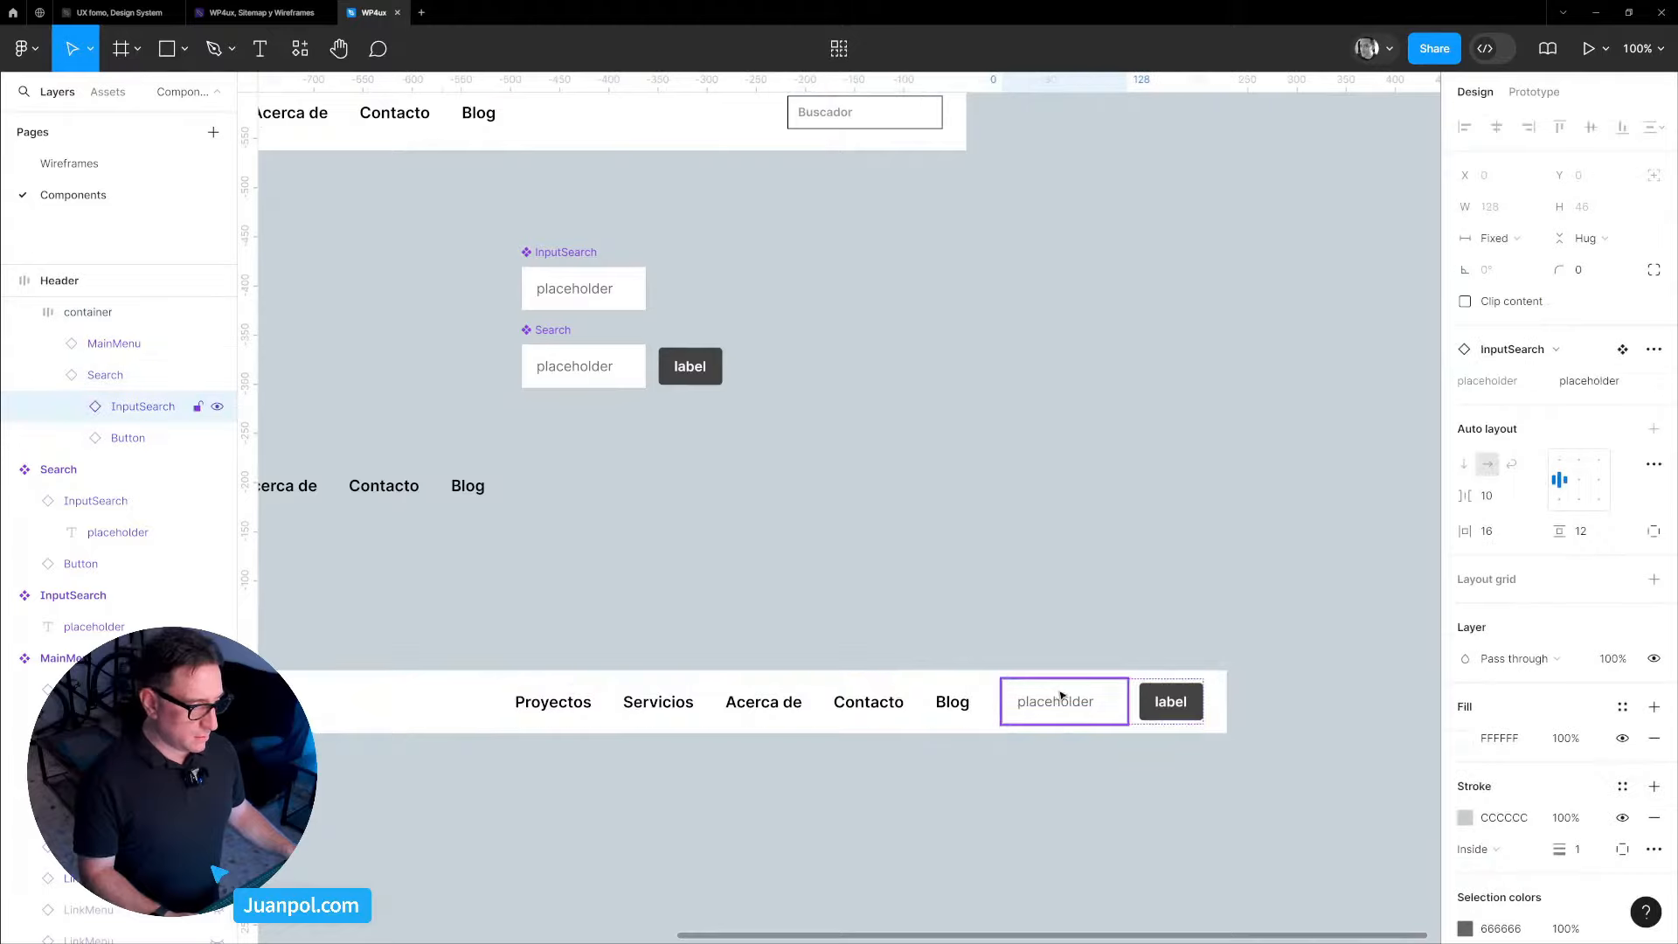
left_click(1615, 382)
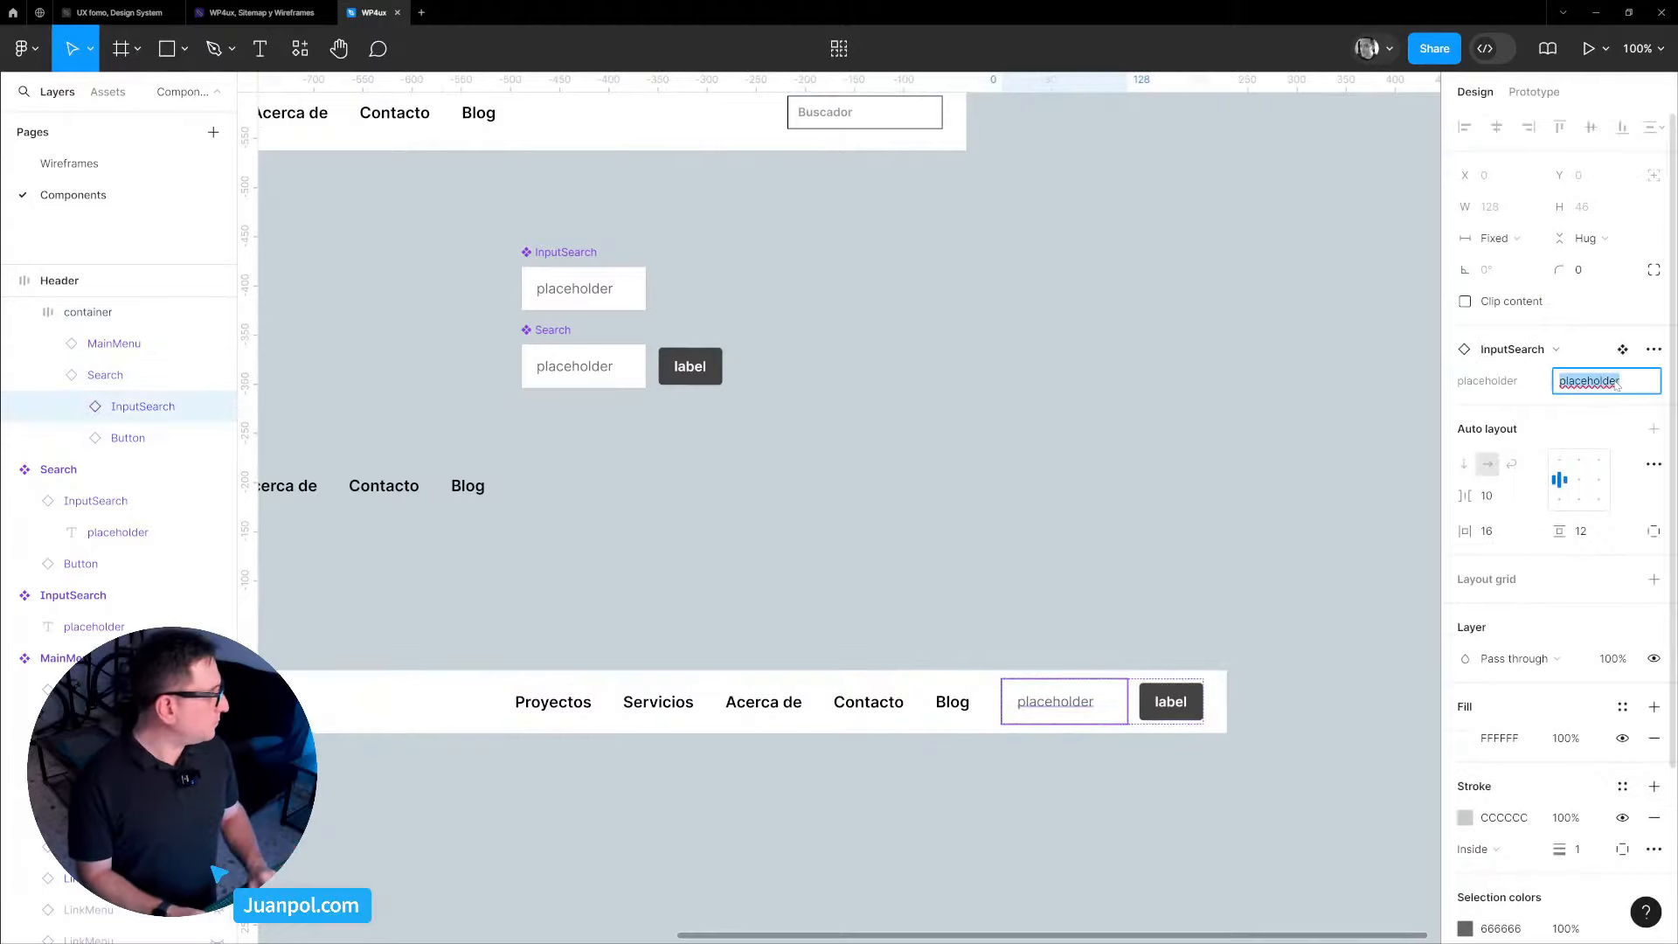
type("Buscar en esta")
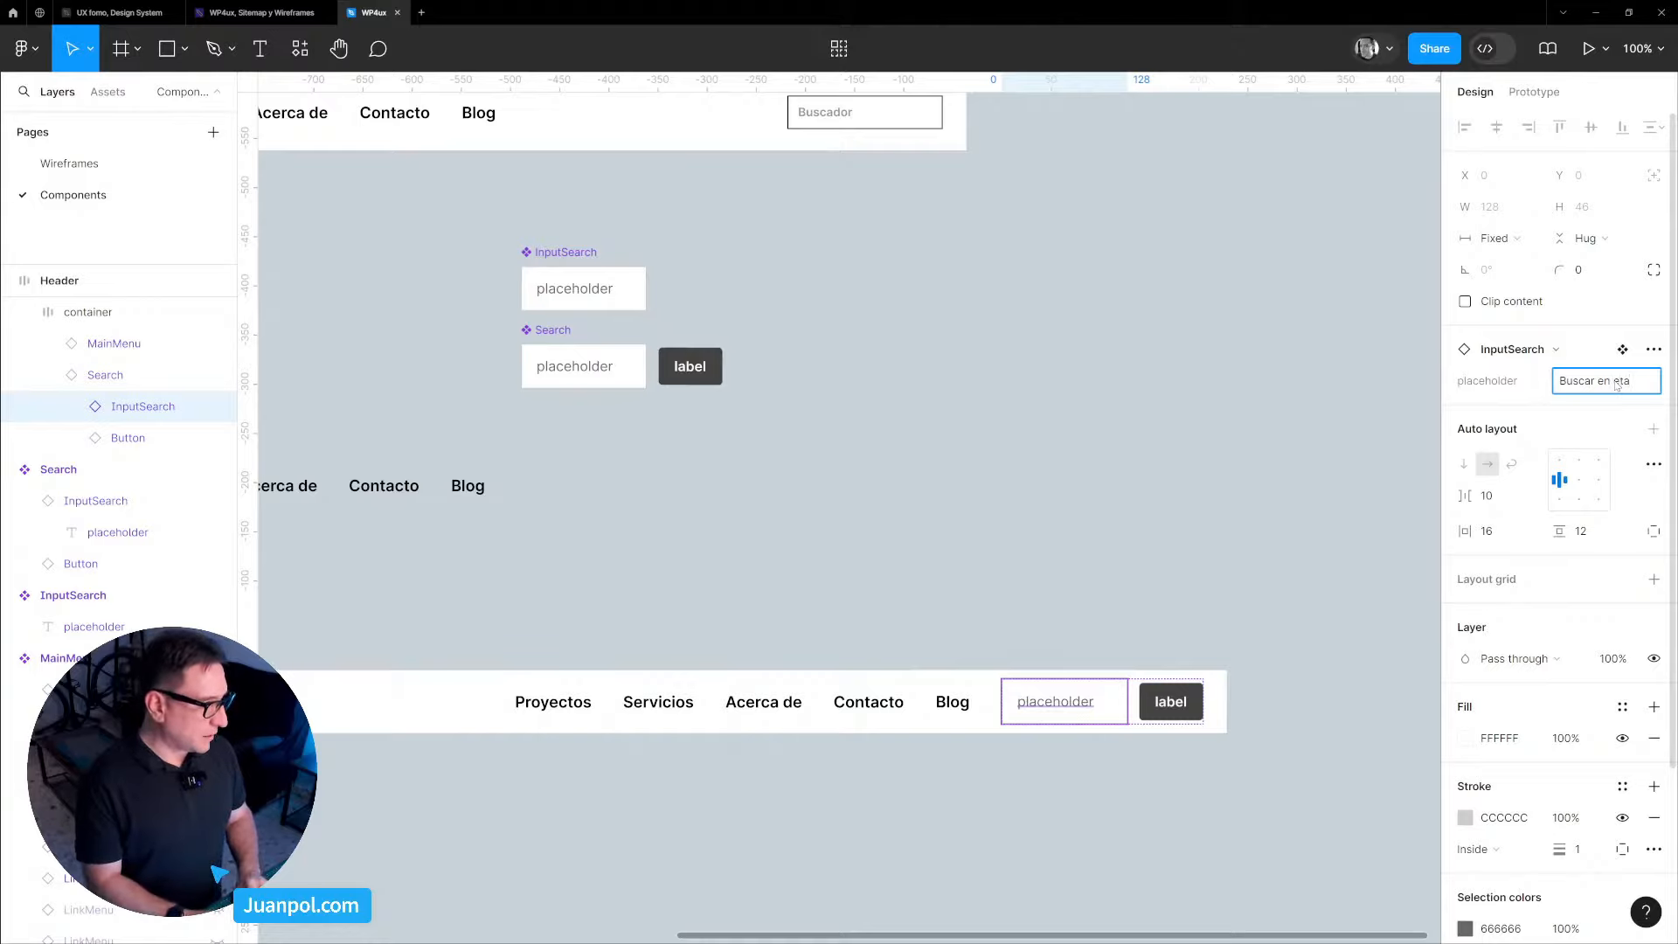
type(" web")
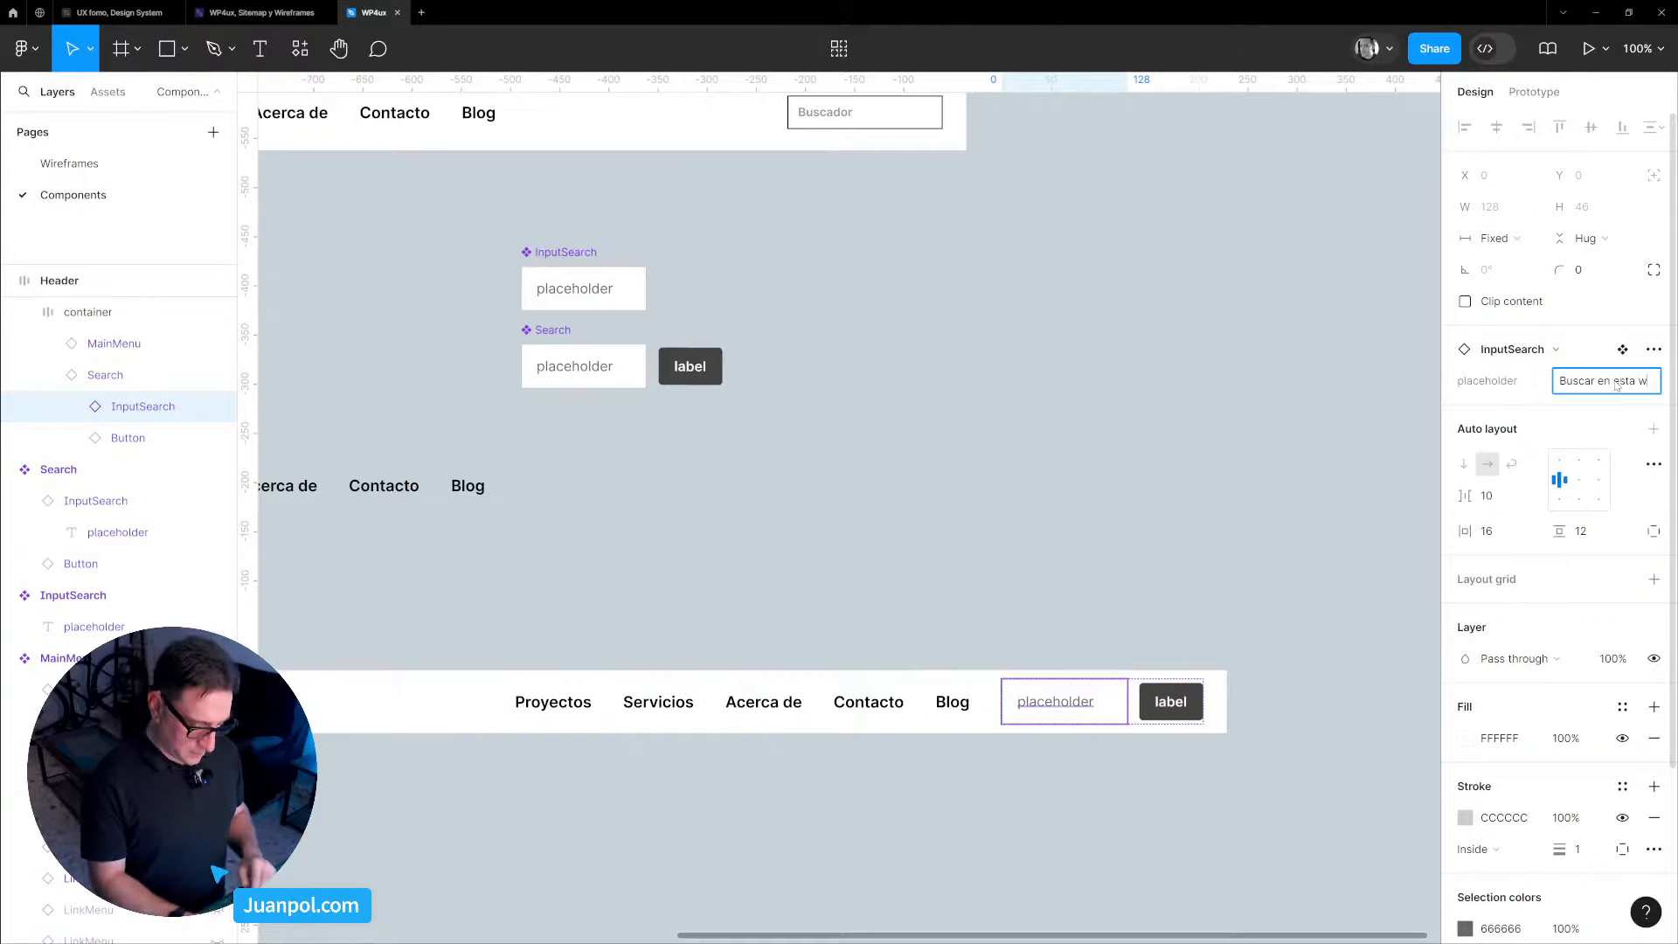
key("Return")
Set the main InputSearch component's width to hug its contents and move it farther above Search, to Y -66.
left_click(626, 287)
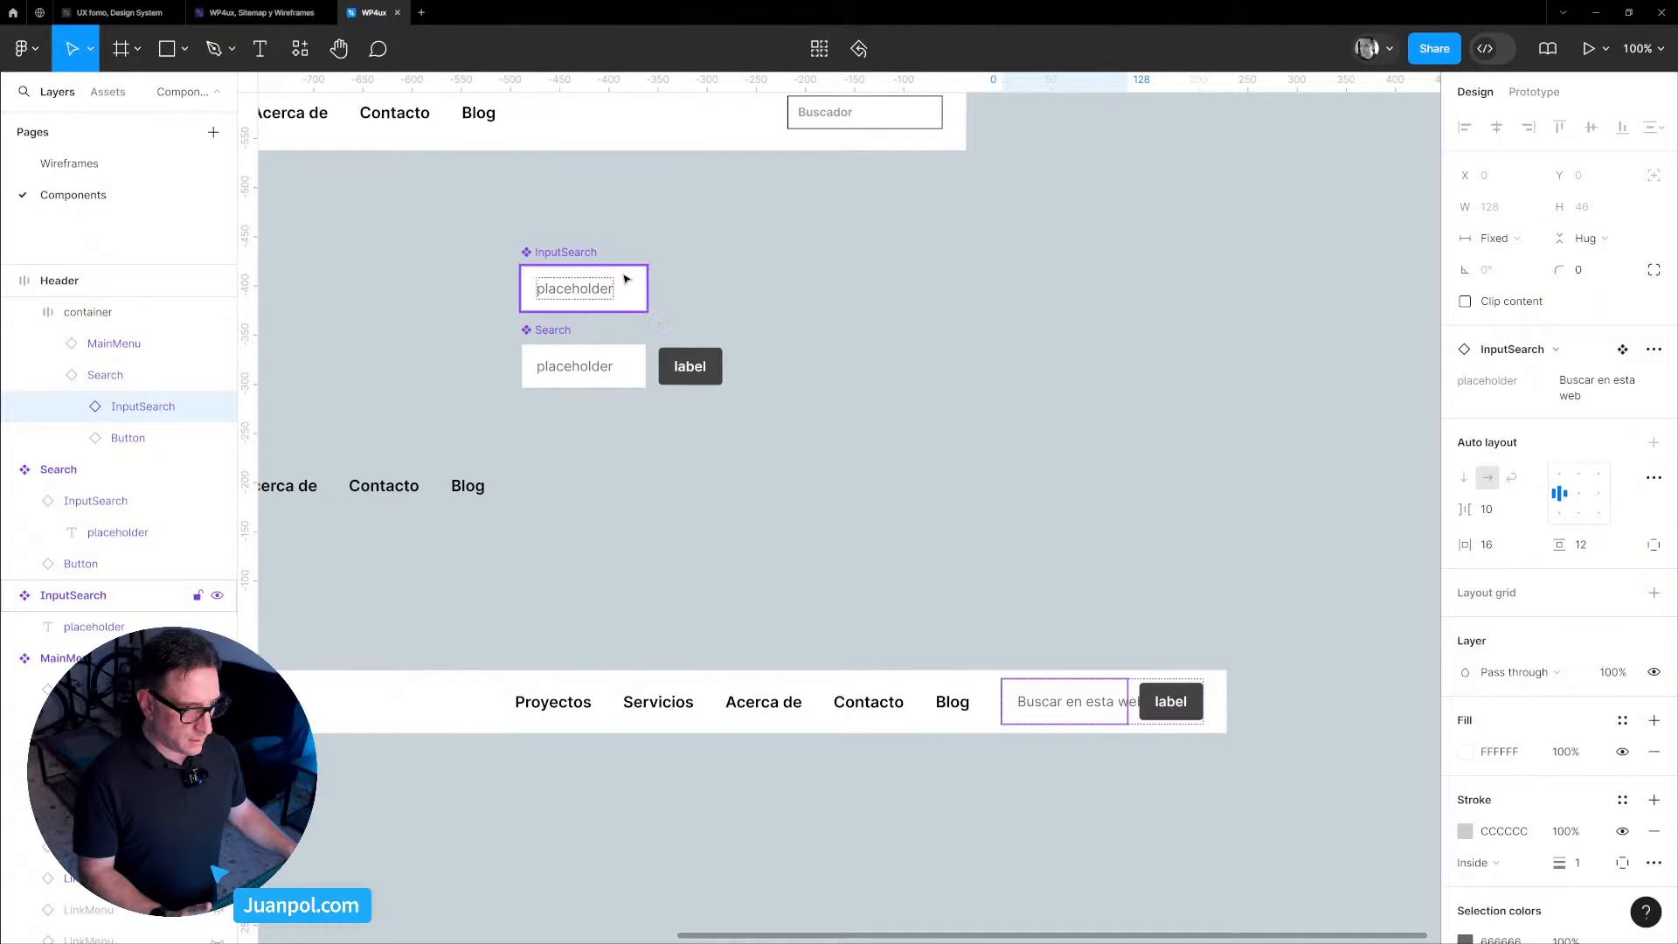
left_click(1497, 269)
left_click(1512, 289)
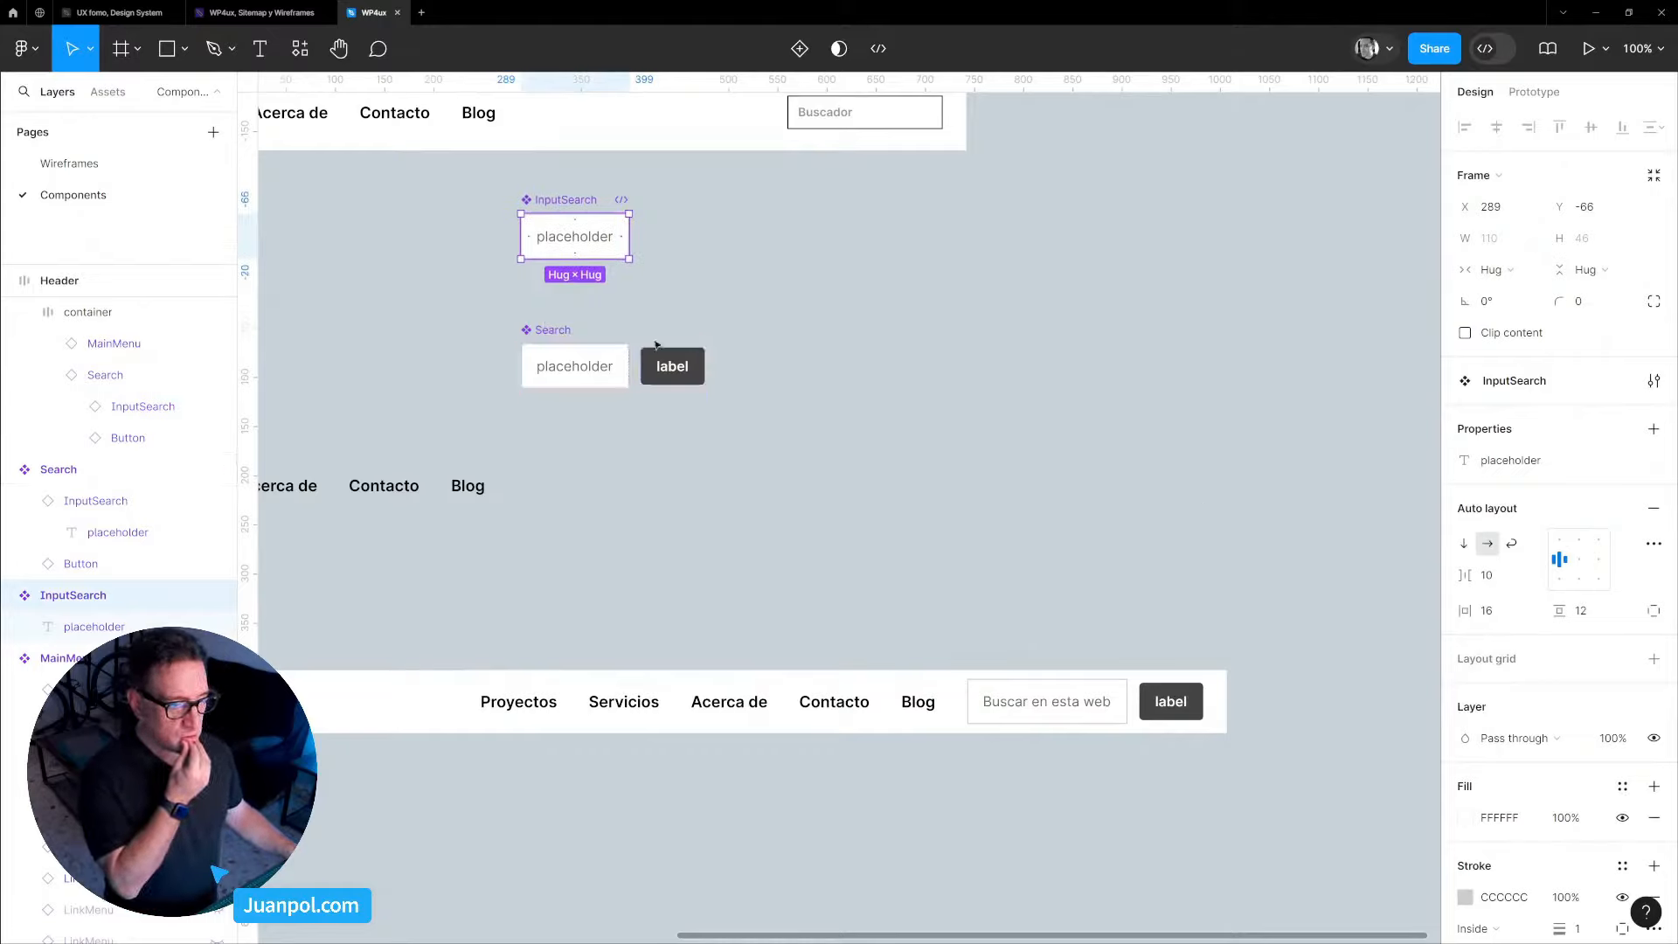
left_click(689, 382)
left_click(689, 382)
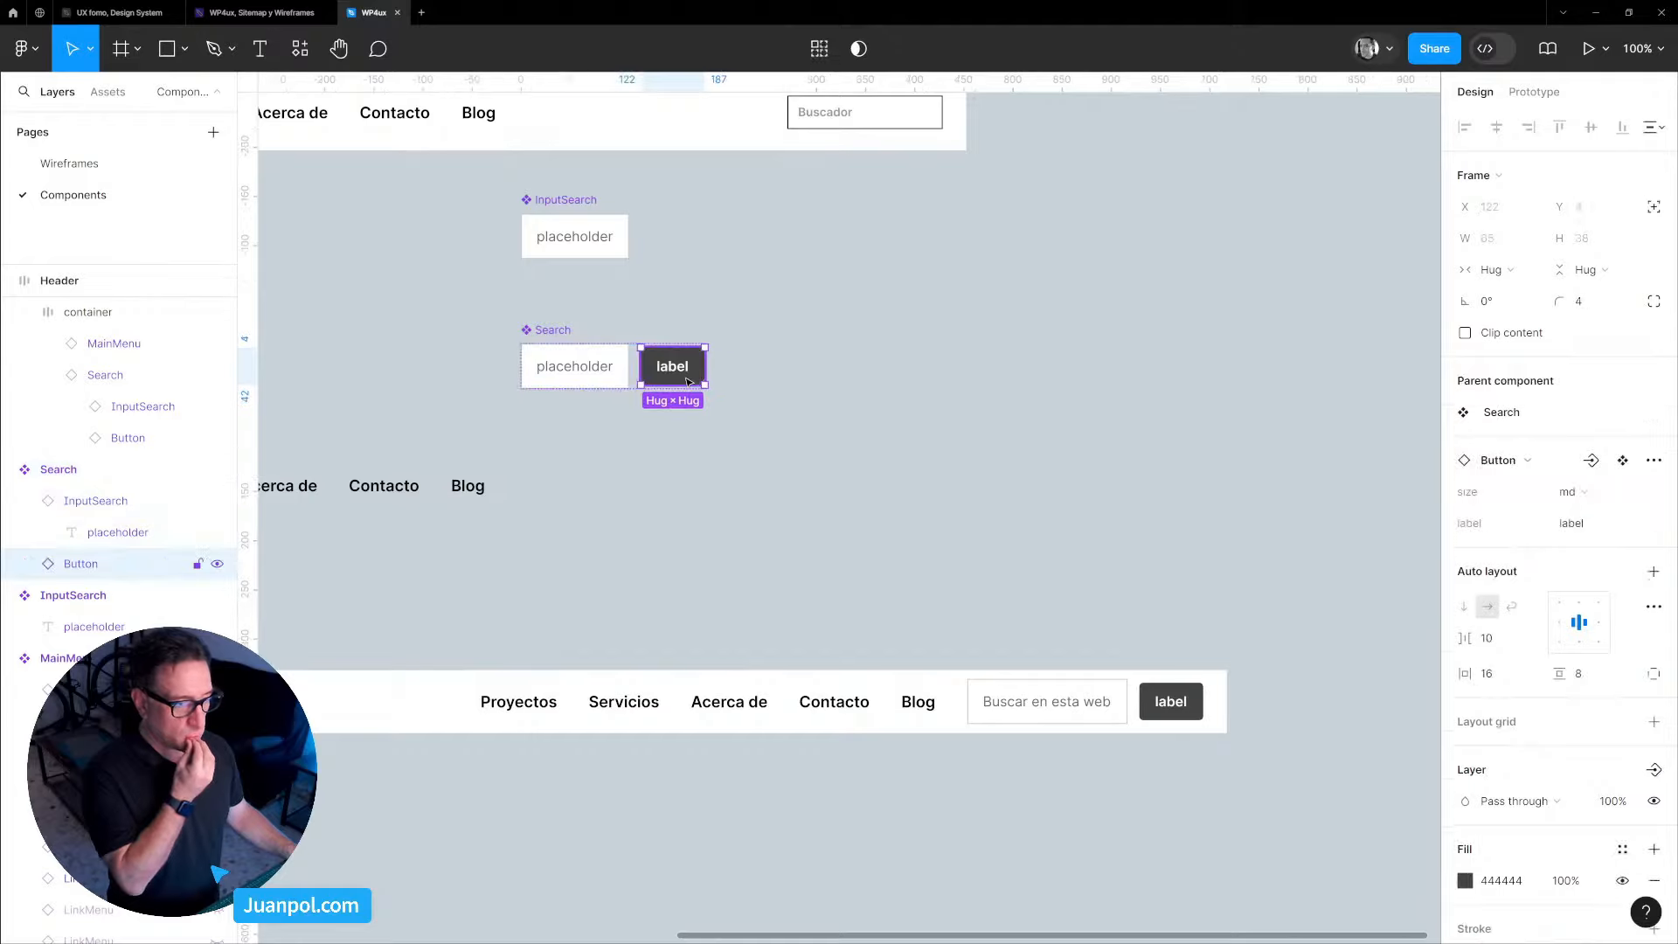
left_click(580, 385)
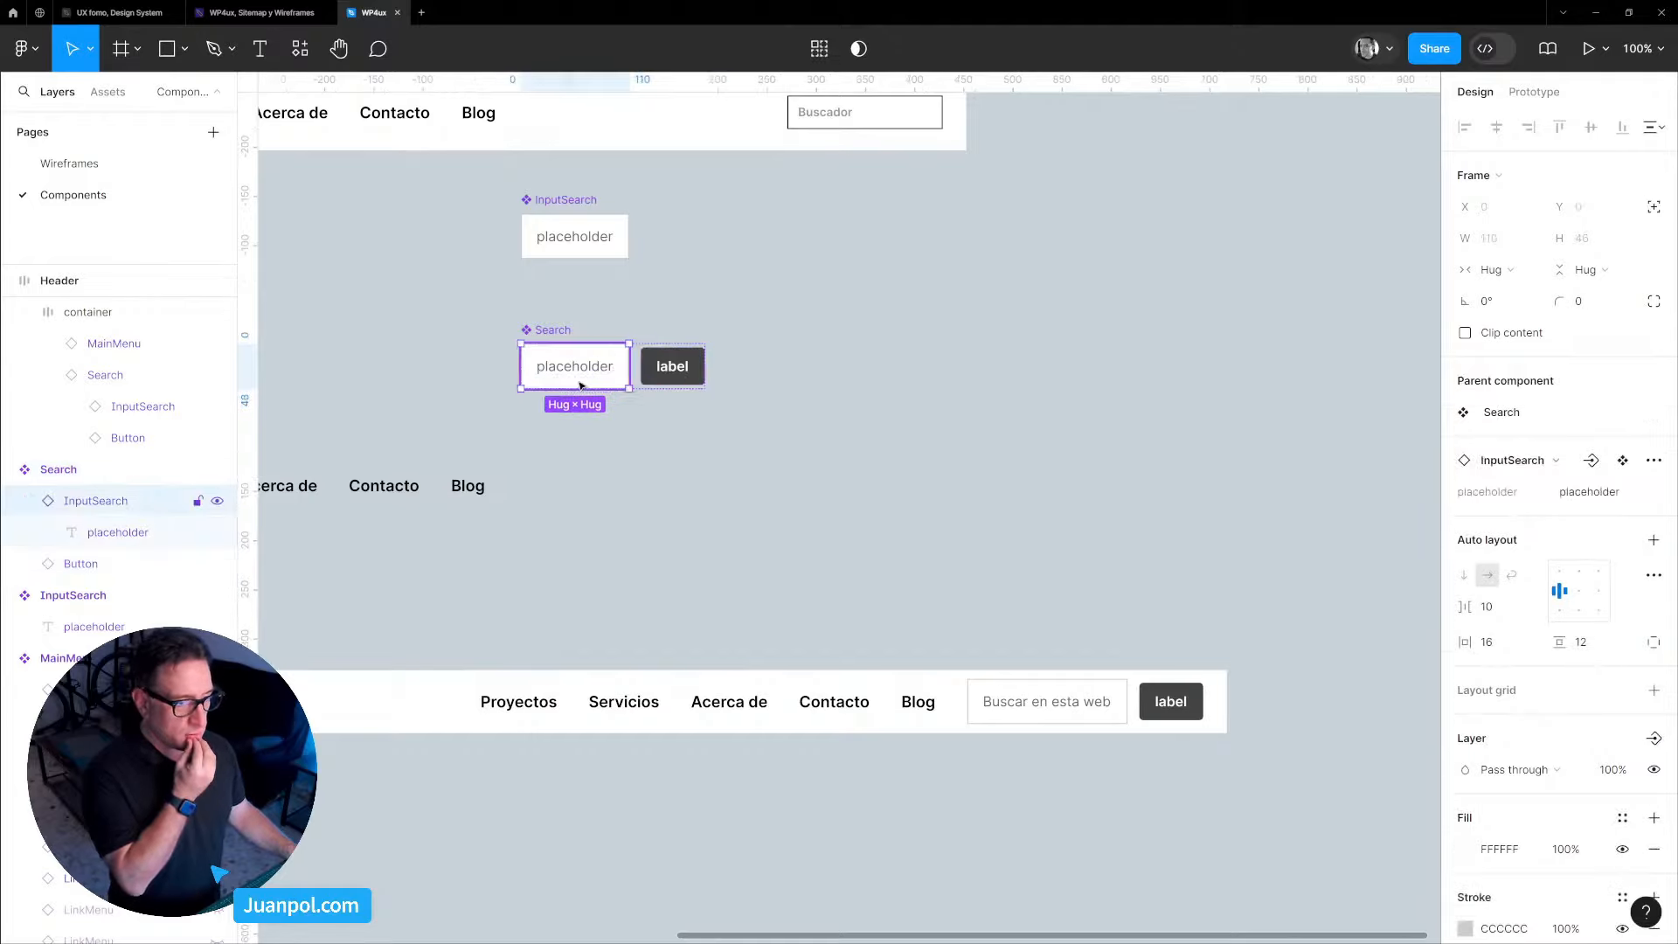
left_click(1584, 644)
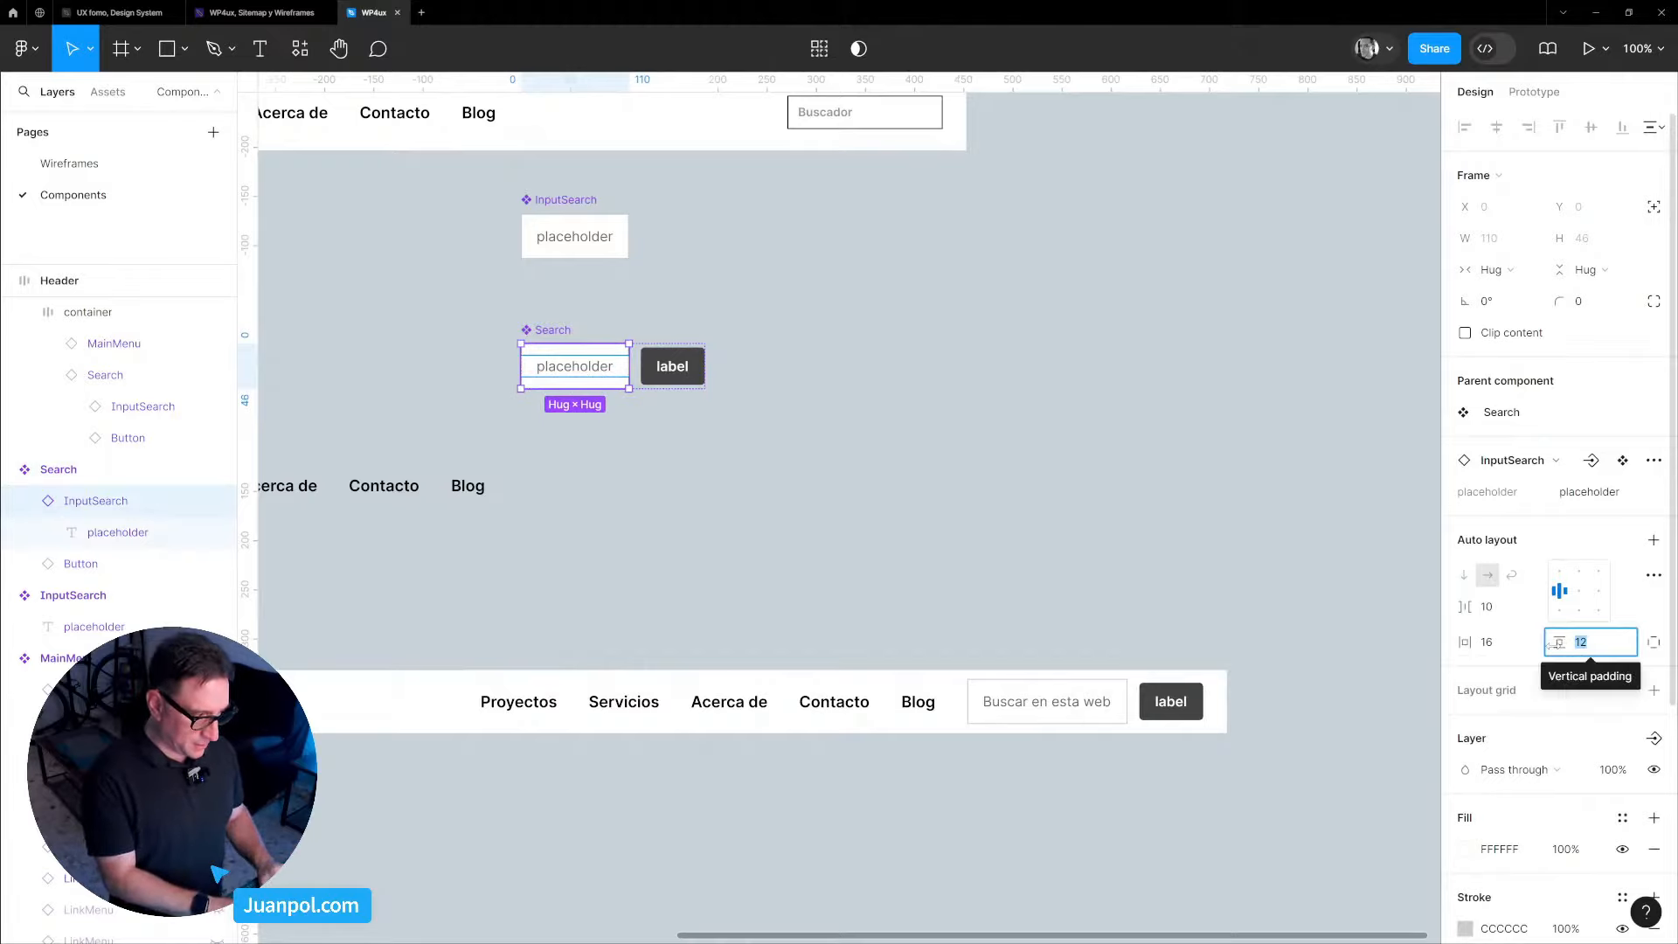
key("Escape")
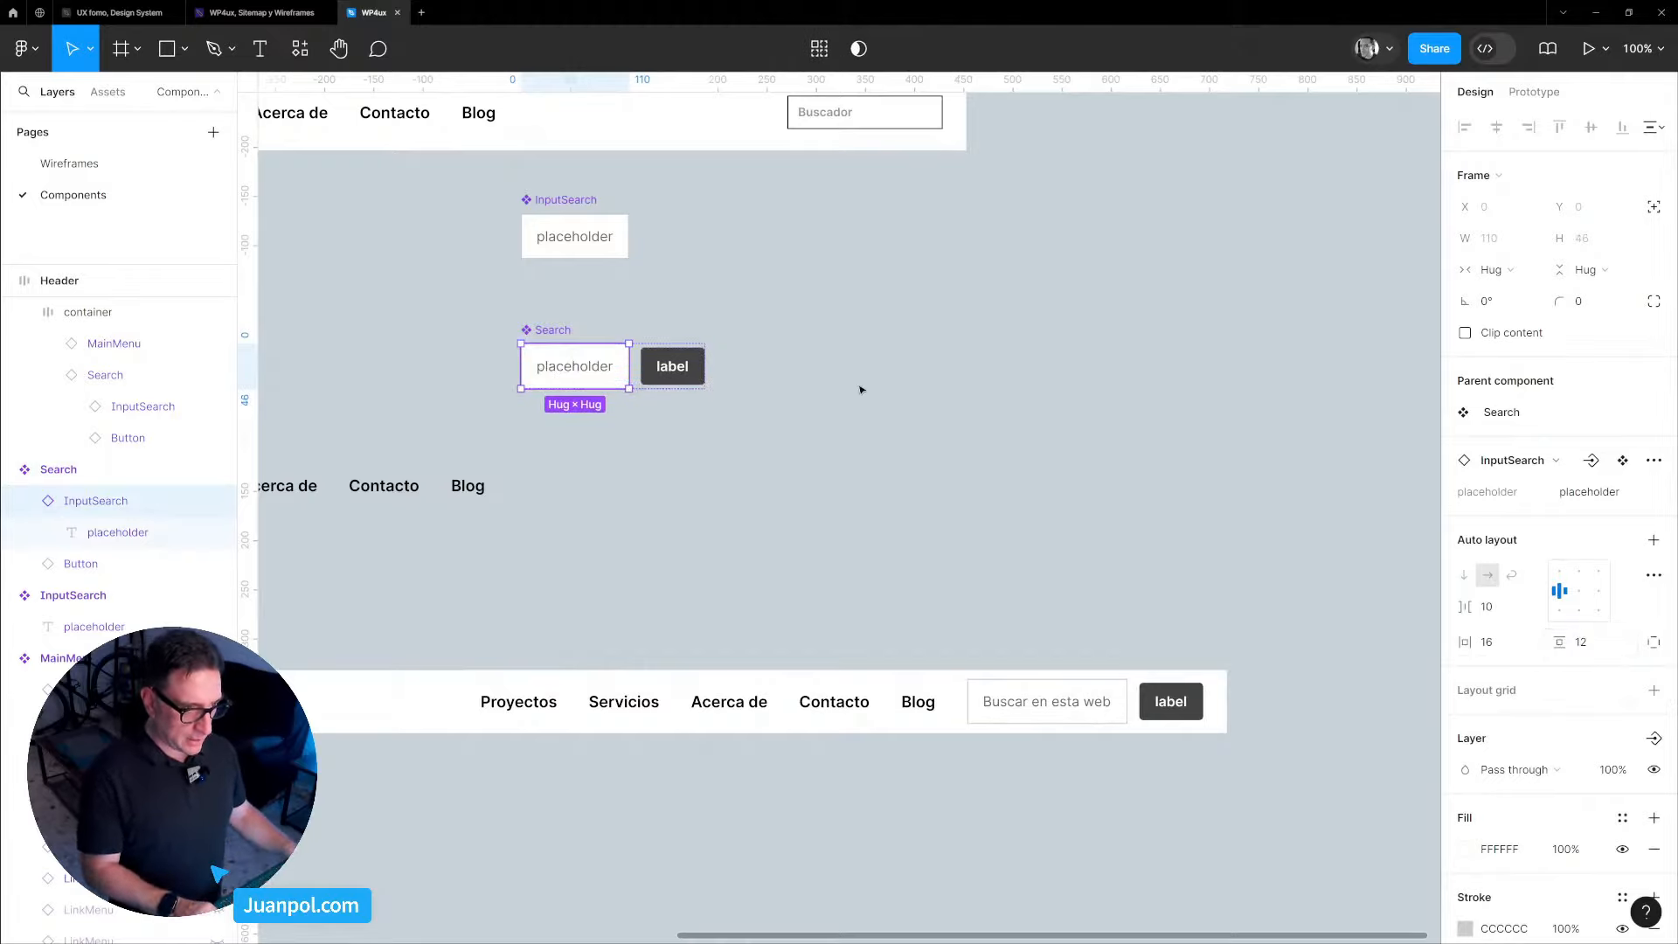
Try a vertical padding of 0 on the main InputSearch component and undo it.
left_click(566, 246)
left_click(1582, 610)
type("0")
key("Return")
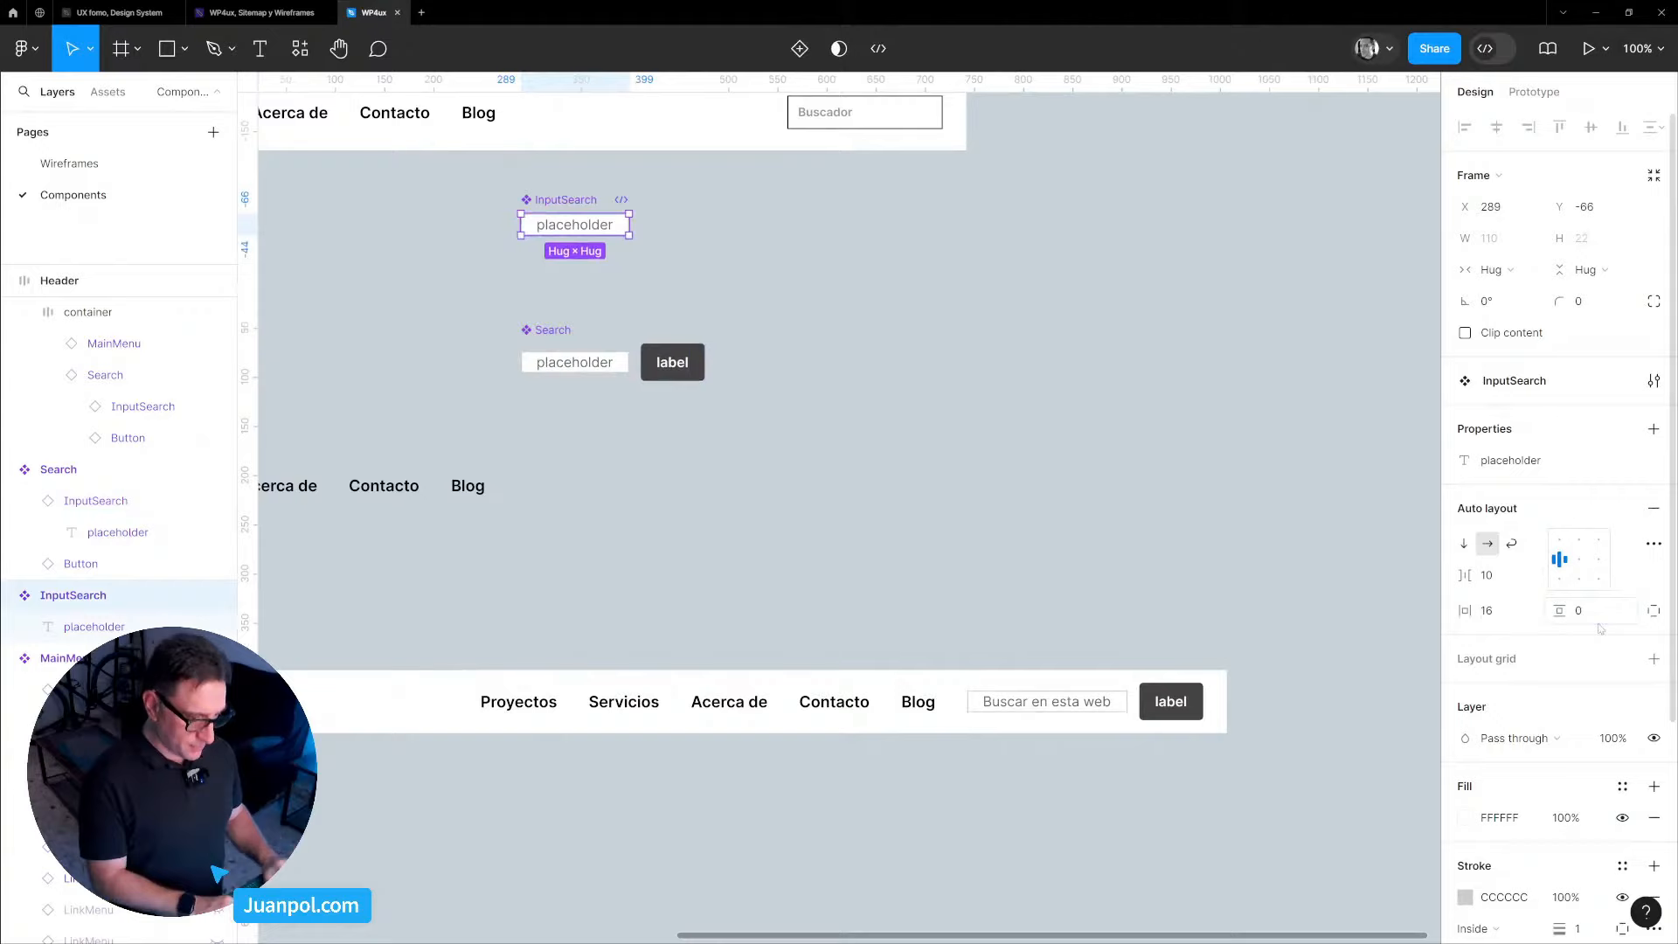
left_click(1271, 568)
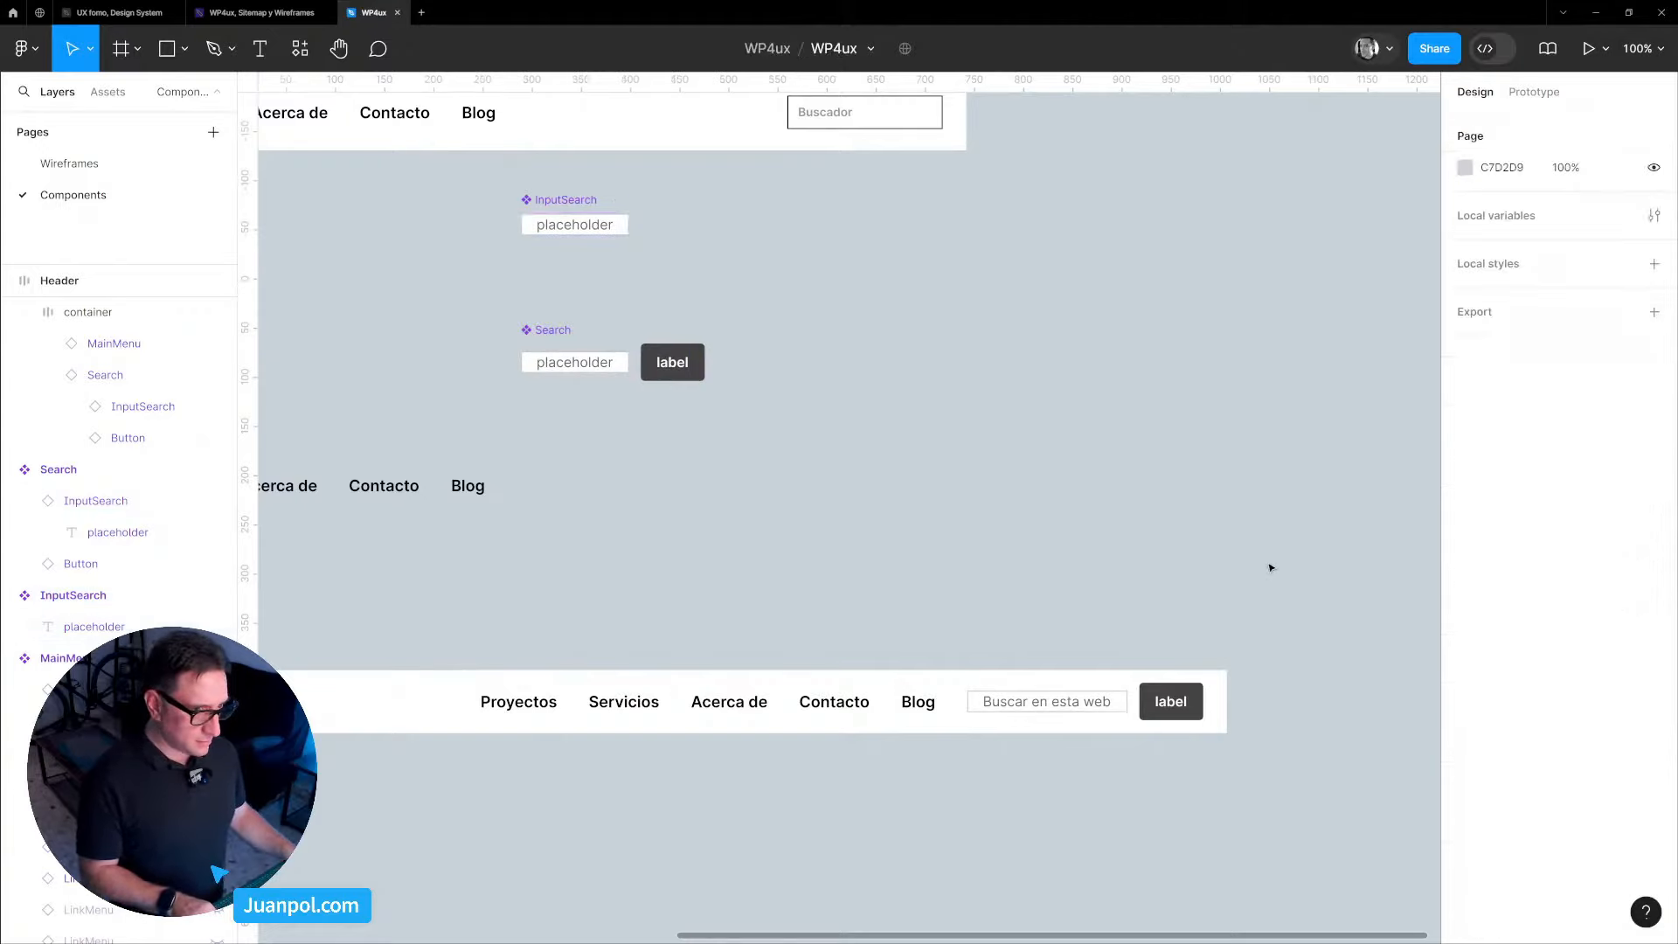
key("ctrl+z")
Set the main InputSearch component's vertical padding to 8.
left_click(1564, 610)
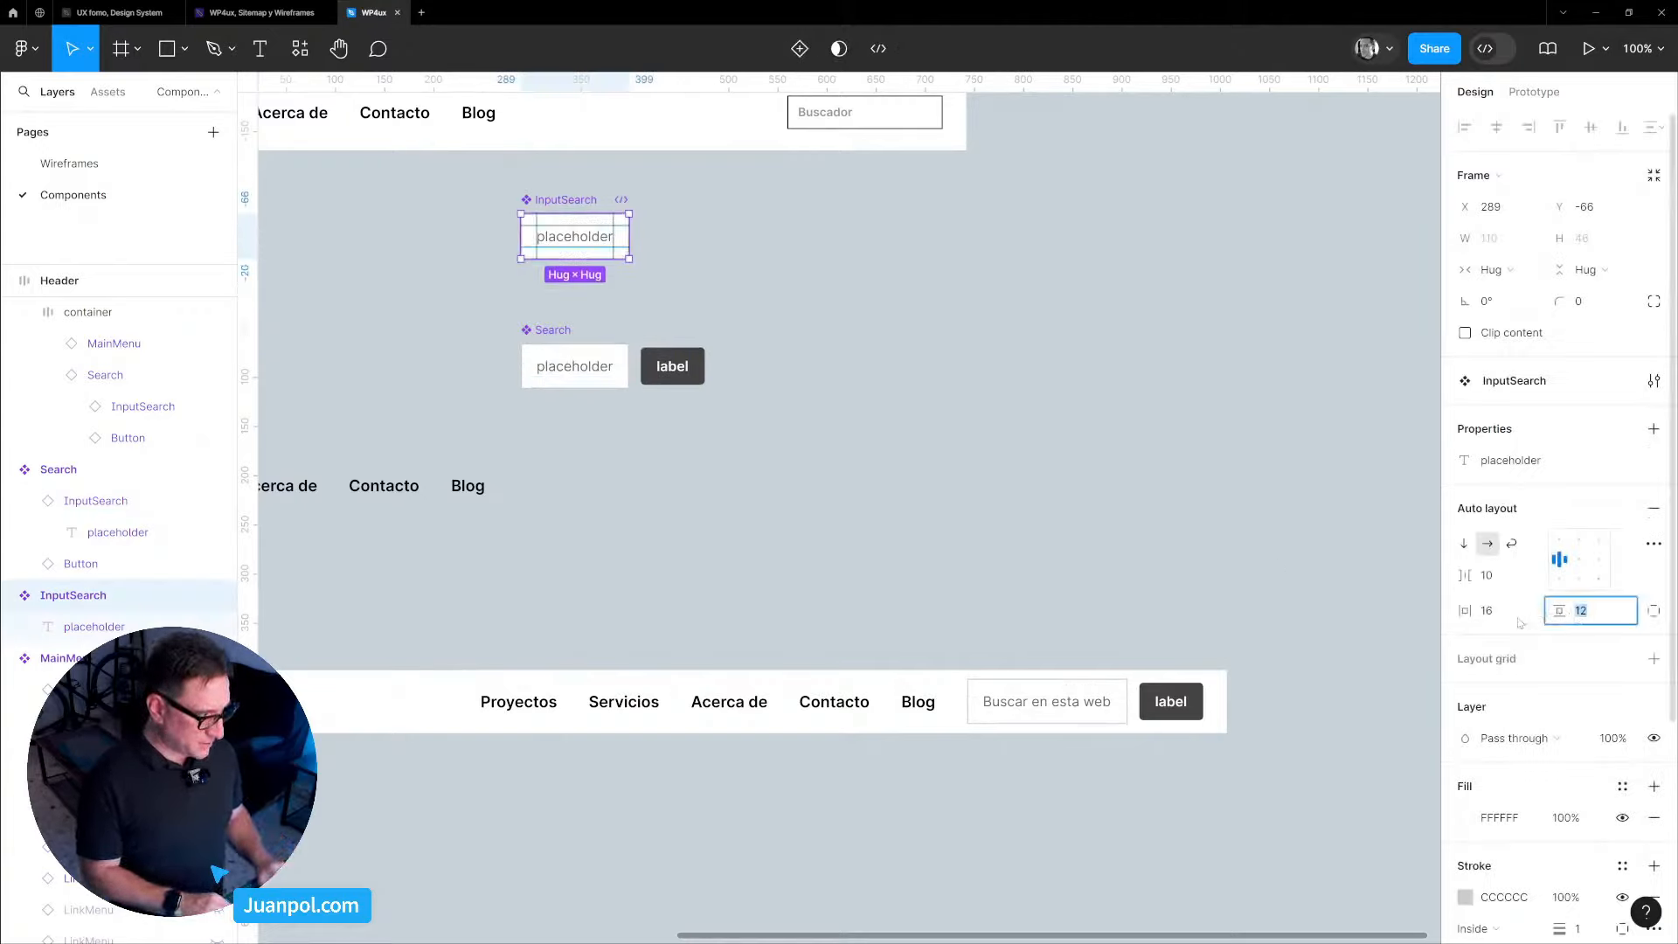
type("8")
key("Return")
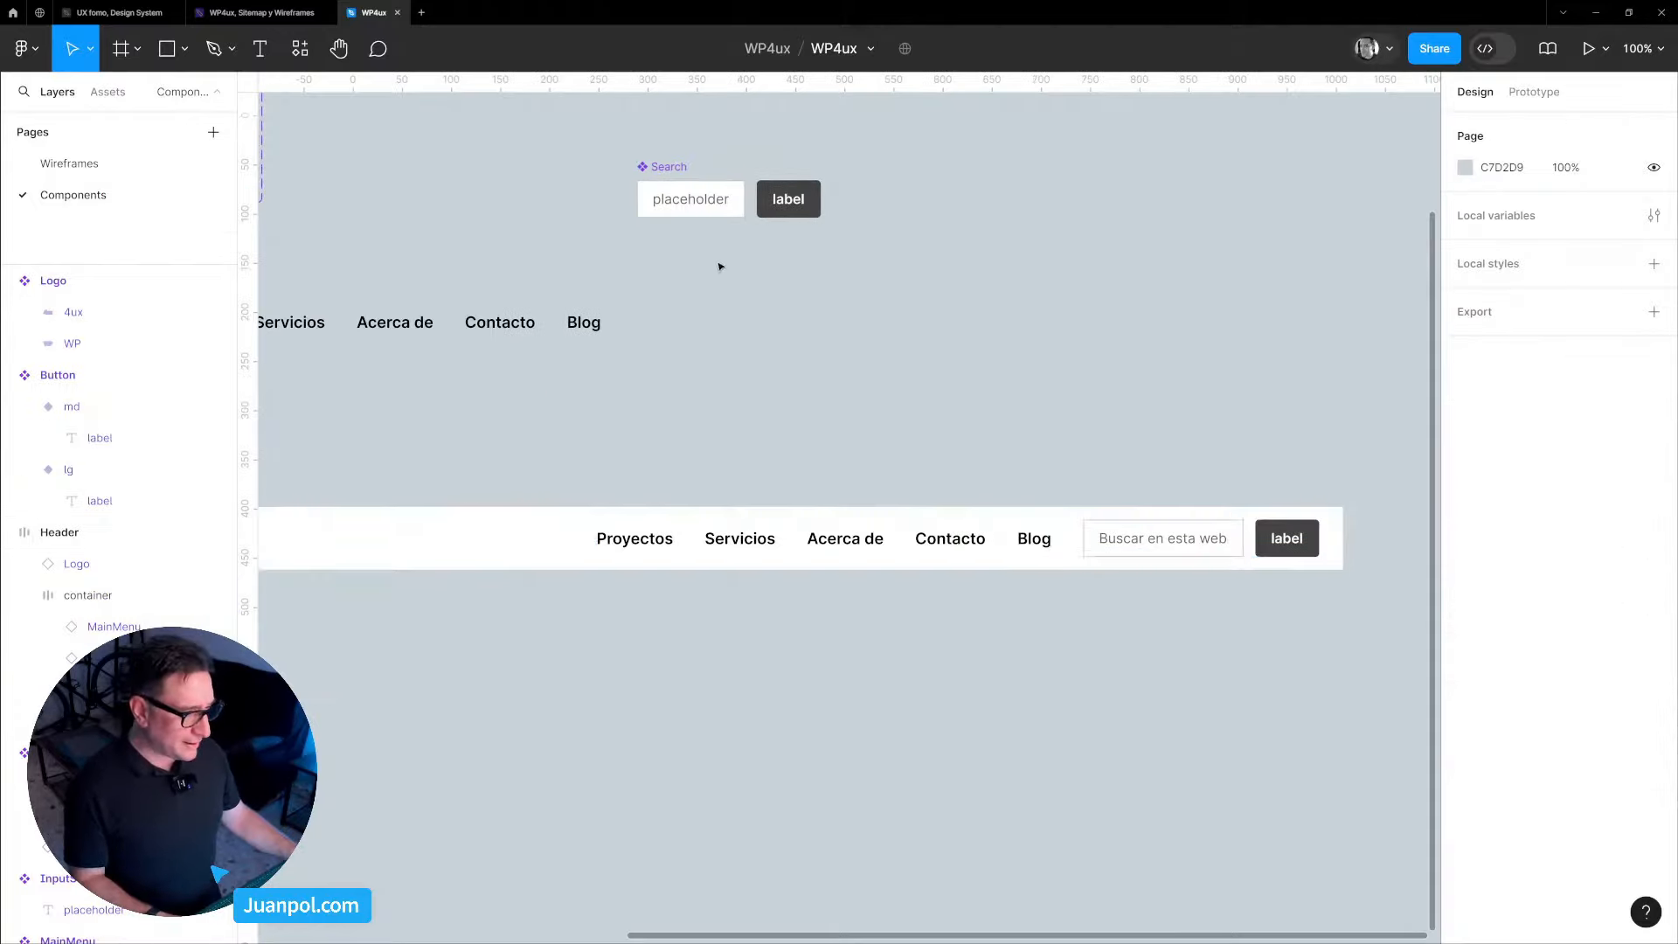
Set the corner radius of the main InputSearch component to 4.
scroll(738, 284, "up", 1)
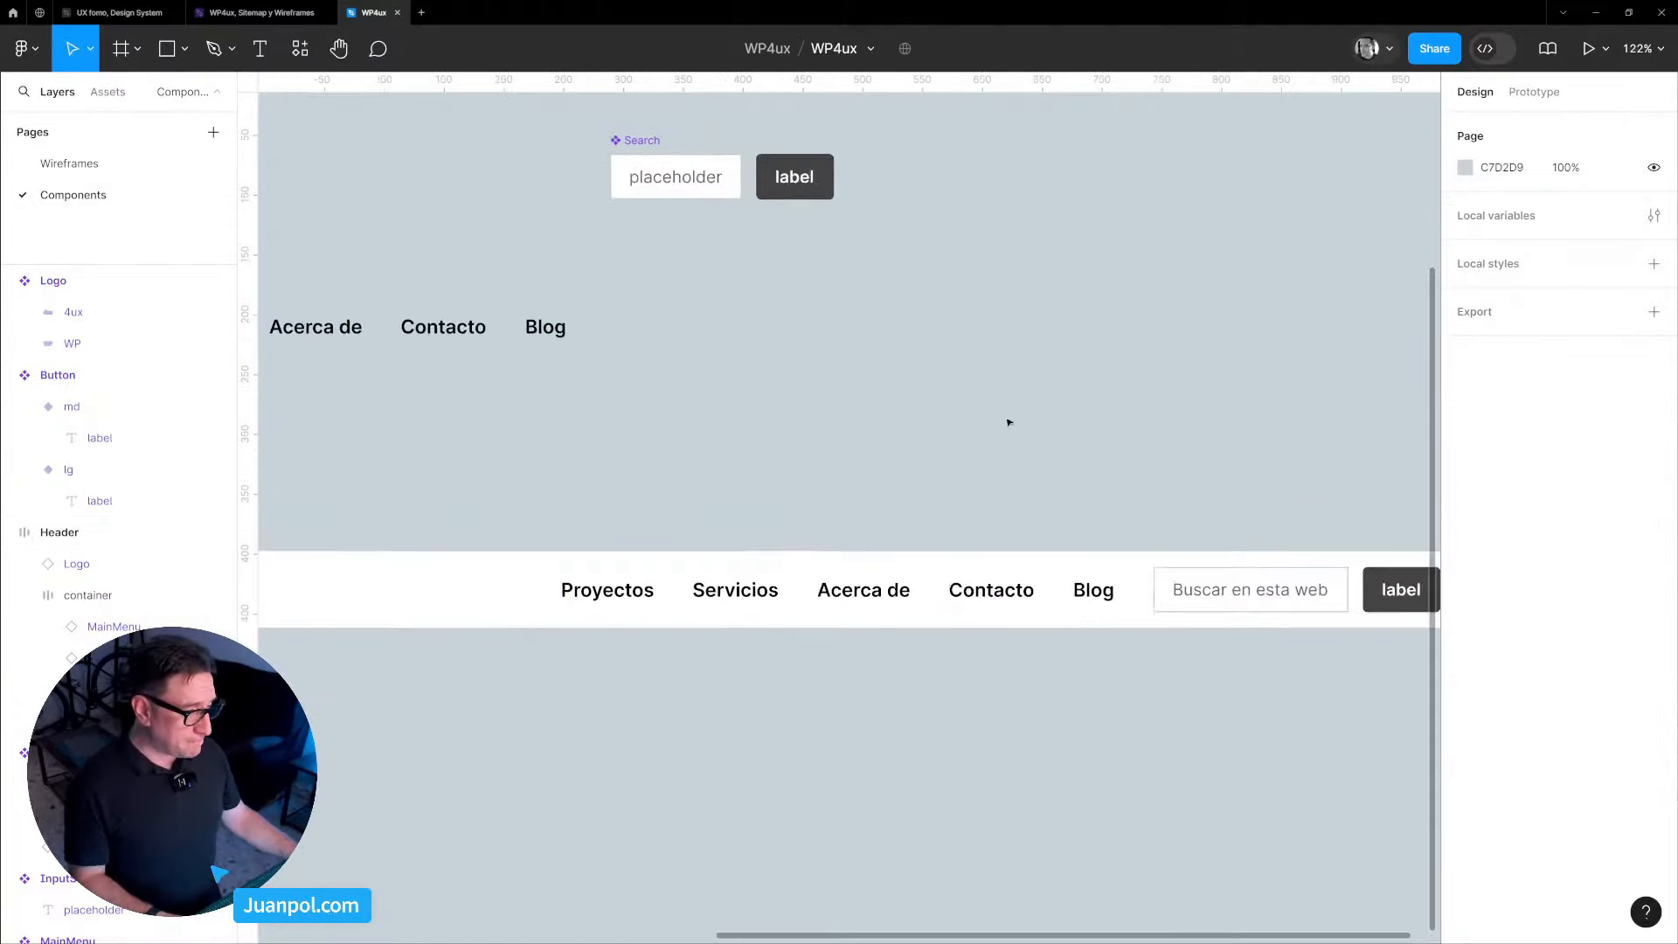
left_click_drag(1371, 517, 1214, 697)
left_click(565, 206)
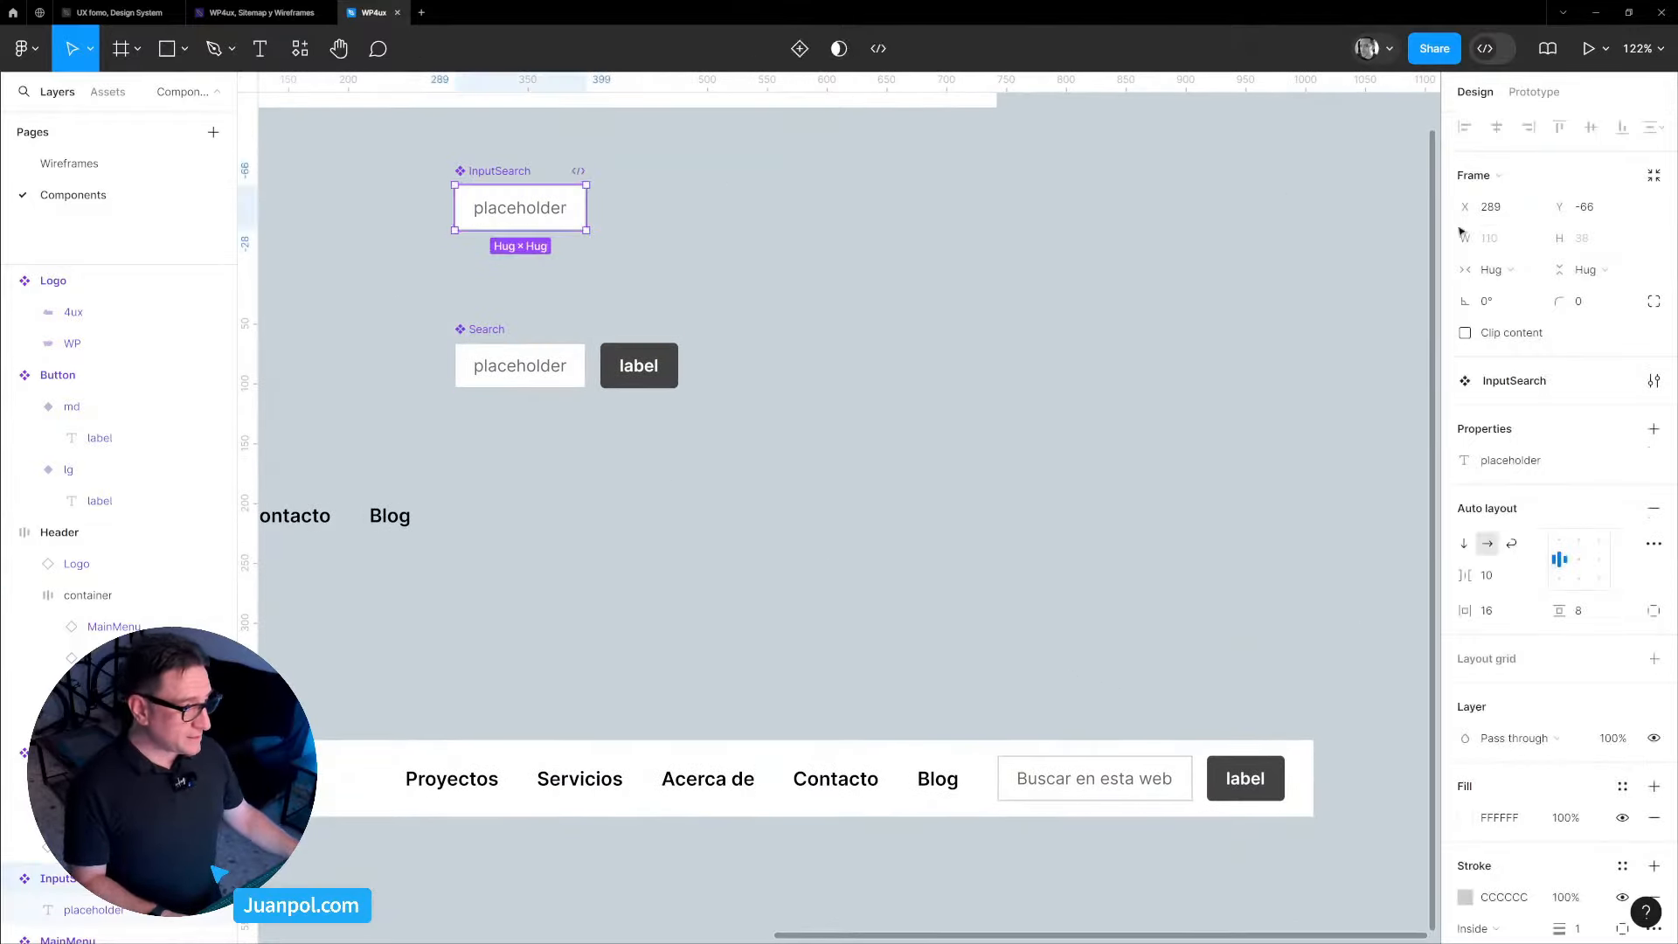
left_click(1553, 297)
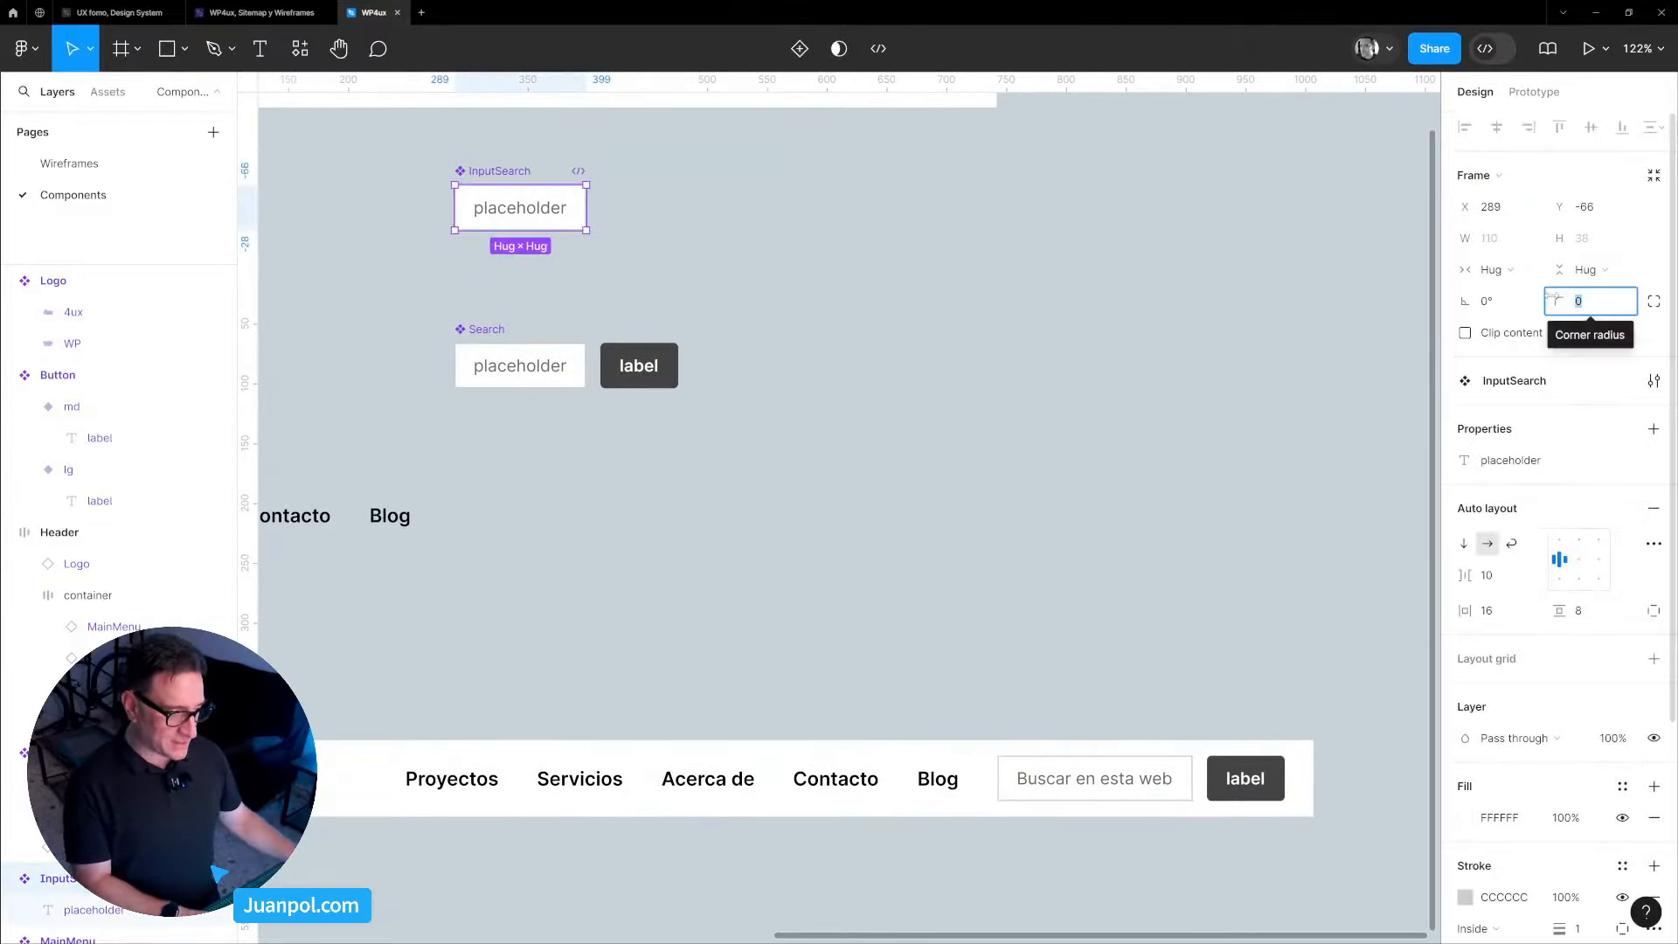
type("4")
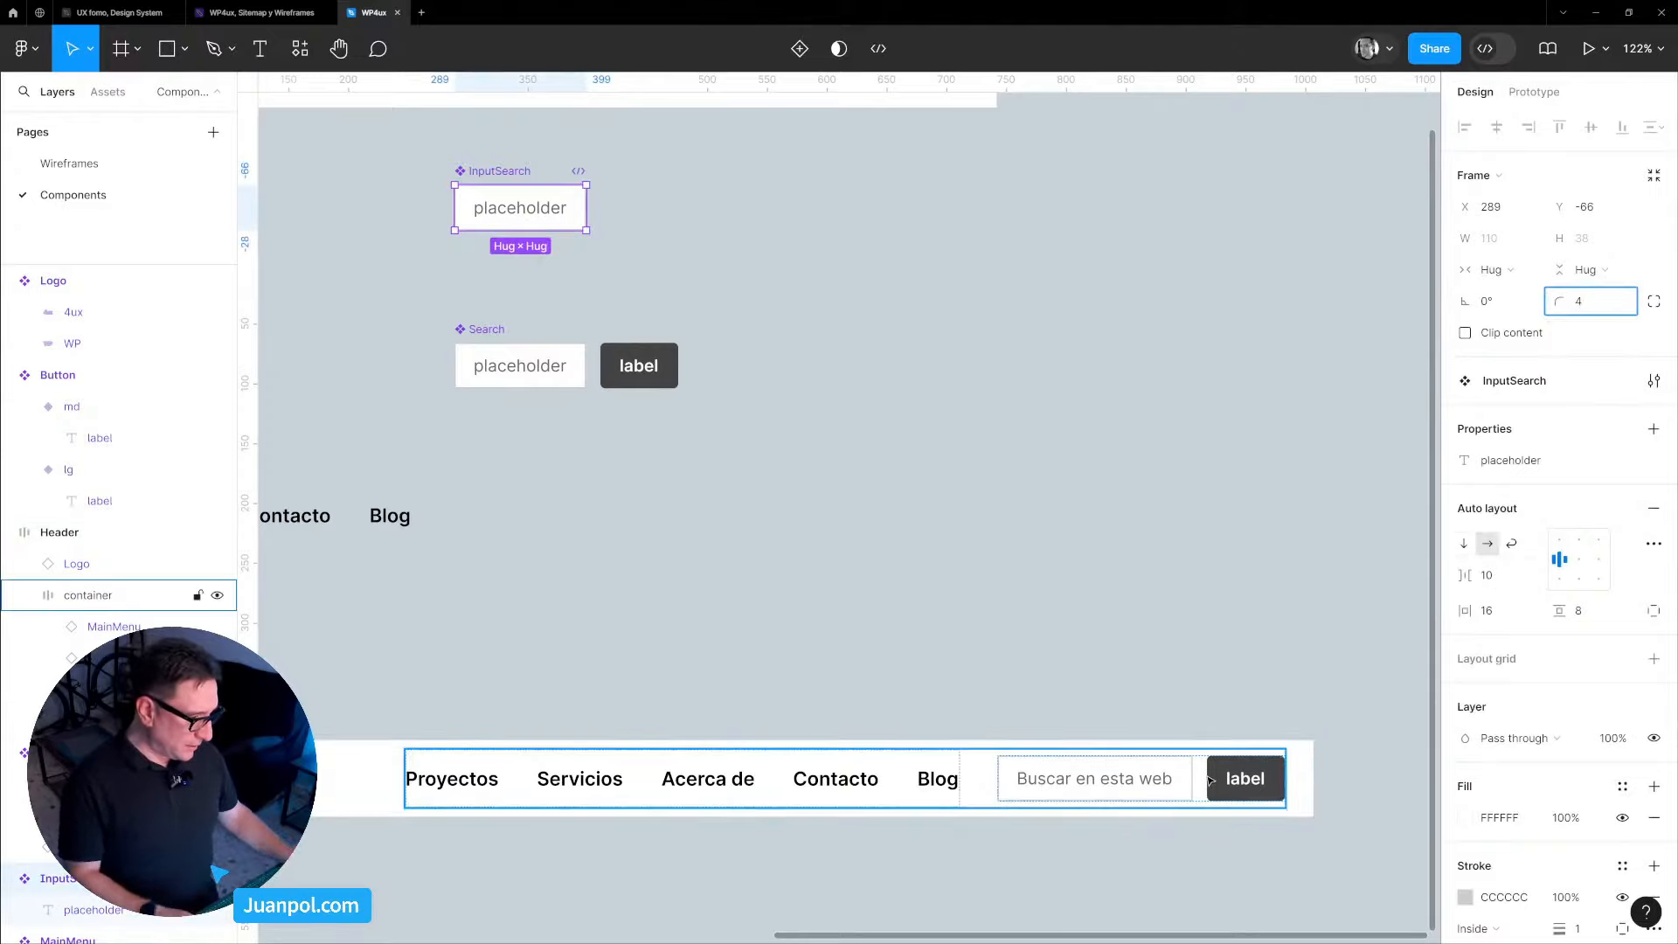
scroll(1205, 780, "up", 4)
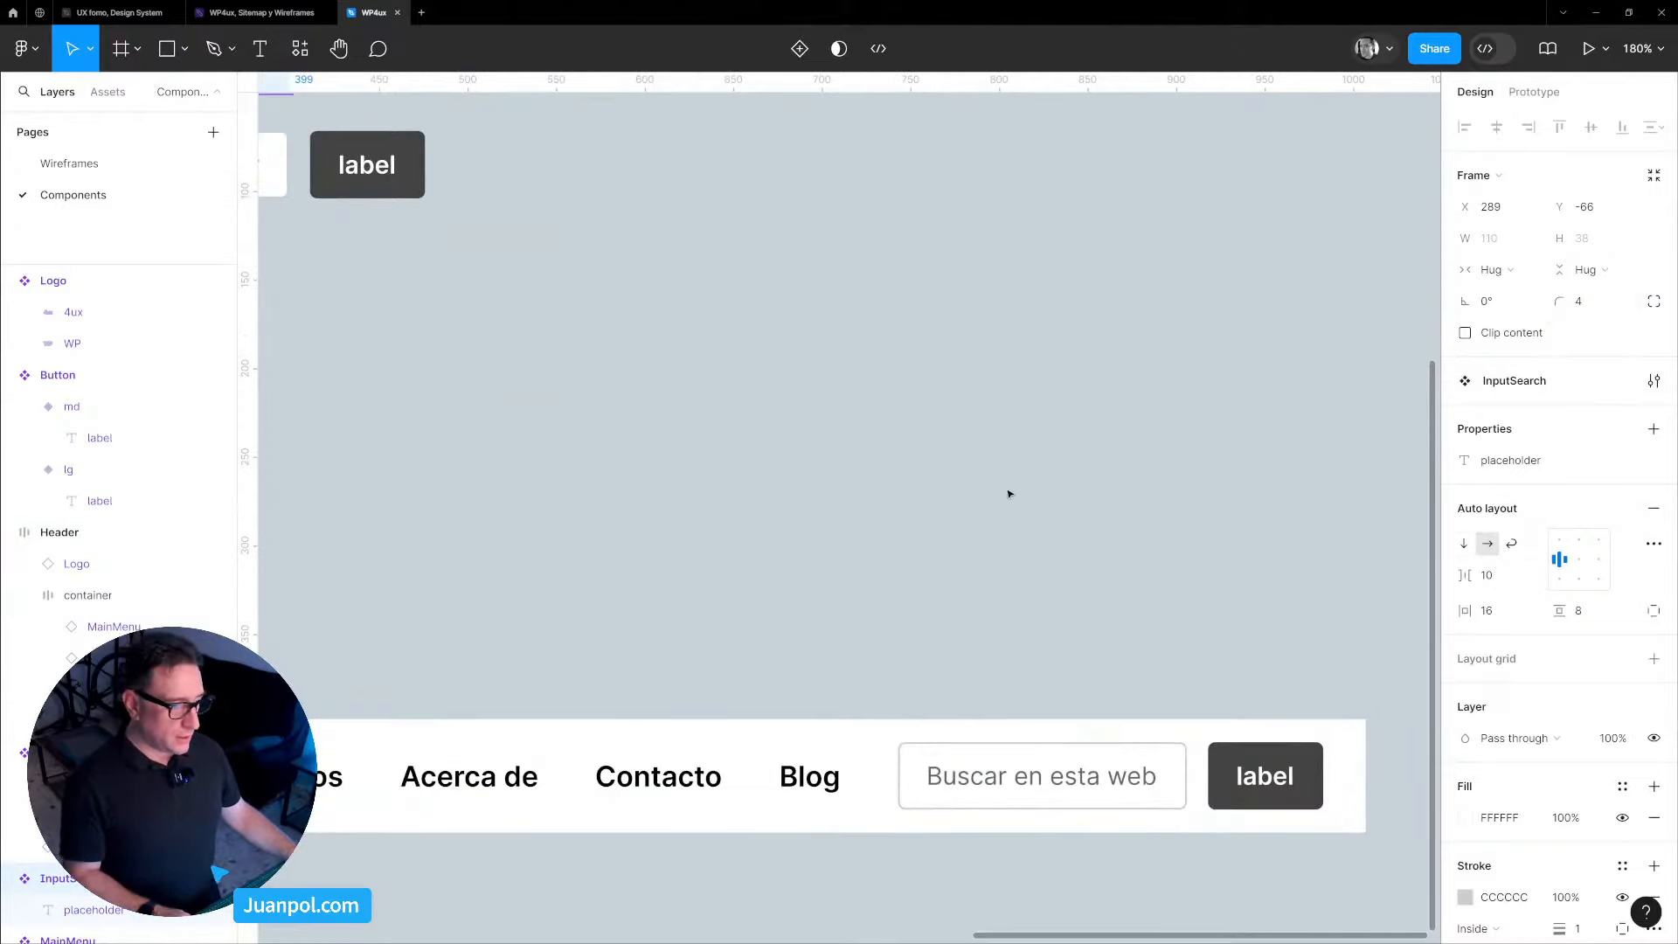
scroll(1009, 494, "down", 3)
Set the spacing between the items of the main Search component to 8.
left_click(544, 278)
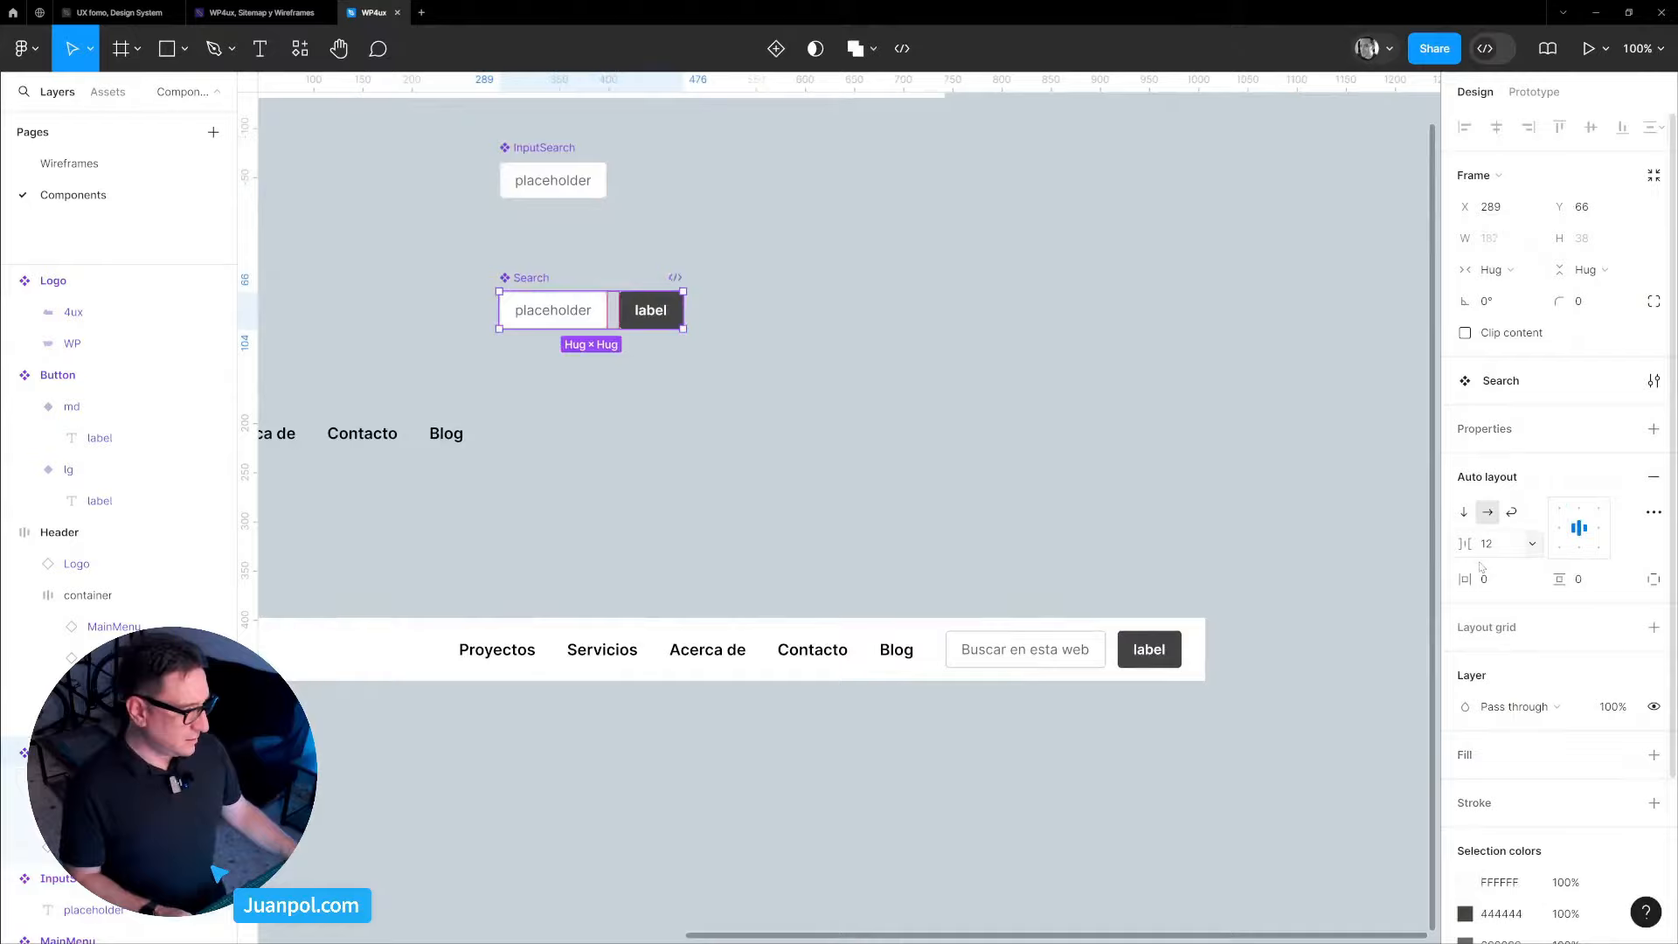
left_click(1485, 547)
key("Return")
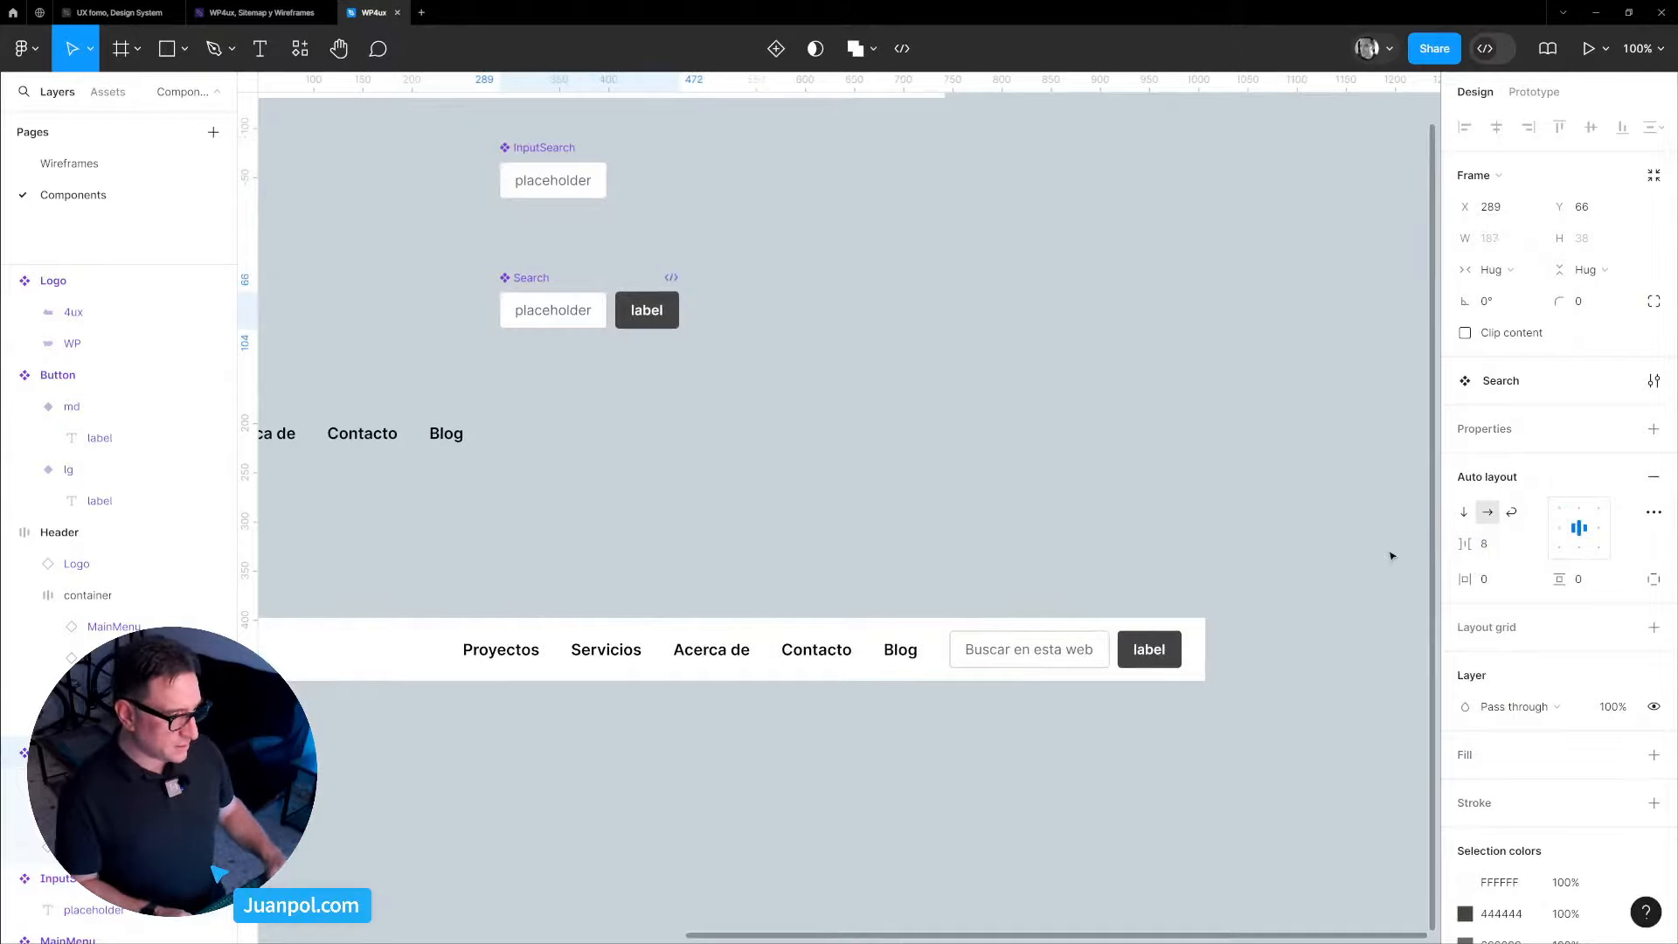
left_click(1055, 662)
scroll(1054, 662, "up", 5)
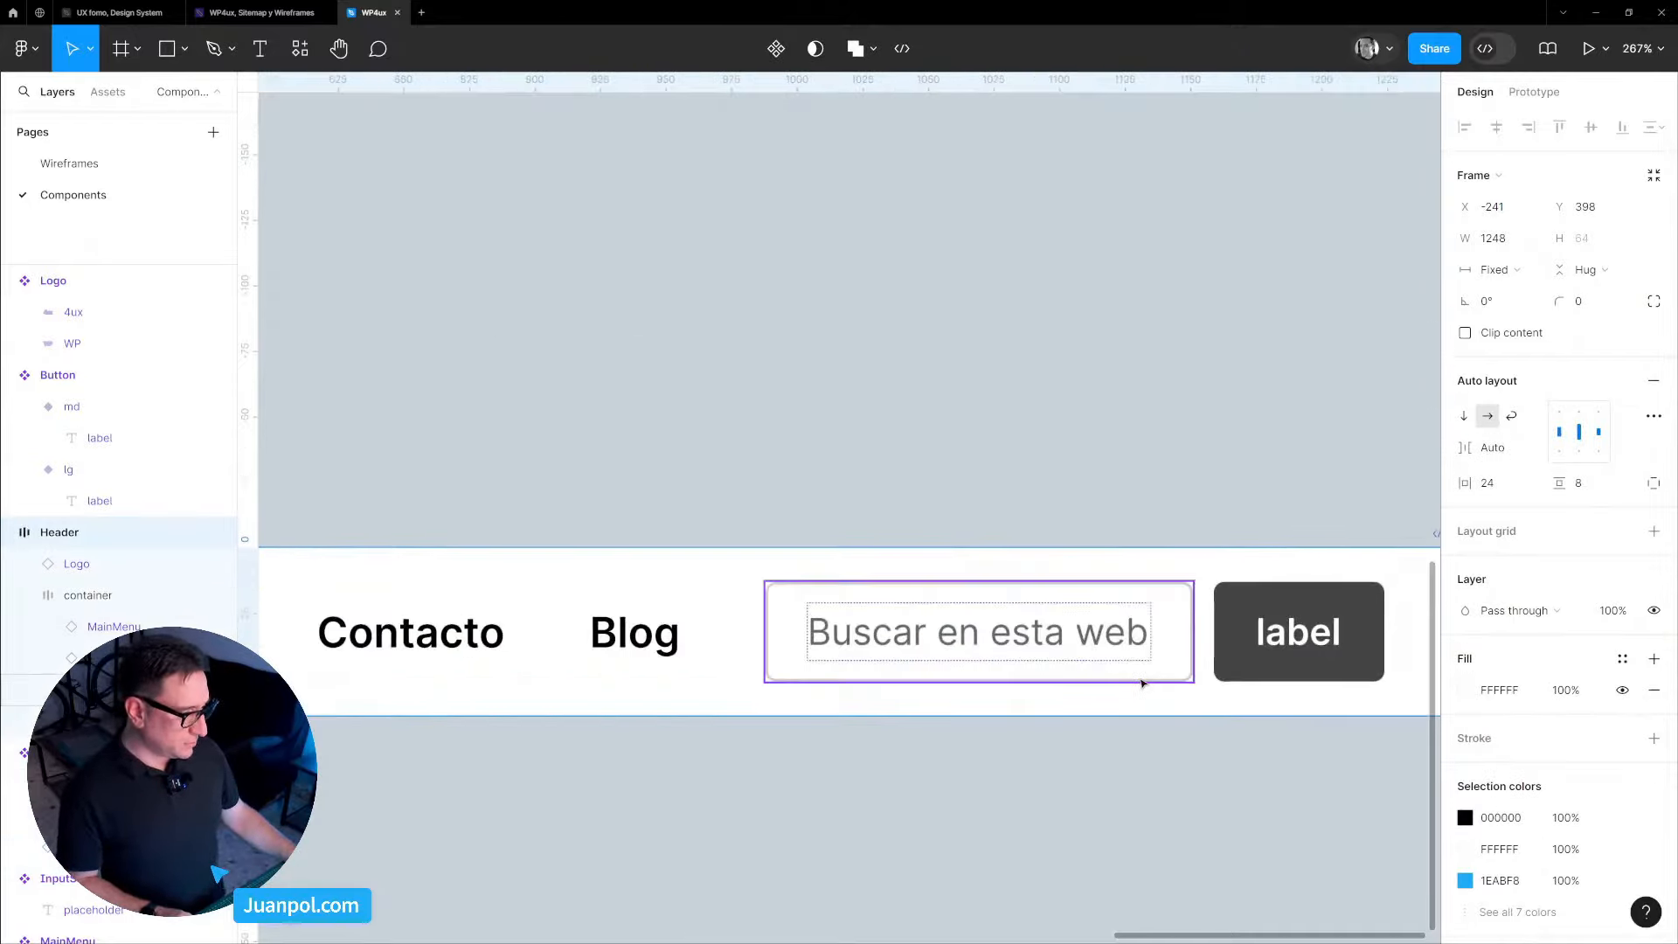
scroll(1077, 578, "down", 5)
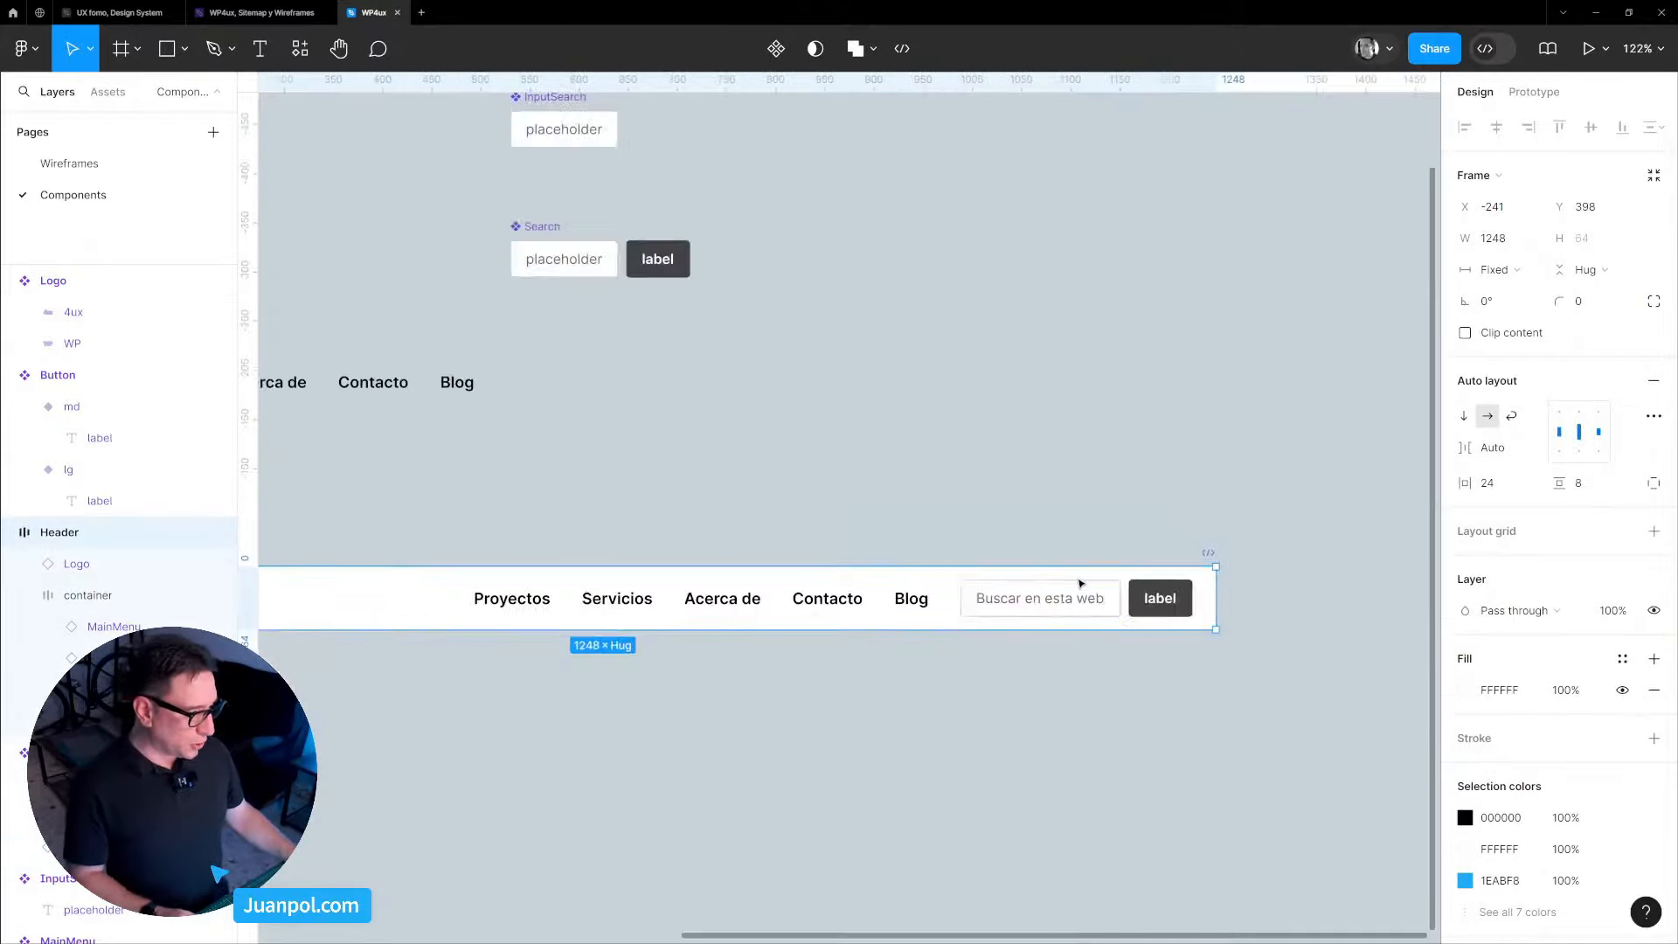
Set the label of the Button instance inside the Header's Search to "Buscar".
left_click(653, 256)
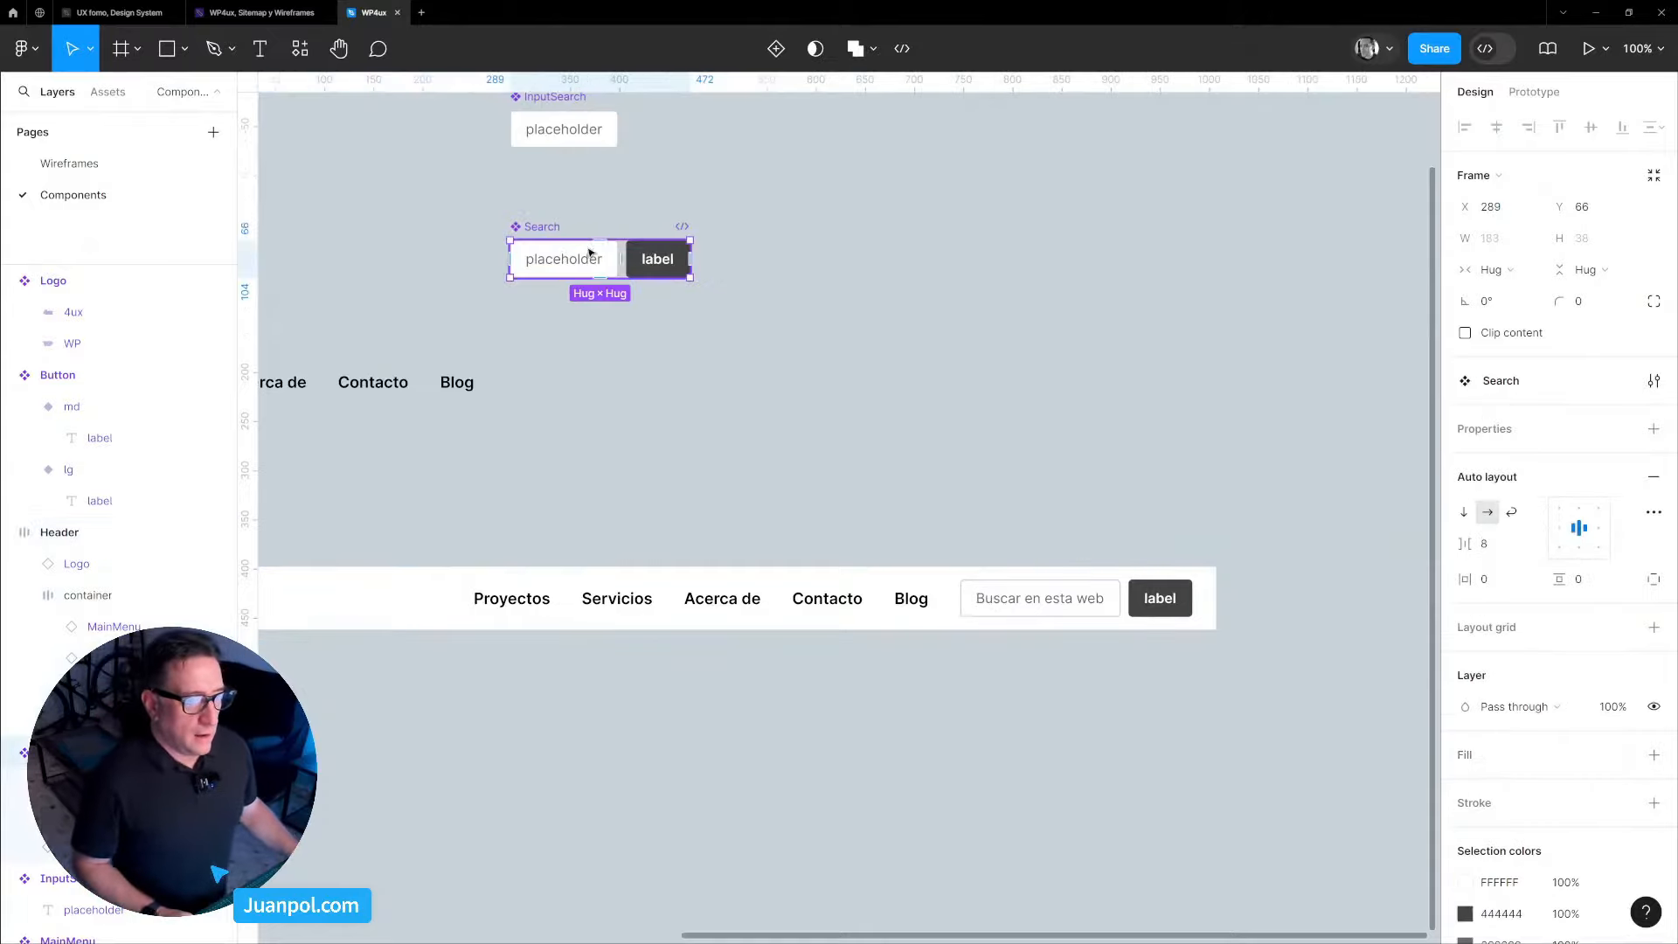
double_click(1140, 603)
left_click(1141, 603)
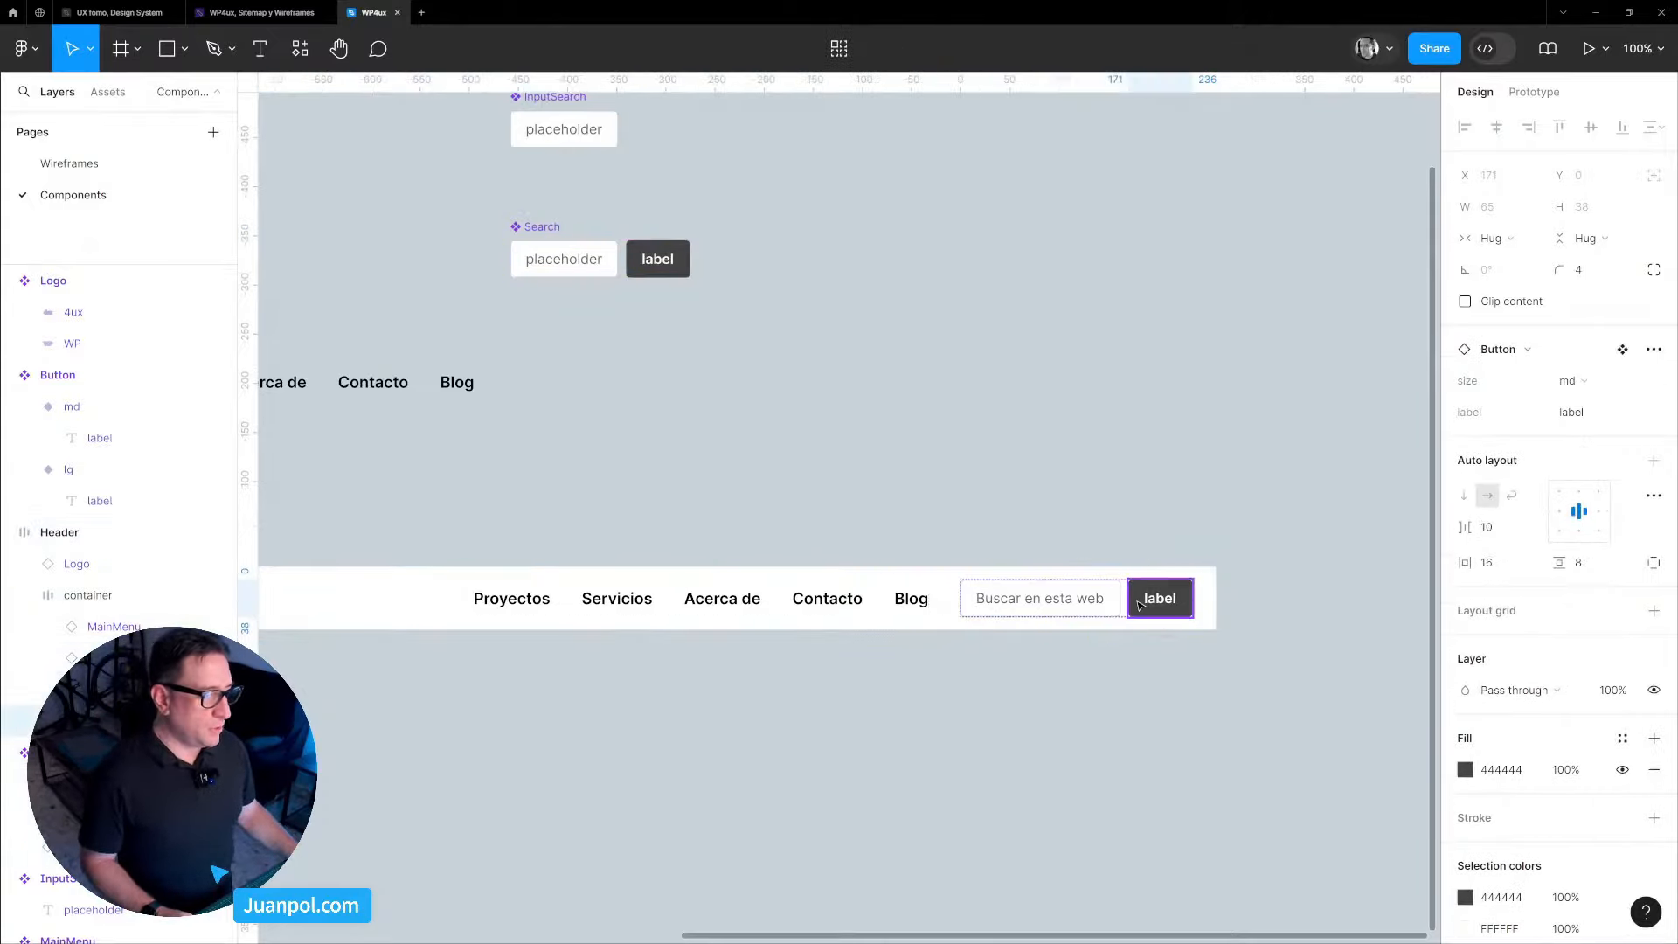
left_click(1585, 425)
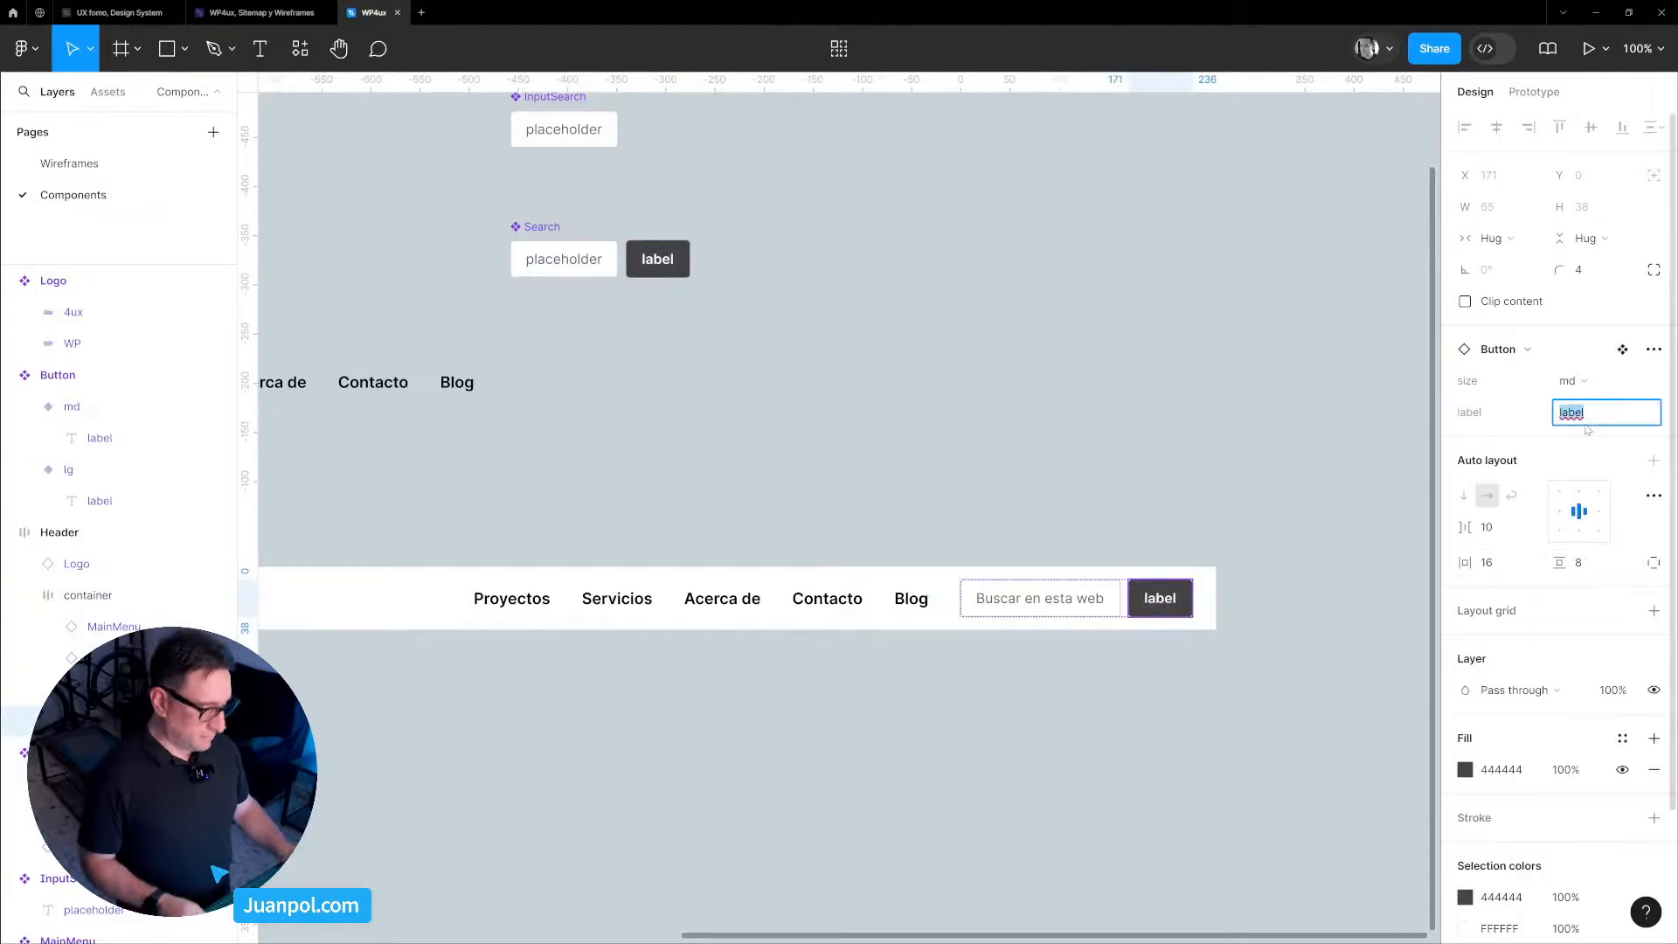
type("Buscar")
key("Return")
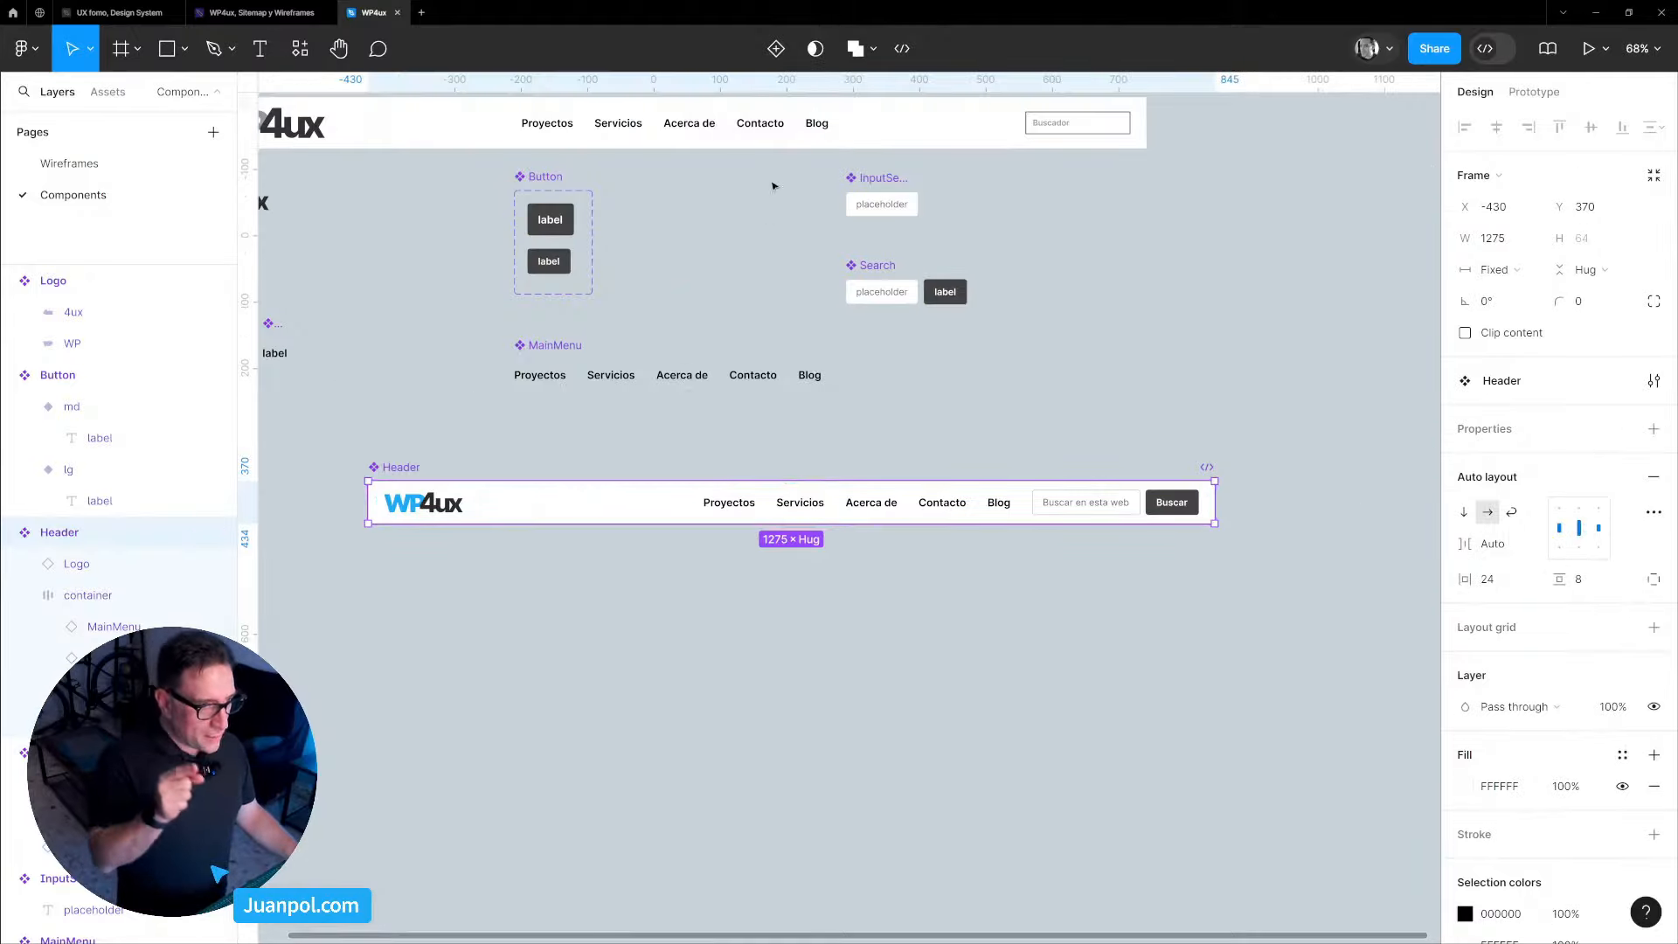
Add a second variant to the Header component and rename its variant property as "format".
left_click(776, 49)
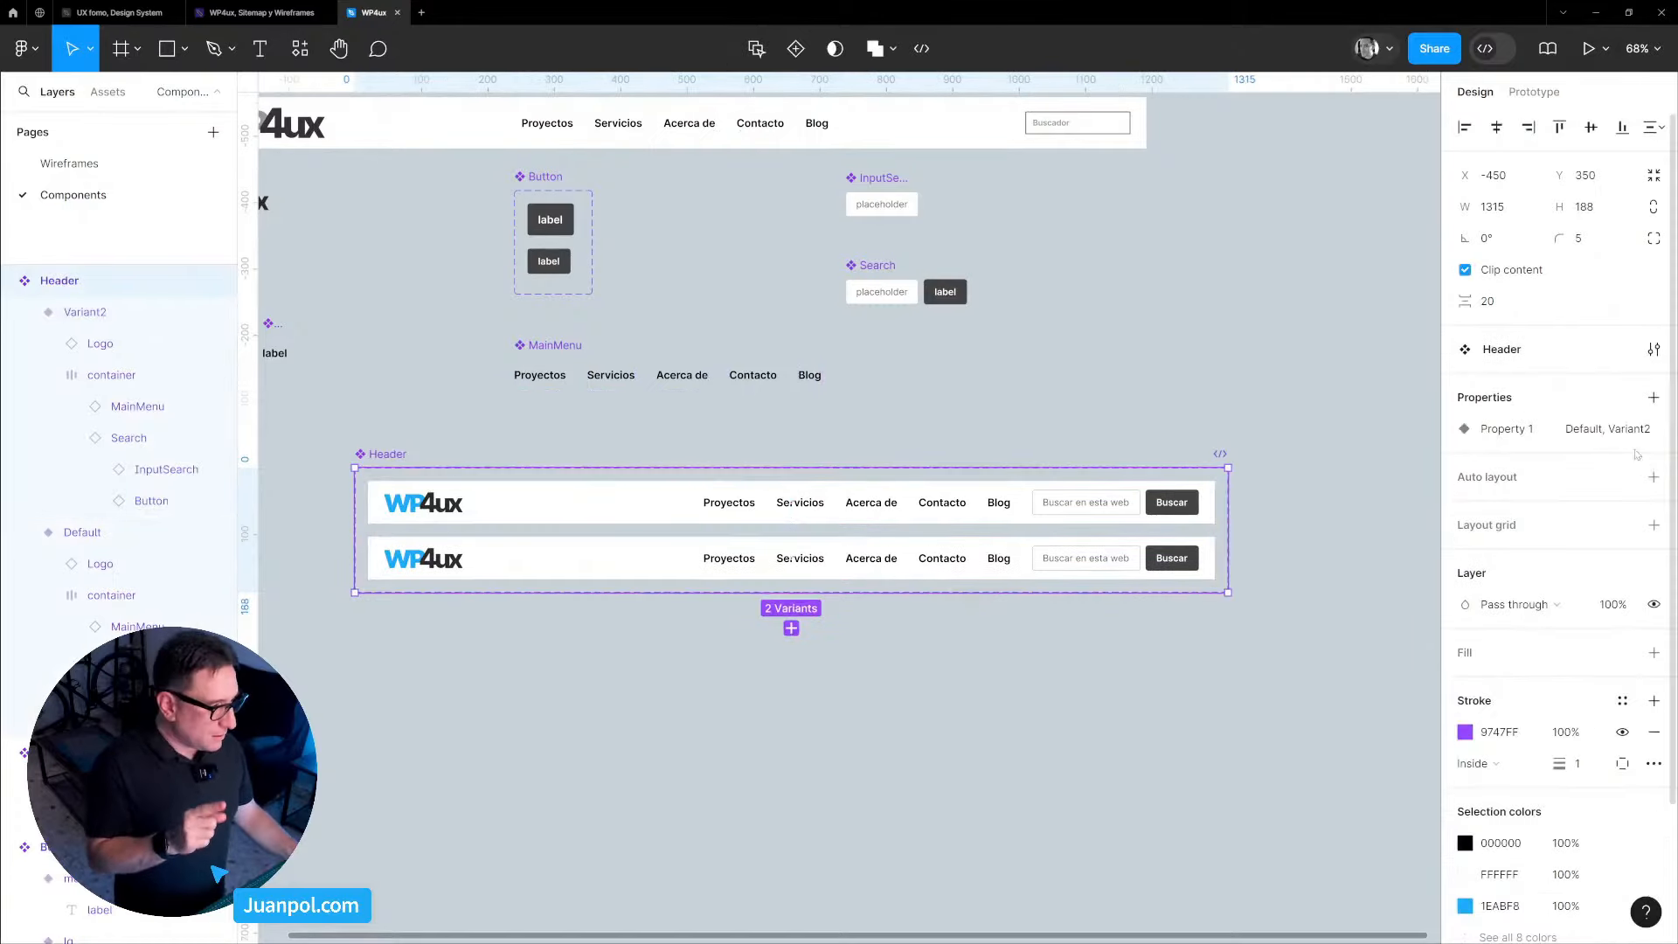
double_click(1534, 432)
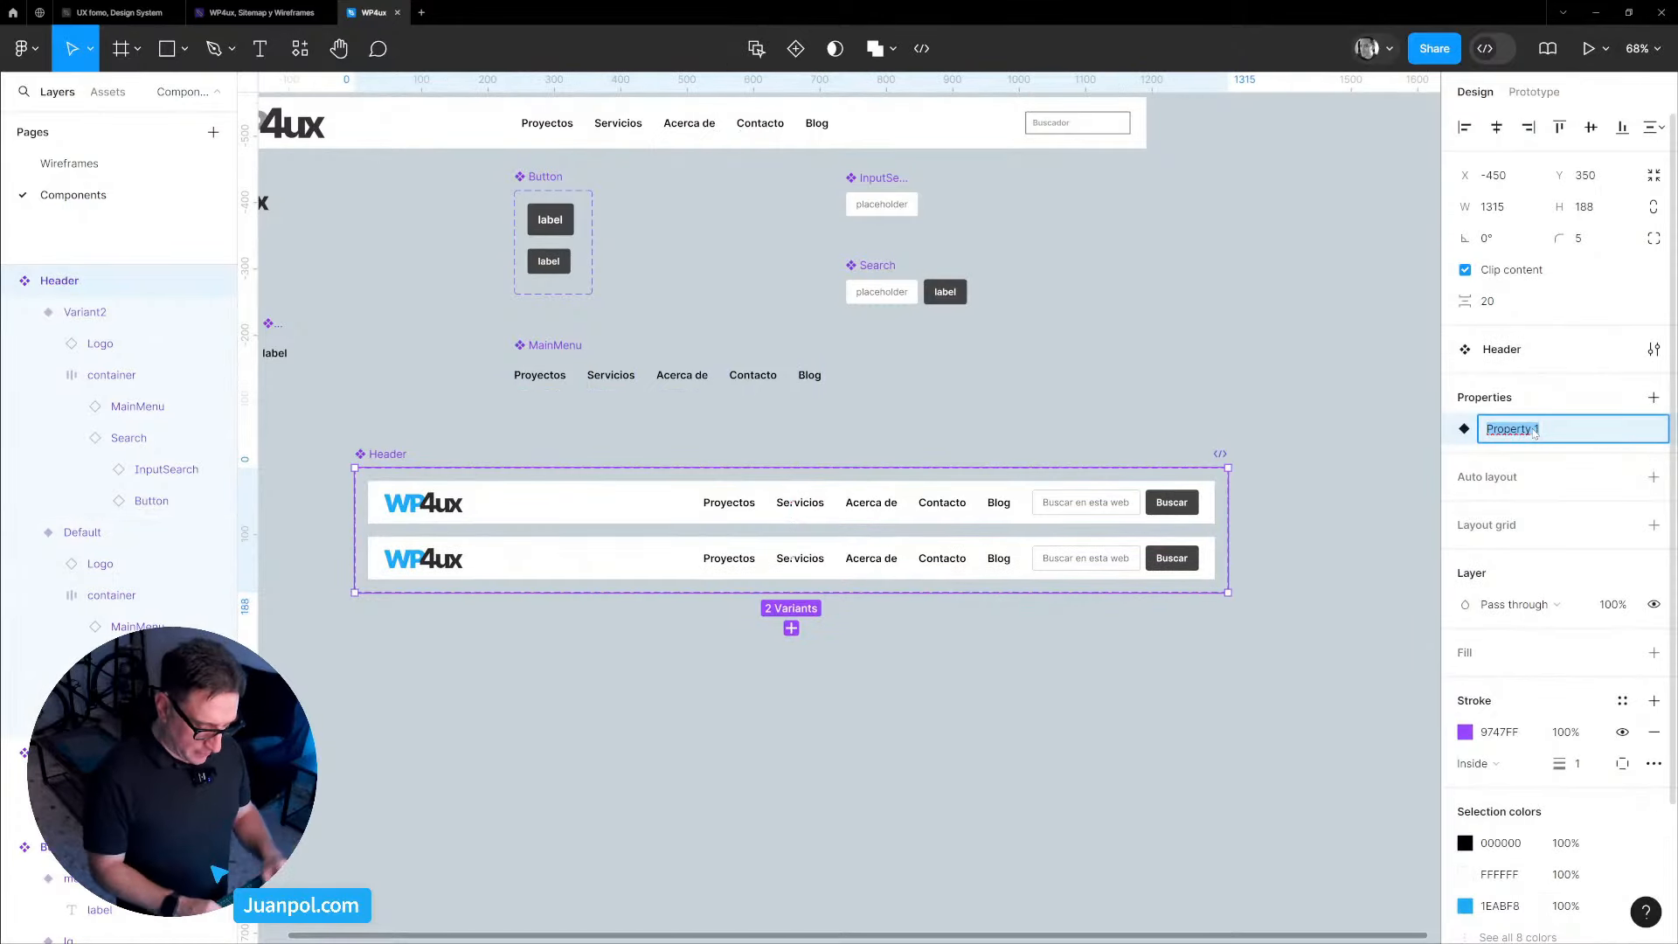
type("t")
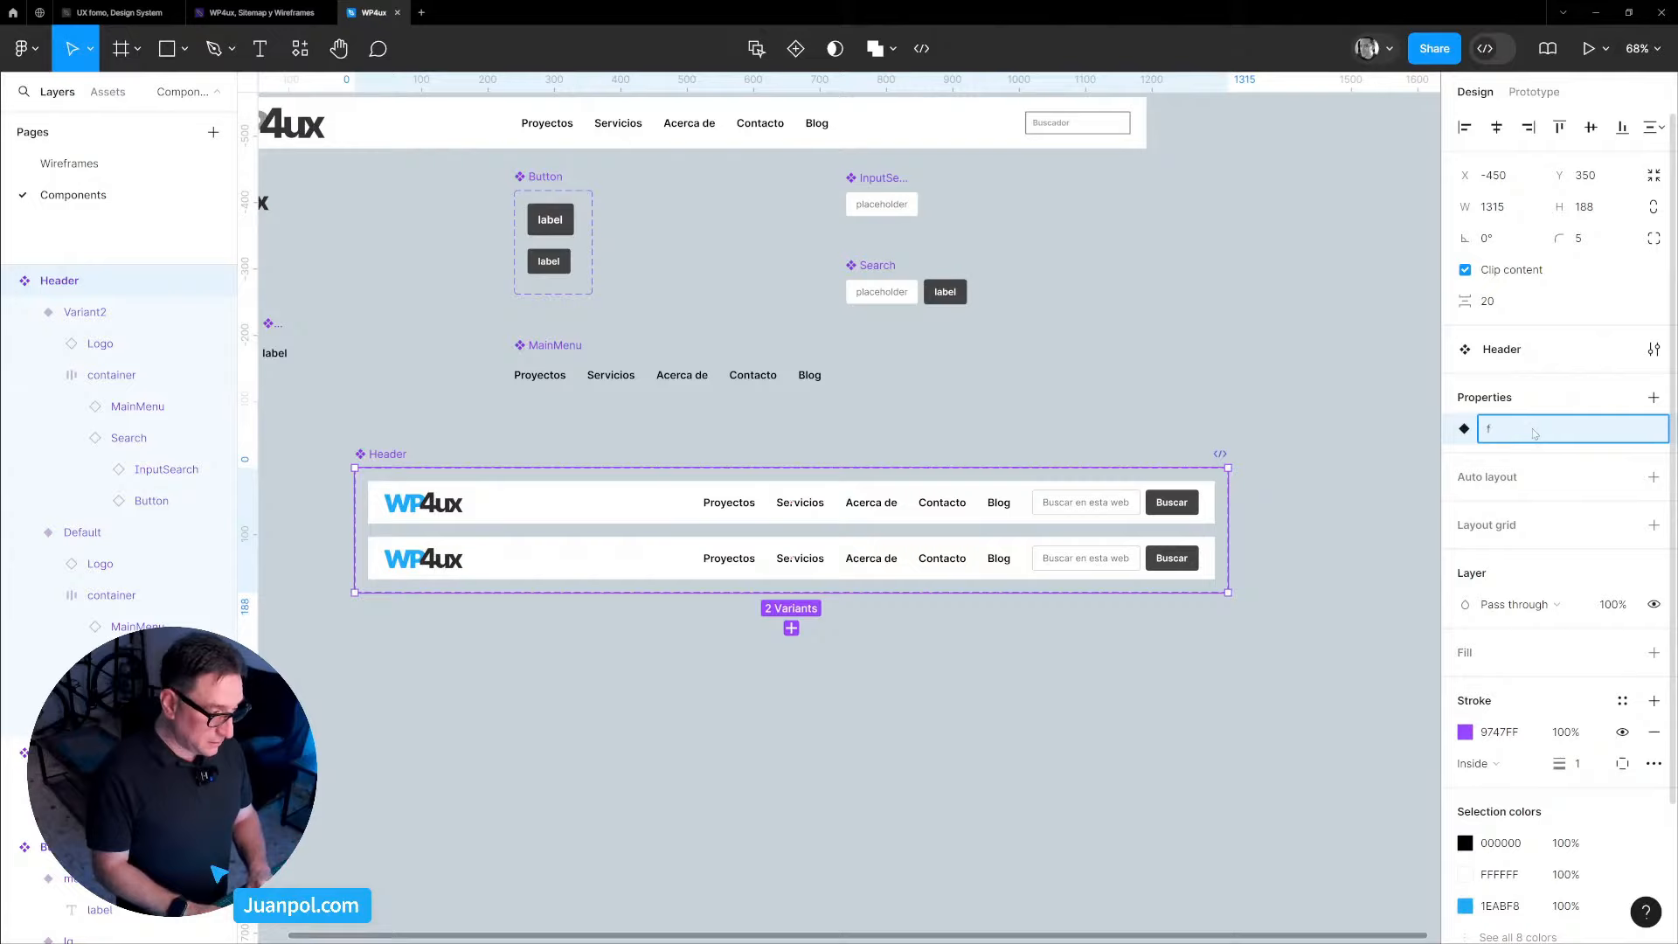
type("ormat")
key("Return")
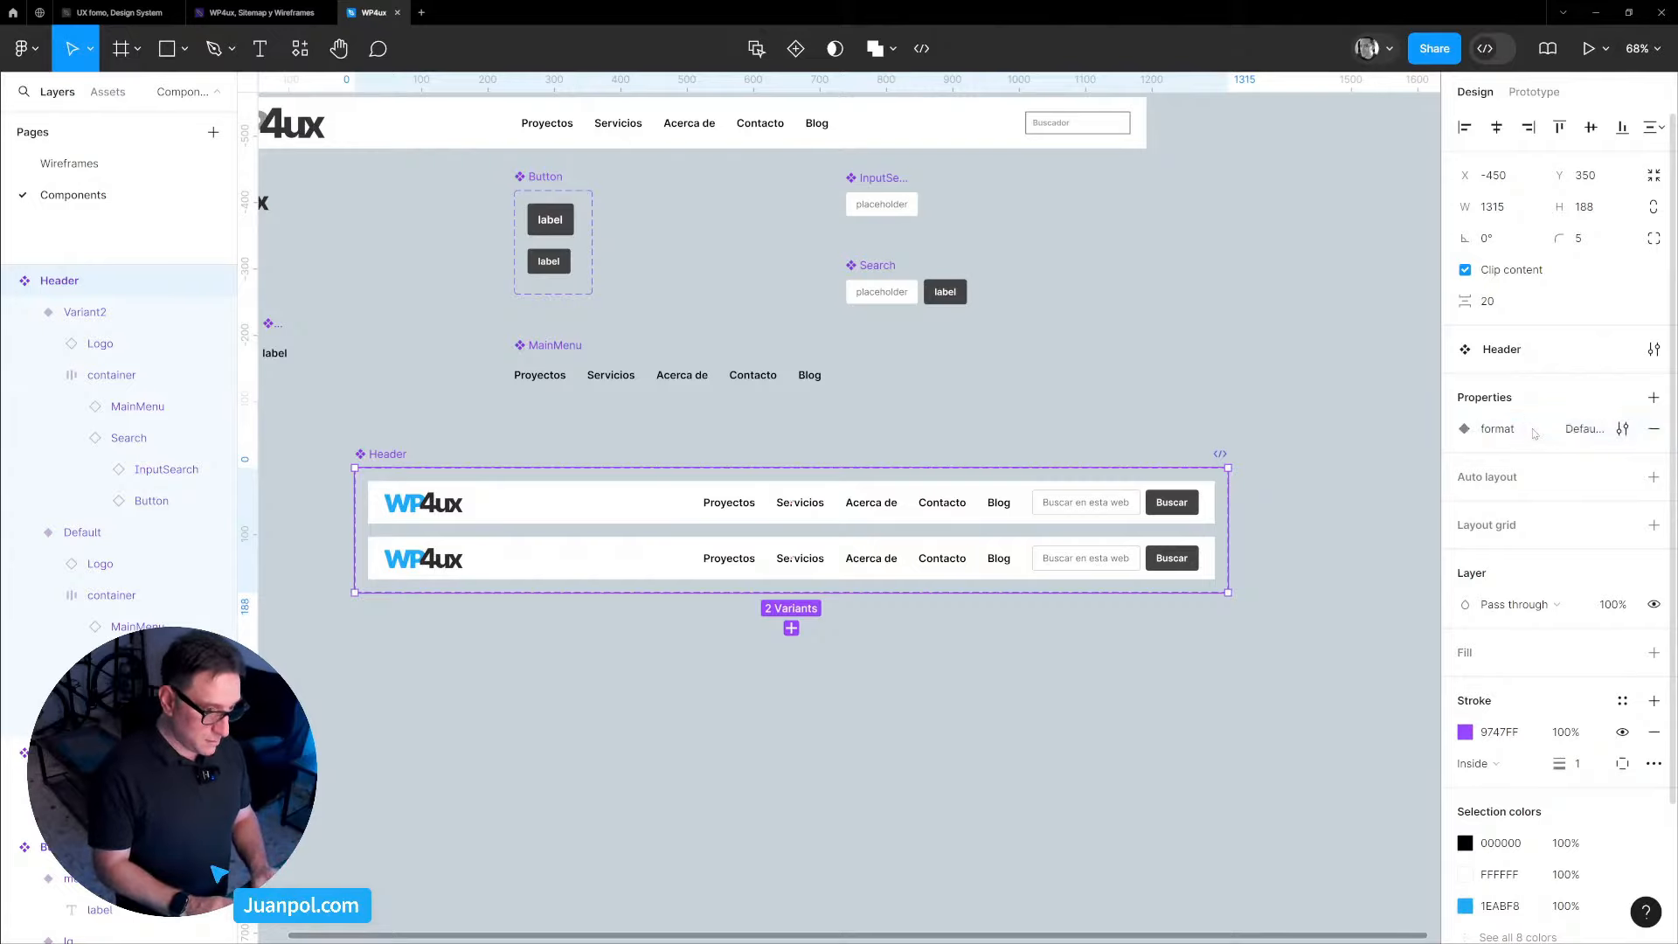
Set the format value of the first Header variant to "desktop" and of the second to "responsive".
left_click(1197, 511)
left_click(1578, 494)
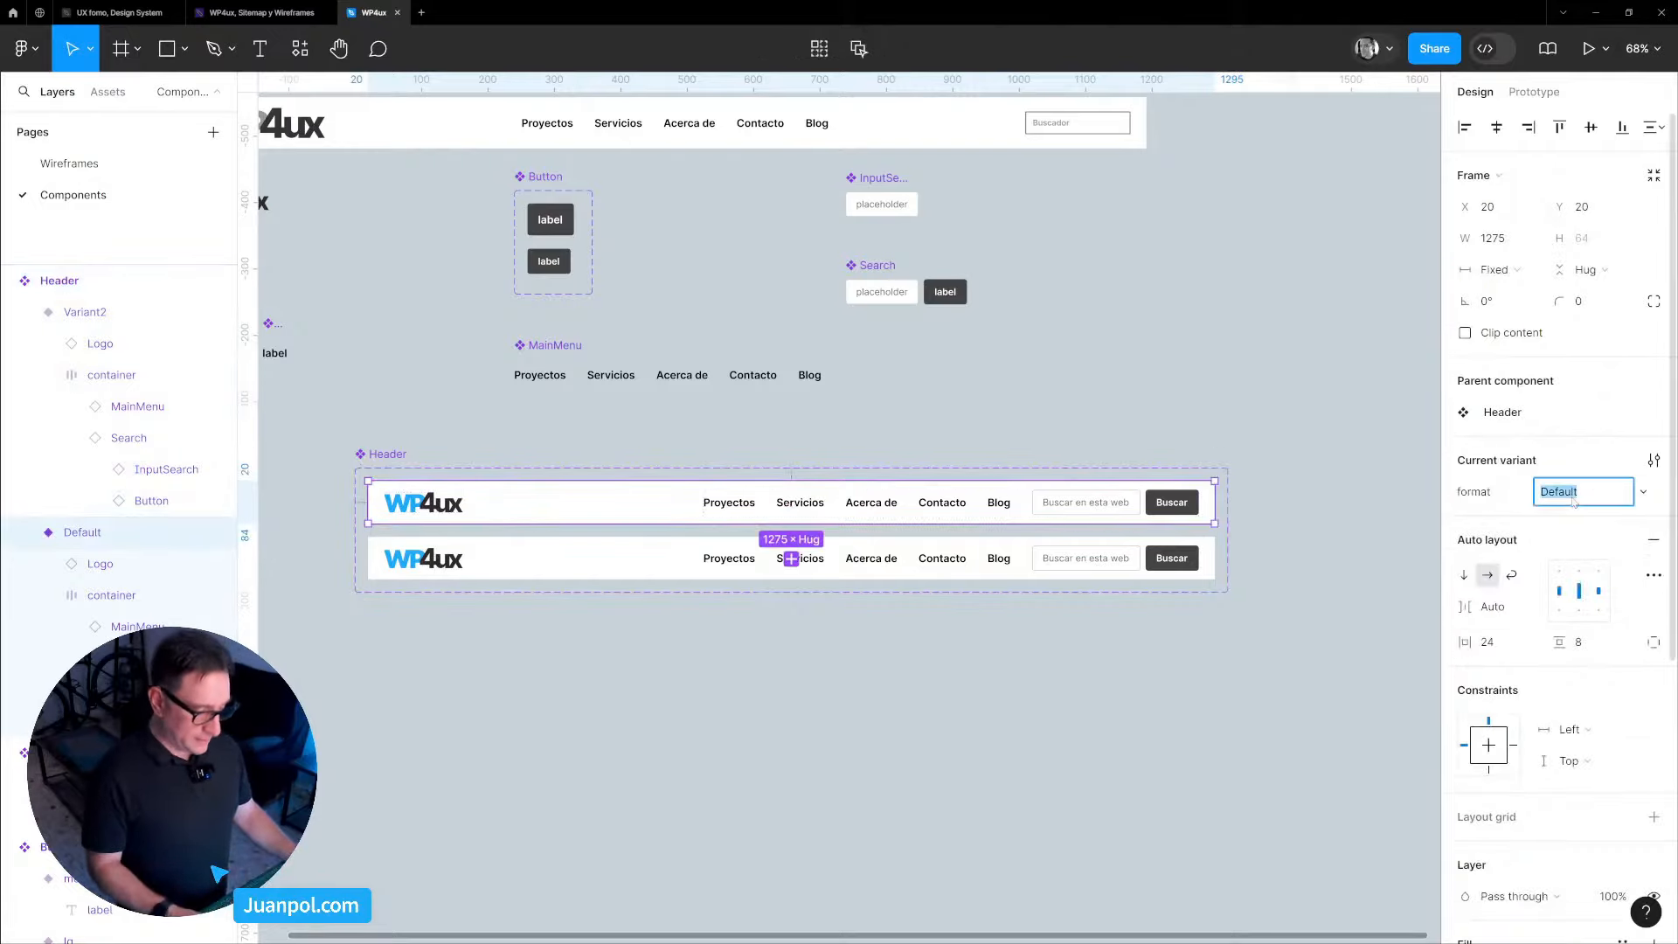
type("desktop")
key("Return")
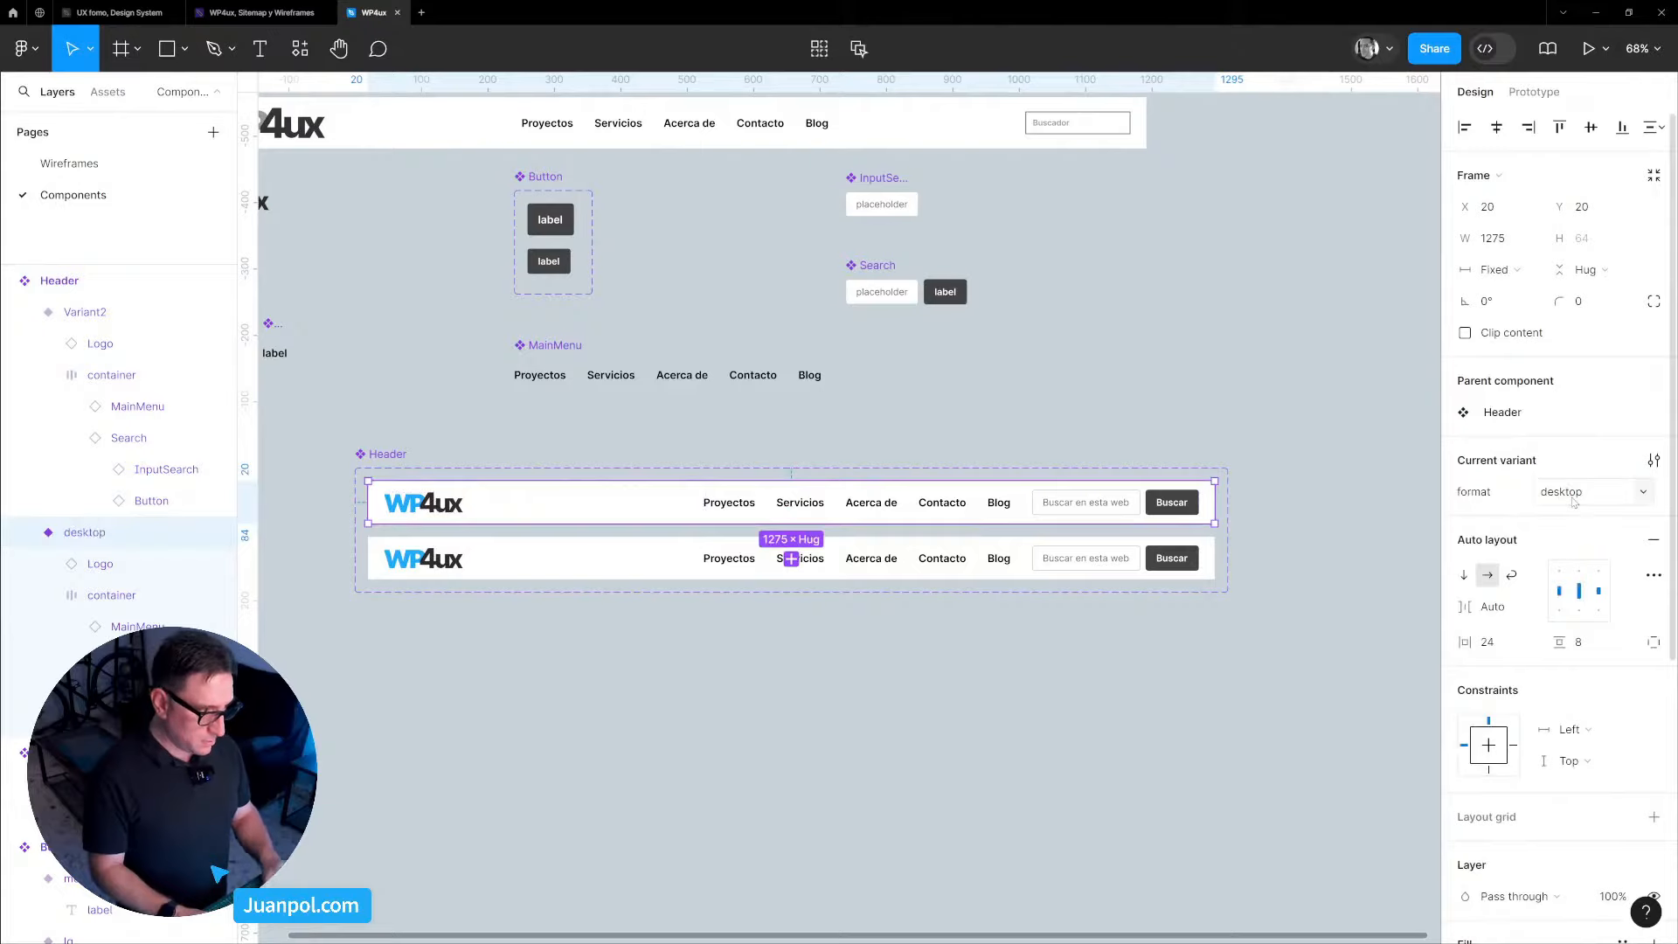
left_click(1088, 569)
left_click(1596, 494)
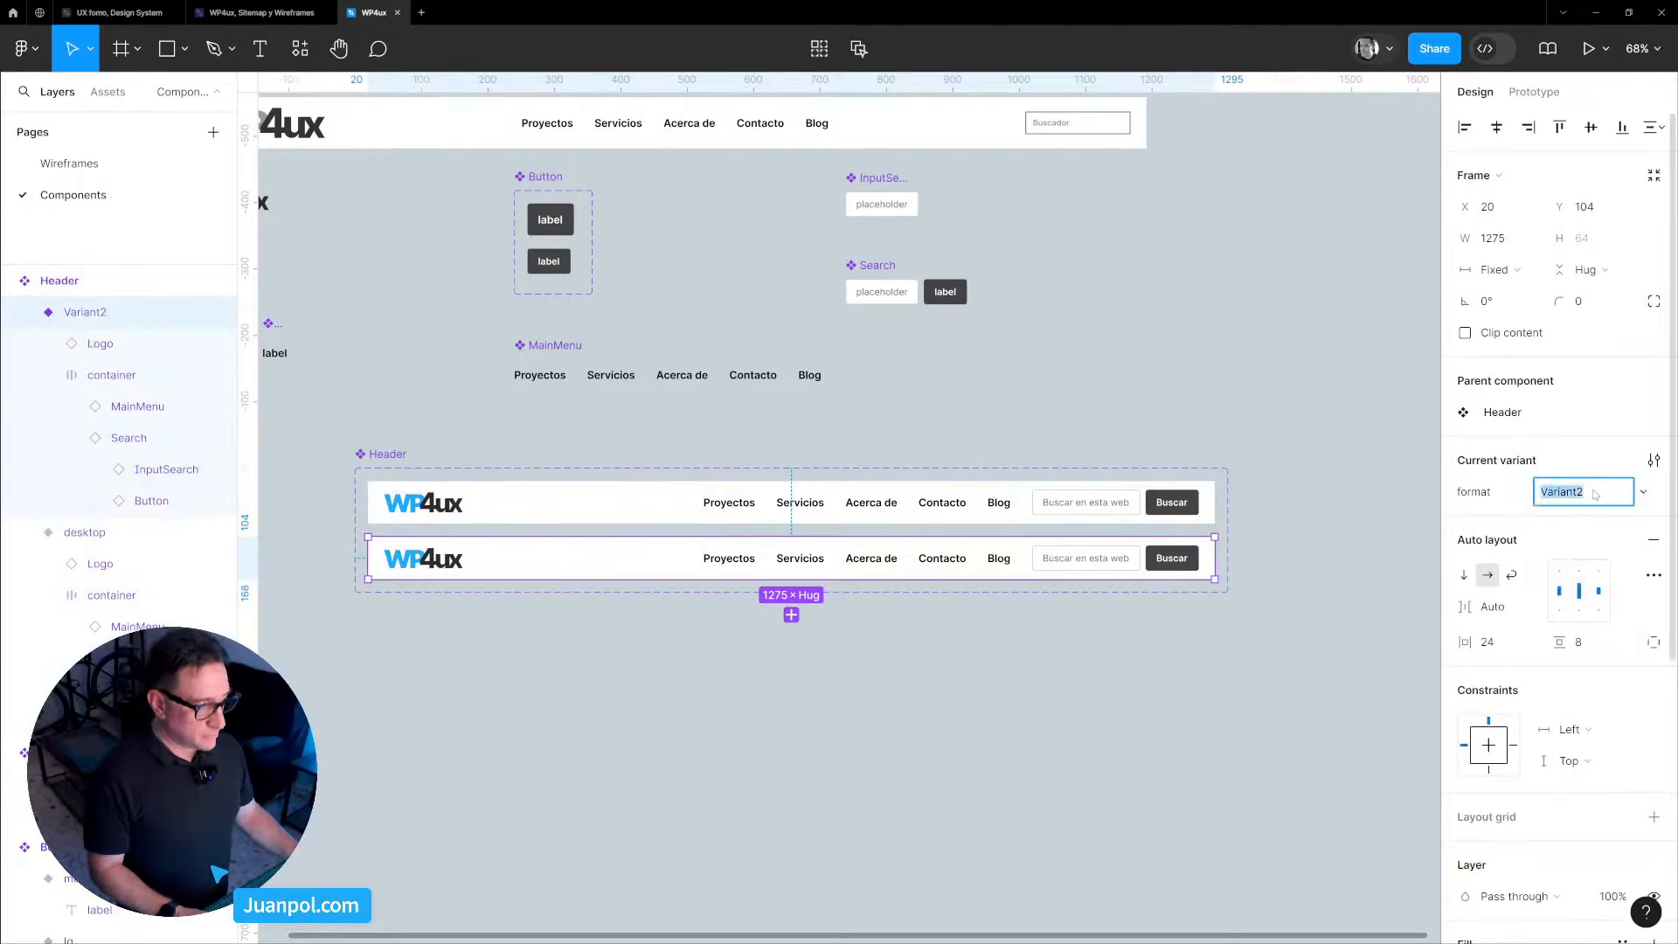
type("responsive")
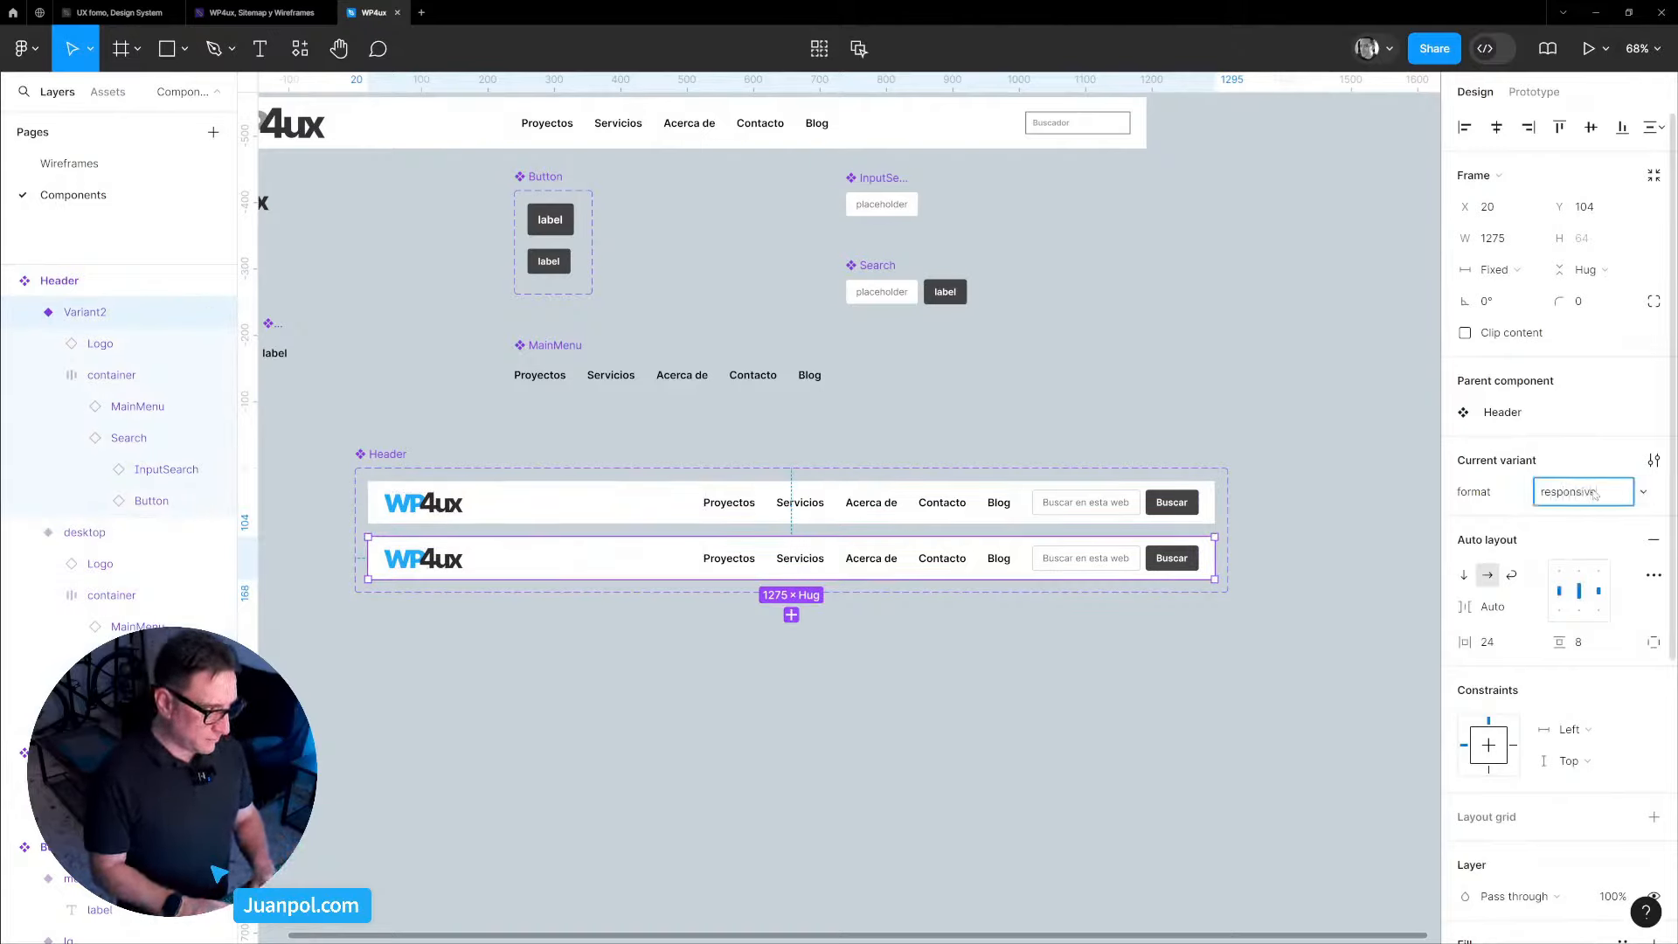
key("Return")
key("Return")
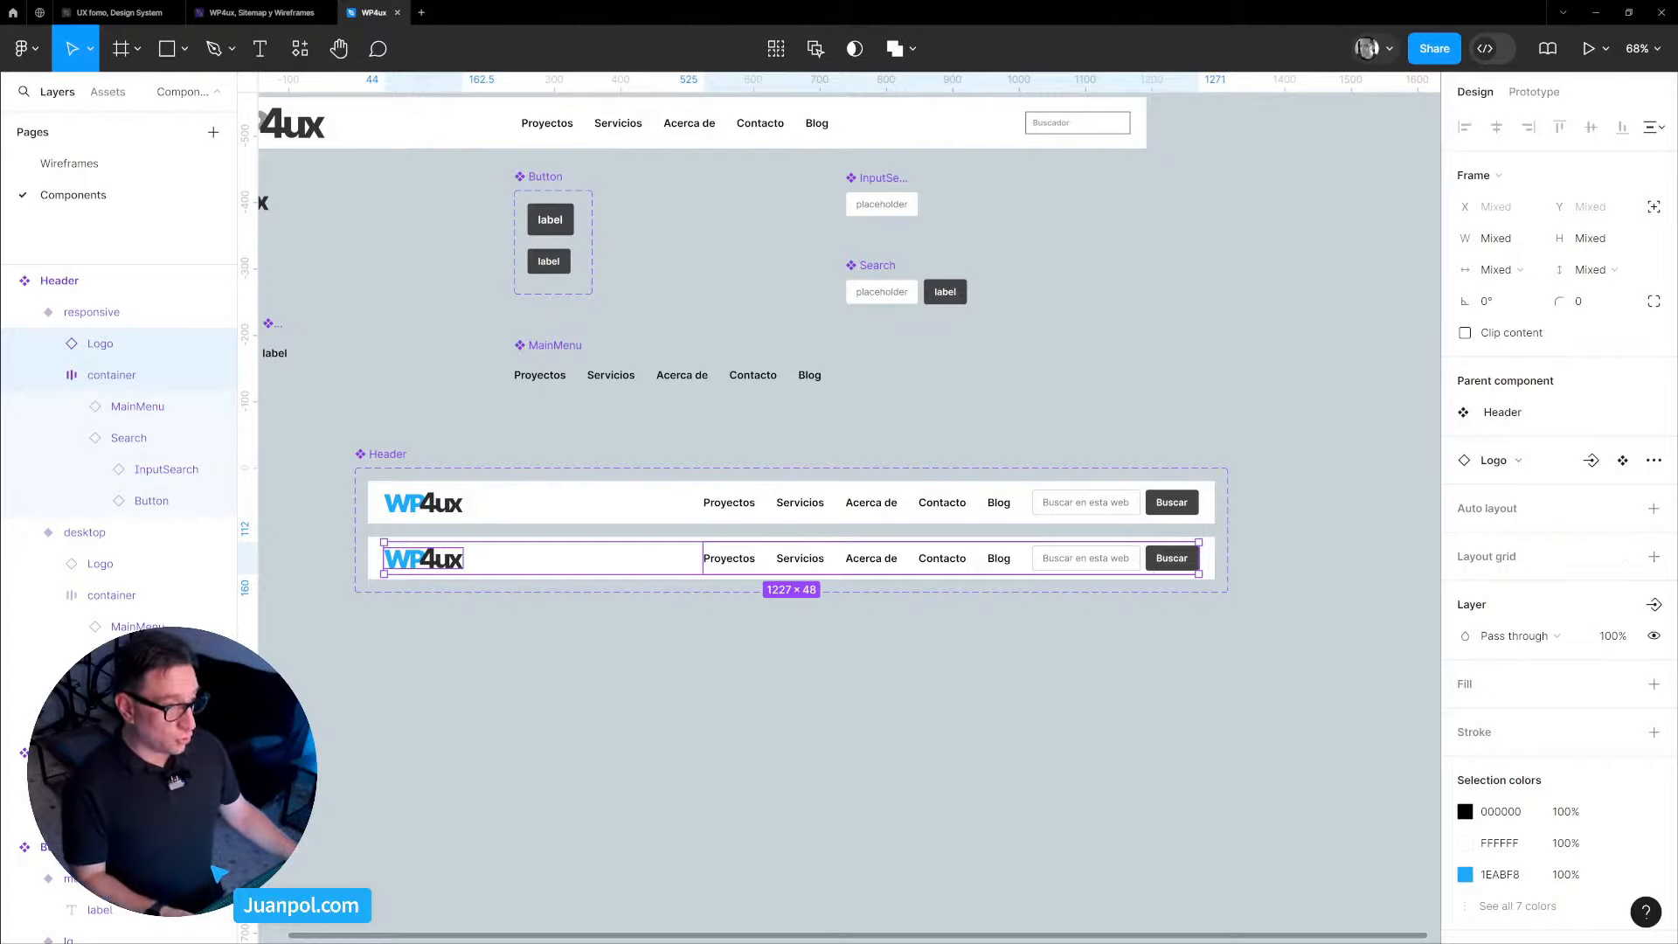
Examine the mobile header of the Error 404 wireframe on the Wireframes page and return to the Components page.
left_click(117, 175)
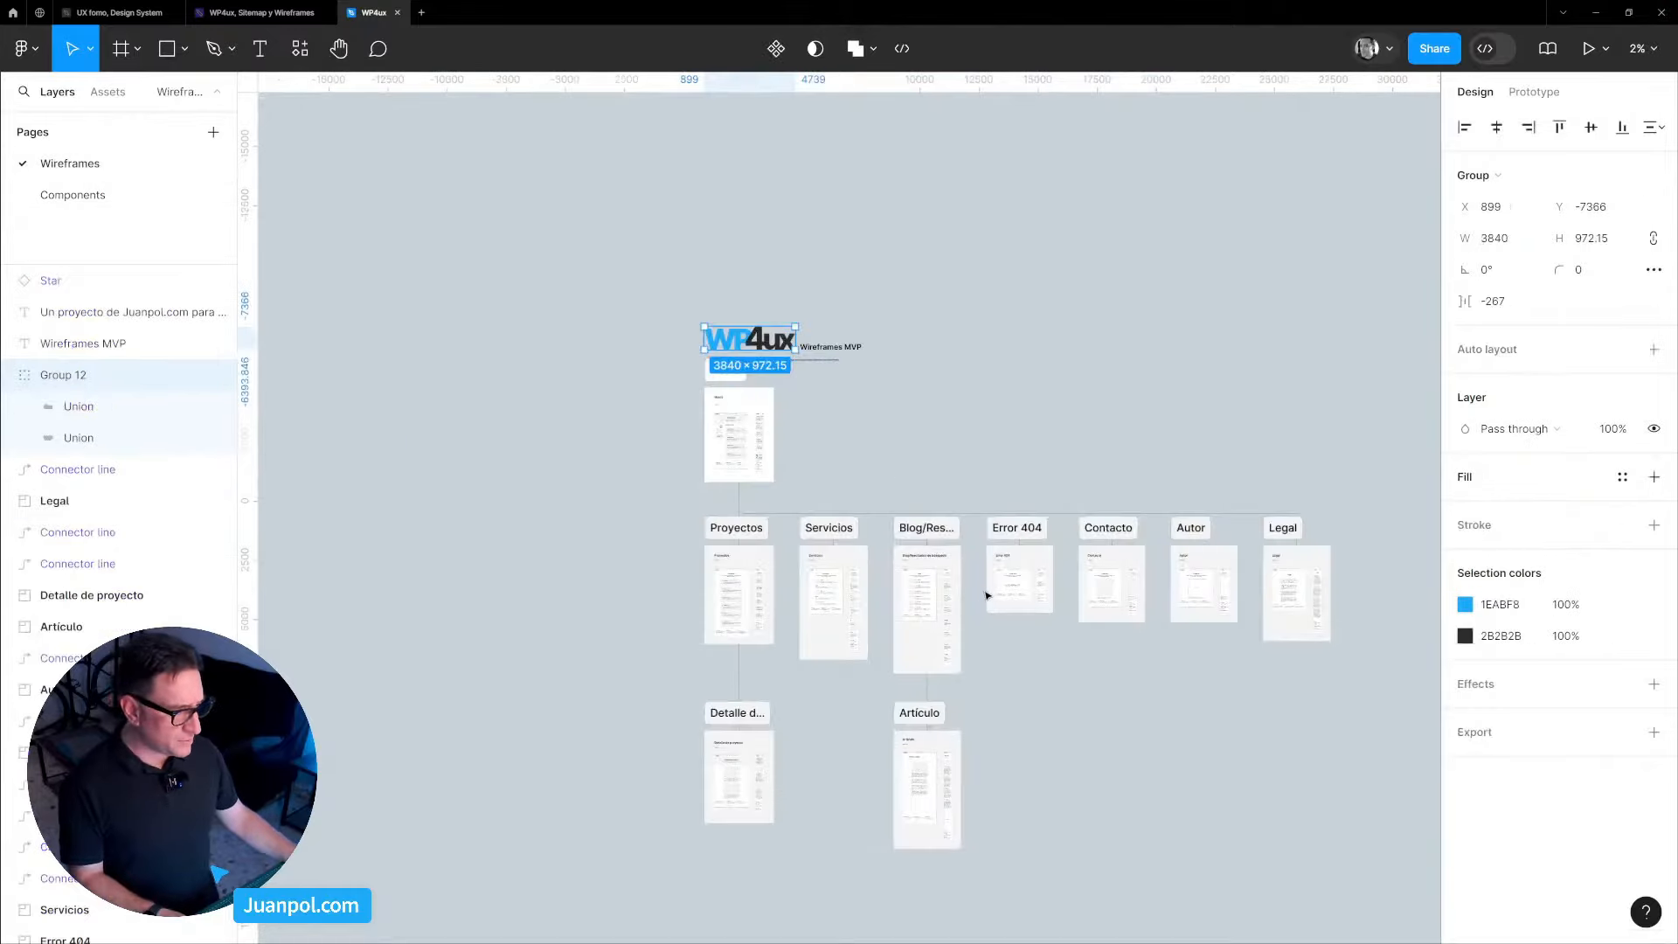
scroll(985, 591, "up", 5)
scroll(937, 562, "up", 5)
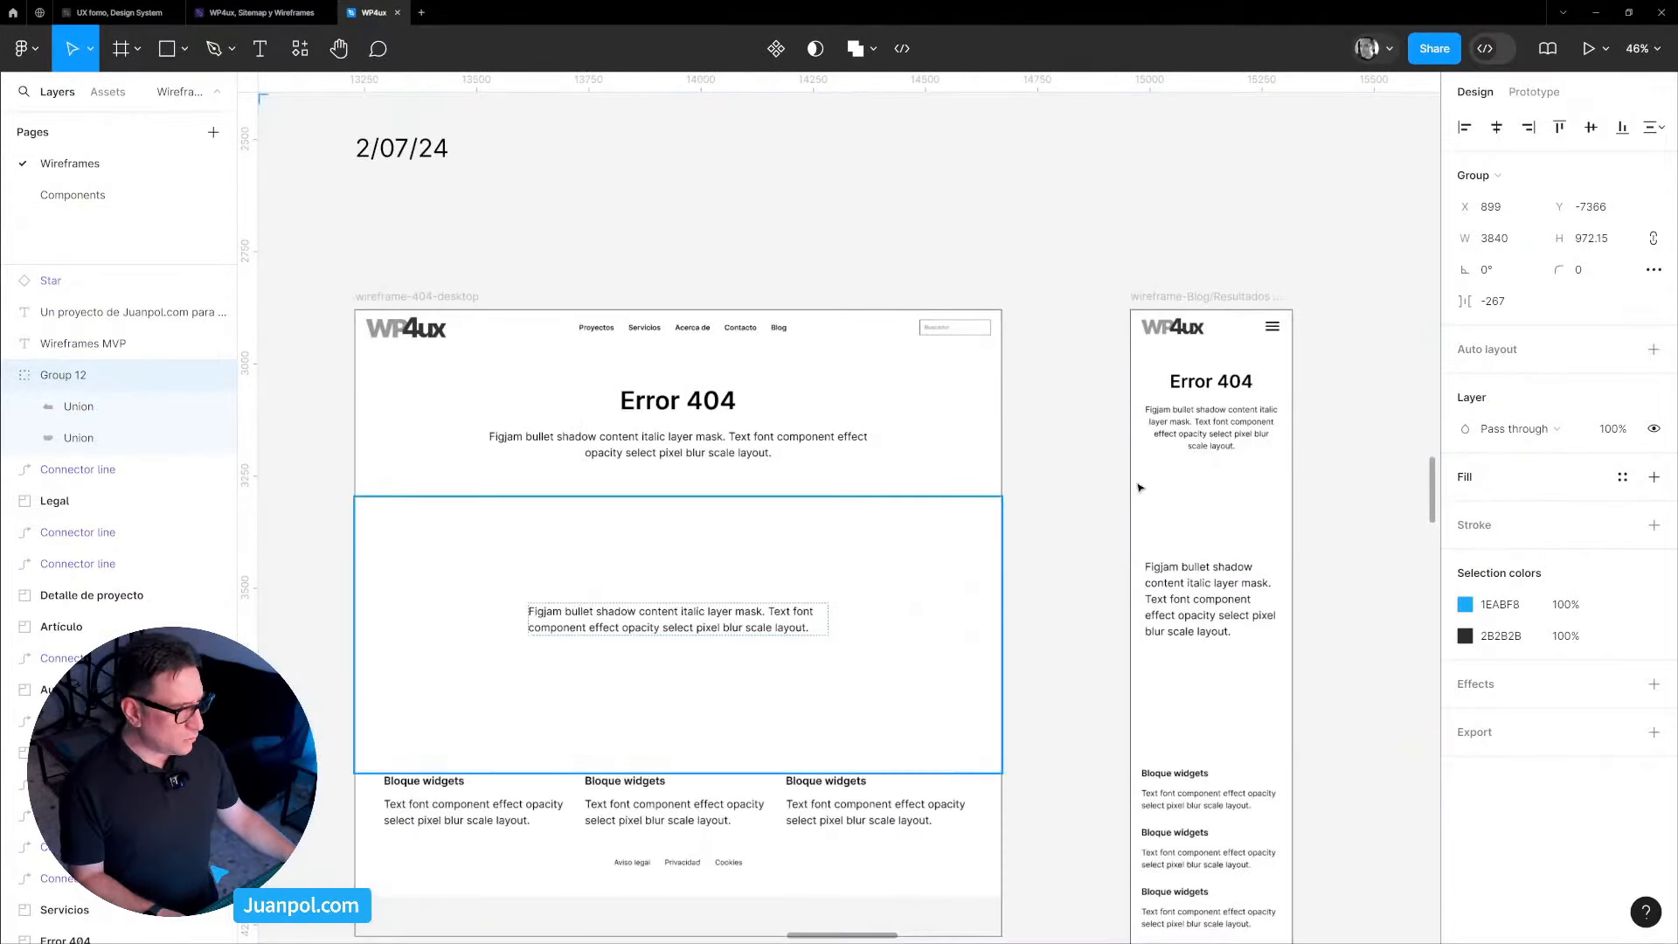
scroll(1206, 472, "up", 5)
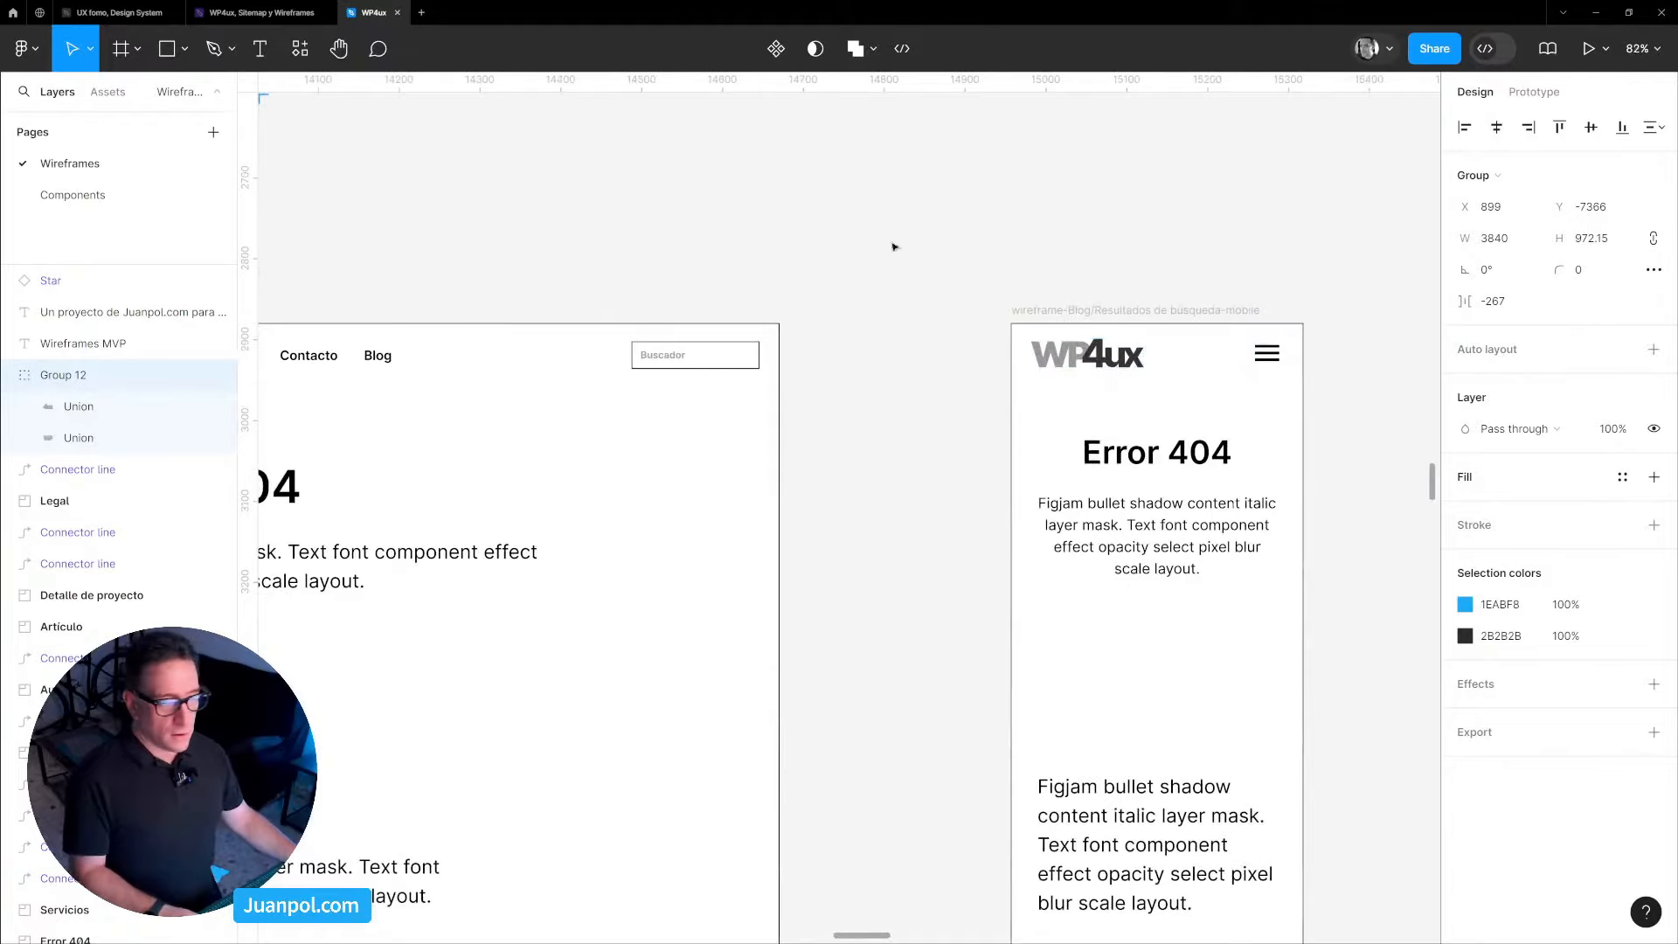
left_click(139, 194)
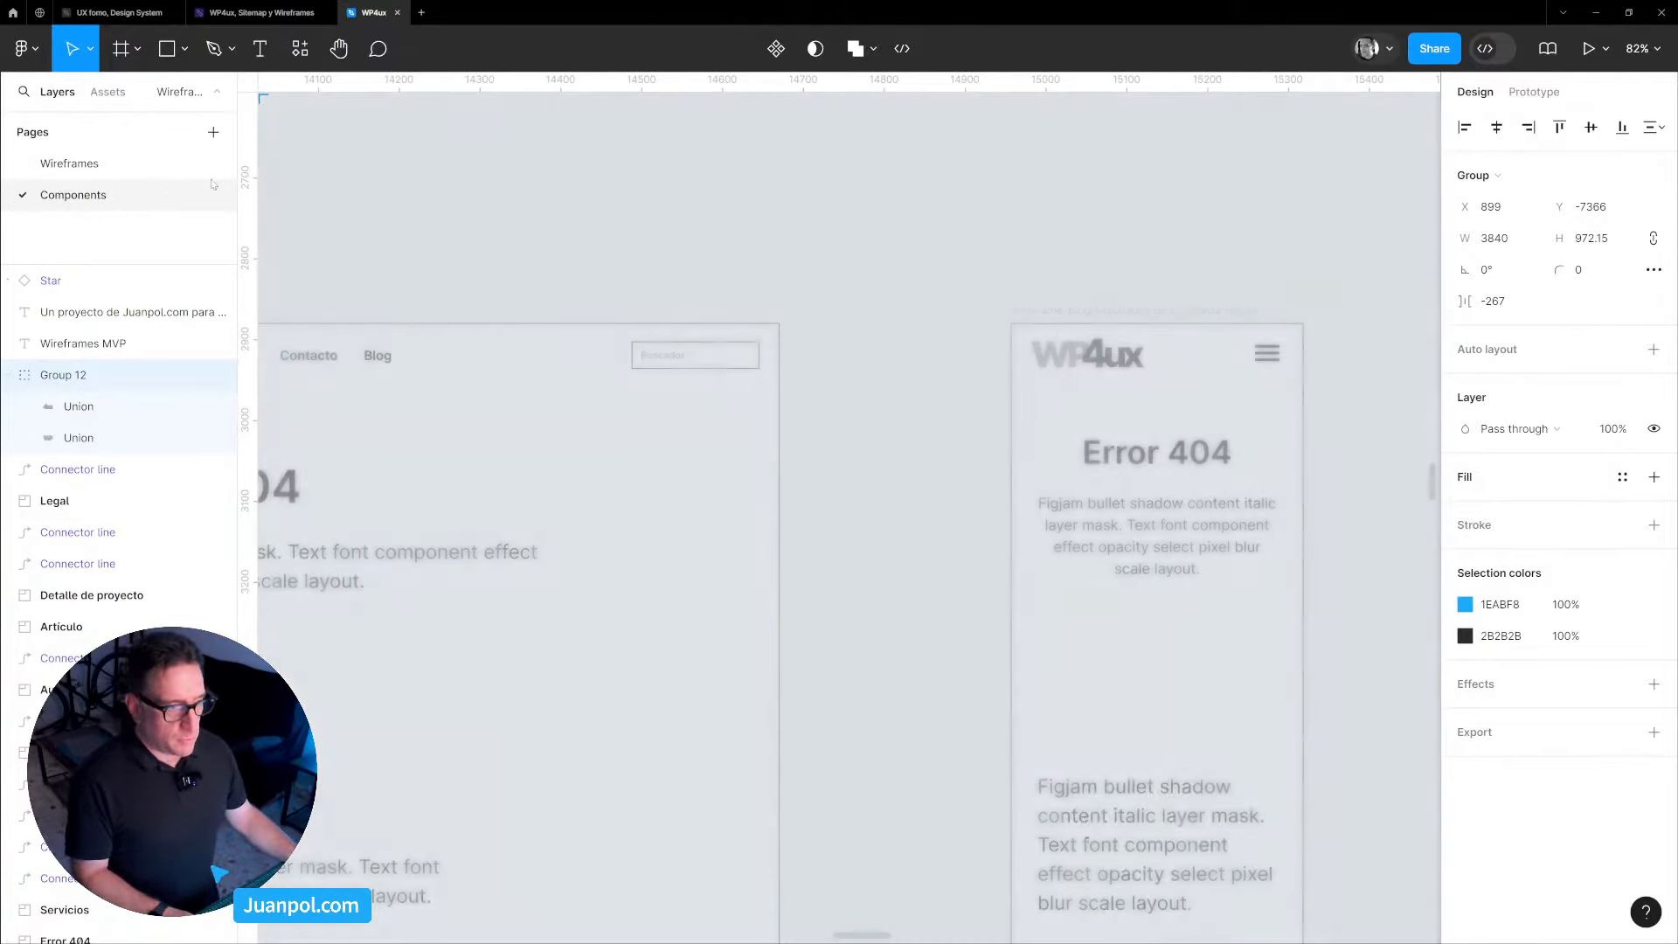
Search the Material Design Icons plugin for "hambur" and insert the three-line menu icon.
right_click(1271, 254)
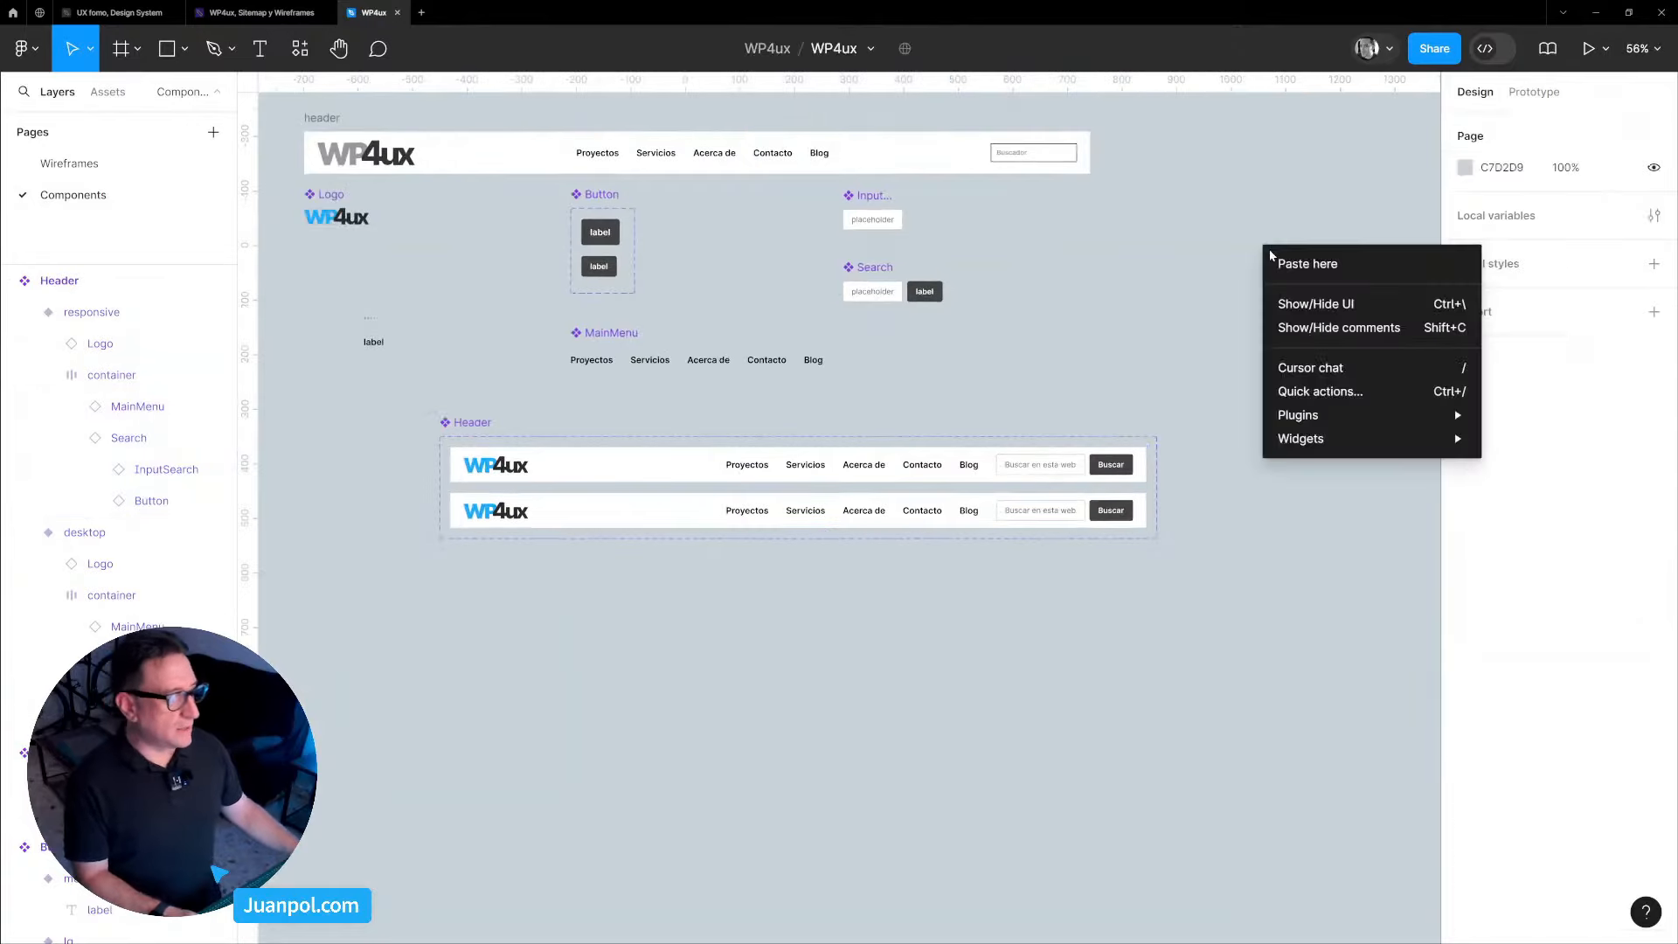
mouse_move(1292, 428)
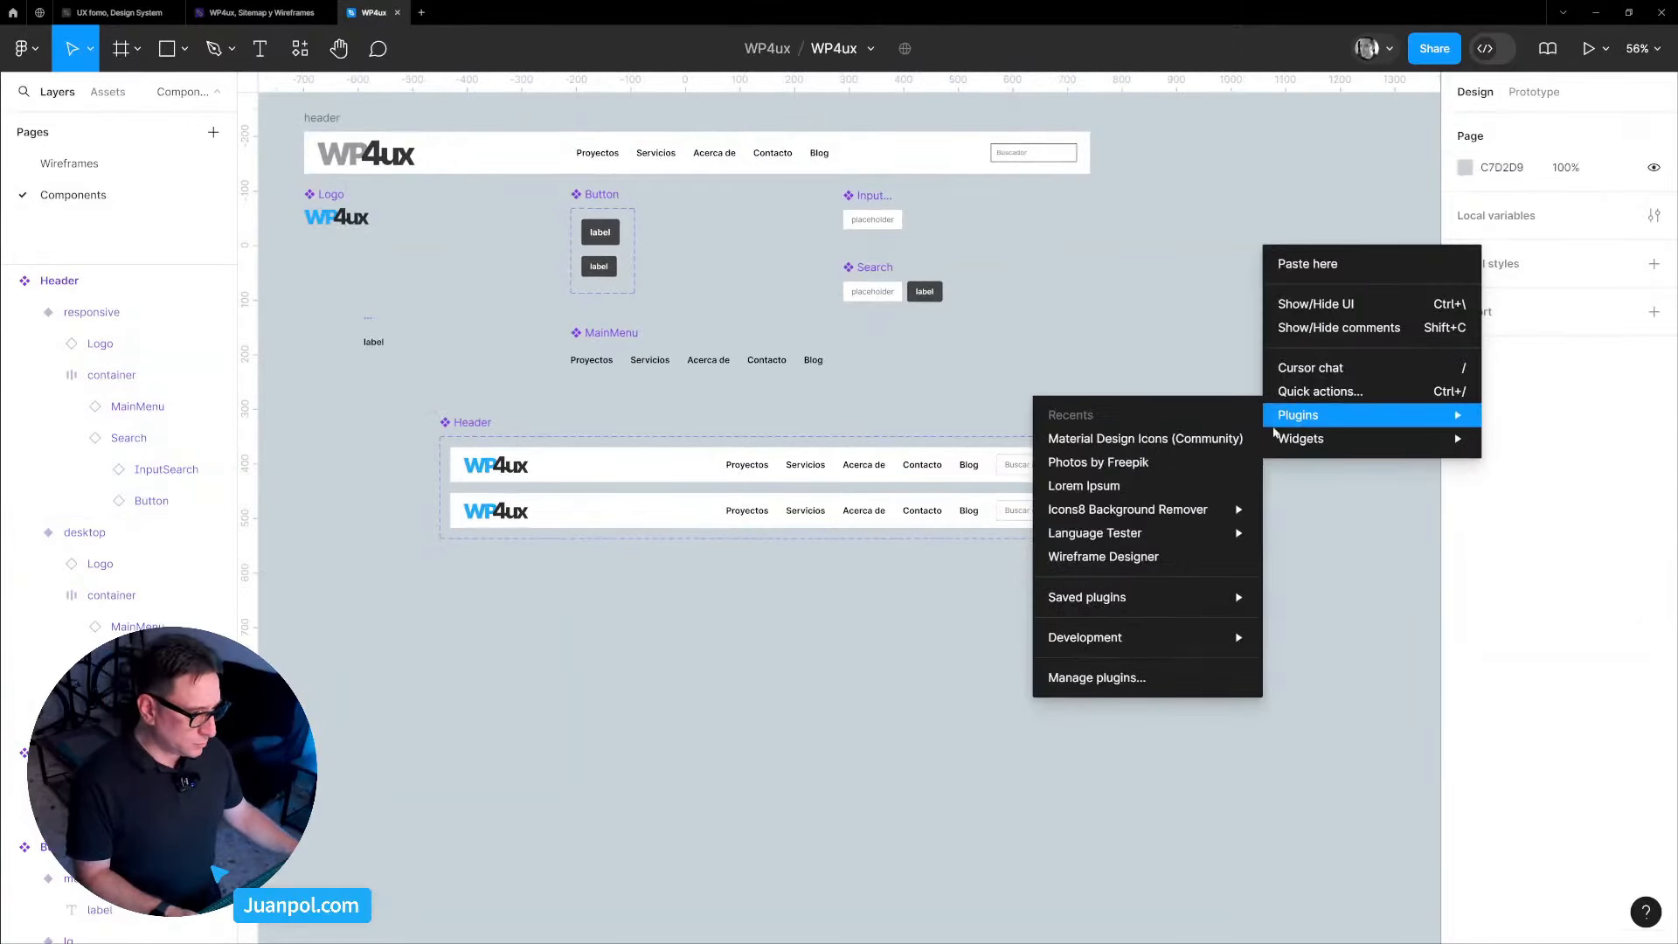
left_click(1224, 438)
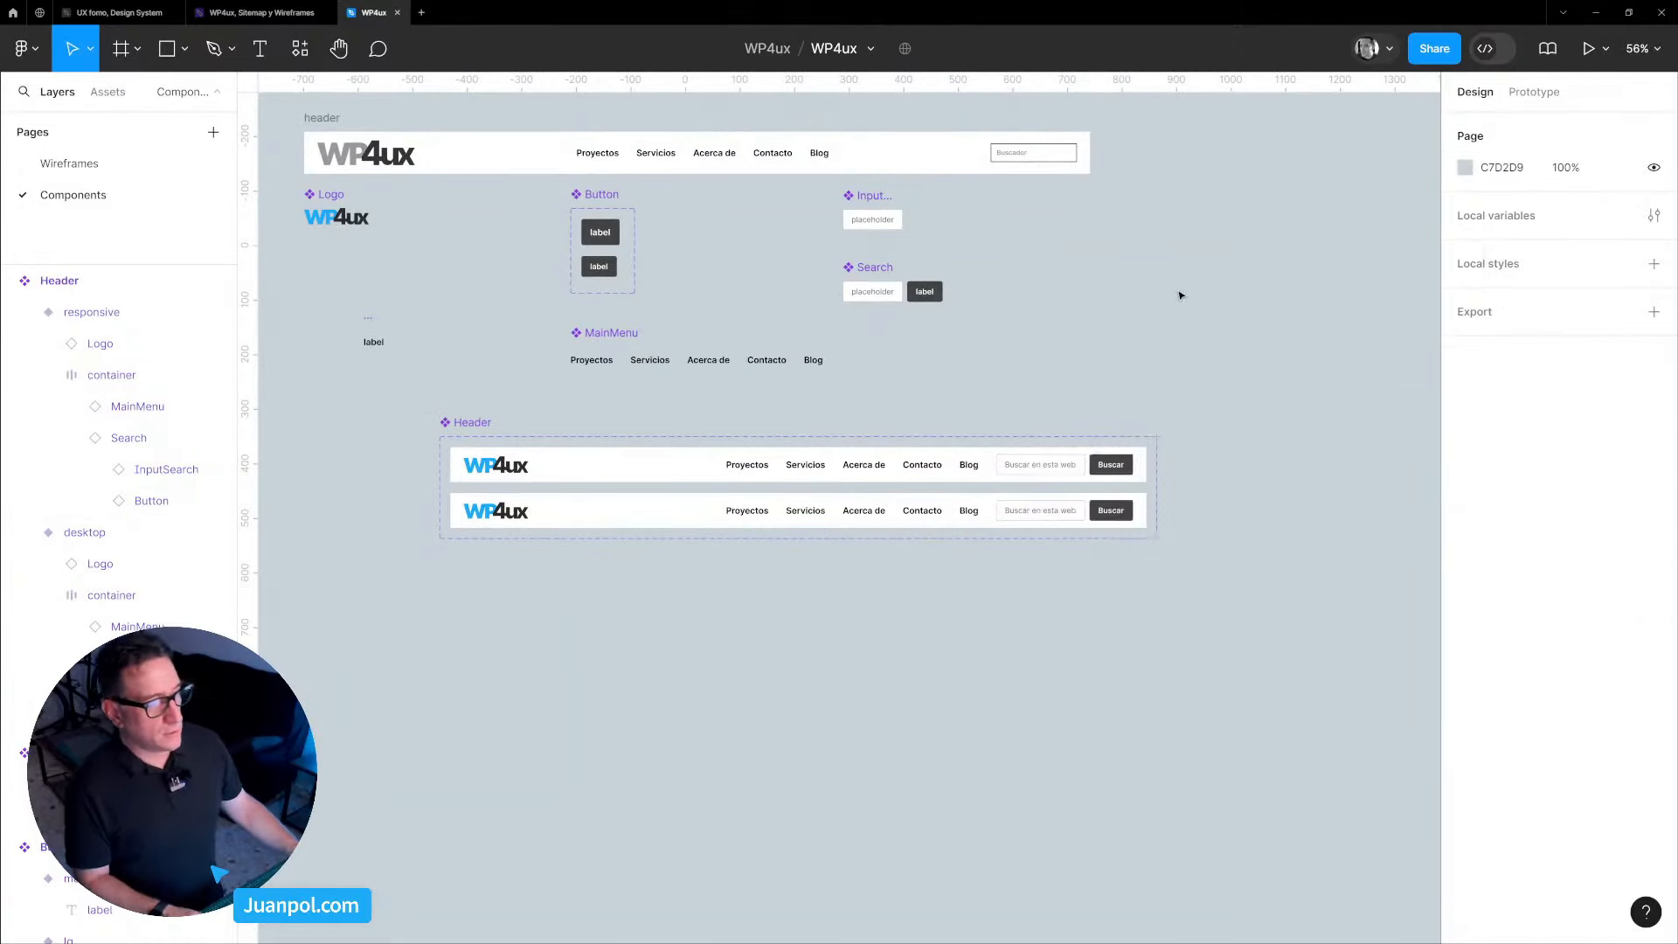
left_click(1455, 353)
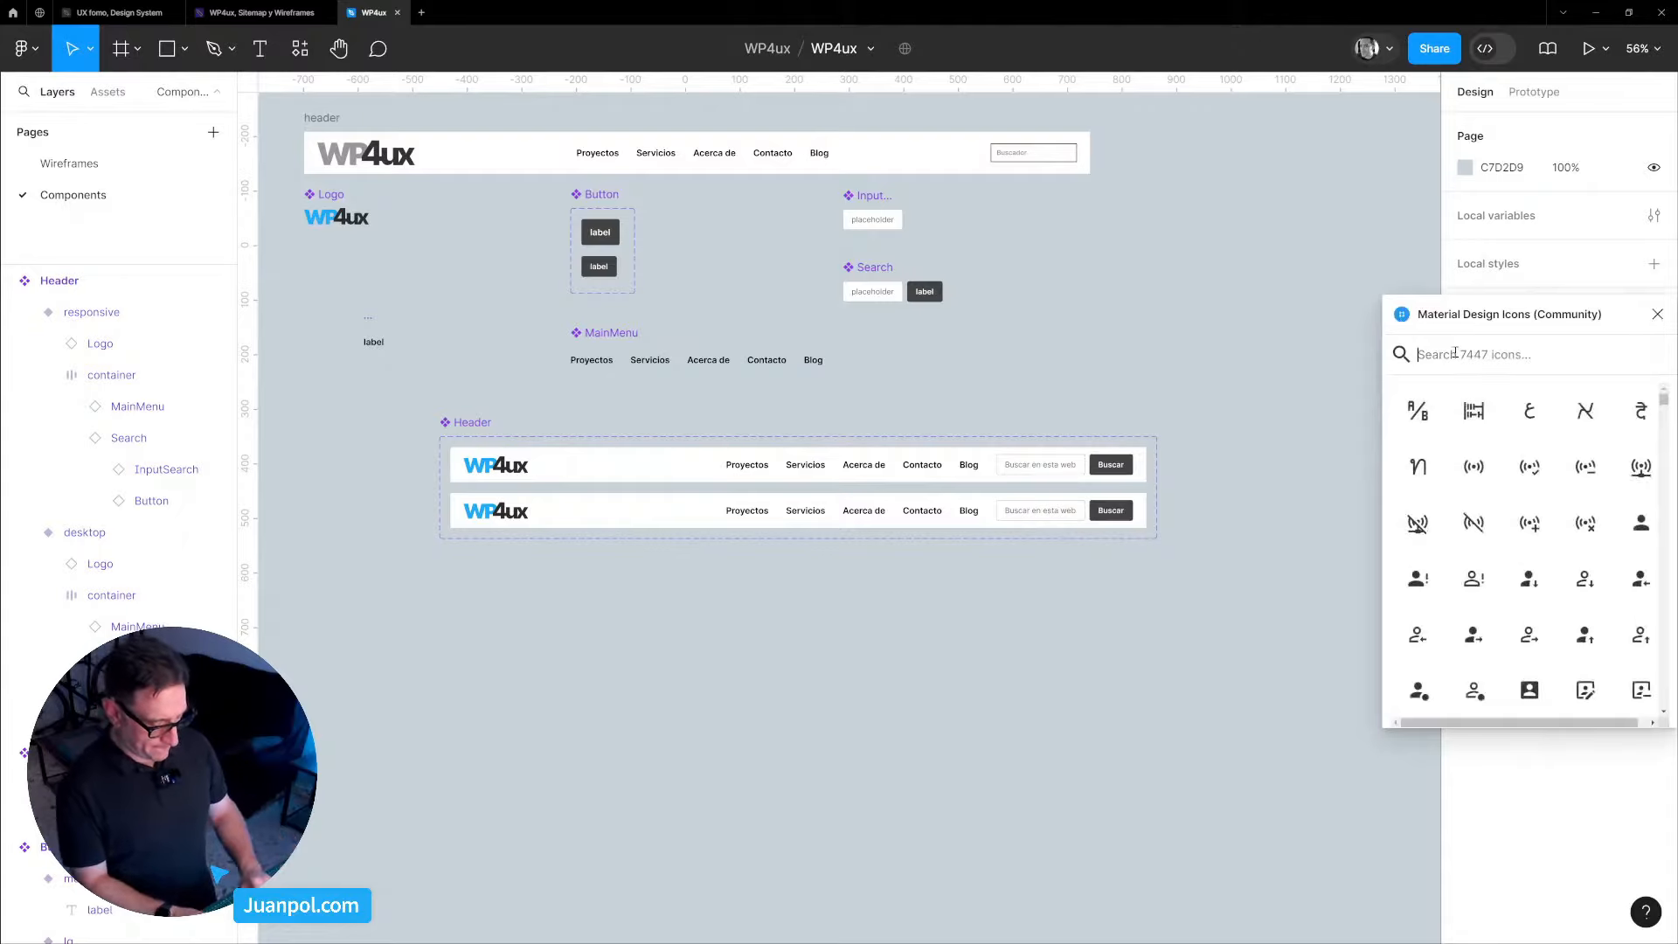
type("hambur")
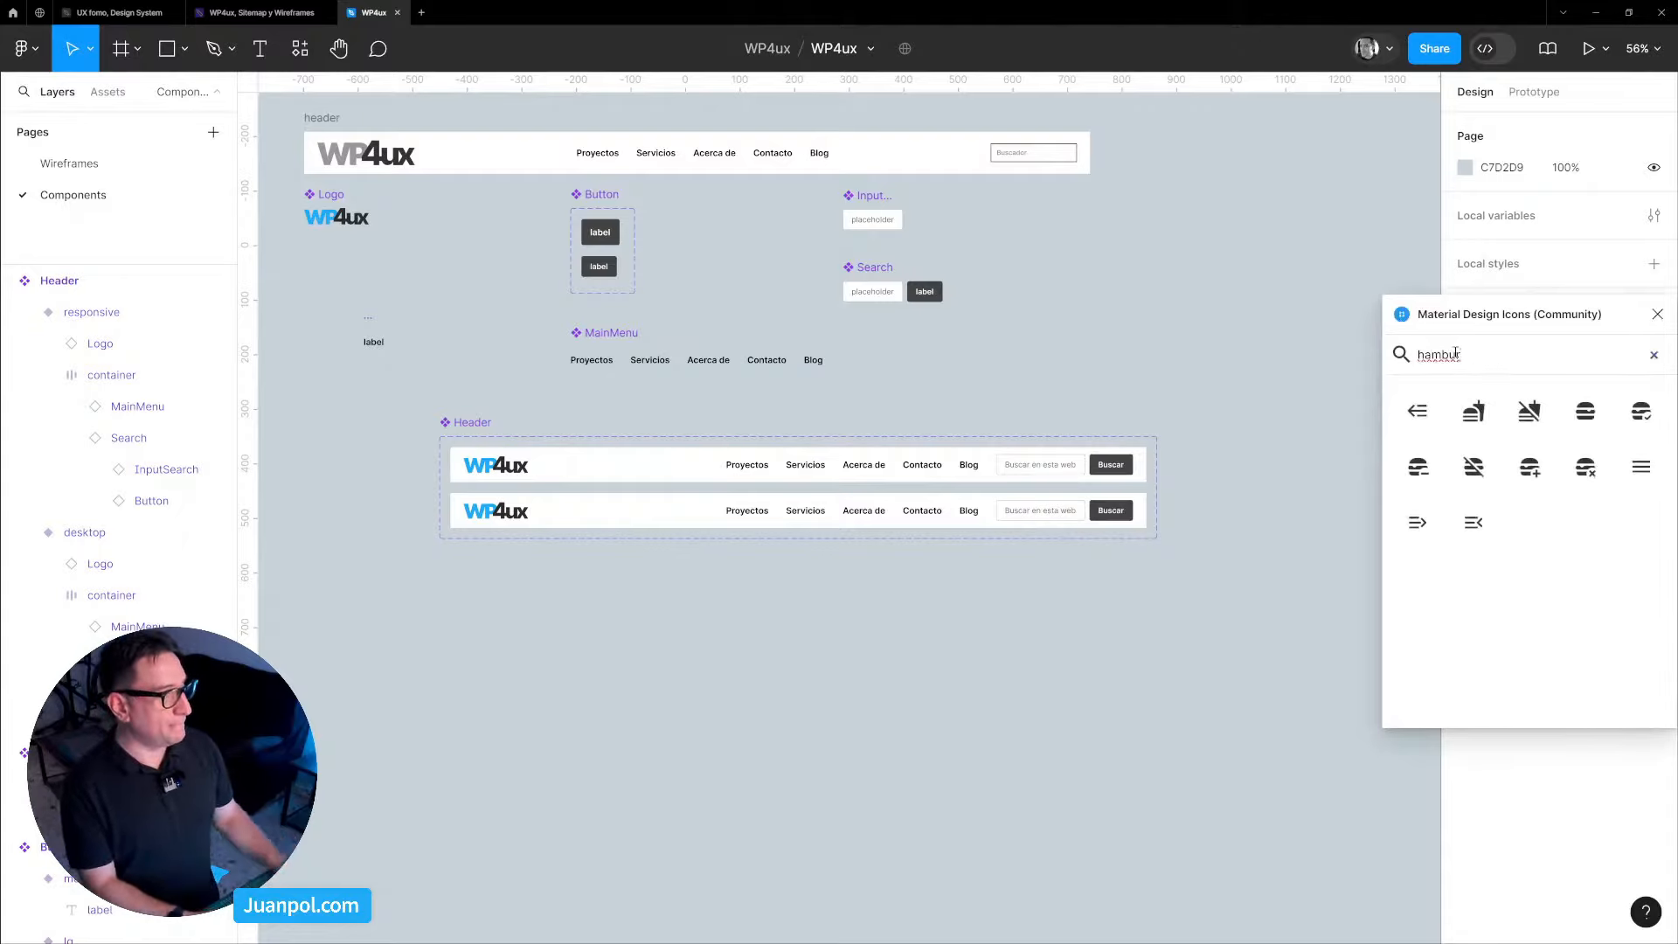
left_click(1628, 471)
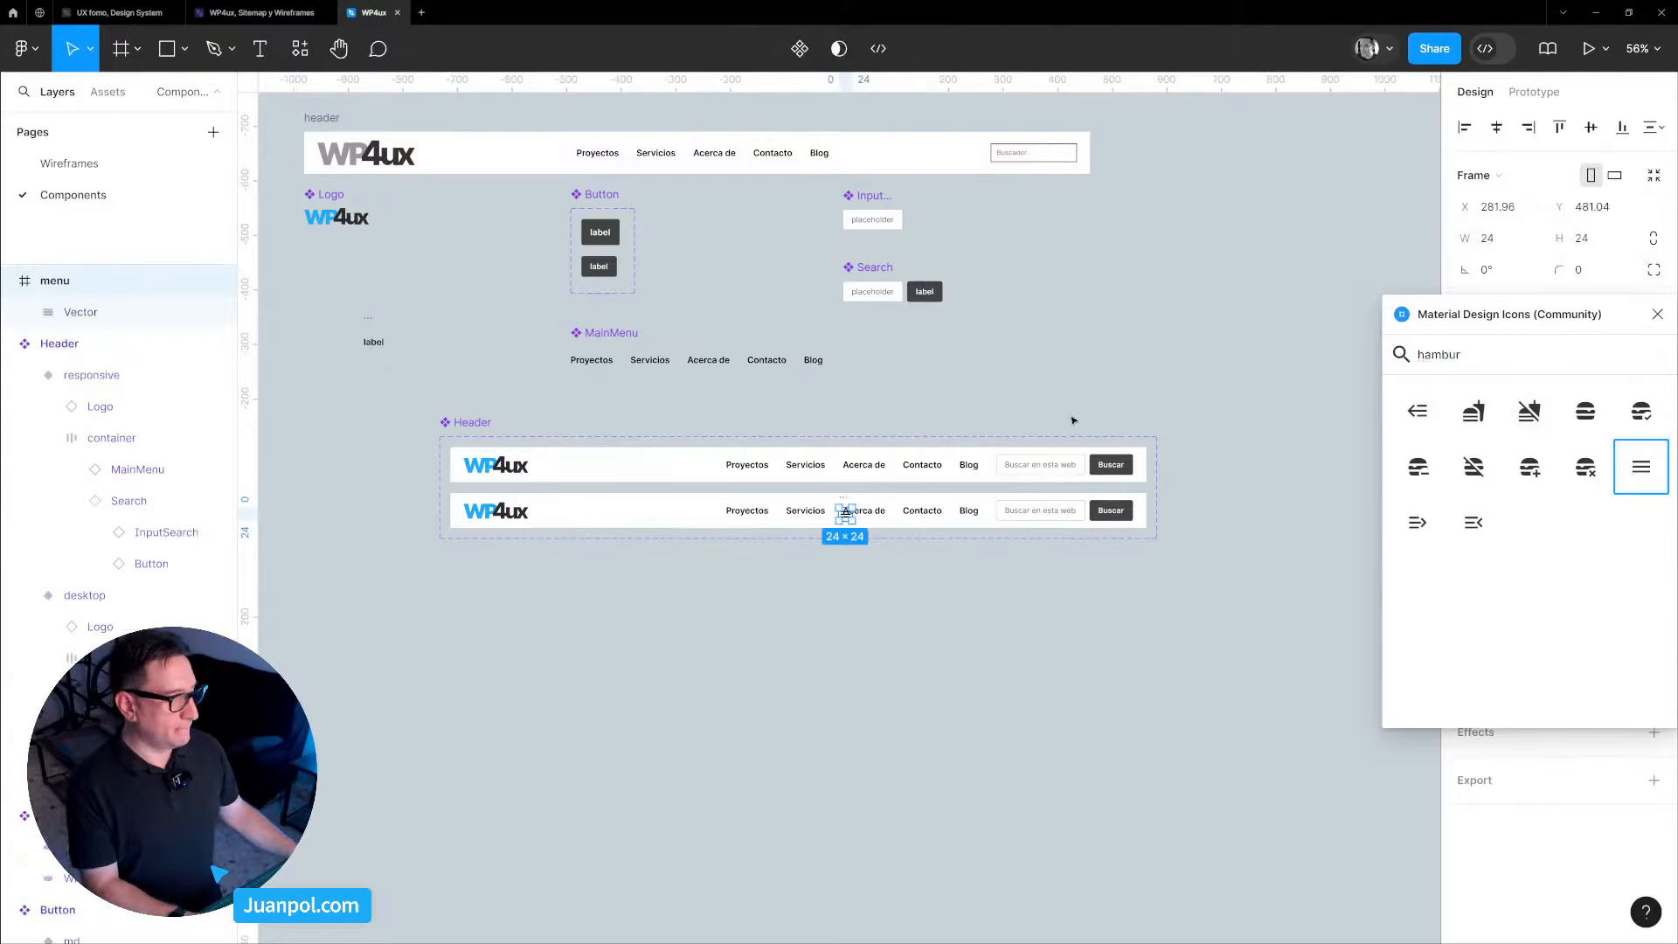
Place the menu icon inside the responsive Header variant as its last item, after the container.
left_click_drag(843, 511, 1052, 350)
left_click(1130, 367)
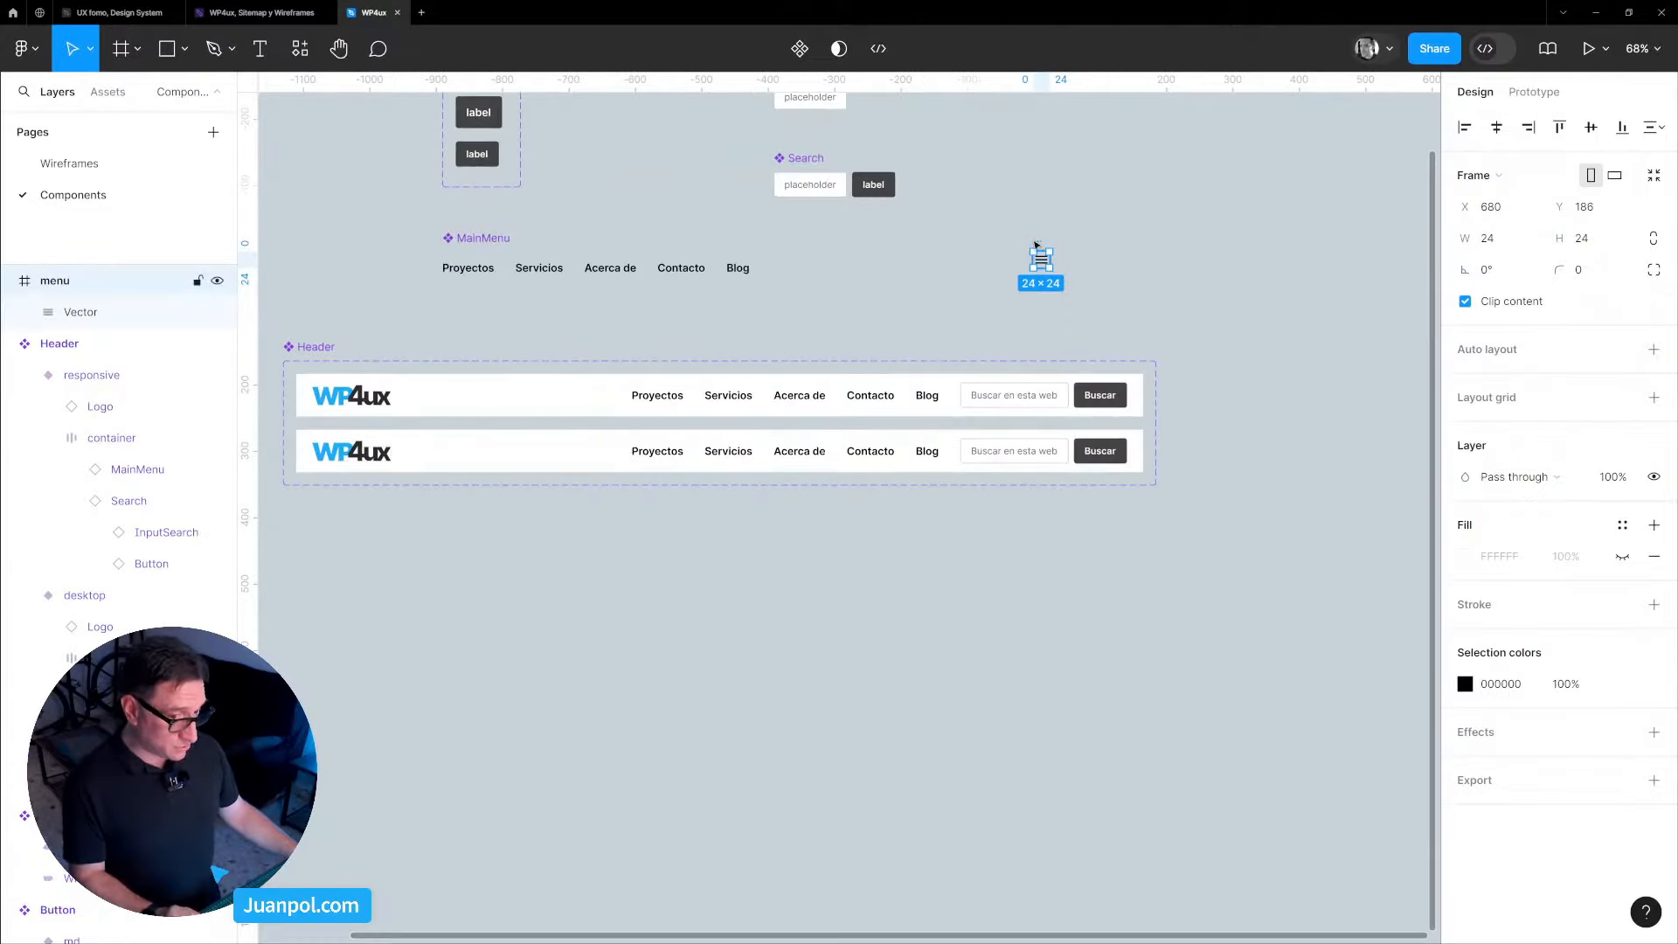
left_click_drag(1036, 245, 1131, 472)
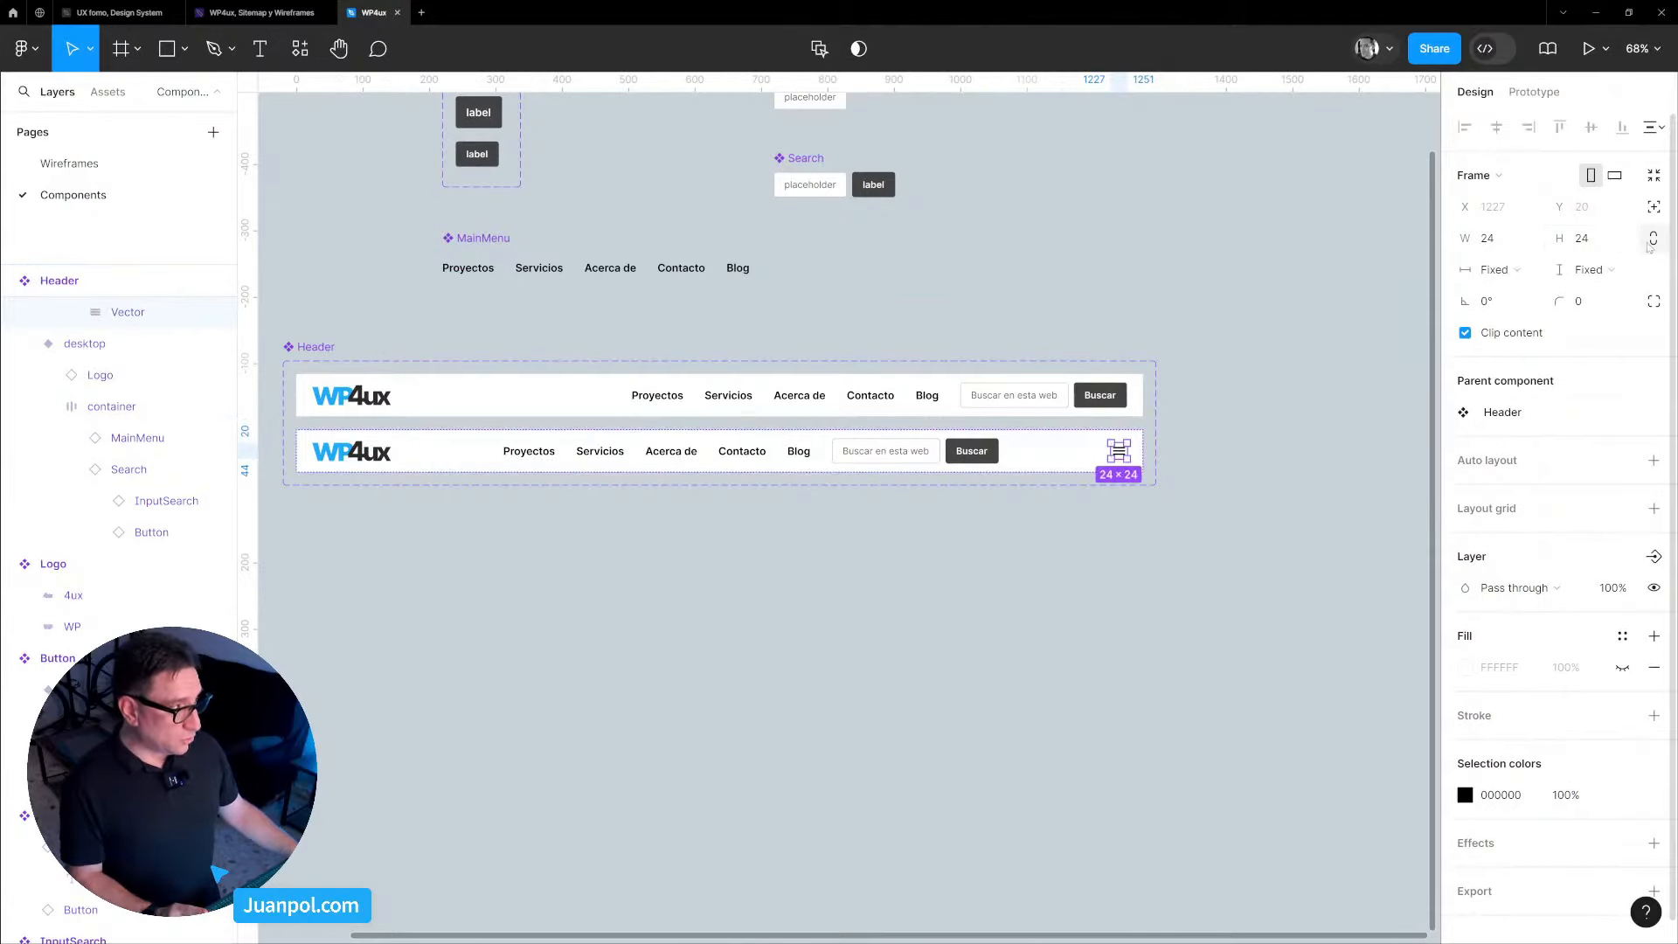
Delete the container with the main menu and search from the responsive Header variant and set the variant's vertical padding to 16.
left_click(902, 456)
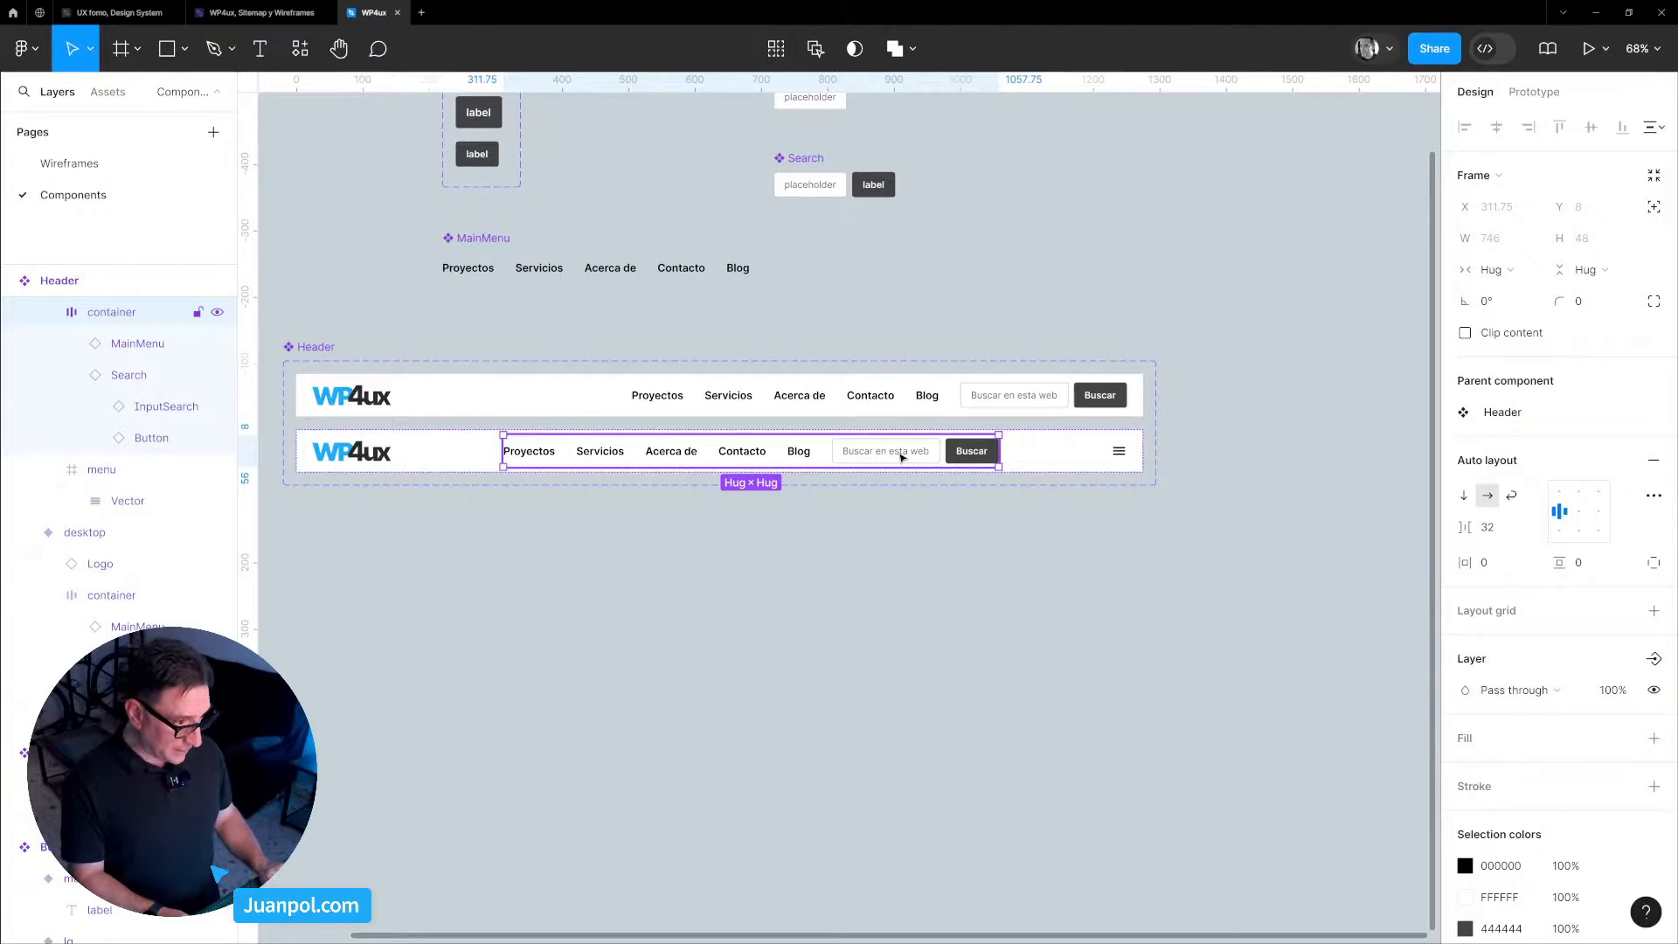
key("Delete")
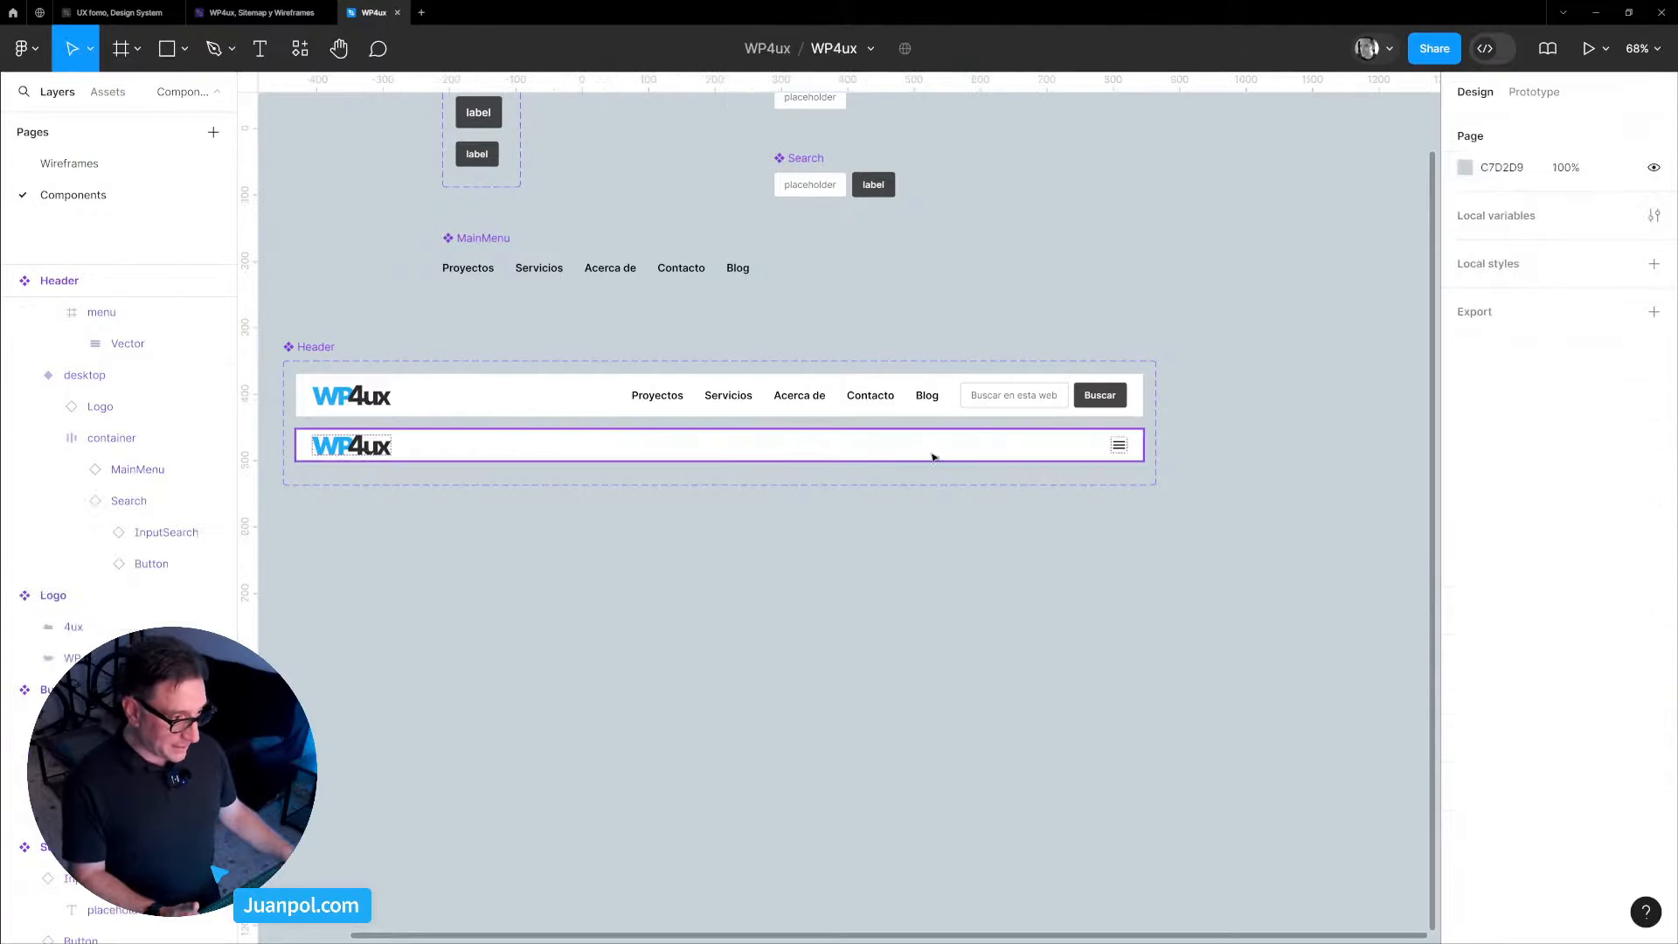
left_click(494, 405)
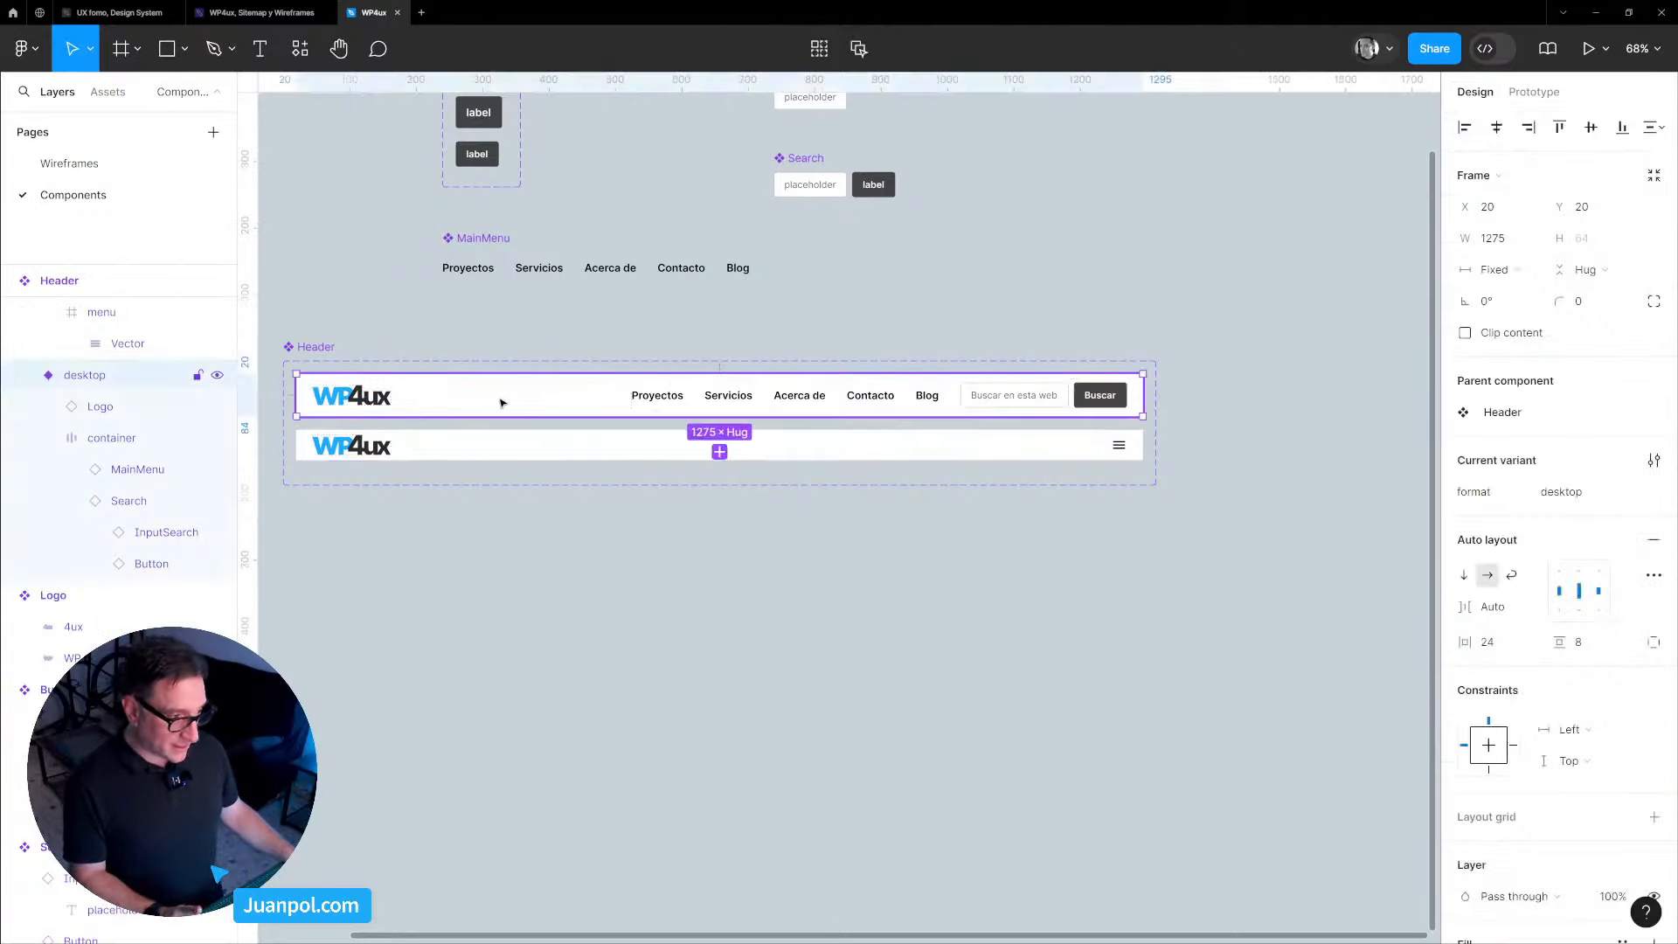
left_click(993, 438)
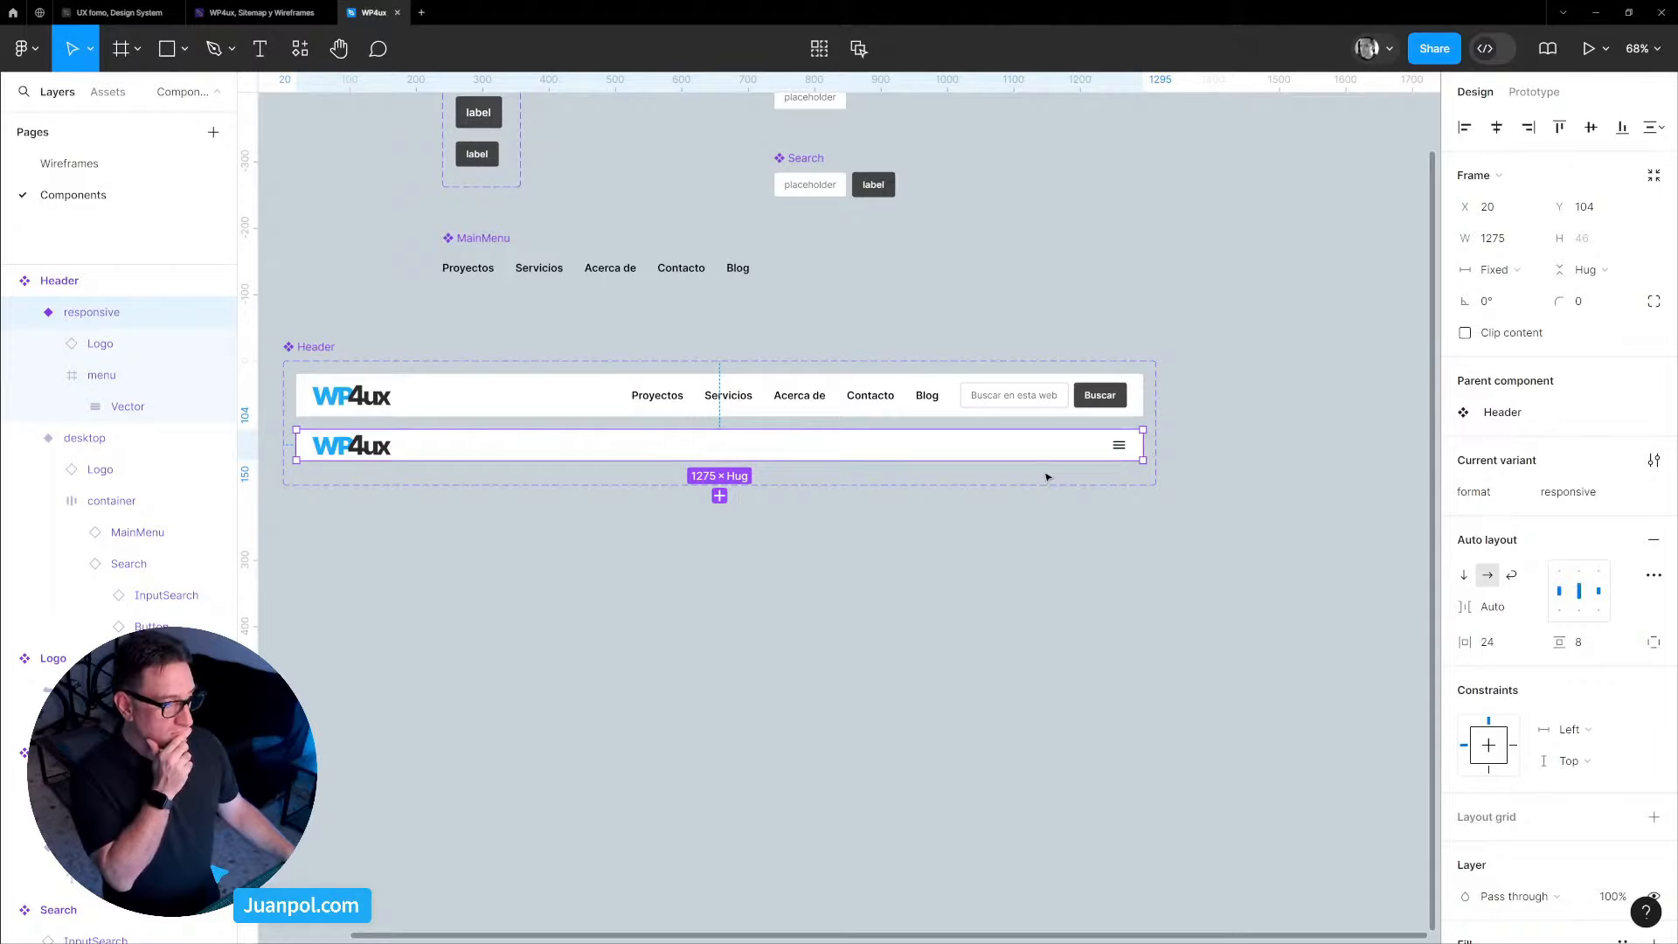
left_click(1587, 643)
type("16")
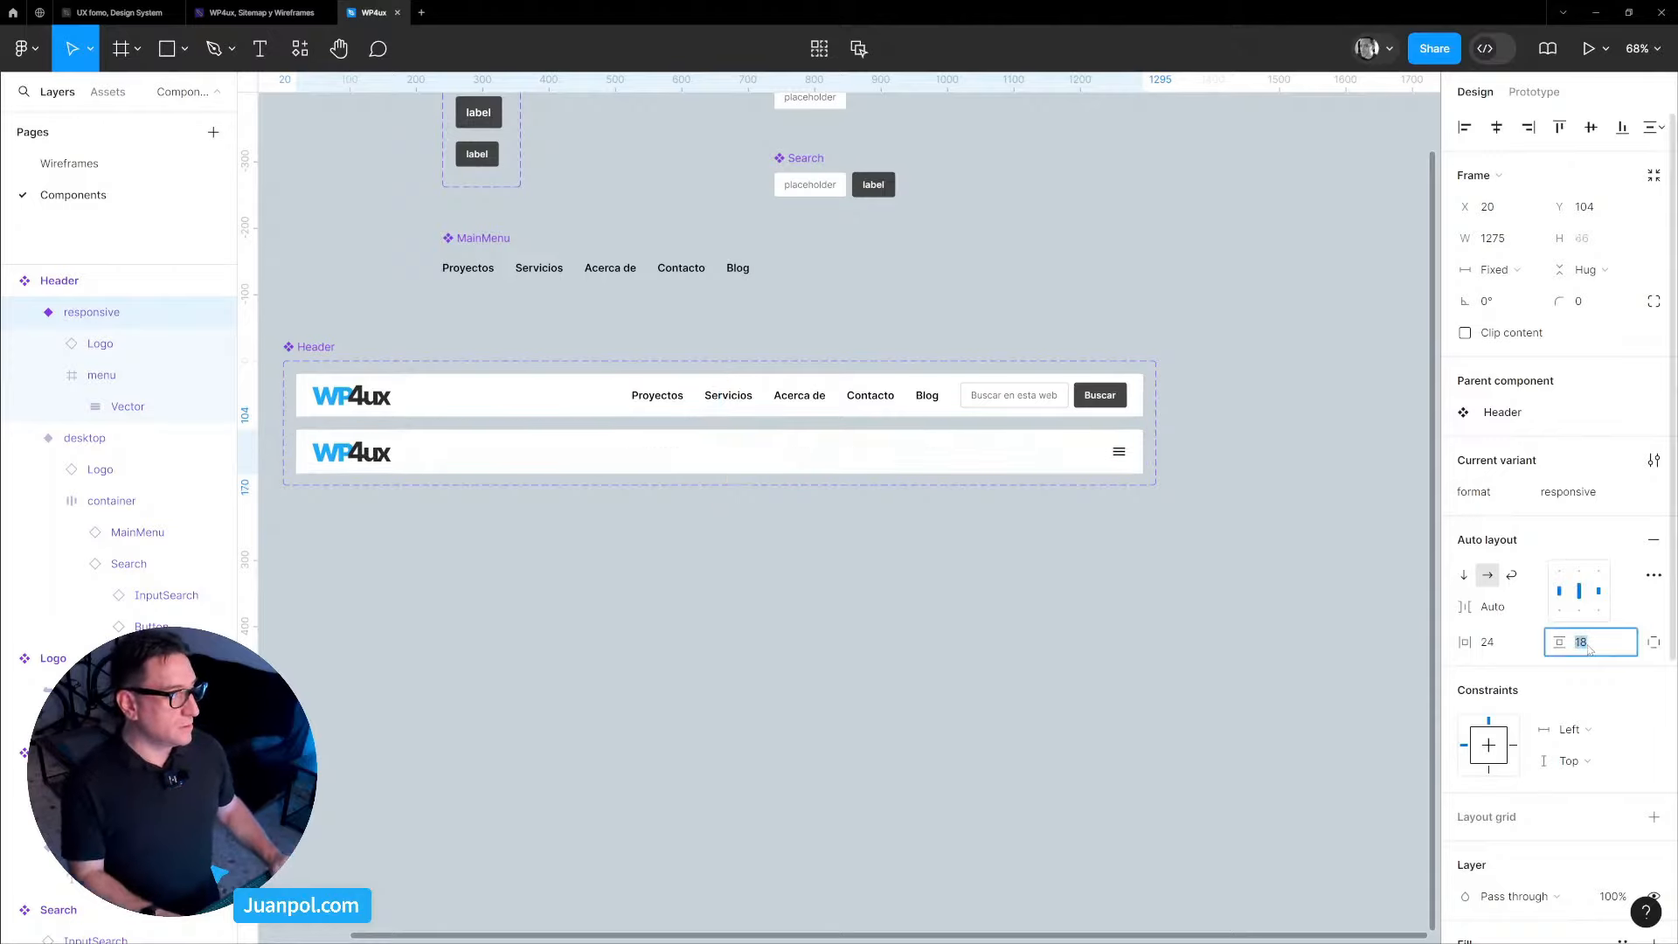
key("Return")
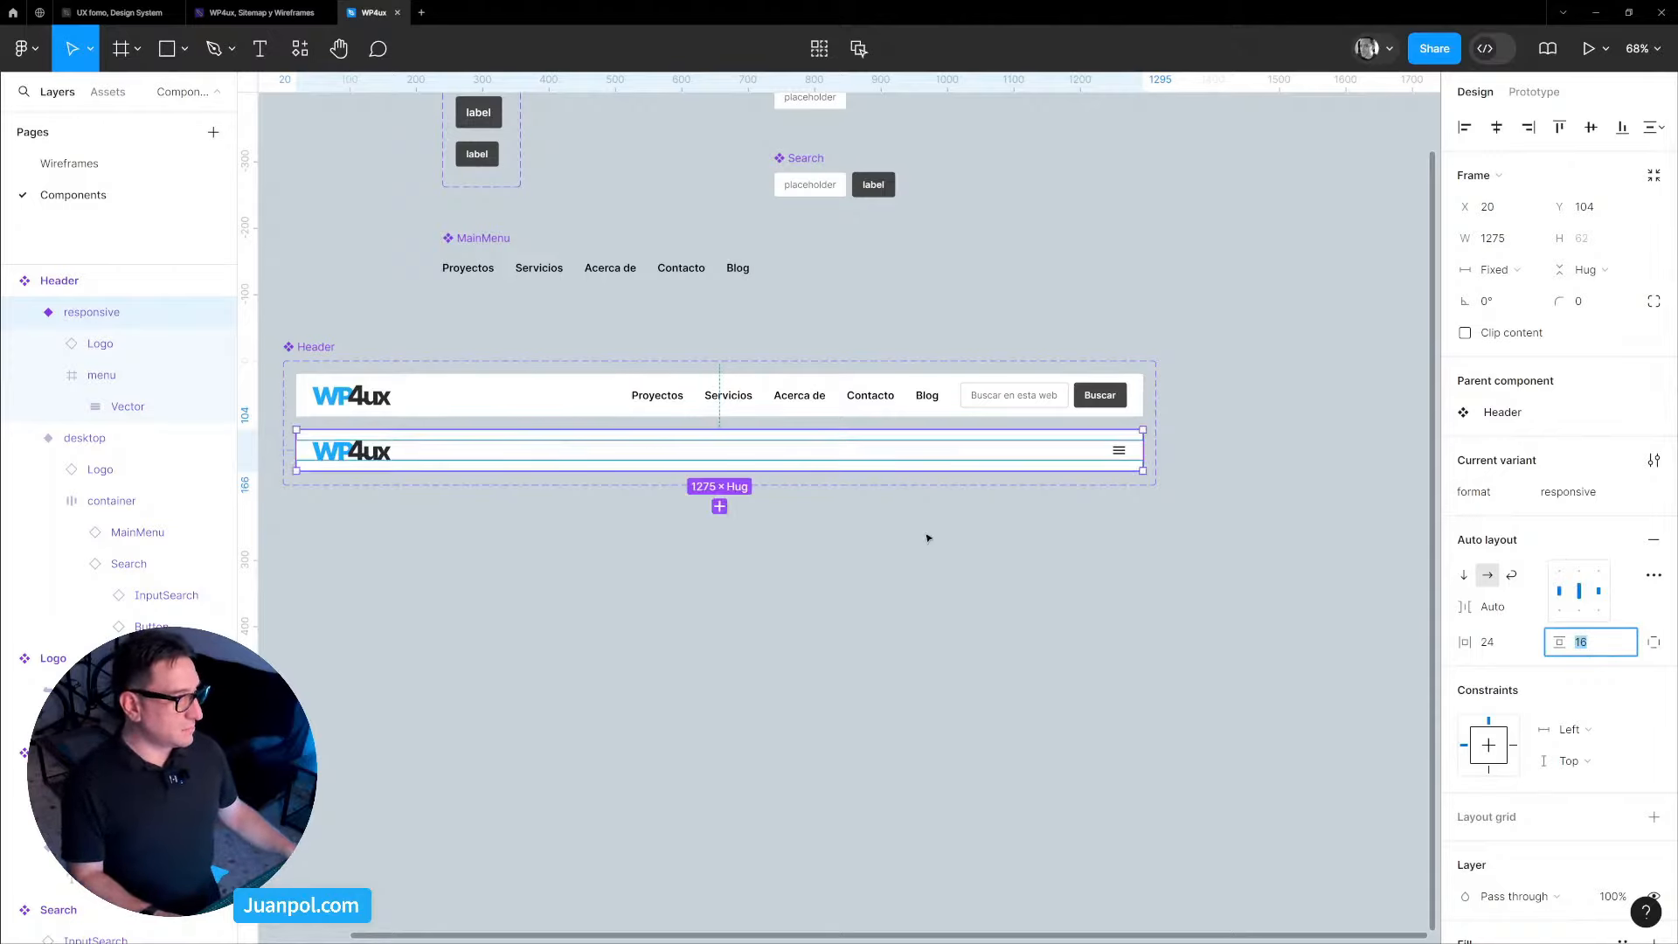
left_click(929, 540)
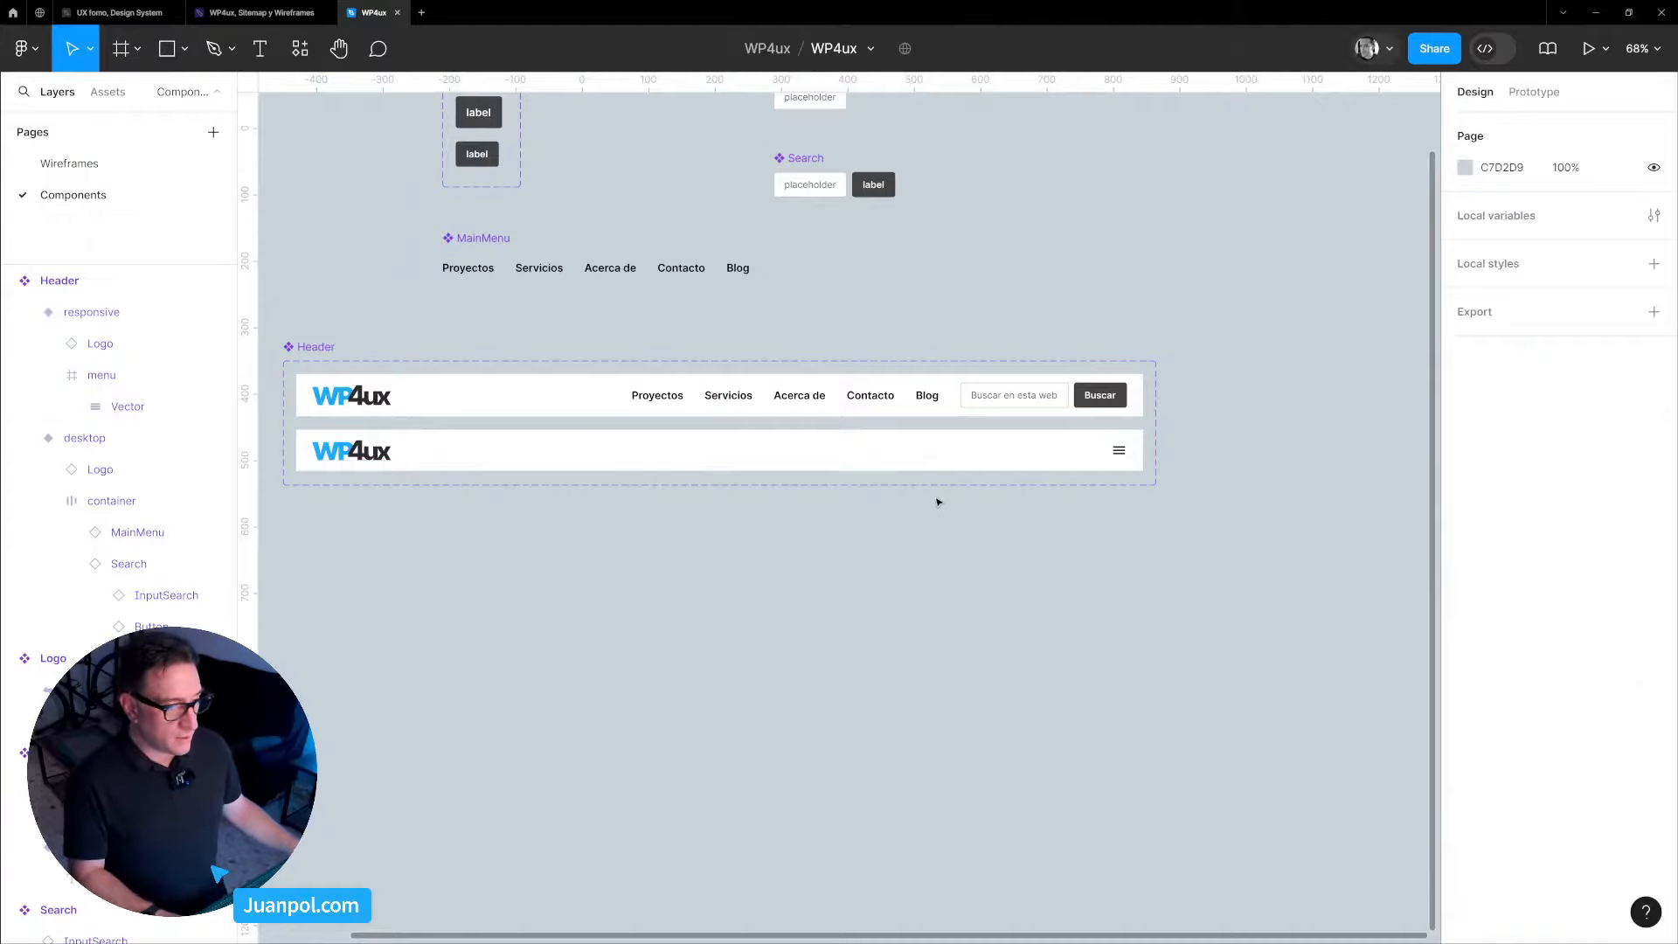
Place an instance of the desktop Header variant below the component set and switch its format to responsive.
left_click_drag(790, 413, 959, 653)
scroll(959, 653, "up", 2)
scroll(959, 653, "down", 3)
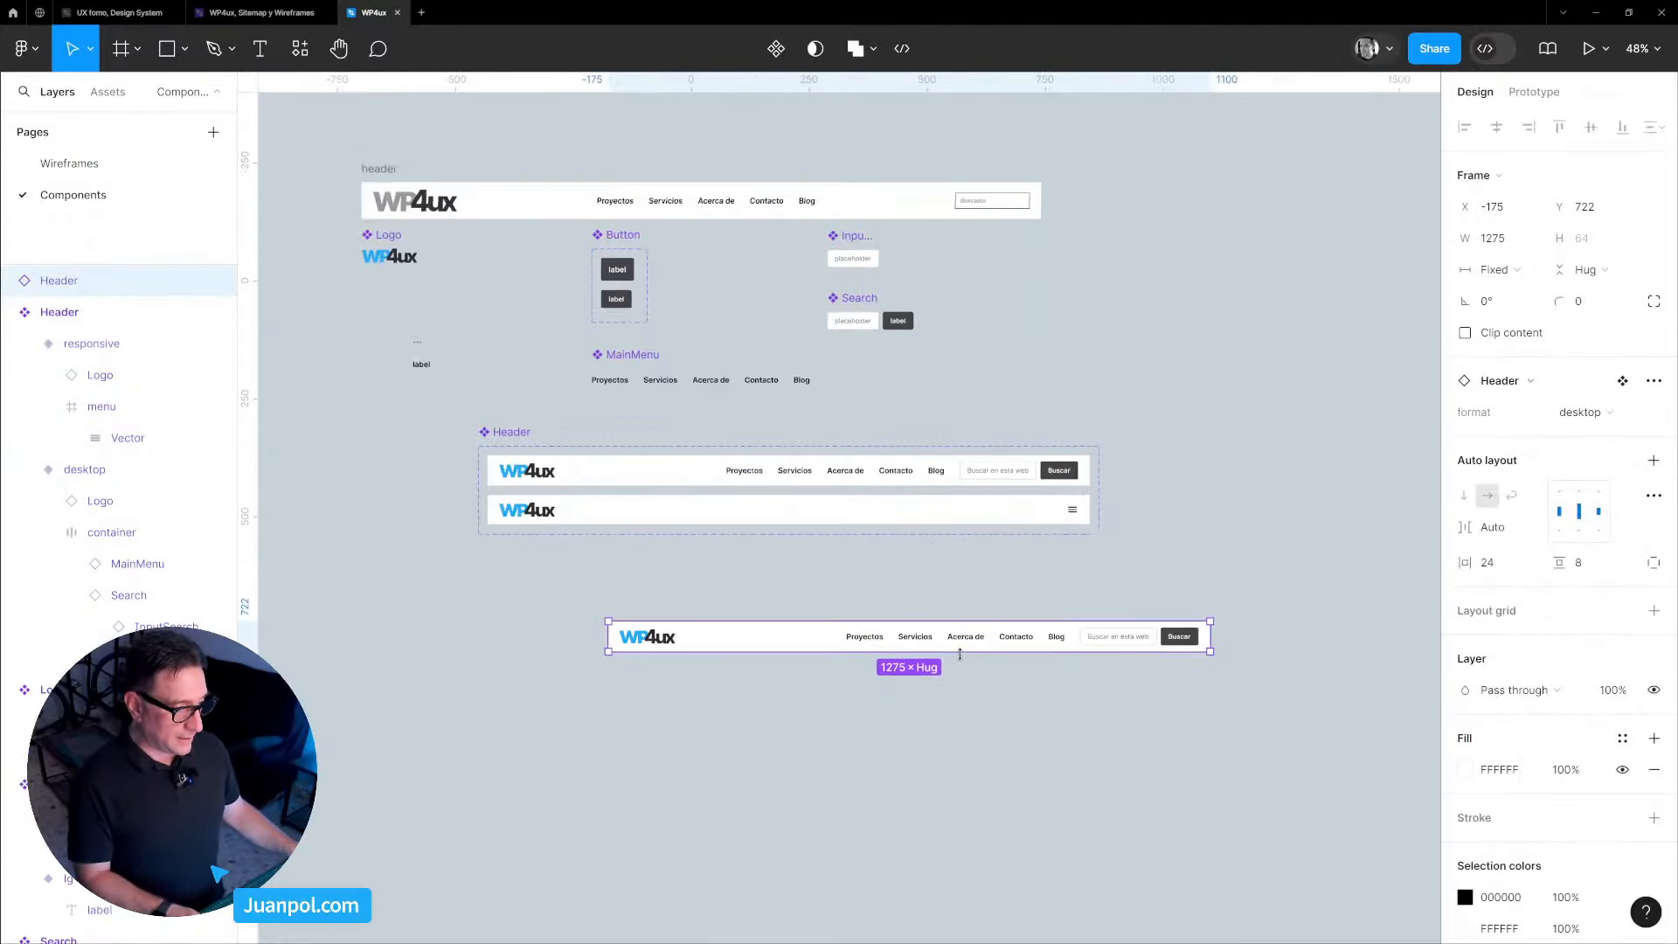
left_click(1564, 381)
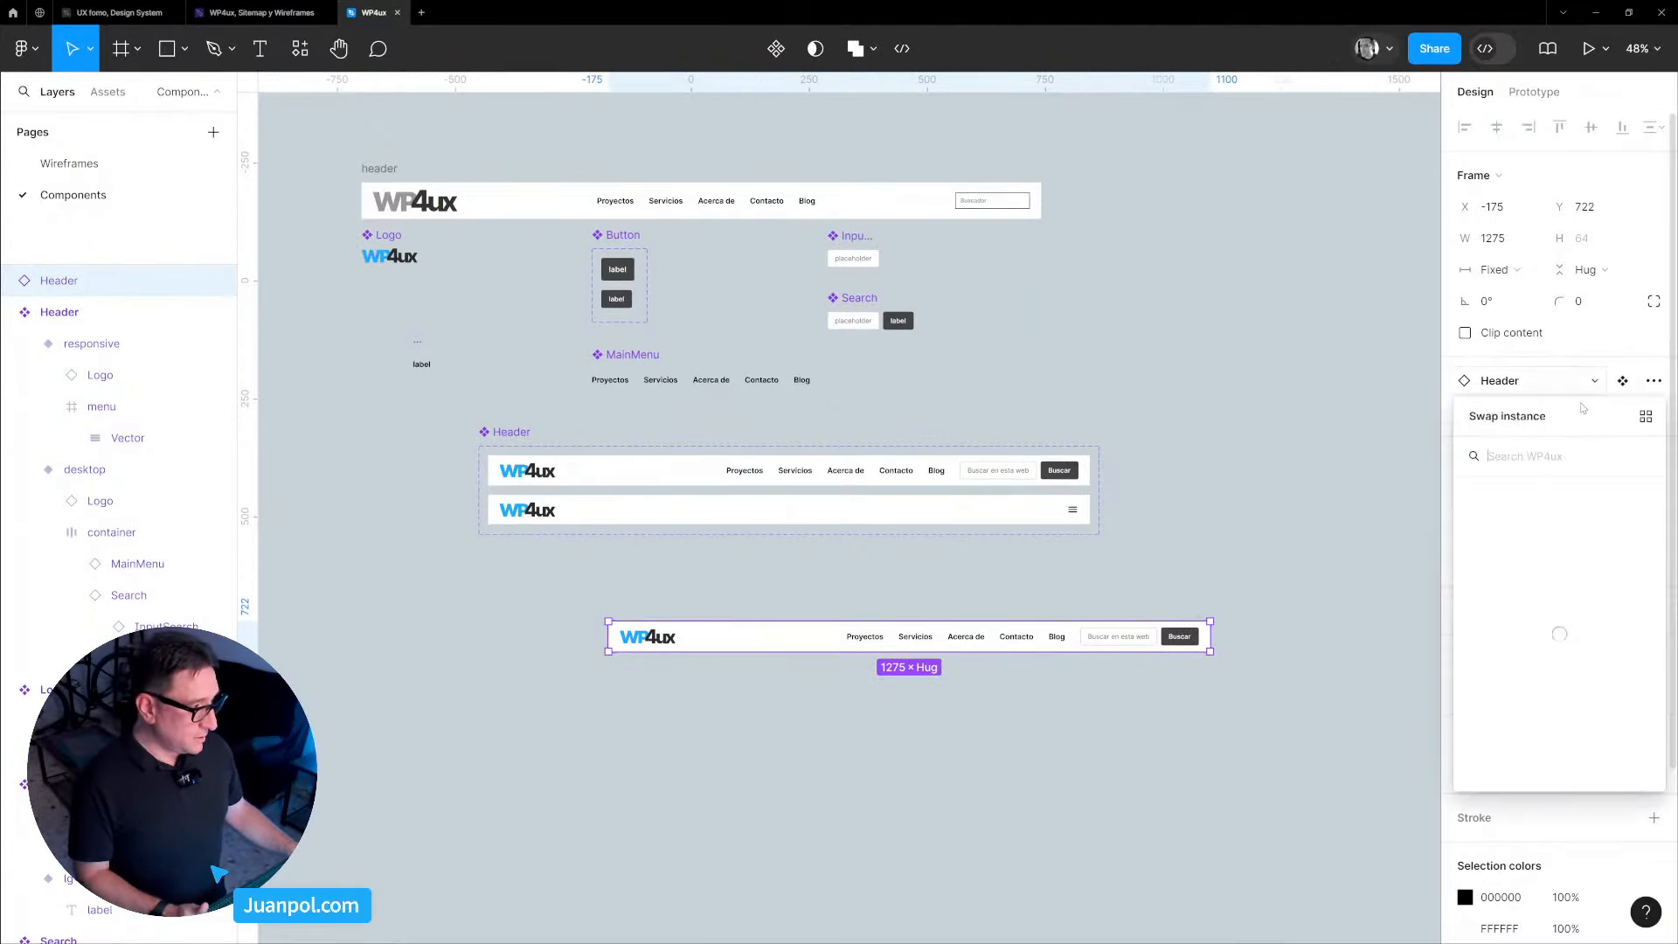
left_click(1577, 354)
left_click(1589, 413)
left_click(1588, 435)
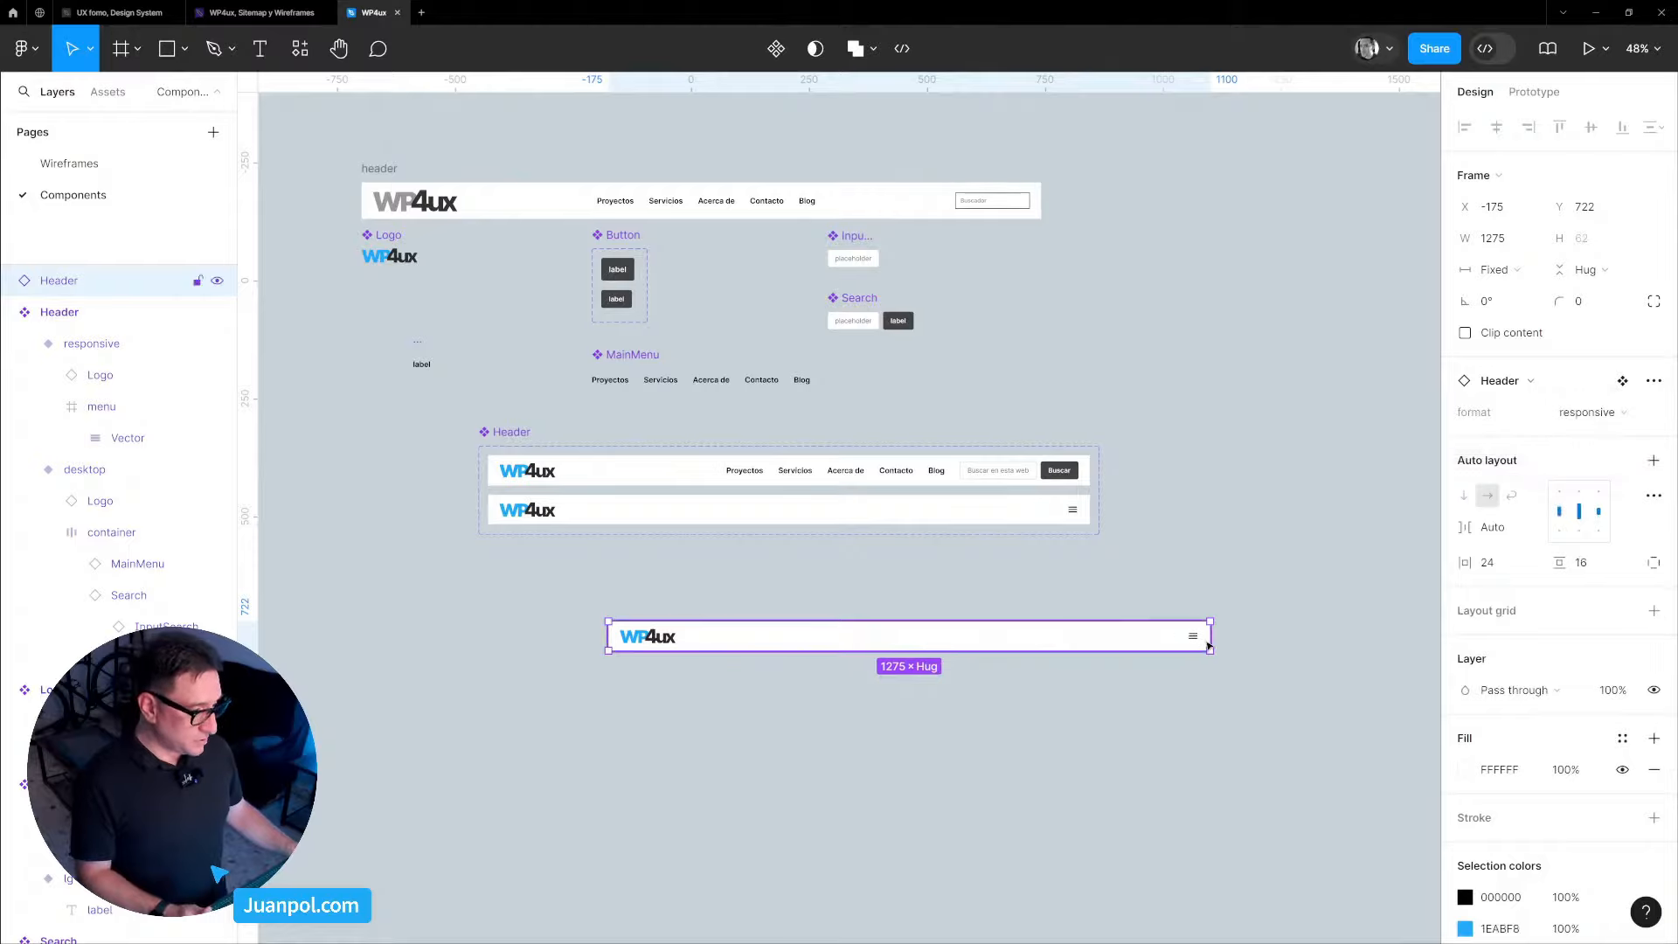
Narrow the Header instance to about 404 px wide and move it up to just beneath the Header component set.
left_click_drag(1210, 636, 865, 644)
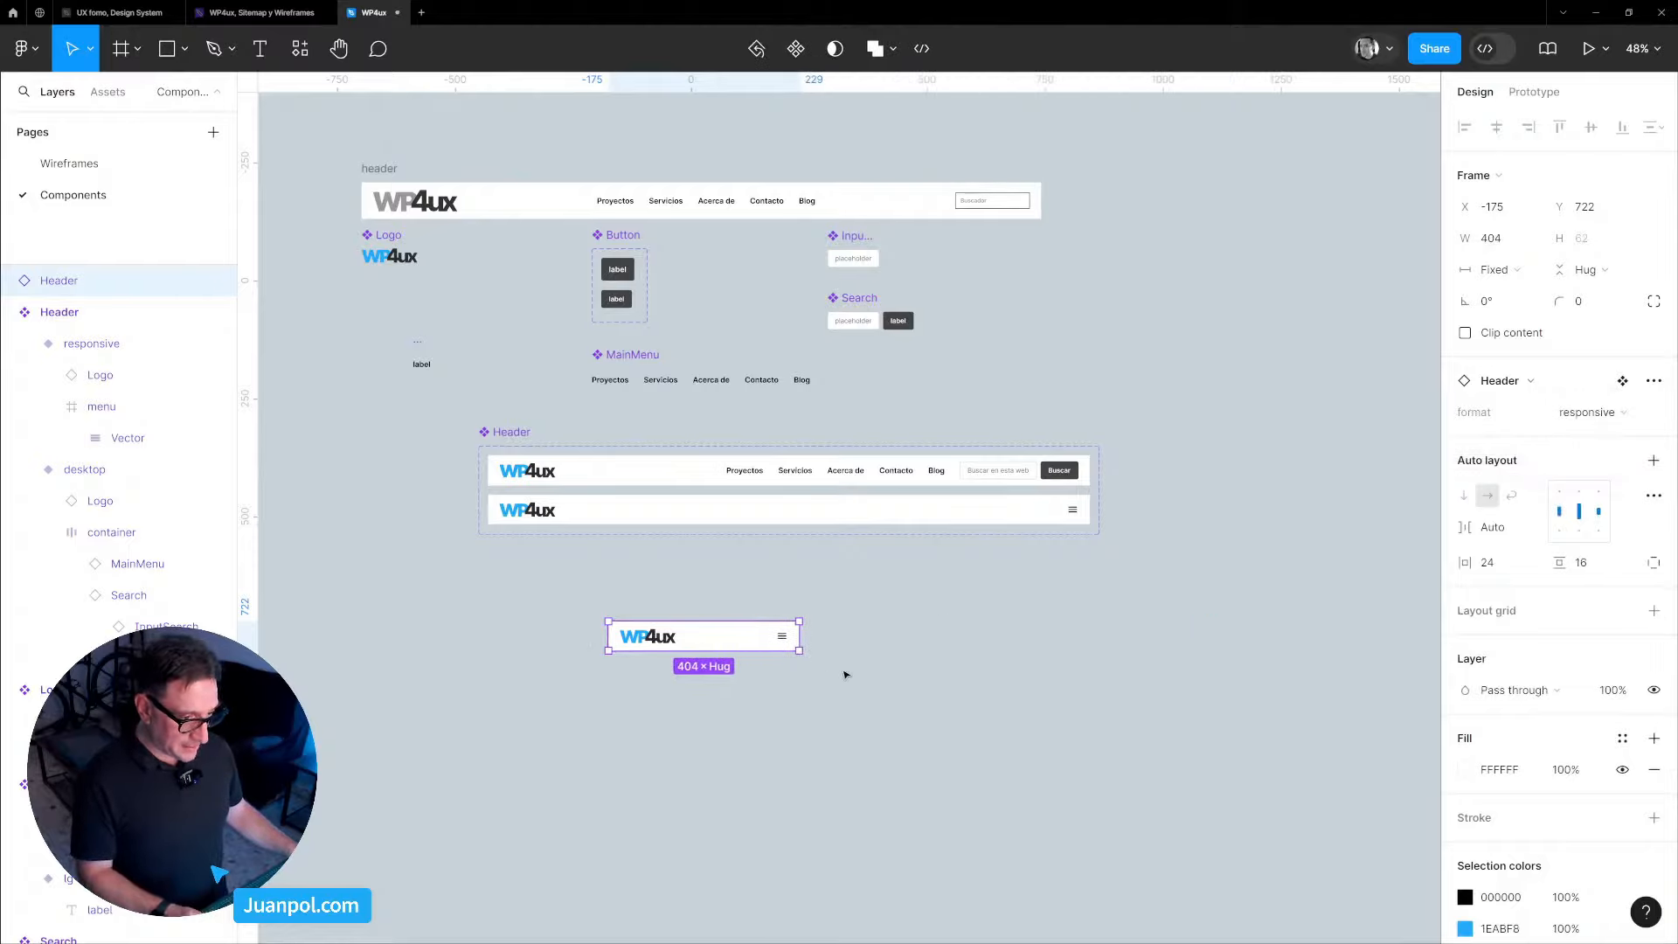
left_click(846, 674)
key("shift+0")
scroll(823, 698, "down", 5)
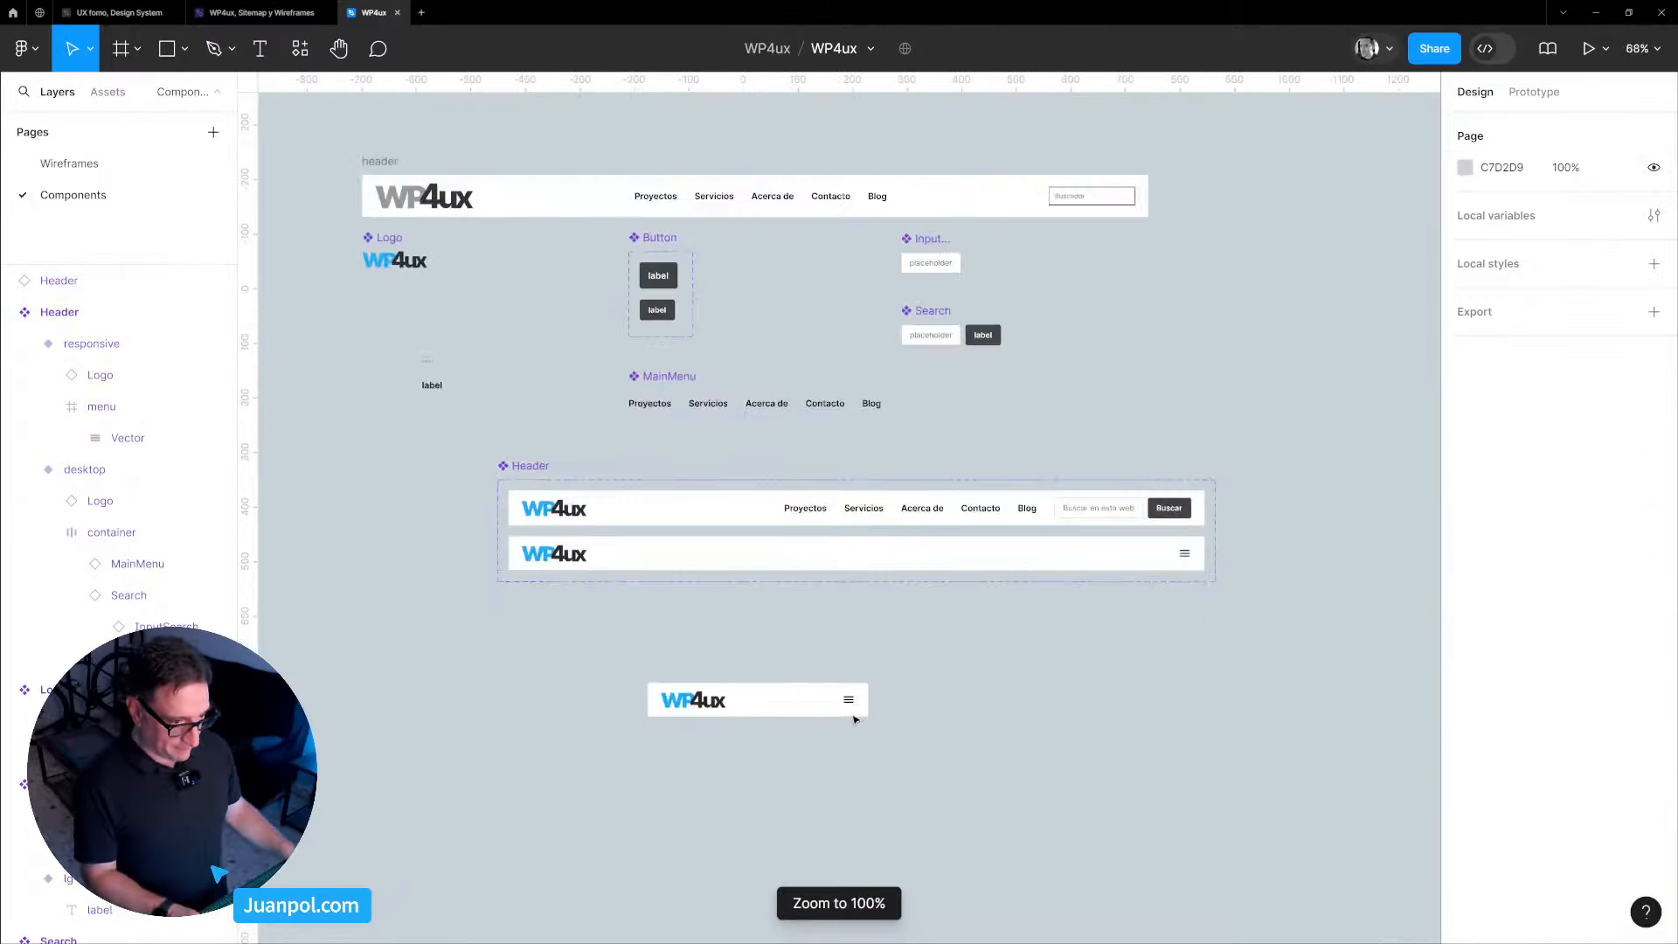
left_click(826, 701)
left_click_drag(826, 701, 815, 648)
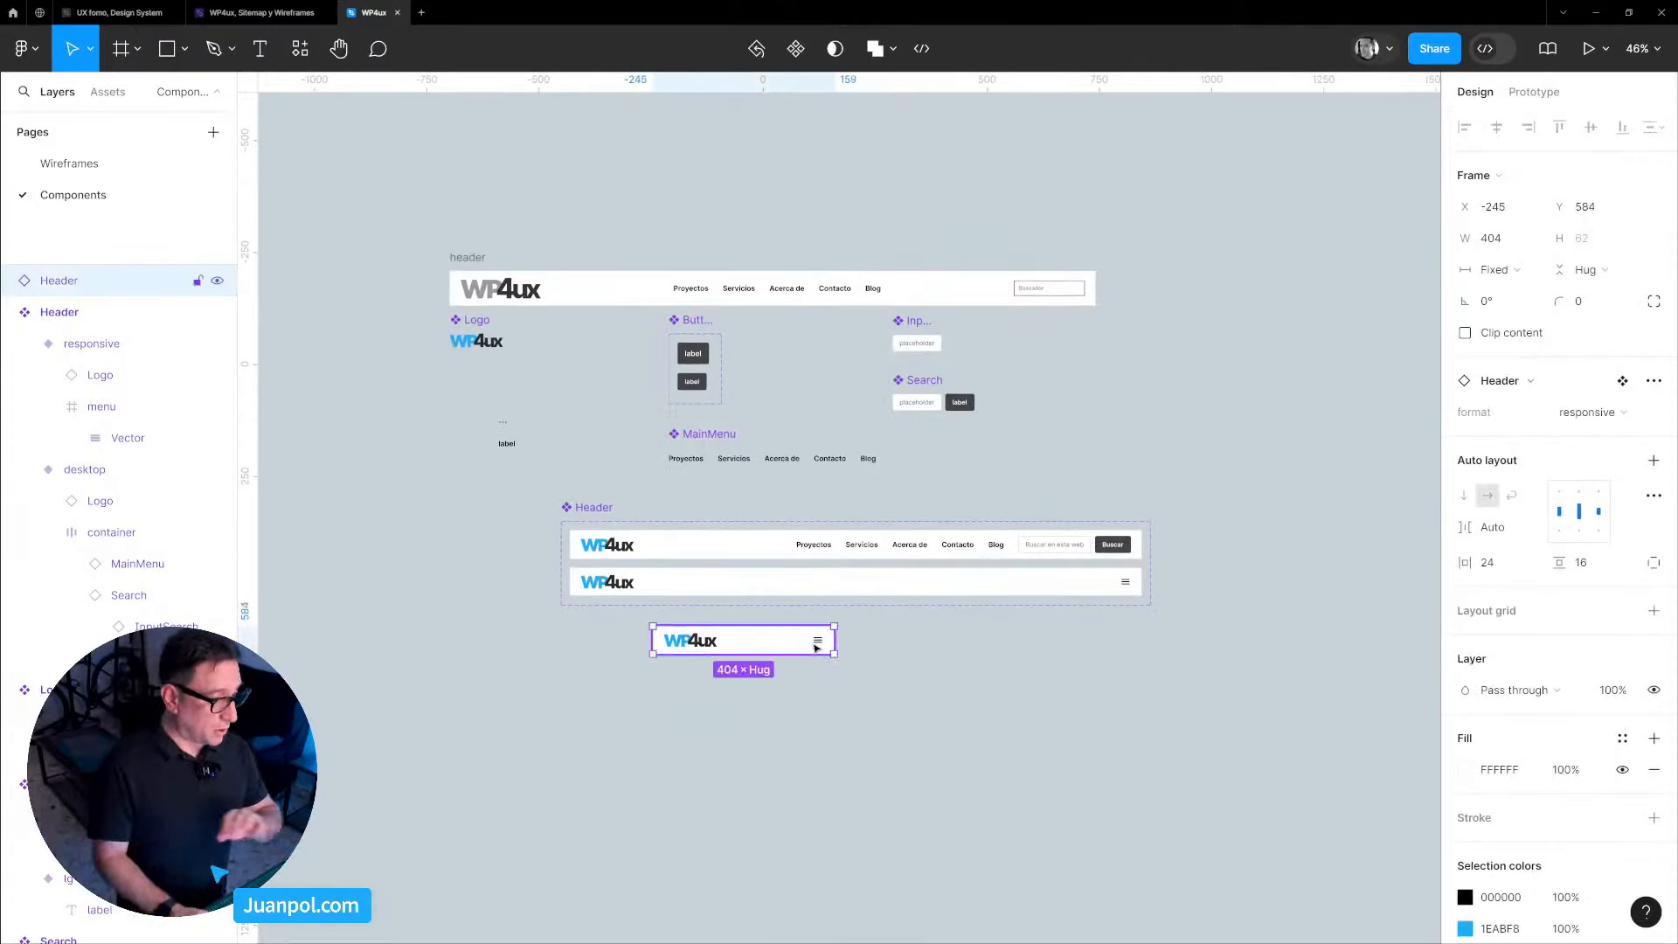